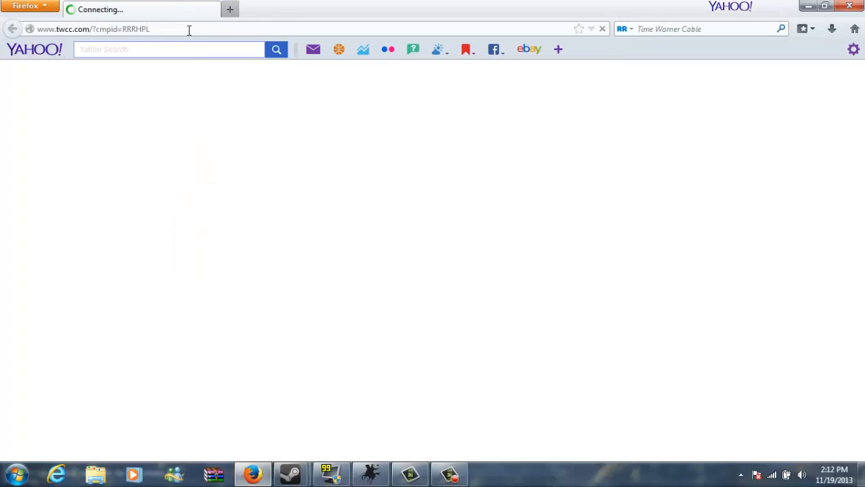
Step: Go to google.com in the browser
left_click_drag(188, 31, 24, 17)
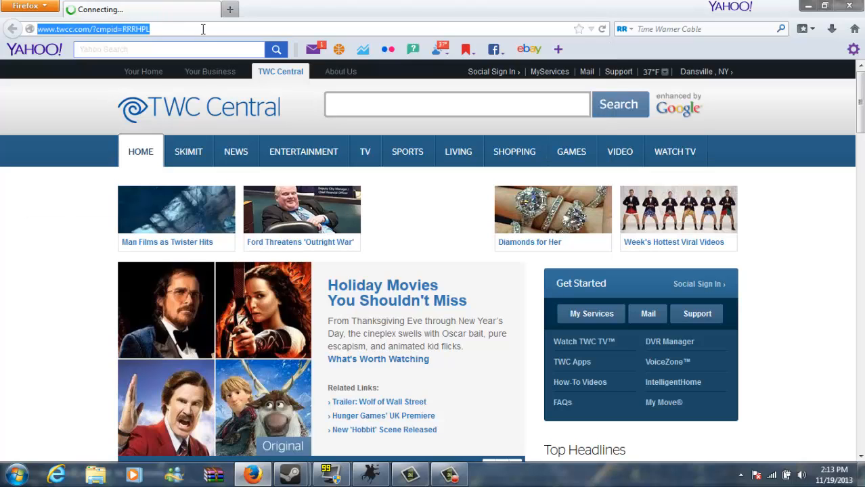
type("gg")
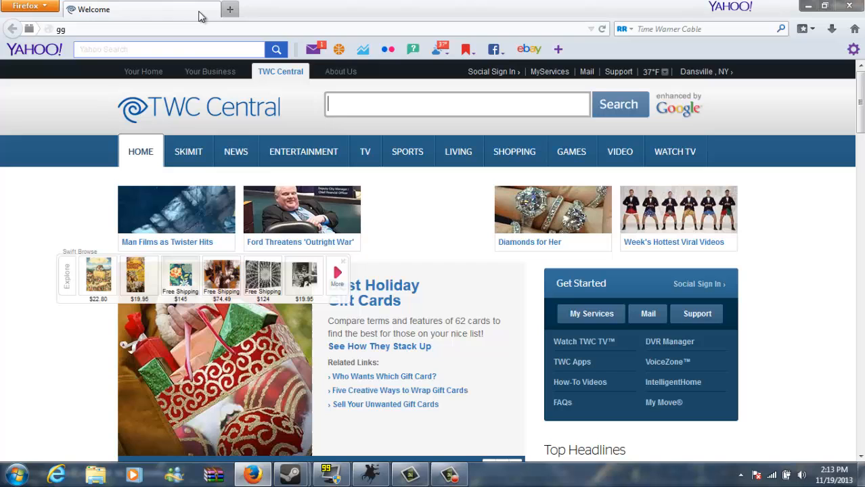
left_click(168, 35)
type("google.com/")
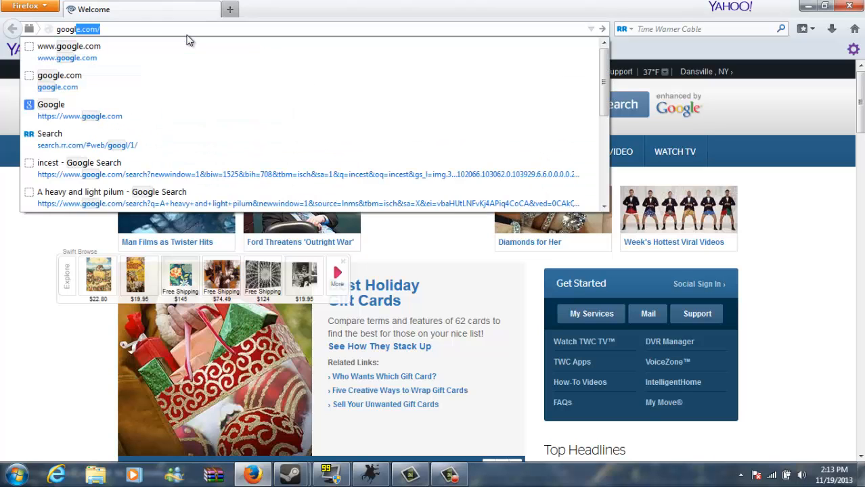
key("Return")
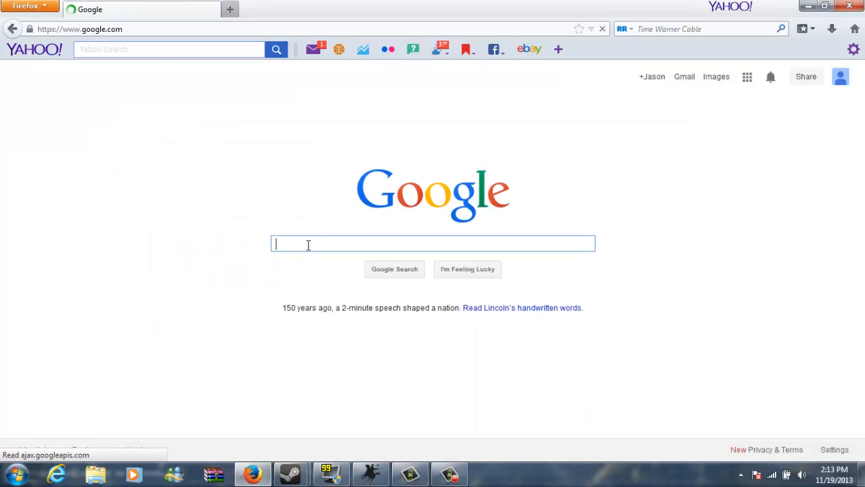
Step: Search Google for "pfm for rome 2" and open the twcenter.net thread on PFM 3.1.7
type("pfm for")
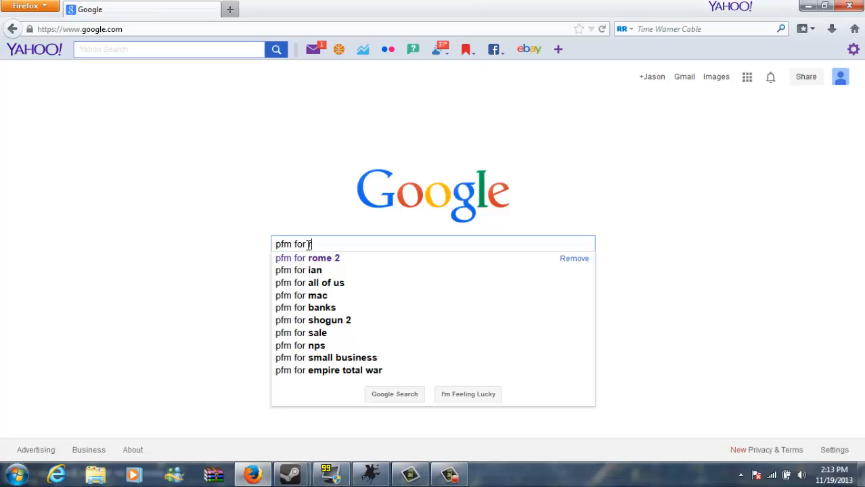
type(" rome 2")
key("Return")
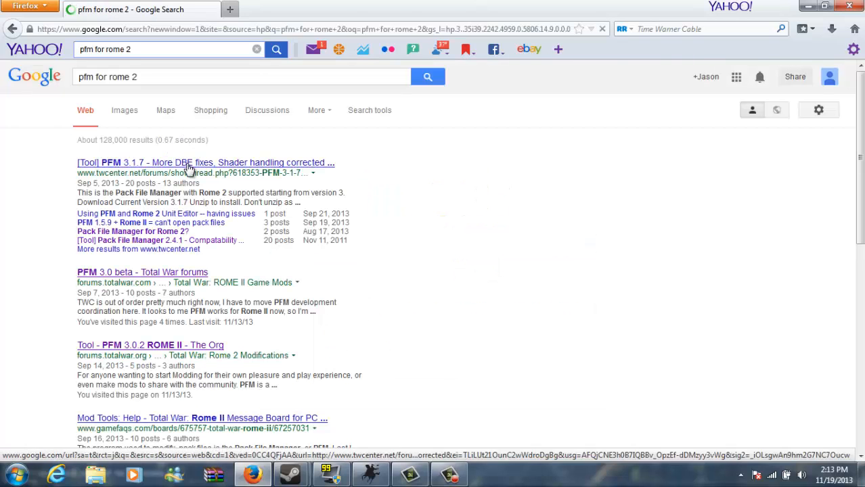
left_click(188, 167)
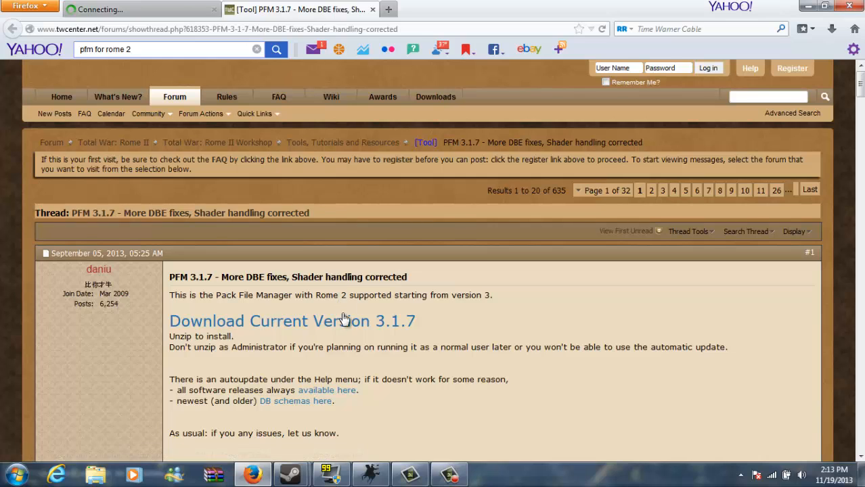
Step: Request the download of current version 3.1.7 from the thread, then dismiss the file-opening dialog for Pack File Manager 3.1.7.zip
left_click(343, 324)
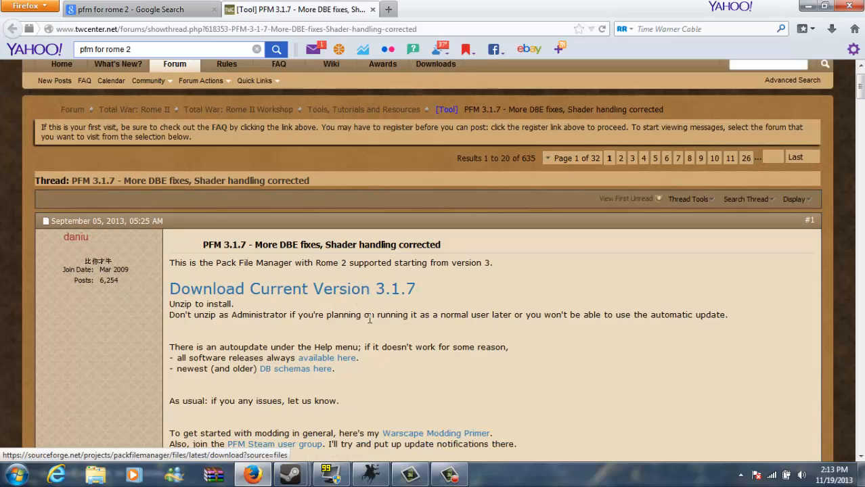
left_click(366, 291)
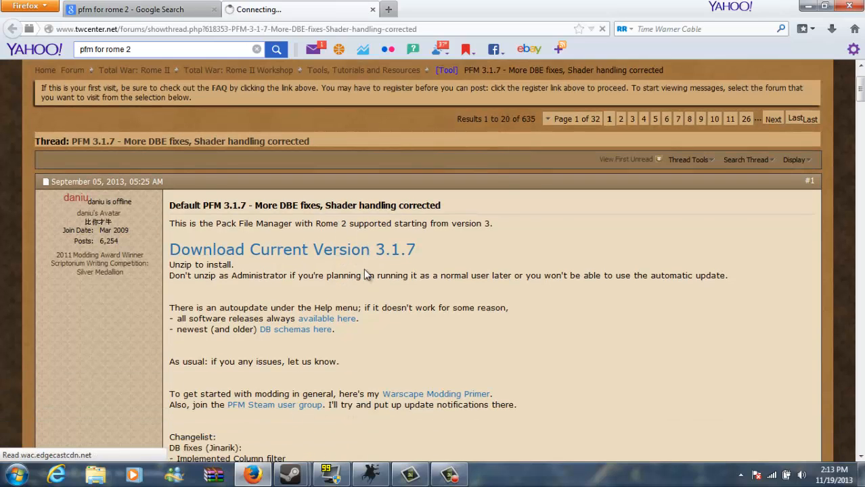
left_click(374, 404)
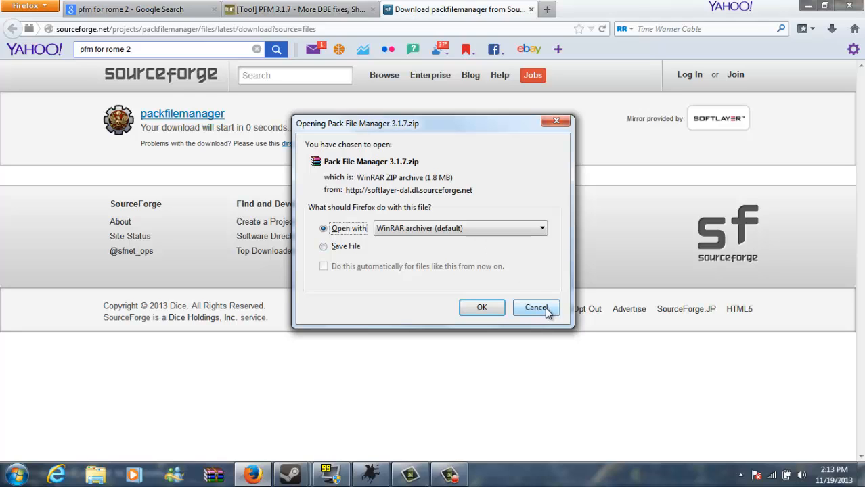
left_click(556, 121)
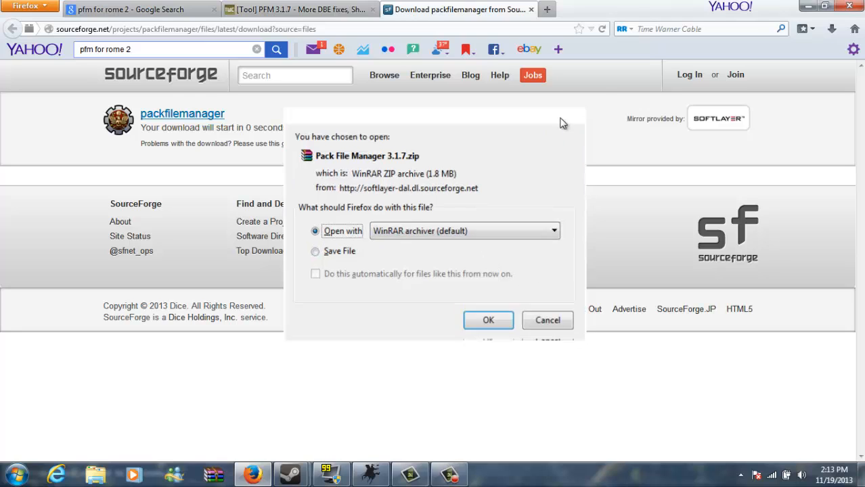
Step: Close the browser with all its tabs and launch PackFileManager from the PFM folder on the desktop
left_click(849, 6)
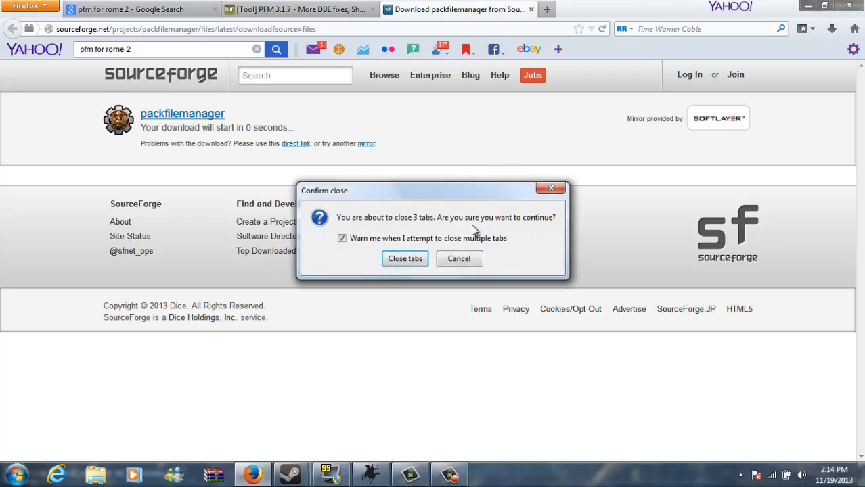
left_click(403, 258)
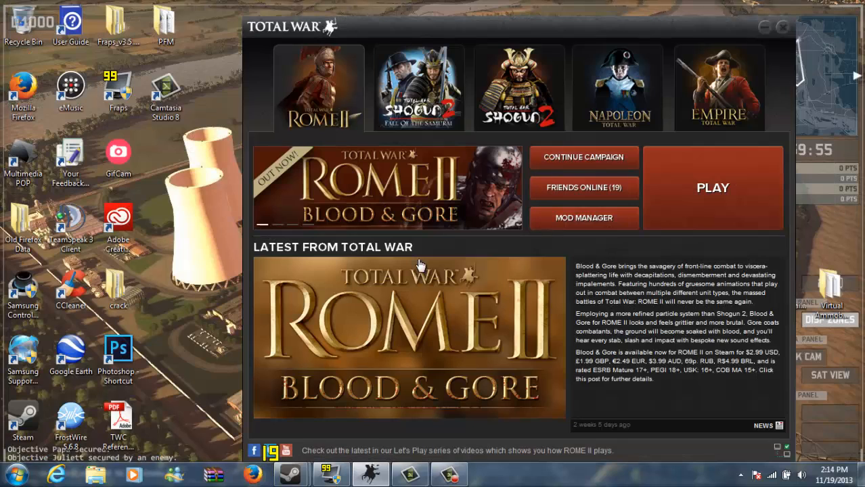
double_click(165, 27)
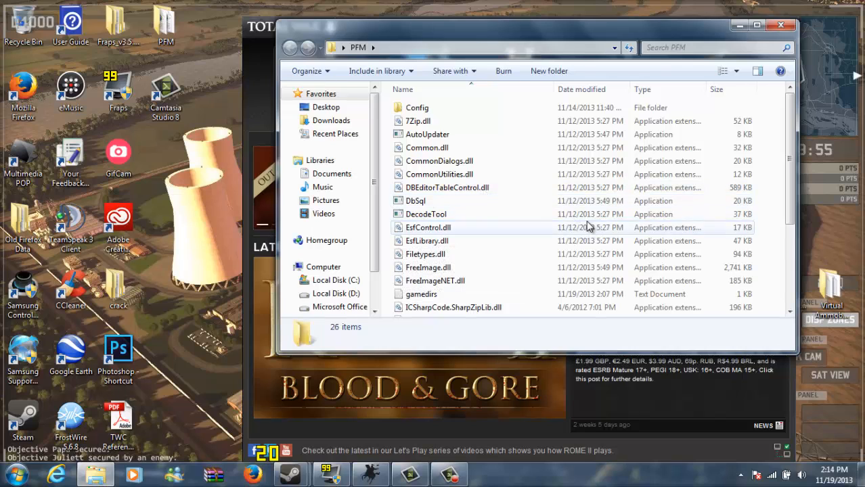
scroll(587, 226, "down", 3)
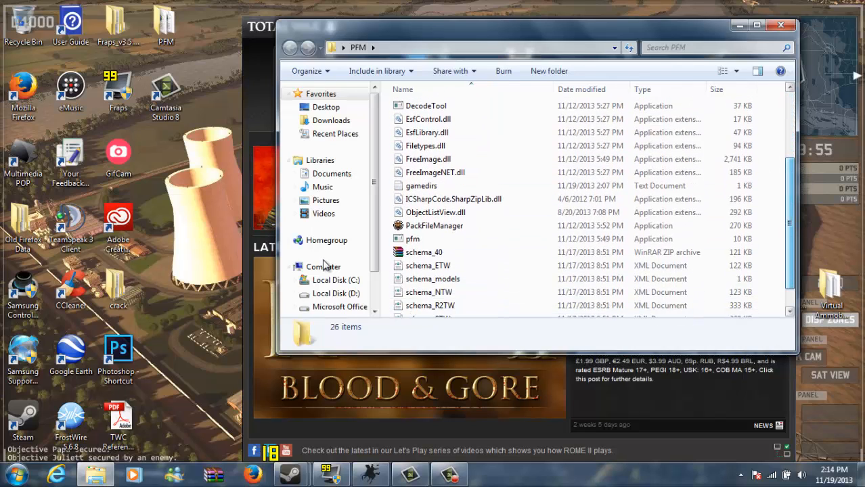
double_click(445, 232)
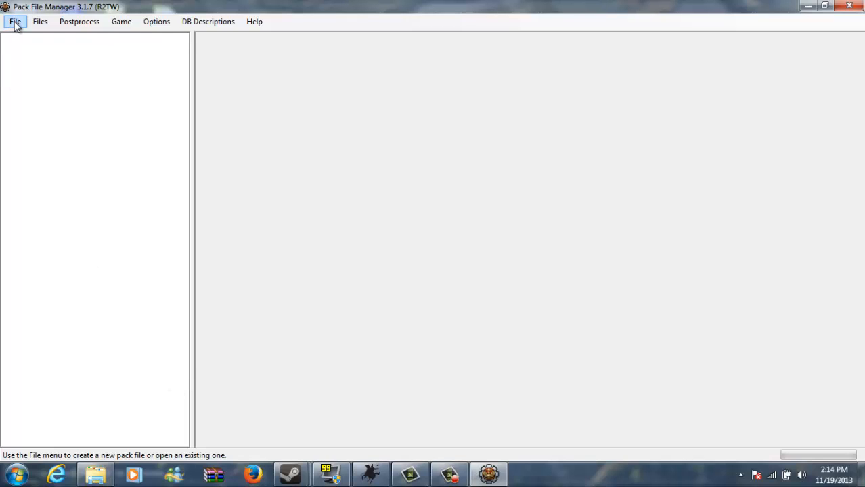
left_click(15, 23)
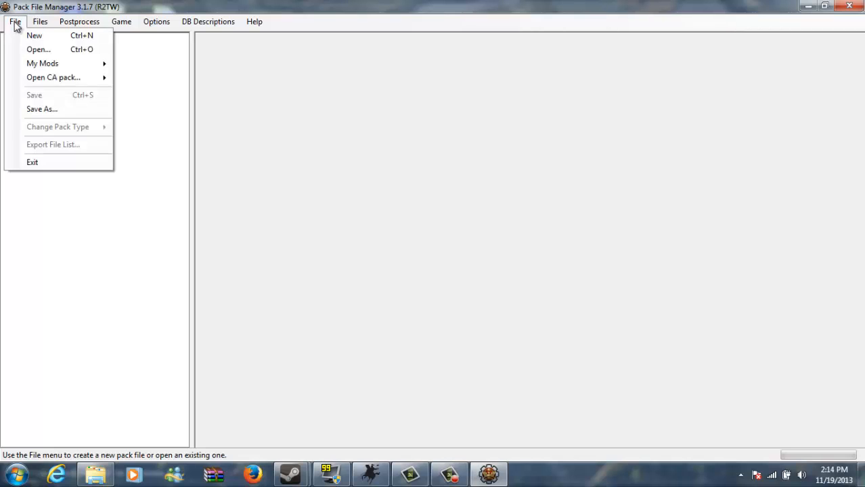
left_click(37, 49)
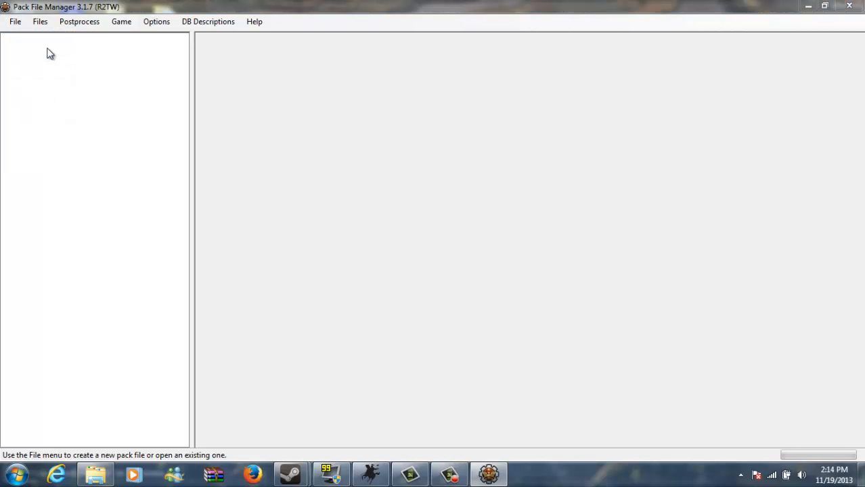
left_click(666, 42)
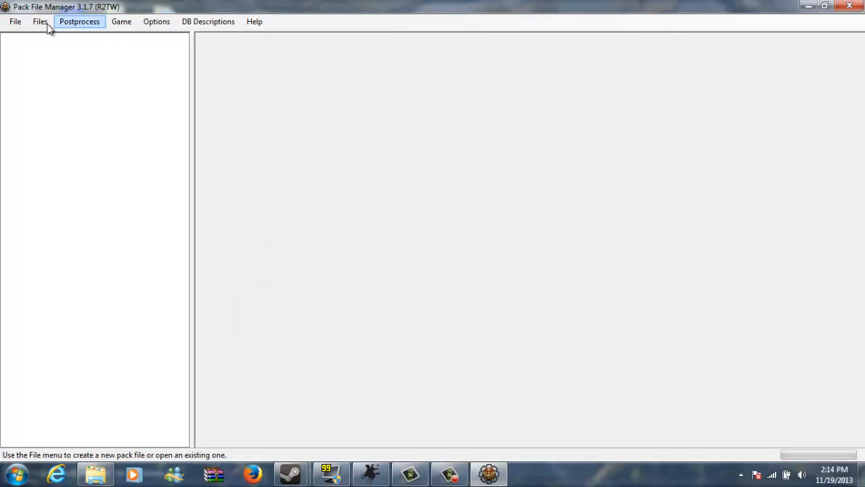
Step: Create a new pack file and choose data_rome2.pack as the source pack to add content from
left_click(15, 21)
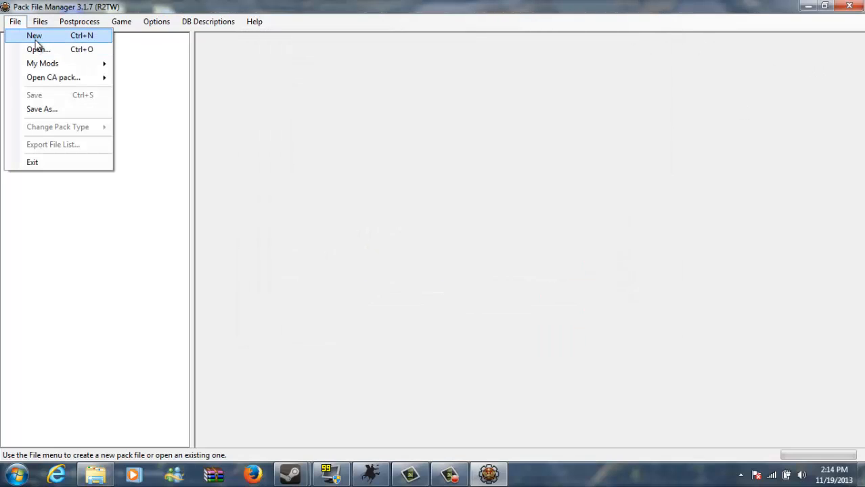
left_click(36, 38)
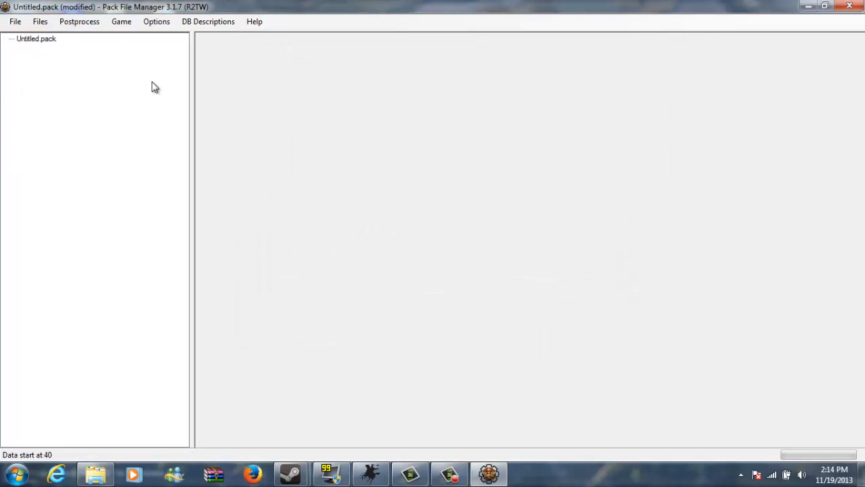
right_click(52, 40)
mouse_move(85, 46)
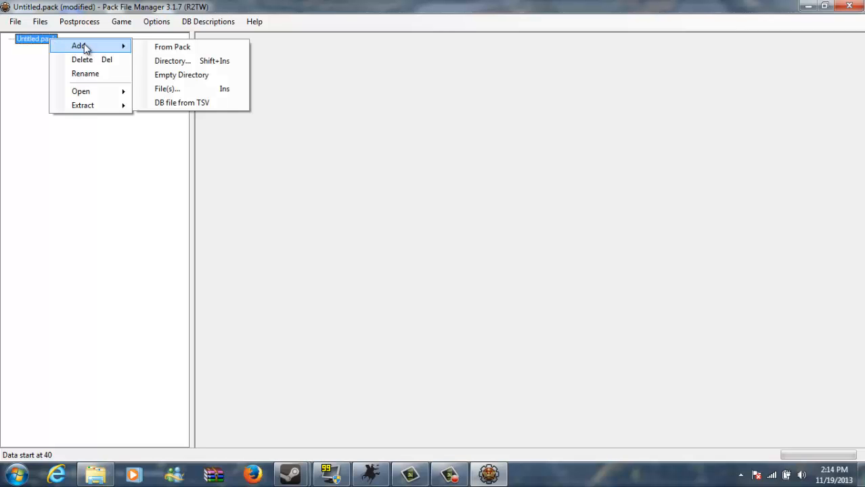
left_click(200, 49)
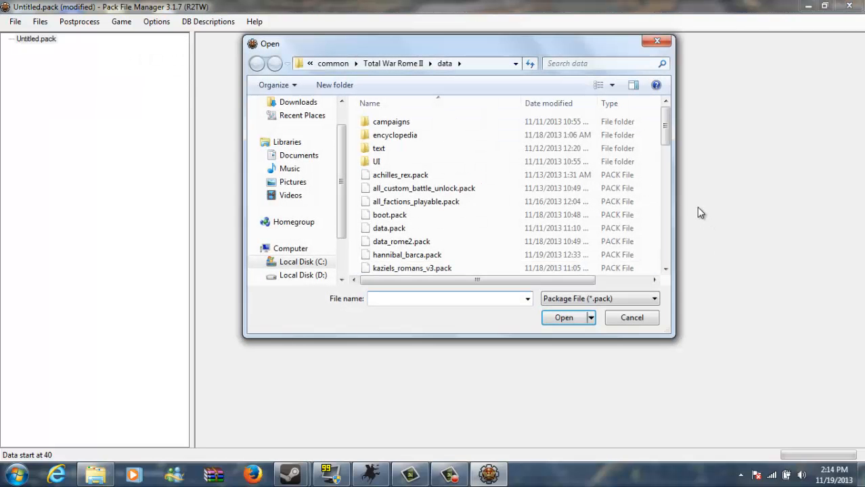
double_click(399, 244)
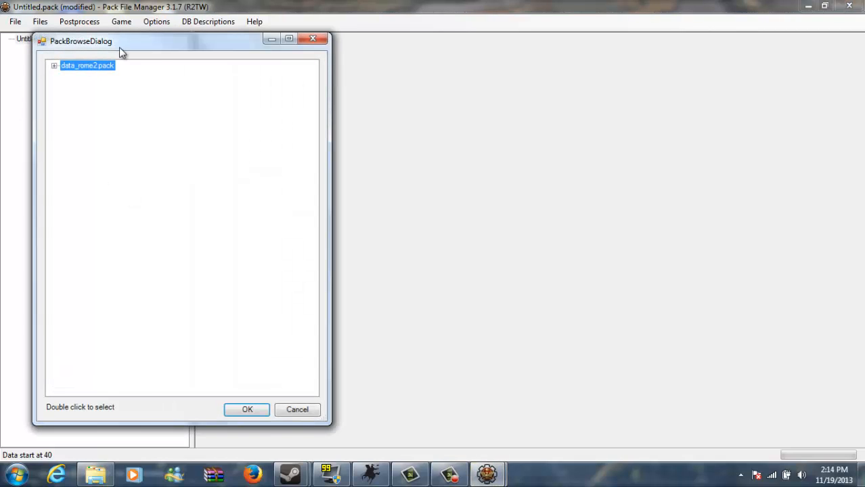
Step: Add the building_units_allowed table from db > building_units_allowed_tables of data_rome2.pack to the untitled pack
left_click_drag(120, 53, 369, 48)
left_click(306, 65)
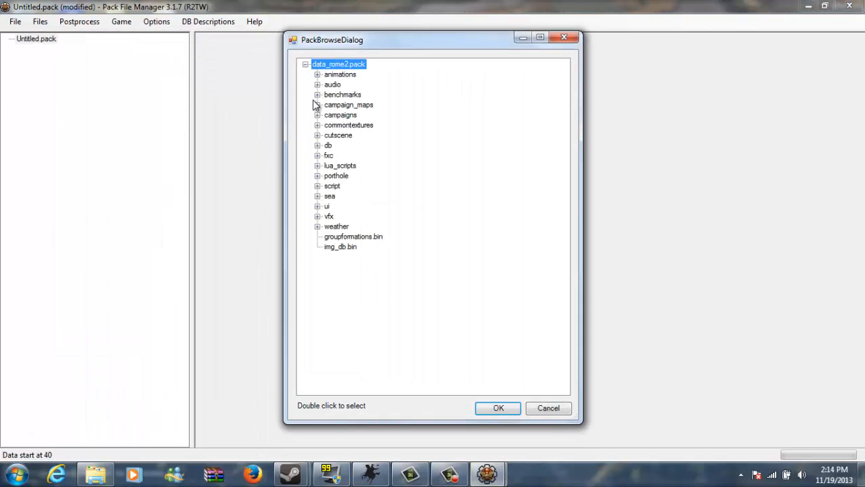
left_click(318, 145)
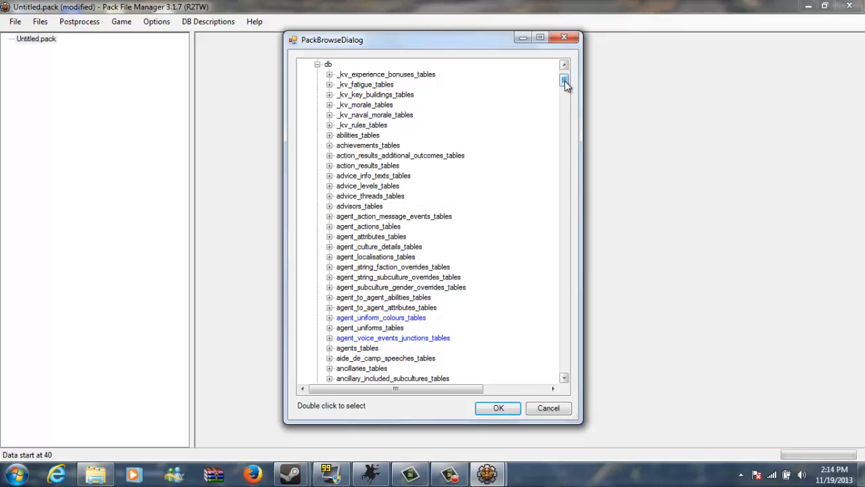
left_click_drag(564, 81, 564, 122)
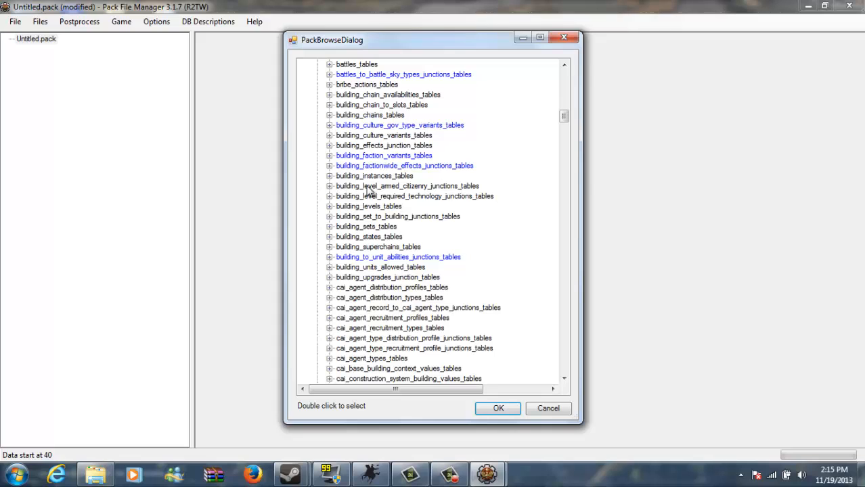
left_click(329, 267)
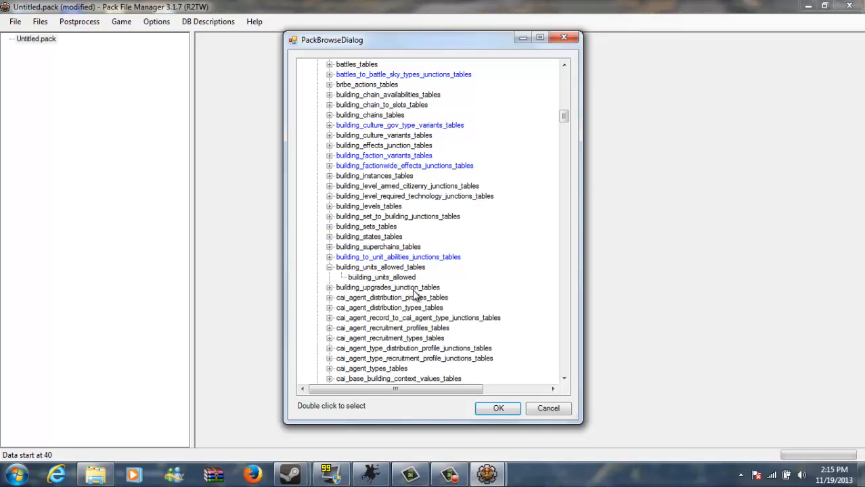
left_click(406, 277)
left_click(490, 407)
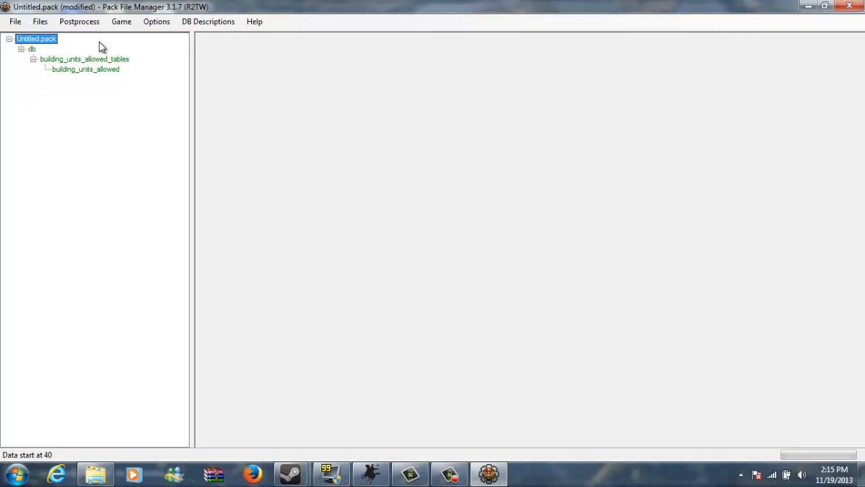
Step: Add the land_units table from db > land_units_tables of data_rome2.pack to the untitled pack
right_click(46, 40)
mouse_move(85, 49)
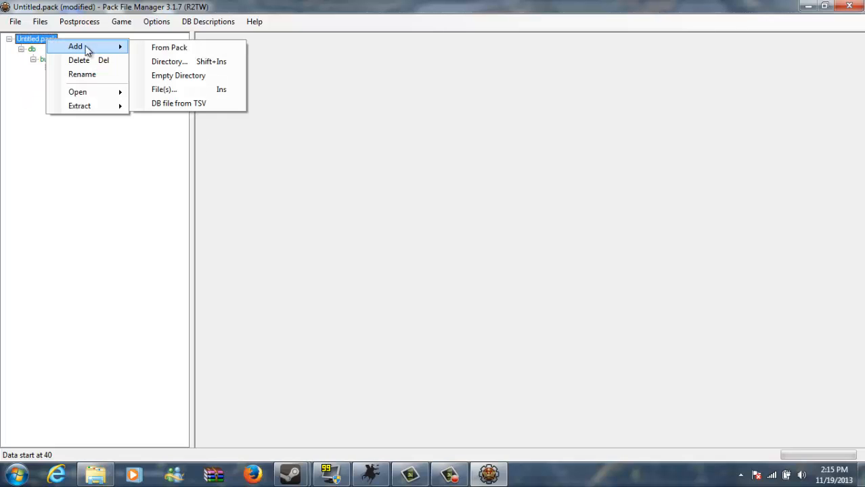
left_click(201, 49)
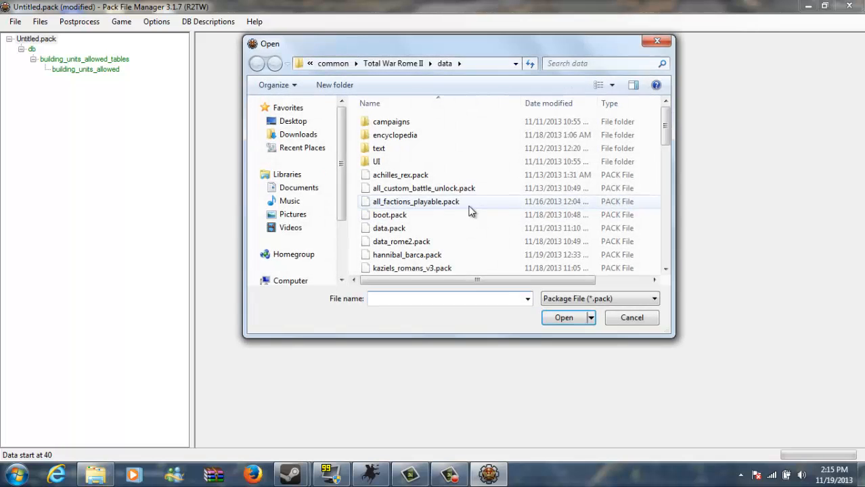
double_click(404, 244)
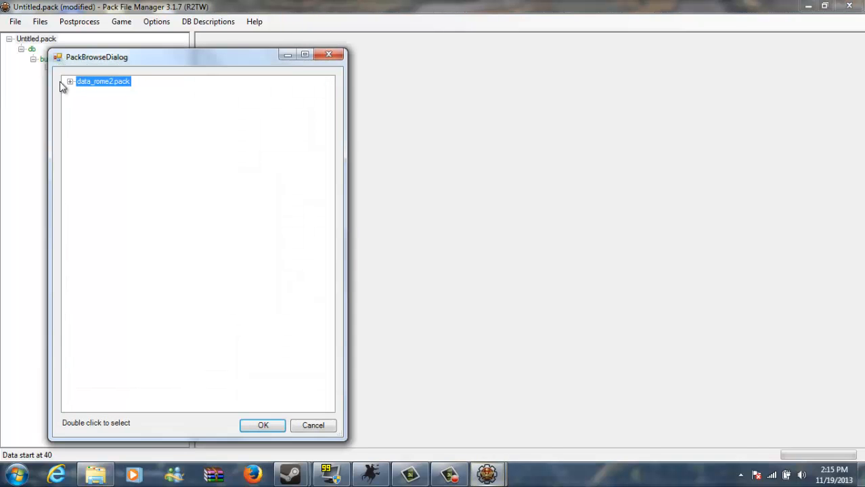
left_click(71, 82)
left_click_drag(108, 58, 376, 56)
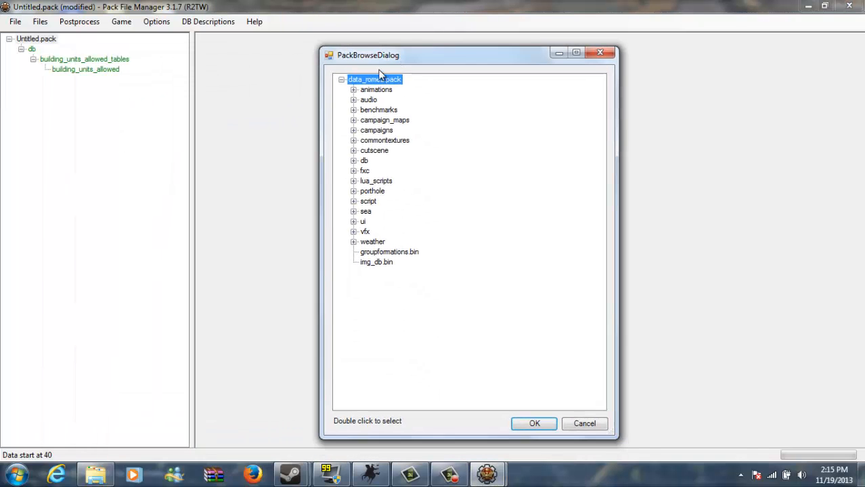
left_click(354, 163)
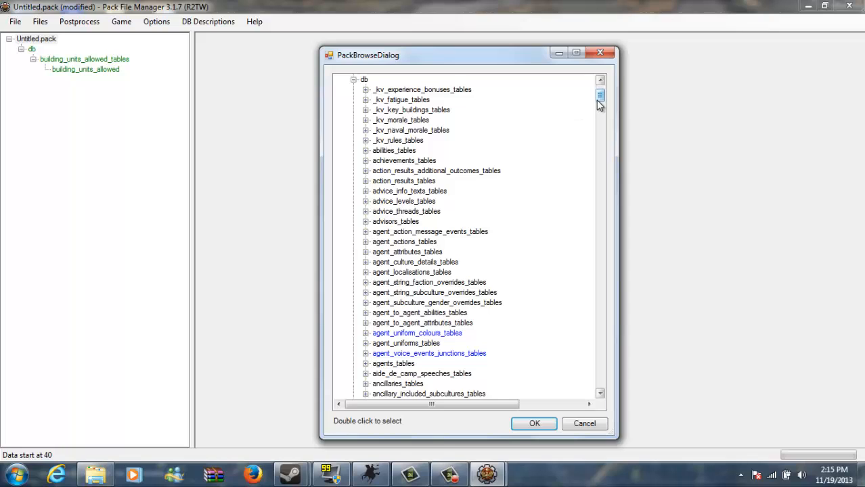
left_click_drag(602, 95, 603, 275)
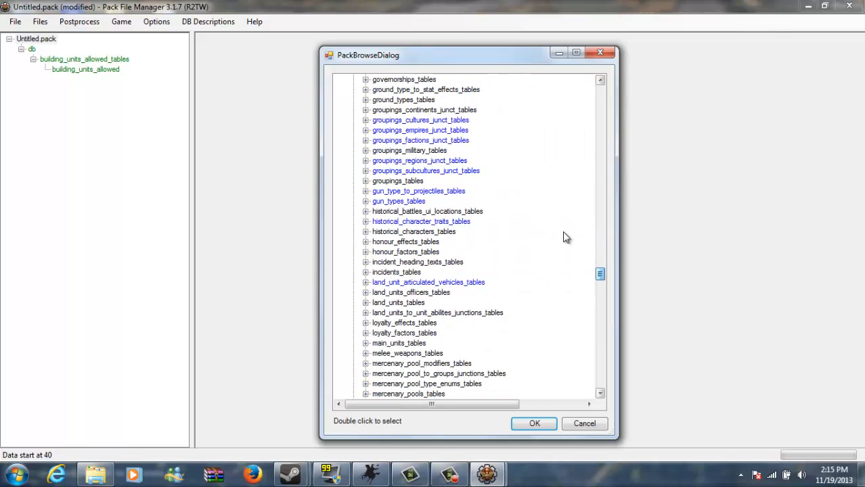
left_click(365, 303)
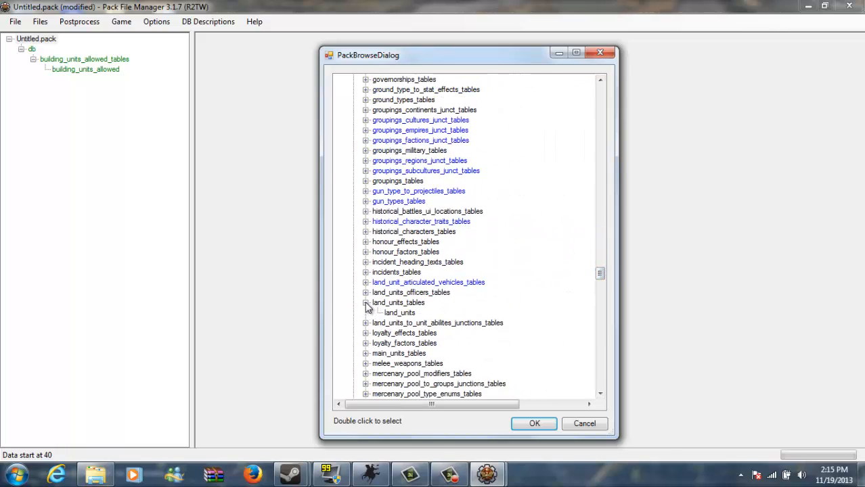
left_click(409, 313)
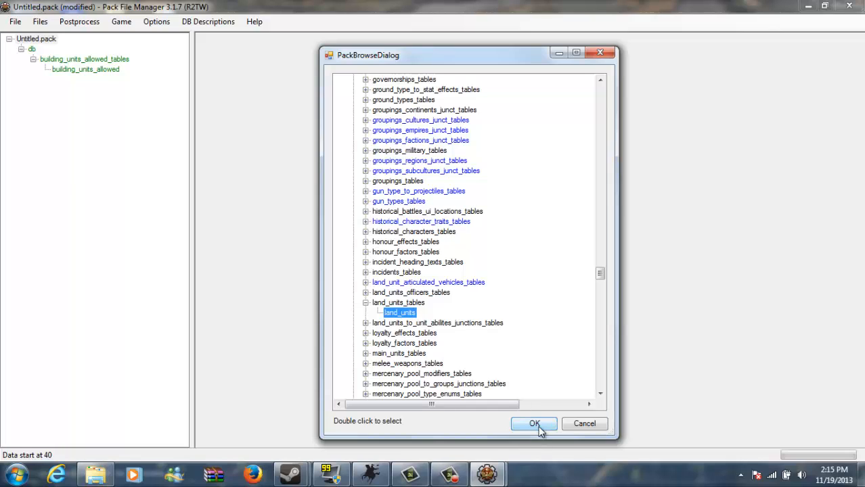
left_click(534, 423)
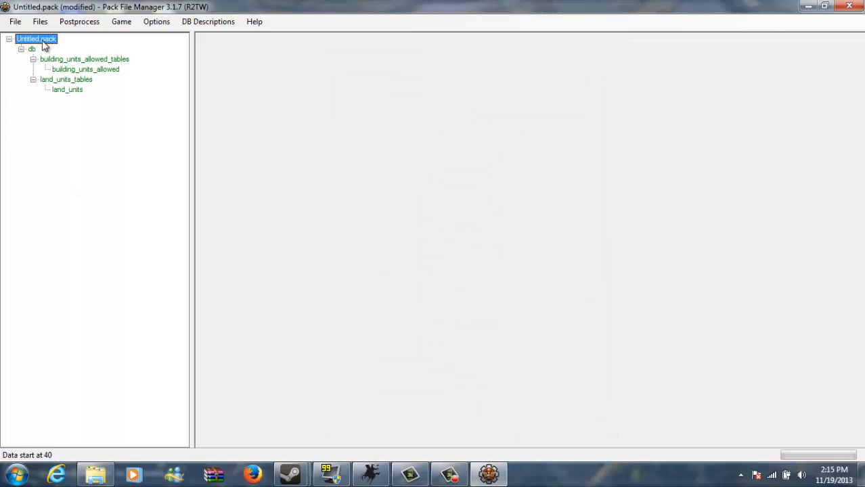
Step: Add the main_units table from db > main_units_tables of data_rome2.pack to the untitled pack
right_click(42, 40)
mouse_move(71, 49)
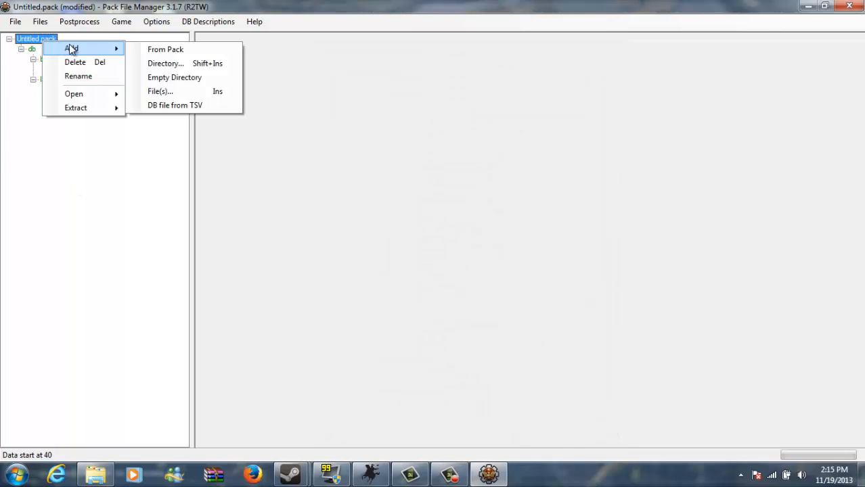
left_click(142, 50)
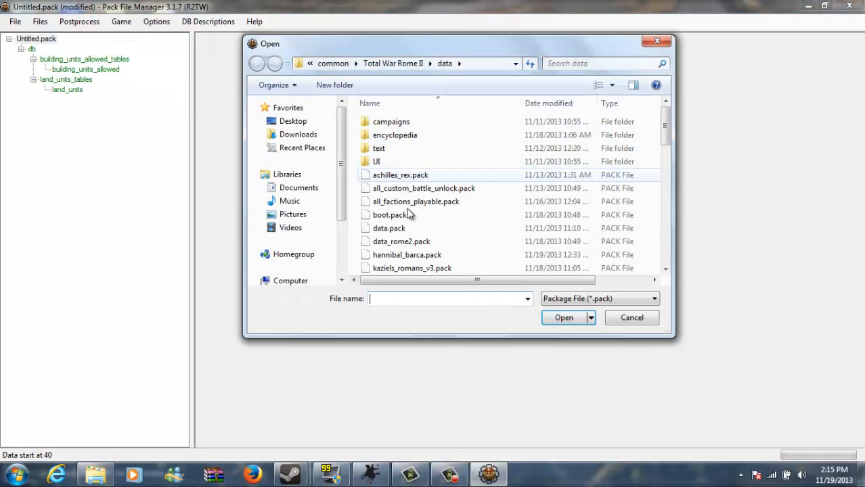
double_click(410, 242)
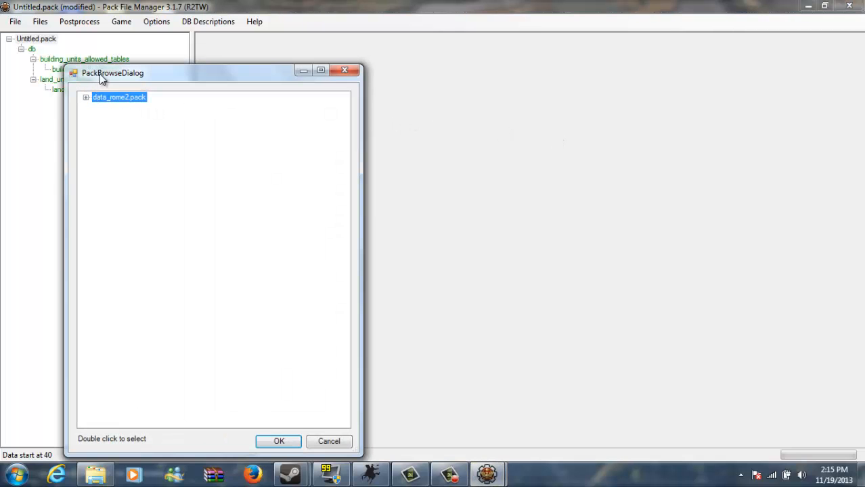
left_click_drag(105, 74, 272, 62)
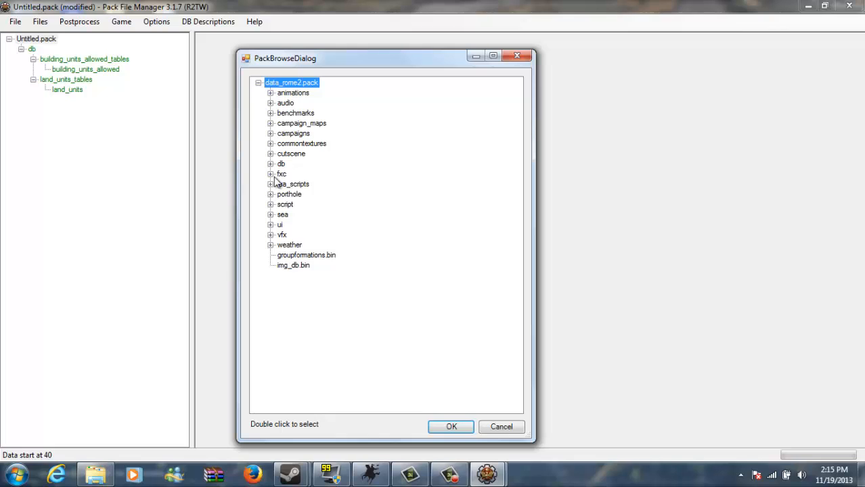
left_click(270, 165)
left_click_drag(521, 105, 527, 299)
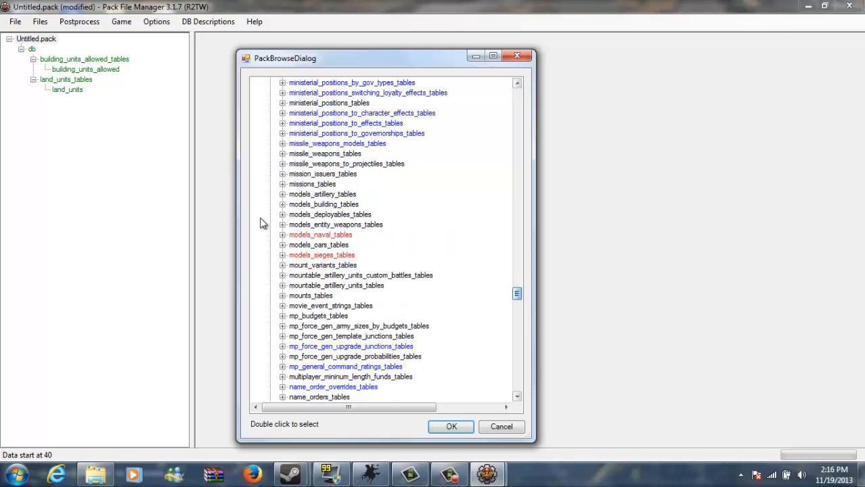
scroll(325, 218, "up", 3)
scroll(291, 133, "up", 3)
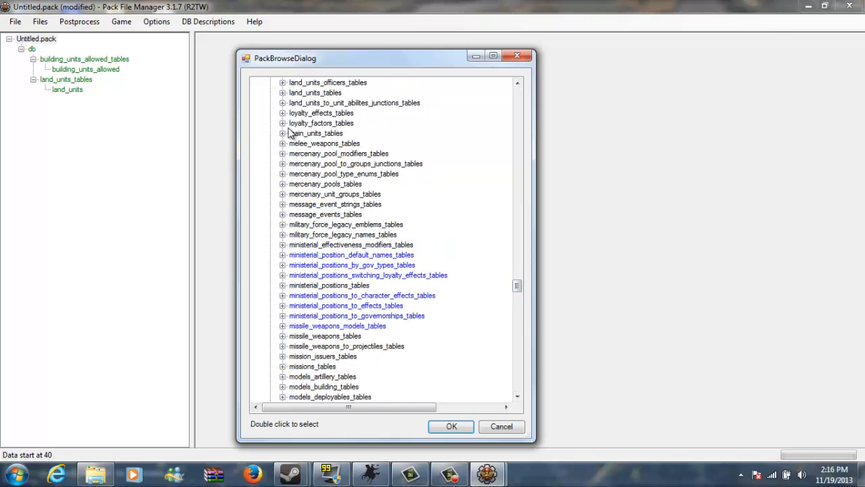
double_click(289, 134)
left_click(317, 143)
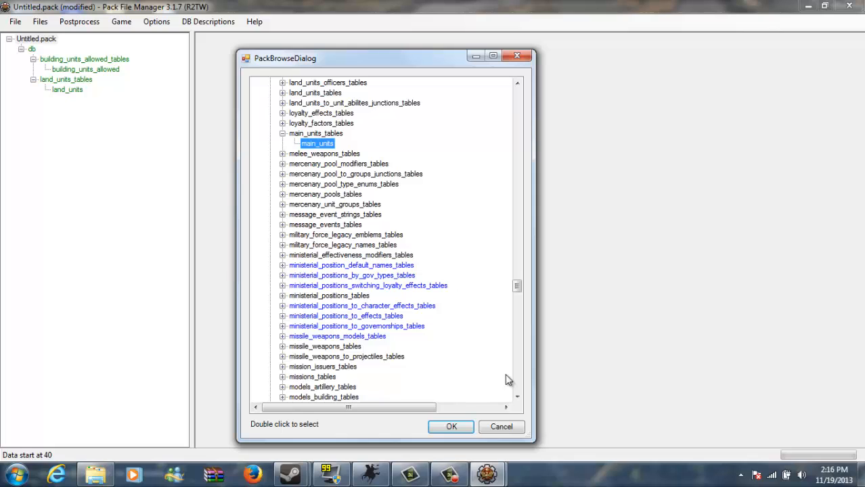
left_click(452, 430)
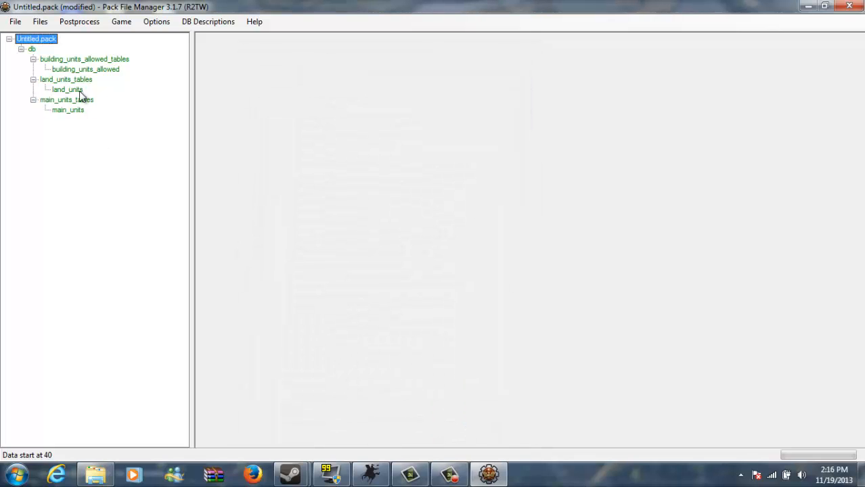
Step: Choose data_rome2.pack as the source pack again for adding another table to the untitled pack
right_click(46, 43)
mouse_move(95, 52)
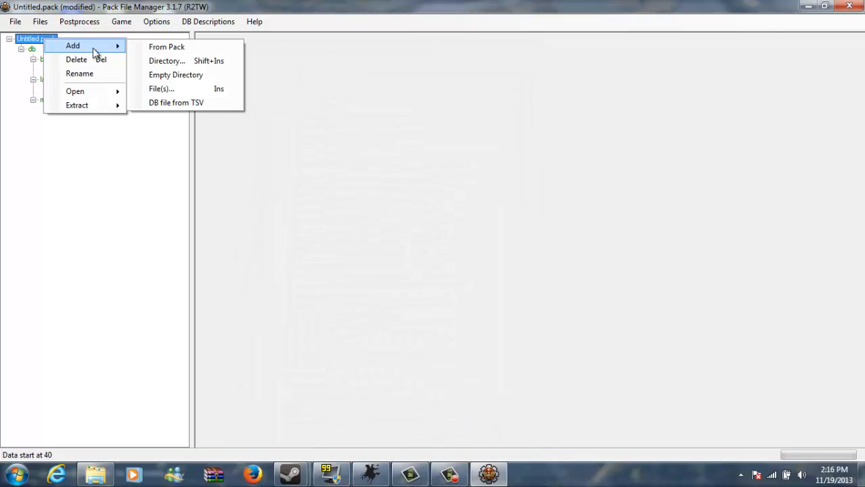
left_click(165, 46)
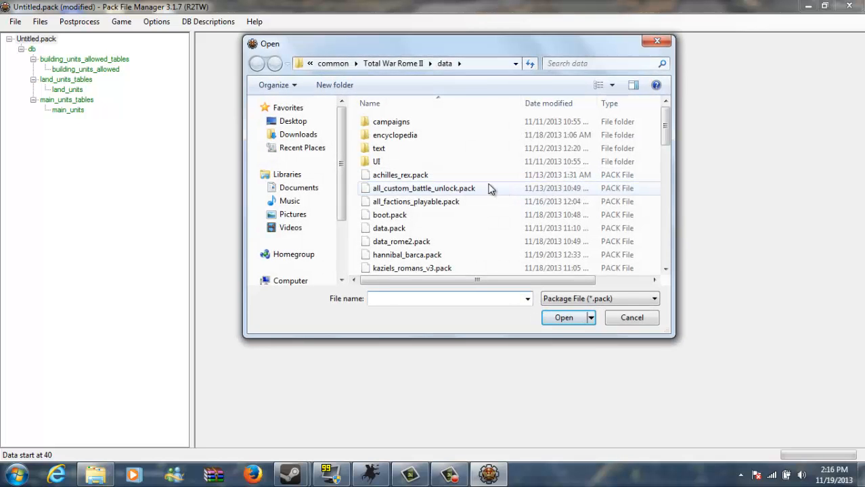
left_click(400, 242)
double_click(400, 242)
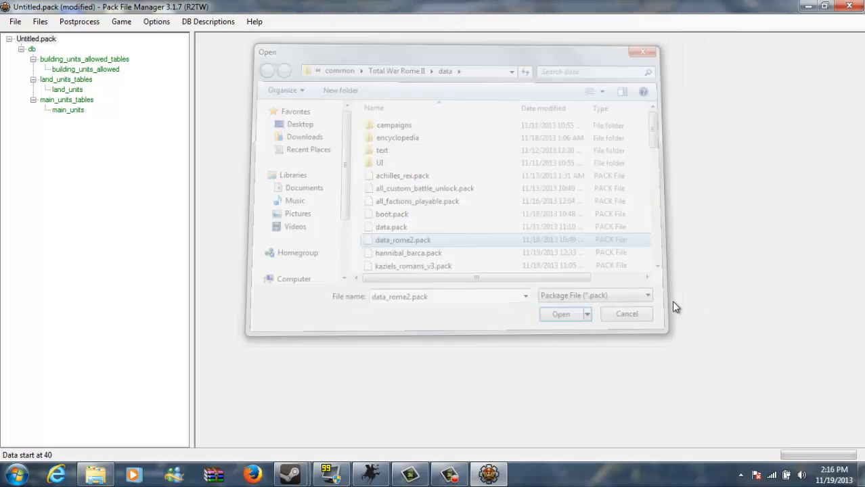
right_click(490, 480)
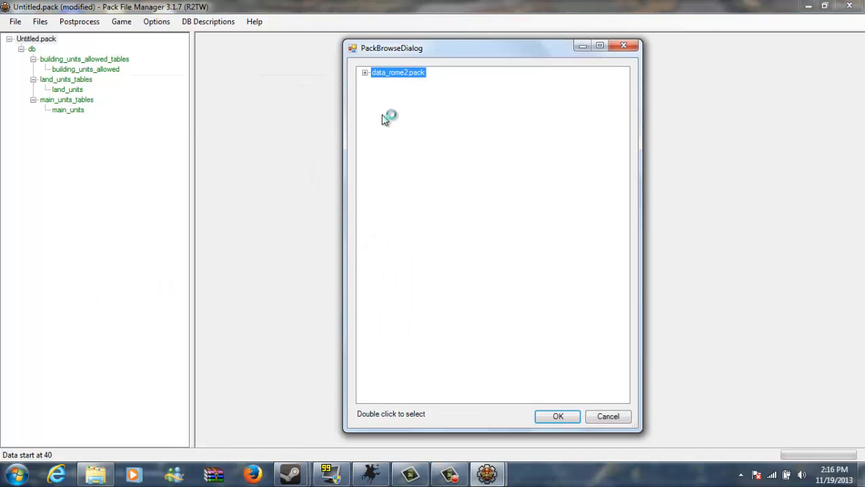
Step: Expand the db folder of data_rome2.pack and look through its tables from the faction entries to the main and mercenary unit entries
left_click(364, 73)
left_click(377, 151)
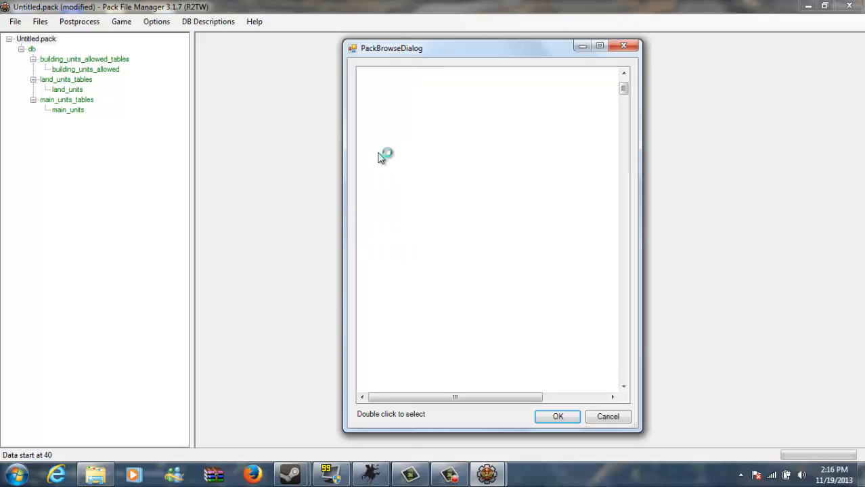
left_click_drag(625, 87, 643, 251)
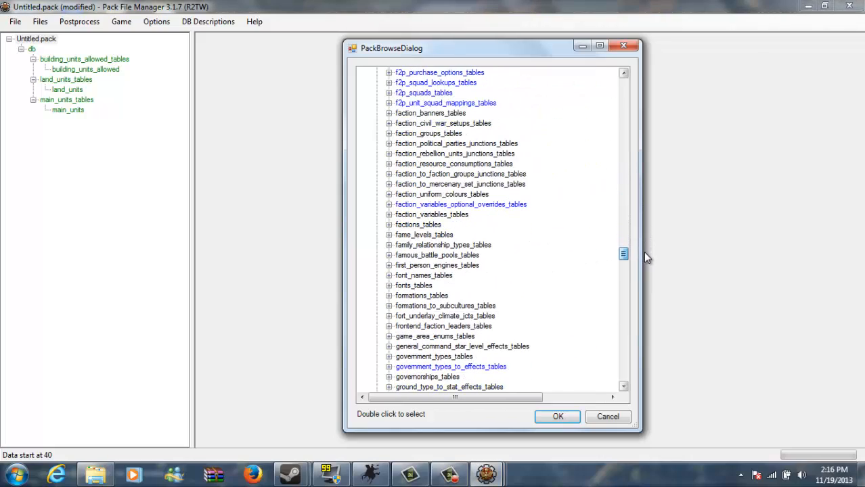
scroll(467, 256, "down", 1)
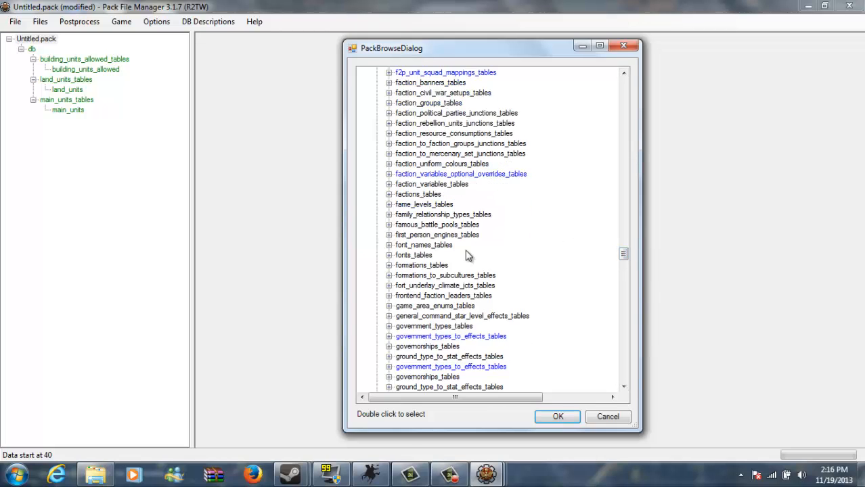
scroll(467, 298, "down", 1)
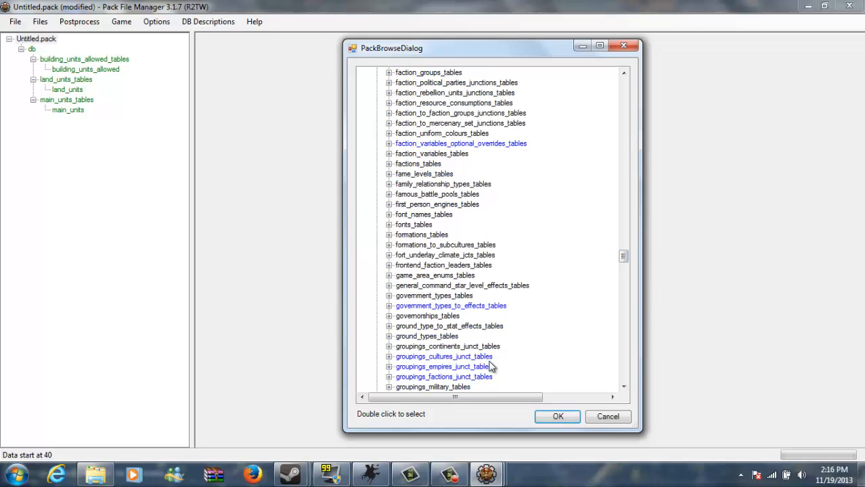
scroll(521, 324, "down", 4)
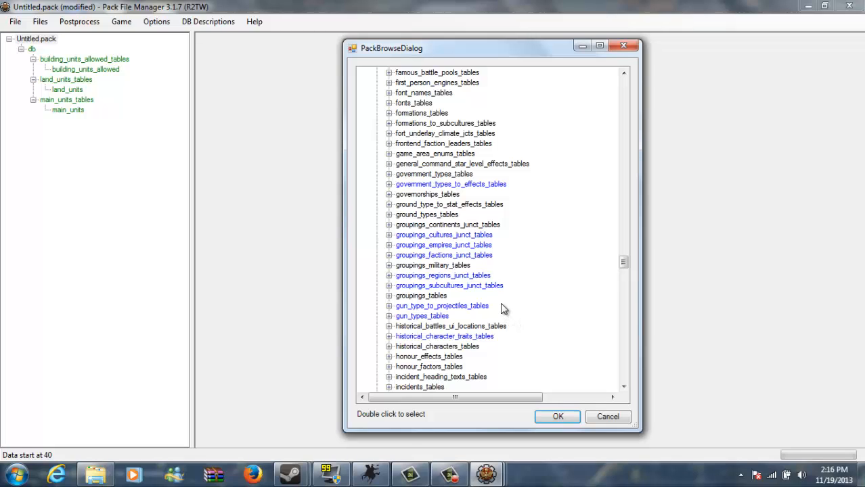
scroll(505, 309, "down", 2)
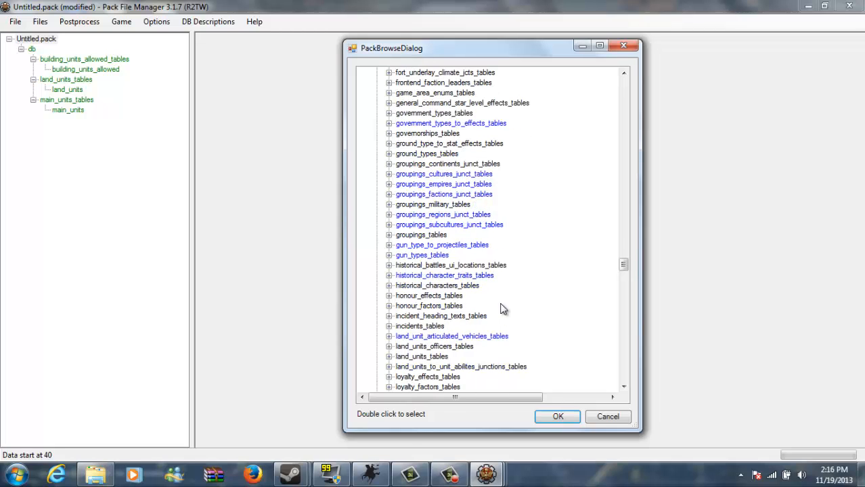
scroll(502, 309, "down", 4)
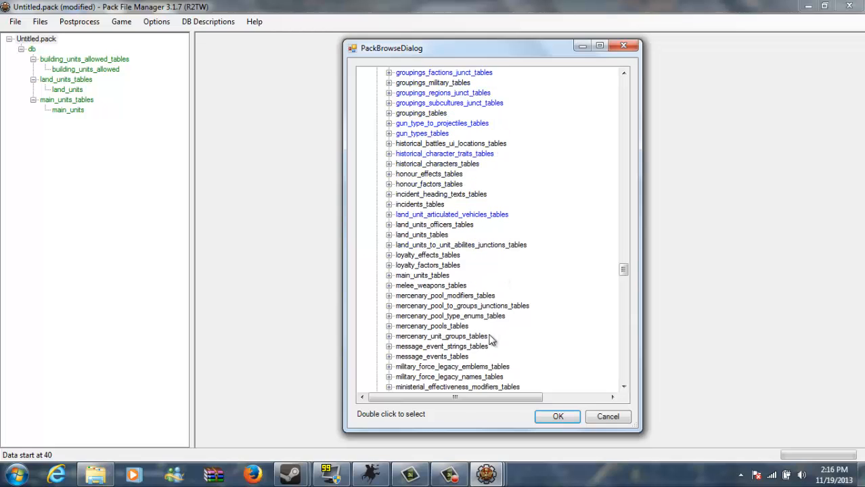
Step: Switch to the second, empty Pack File Manager window and open the existing mod Scipii.pack from the data folder
mouse_move(497, 477)
left_click(588, 410)
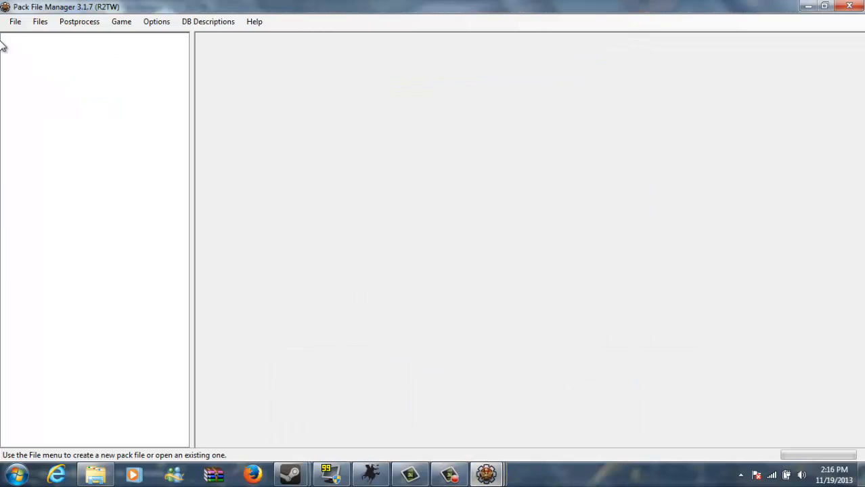
left_click(15, 22)
left_click(27, 49)
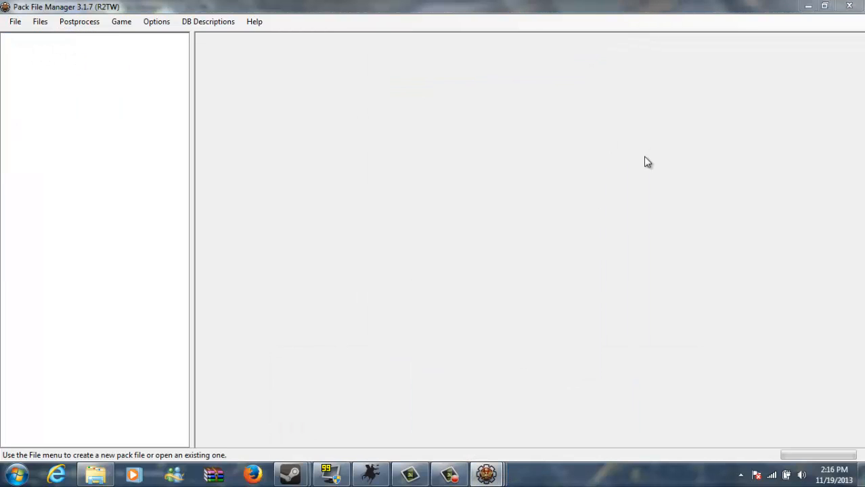
left_click_drag(666, 125, 673, 202)
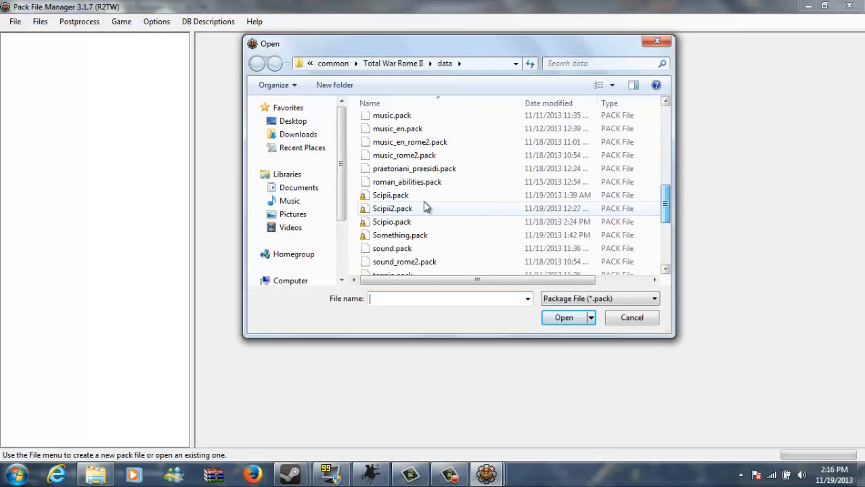
double_click(385, 197)
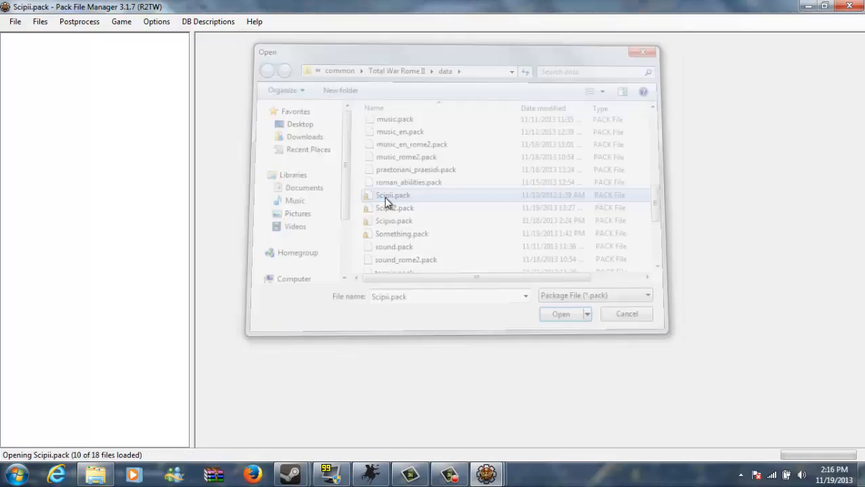
Step: Expand the db folder of Scipii.pack to review which tables the mod uses, and return to the untitled pack's window
left_click(9, 39)
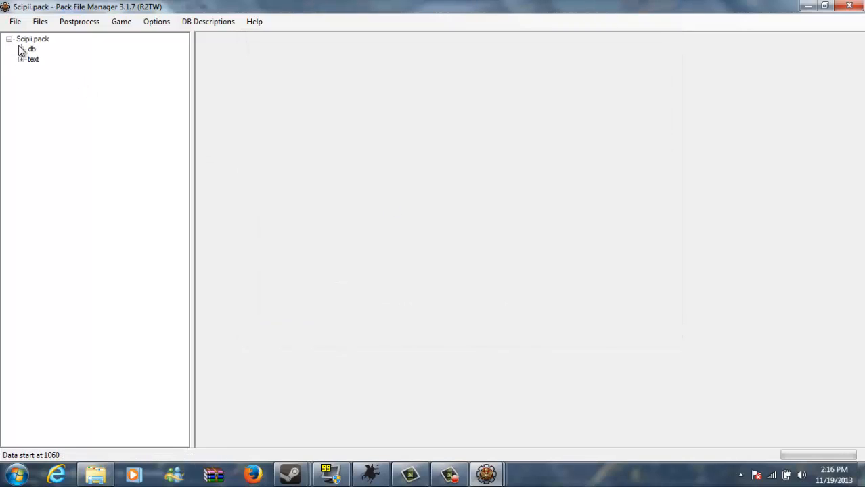
left_click(21, 49)
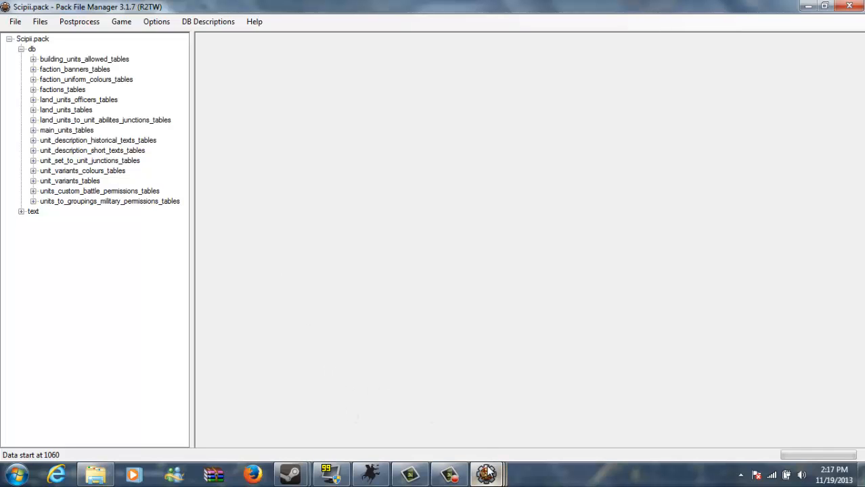
mouse_move(486, 473)
left_click(386, 424)
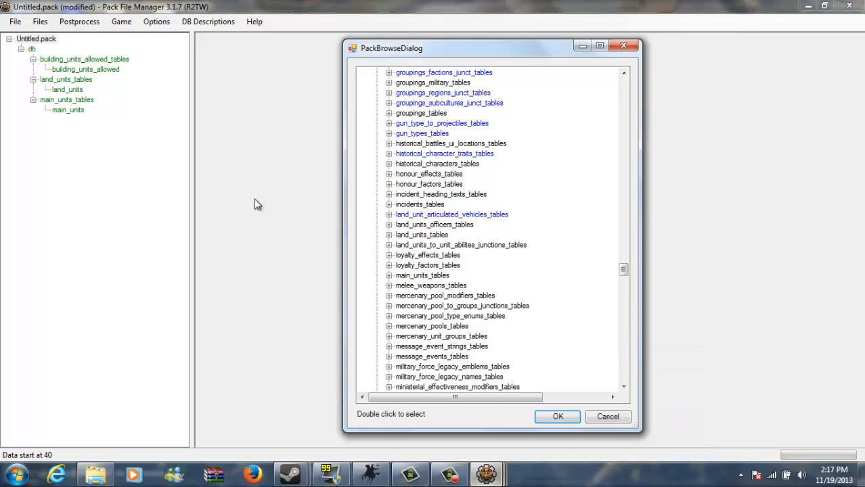
Step: Add the land_units_to_unit_abilites_junctions table from data_rome2.pack's db folder to the untitled pack
mouse_move(624, 271)
left_mouse_down()
mouse_move(621, 169)
mouse_move(614, 270)
left_mouse_up()
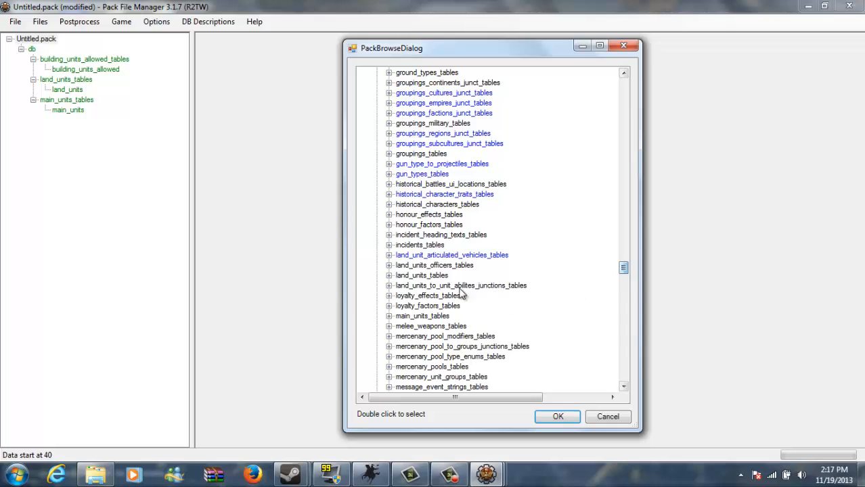
left_click(389, 286)
left_click(425, 296)
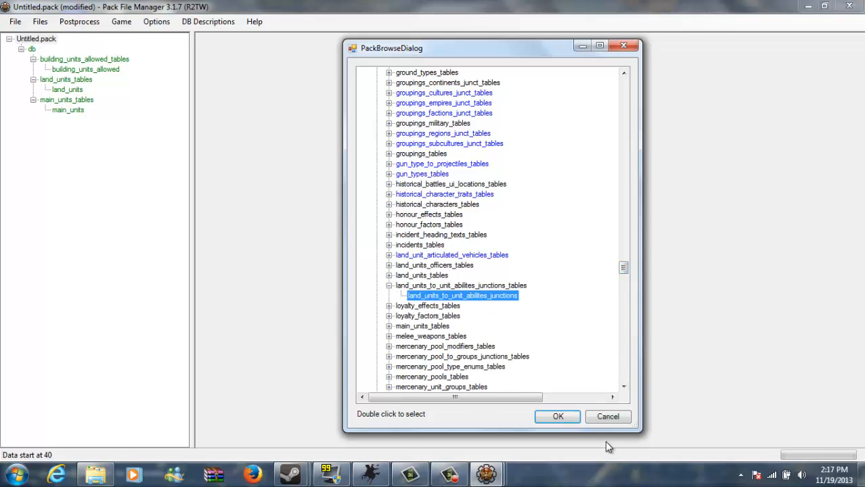
left_click(558, 416)
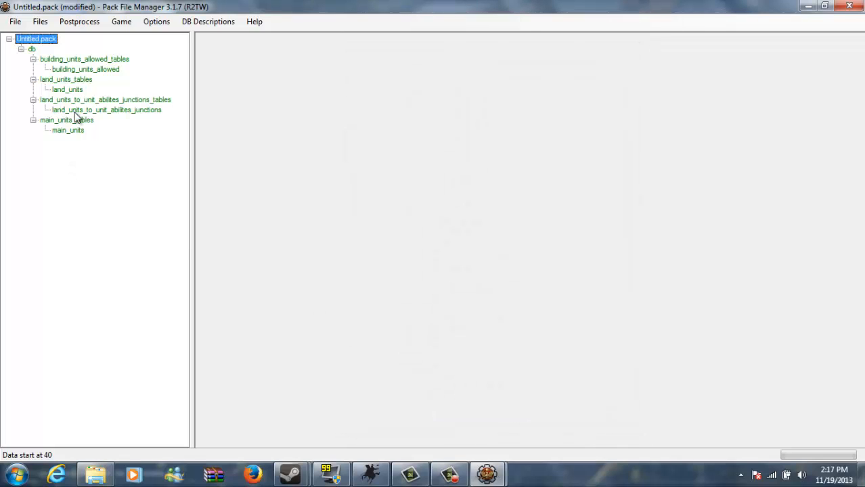
Step: Start adding another table to the untitled pack with data_rome2.pack as the source pack
right_click(52, 41)
mouse_move(75, 46)
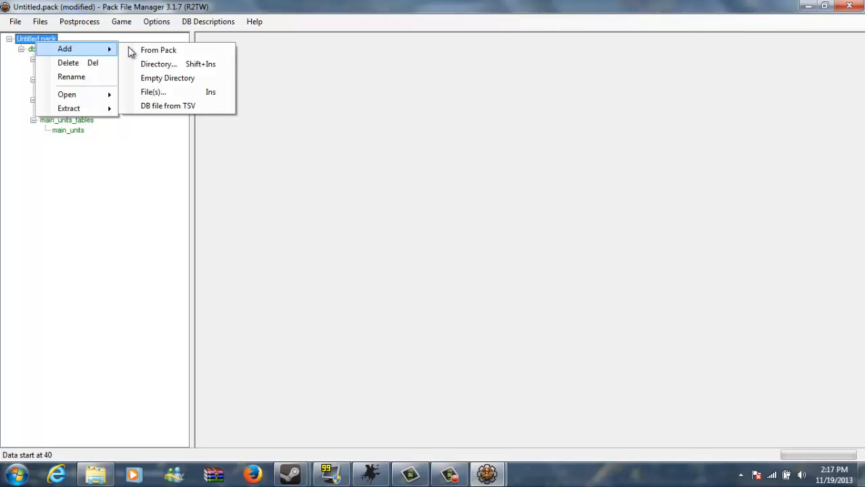
left_click(139, 49)
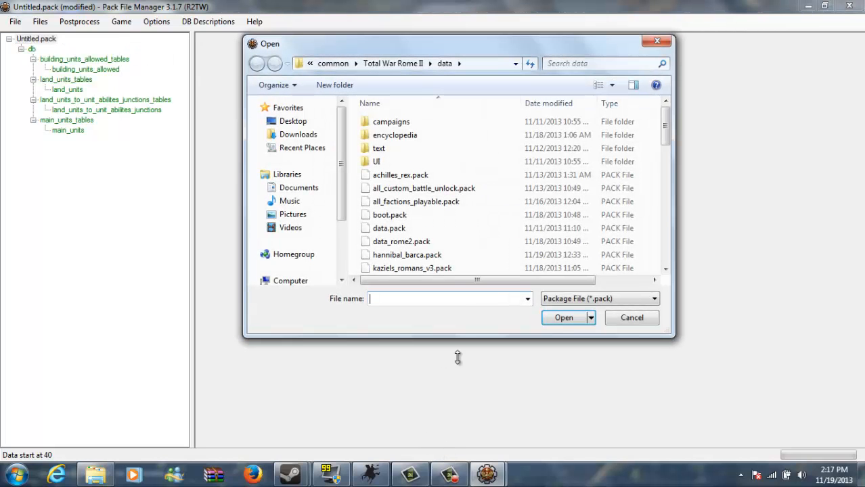
left_click(420, 243)
double_click(420, 242)
Step: Check the table list of Scipii.pack in its own window, and return to the pack browser for the untitled pack
mouse_move(497, 466)
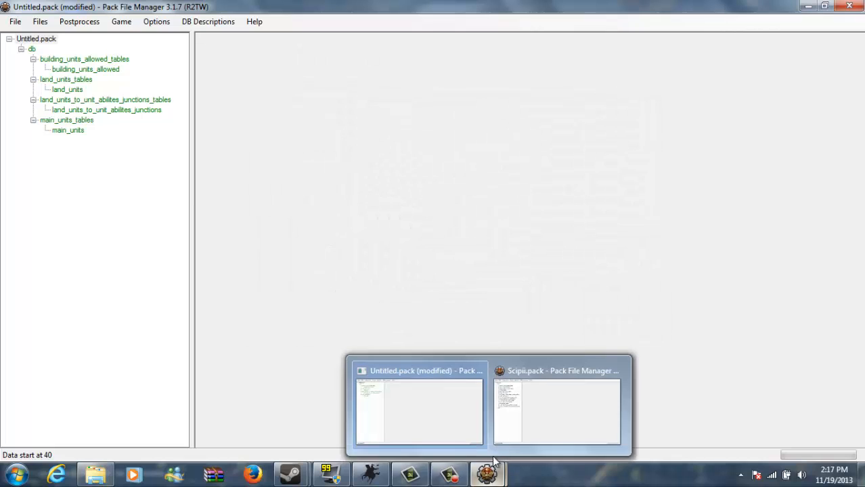
left_click(510, 440)
mouse_move(483, 481)
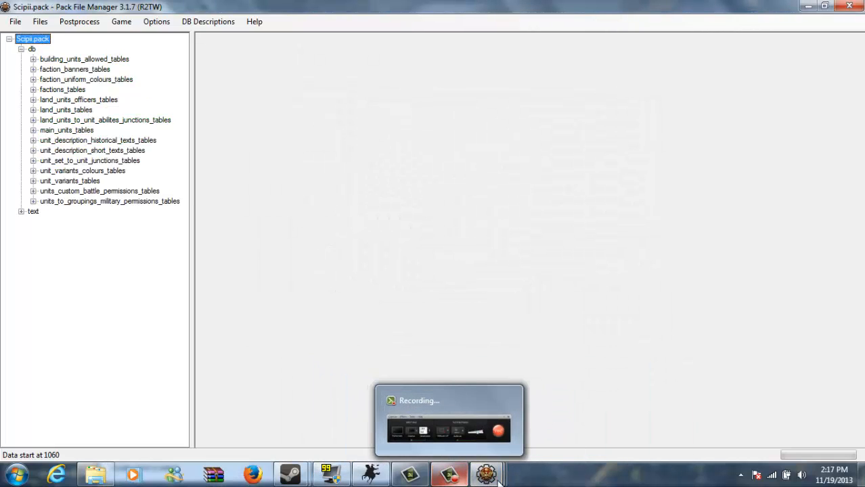
left_click(393, 404)
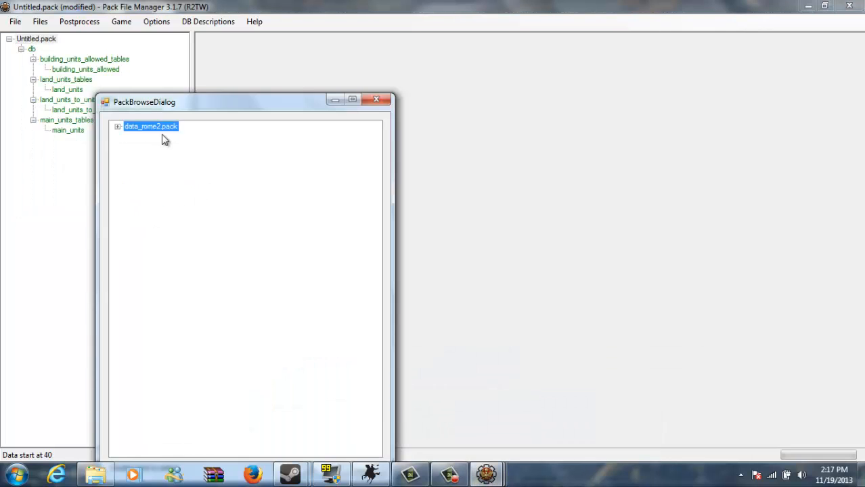
Step: Expand the db folder of data_rome2.pack and look through its unit, variants and permission tables for the next one needed
left_click_drag(166, 102, 332, 53)
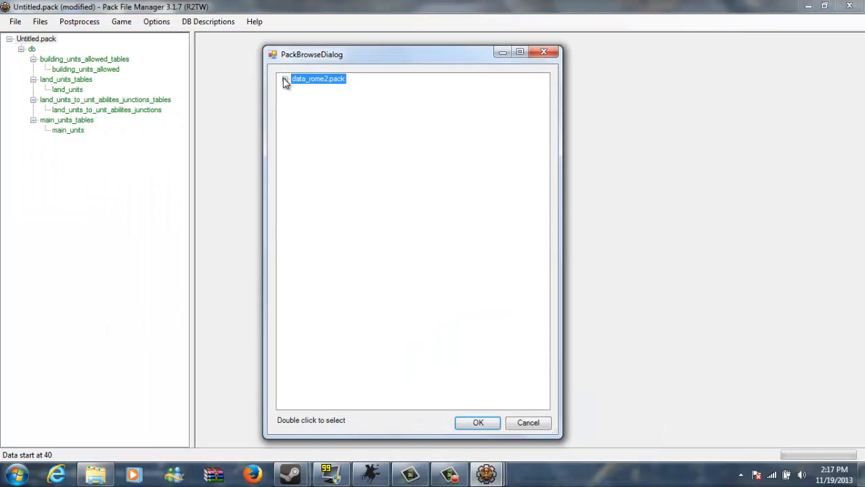
left_click(284, 79)
left_click(297, 160)
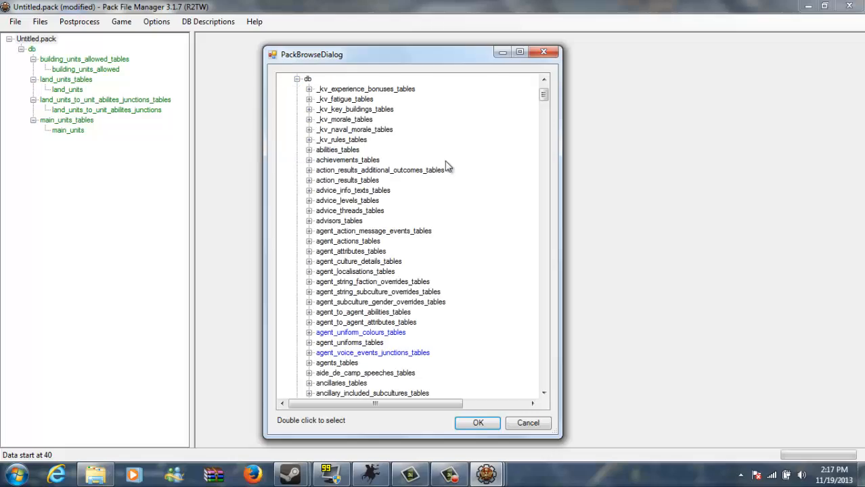
left_click_drag(542, 103, 552, 367)
scroll(356, 195, "down", 5)
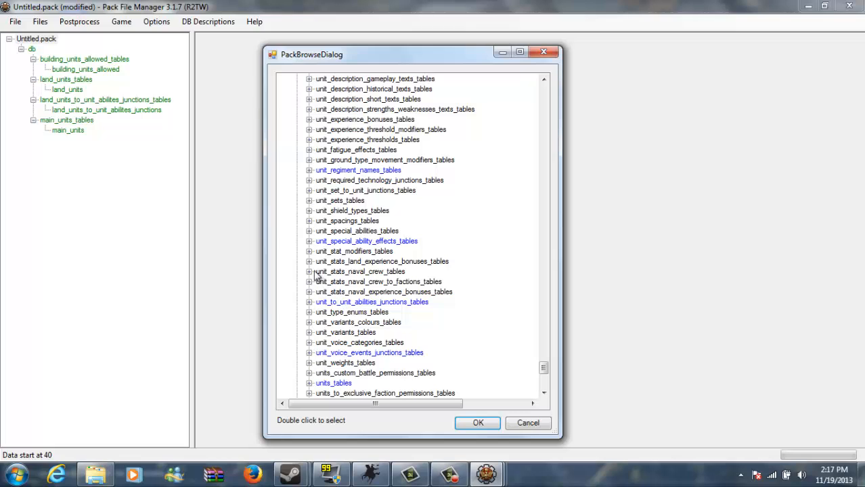
scroll(325, 258, "up", 4)
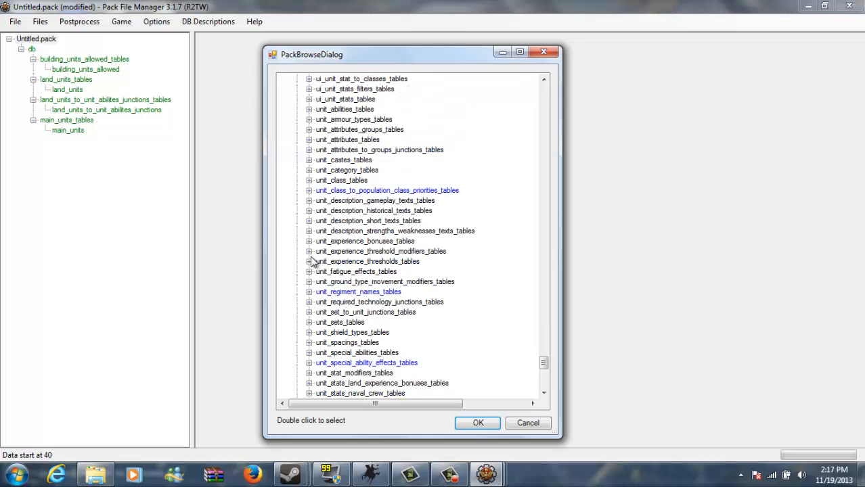
scroll(311, 261, "down", 7)
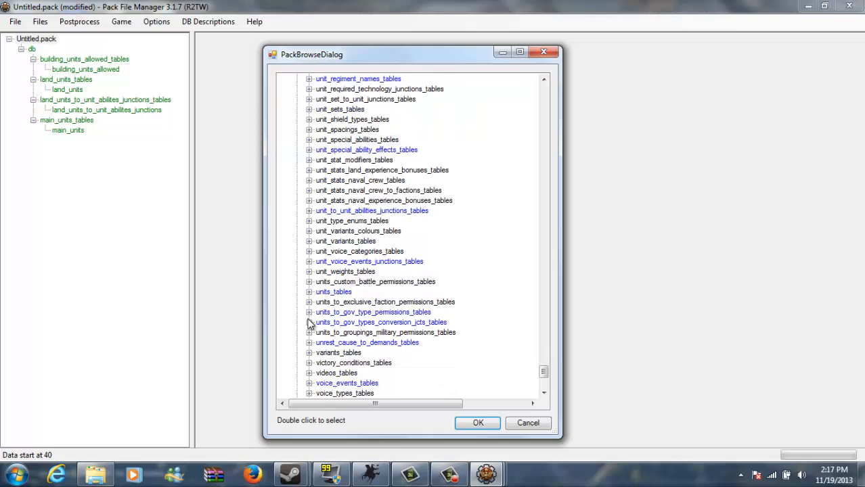
scroll(319, 332, "down", 3)
scroll(320, 341, "up", 3)
scroll(323, 366, "up", 1)
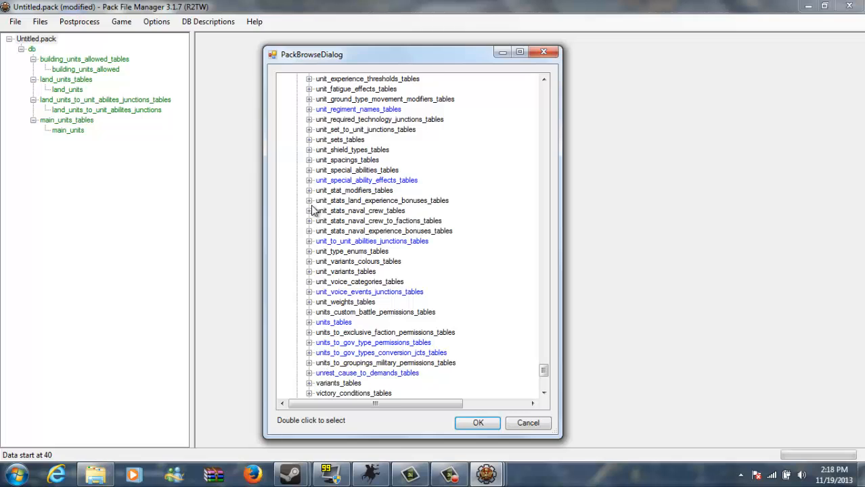
scroll(304, 192, "up", 1)
scroll(304, 191, "up", 5)
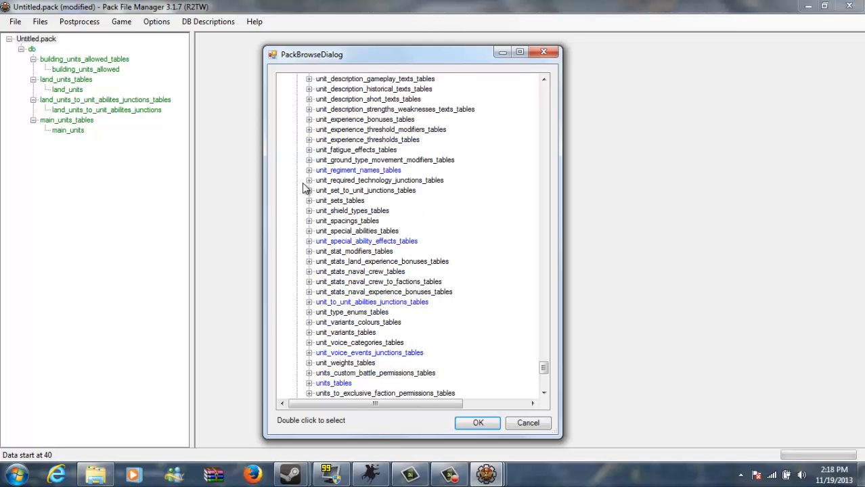
scroll(304, 196, "up", 2)
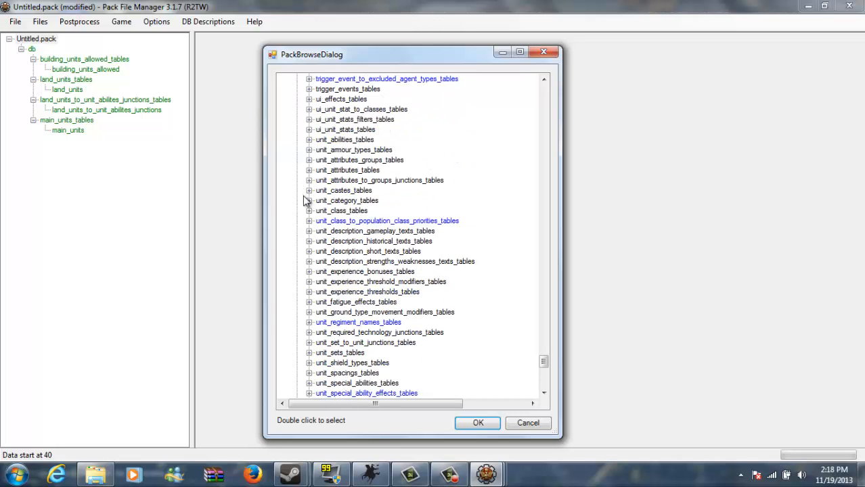
scroll(304, 197, "down", 3)
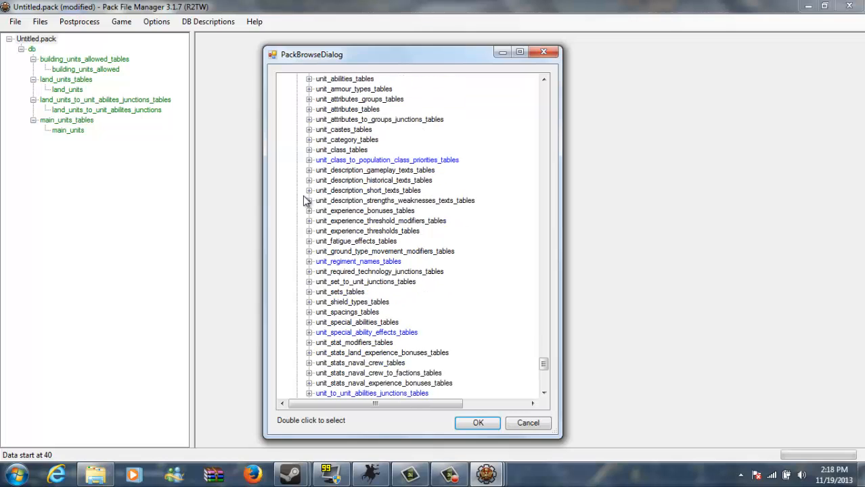
scroll(304, 200, "down", 1)
Step: Add the unit_set_to_unit_junctions table to the untitled pack
left_click(309, 252)
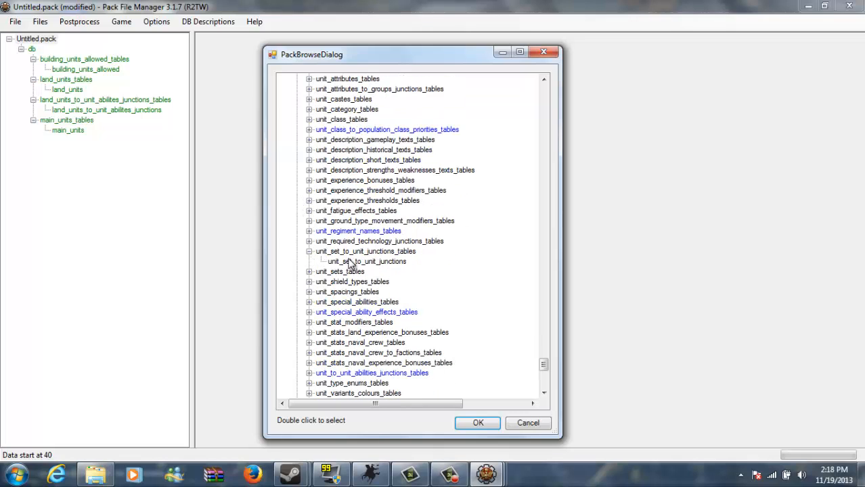
left_click(367, 261)
left_click(478, 423)
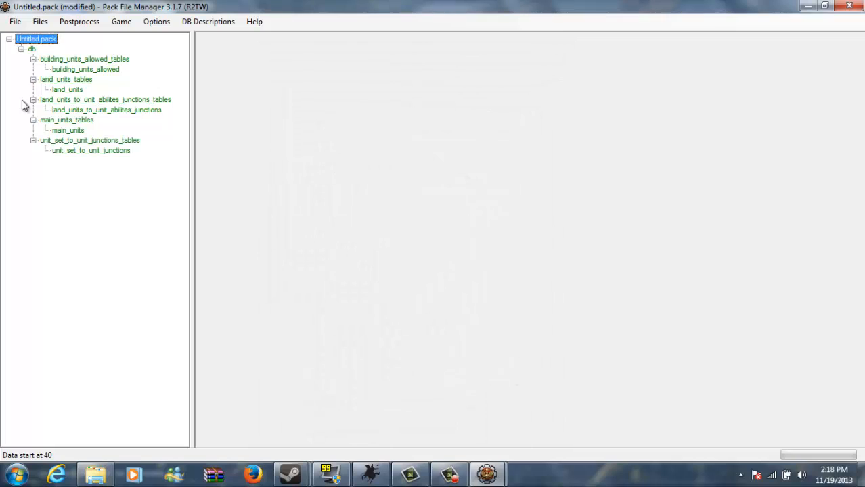
Step: Choose data_rome2.pack as the source pack again for the next table of the untitled pack
right_click(43, 44)
mouse_move(68, 46)
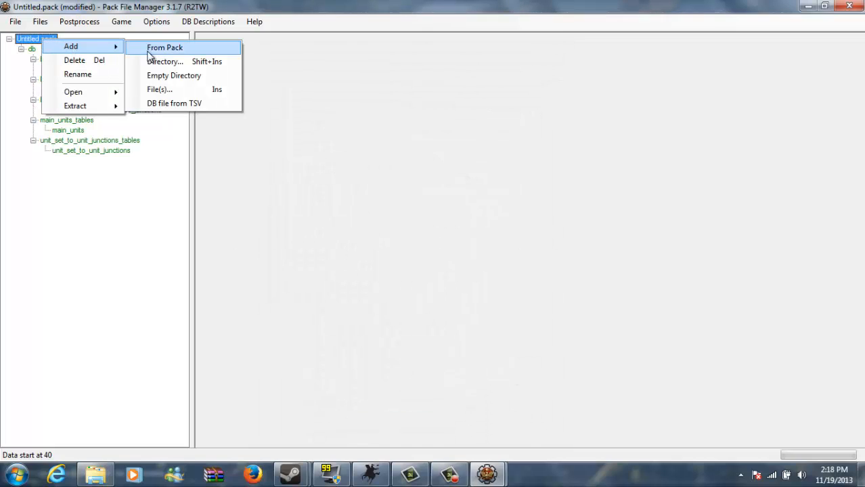
left_click(142, 48)
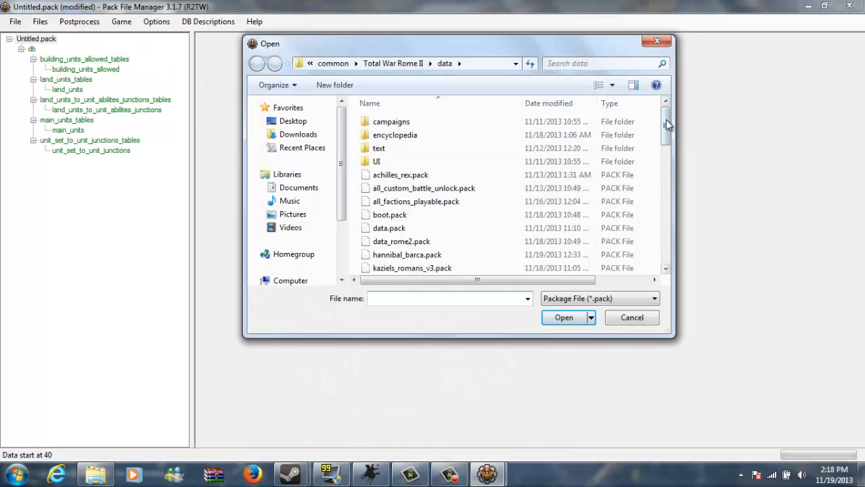
left_click_drag(665, 122, 665, 132)
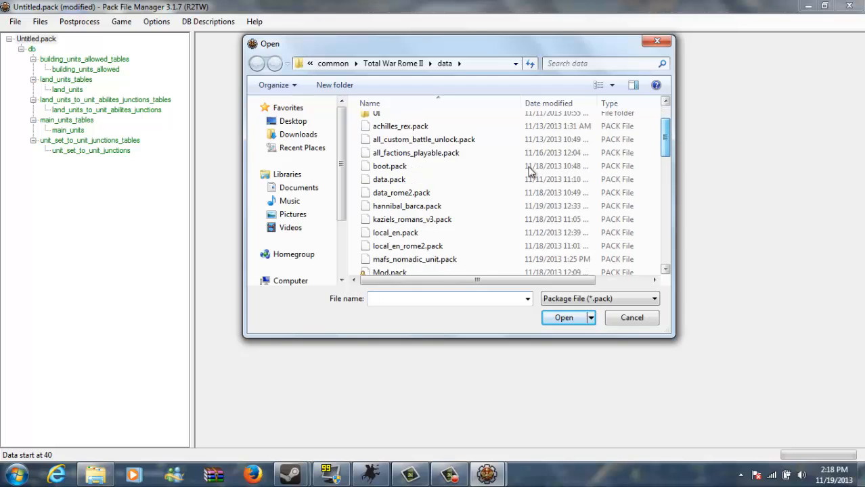
double_click(424, 193)
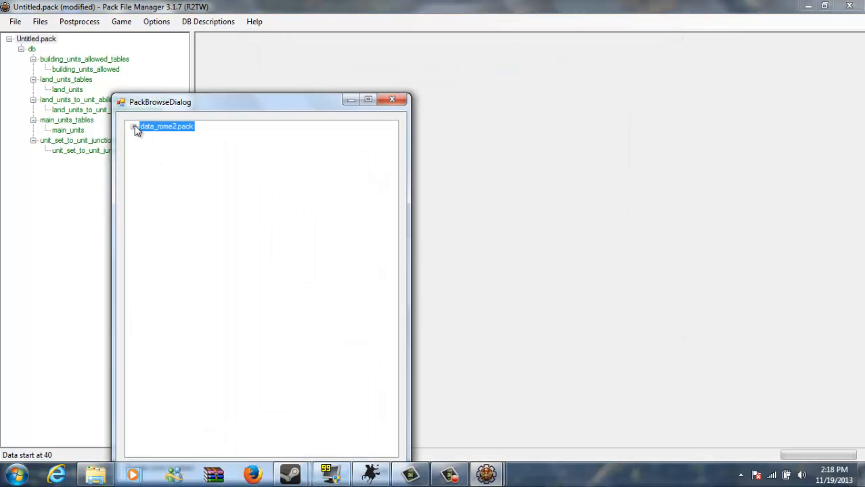
Step: Add the variants table from variants_tables in data_rome2.pack's db folder to the untitled pack
left_click_drag(253, 93, 494, 57)
left_click(386, 167)
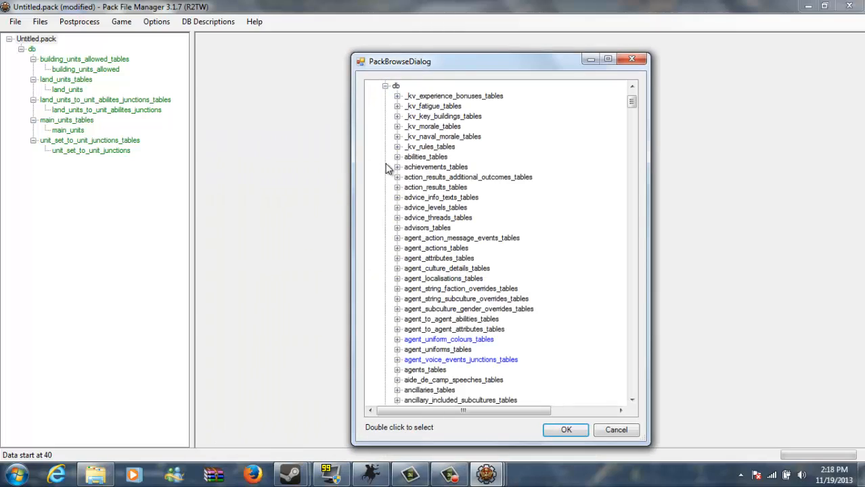
left_click_drag(632, 107, 636, 389)
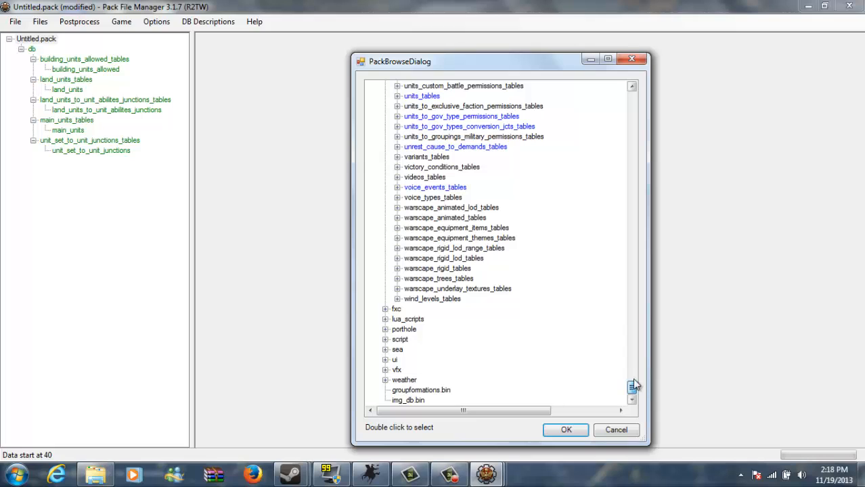
left_click(397, 157)
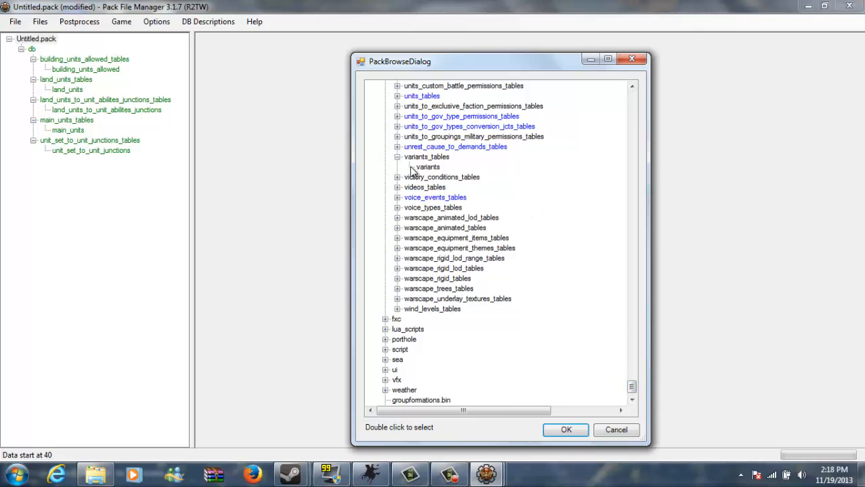
left_click(428, 167)
left_click(567, 431)
Step: Select data_rome2.pack once more as the source for adding a further table to the untitled pack
right_click(43, 44)
mouse_move(73, 46)
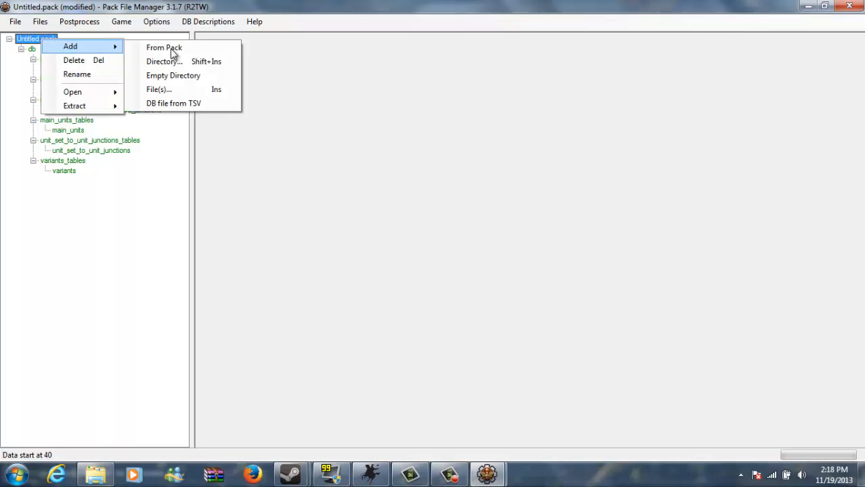
left_click(173, 48)
scroll(447, 189, "down", 1)
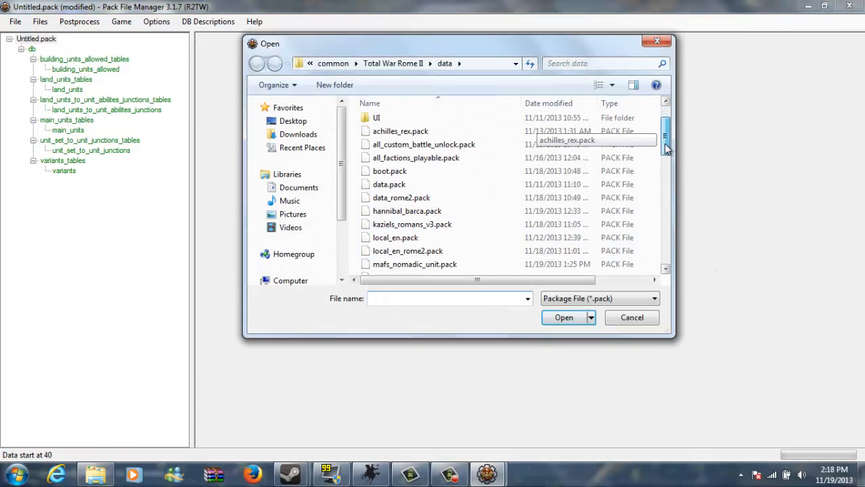
double_click(401, 187)
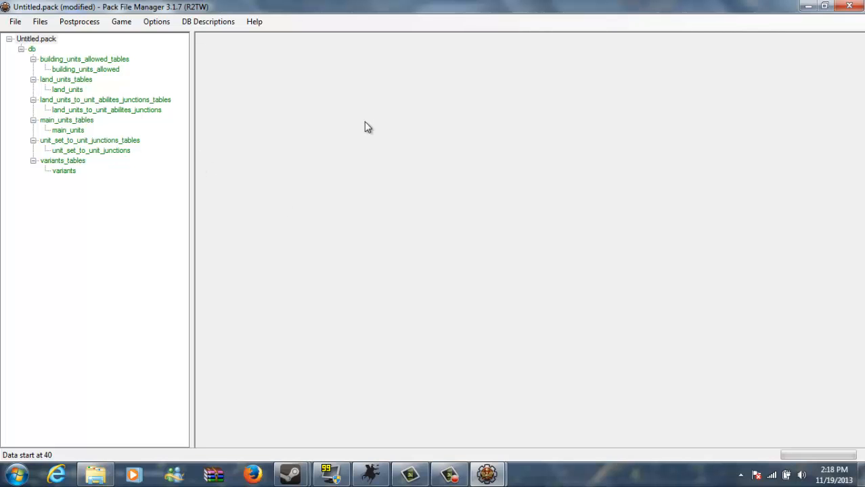
Step: Add the units_custom_battle_permissions table from data_rome2.pack's db folder to the untitled pack
left_click_drag(122, 27, 380, 27)
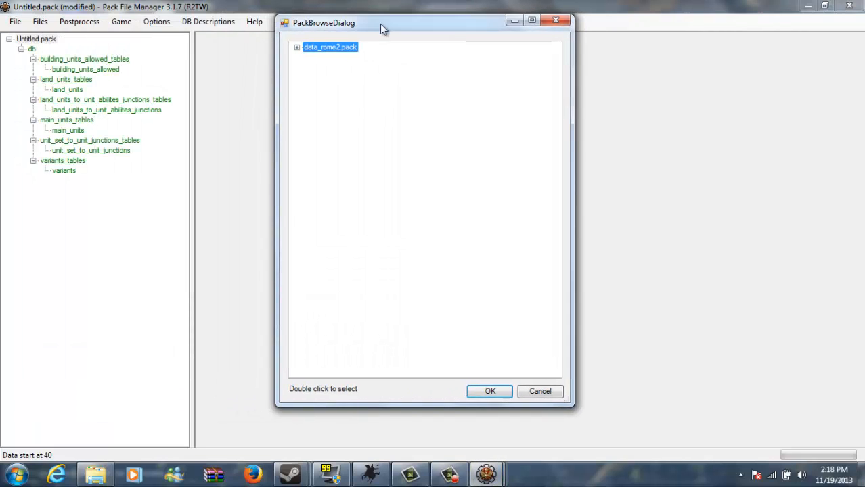
left_click(296, 48)
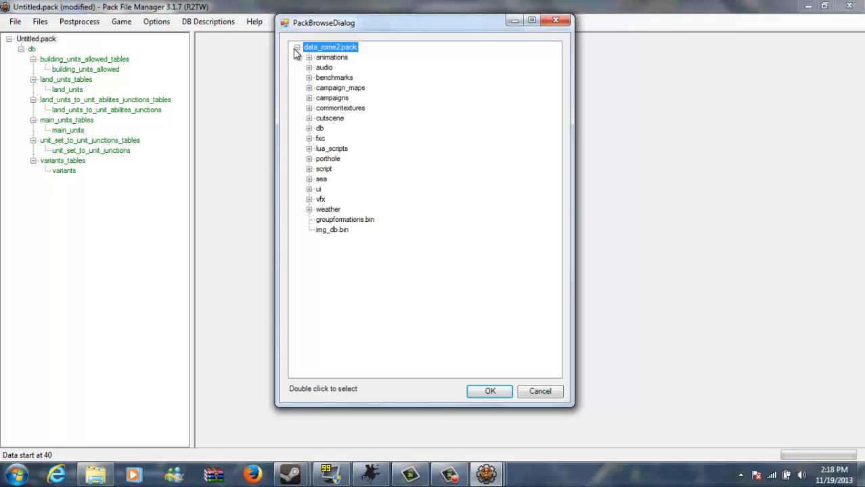
left_click(310, 129)
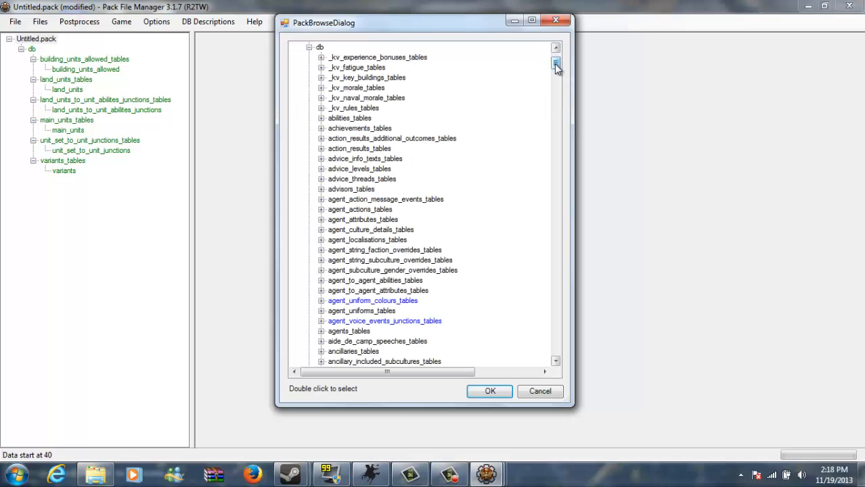
left_click_drag(554, 64, 556, 335)
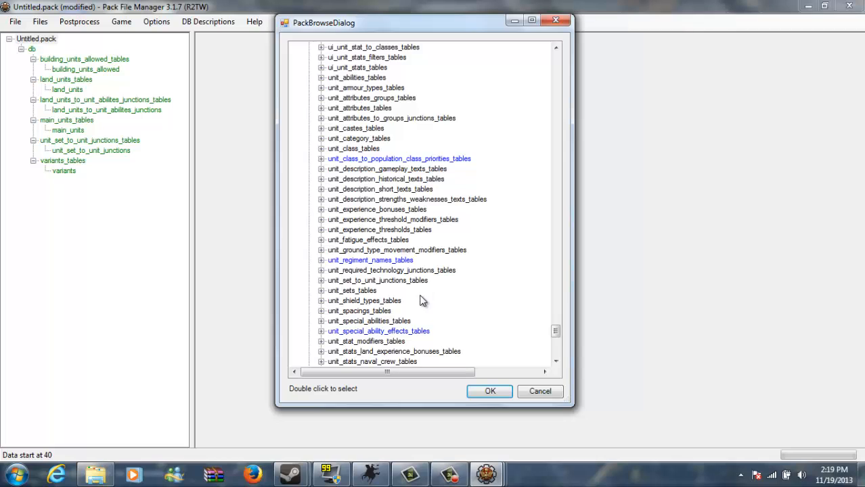
scroll(420, 300, "down", 3)
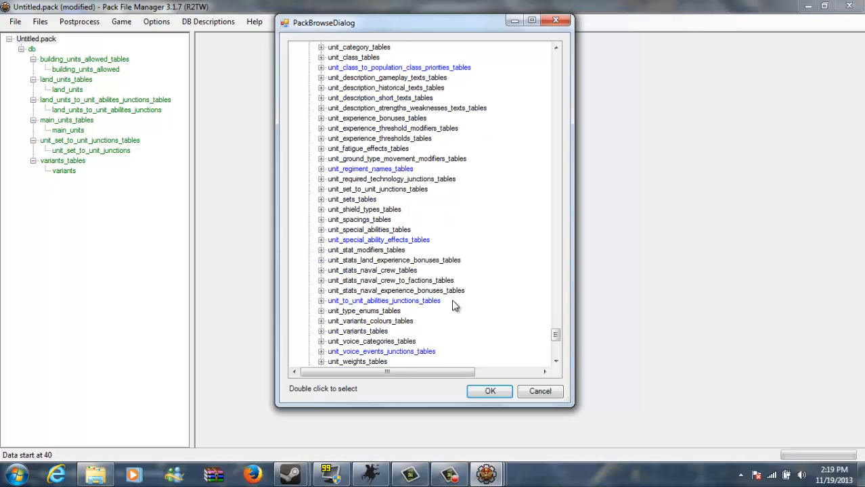
scroll(454, 306, "down", 2)
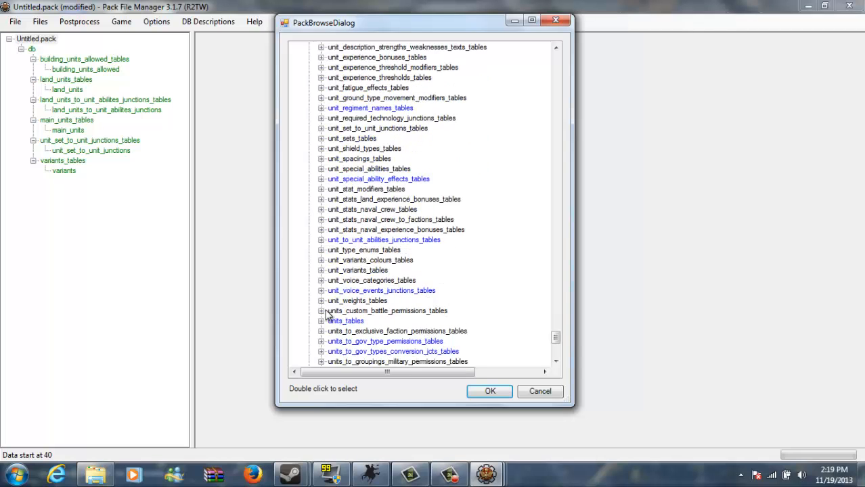
left_click(322, 312)
left_click(379, 321)
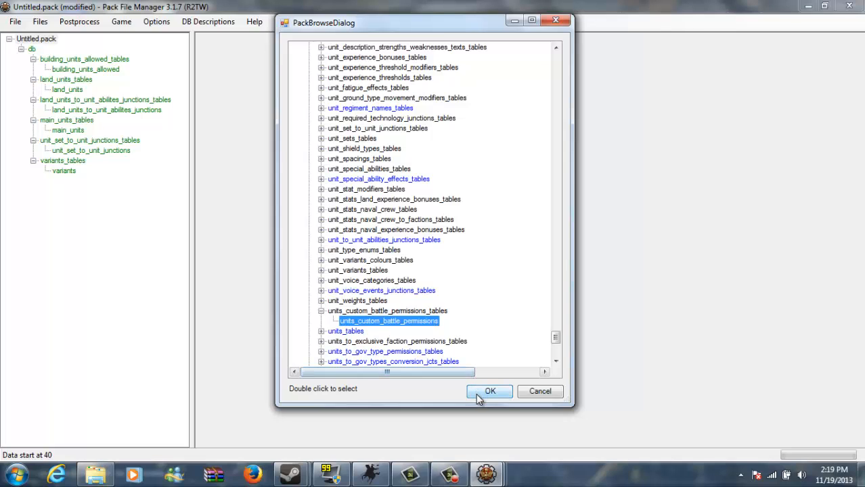
left_click(488, 391)
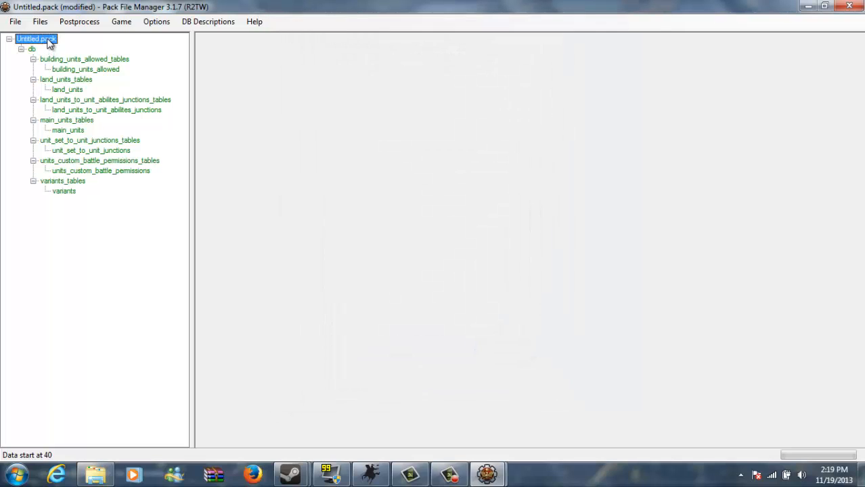
Step: Start another addition from a pack to the untitled pack, with data_rome2.pack as the source
right_click(49, 44)
mouse_move(75, 46)
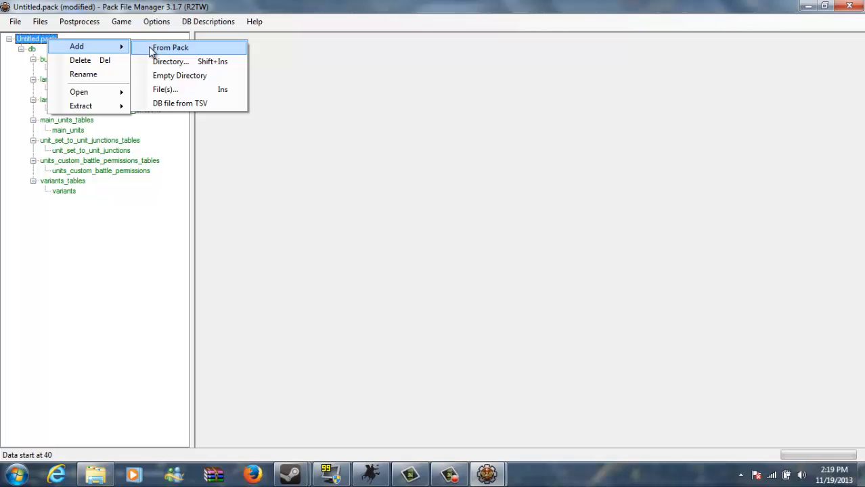
left_click(169, 48)
left_click_drag(667, 127, 669, 146)
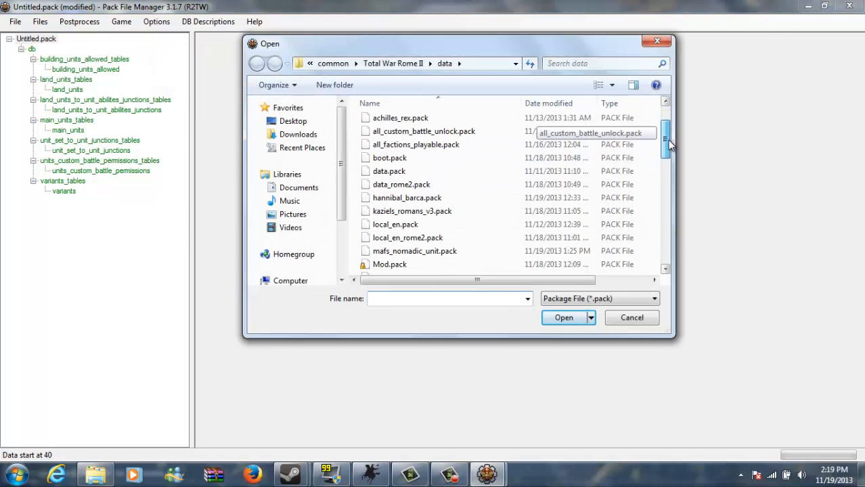
double_click(419, 189)
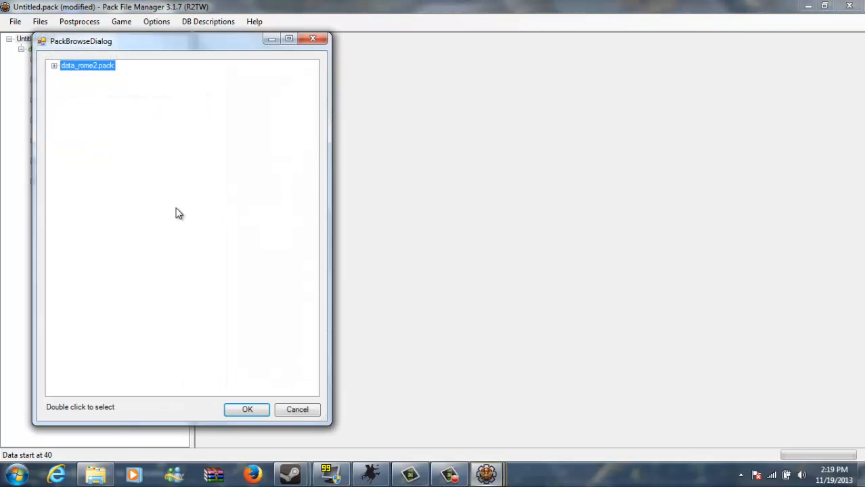
Step: Add the units_to_groupings_military_permissions table from the db folder of data_rome2.pack to the untitled pack
left_click_drag(134, 43, 381, 52)
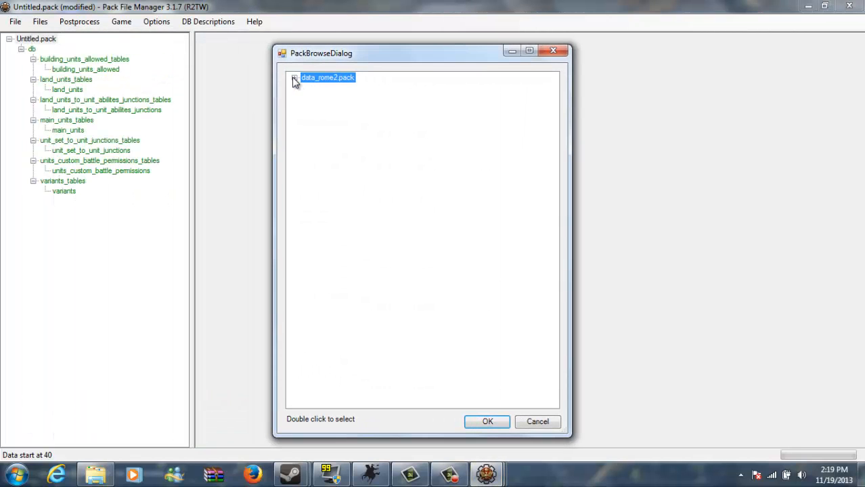
left_click(295, 79)
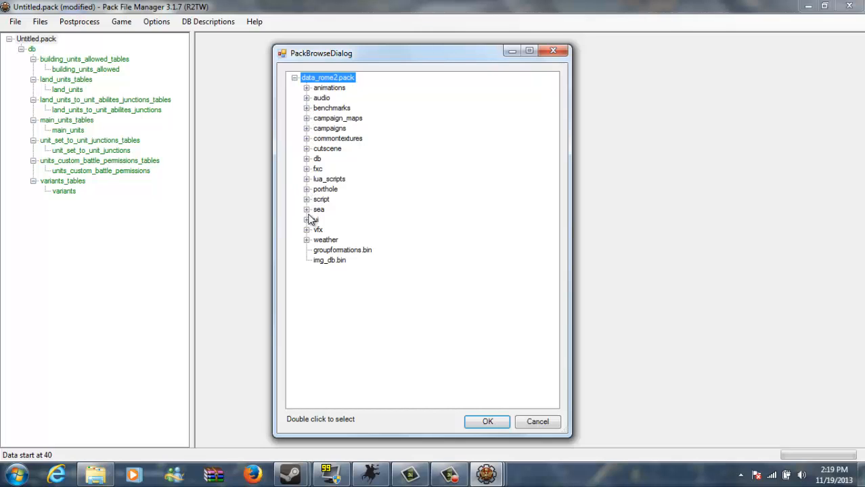
left_click(307, 159)
left_click_drag(553, 93, 577, 370)
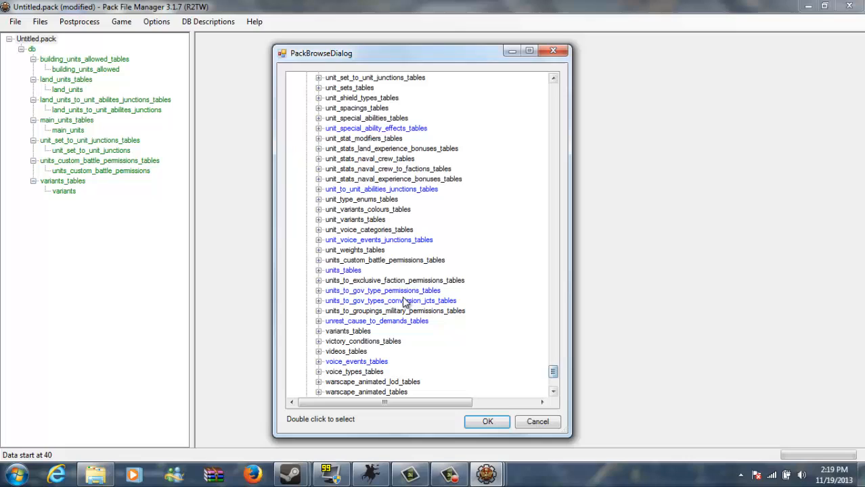
left_click(318, 311)
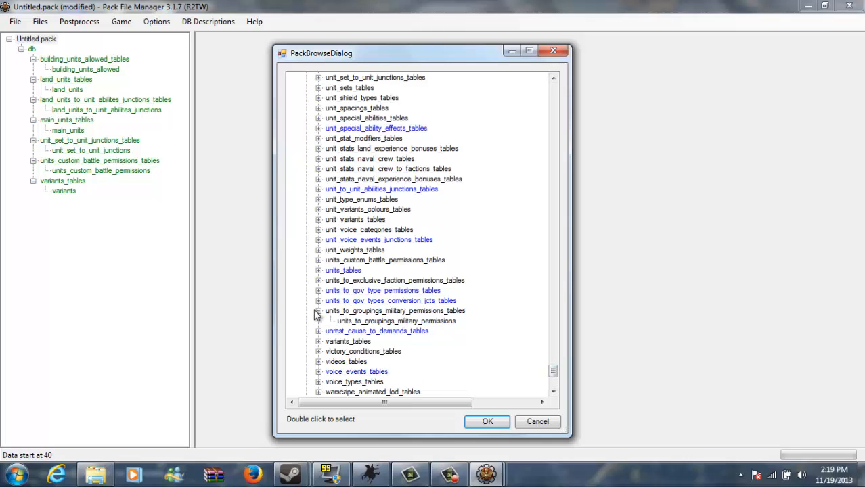
left_click(372, 323)
left_click(487, 422)
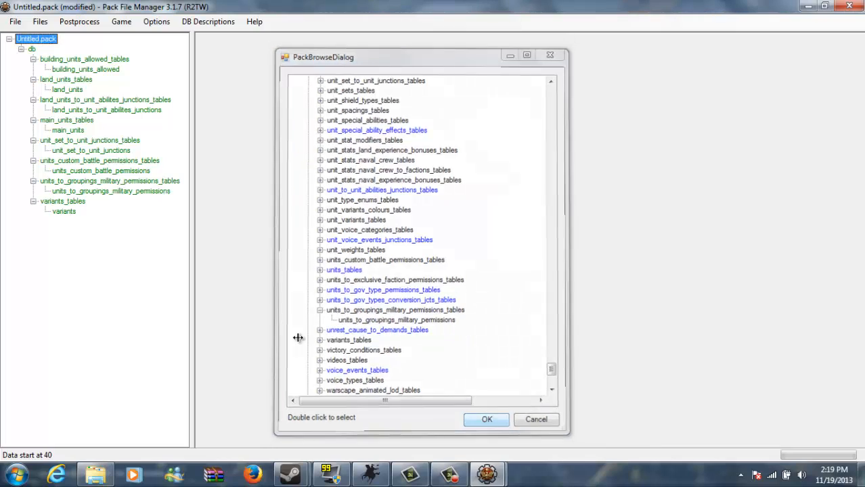
left_click(58, 213)
right_click(57, 215)
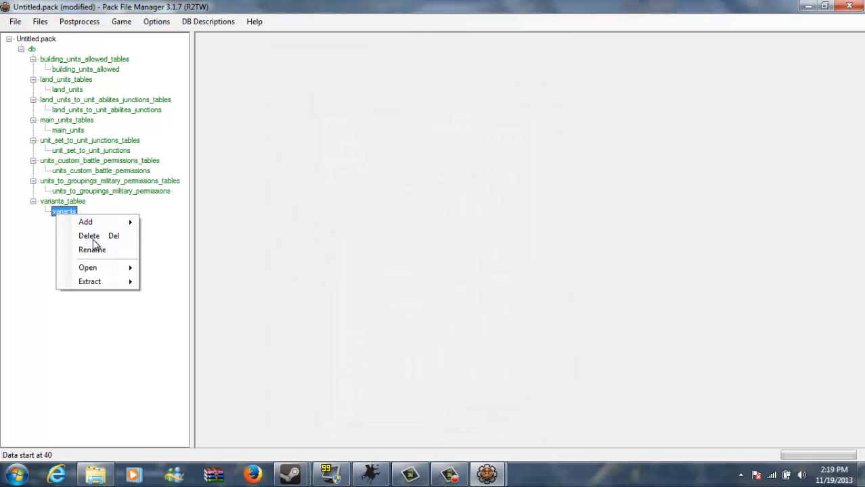
left_click(93, 238)
Step: Reopen data_rome2.pack as the source pack for one more table of the untitled pack
right_click(50, 40)
mouse_move(101, 48)
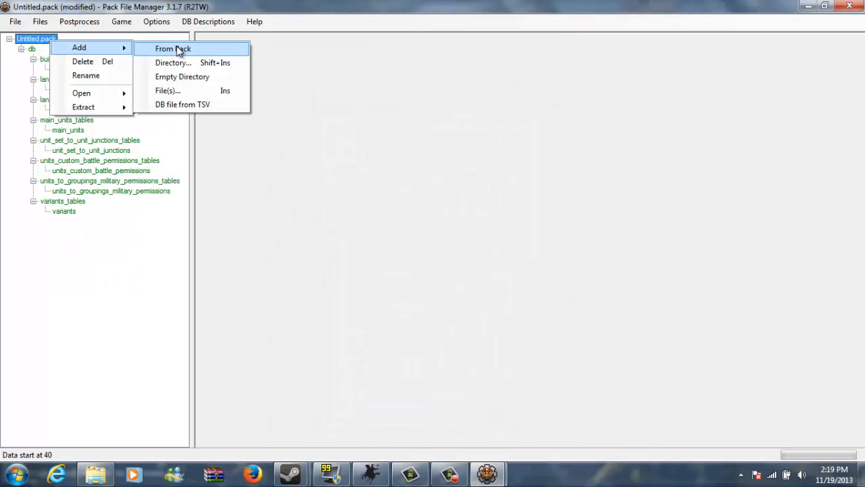
left_click(179, 50)
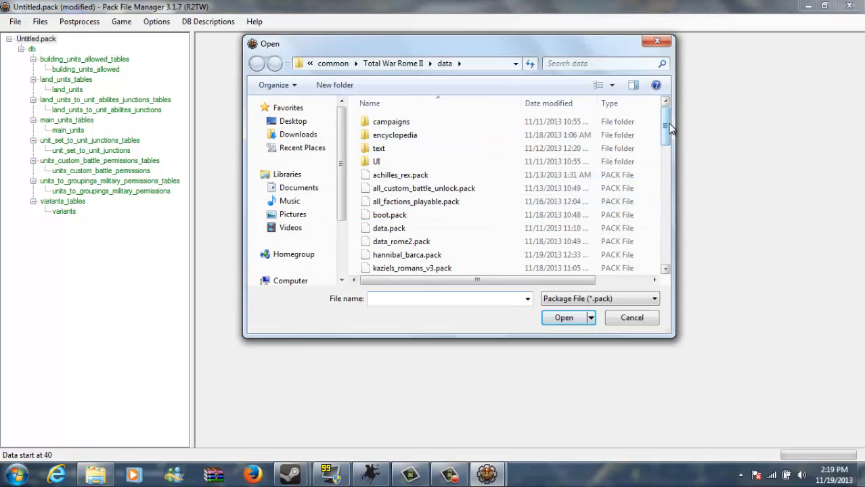
mouse_move(667, 124)
left_mouse_down()
mouse_move(668, 149)
mouse_move(669, 137)
left_mouse_up()
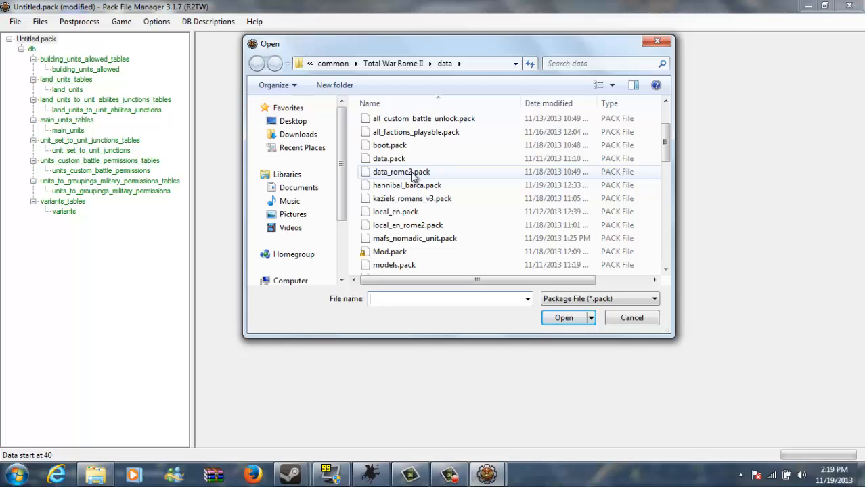
left_click(414, 173)
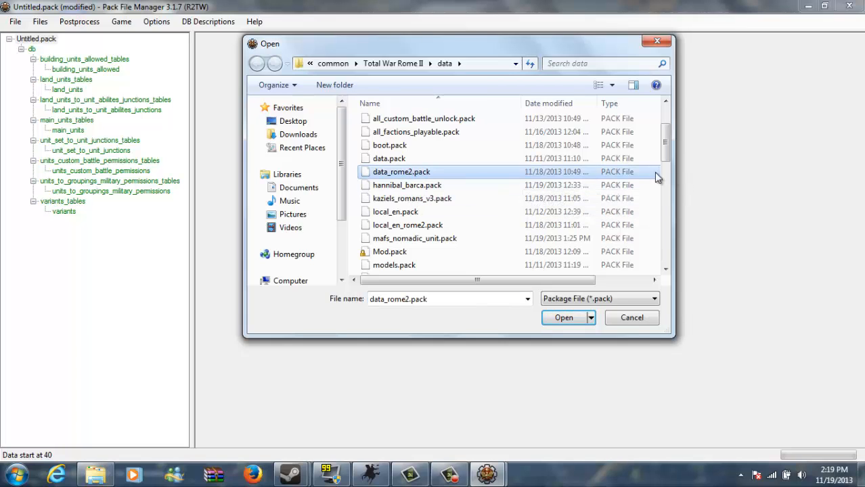
double_click(568, 172)
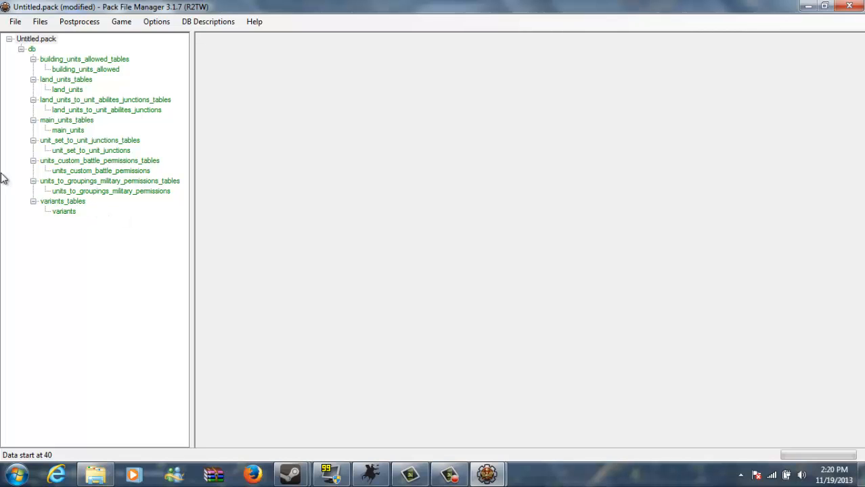
Step: Add the unit_variants table from unit_variants_tables in data_rome2.pack's db folder to the untitled pack
left_click_drag(153, 60, 351, 56)
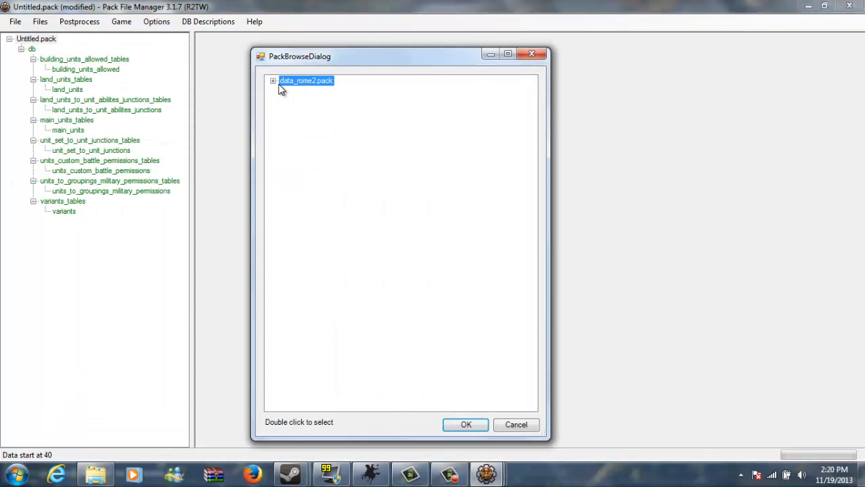
left_click(272, 81)
left_click(285, 162)
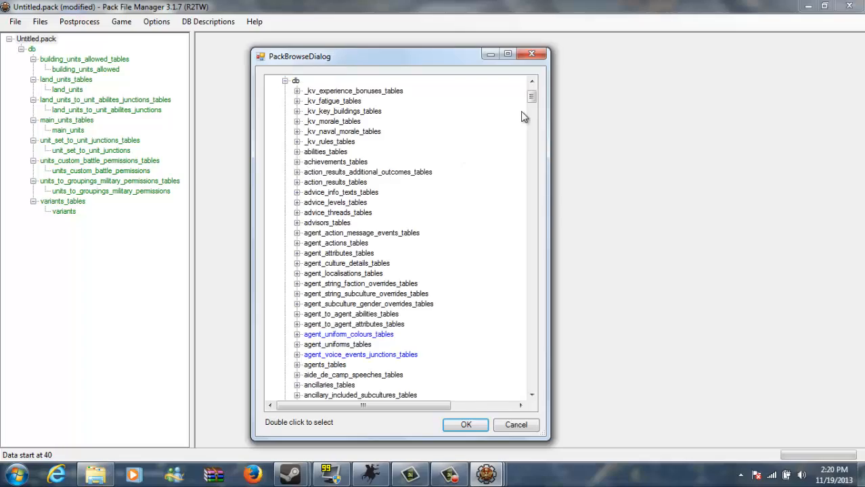
left_click_drag(533, 97, 542, 362)
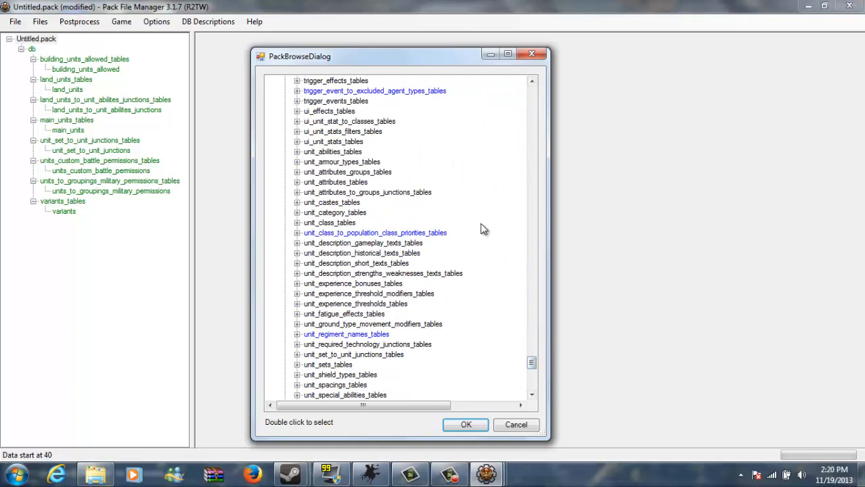
scroll(460, 237, "down", 1)
scroll(446, 244, "down", 1)
scroll(342, 250, "down", 2)
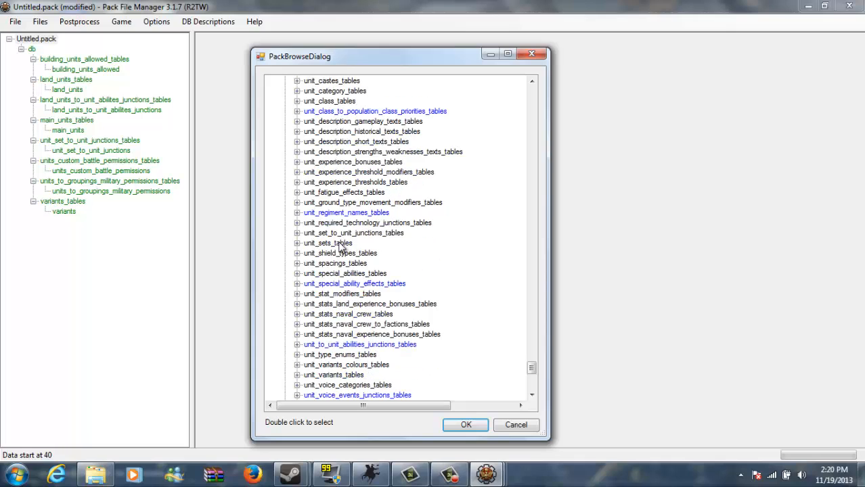
scroll(313, 271, "down", 1)
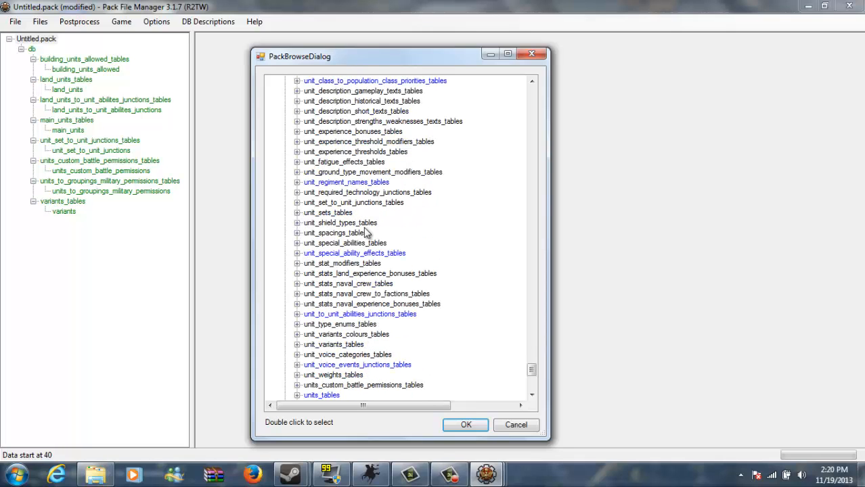
scroll(349, 267, "down", 2)
scroll(324, 310, "down", 1)
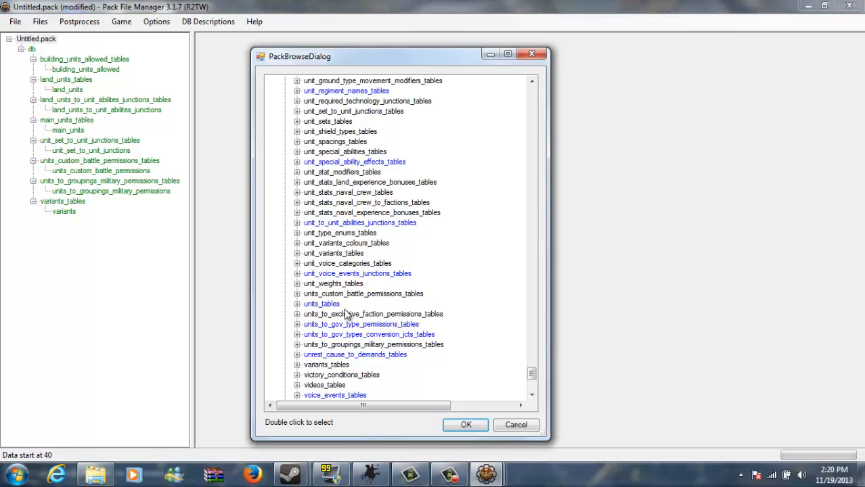
left_click(297, 254)
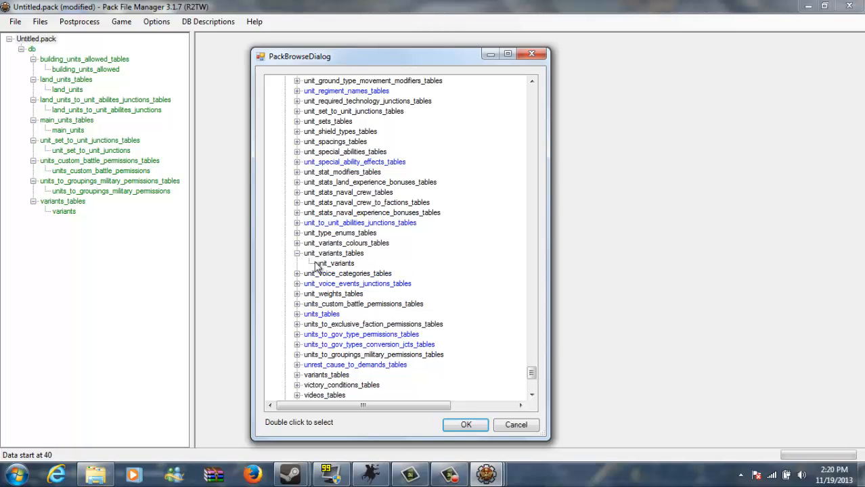
left_click(342, 264)
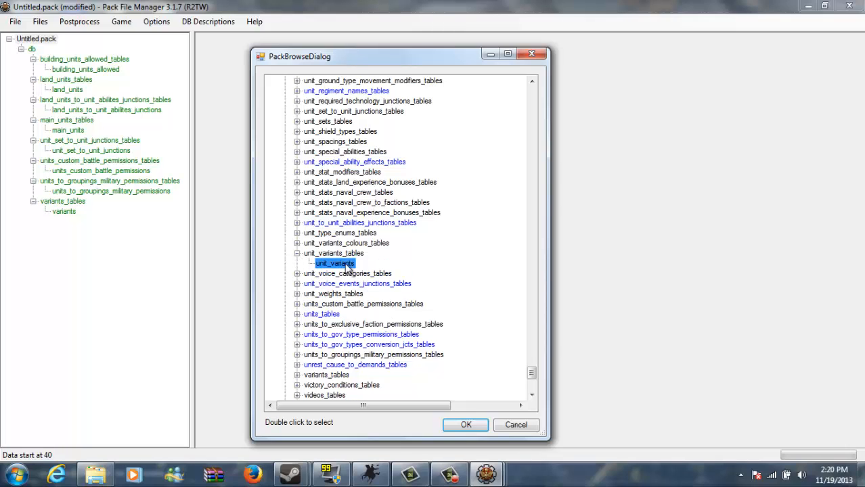
left_click(466, 424)
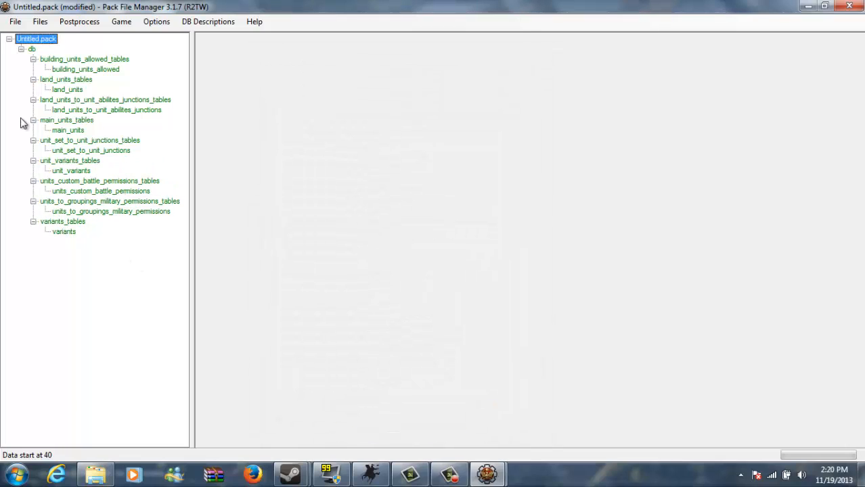
Step: Choose local_en_rome2.pack as the source pack for the next addition to the untitled pack
right_click(31, 39)
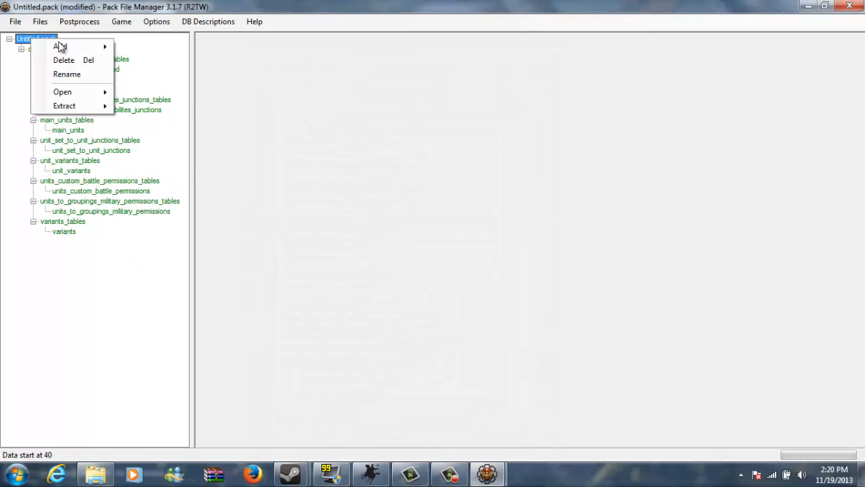
mouse_move(71, 48)
left_click(178, 53)
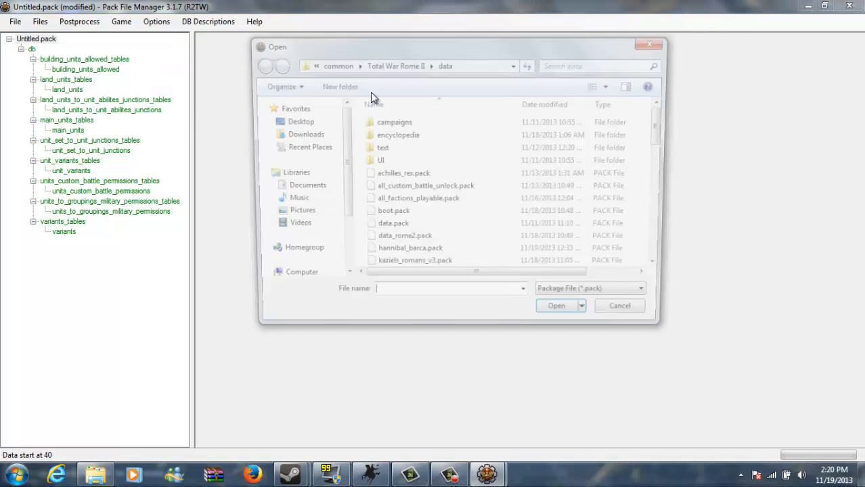
left_click_drag(666, 127, 667, 147)
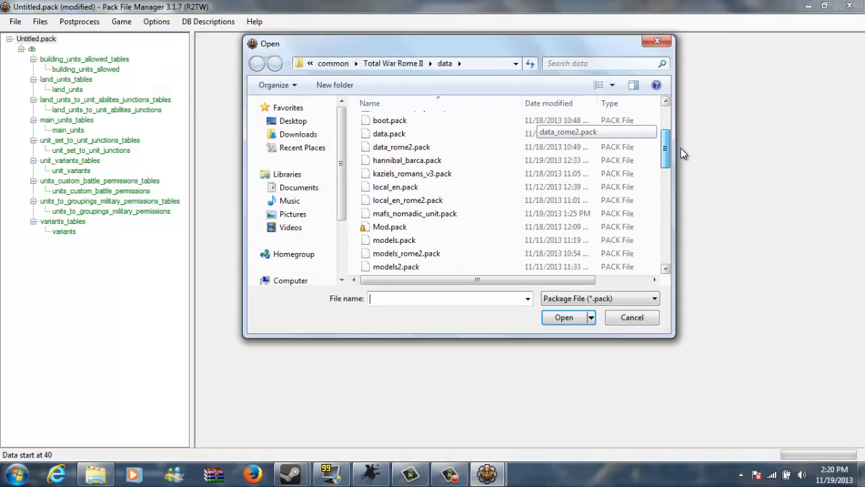
double_click(419, 201)
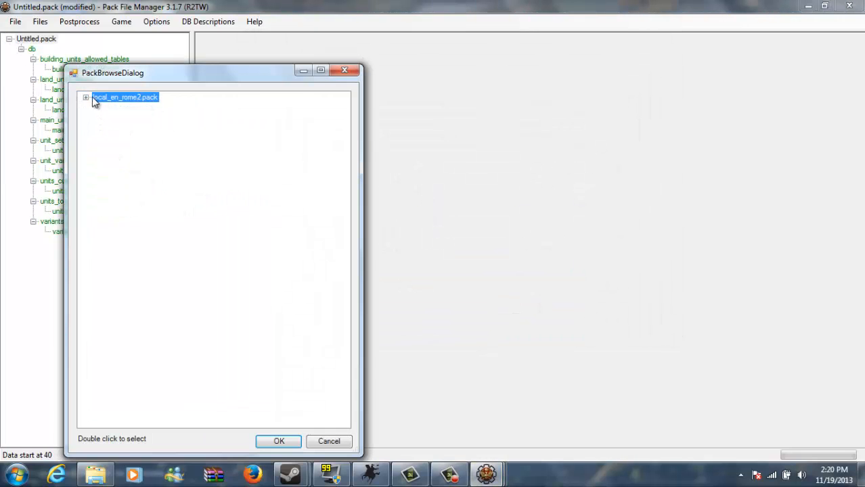
Step: Add land_units.loc from the text/db folder of local_en_rome2.pack to the untitled pack
left_click(89, 99)
left_click_drag(149, 77, 364, 66)
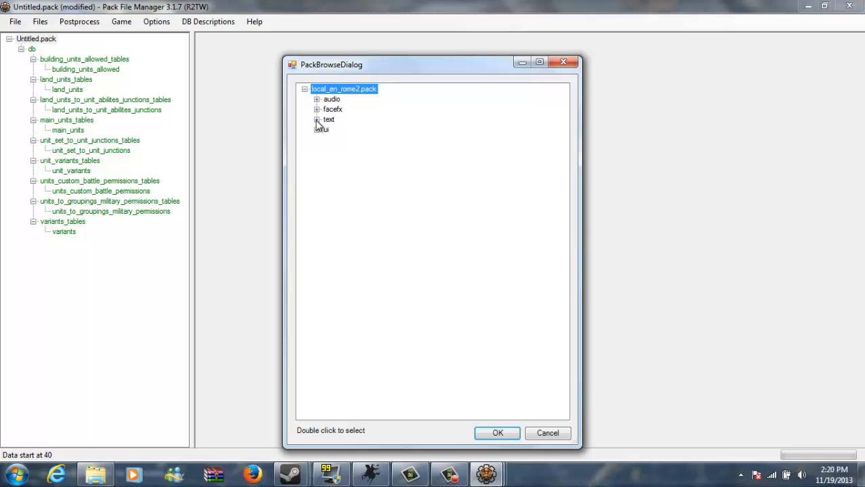
left_click(316, 120)
left_click(328, 130)
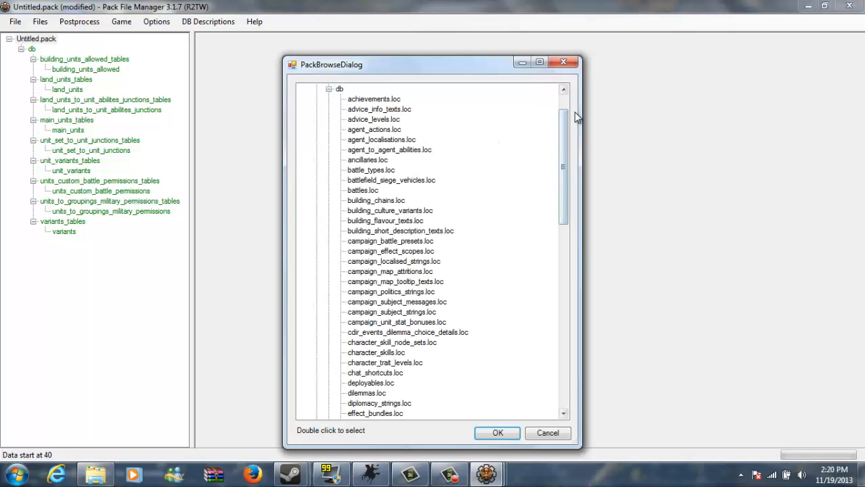
left_click_drag(565, 119, 567, 234)
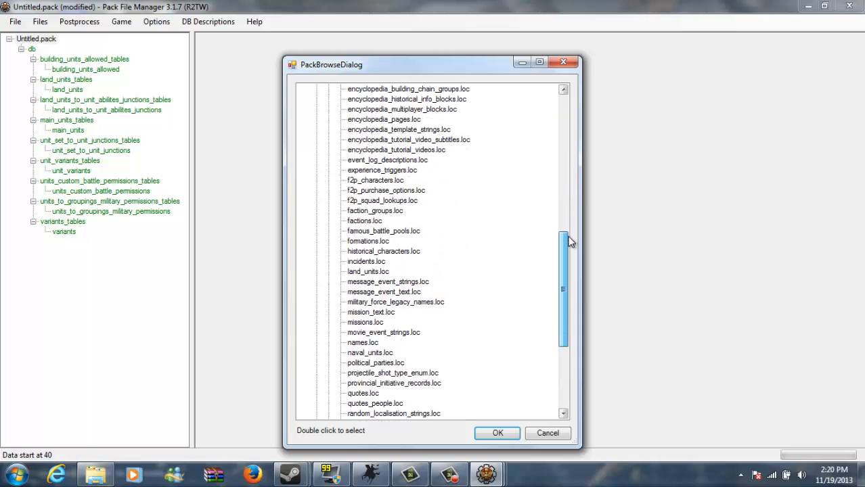
left_click(387, 274)
left_click_drag(425, 75, 483, 25)
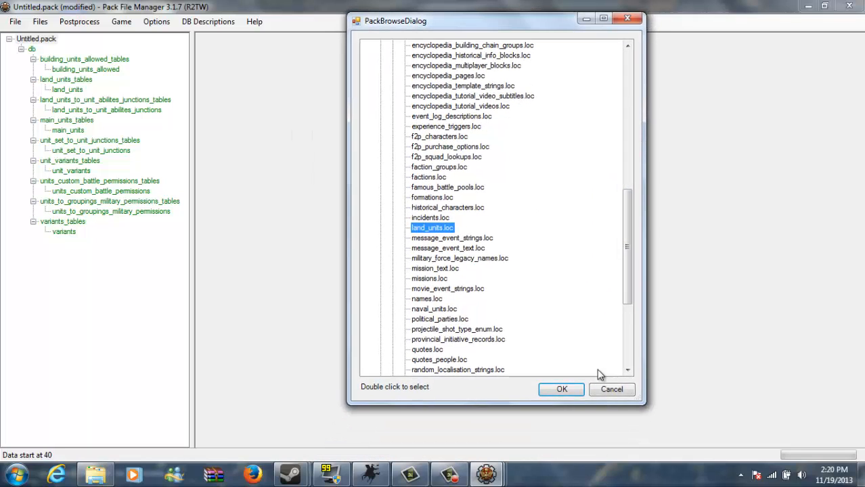
left_click(568, 388)
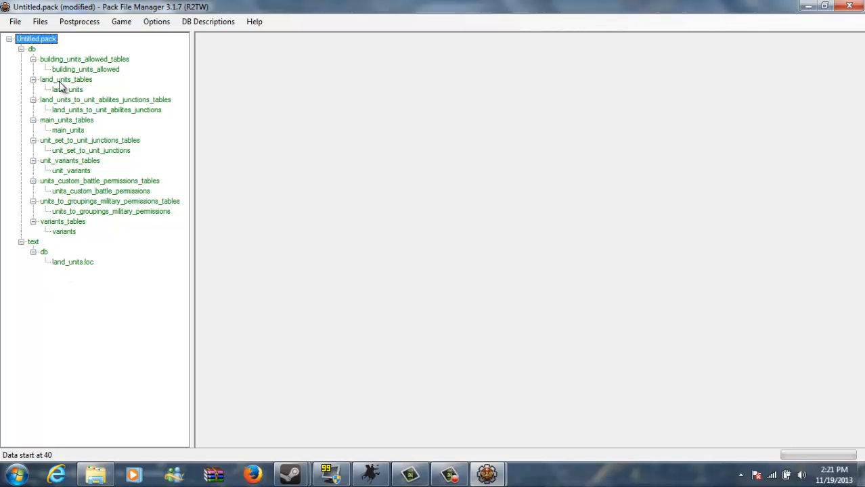
Step: Delete the variants table from the untitled pack and save the pack as Mod.pack.pack in the Total War Rome II data folder
right_click(70, 232)
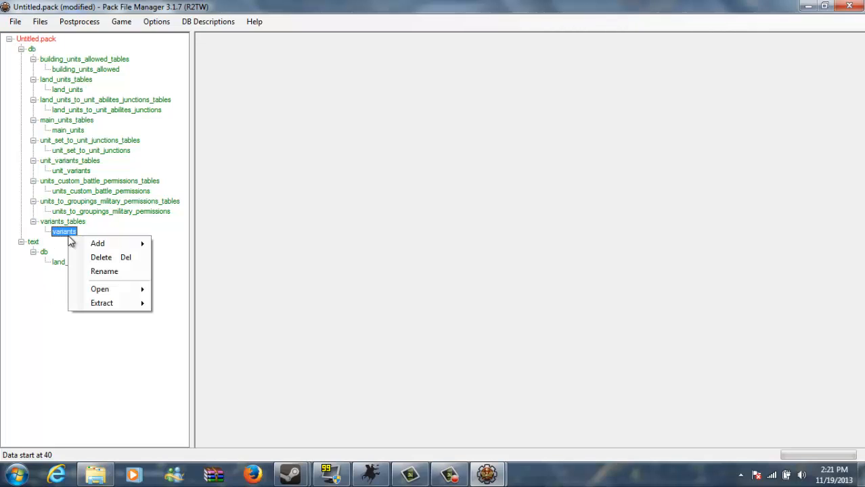
left_click(110, 258)
left_click(16, 22)
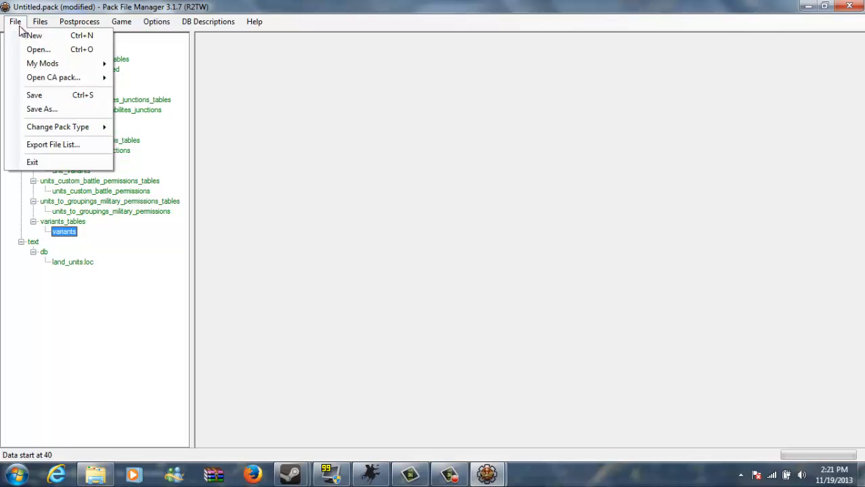
left_click(60, 110)
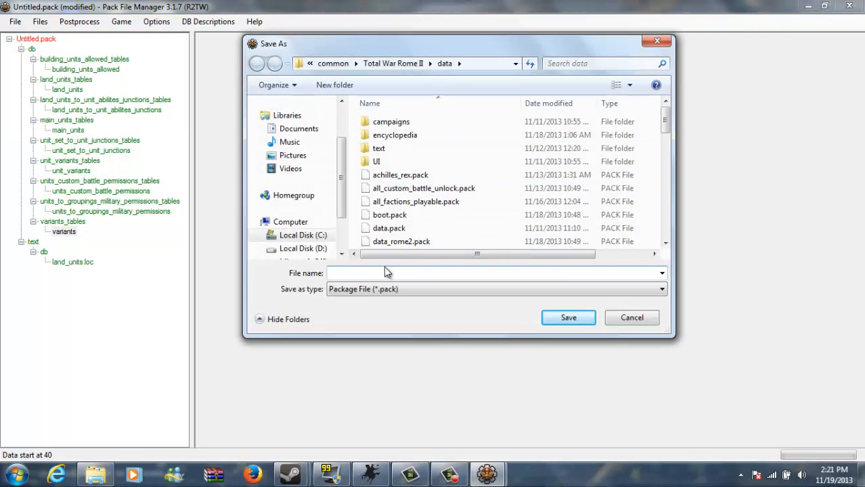
type("Mod.")
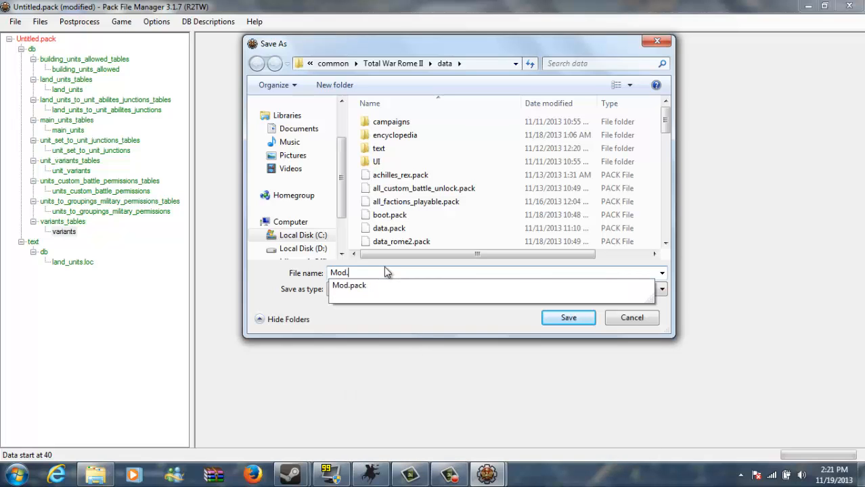
type("pack.pack")
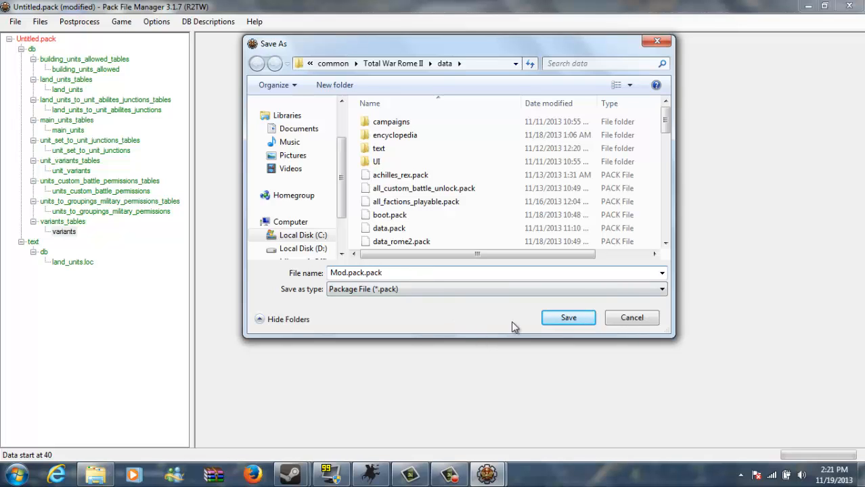
left_click(568, 319)
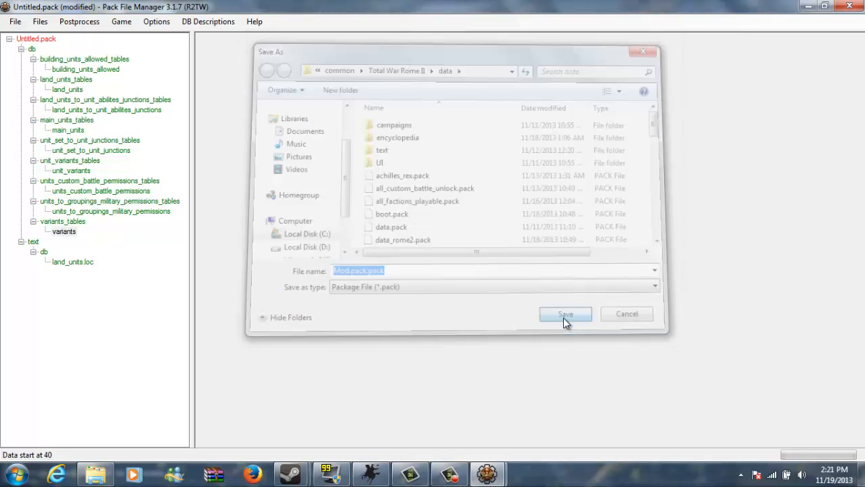
Step: Collapse the text folder and every table folder under db in the Mod.pack.pack tree
left_click(10, 38)
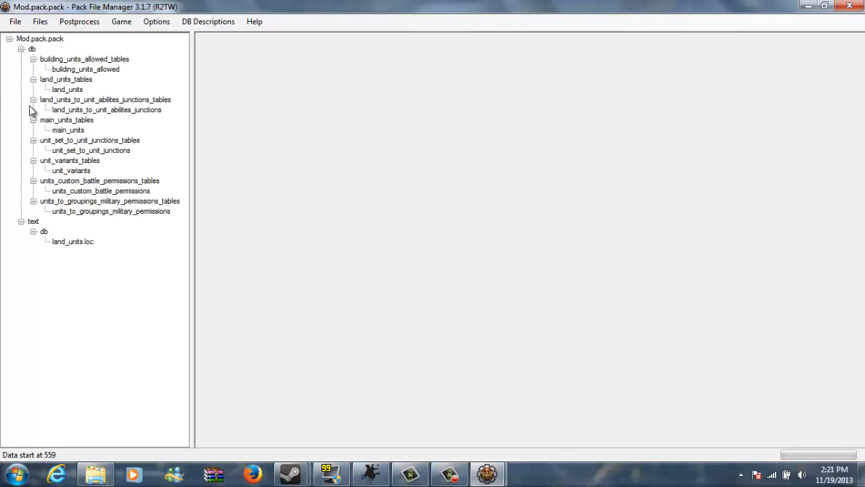
left_click(21, 221)
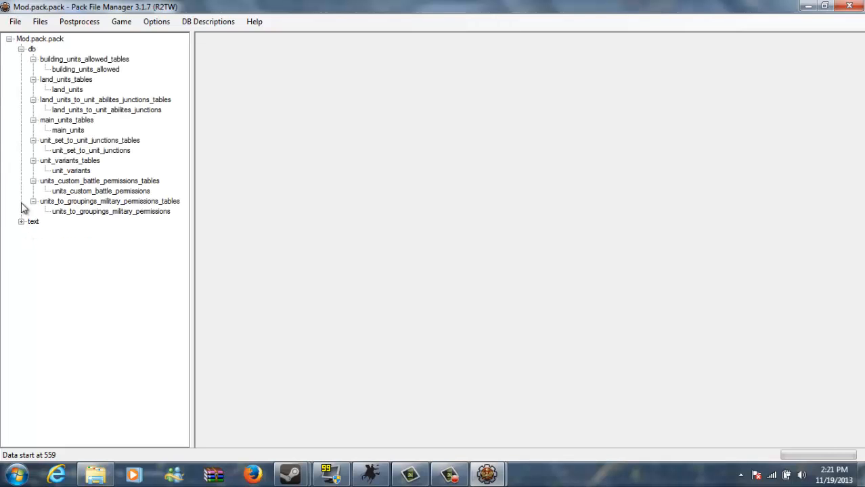
left_click(21, 48)
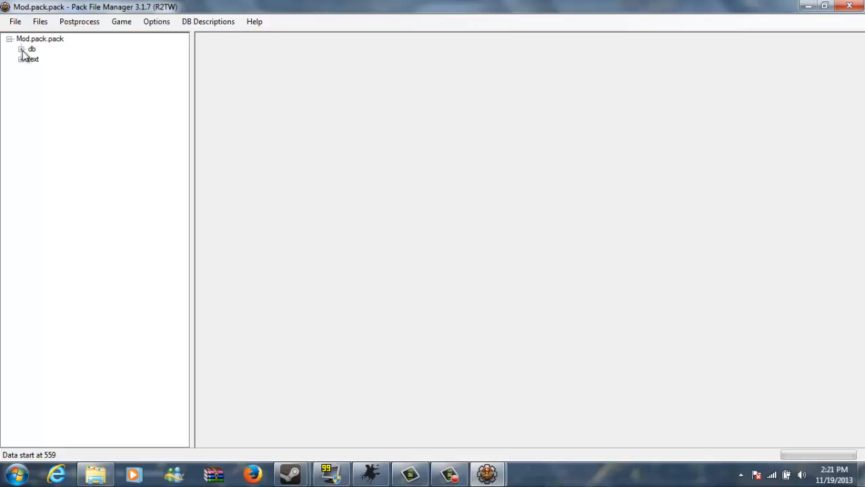
left_click(21, 48)
left_click(32, 201)
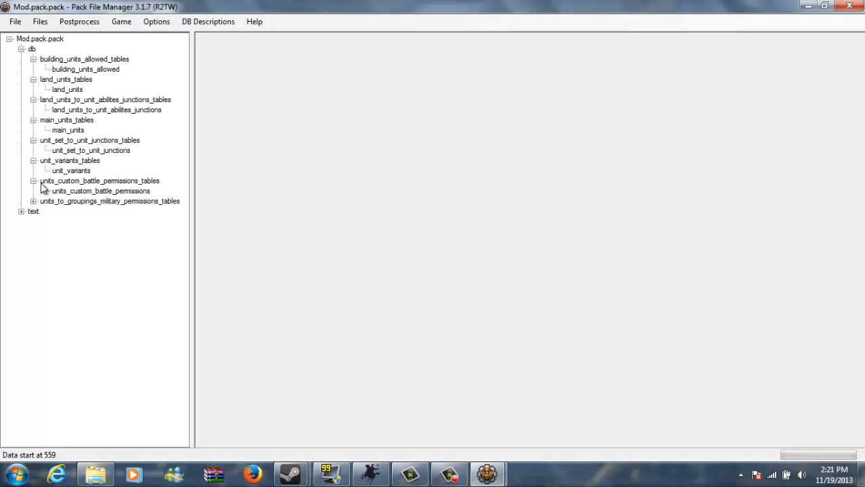
left_click(33, 181)
left_click(33, 161)
left_click(32, 140)
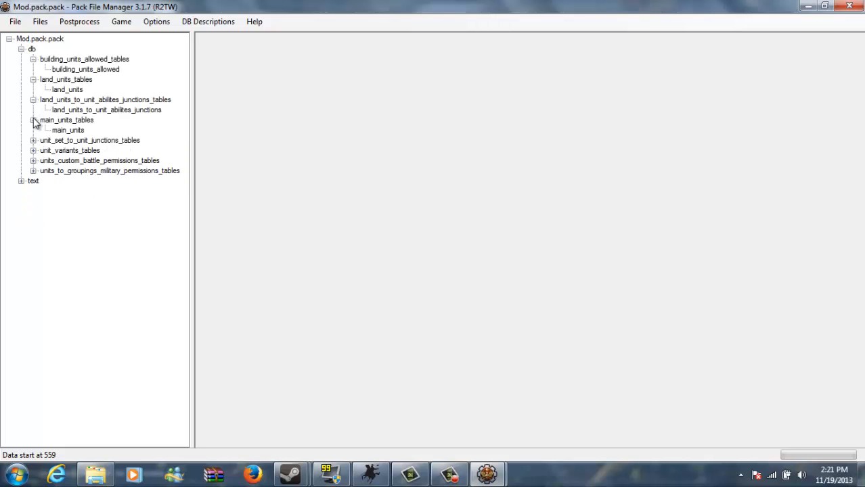
left_click(33, 120)
left_click(33, 99)
left_click(33, 79)
left_click(32, 59)
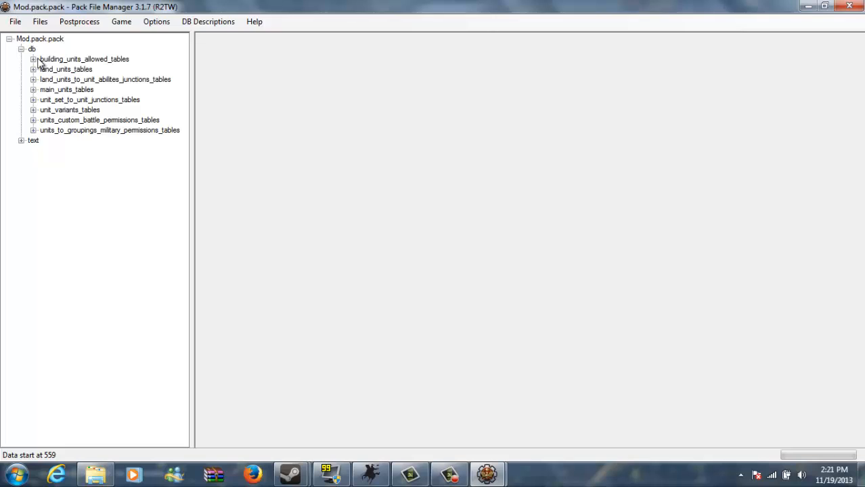
Step: Expand building_units_allowed_tables and land_units_tables, open the land_units table, and expand the text folder
left_click(33, 59)
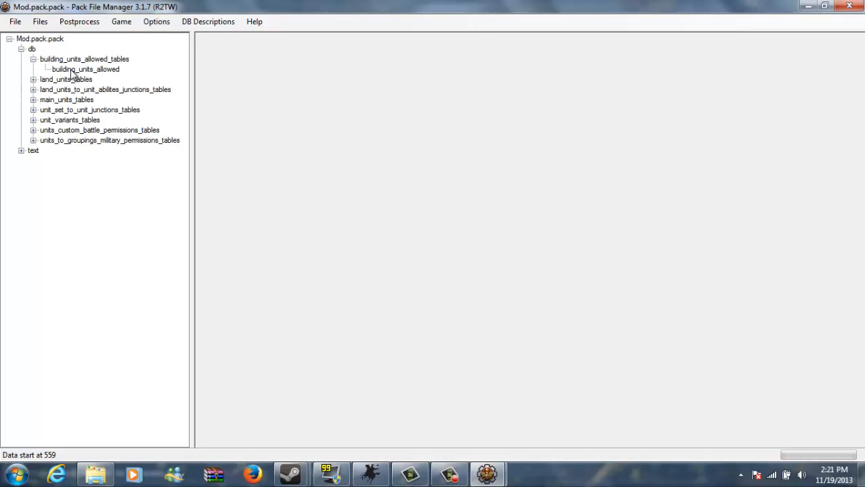
left_click(34, 60)
left_click(34, 59)
left_click(33, 80)
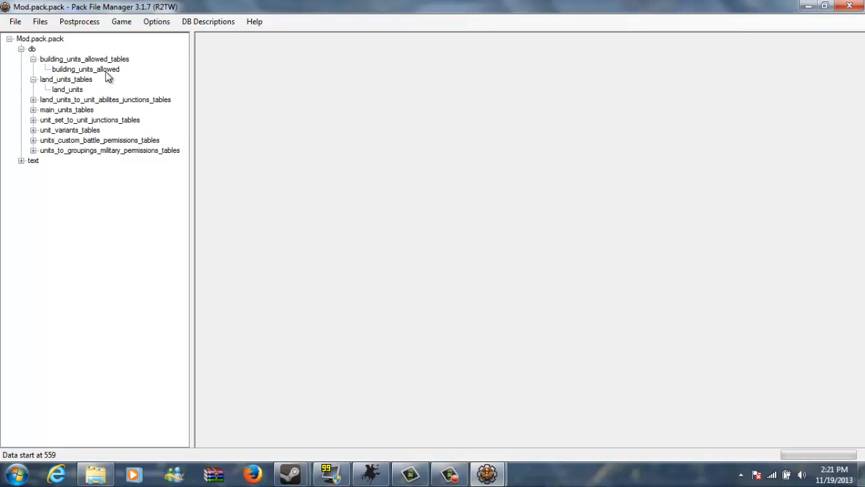
left_click(69, 90)
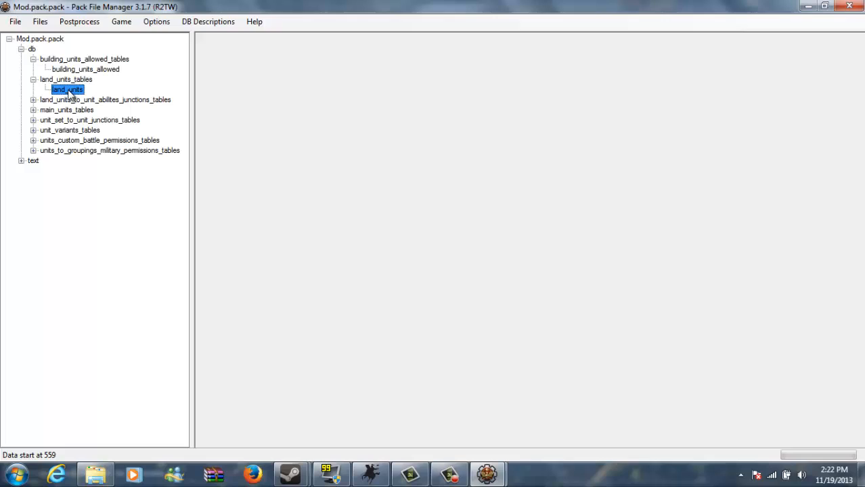
left_click(20, 162)
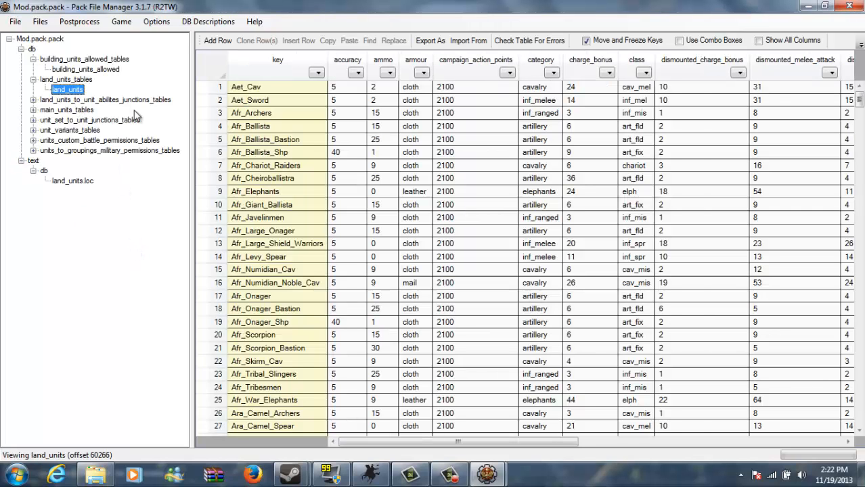
Step: Launch another empty Pack File Manager window, close the Scipii.pack window, and return to Mod.pack.pack
right_click(487, 475)
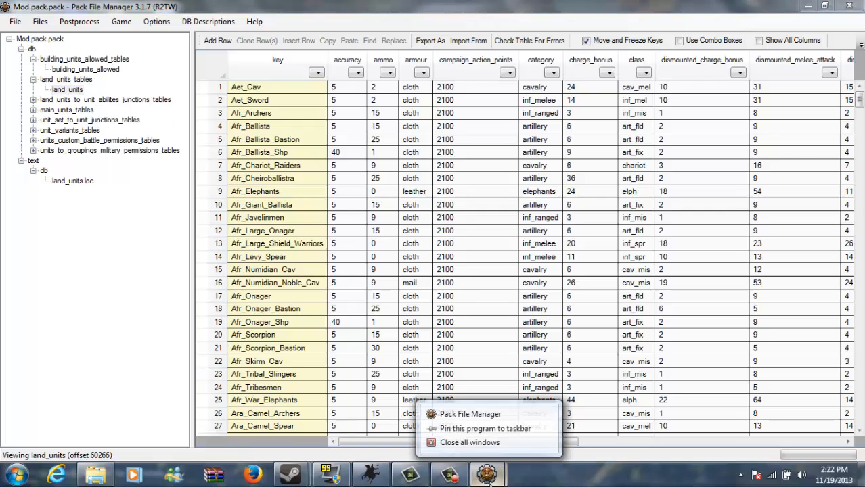
left_click(467, 412)
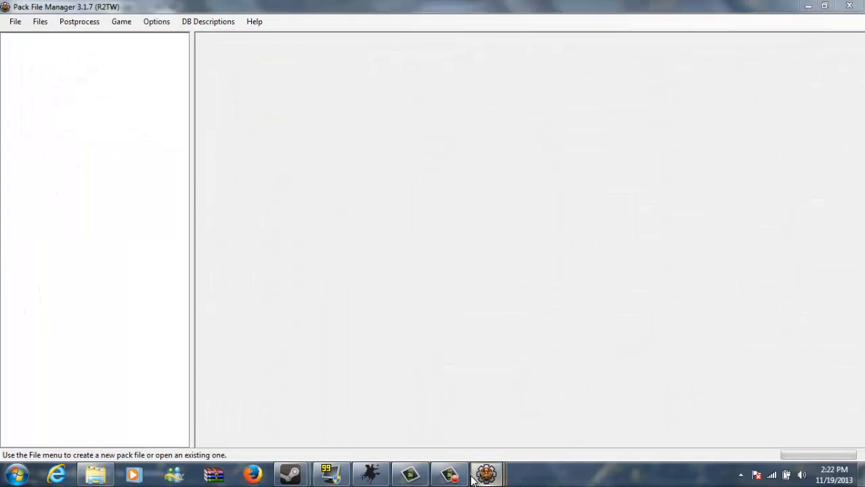
mouse_move(487, 475)
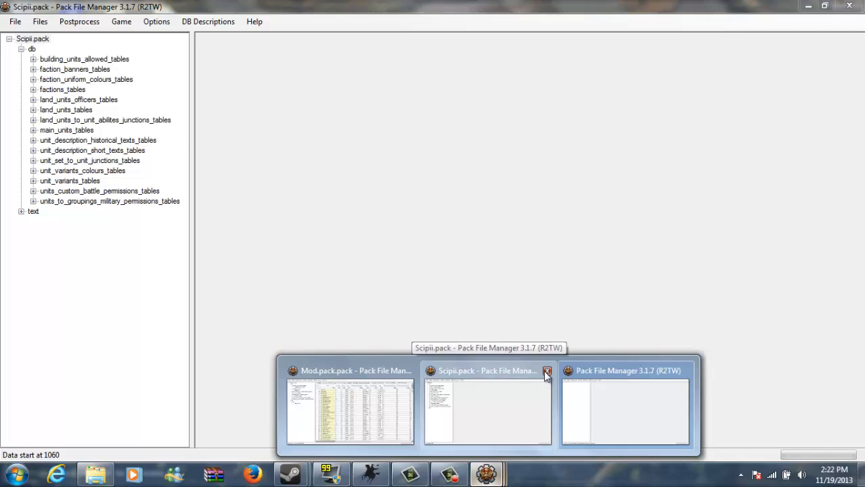
left_click(547, 371)
left_click(455, 420)
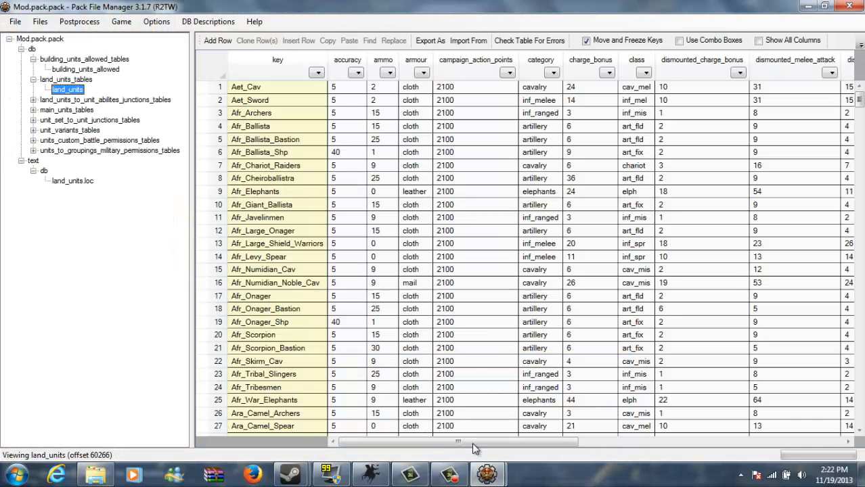
left_click(492, 476)
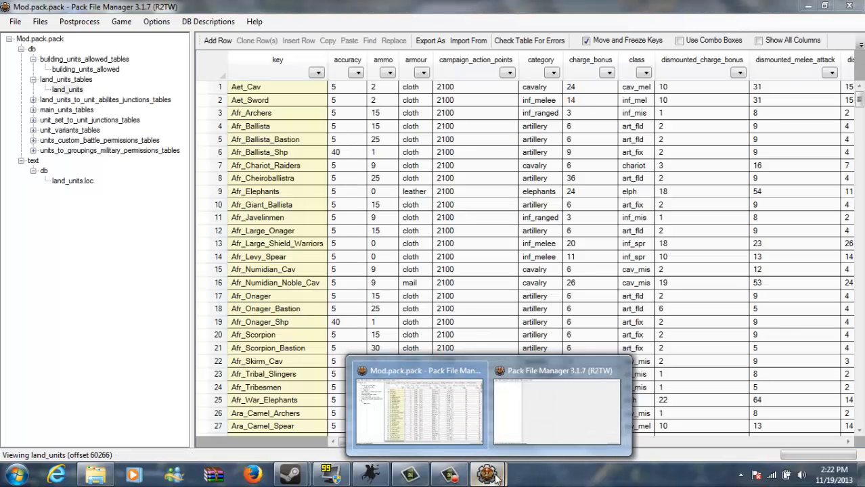
left_click(474, 423)
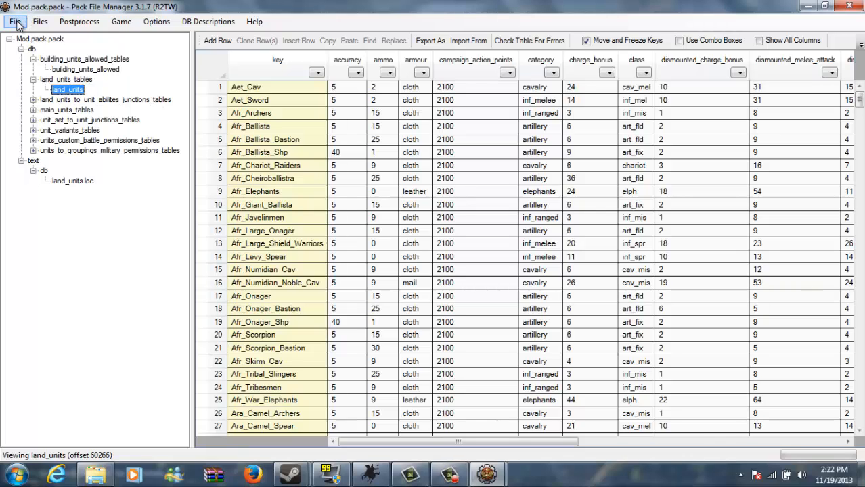
left_click(15, 23)
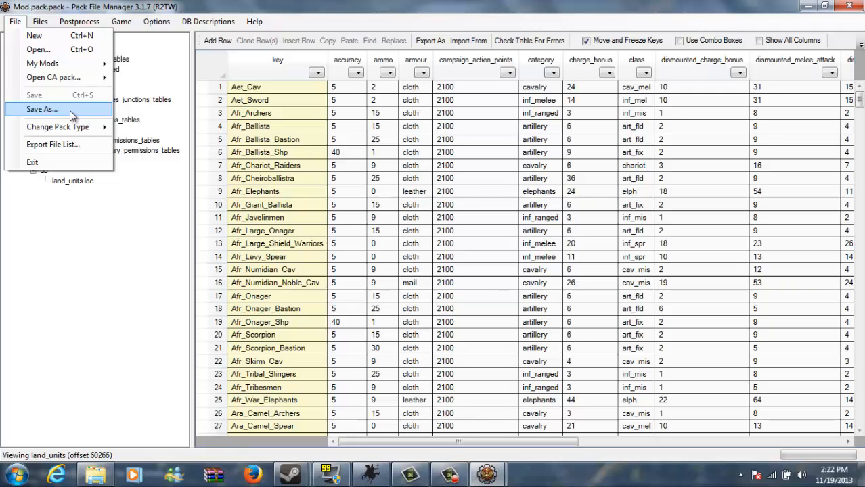
left_click(166, 218)
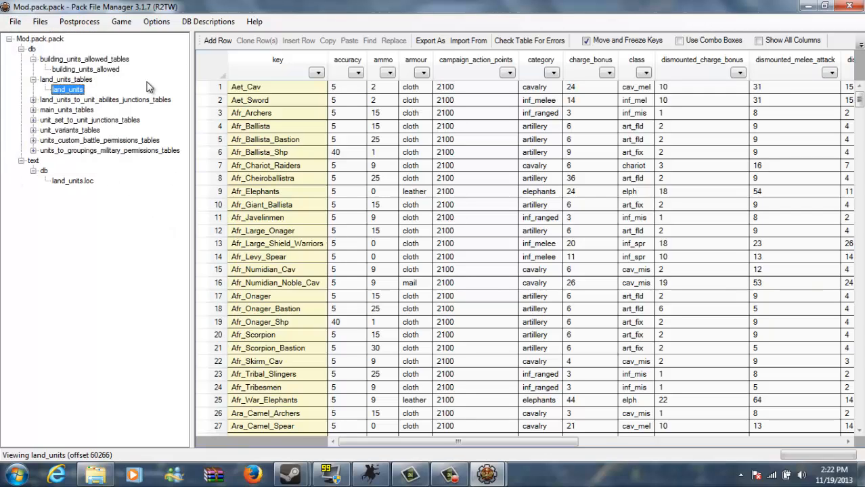
Step: Collapse the expanded table folders and both the db and text folders of Mod.pack.pack
left_click(33, 60)
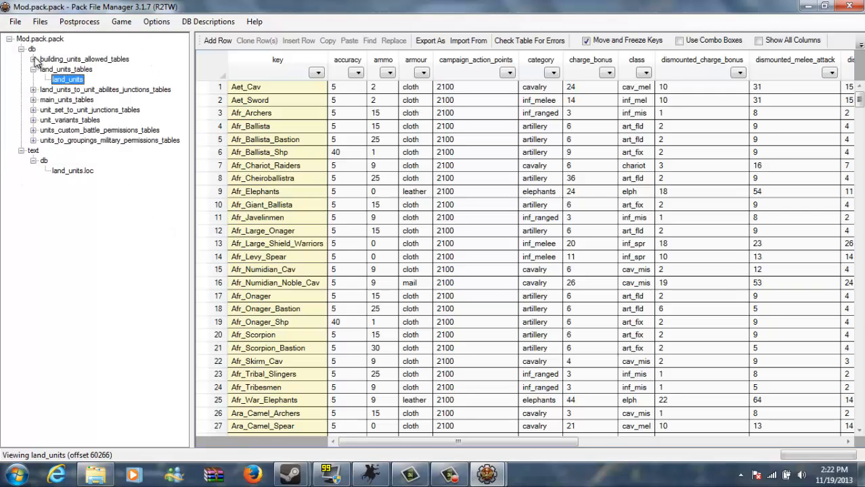
left_click(21, 49)
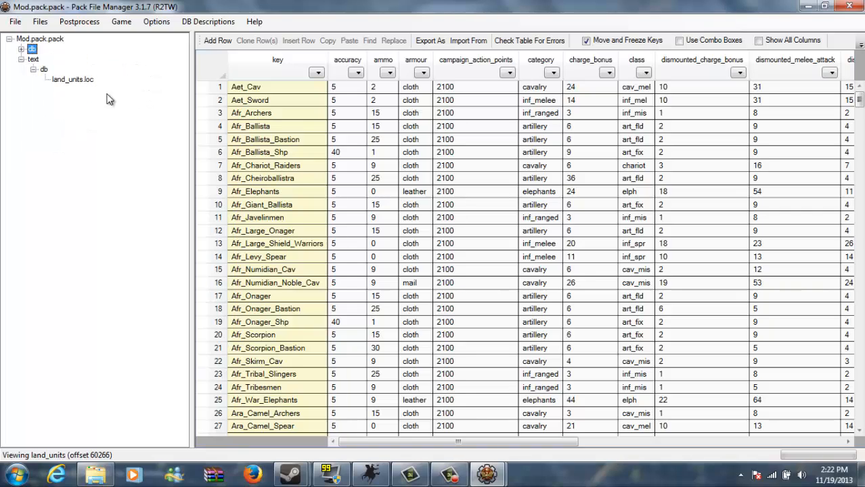
left_click(21, 50)
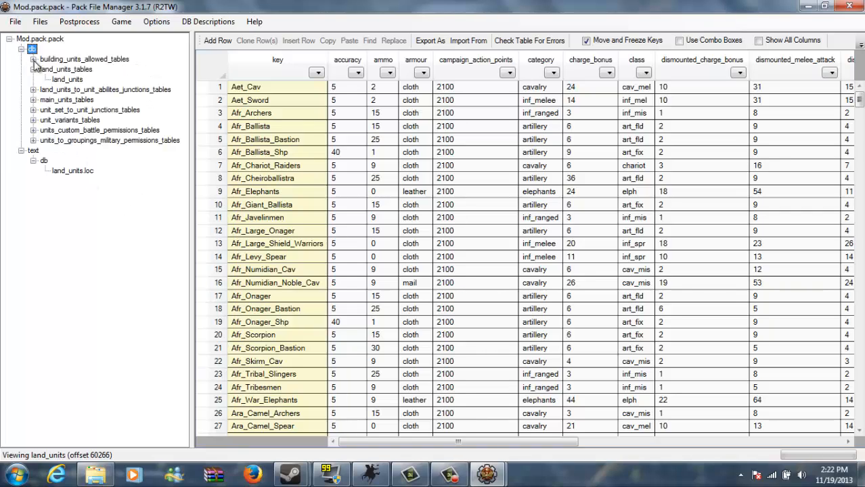
left_click(34, 69)
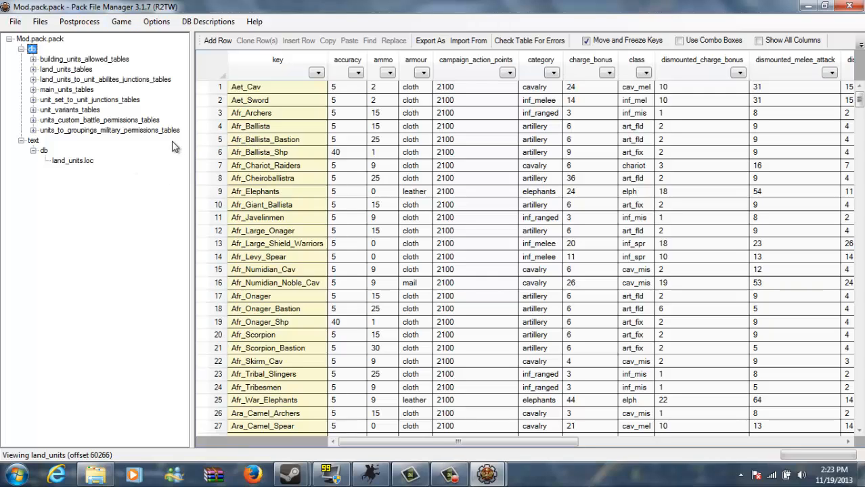
left_click(21, 49)
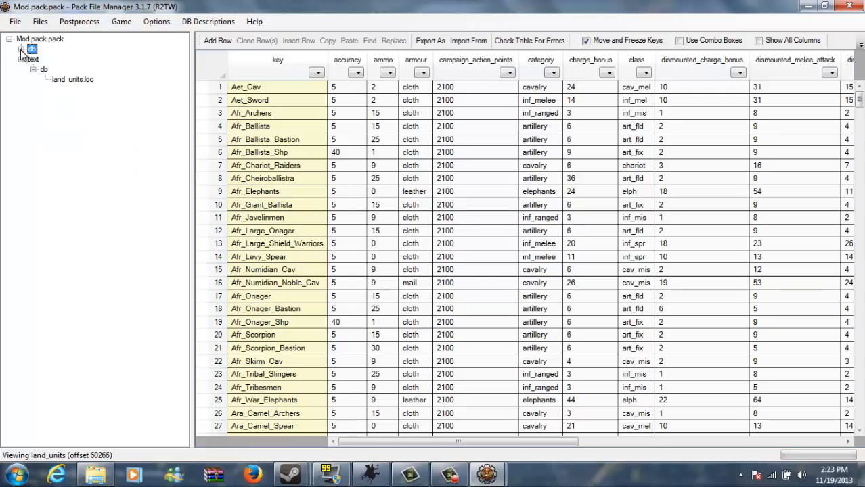
left_click(31, 69)
left_click(20, 60)
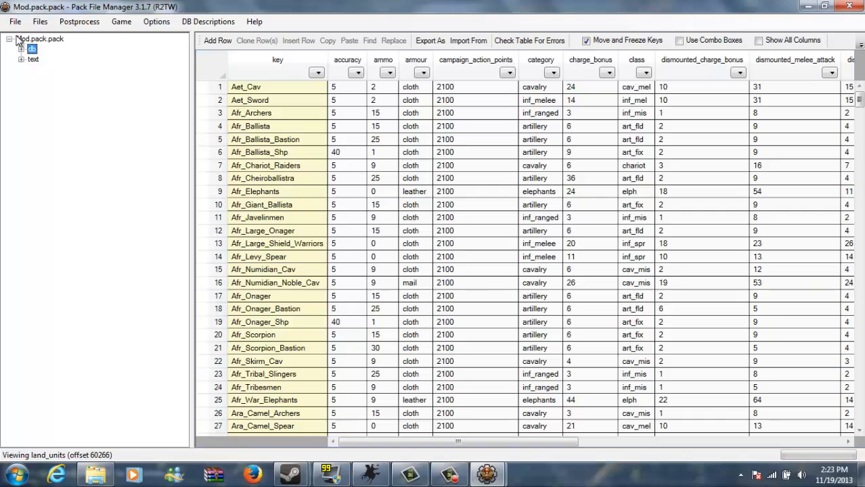
Step: Look through the db and text folders of Mod.pack.pack and collapse the whole tree
left_click(9, 38)
left_click(9, 39)
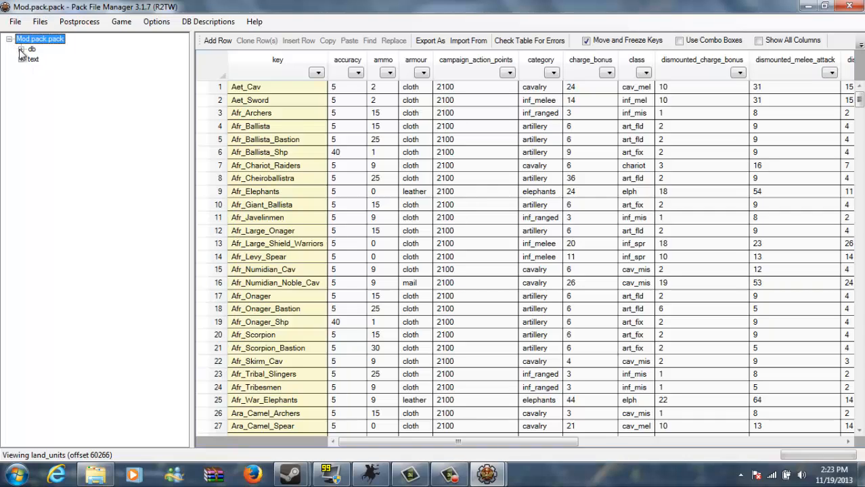
left_click(21, 49)
left_click(21, 140)
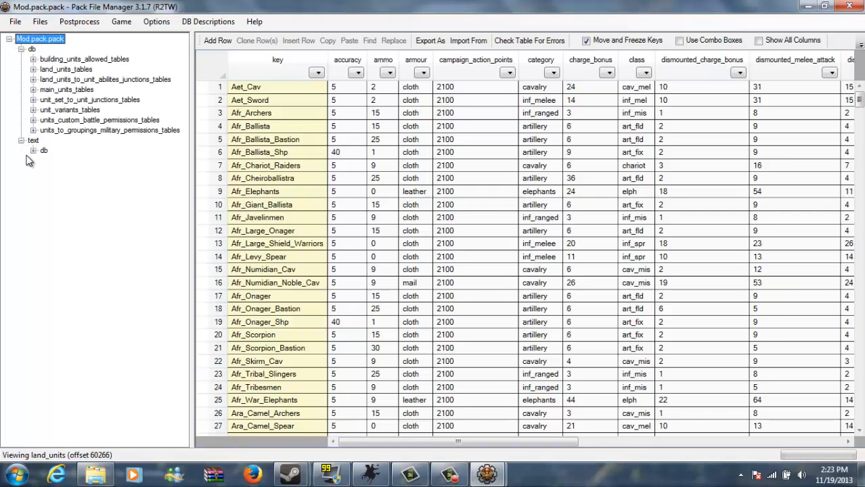
left_click(32, 150)
left_click(32, 151)
left_click(21, 140)
left_click(21, 48)
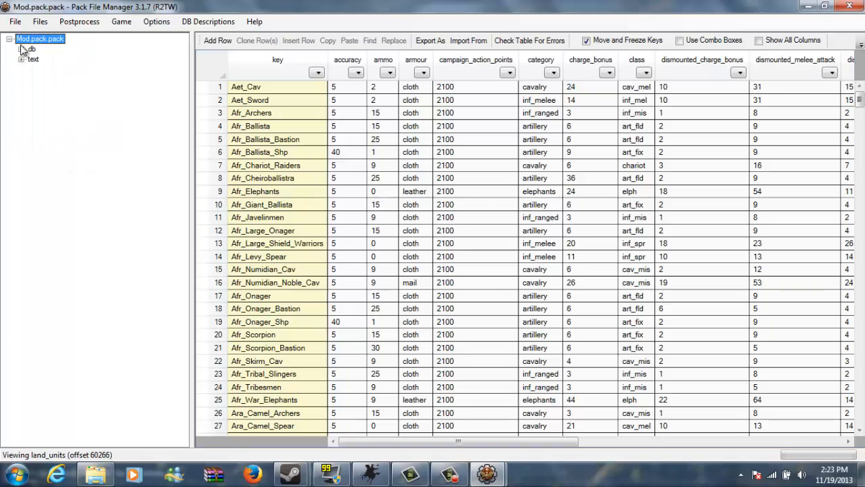
left_click(9, 40)
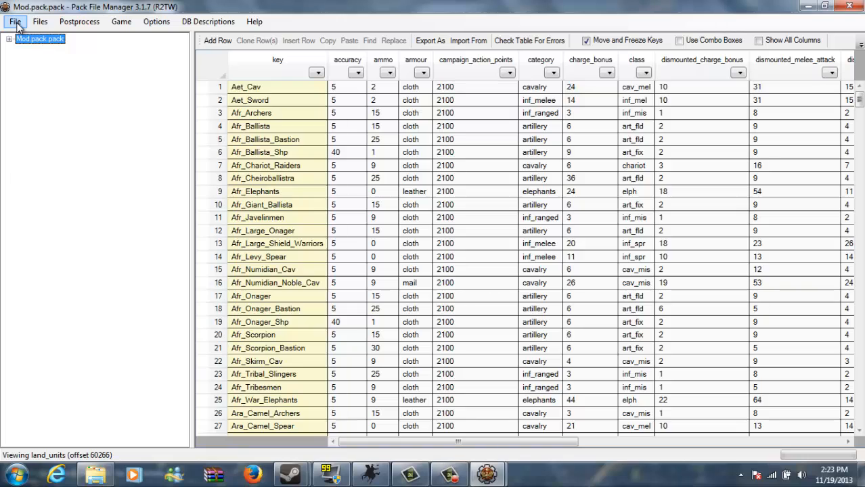
Step: Save a copy of the mod pack as Tests.pack in the Total War Rome II data folder
left_click(15, 21)
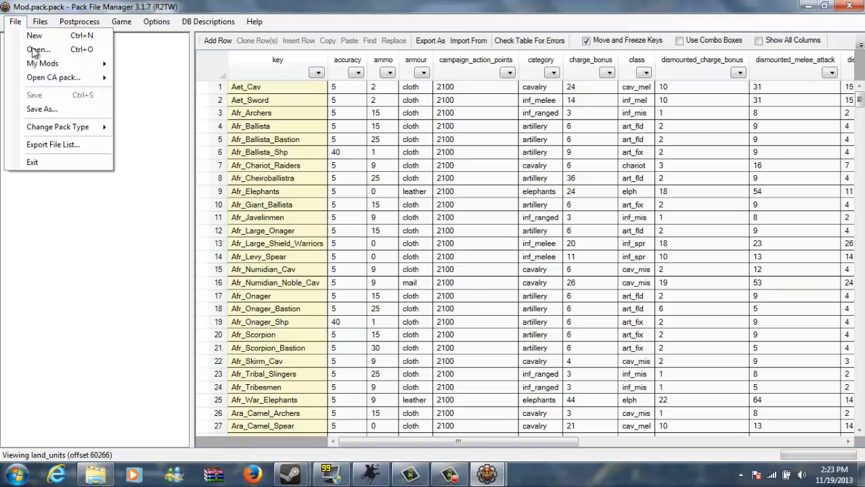
left_click(42, 109)
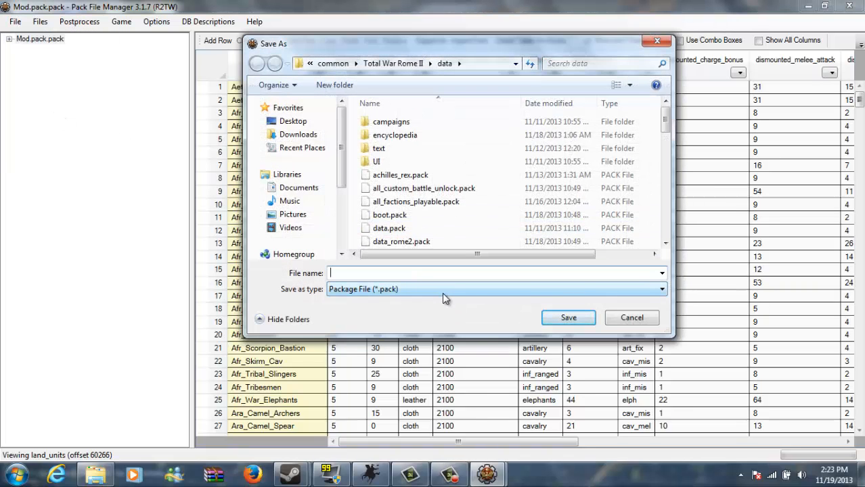
type("Tests.pack")
key("Return")
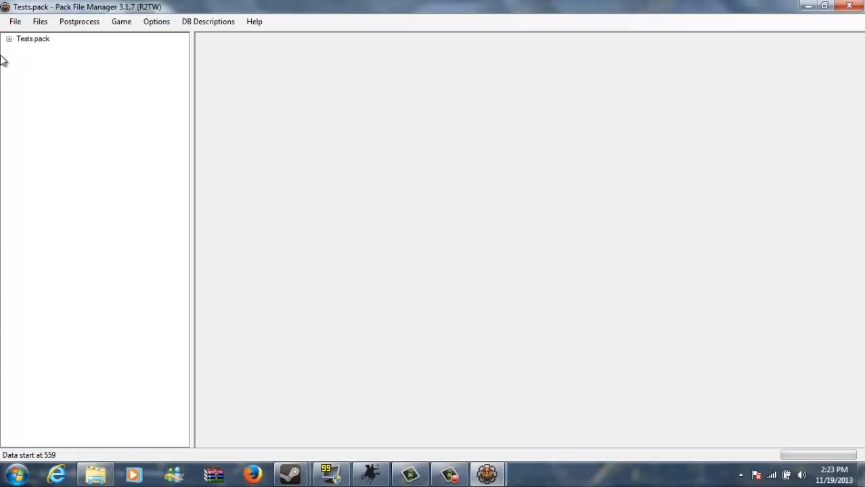
Step: Save another copy of the pack under the name Tests.2 in the data folder
left_click(15, 21)
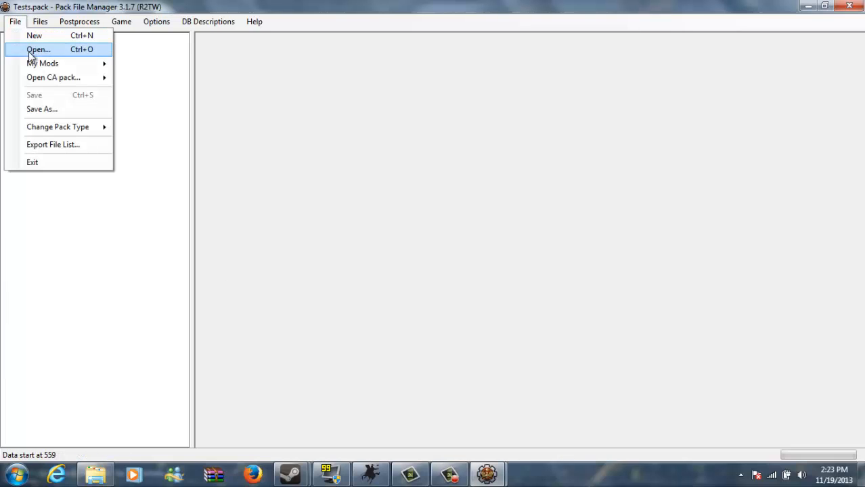
left_click(54, 109)
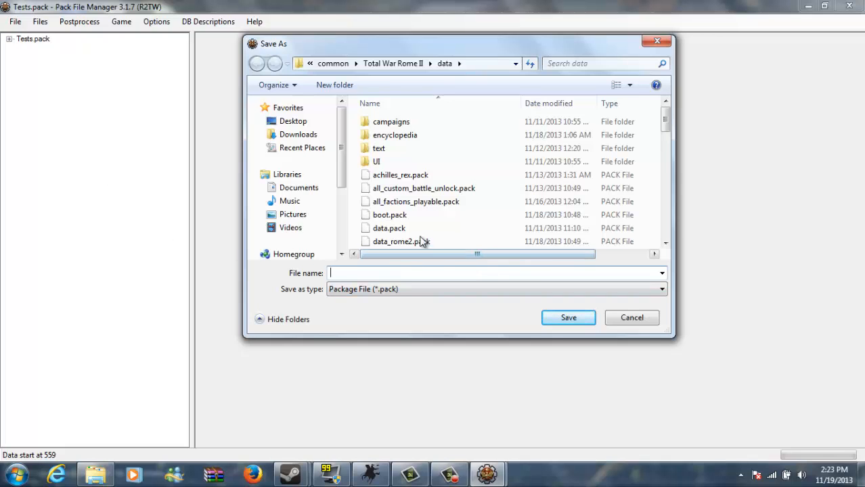
mouse_move(665, 126)
left_mouse_down()
mouse_move(668, 136)
mouse_move(670, 127)
left_mouse_up()
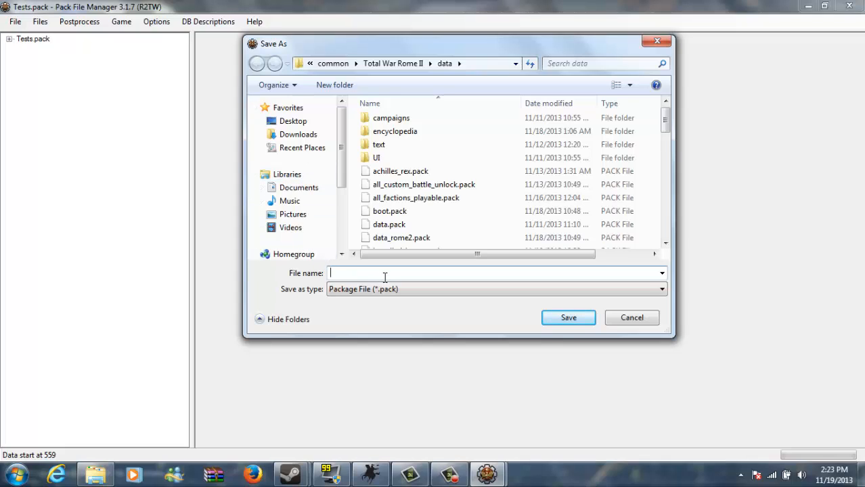
type("Tests")
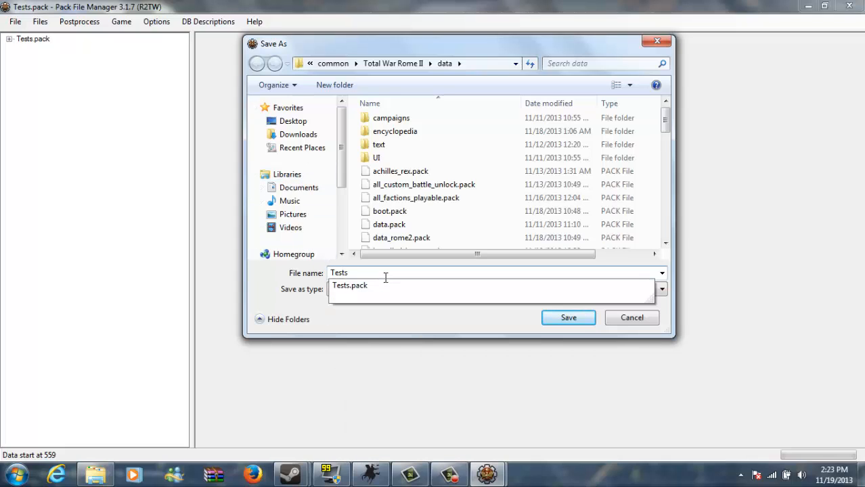
type(".2")
key("Return")
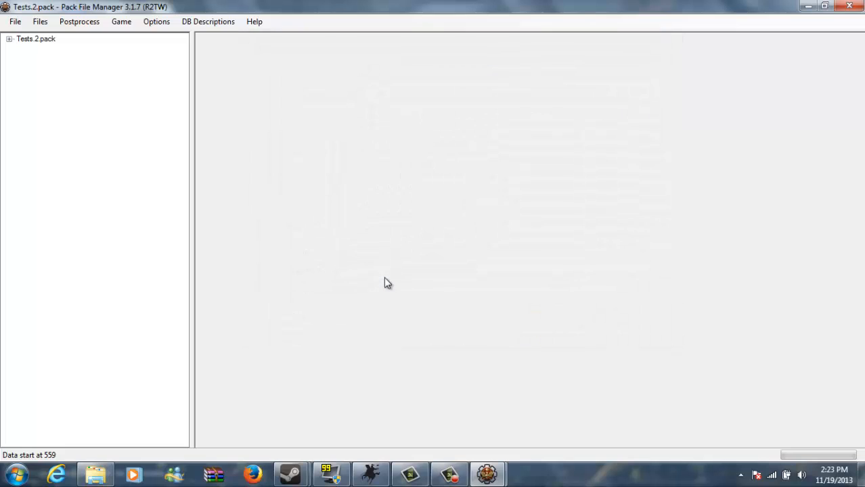
Step: Save a further copy of the pack under the name Spearinfantry in the data folder
left_click(16, 22)
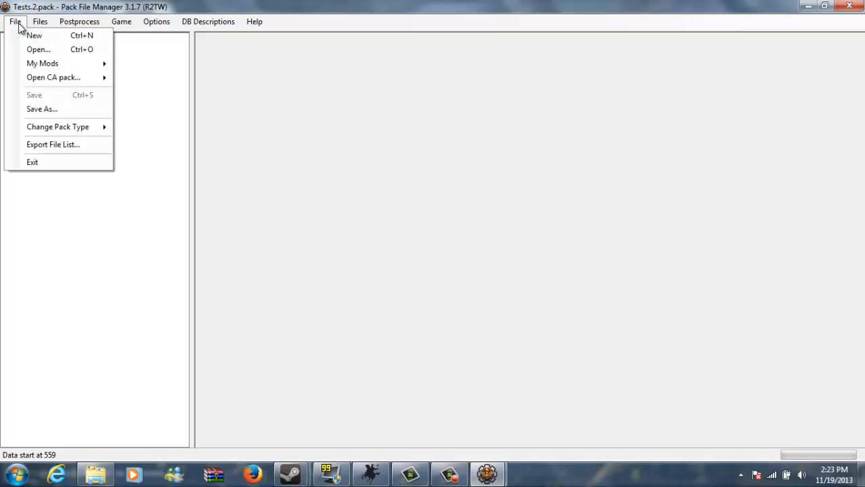
left_click(58, 111)
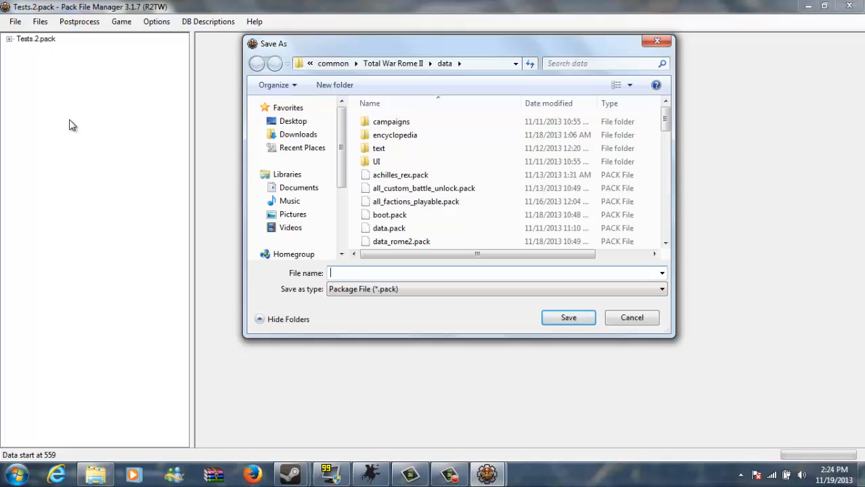
type("Spearinfantry")
key("Return")
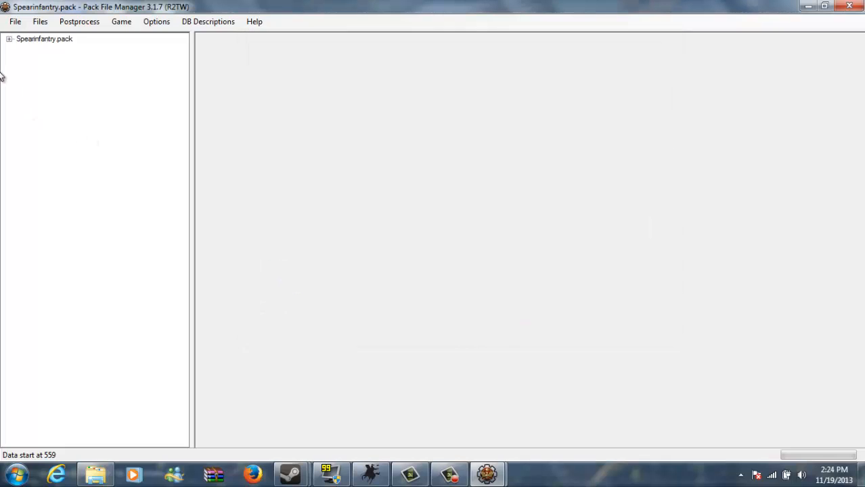
Step: Open Tests.pack from the Total War Rome II data folder
left_click(16, 22)
left_click(37, 48)
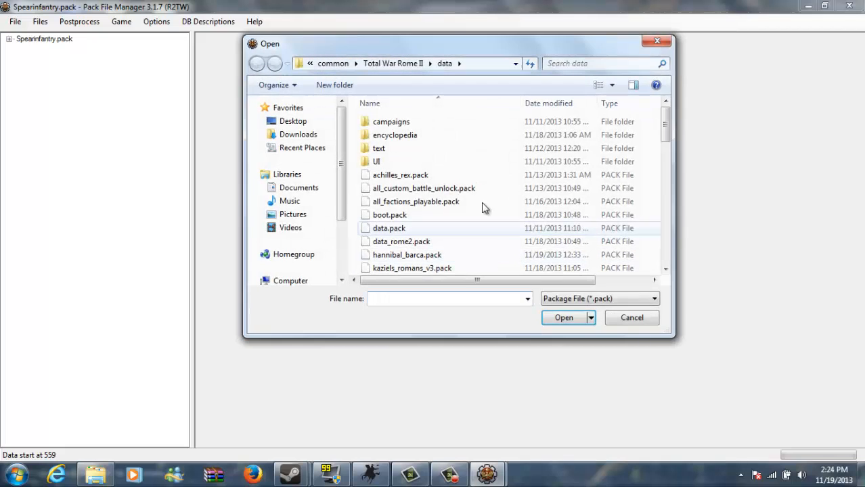
left_click_drag(666, 122, 681, 221)
double_click(393, 242)
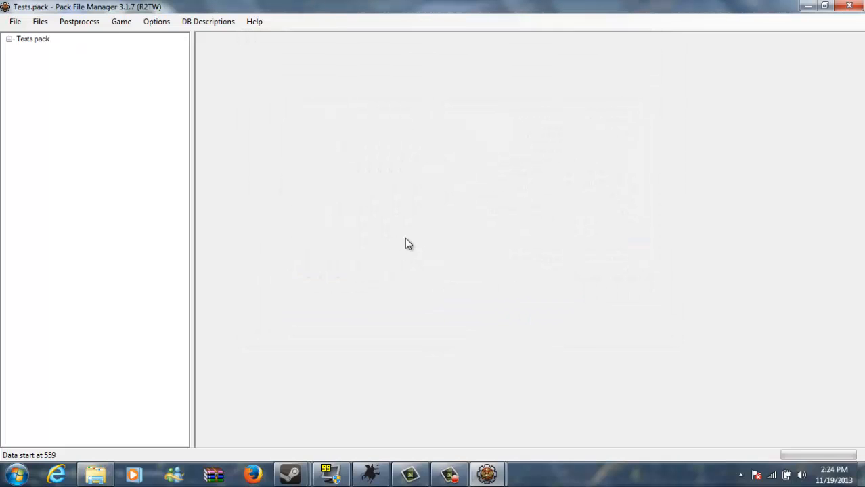
Step: Expand the db and text folders of Tests.pack and open the land_units table
left_click(8, 39)
left_click(21, 48)
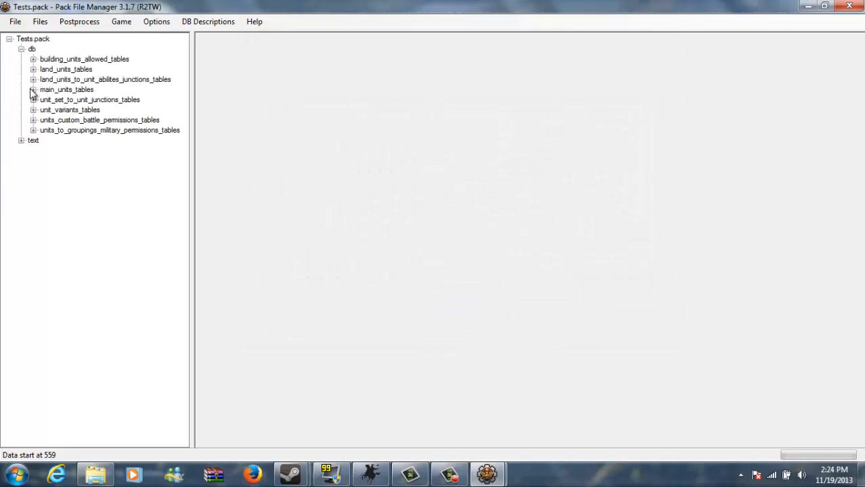
left_click(21, 140)
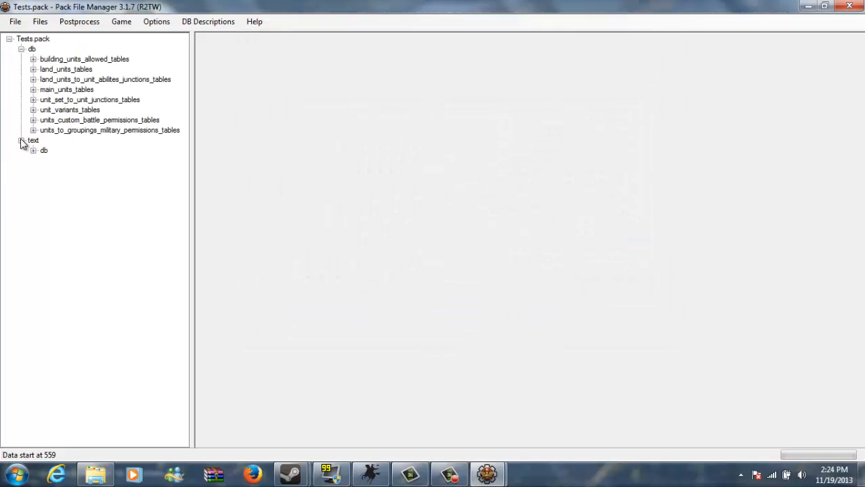
left_click(33, 69)
left_click(66, 81)
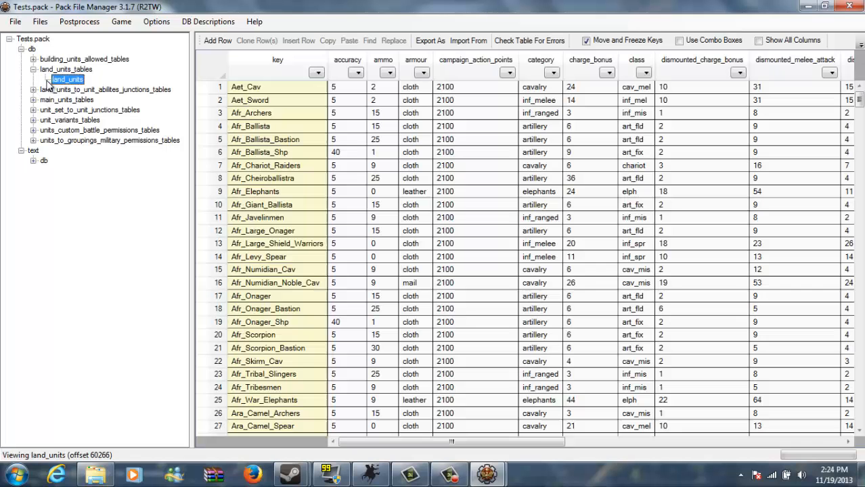
Step: Filter the land_units table by the key Rom_Hastati and clone that unit's row
left_click(317, 80)
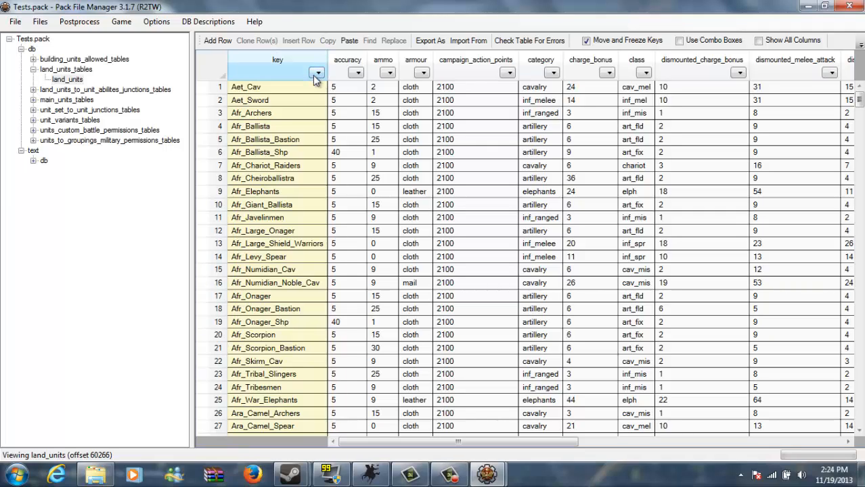
left_click(317, 73)
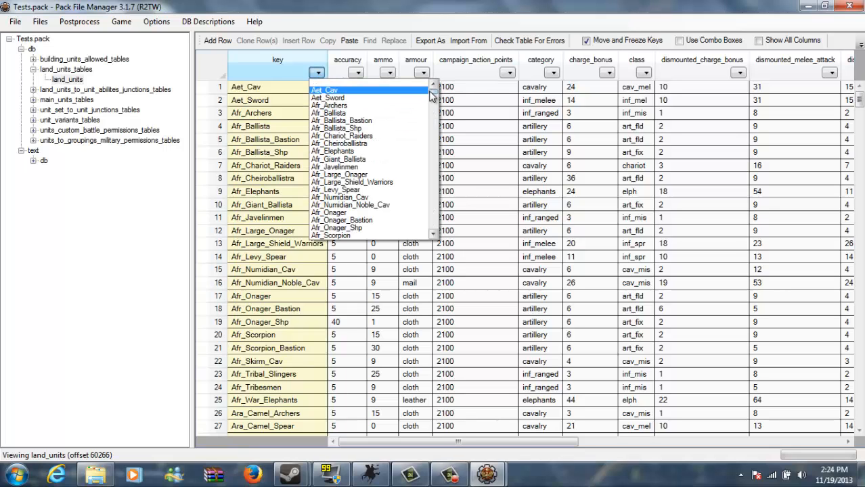
left_click_drag(432, 95, 434, 217)
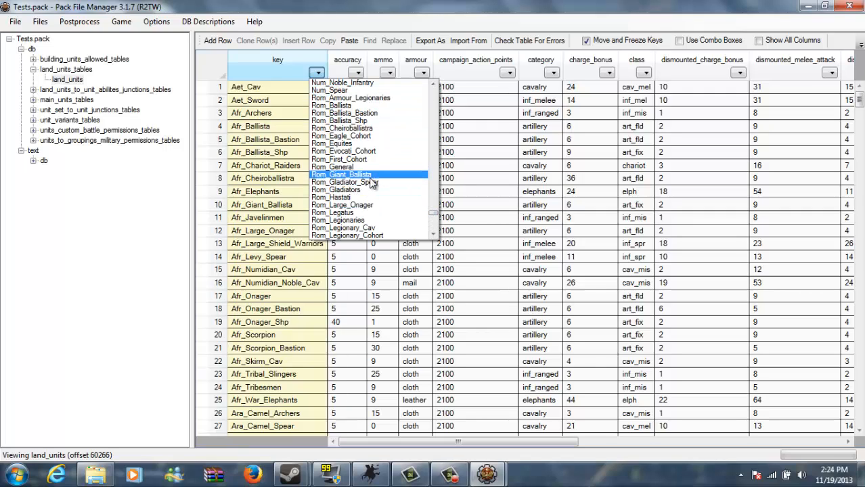
left_click(362, 198)
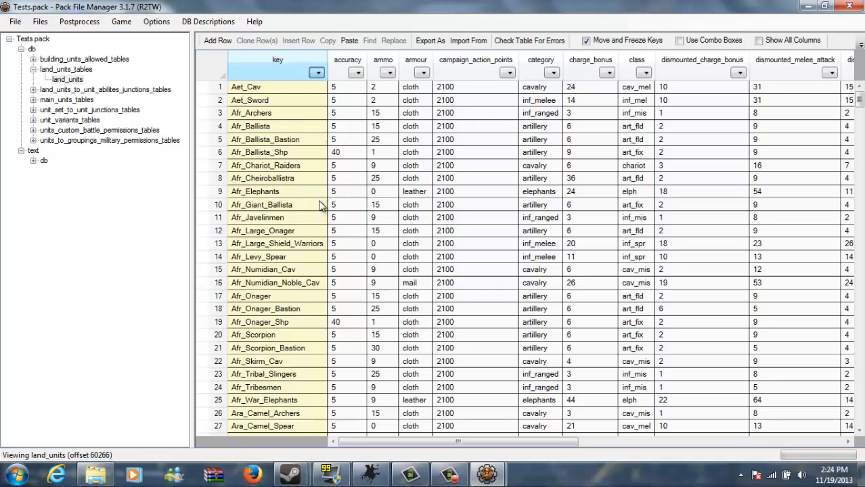
left_click(212, 87)
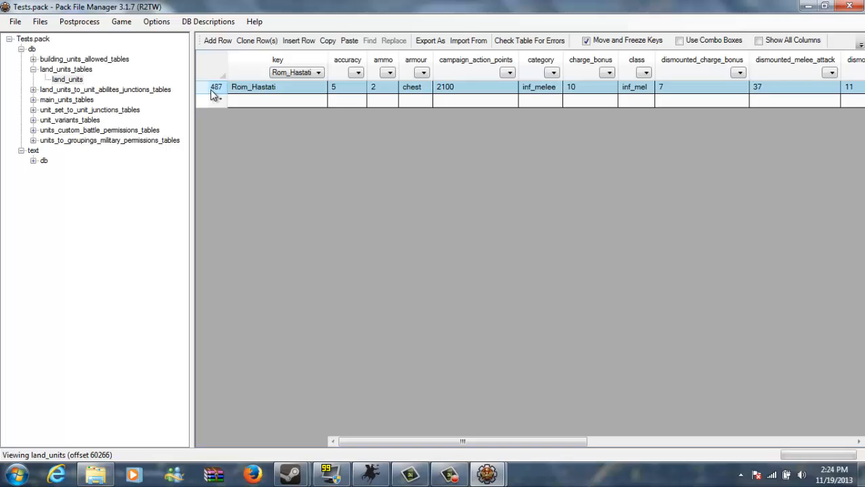
left_click(258, 42)
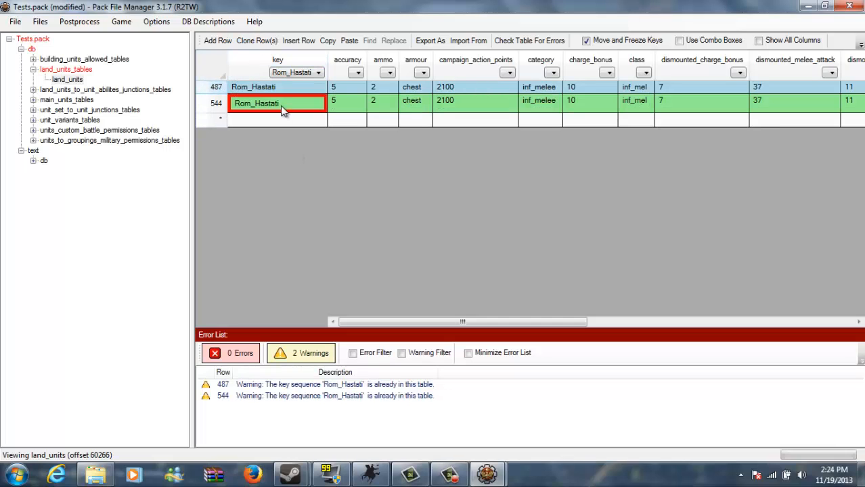
Step: Rename the cloned row's key to Rom_Hastati_E
left_click(284, 104)
left_click(287, 103)
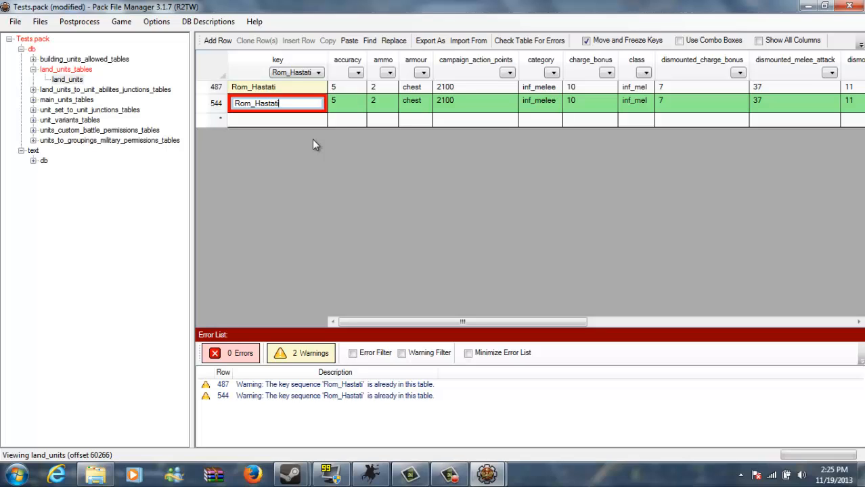
type("_s")
key("BackSpace")
type("E")
left_click(202, 106)
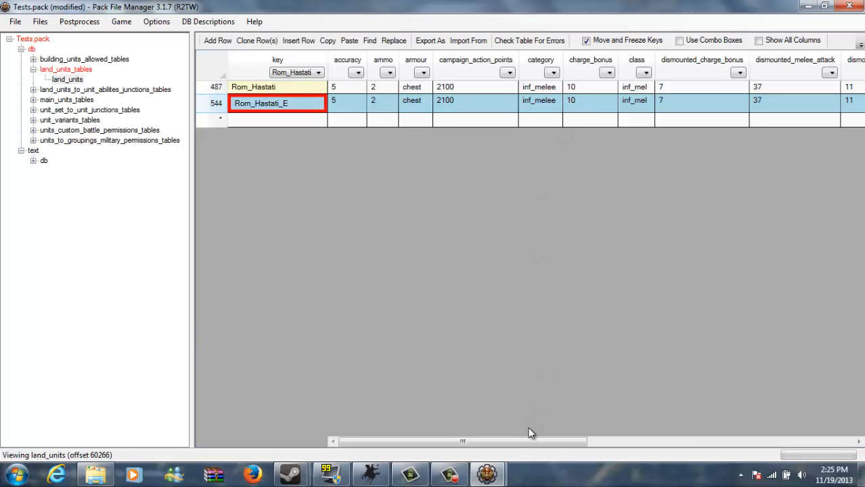
Step: Set both charge_bonus and dismounted_charge_bonus of Rom_Hastati_E to 14
mouse_move(510, 447)
left_mouse_down()
mouse_move(785, 450)
mouse_move(507, 445)
left_mouse_up()
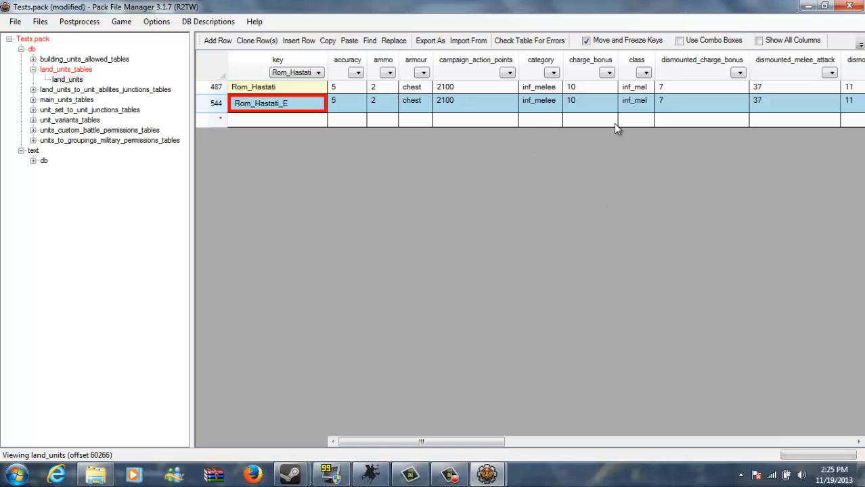
left_click(592, 103)
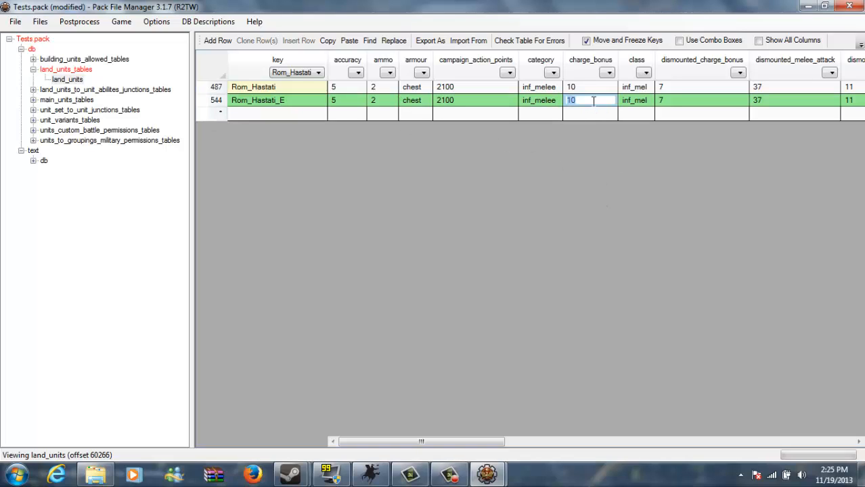
type("14")
left_click(686, 104)
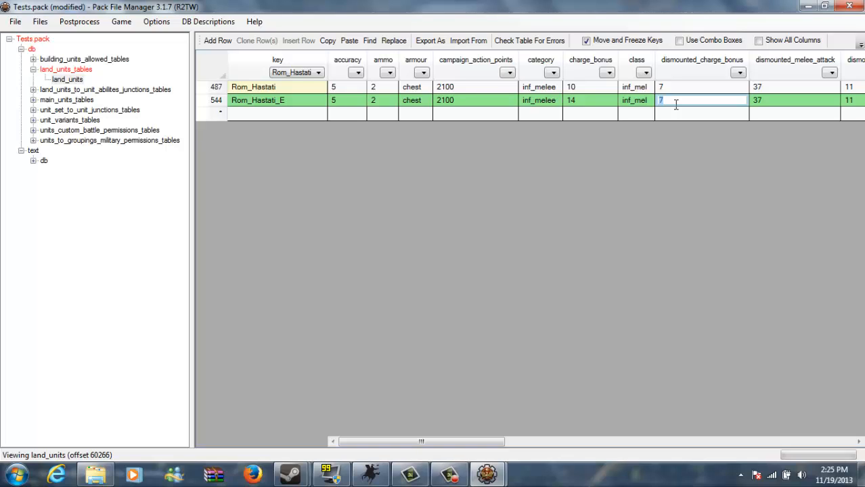
type("15")
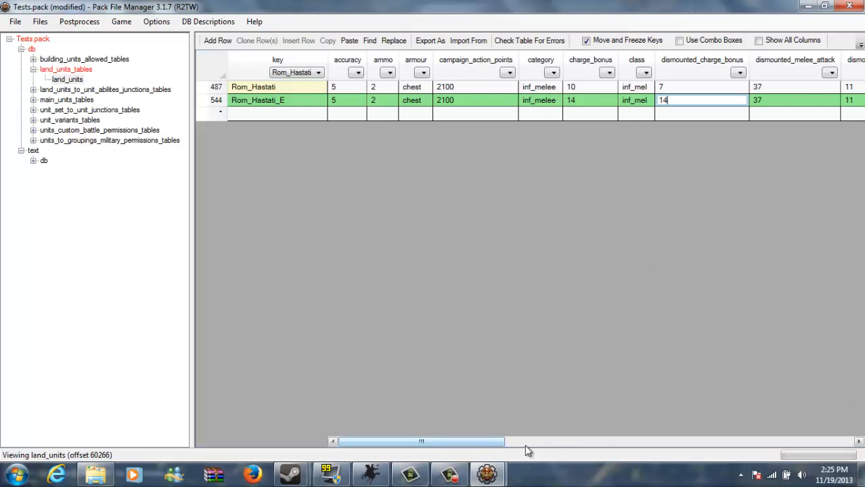
Step: Set dismounted_melee_attack of Rom_Hastati_E to 59 and dismounted_melee_defence to 31
scroll(526, 446, "right", 3)
left_click(500, 107)
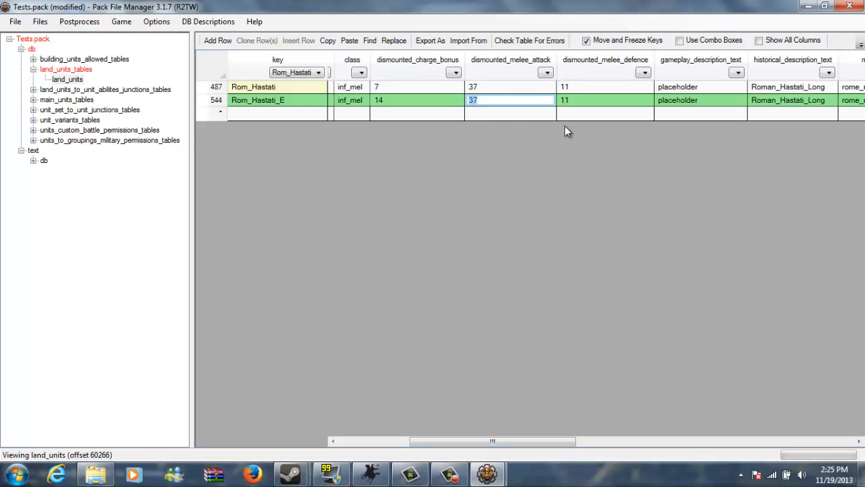
type("59")
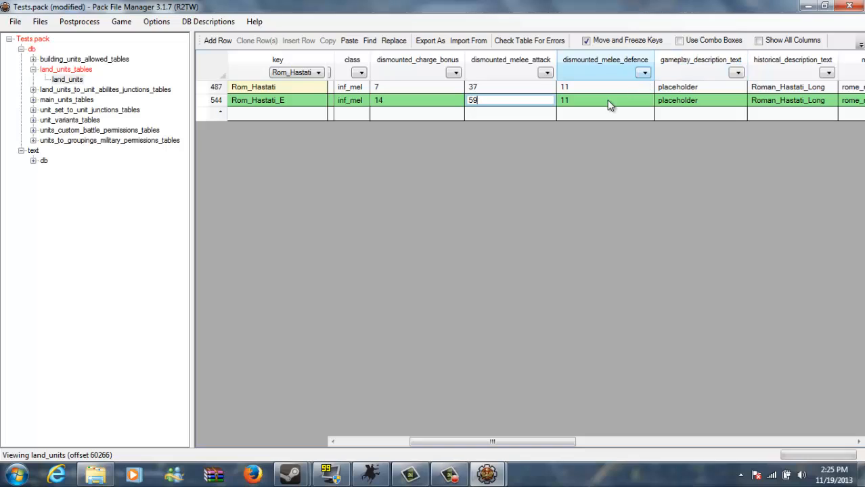
left_click(608, 101)
left_click(607, 100)
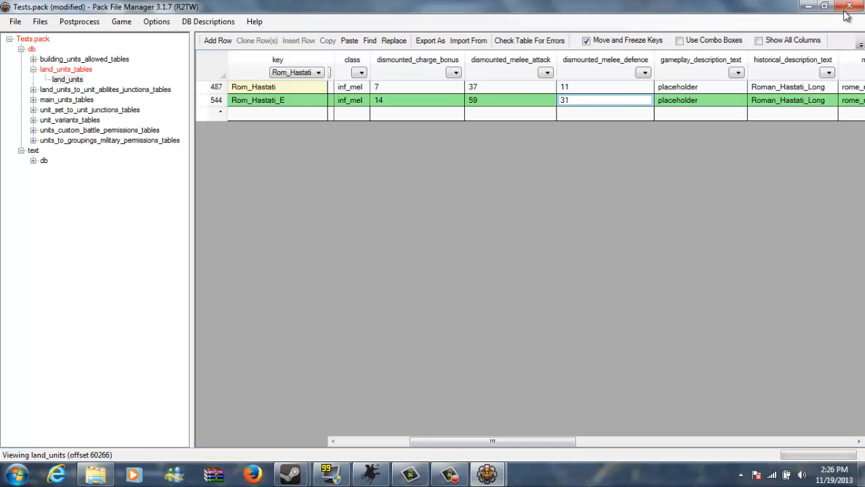
Step: Set melee_attack of Rom_Hastati_E to 59 and melee_defence to 31
left_click_drag(570, 446, 653, 284)
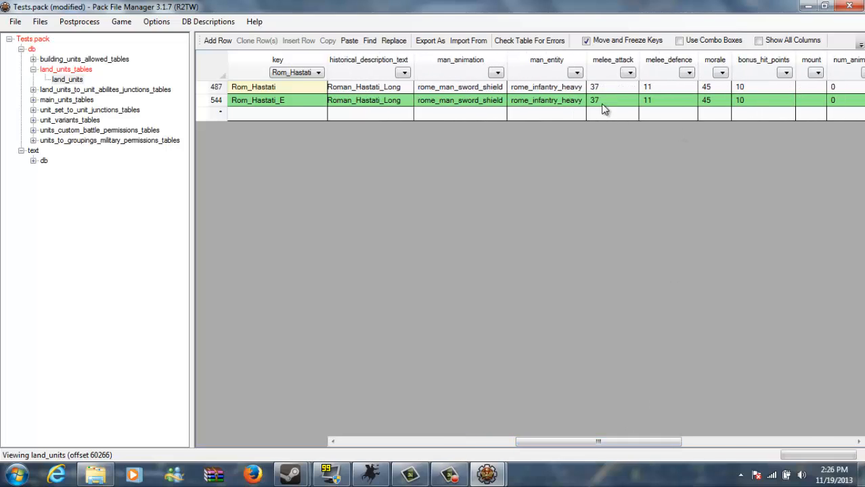
left_click(602, 102)
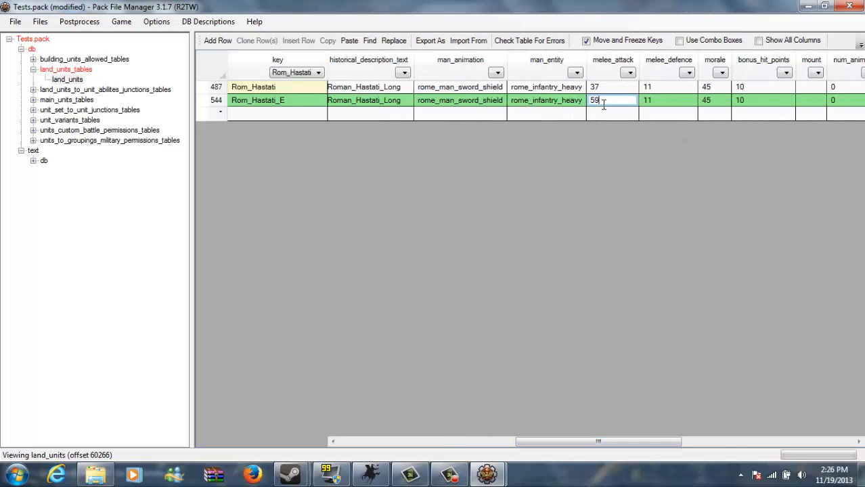
mouse_move(601, 441)
left_mouse_down()
mouse_move(542, 454)
mouse_move(599, 458)
left_mouse_up()
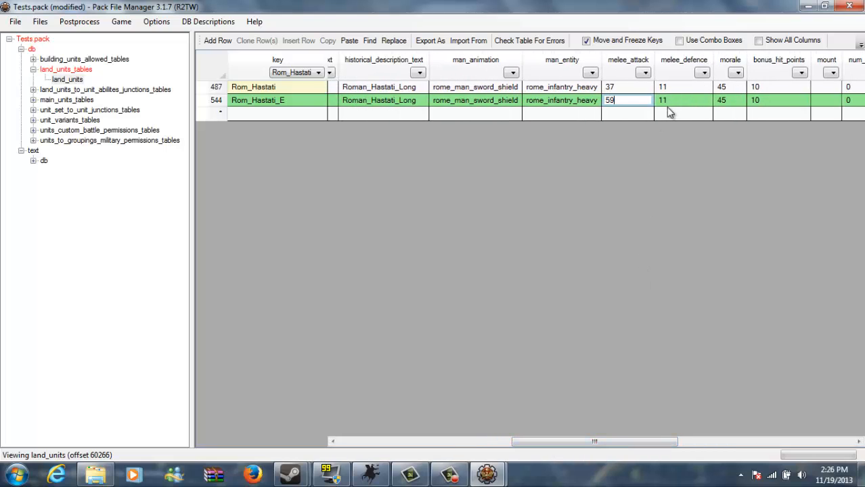
left_click(673, 104)
left_click(674, 101)
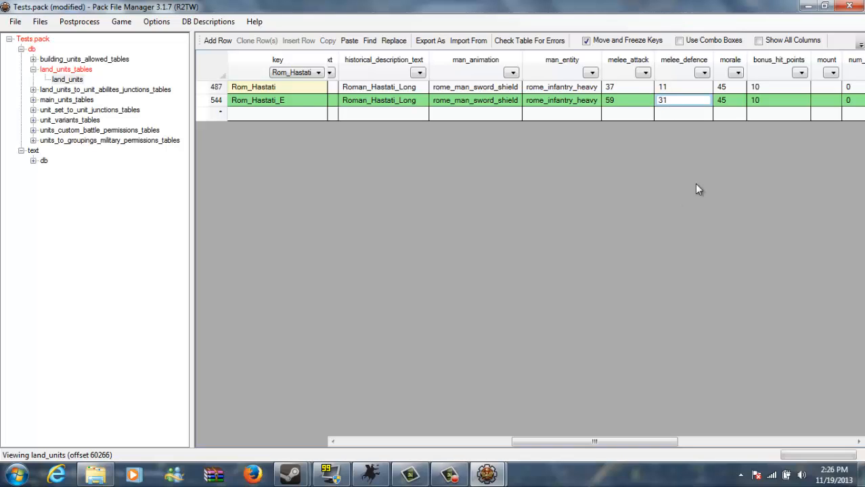
Step: Set the morale of Rom_Hastati_E to 89
left_click(729, 100)
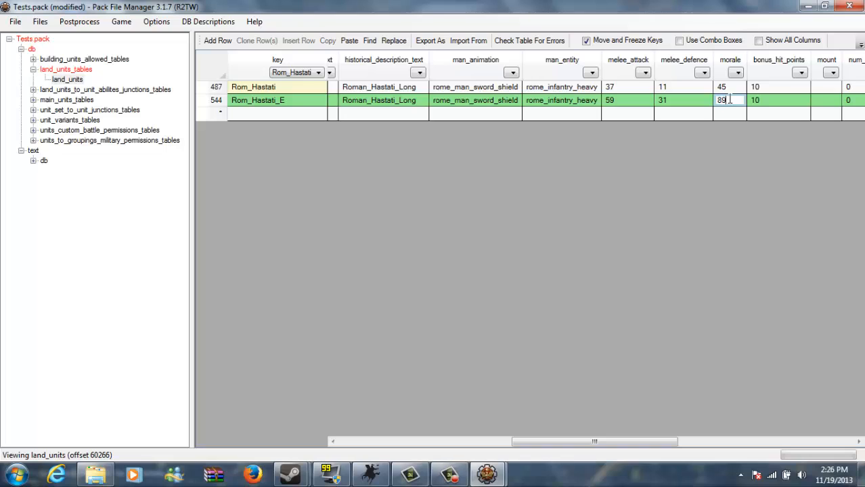
left_click_drag(582, 445, 627, 445)
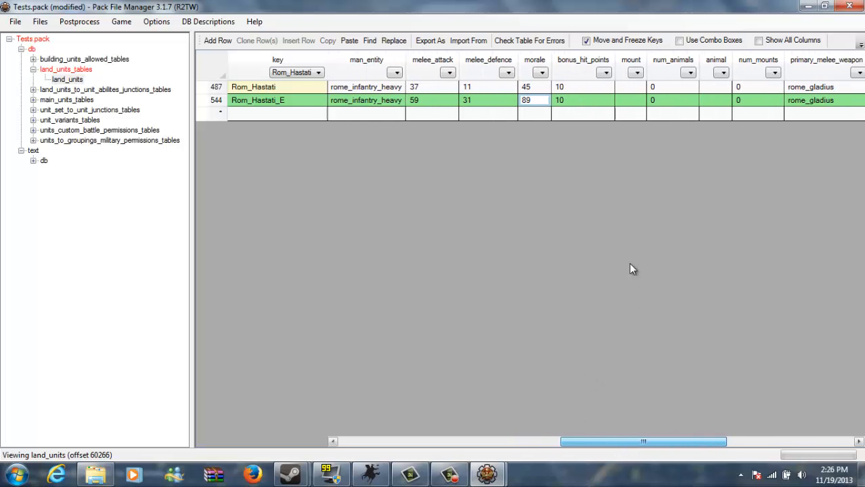
left_click(568, 102)
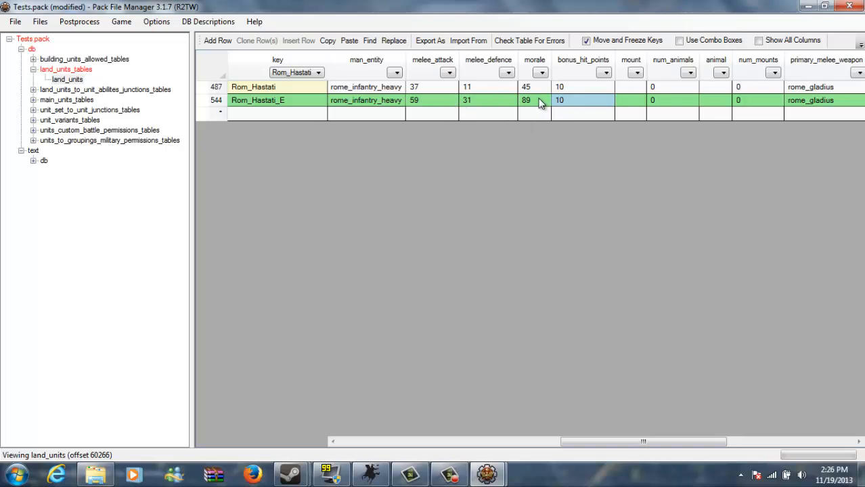
mouse_move(587, 446)
left_mouse_down()
mouse_move(625, 447)
mouse_move(585, 446)
left_mouse_up()
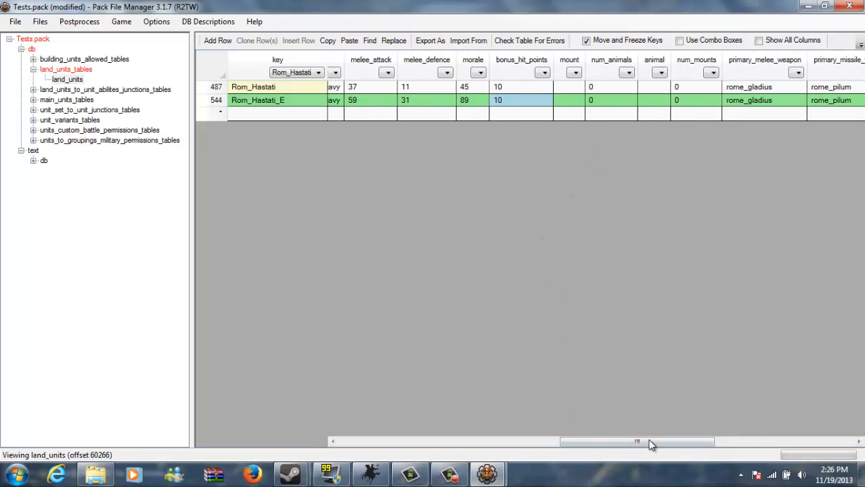
Step: Review the remaining columns of Rom_Hastati_E and copy its key text
left_click_drag(650, 445, 750, 443)
left_click_drag(698, 423, 694, 414)
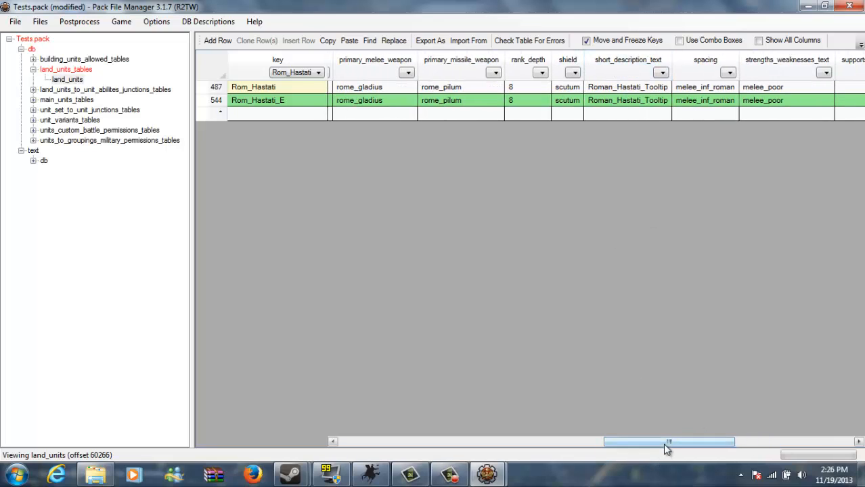
left_click_drag(663, 443, 736, 413)
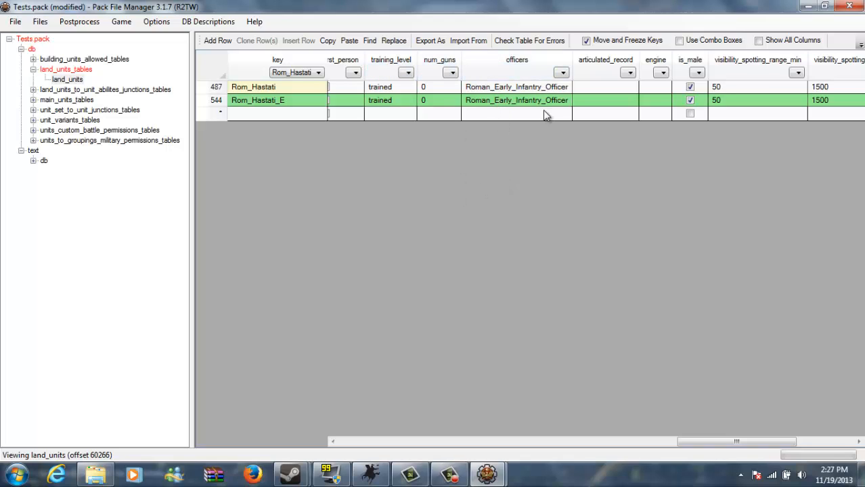
left_click_drag(705, 445, 327, 408)
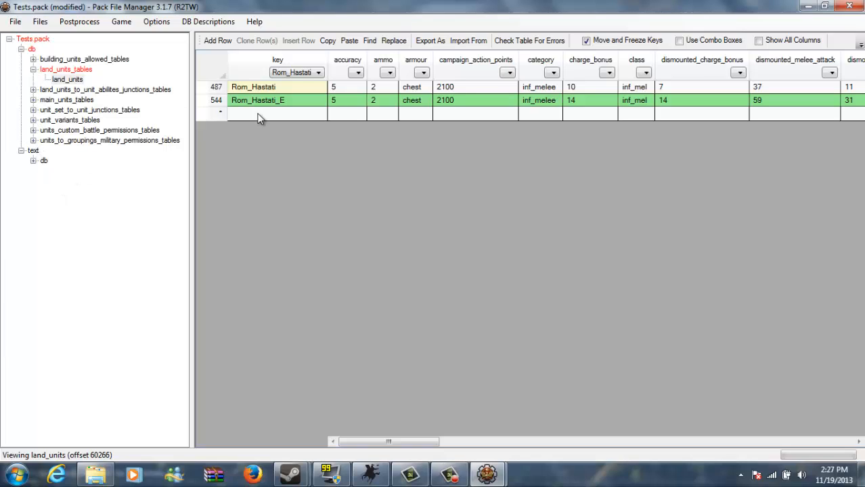
left_click(283, 101)
right_click(280, 104)
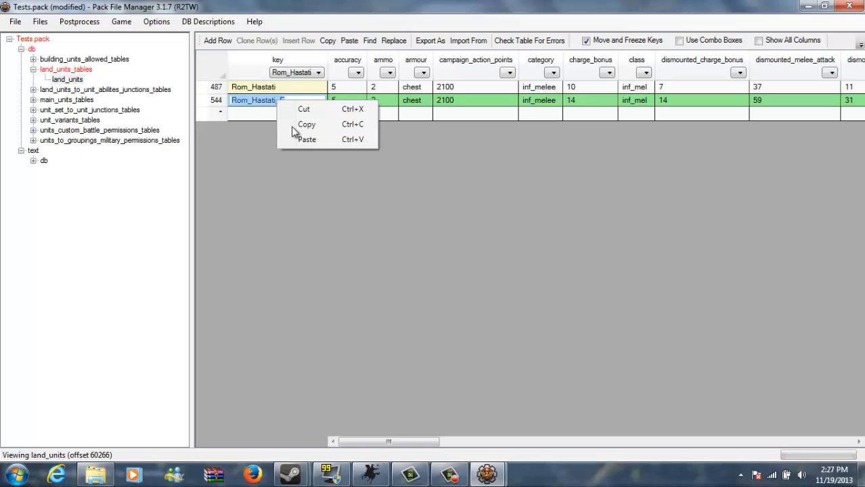
left_click(305, 126)
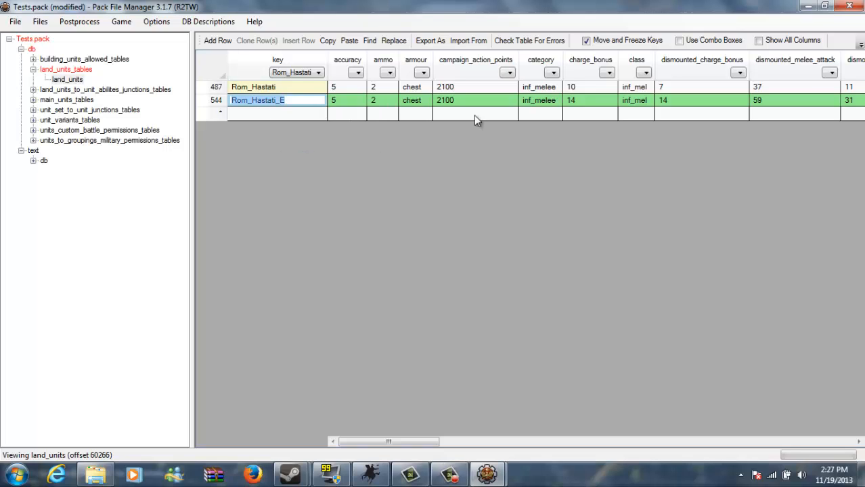
Step: Save Tests.pack with the edited land_units table
left_click(33, 70)
left_click(33, 70)
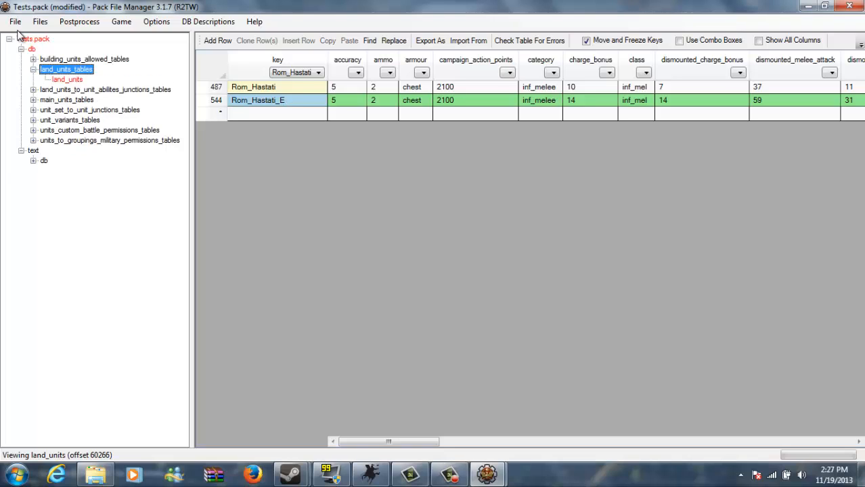
left_click(14, 22)
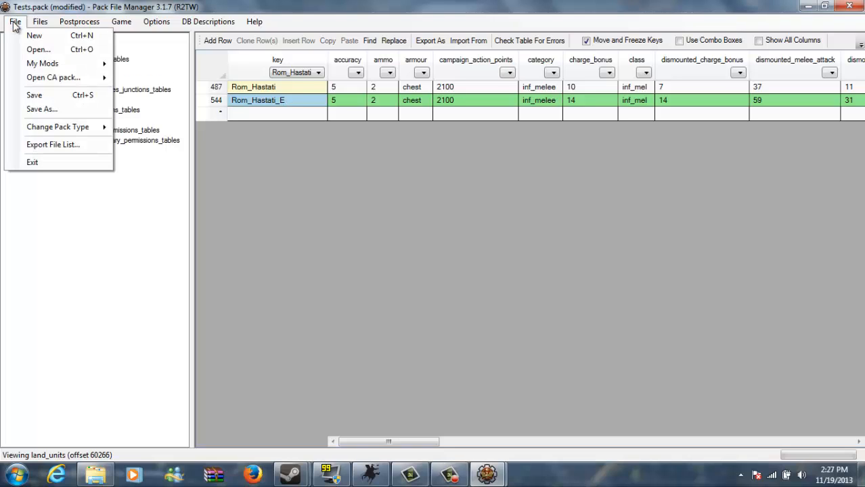
left_click(58, 99)
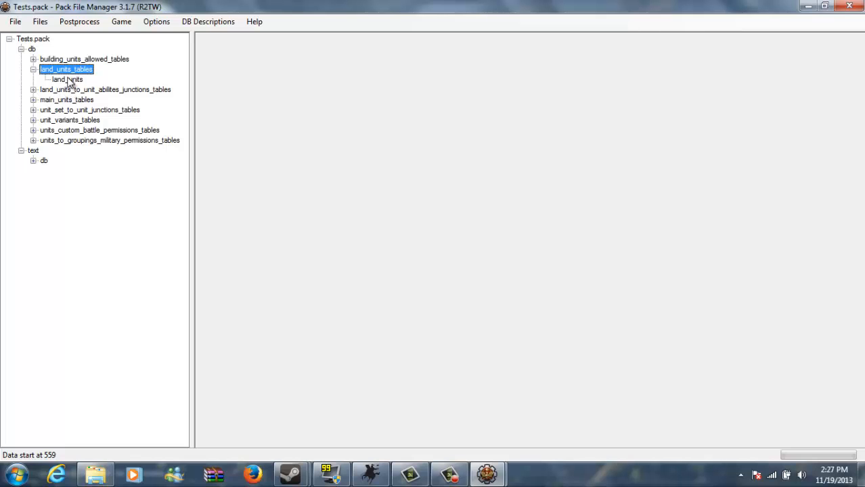
Step: Reopen the land_units table and filter its key column by Rom_Hastati_E to check the saved row
left_click(68, 80)
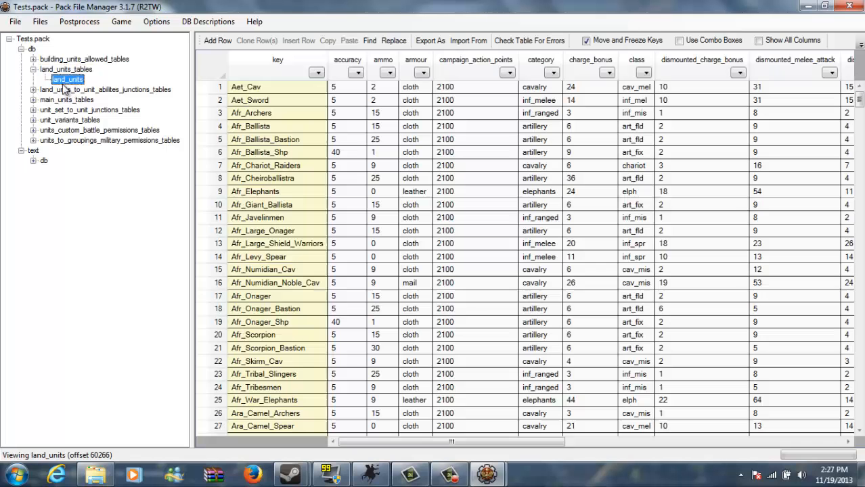
left_click(316, 74)
scroll(381, 215, "down", 10)
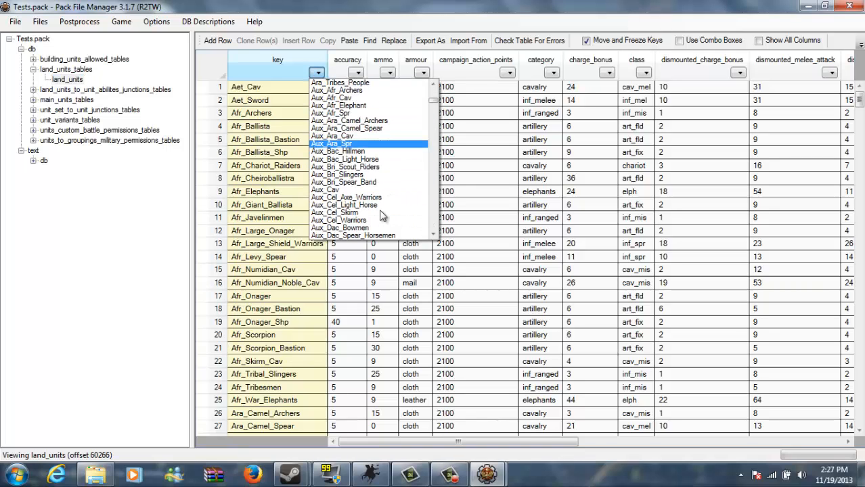
left_click_drag(435, 101, 435, 220)
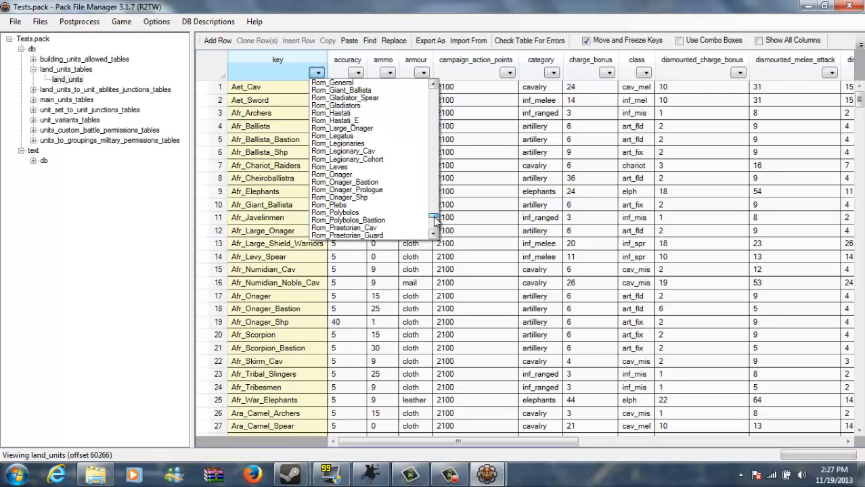
left_click(329, 121)
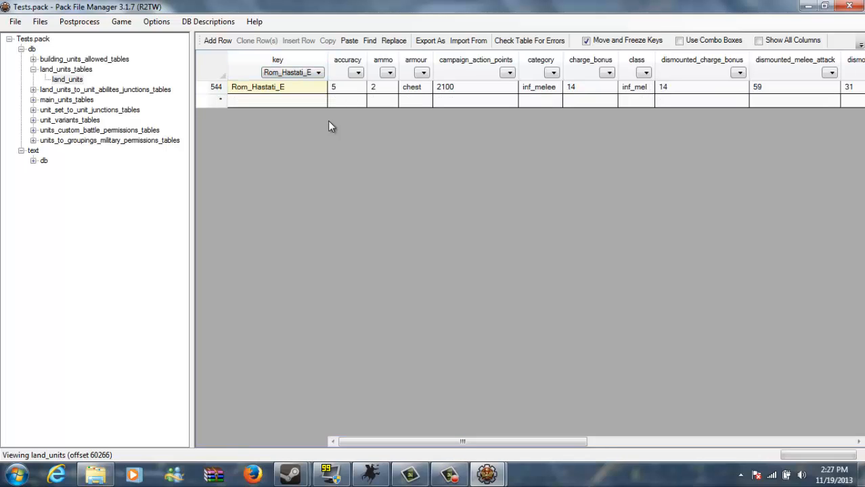
Step: Try to switch the land_units key filter to Rom_Large_Onager and dismiss the error dialog
double_click(348, 89)
left_click(314, 75)
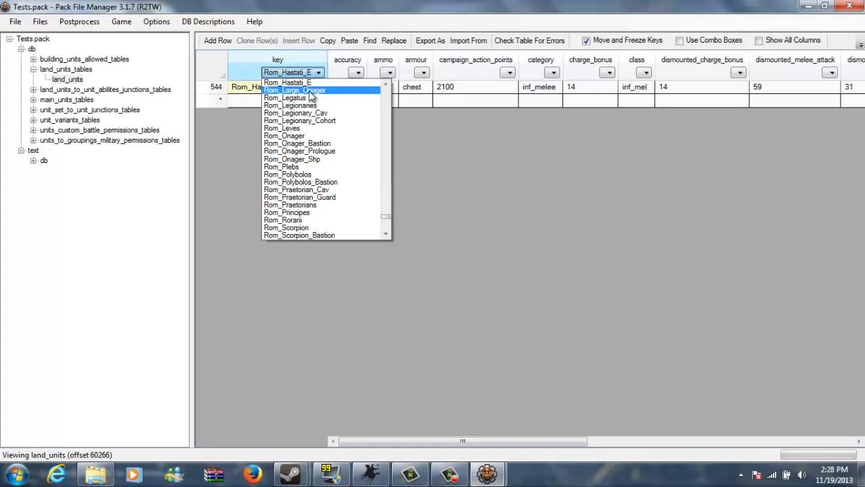
left_click(309, 91)
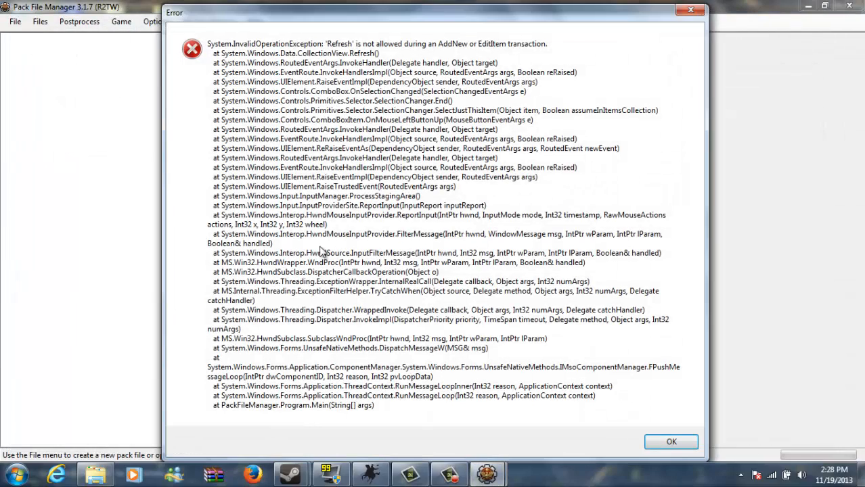
left_click_drag(173, 14, 274, 22)
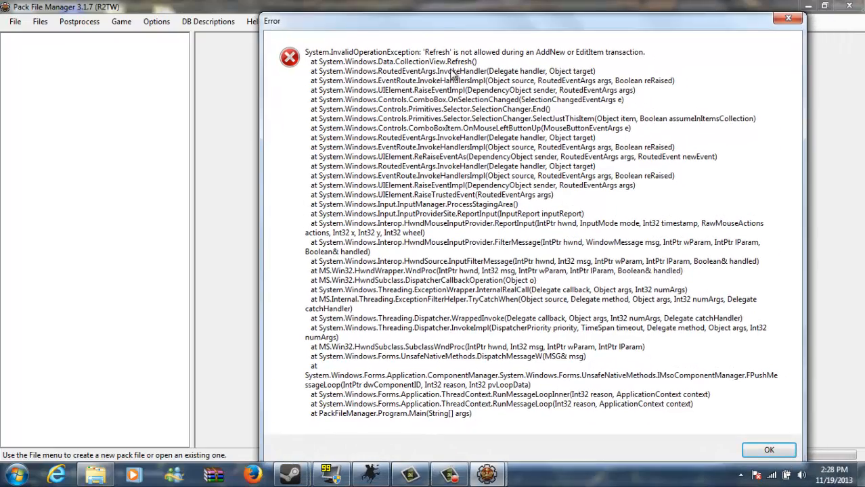
left_click_drag(438, 31, 378, 29)
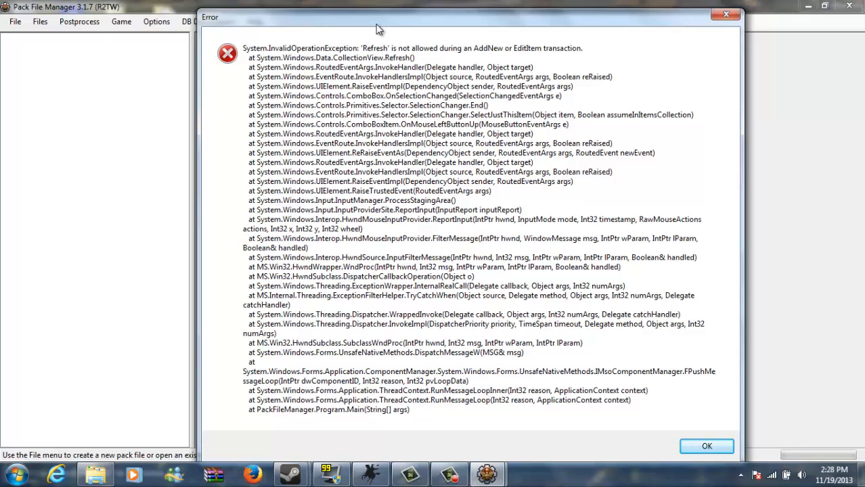
left_click(704, 448)
Step: Start a fresh Pack File Manager window and open Tests.pack from the Total War Rome II data folder
right_click(488, 474)
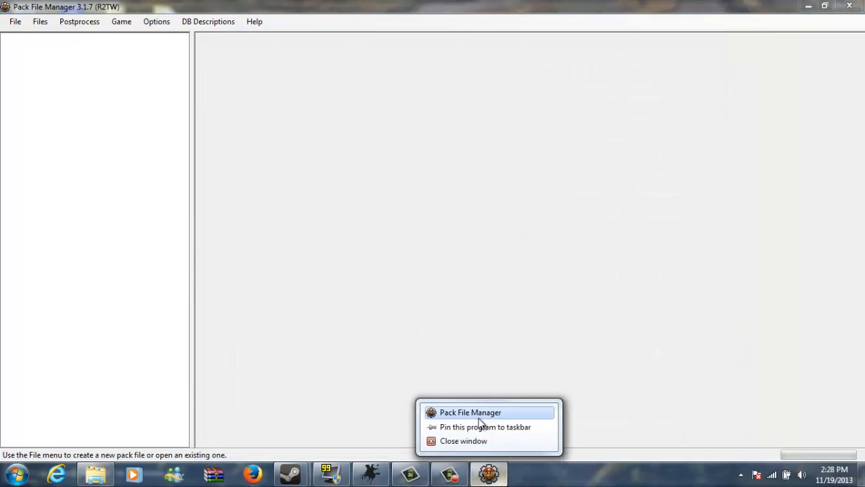
left_click(486, 414)
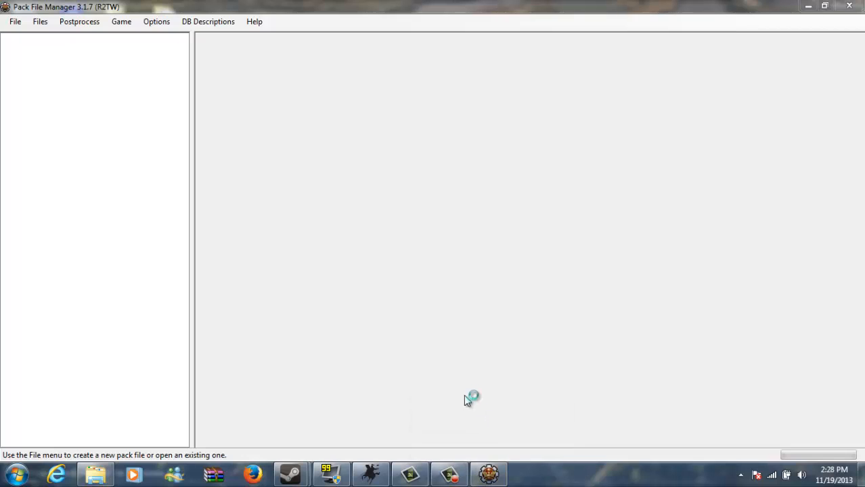
left_click(15, 22)
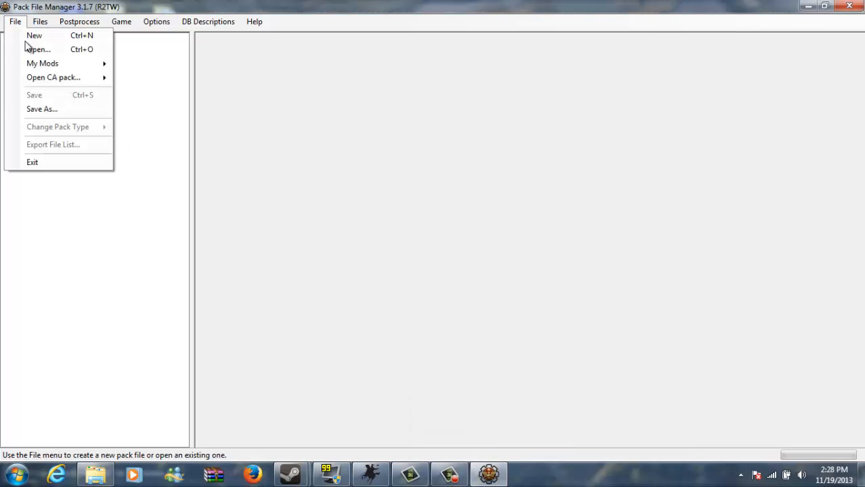
left_click(37, 51)
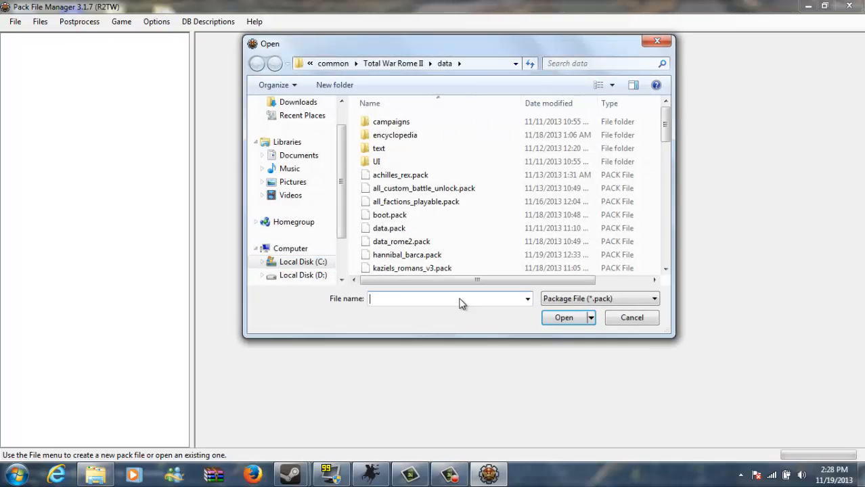
left_click_drag(666, 138, 669, 236)
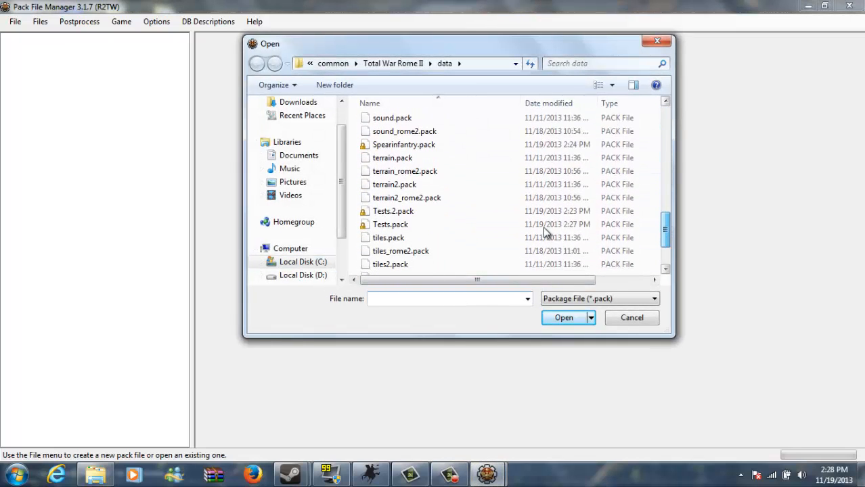
double_click(400, 227)
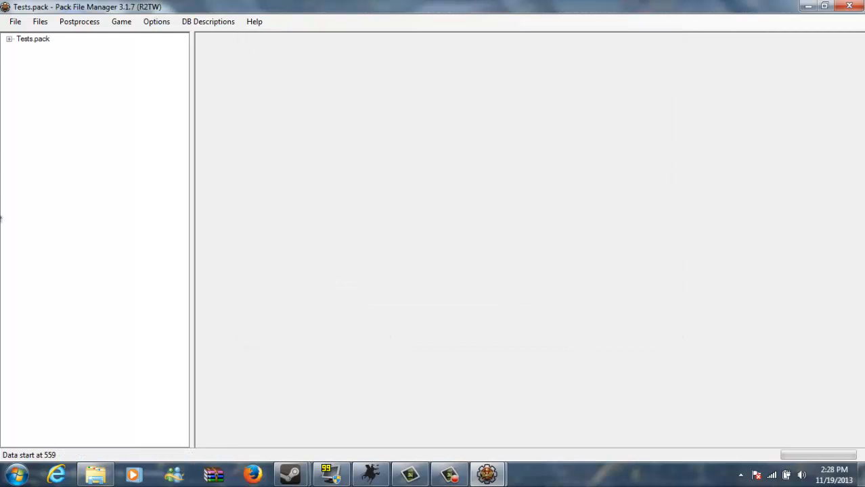
Step: Expand the db tables of Tests.pack and open the building_units_allowed table
left_click(21, 39)
left_click(9, 39)
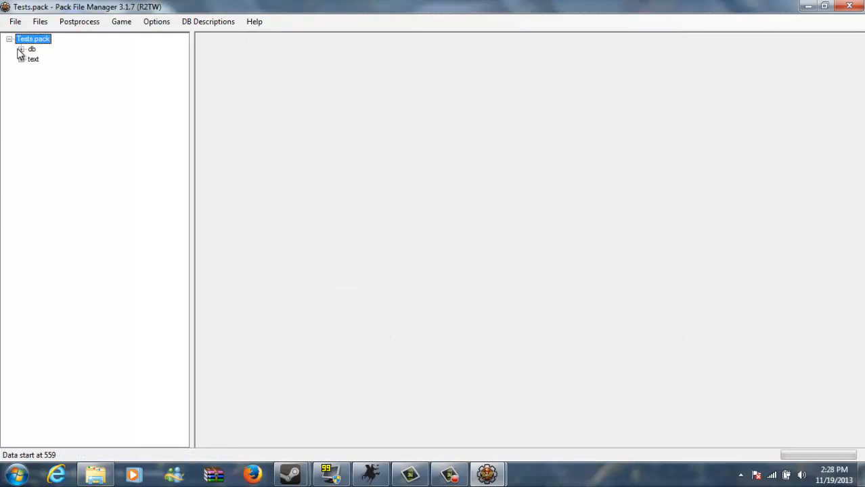
left_click(21, 49)
left_click(32, 59)
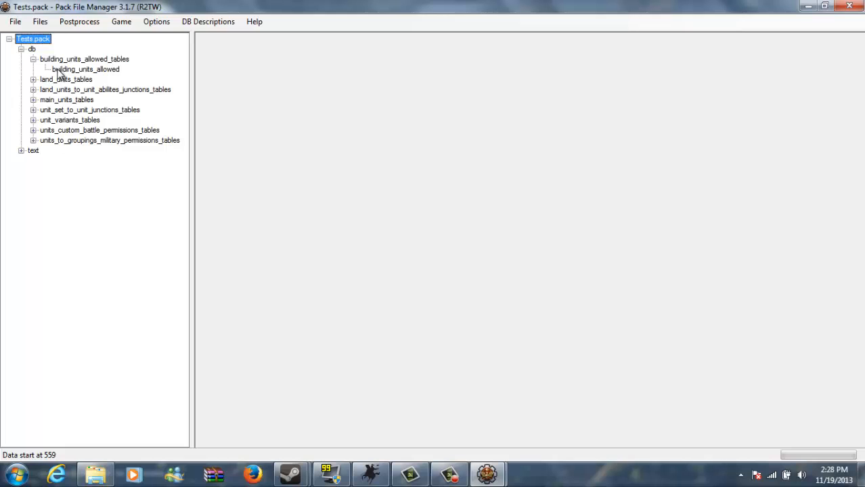
left_click(65, 70)
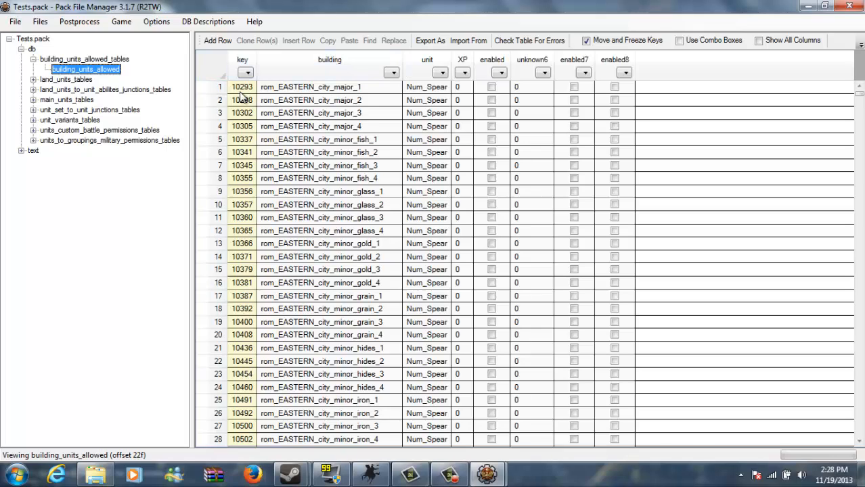
Step: Filter the building column by rom_ROMAN_city_major_1 and clone the Rom_Leves row
left_click(392, 73)
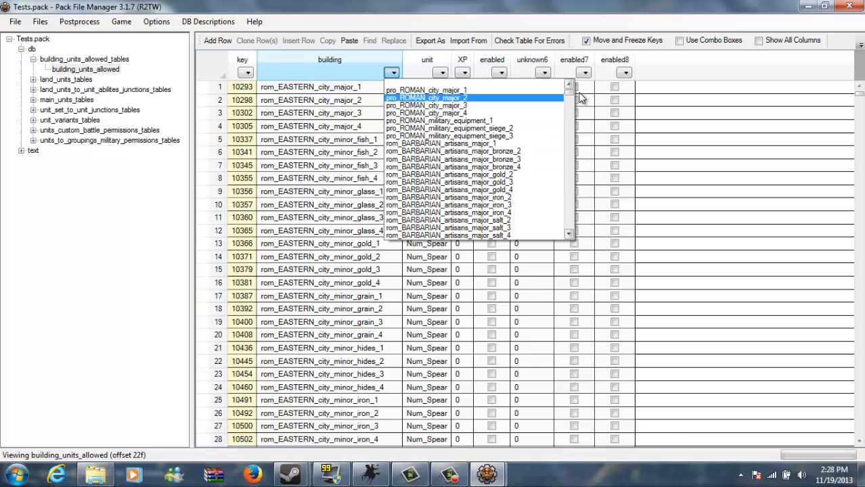
left_click_drag(569, 98, 582, 201)
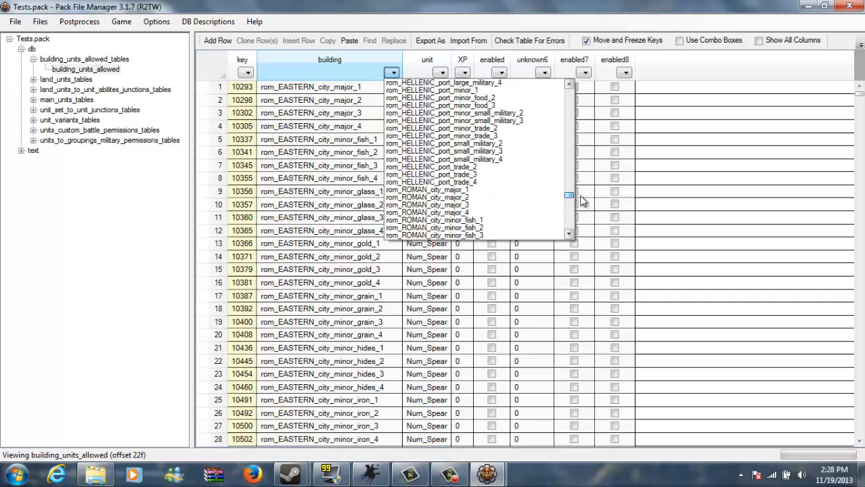
left_click(418, 193)
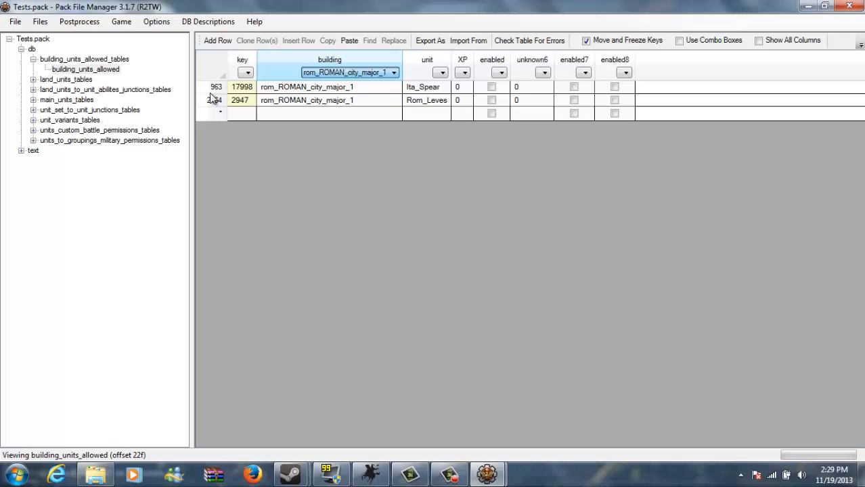
left_click(211, 100)
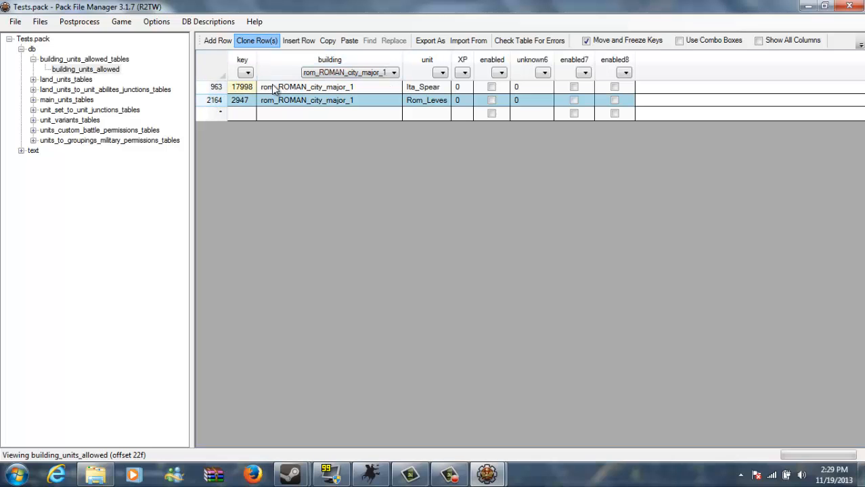
left_click(257, 40)
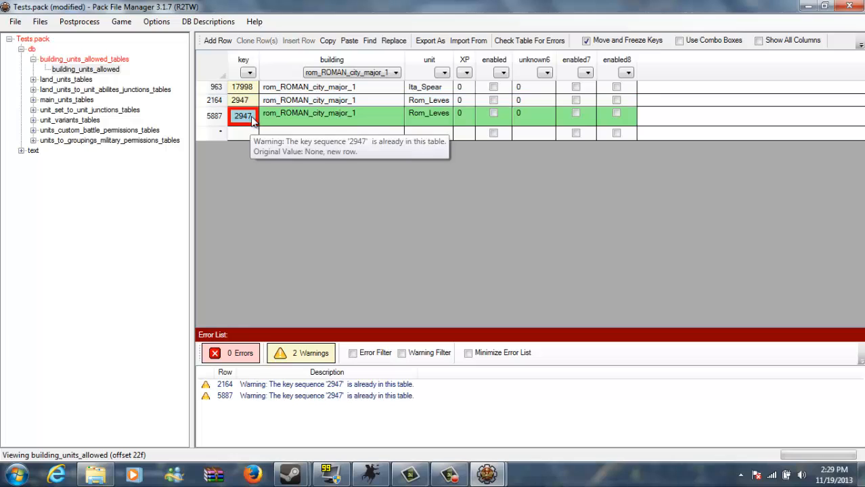
Step: Set the key of the cloned rom_ROMAN_city_major_1 row to 888875
left_click_drag(253, 117, 205, 122)
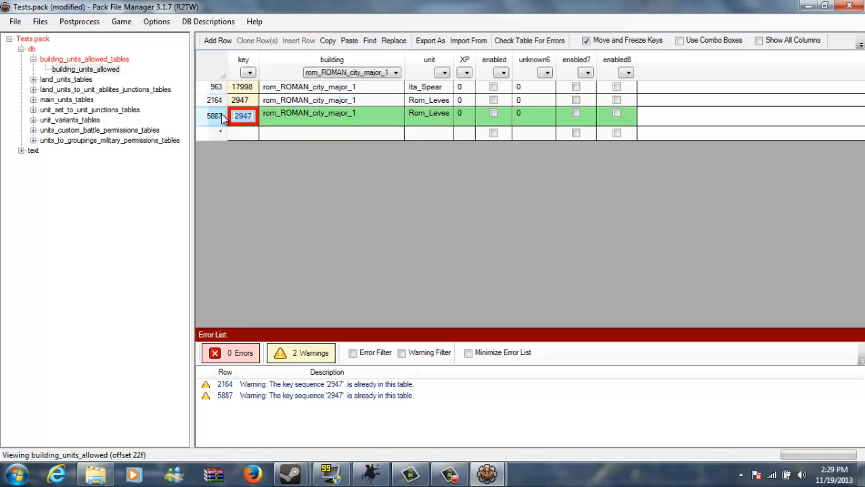
type("88887")
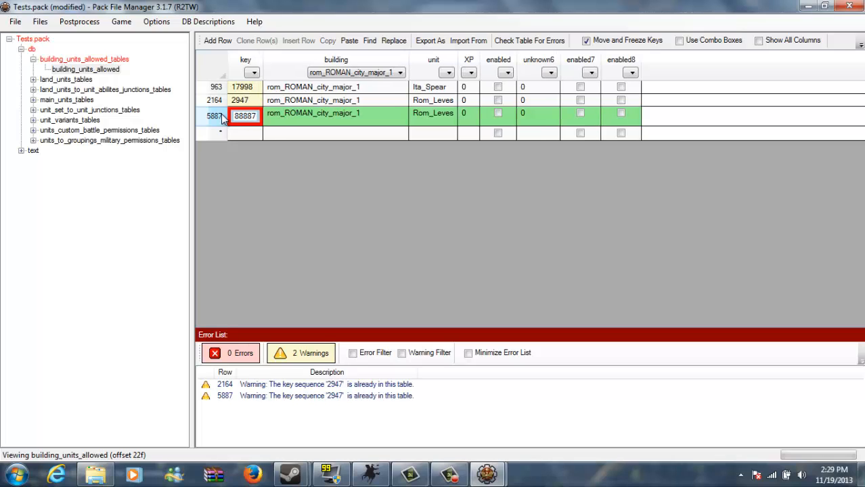
type("5")
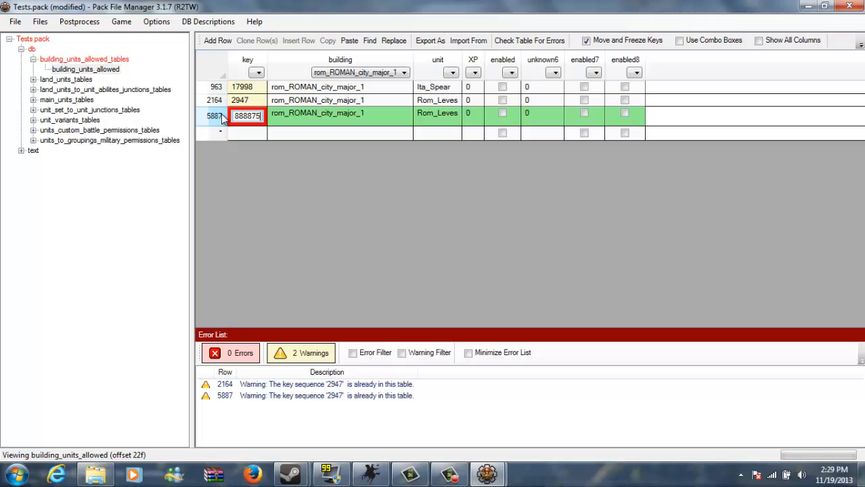
Step: Replace the unit of row 888875 with Rom_Hastati_E and set its XP to 3
left_click(438, 122)
left_click(458, 123)
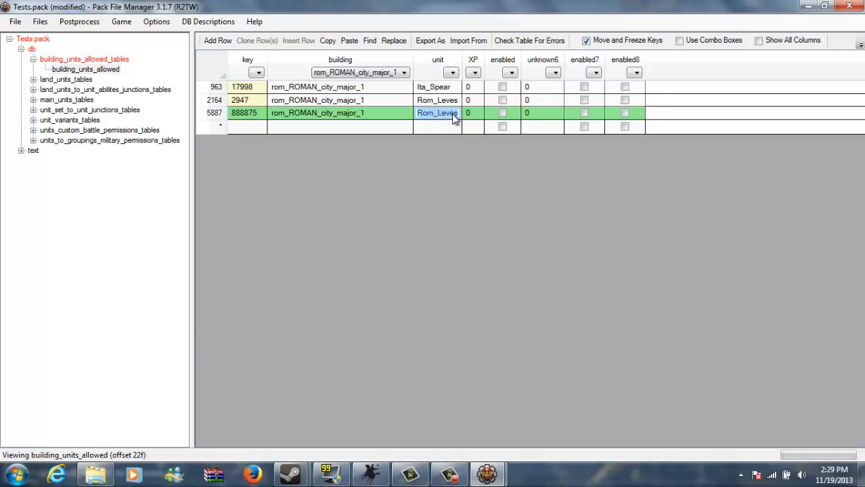
right_click(453, 119)
left_click(489, 154)
left_click(484, 115)
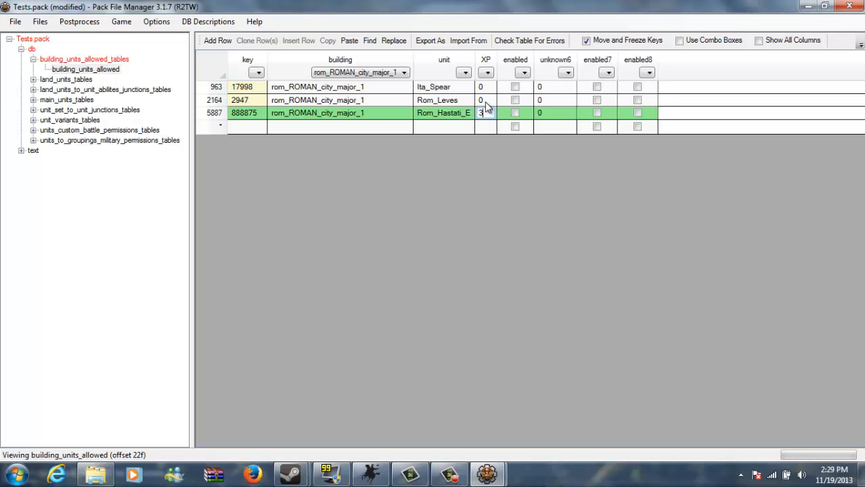
left_click(486, 103)
left_click(490, 115)
left_click(448, 116)
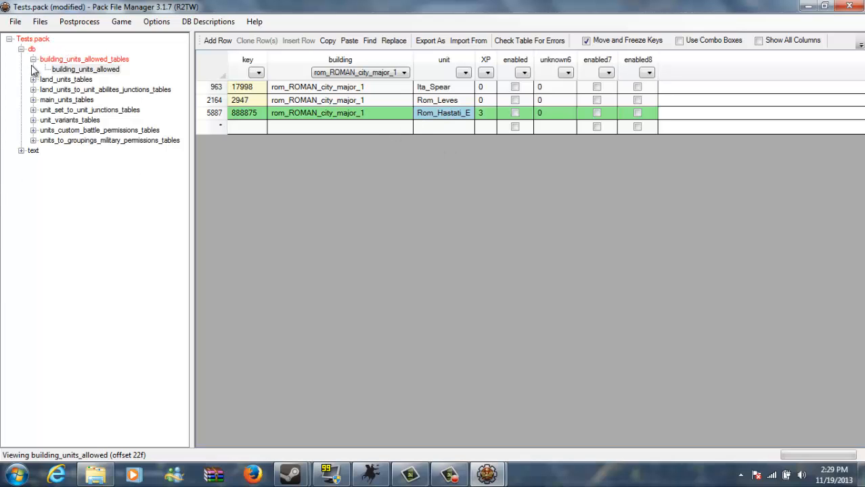
Step: Open the land_units_to_unit_abilites_junctions table and save Tests.pack
left_click(33, 89)
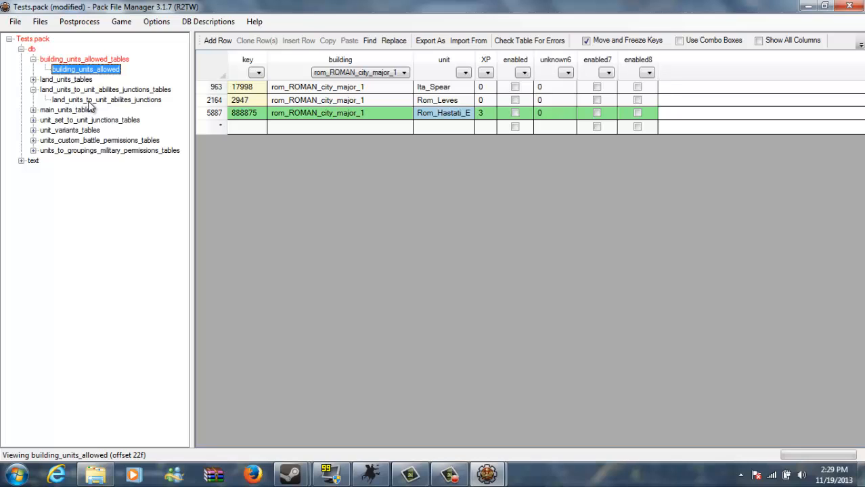
left_click(91, 100)
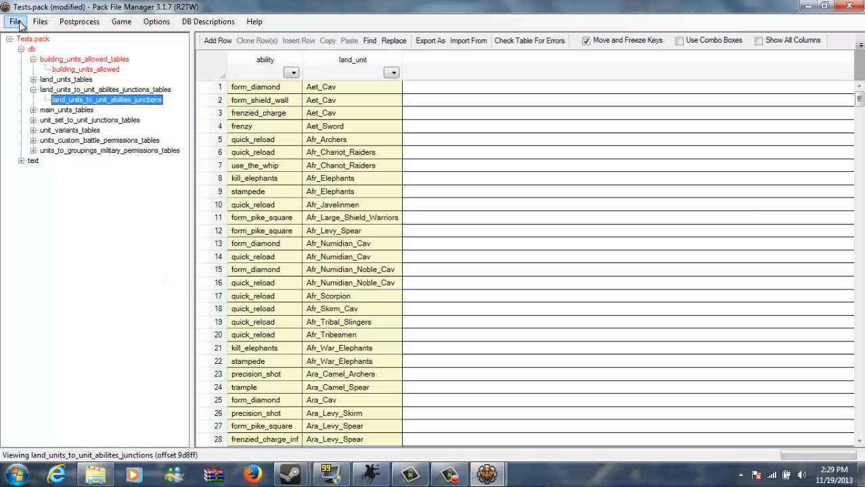
left_click(15, 22)
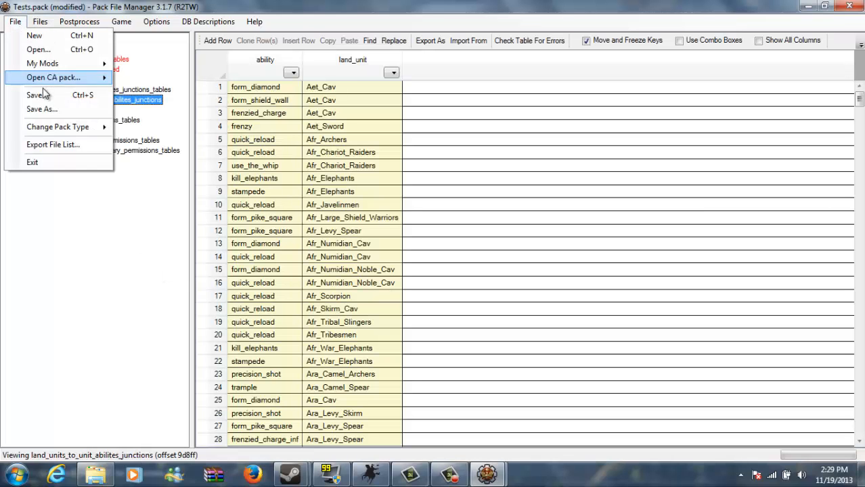
left_click(44, 96)
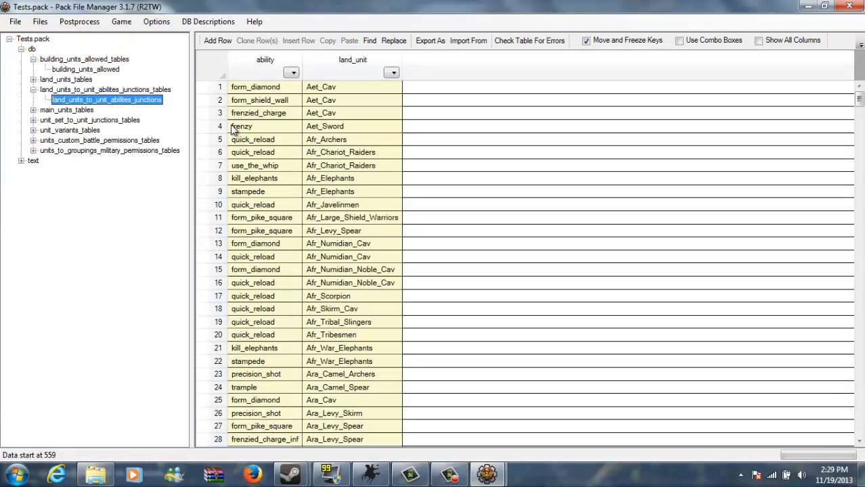
Step: Filter the land_unit column by Rom_Hastati to find the unit's ability rows
left_click(393, 73)
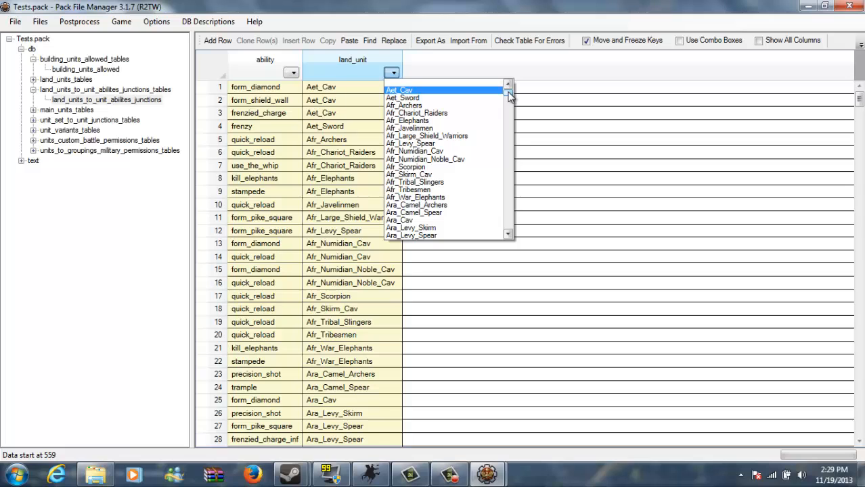
left_click_drag(510, 96, 520, 207)
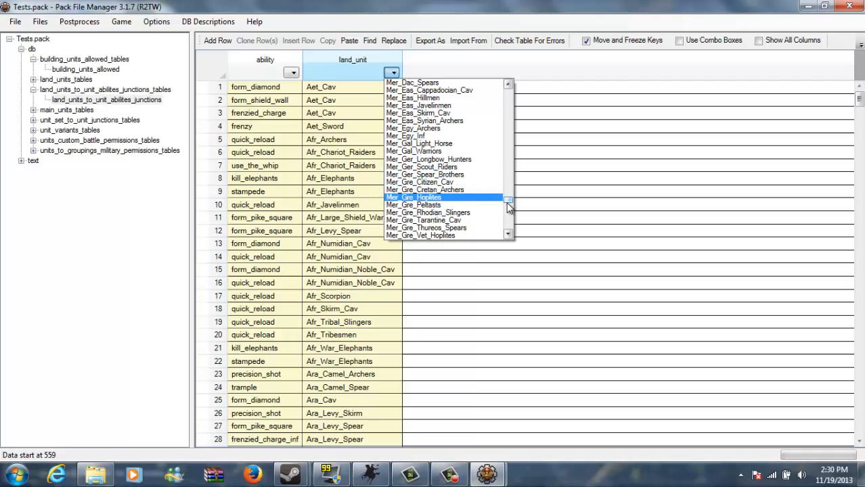
left_click_drag(509, 205, 509, 214)
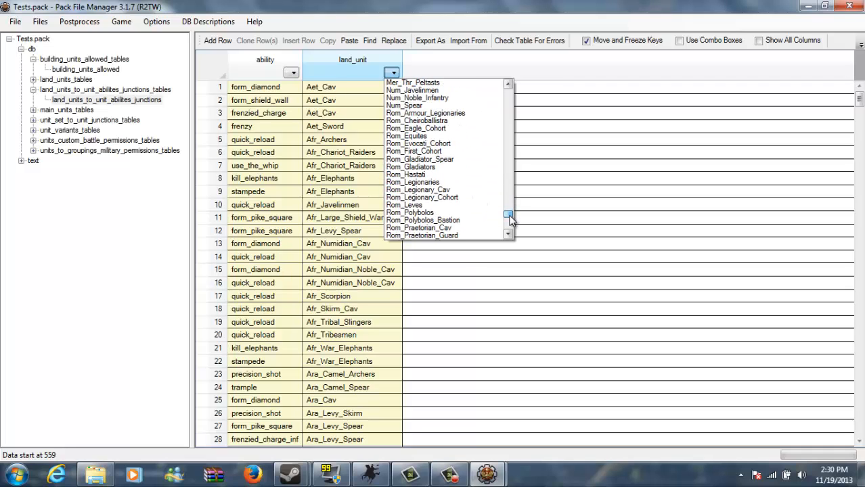
left_click(432, 175)
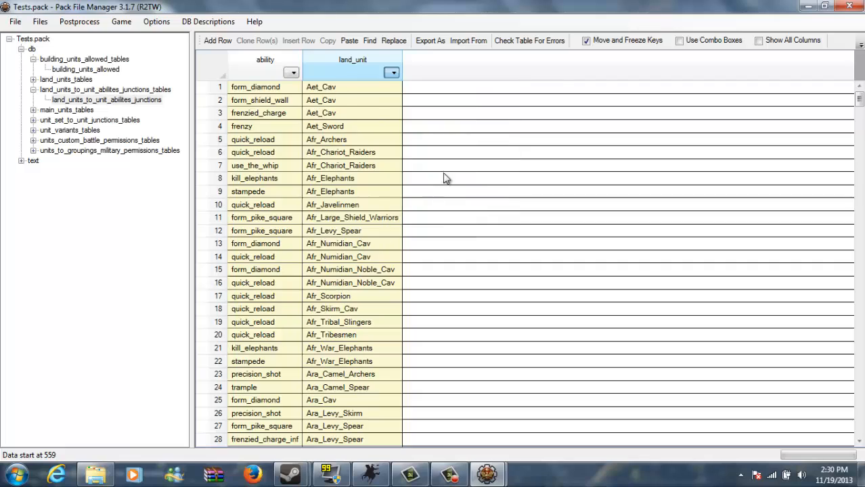
Step: Clear the Rom_Hastati filter from the land_unit column so all rows are listed
left_click(394, 73)
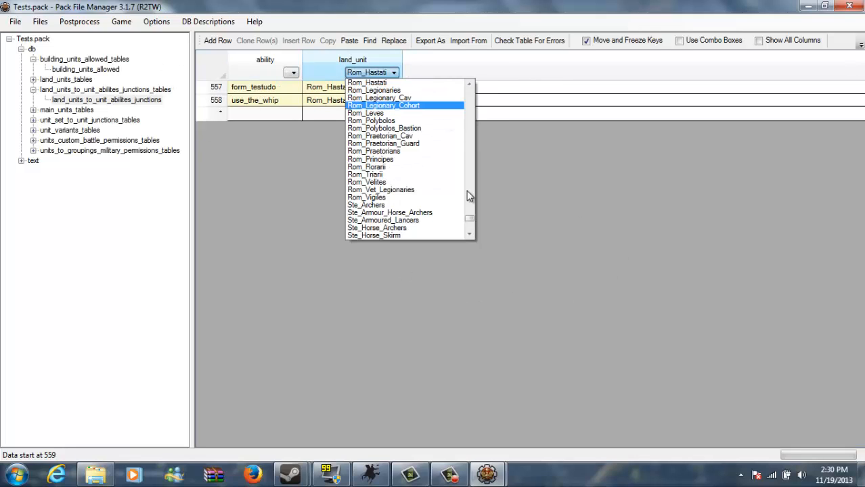
left_click_drag(470, 218, 471, 87)
left_click(409, 82)
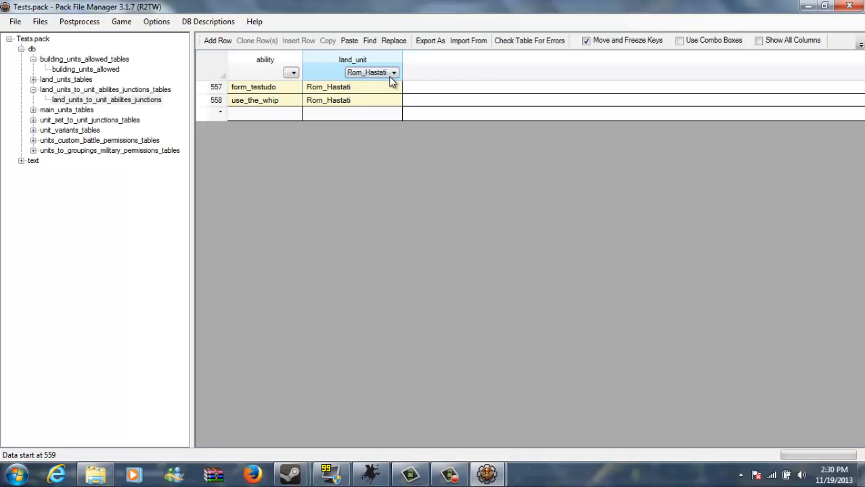
left_click(391, 75)
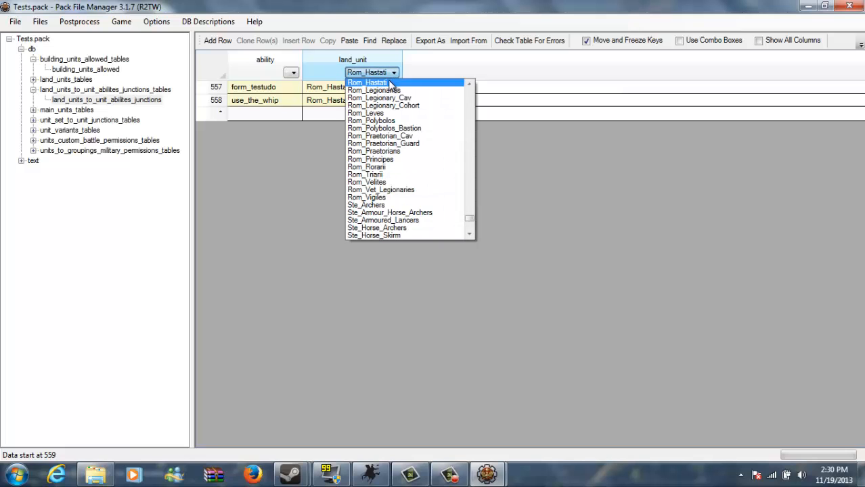
left_click_drag(469, 217, 465, 92)
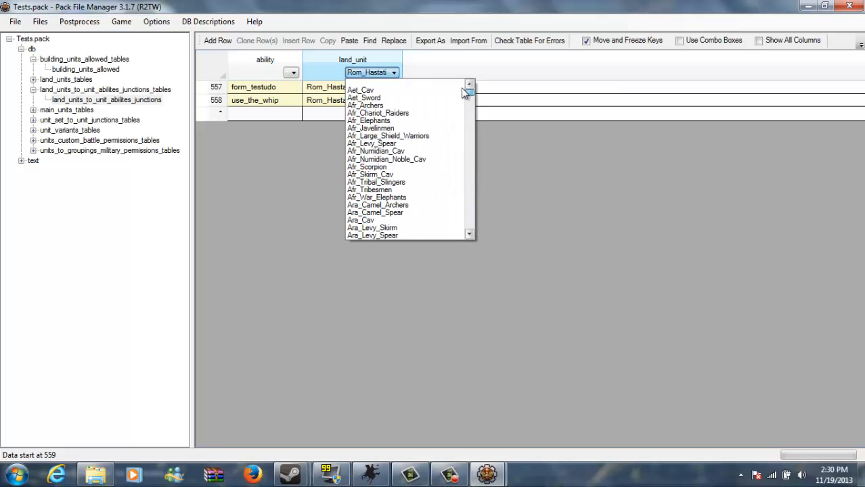
left_click(357, 85)
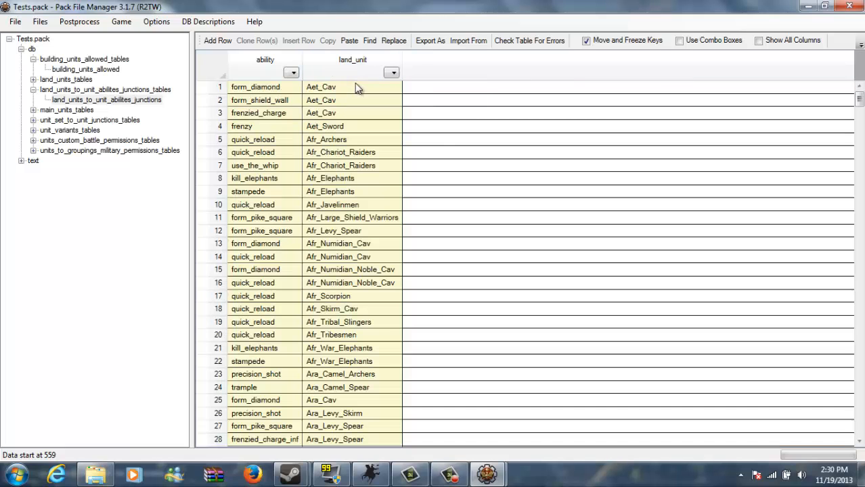
Step: Clone the two Rom_Hastati rows with the form_testudo and use_the_whip abilities
left_click_drag(858, 98, 858, 403)
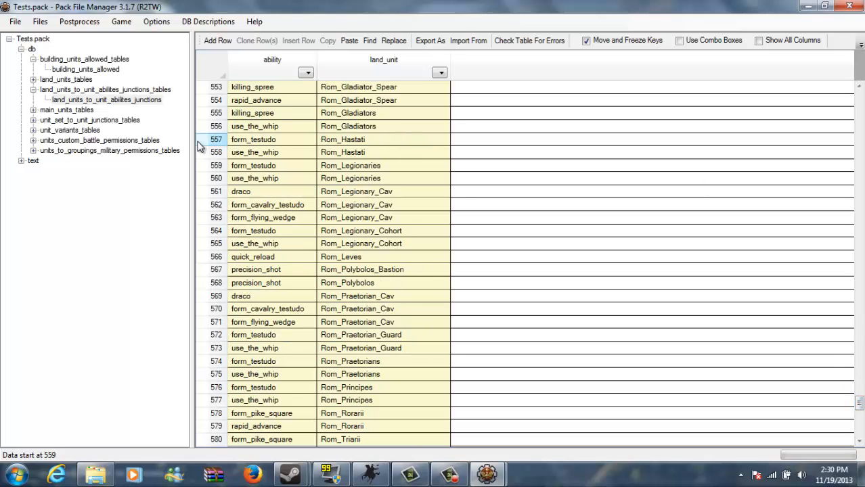
left_click_drag(208, 140, 210, 153)
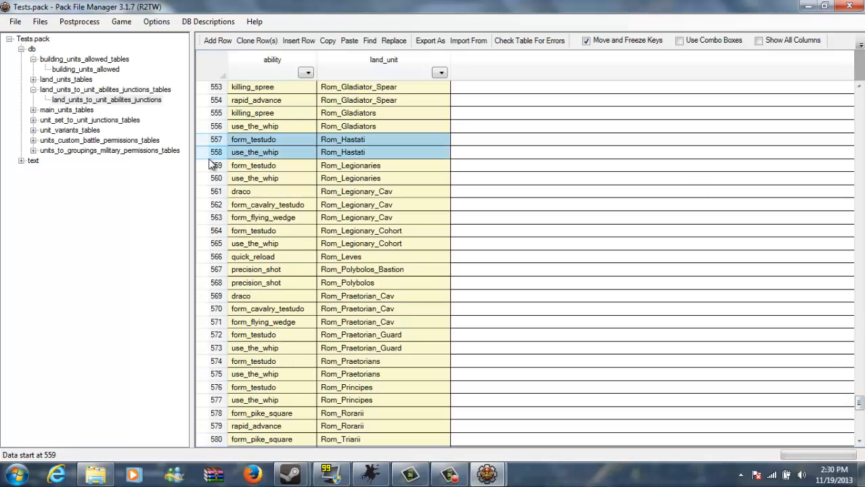
left_click(267, 43)
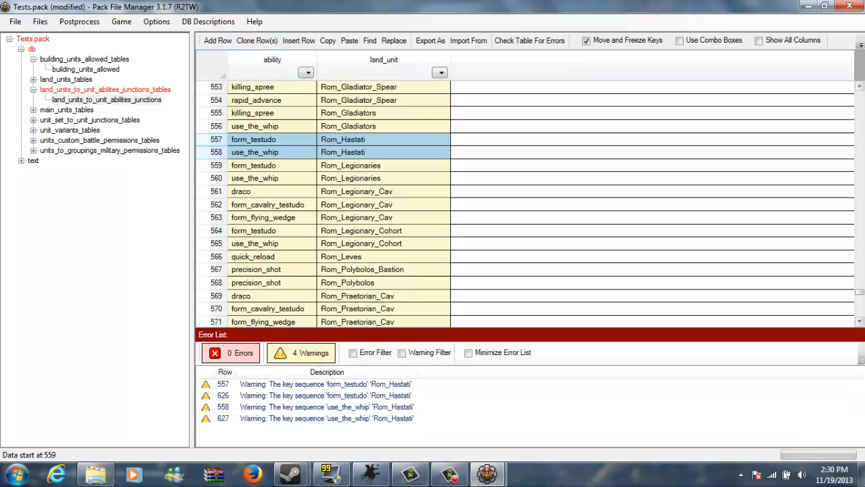
Step: Set the land_unit of both cloned rows, form_testudo and use_the_whip, to Rom_Hastati_E
left_click_drag(860, 293, 860, 315)
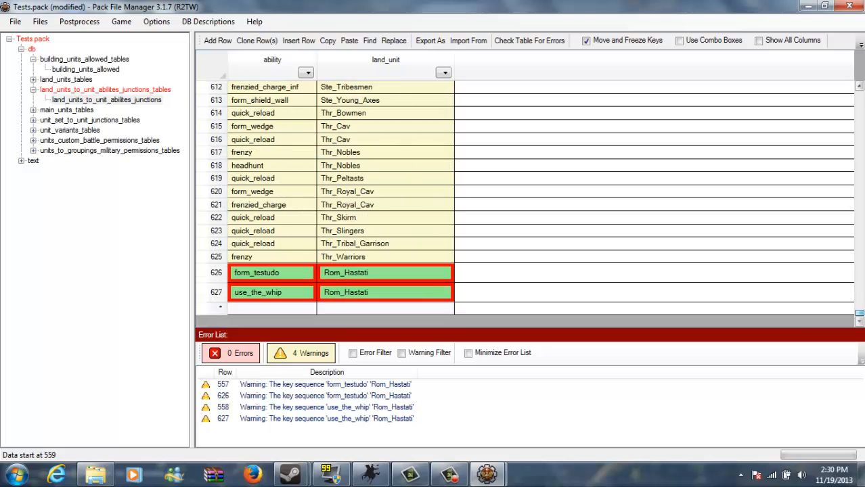
double_click(387, 295)
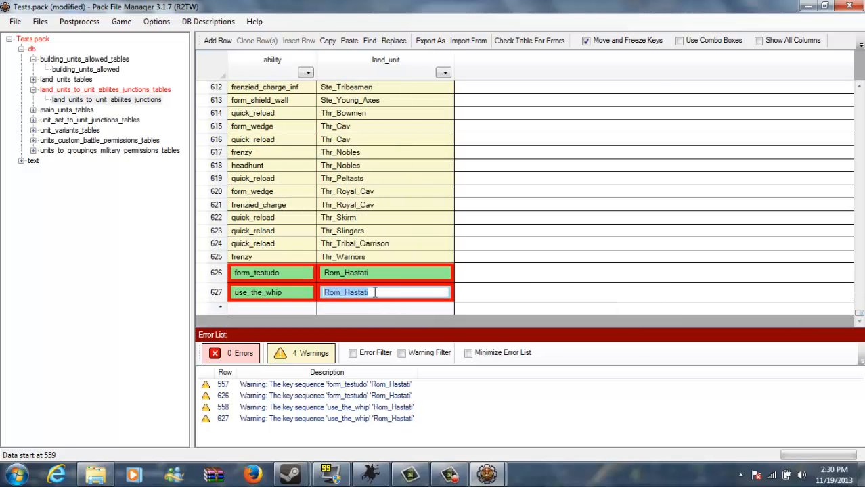
right_click(361, 295)
left_click(389, 332)
left_click(366, 272)
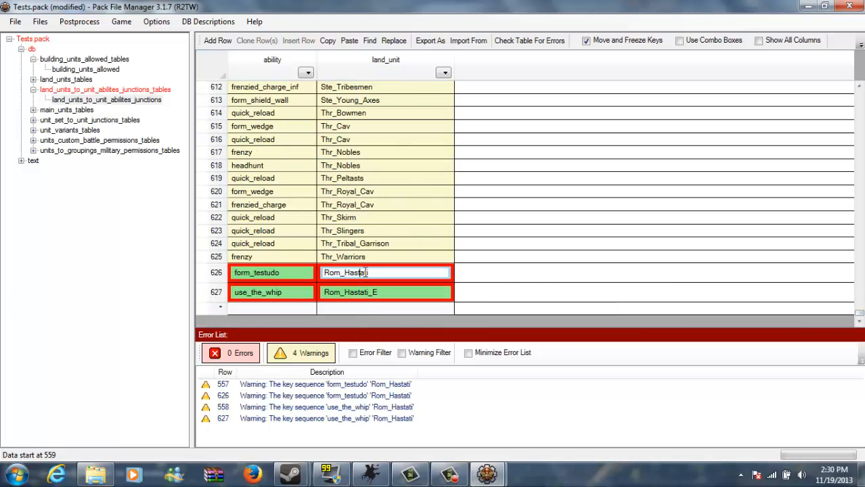
double_click(369, 272)
right_click(344, 277)
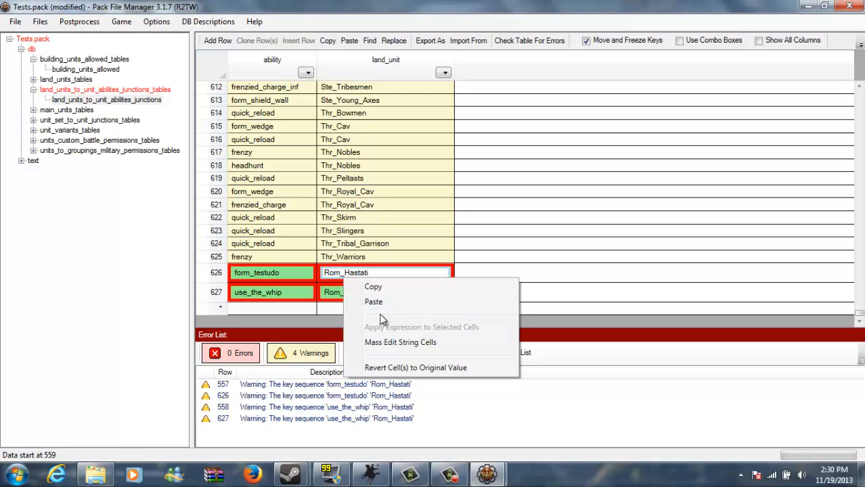
left_click(374, 303)
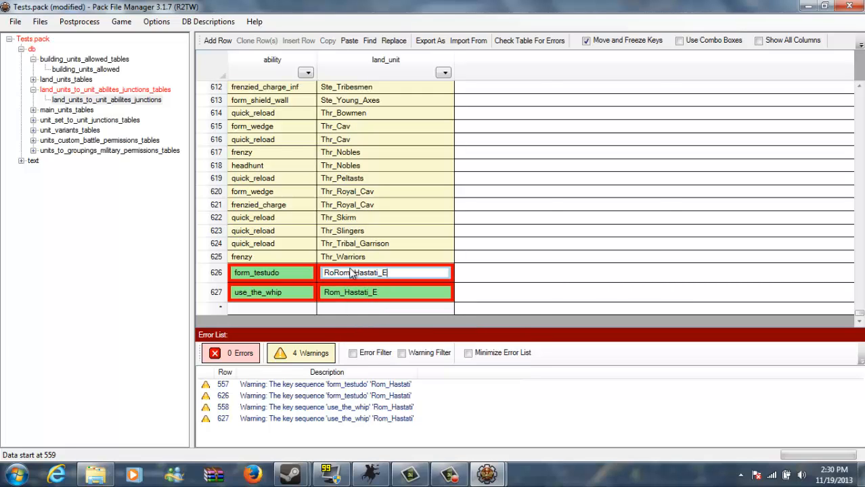
double_click(351, 273)
right_click(330, 274)
left_click(357, 309)
left_click(419, 232)
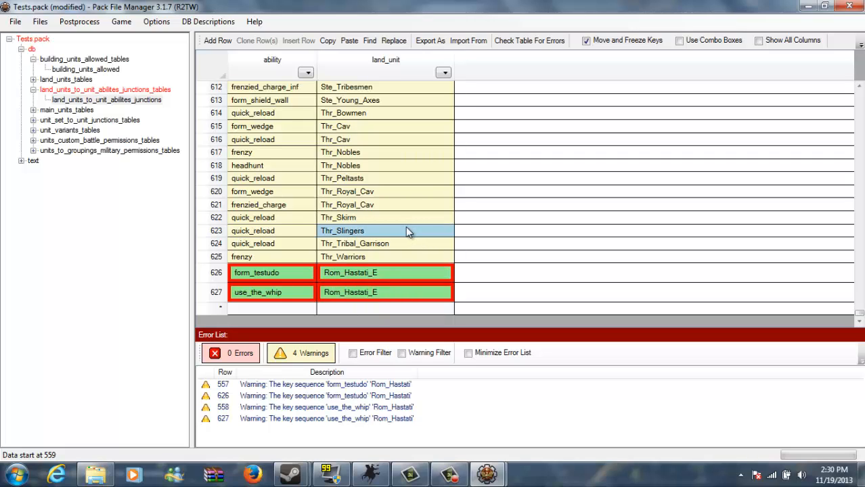
Step: Copy the form_shield_wall ability name from the Ste_Young_Axes row and clone the Rom_Hastati_E row with use_the_whip
left_click(305, 101)
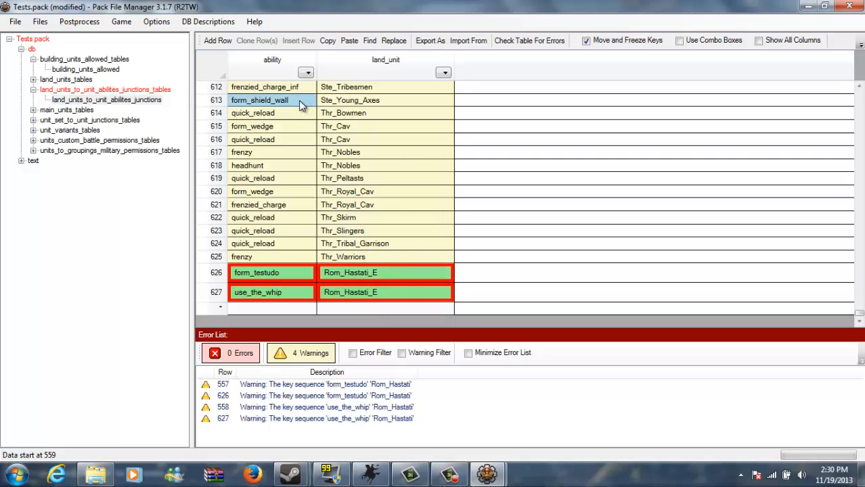
left_click(284, 100)
right_click(284, 101)
left_click(310, 125)
left_click(207, 293)
left_click(256, 41)
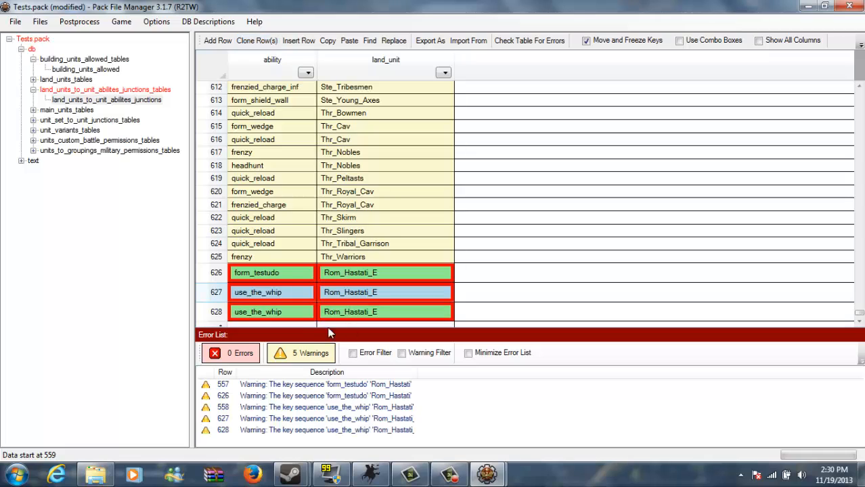
Step: Set the ability of the newly cloned Rom_Hastati_E row to form_shield_wall
left_click(301, 318)
left_click(293, 298)
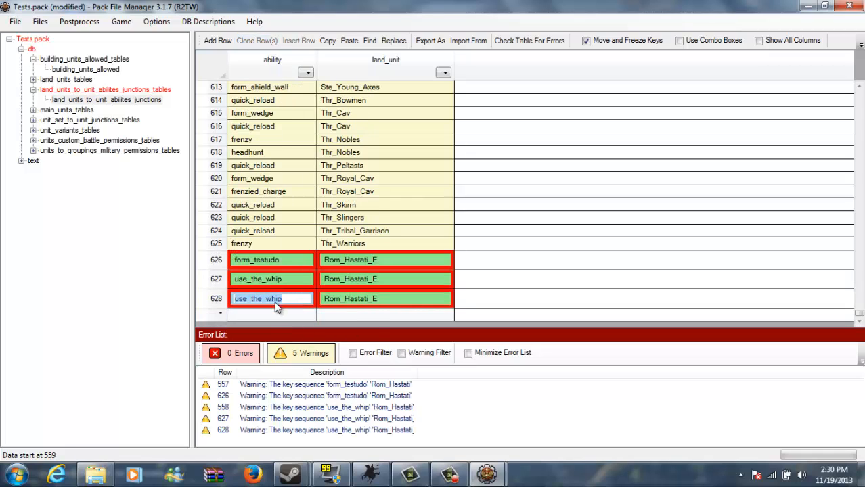
right_click(273, 303)
left_click(303, 342)
left_click(288, 262)
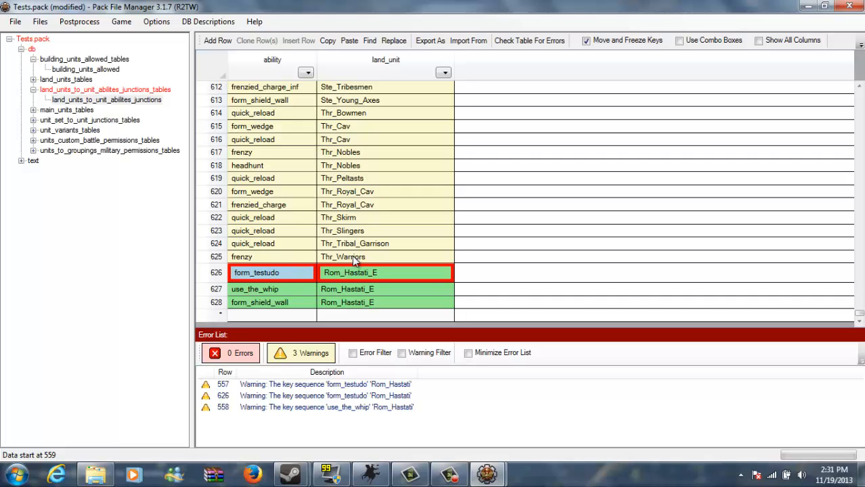
Step: Save Tests.pack with the three Rom_Hastati_E ability rows
left_click(291, 244)
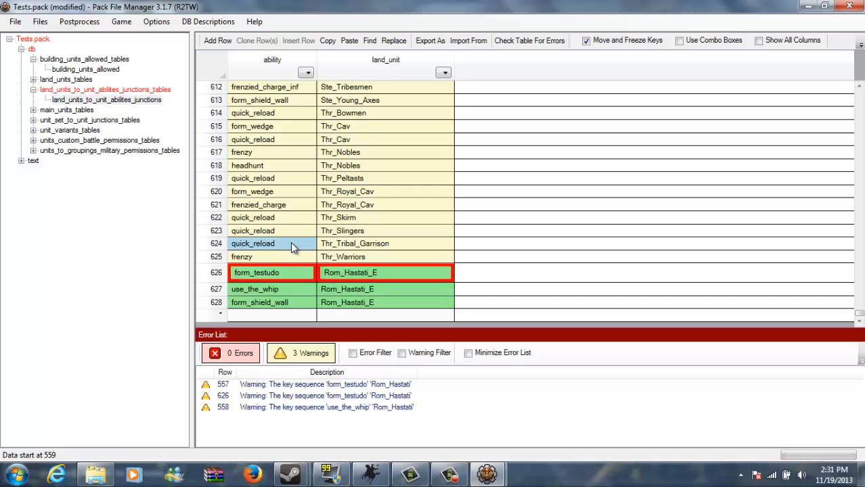
left_click(398, 276)
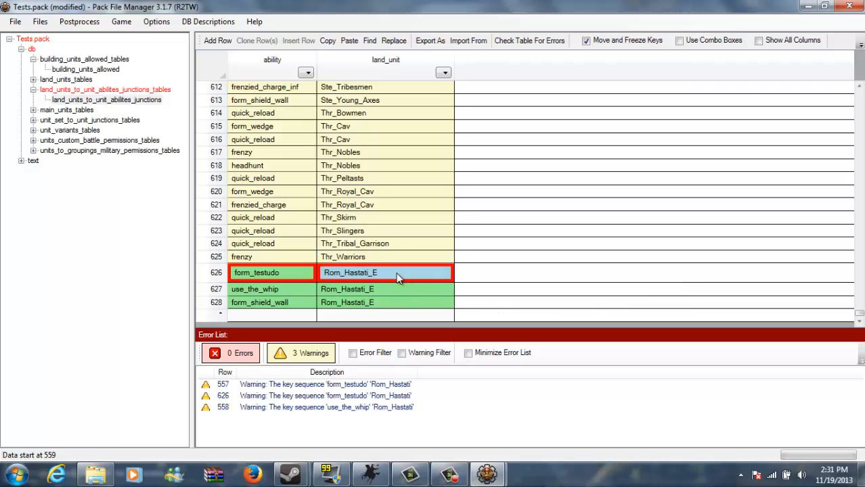
left_click(397, 274)
left_click(373, 290)
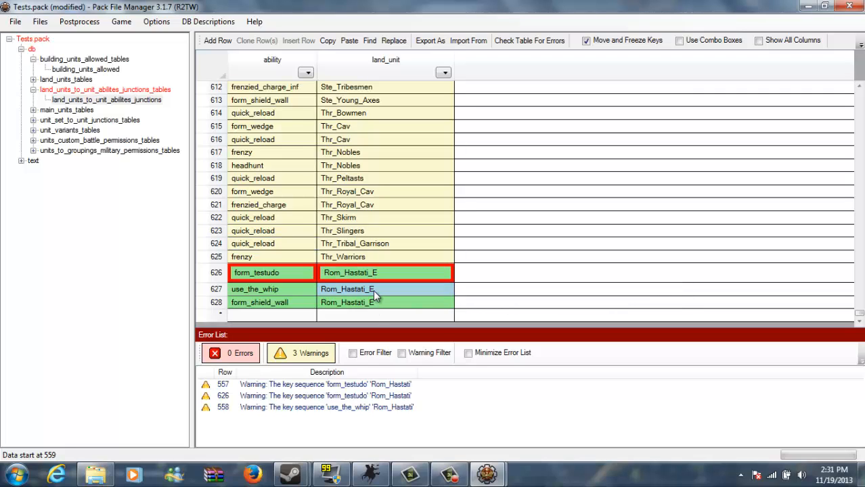
left_click(17, 22)
left_click(45, 98)
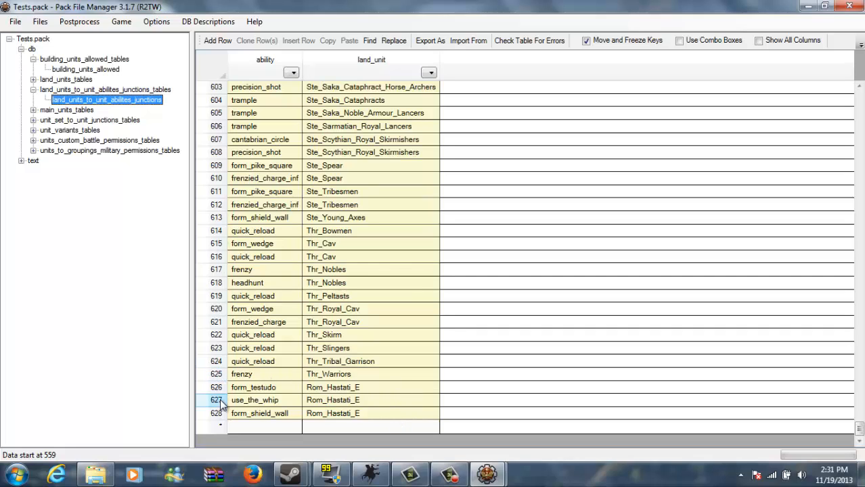
Step: Copy the land_unit name Rom_Hastati_E from the form_shield_wall row
left_click(41, 91)
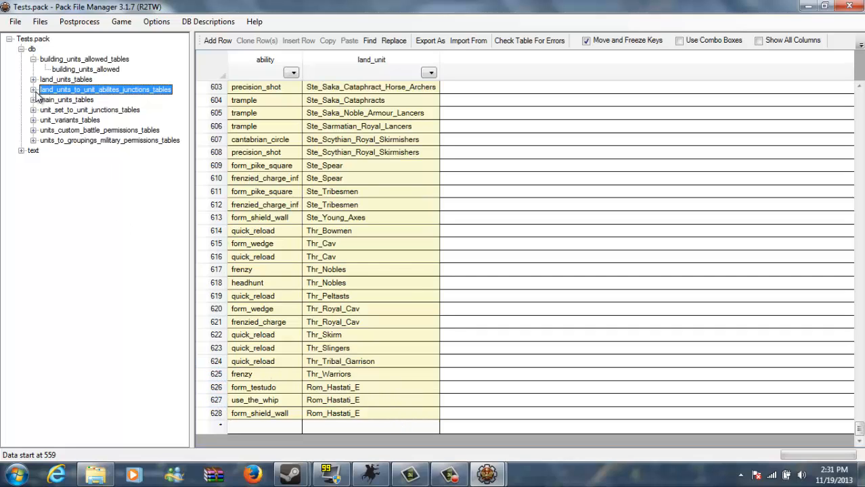
double_click(352, 412)
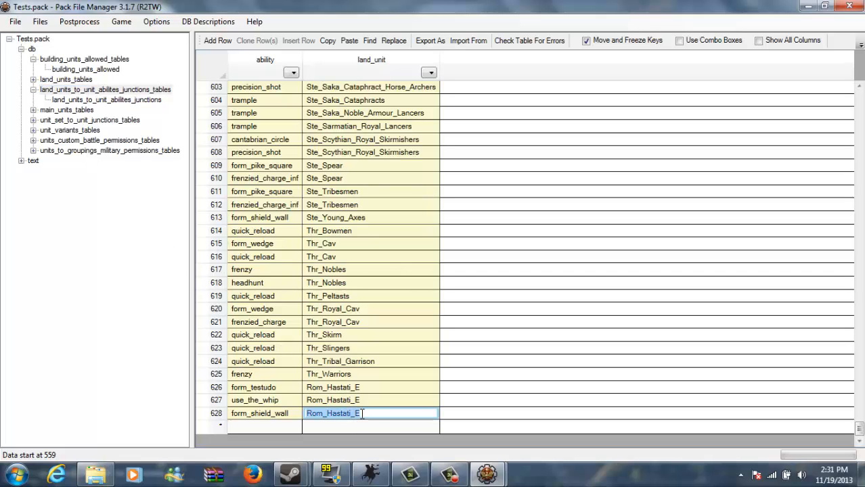
right_click(353, 412)
left_click(380, 386)
Step: Open the main_units table and save the pack
left_click(32, 110)
left_click(62, 119)
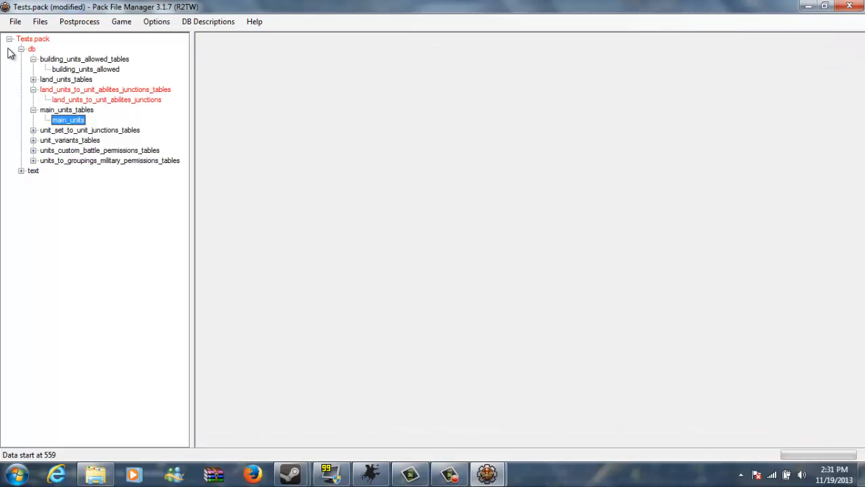
left_click(15, 23)
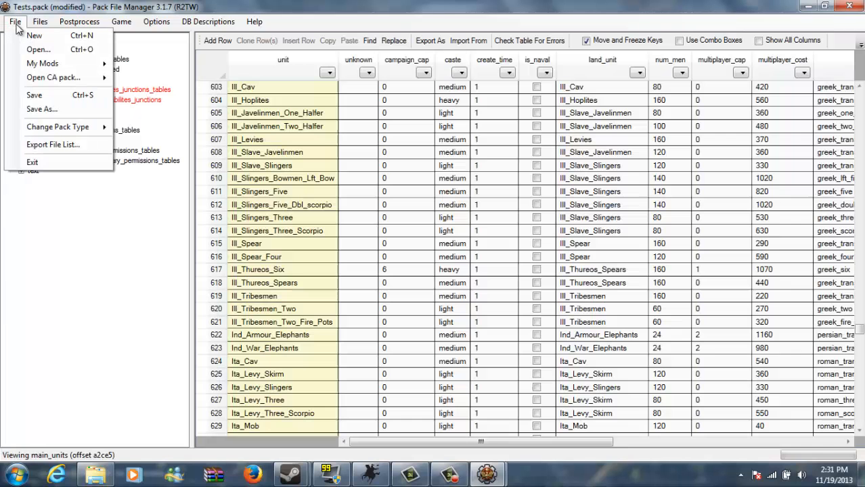
left_click(33, 96)
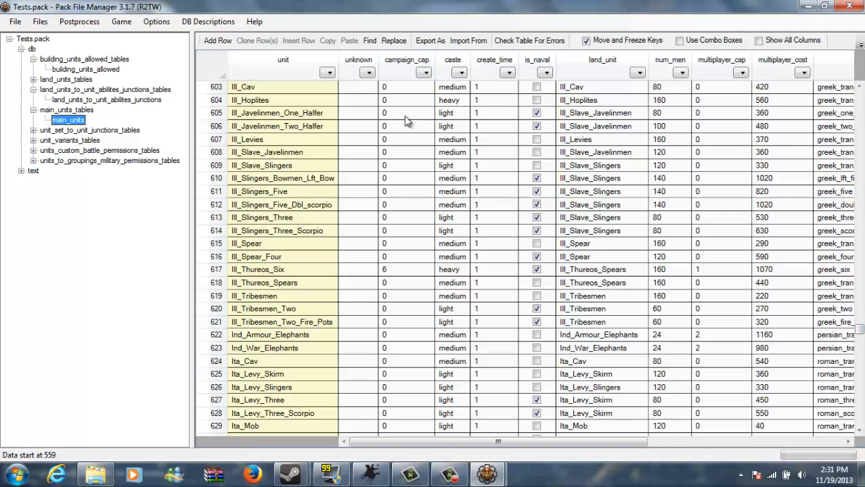
Step: Filter the unit column of main_units by Rom_Hastati and clone the Rom_Hastati row
left_click(328, 73)
left_click_drag(455, 99, 455, 222)
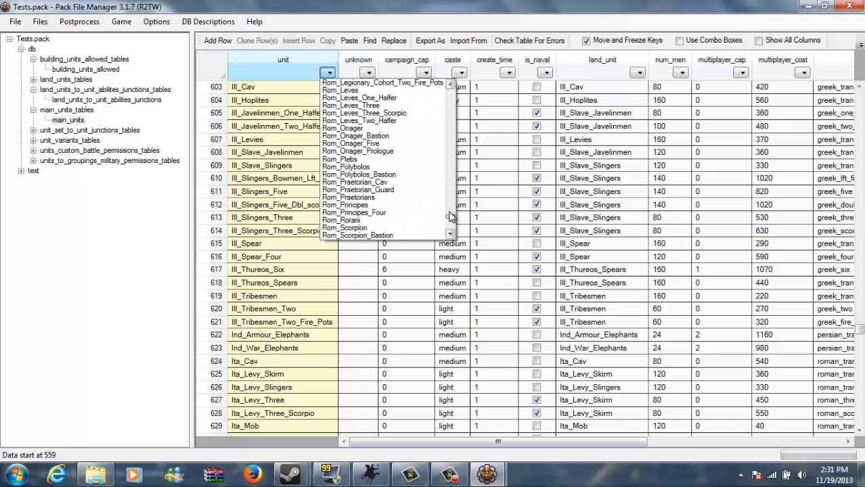
scroll(379, 128, "up", 5)
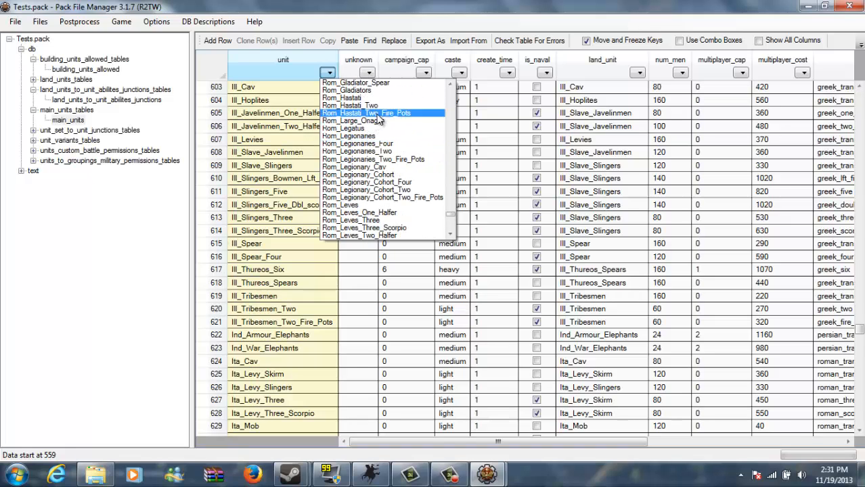
left_click(375, 98)
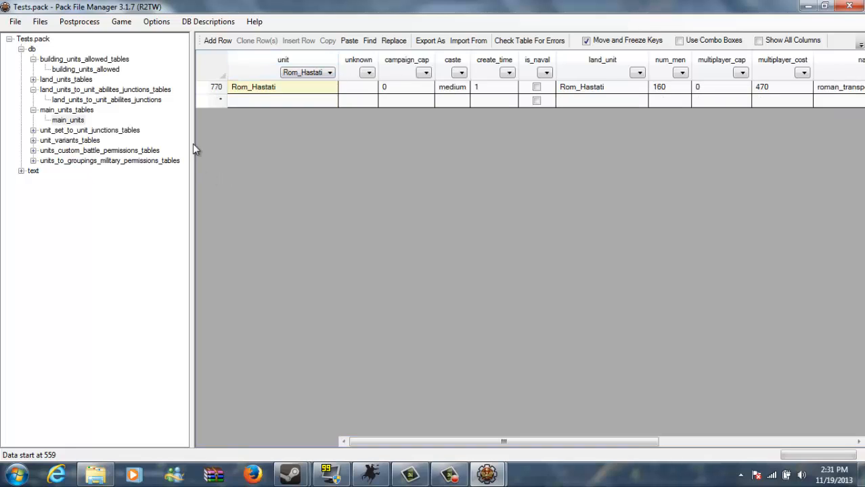
left_click(211, 89)
left_click(256, 41)
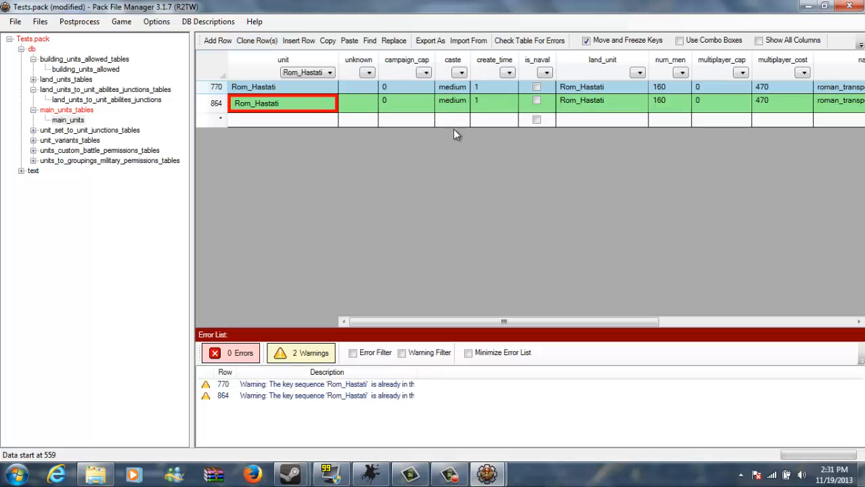
Step: Set both the unit and land_unit of the cloned row to Rom_Hastati_E
left_click(299, 103)
right_click(263, 105)
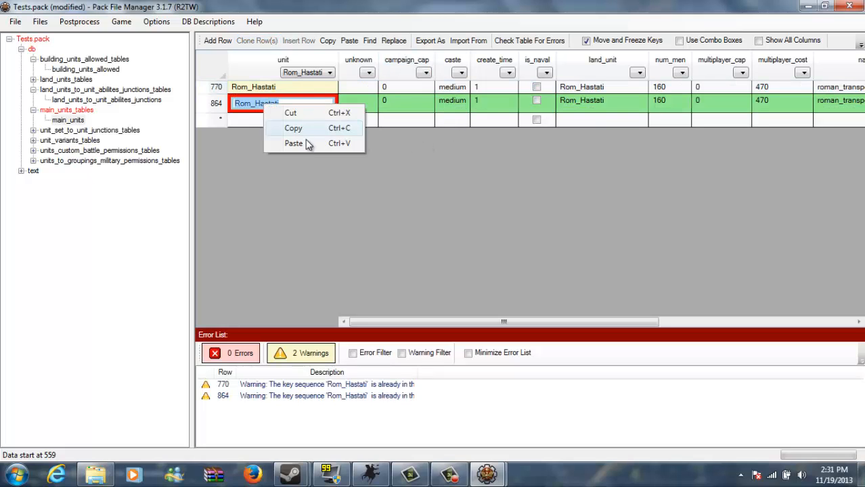
left_click(307, 144)
left_click(606, 105)
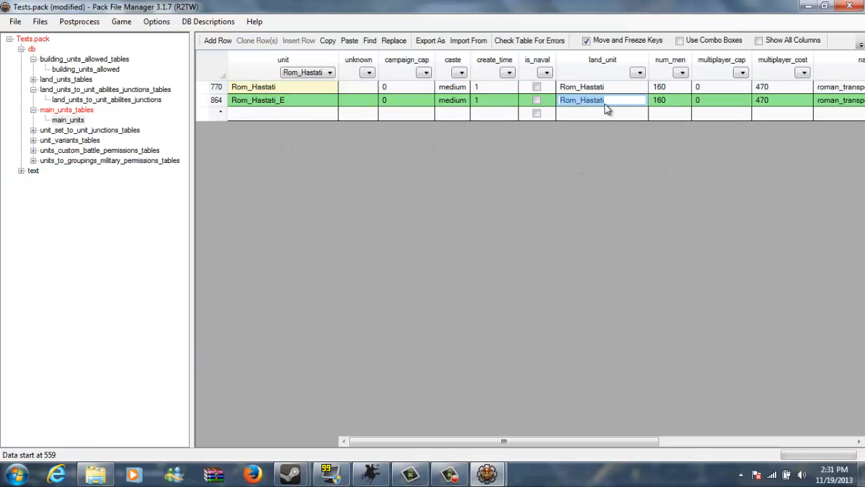
right_click(591, 103)
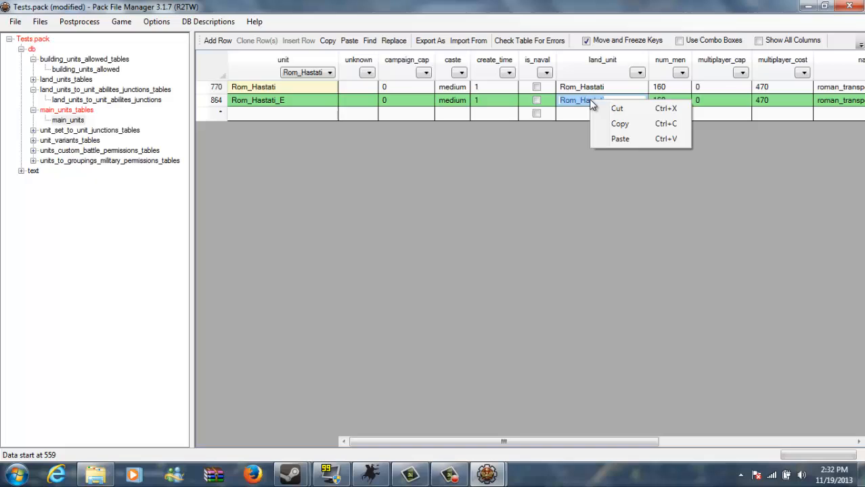
left_click(621, 139)
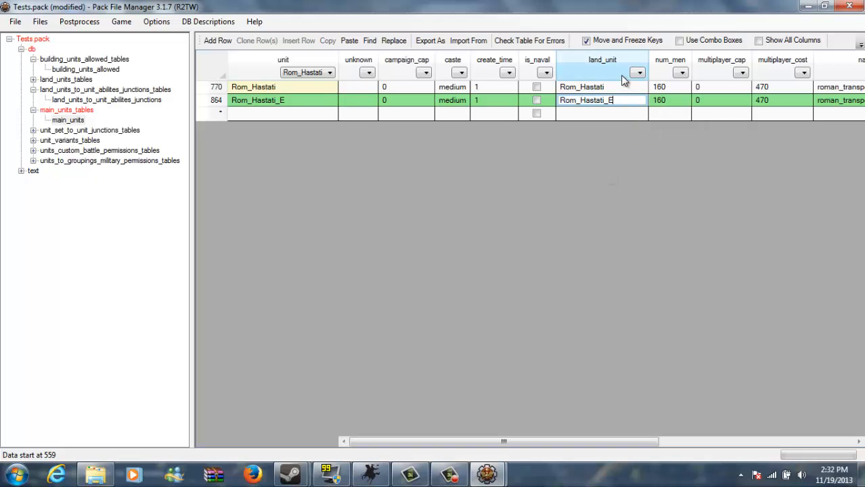
Step: Set num_men to 80 and campaign_cap to 5 for Rom_Hastati_E
left_click(669, 106)
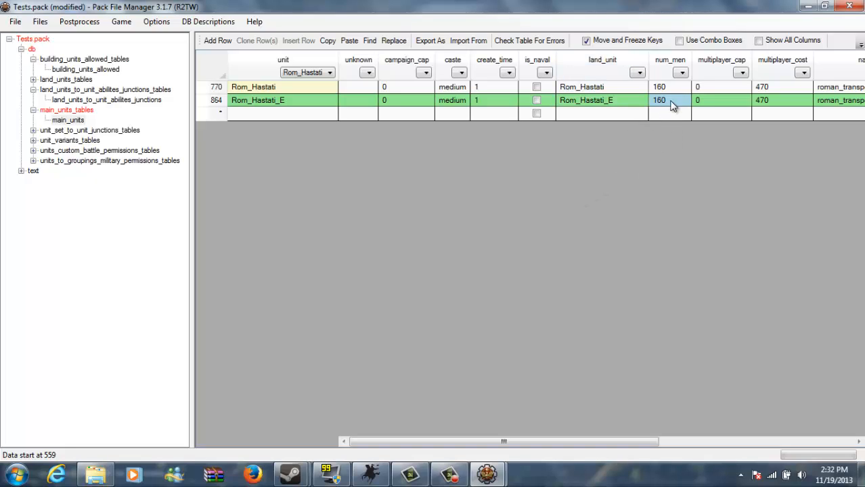
left_click(671, 100)
left_click(501, 103)
double_click(394, 101)
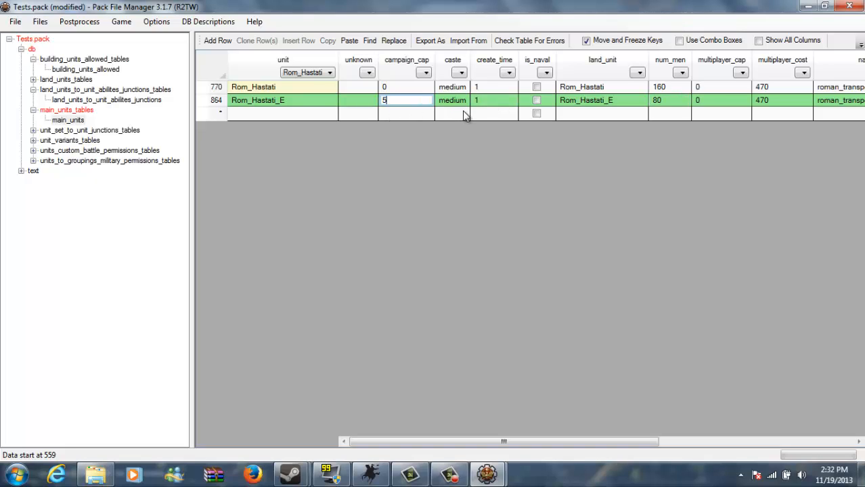
left_click(607, 104)
Step: Set the multiplayer_cost of Rom_Hastati_E to 820
left_click_drag(554, 440, 609, 452)
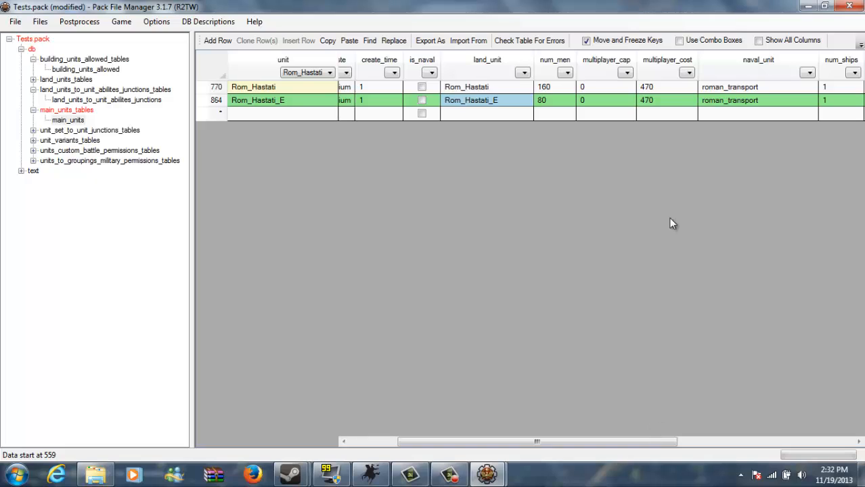
double_click(662, 101)
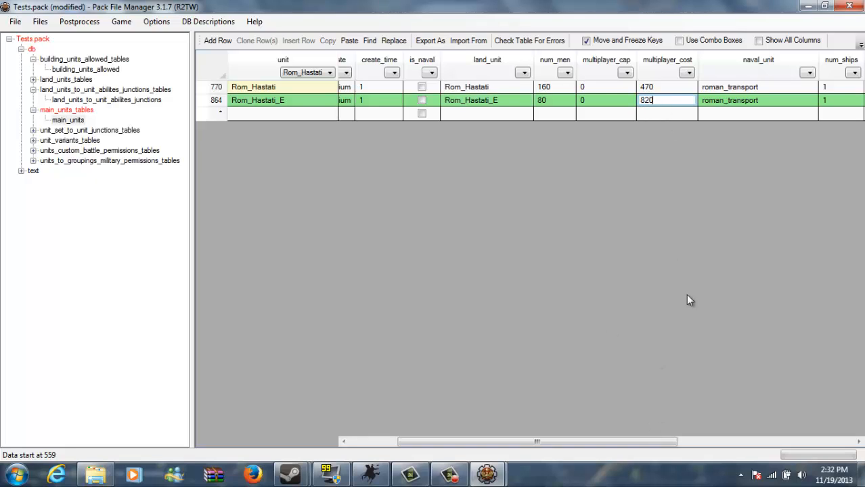
left_click(752, 101)
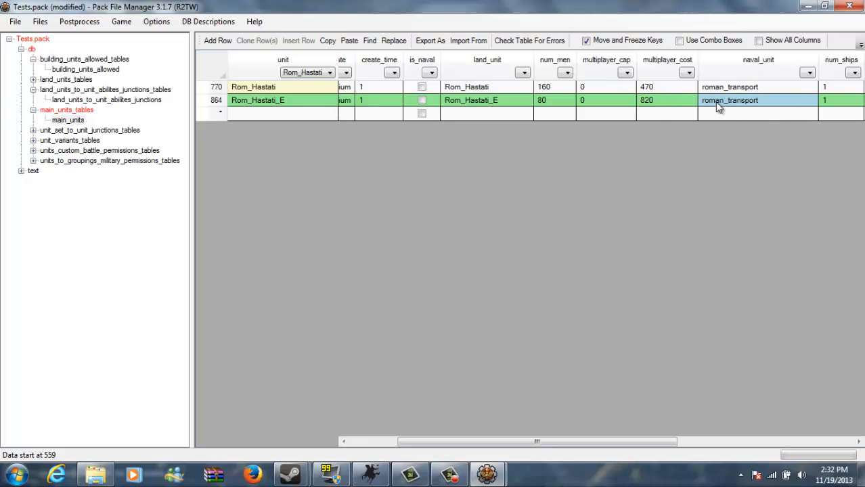
Step: Examine the naval_unit values available in the main_units table
left_click_drag(646, 444, 720, 443)
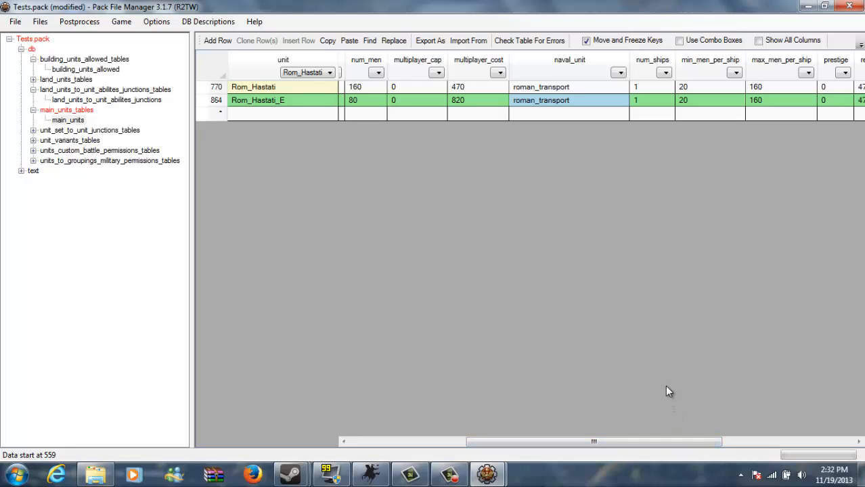
left_click(619, 73)
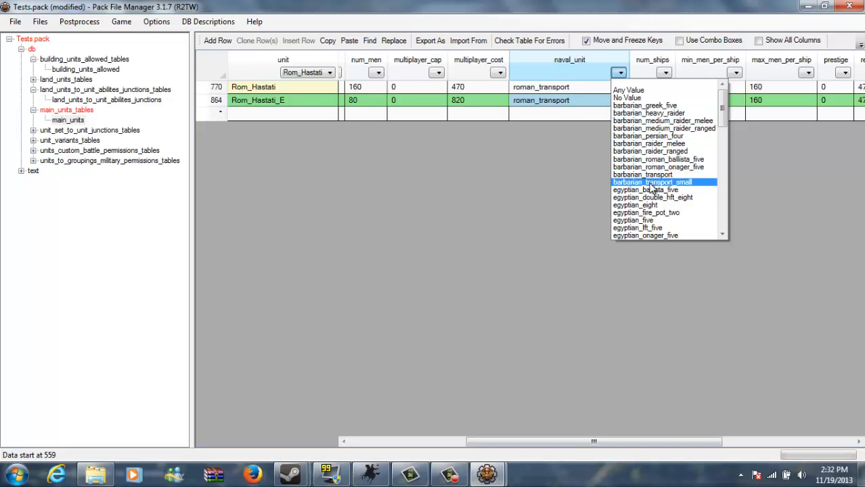
left_click(582, 147)
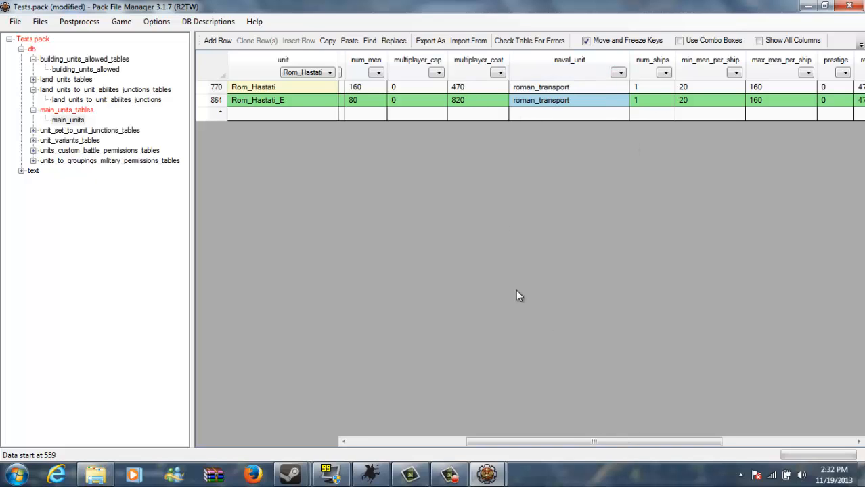
Step: Set the max_men_per_ship of Rom_Hastati_E to 80
left_click_drag(575, 436, 635, 438)
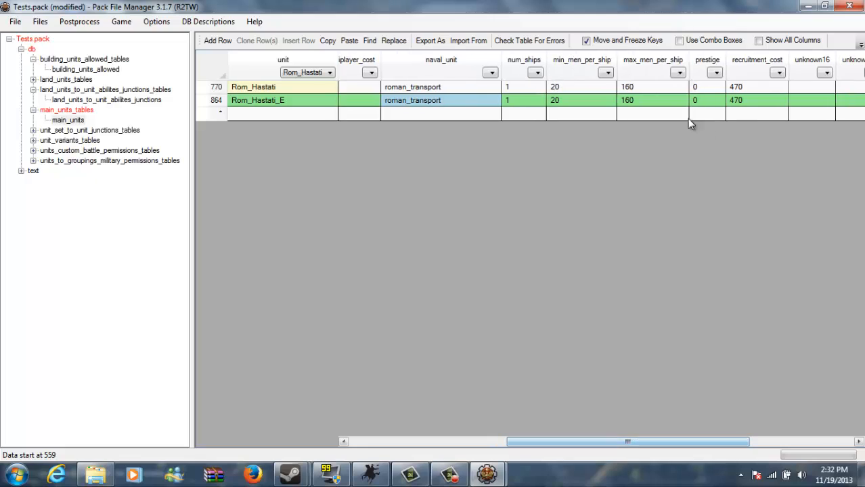
double_click(653, 100)
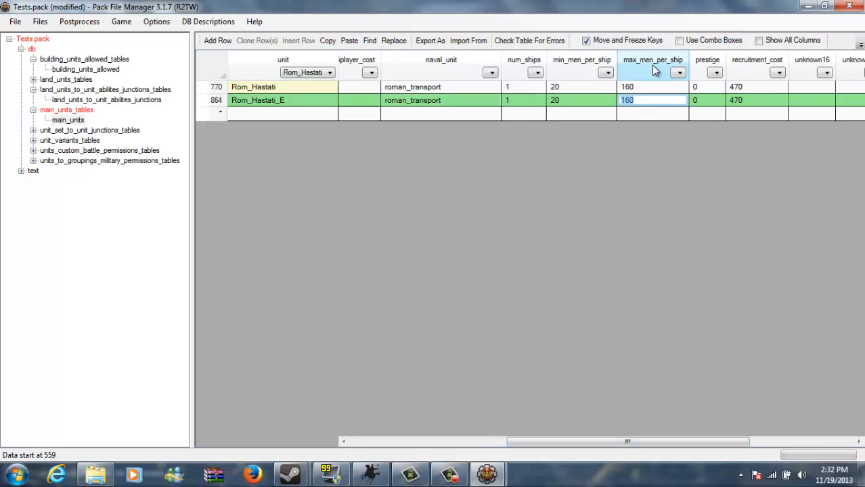
type("80")
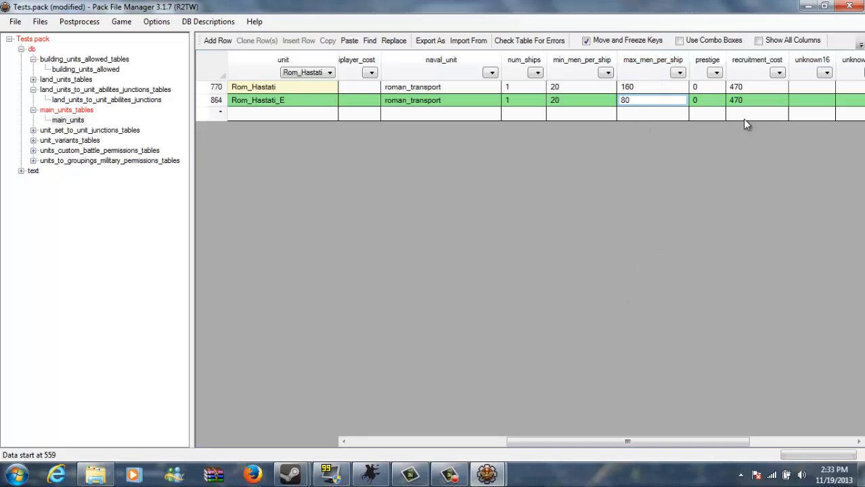
Step: Set the recruitment_cost of Rom_Hastati_E to 820
left_click(750, 98)
left_click(750, 98)
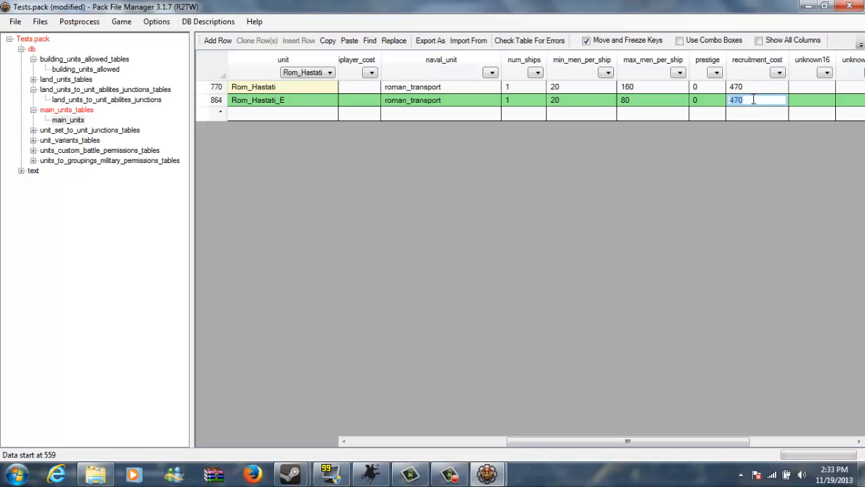
left_click_drag(653, 441, 670, 461)
type("820")
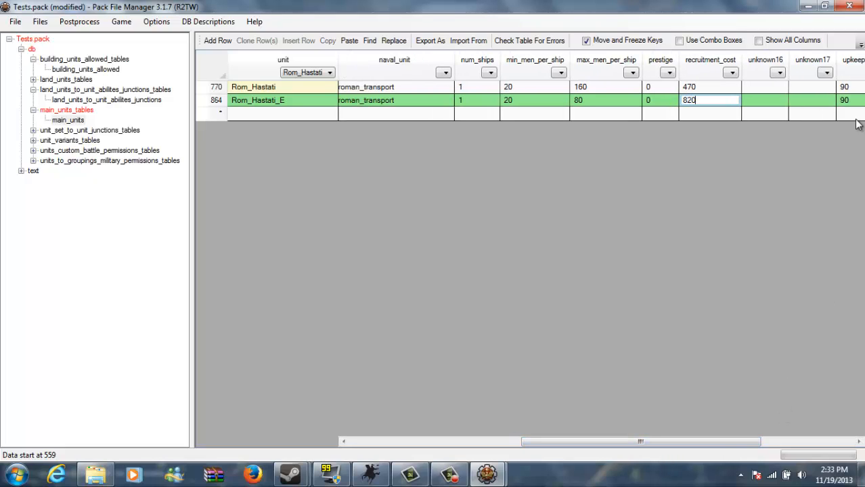
left_click(824, 100)
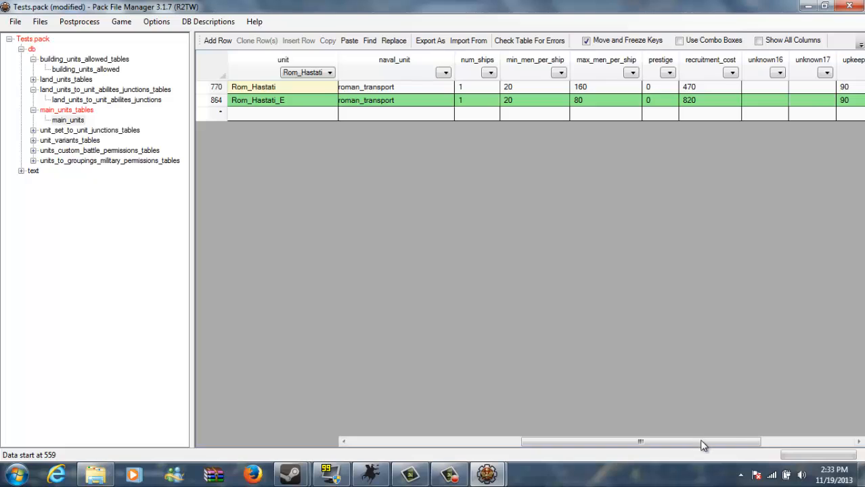
Step: Set the upkeep_cost of Rom_Hastati_E to 5
left_click_drag(703, 446, 738, 445)
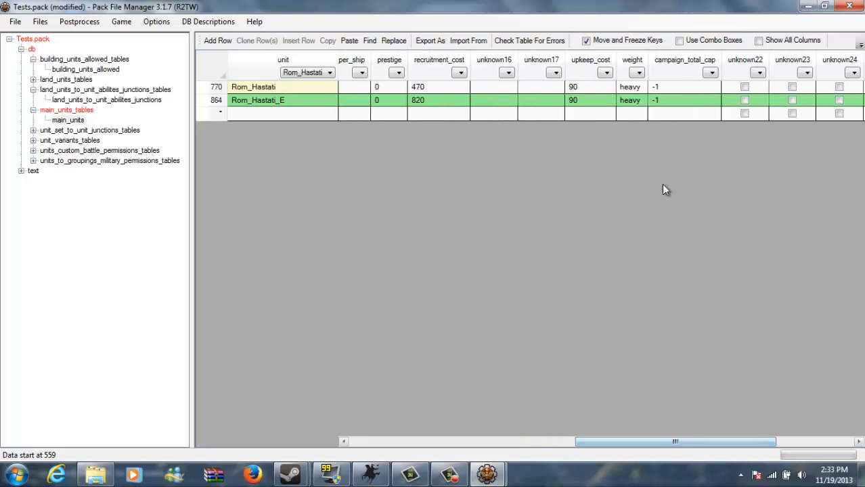
left_click(585, 99)
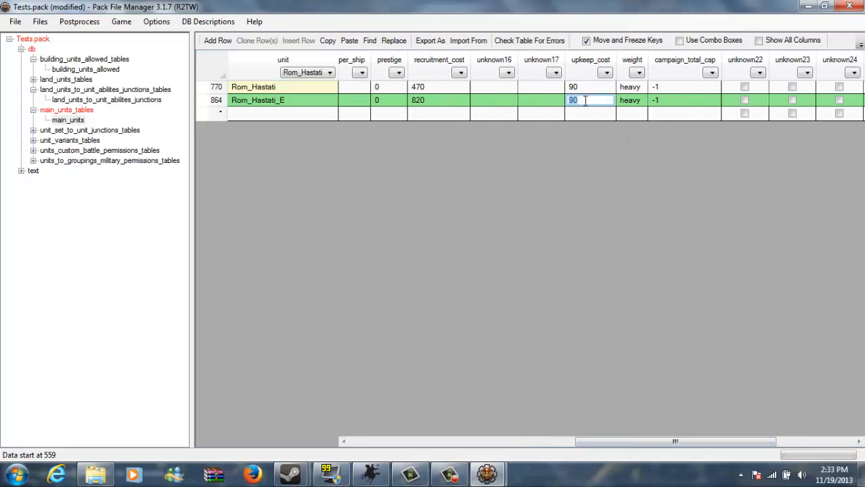
type("5")
left_click(703, 102)
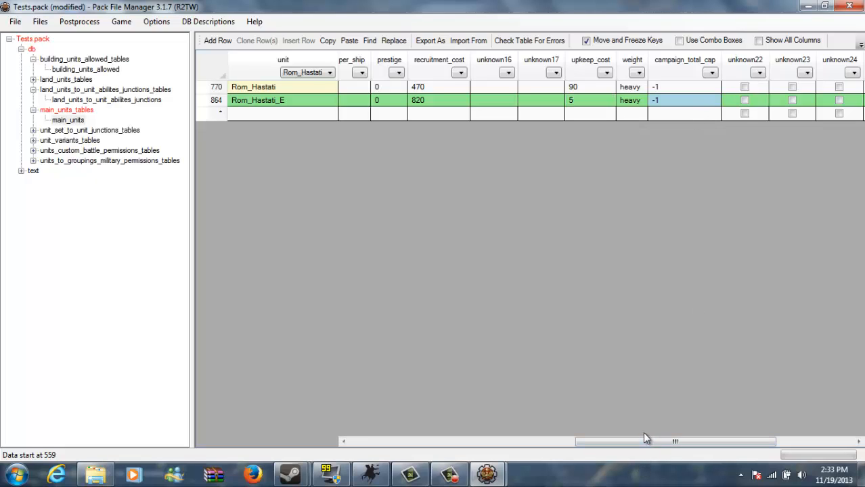
Step: Review the remaining main_units columns for Rom_Hastati_E and the available audio_language values
left_click_drag(652, 443, 662, 446)
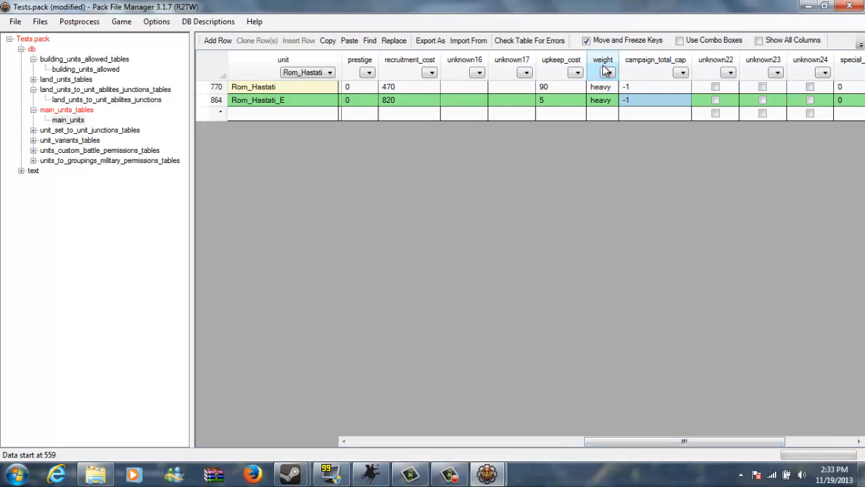
left_click_drag(649, 445, 761, 447)
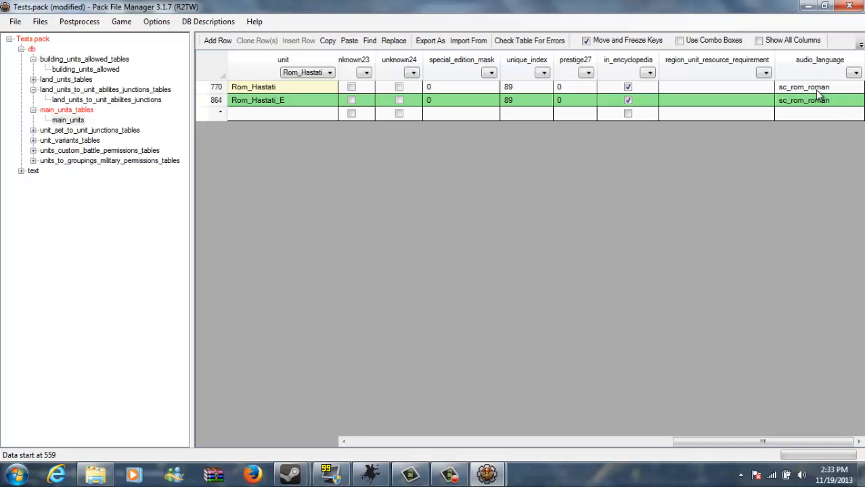
left_click(855, 74)
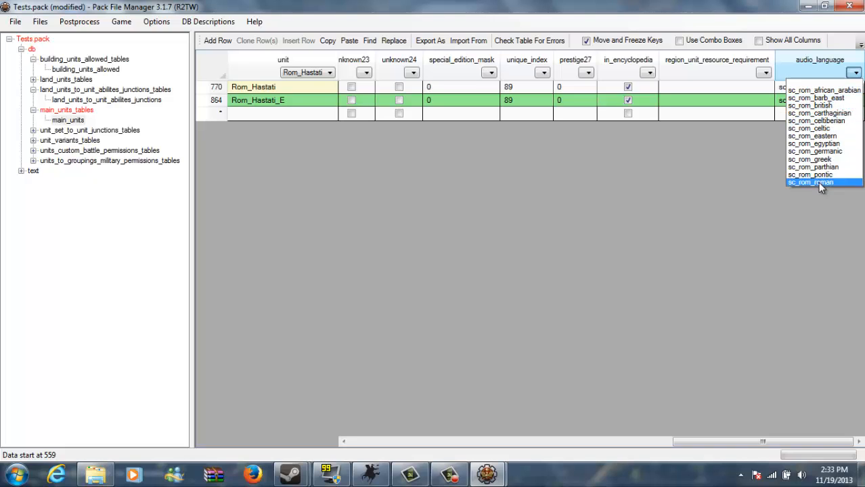
left_click(772, 261)
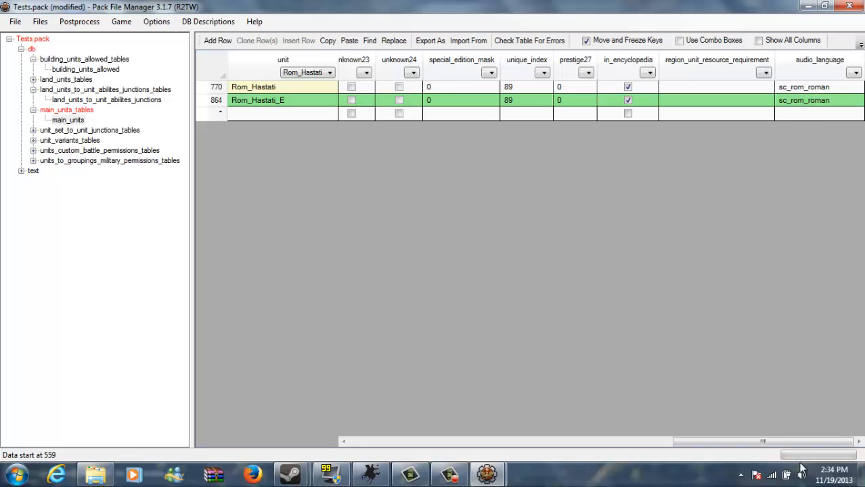
Step: Save the Tests.pack file with the edited main_units table
left_click_drag(780, 442, 419, 444)
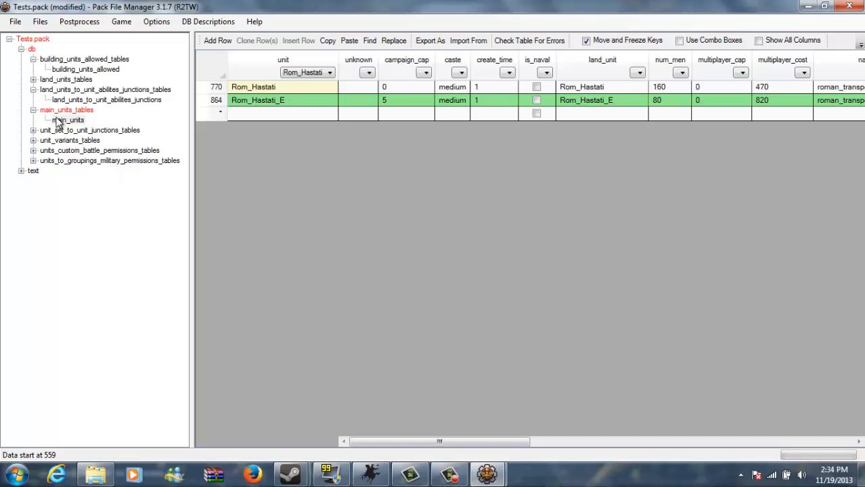
left_click(15, 22)
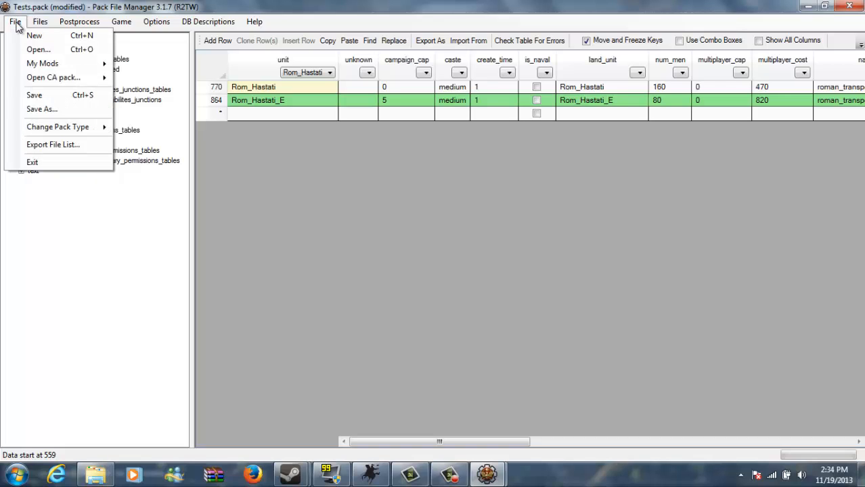
left_click(61, 99)
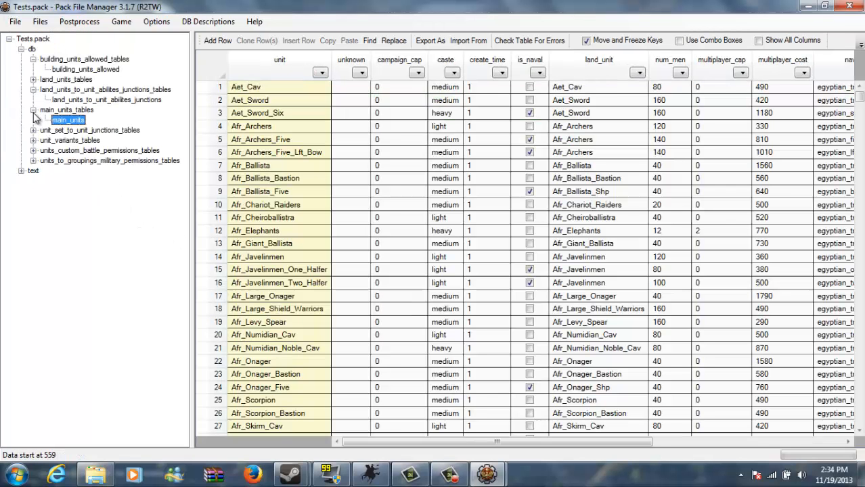
Step: Collapse the expanded table folders and open the unit_set_to_unit_junctions table
left_click(32, 109)
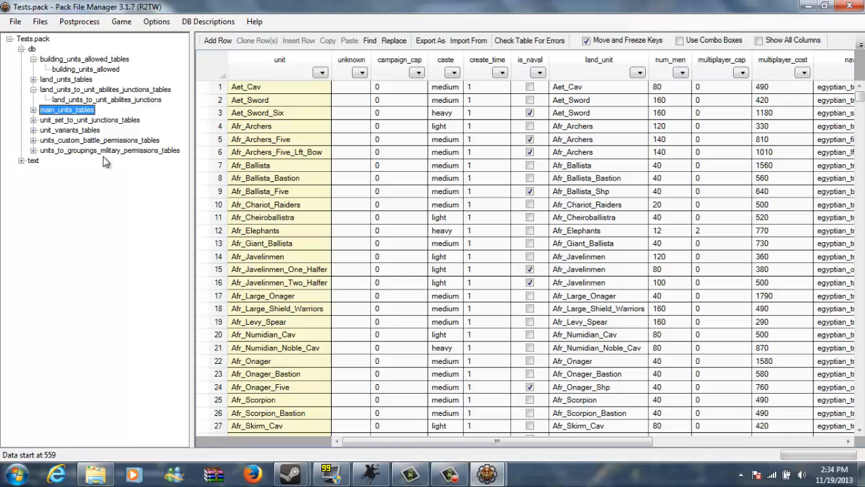
left_click(33, 89)
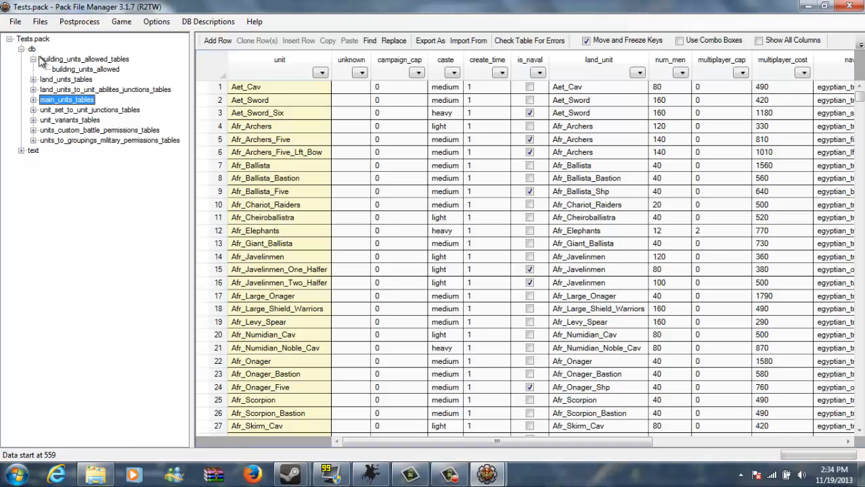
left_click(32, 59)
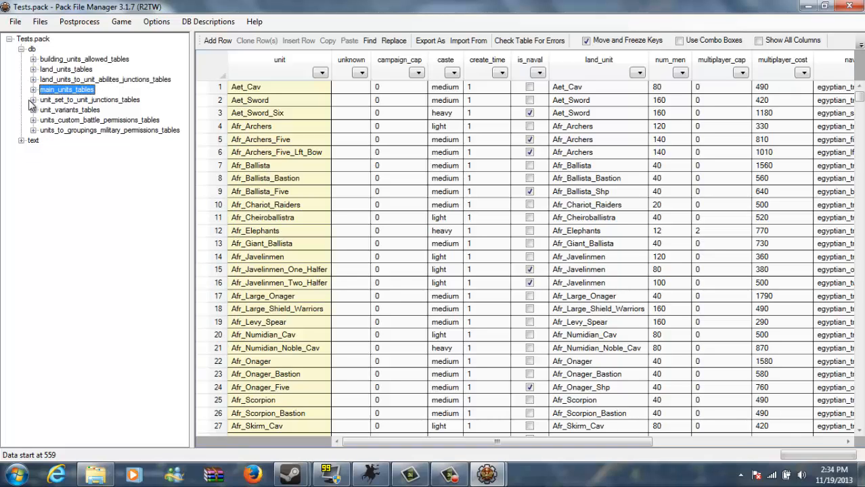
left_click(33, 99)
left_click(59, 110)
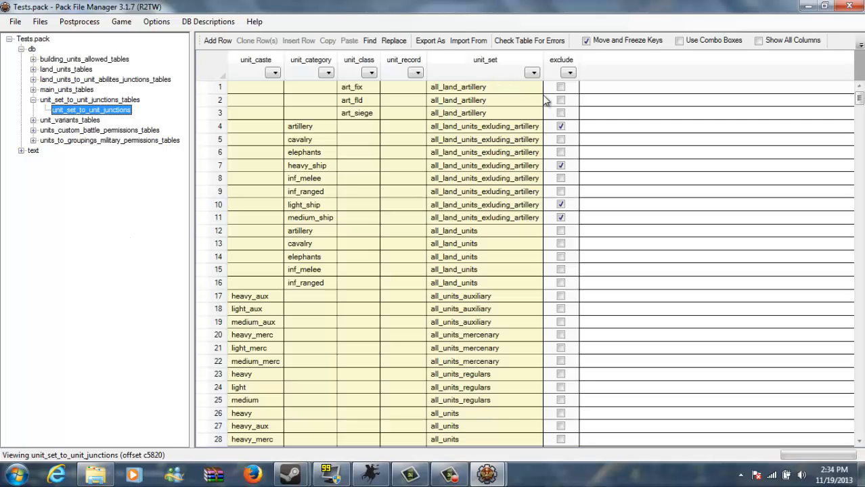
Step: Filter the unit_set column of unit_set_to_unit_junctions to infantry_units_roman
left_click(534, 73)
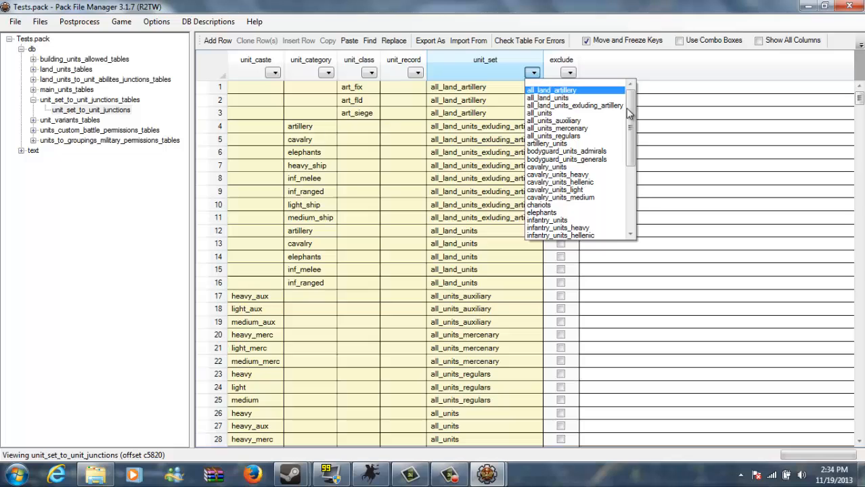
left_click_drag(633, 138, 629, 119)
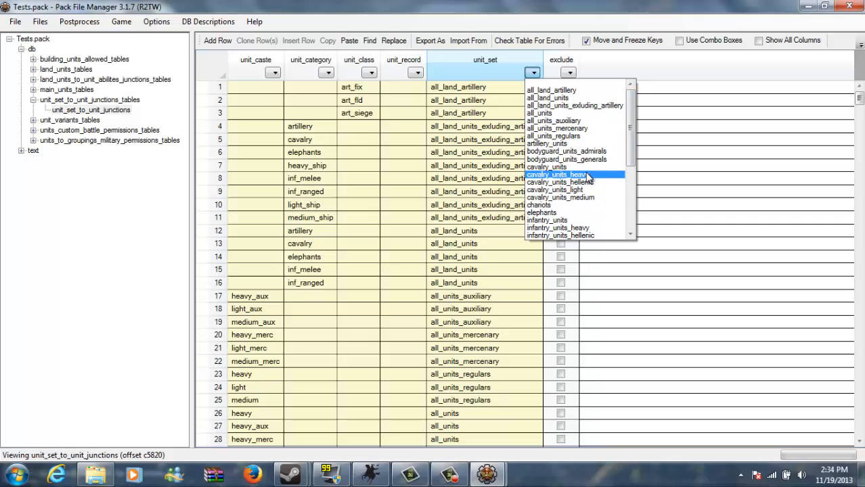
scroll(583, 182, "down", 1)
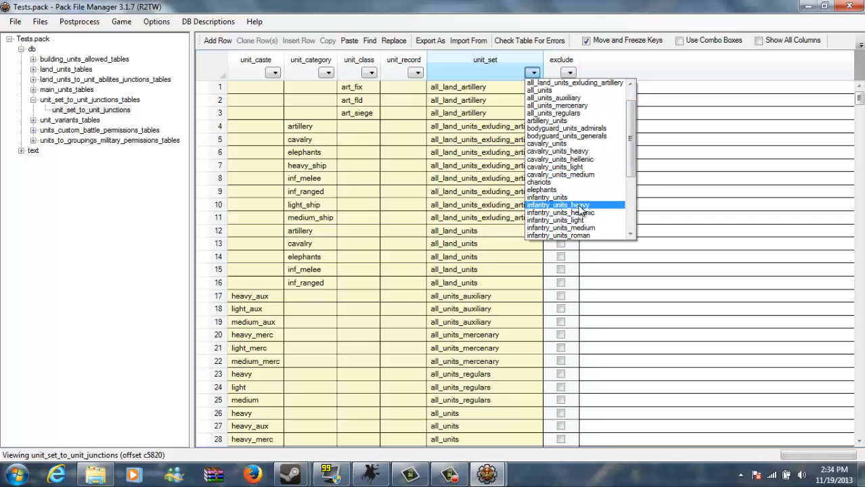
scroll(583, 215, "down", 1)
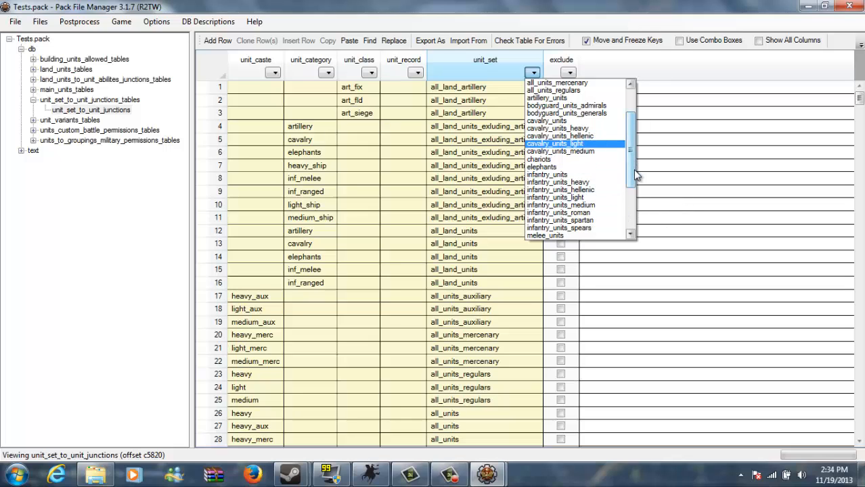
scroll(635, 162, "down", 2)
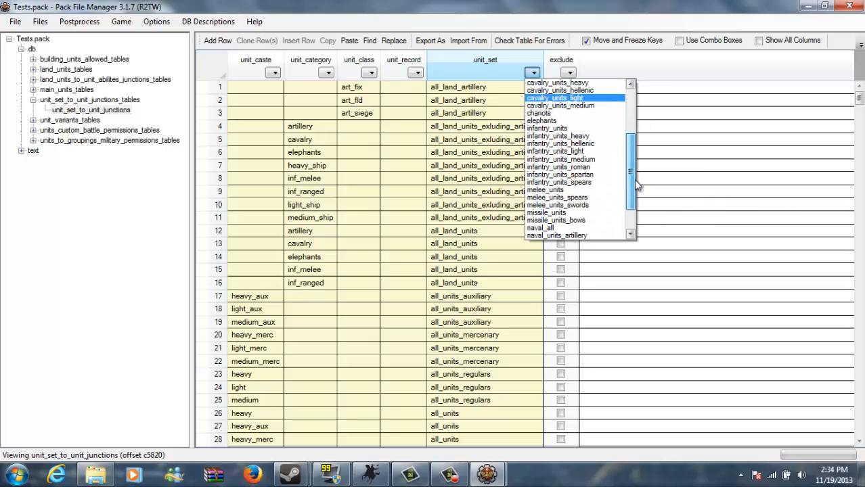
left_click(583, 168)
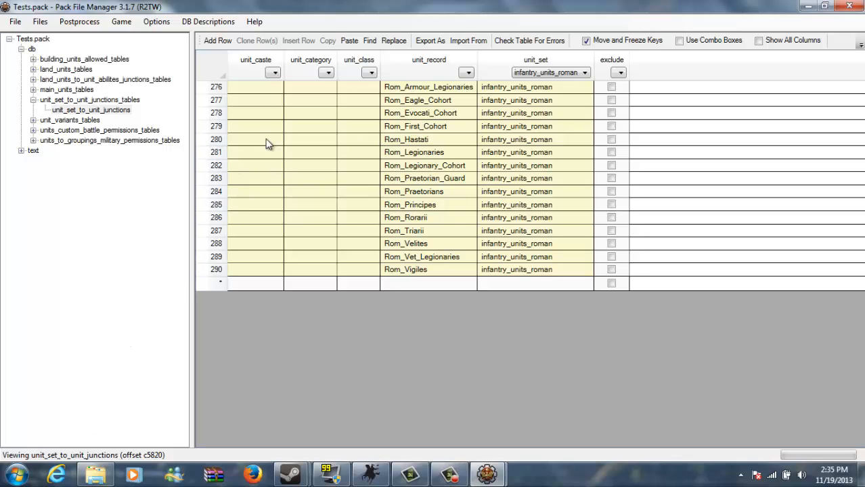
Step: Clone the Rom_Hastati row of infantry_units_roman and change the copy's unit_record to Rom_Hastati_E
left_click(216, 139)
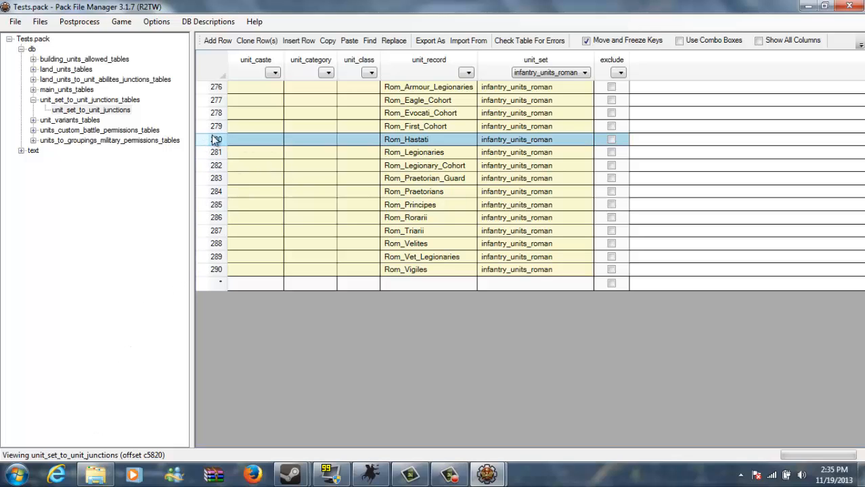
left_click(256, 40)
double_click(436, 290)
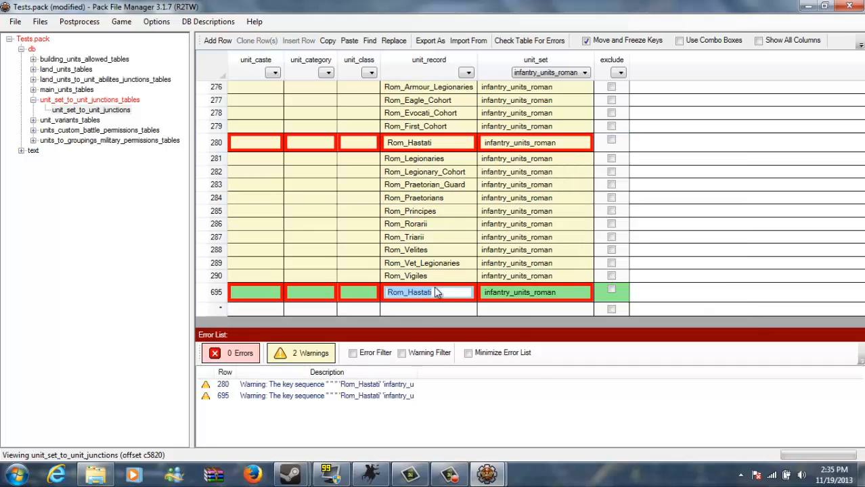
right_click(417, 293)
left_click(446, 334)
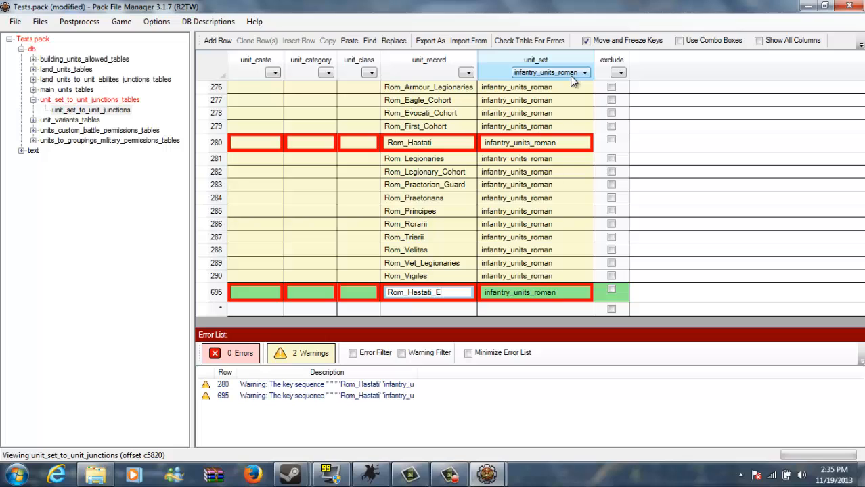
Step: Commit the new unit_record entry and save the pack with the updated unit_set_to_unit_junctions table
left_click(13, 22)
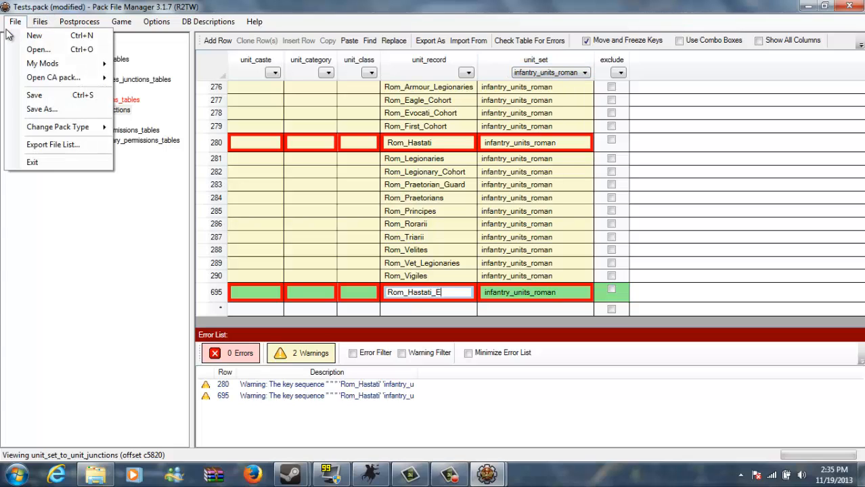
left_click(311, 143)
left_click(15, 21)
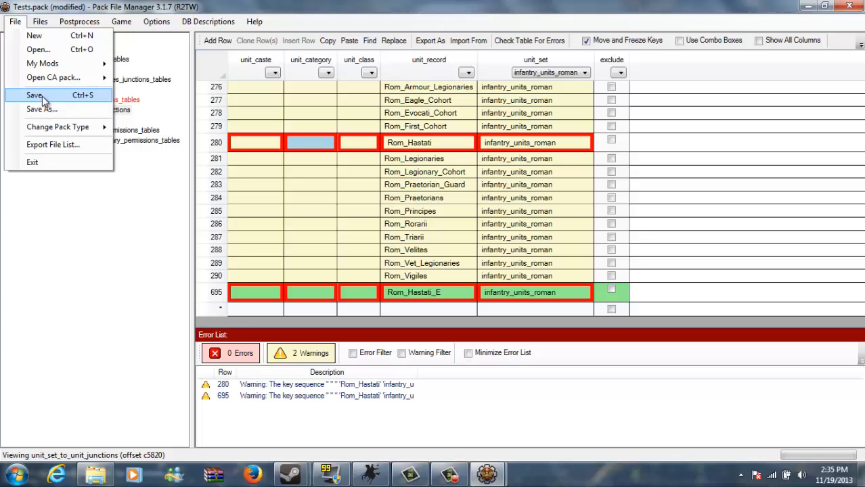
left_click(42, 96)
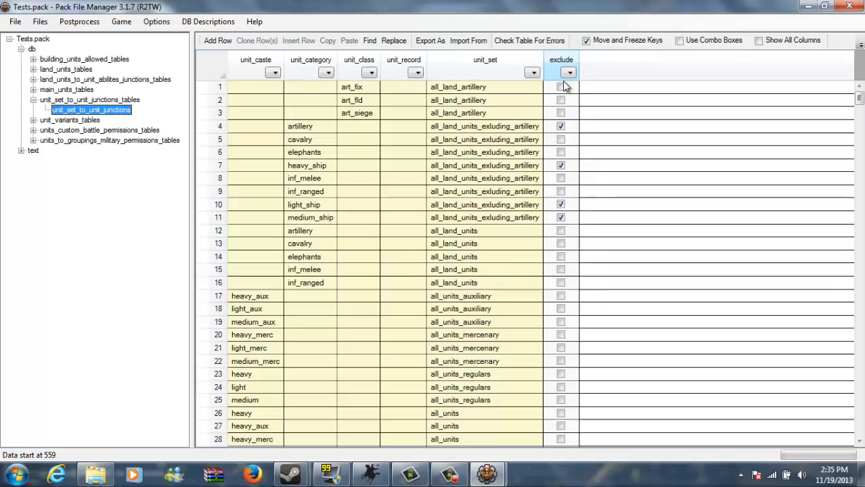
Step: Filter the unit_set column of unit_set_to_unit_junctions to melee_units_swords
left_click(533, 73)
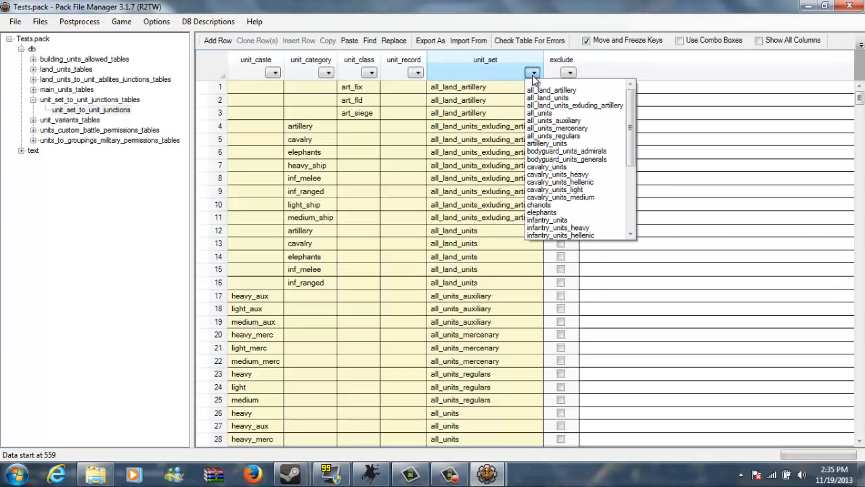
left_click(636, 161)
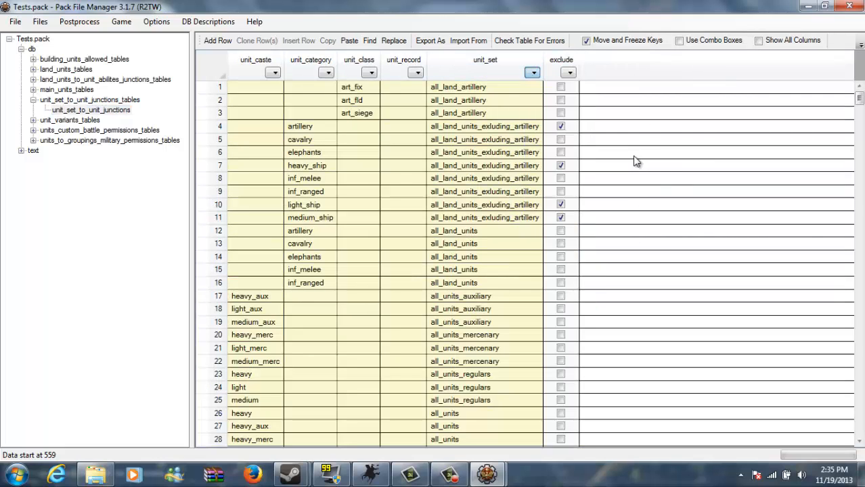
left_click(533, 72)
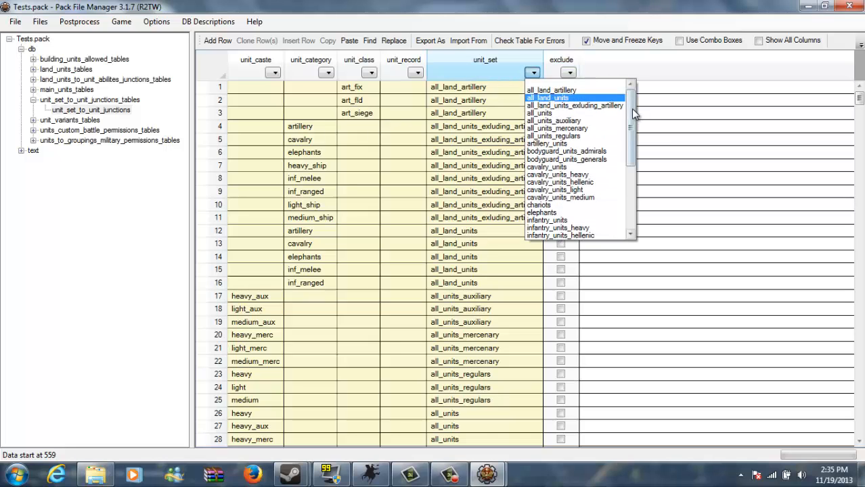
left_click_drag(631, 115, 629, 178)
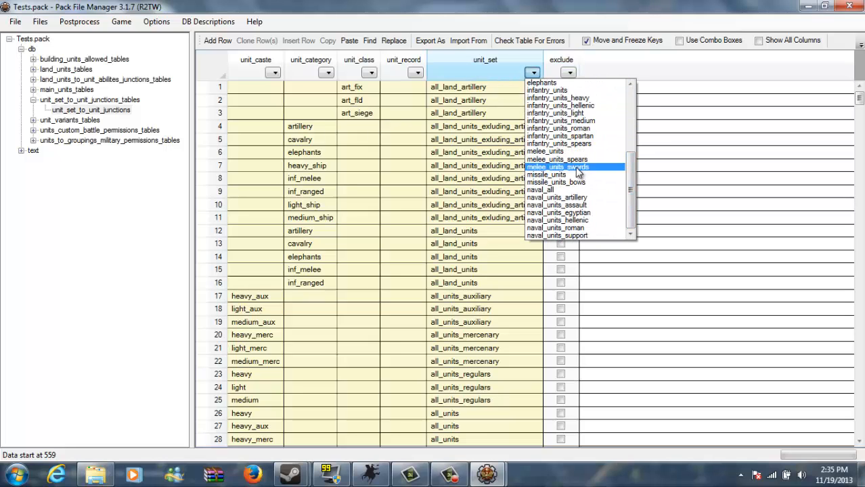
left_click(668, 185)
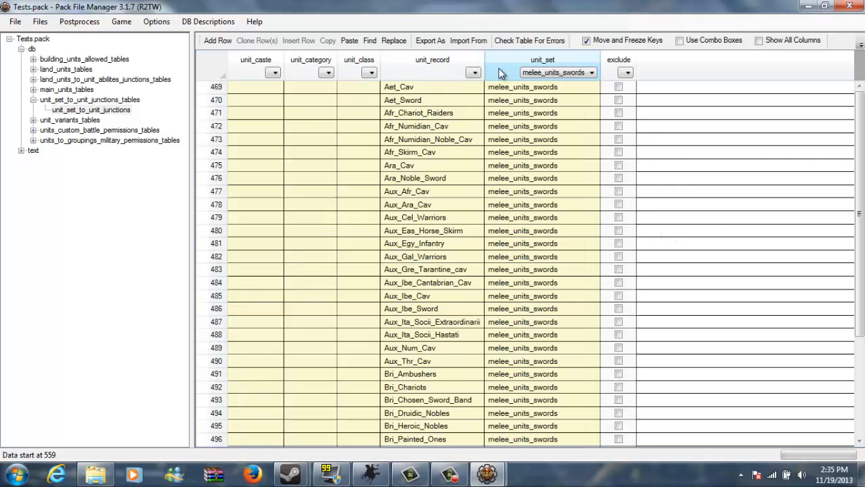
Step: Narrow the melee_units_swords rows to the Rom_Hastati unit_record
left_click(475, 76)
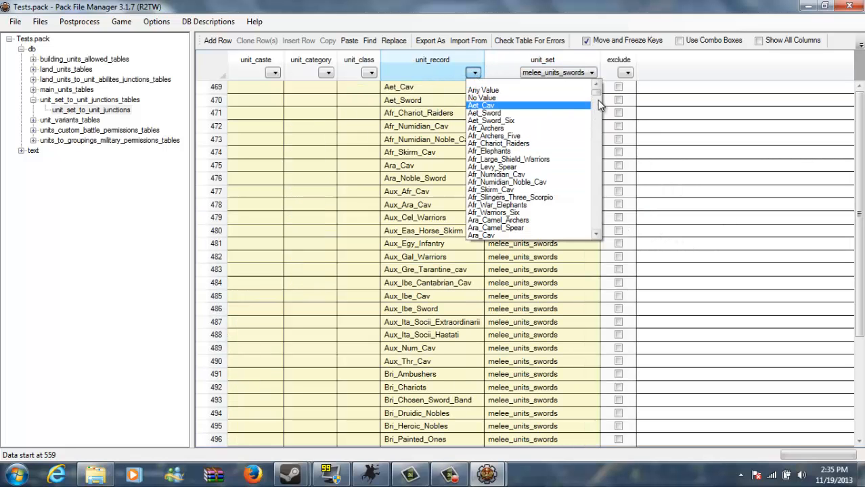
left_click_drag(597, 95, 611, 217)
scroll(524, 195, "down", 2)
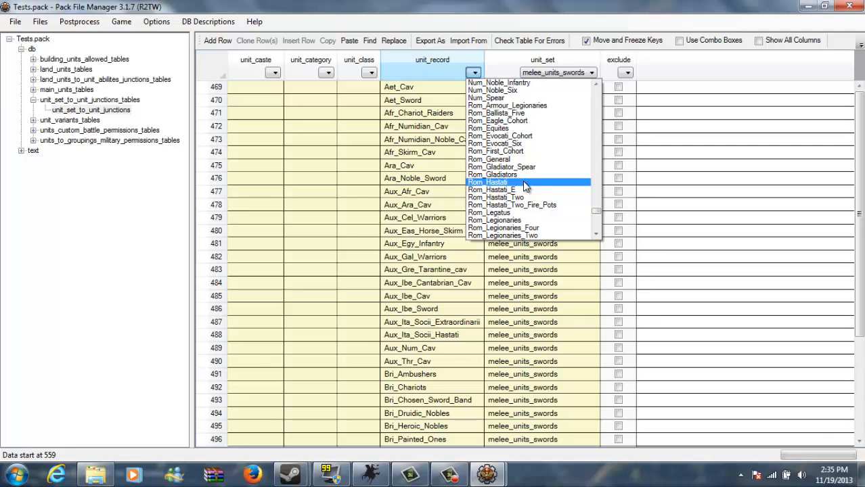
left_click(525, 185)
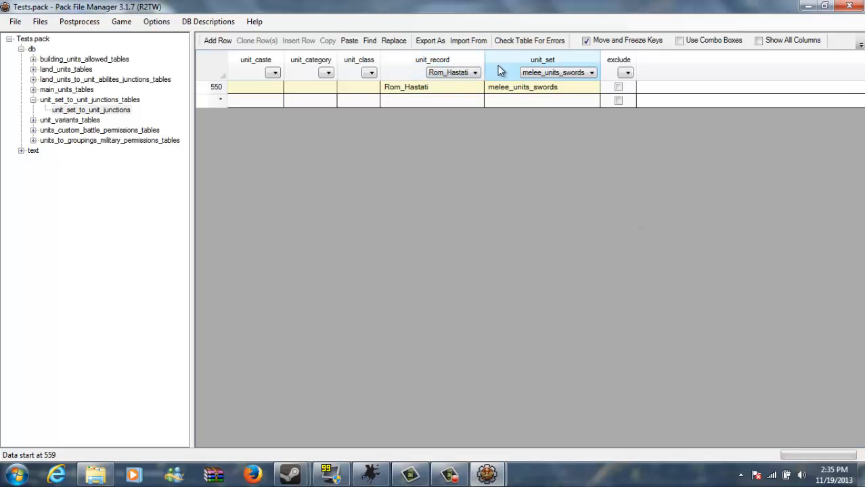
Step: Check the unit_set_to_unit_junctions table for Rom_Hastati_E records and return the unit_record filter to Rom_Hastati
left_click(473, 72)
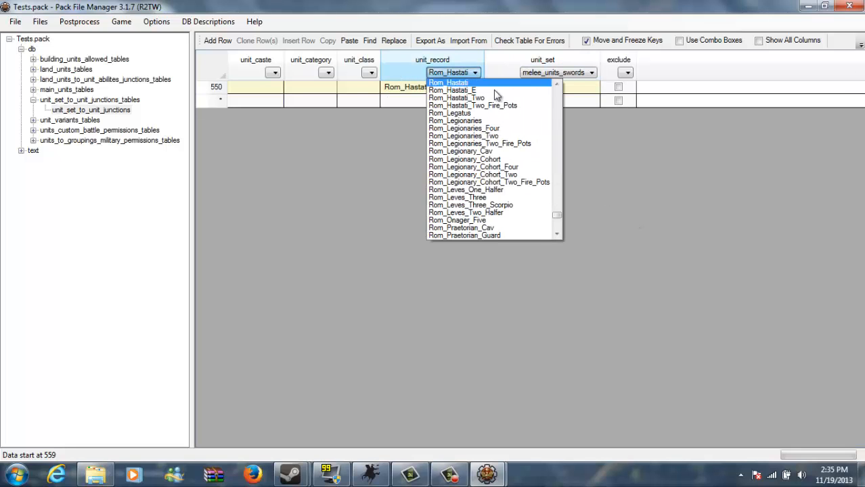
left_click(483, 97)
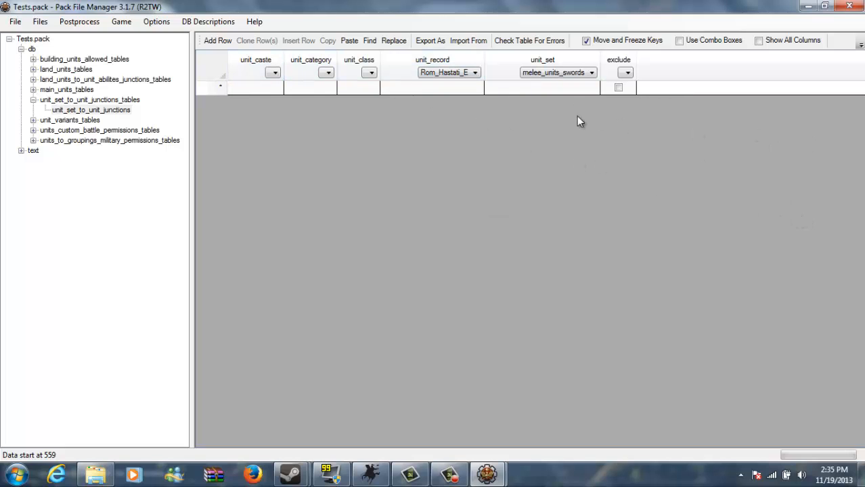
left_click(465, 73)
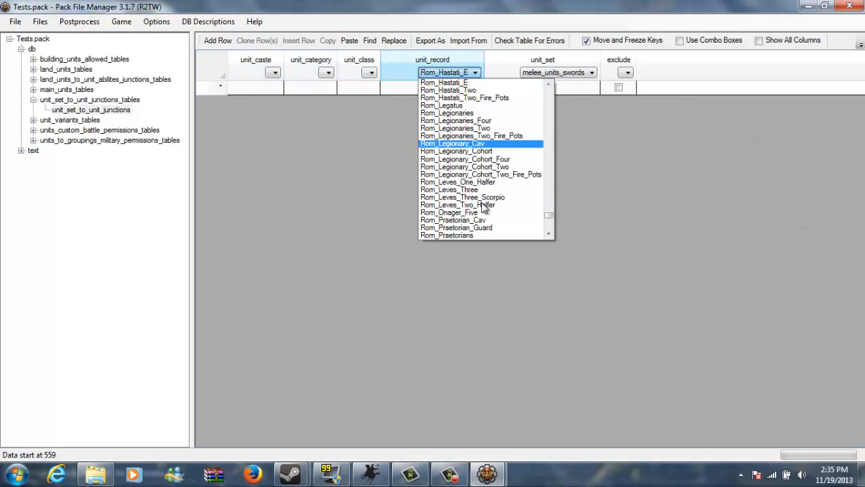
scroll(472, 104, "up", 1)
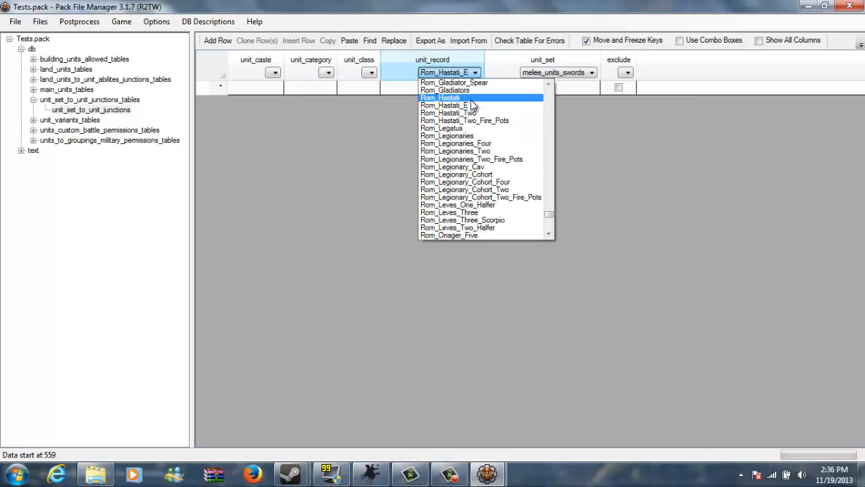
left_click(471, 100)
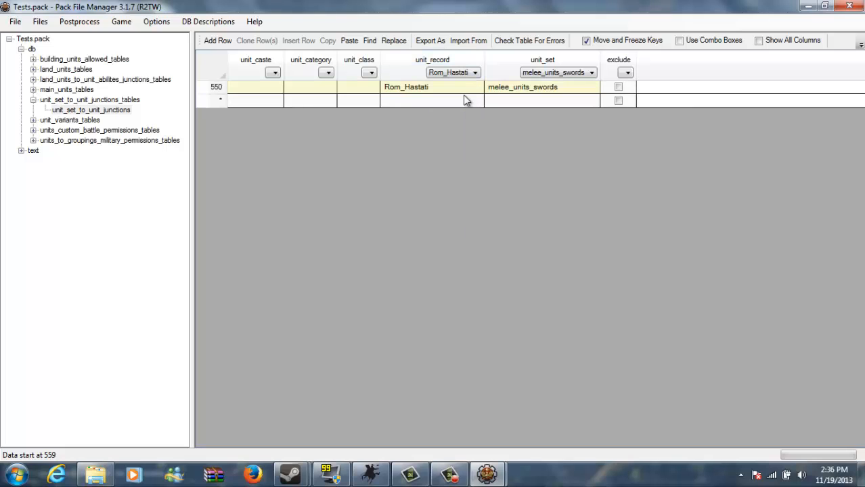
left_click(438, 90)
left_click(411, 95)
right_click(410, 96)
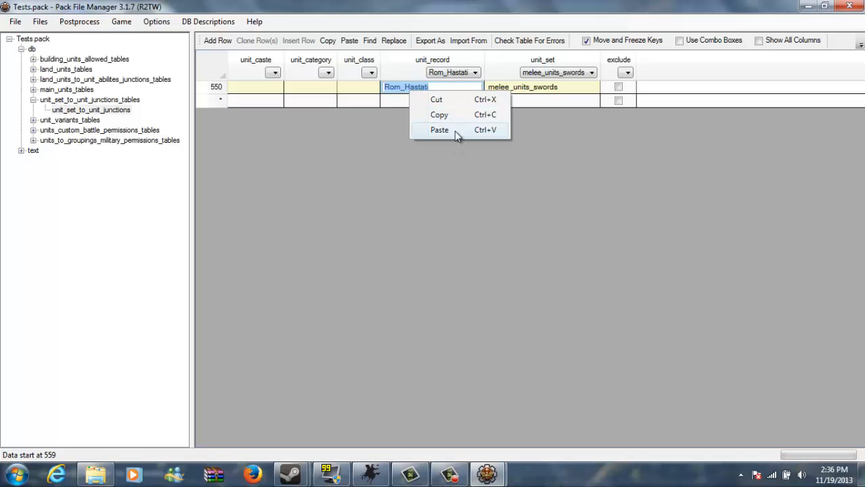
left_click(454, 130)
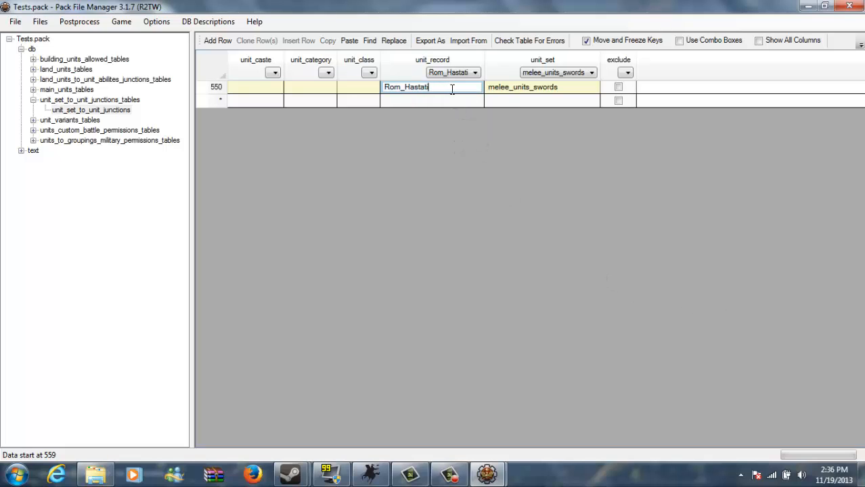
left_click(505, 89)
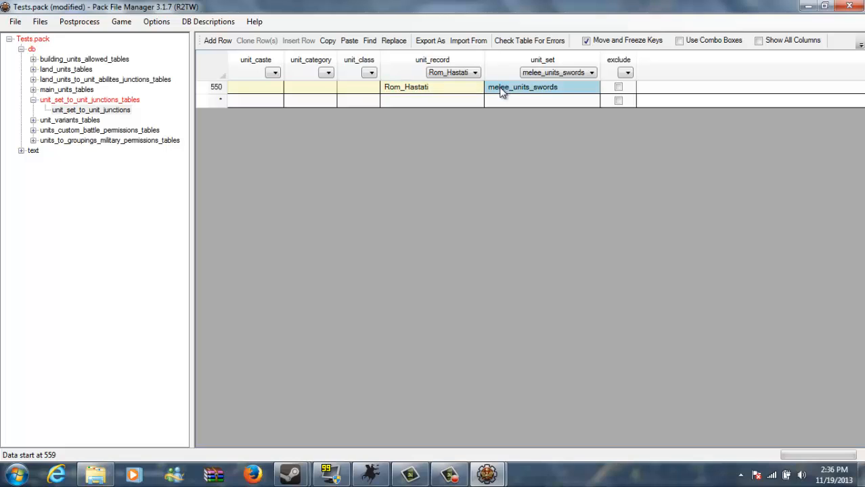
Step: Clone the Rom_Hastati row of the melee_units_swords set and set the copy's unit_record to Rom_Hastati_E
left_click(210, 88)
left_click(256, 41)
left_click(441, 110)
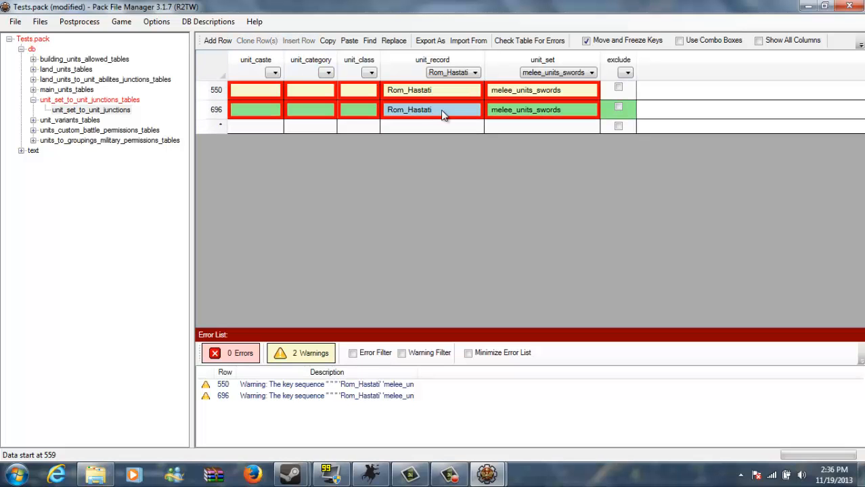
left_click(440, 109)
right_click(422, 111)
left_click(457, 155)
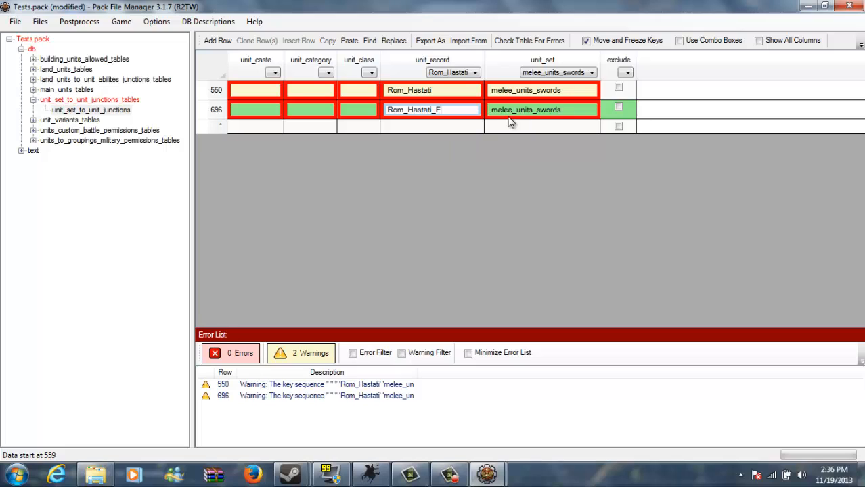
left_click(514, 111)
left_click(318, 97)
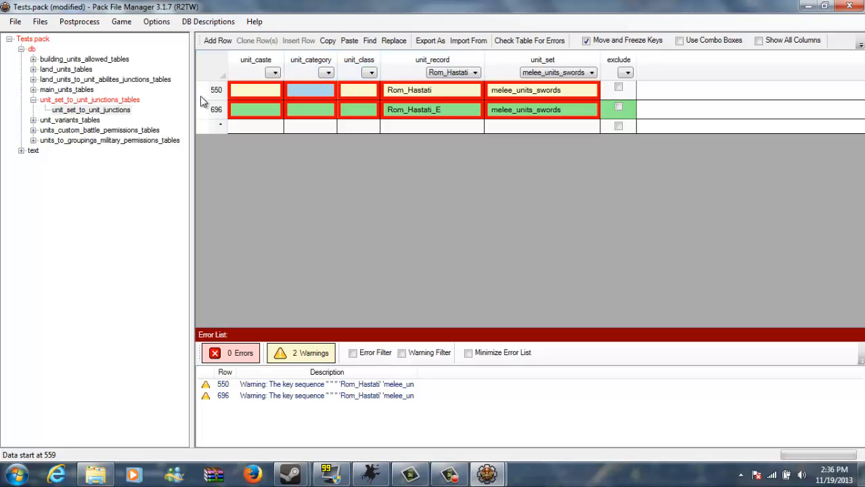
Step: Save the pack file and open the units_custom_battle_permissions table
left_click(15, 22)
left_click(71, 93)
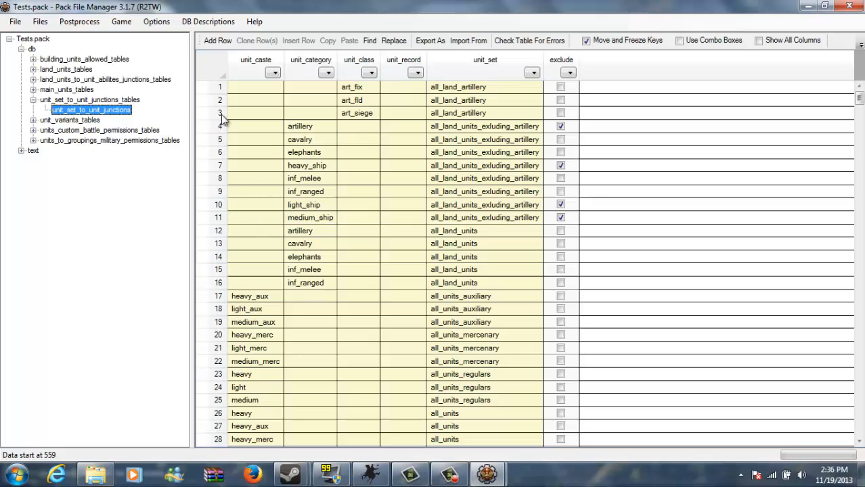
left_click(32, 101)
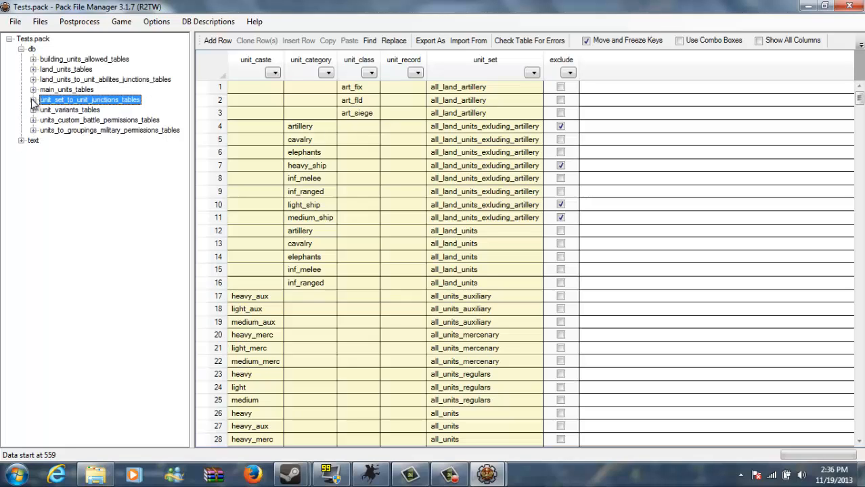
left_click(33, 120)
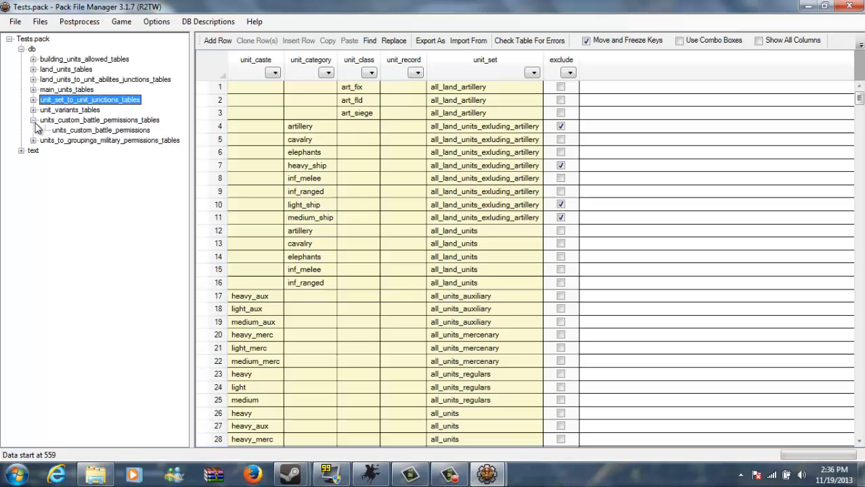
left_click(99, 131)
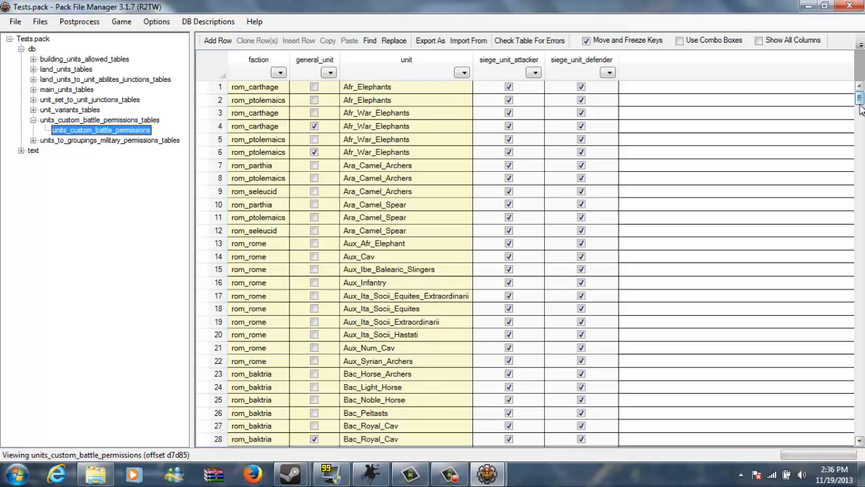
Step: Filter the unit column of the custom battle permissions table to Rom_Hastati
mouse_move(860, 107)
left_mouse_down()
mouse_move(859, 119)
mouse_move(859, 98)
left_mouse_up()
left_click(462, 73)
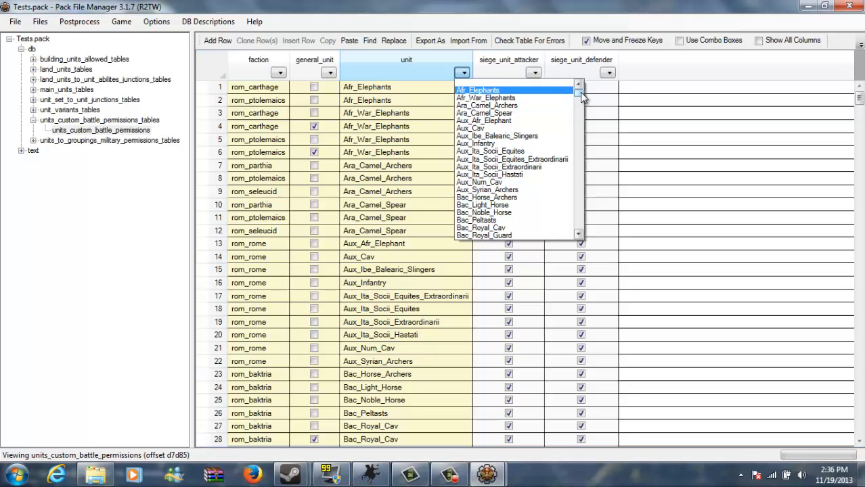
left_click_drag(580, 99, 580, 210)
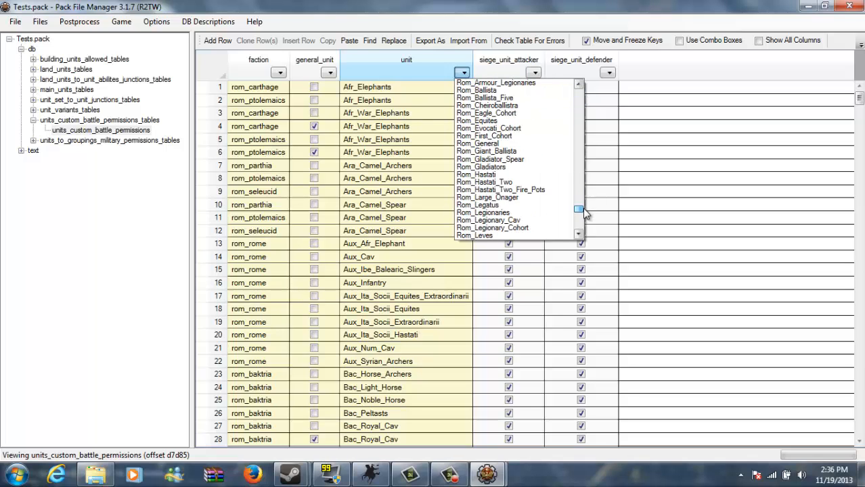
left_click(481, 174)
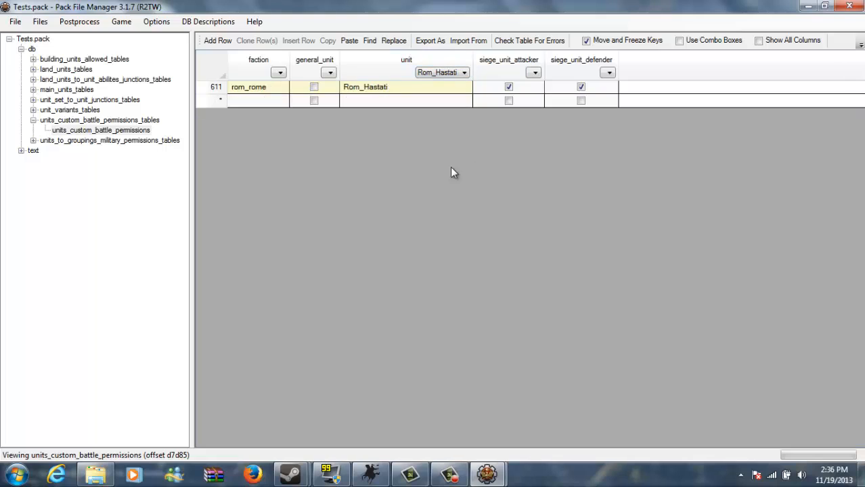
Step: Clone the rom_rome Rom_Hastati permission row and set the copy's unit to Rom_Hastati_E
left_click(210, 88)
left_click(256, 41)
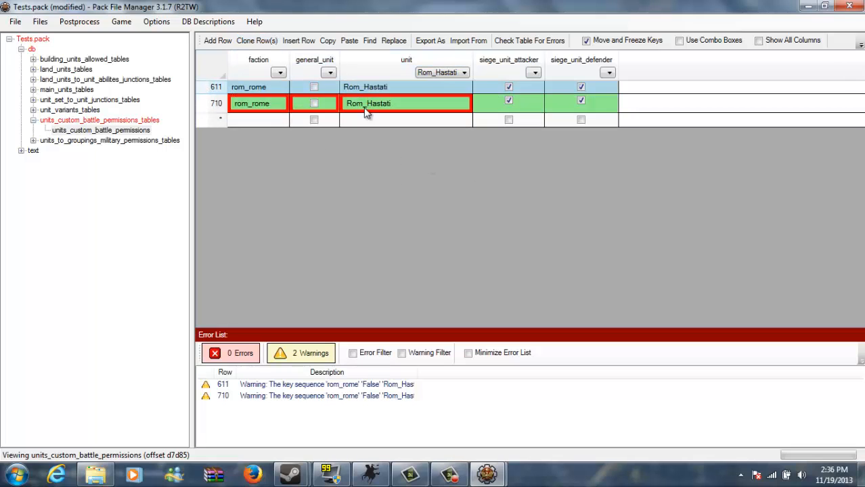
left_click(392, 110)
key("ctrl+c")
right_click(377, 112)
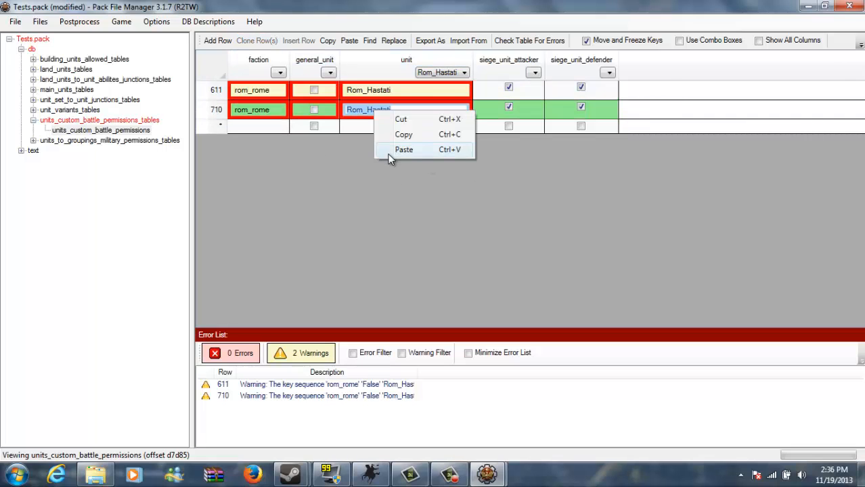
left_click(393, 150)
type("_E")
left_click(327, 114)
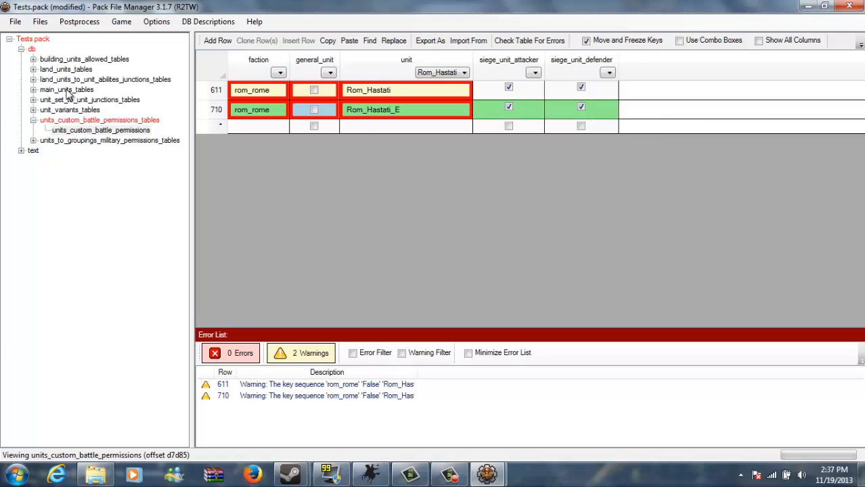
Step: Save the pack file and open the units_to_groupings_military_permissions table
left_click(32, 120)
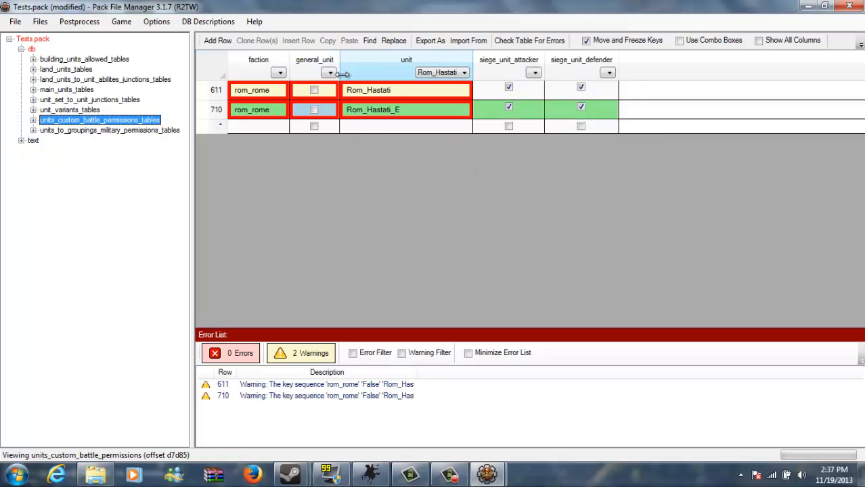
left_click(33, 129)
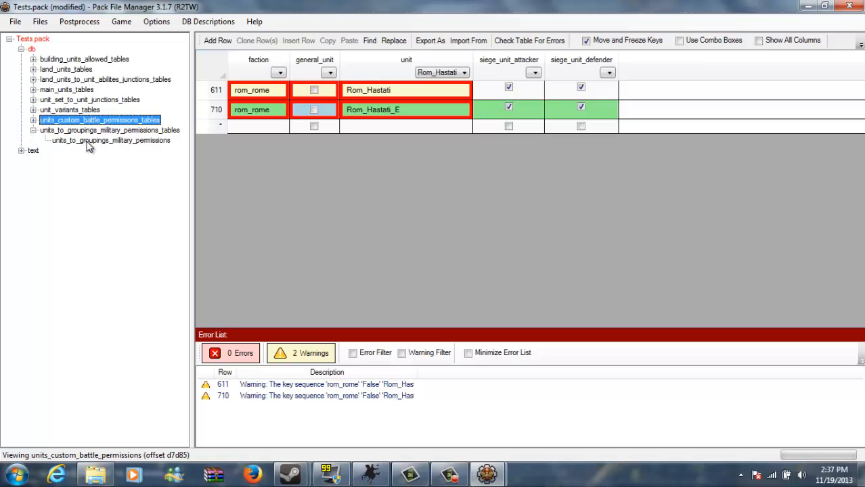
left_click(15, 21)
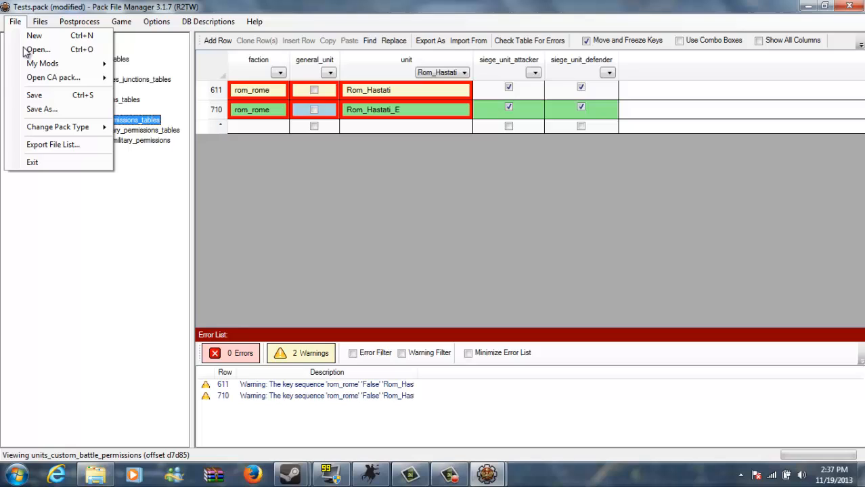
left_click(63, 98)
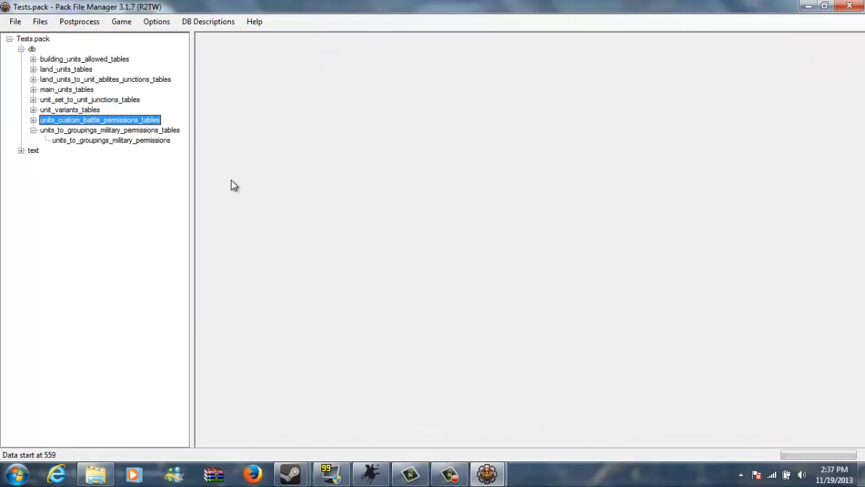
left_click(88, 141)
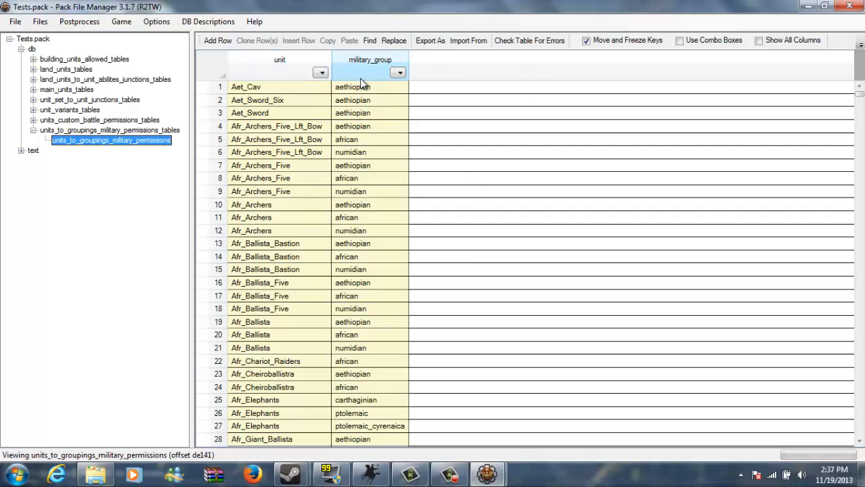
Step: Filter the unit column of the military groupings table to Rom_Hastati, leaving the military_group filter empty
left_click(322, 73)
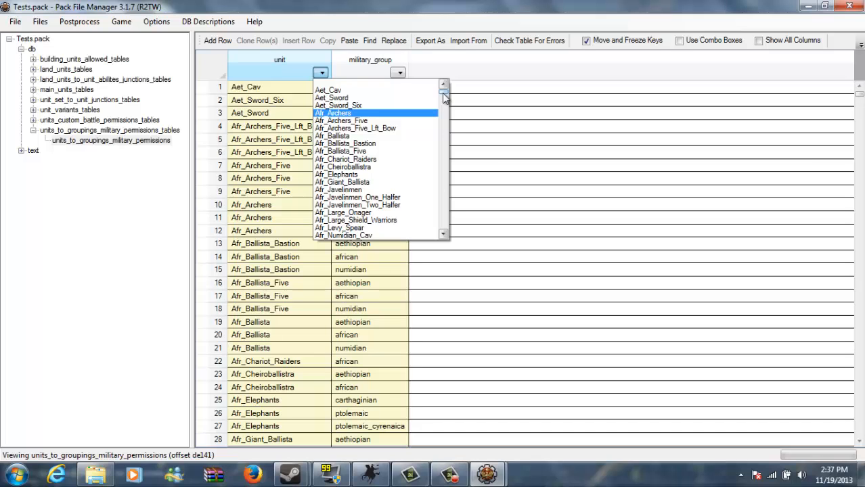
left_click_drag(444, 97, 438, 214)
left_click(404, 215)
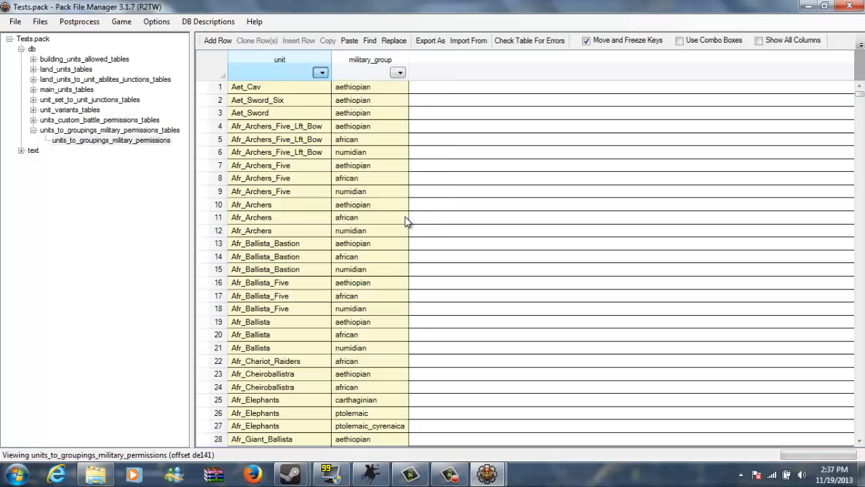
left_click(395, 74)
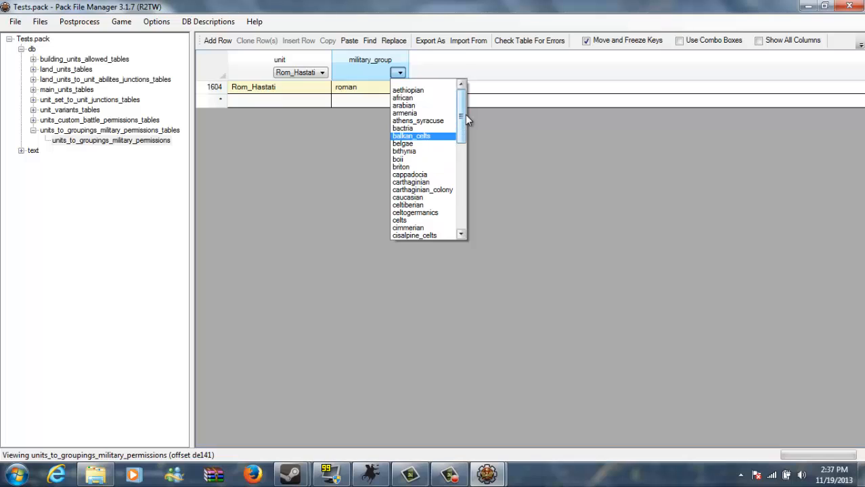
left_click(437, 70)
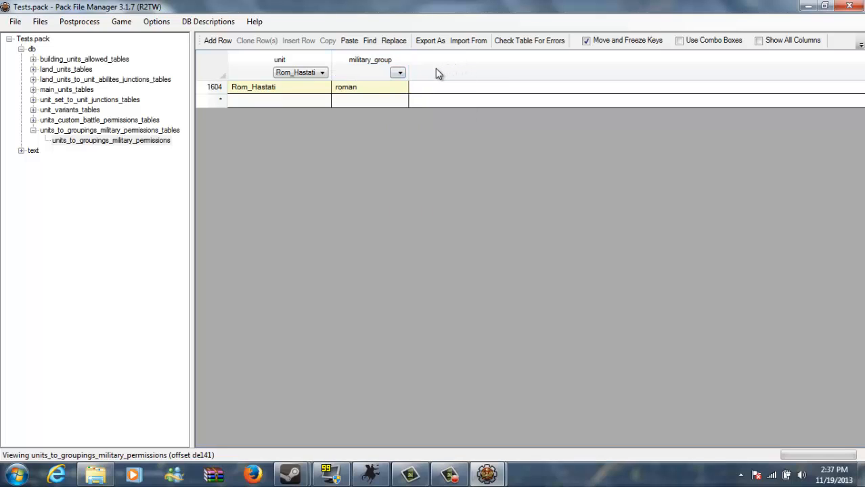
Step: Clone the Rom_Hastati row of the roman military group and set the copy's unit to Rom_Hastati_E
left_click(209, 93)
left_click(252, 41)
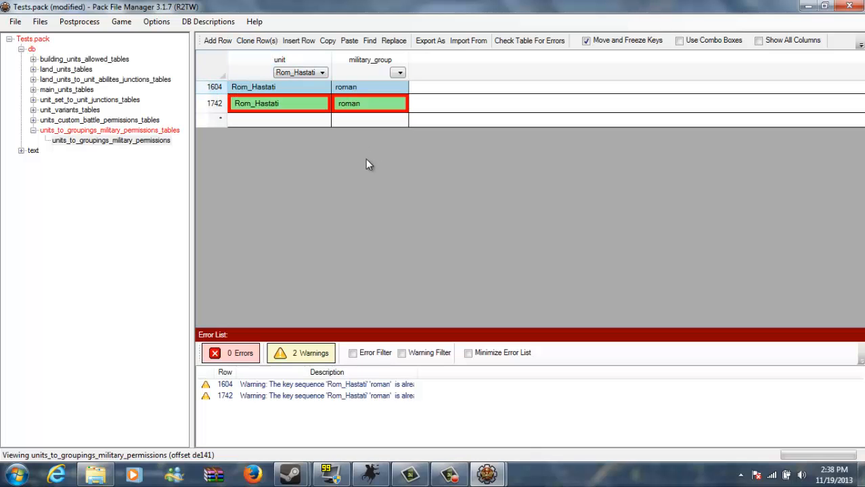
left_click(283, 103)
left_click(286, 111)
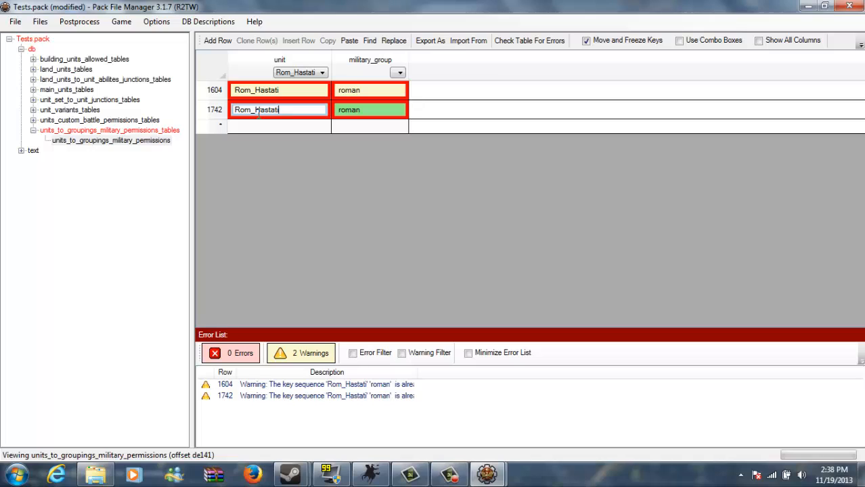
double_click(258, 115)
right_click(251, 110)
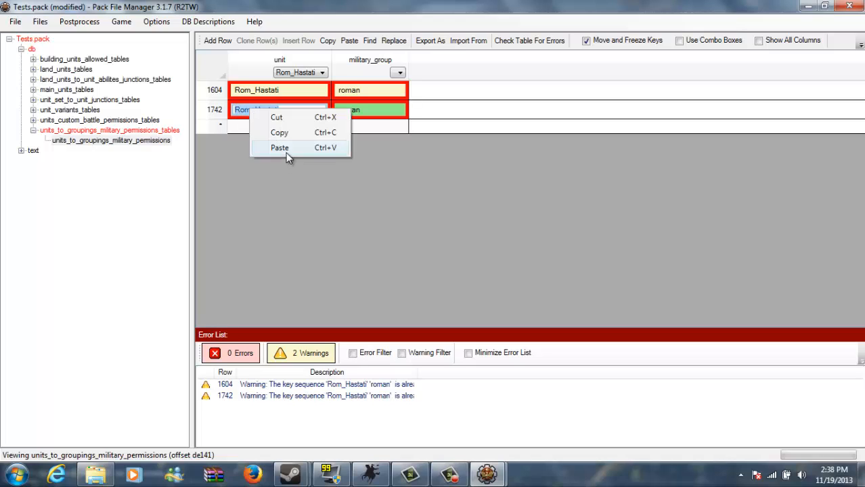
left_click(280, 147)
left_click(361, 91)
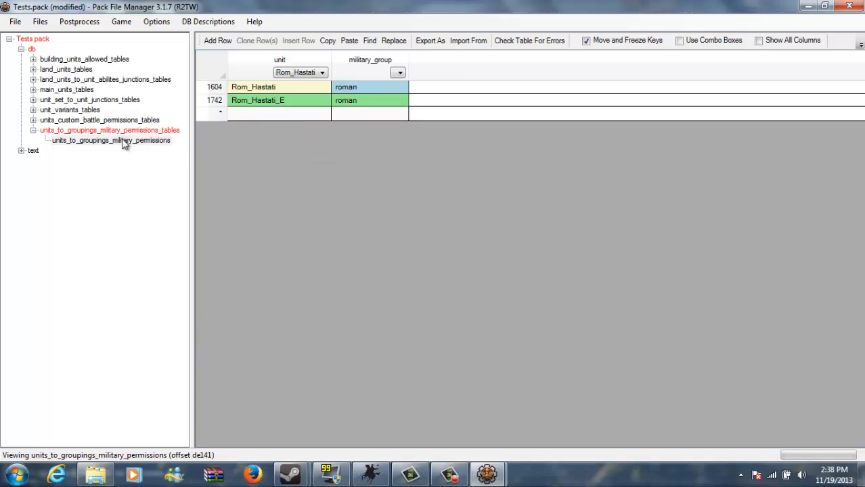
Step: Save the pack file and open the unit_variants table
left_click(14, 21)
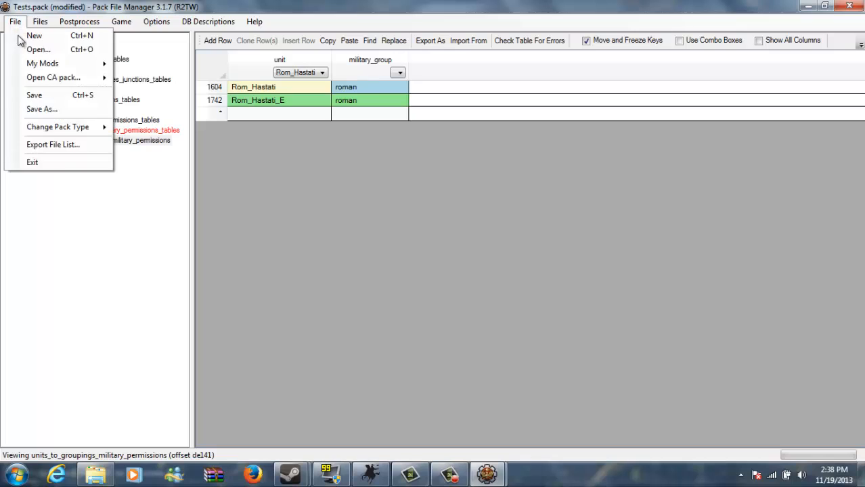
left_click(43, 97)
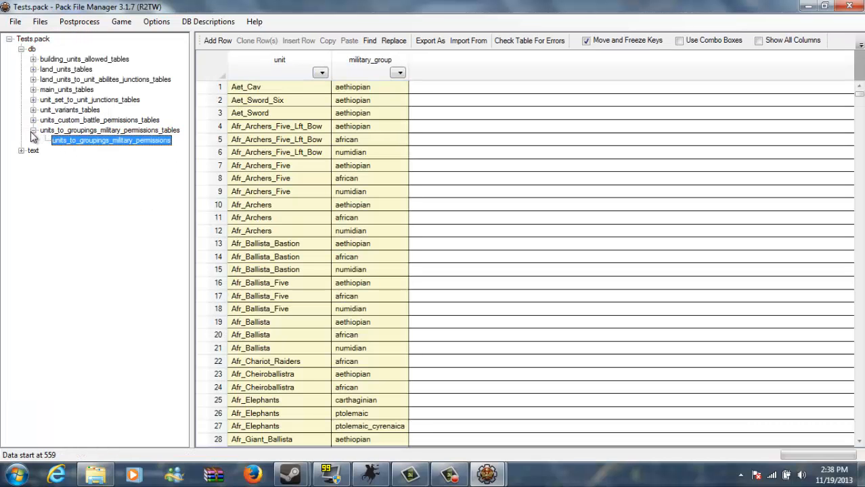
left_click(33, 130)
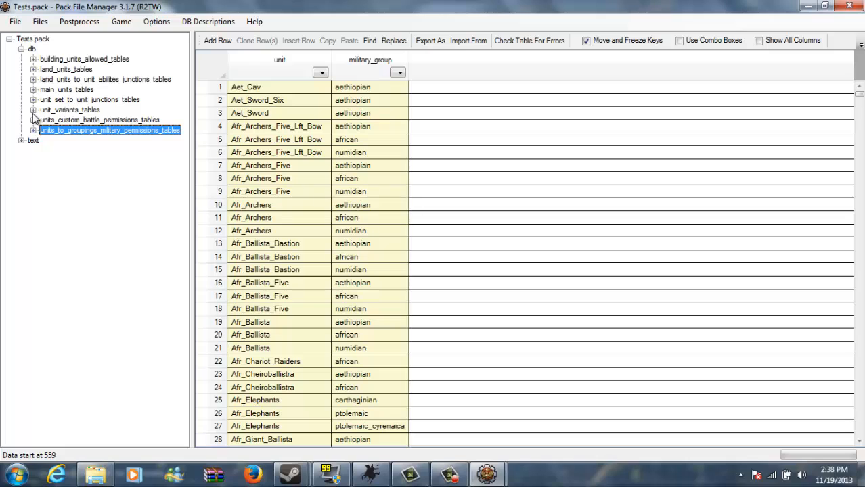
left_click(33, 110)
left_click(68, 121)
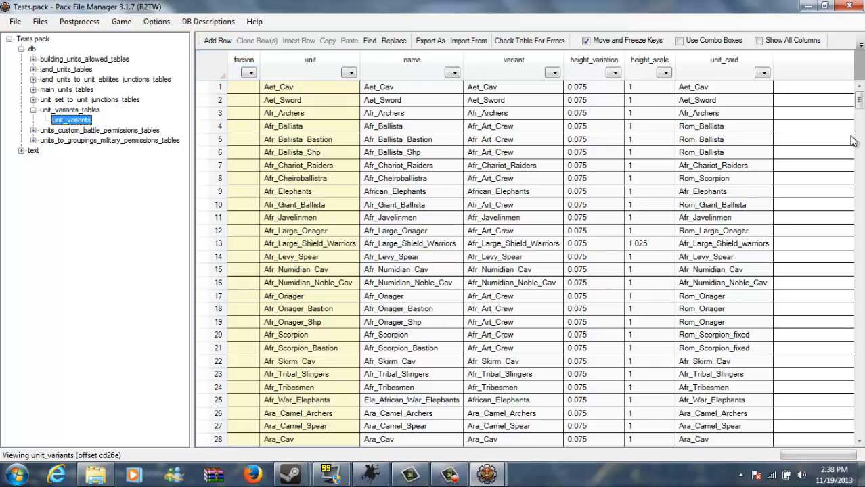
Step: Filter the unit column of the unit_variants table to Rom_Hastati
left_click(350, 73)
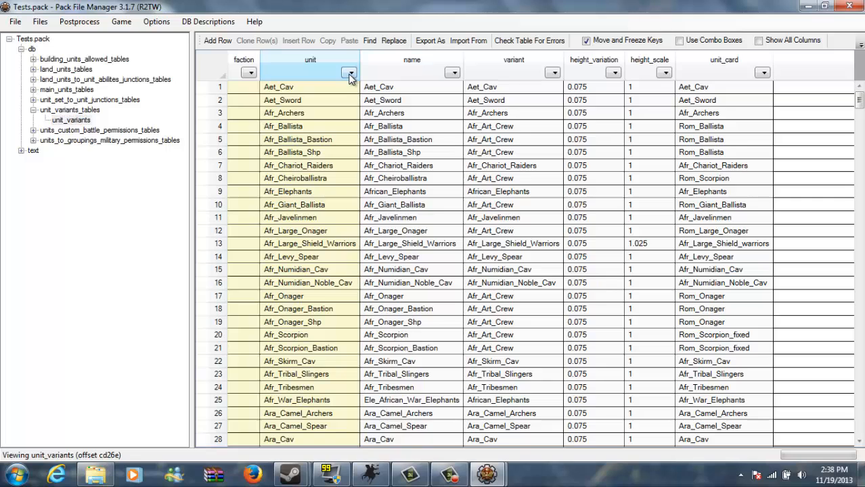
left_click(350, 73)
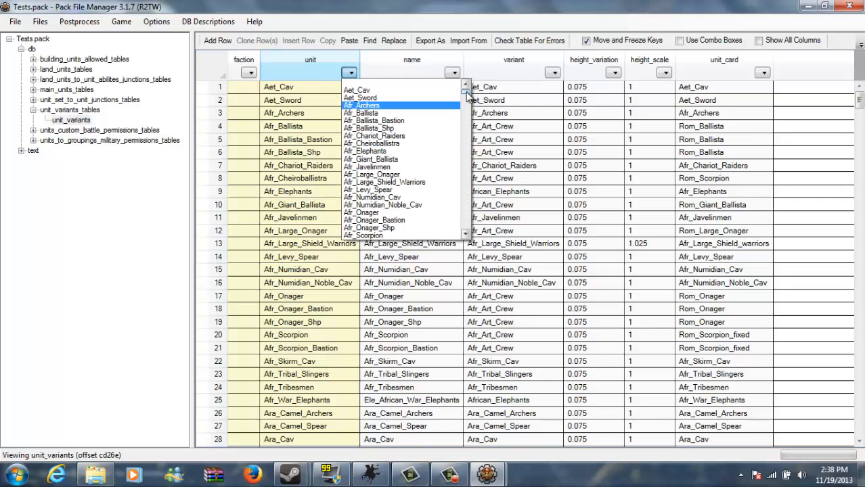
left_click_drag(467, 95, 478, 214)
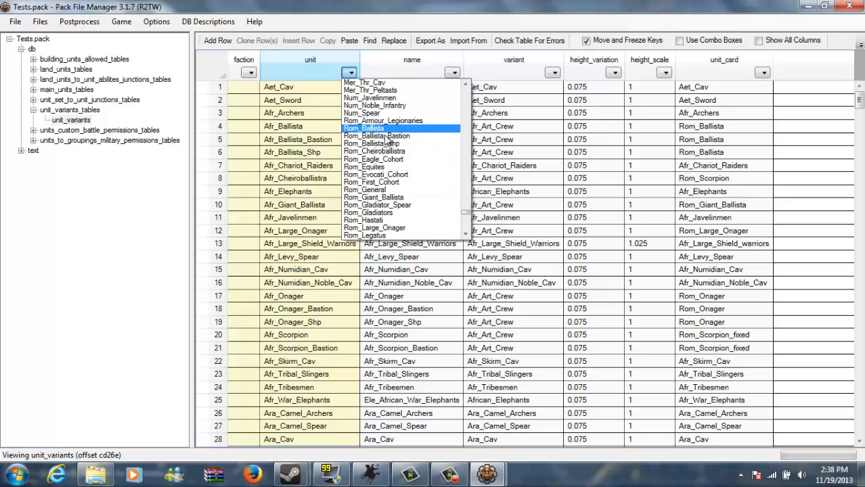
scroll(389, 142, "down", 2)
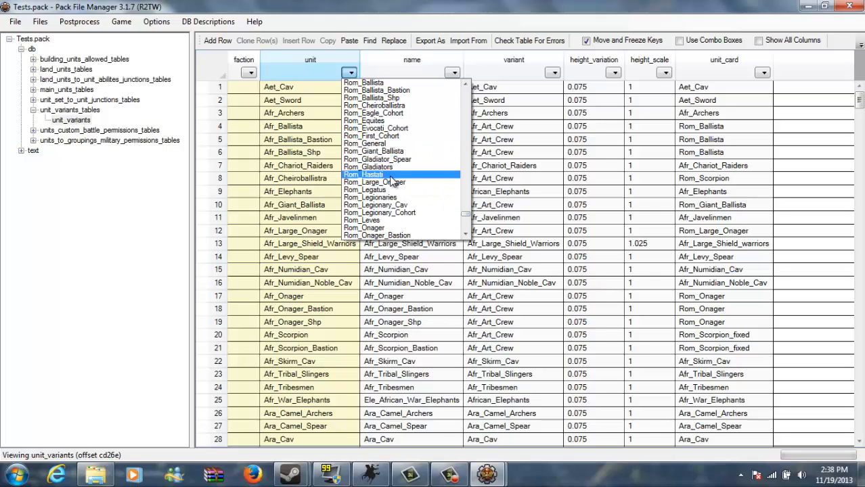
left_click(390, 177)
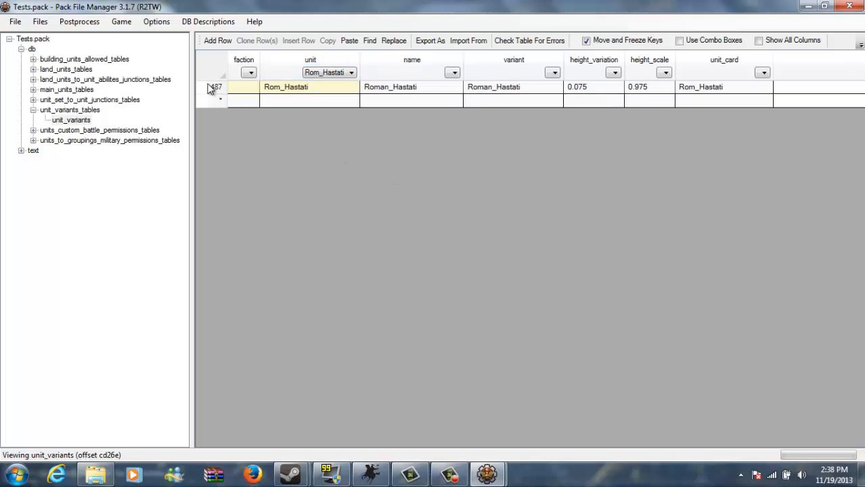
Step: Clone the Rom_Hastati variant row and set the copy's unit to Rom_Hastati_E
left_click(213, 88)
left_click(256, 42)
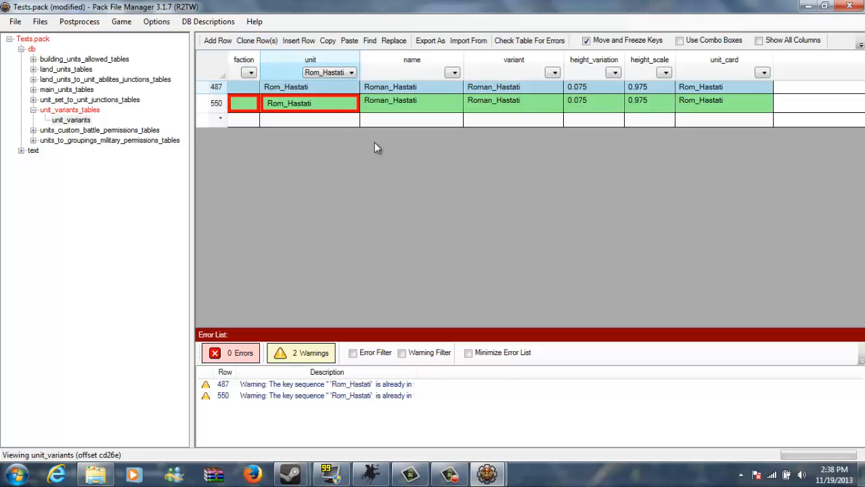
left_click(325, 105)
left_click(312, 107)
right_click(303, 110)
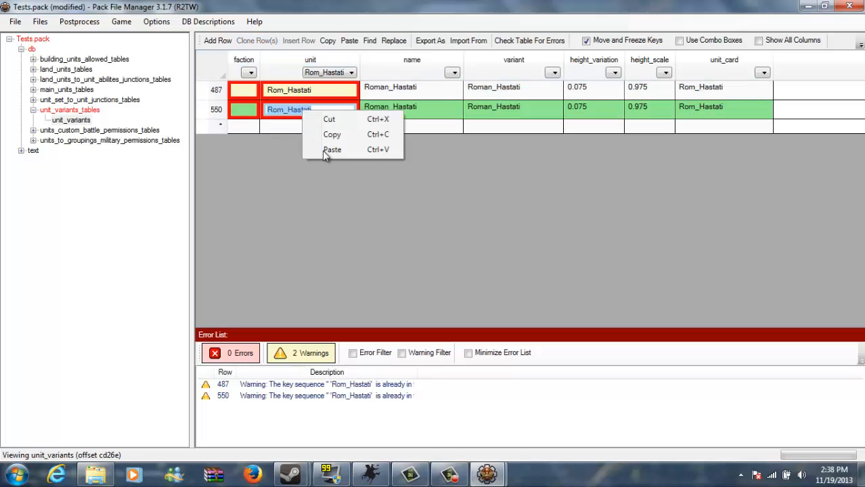
left_click(330, 153)
Step: Set the cloned variant row's name to Rom_Hastati_E, leaving its variant as Roman_Hastati
left_click(421, 109)
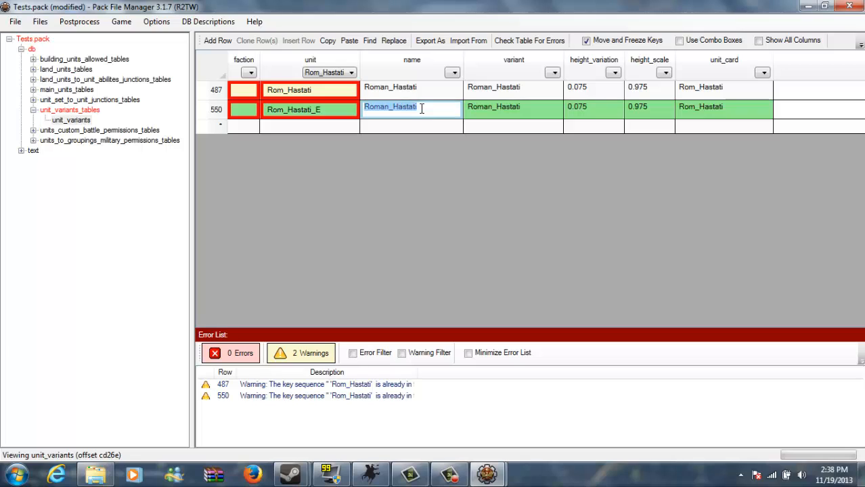
right_click(410, 104)
left_click(434, 142)
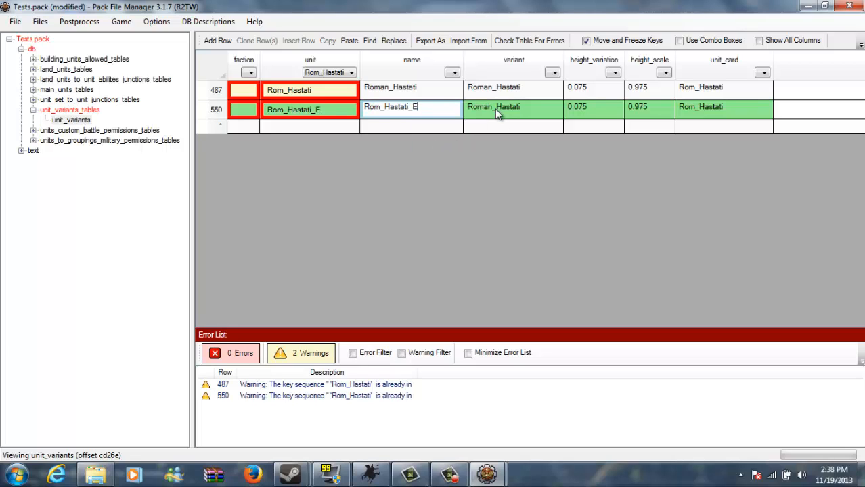
left_click(517, 107)
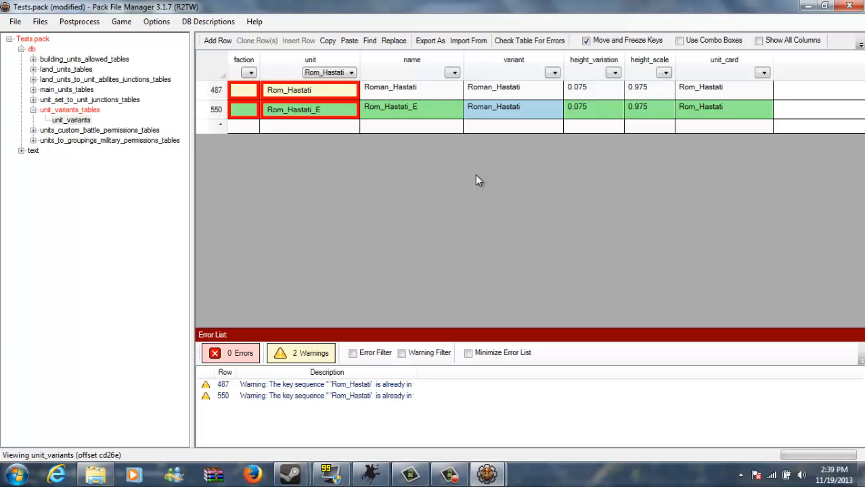
left_click(402, 94)
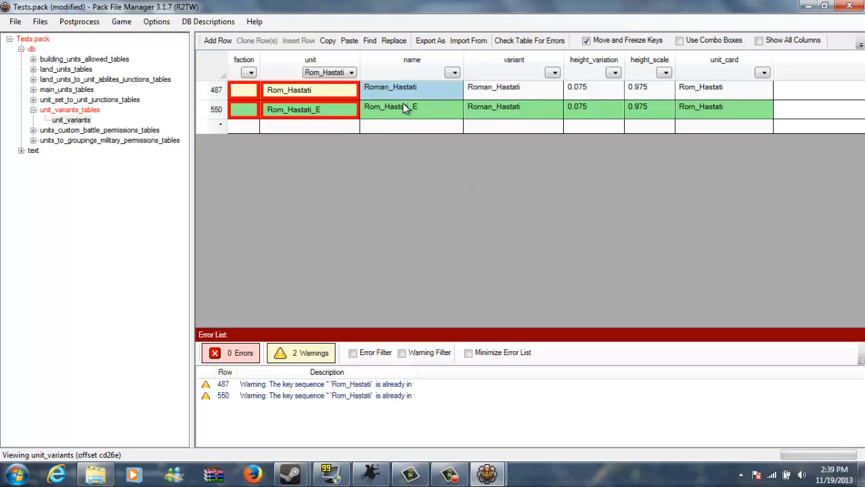
left_click(406, 109)
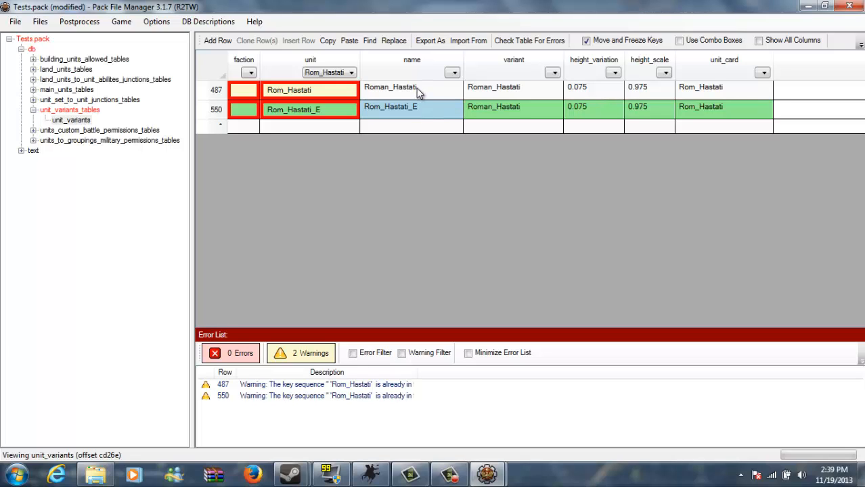
Step: Save the pack file and open land_units.loc from the text db folder
left_click(15, 21)
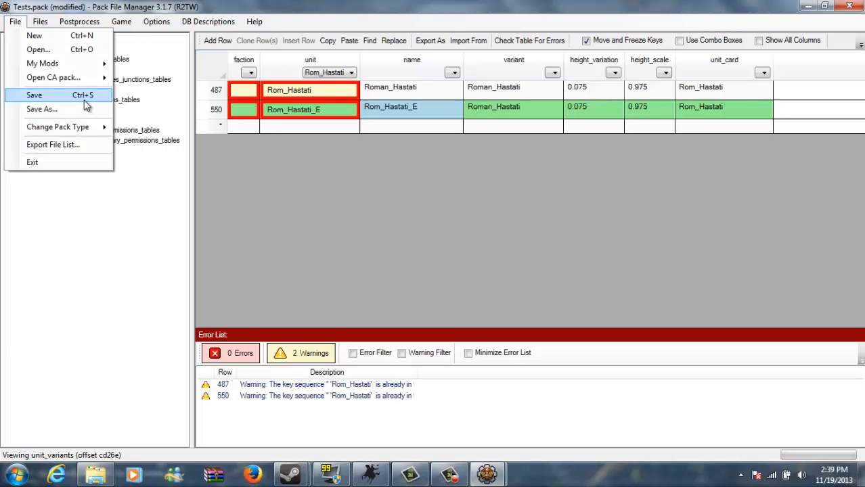
left_click(82, 97)
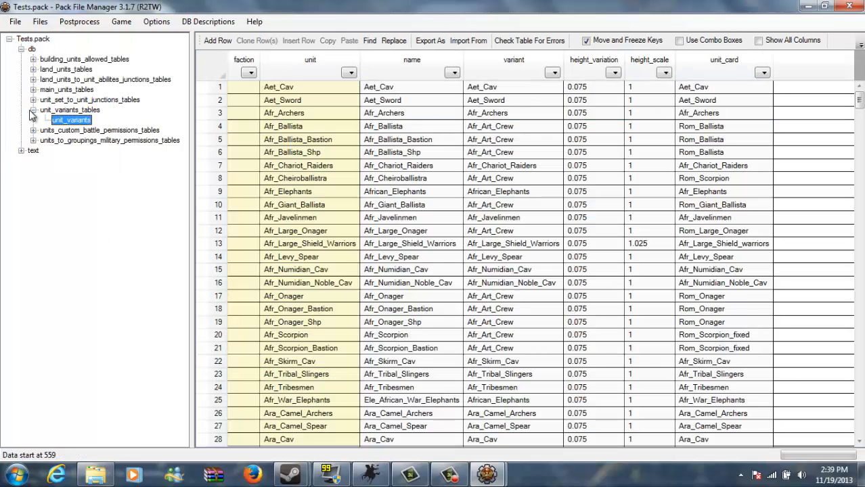
left_click(33, 110)
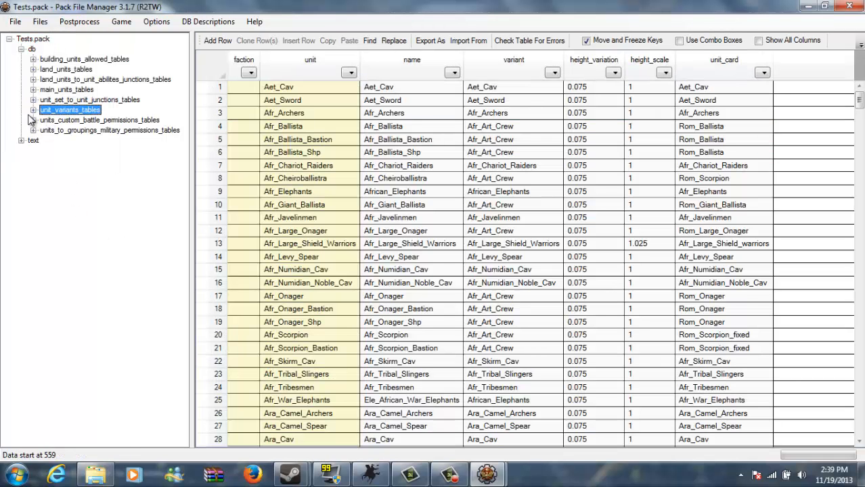
left_click(21, 140)
left_click(33, 150)
left_click(67, 160)
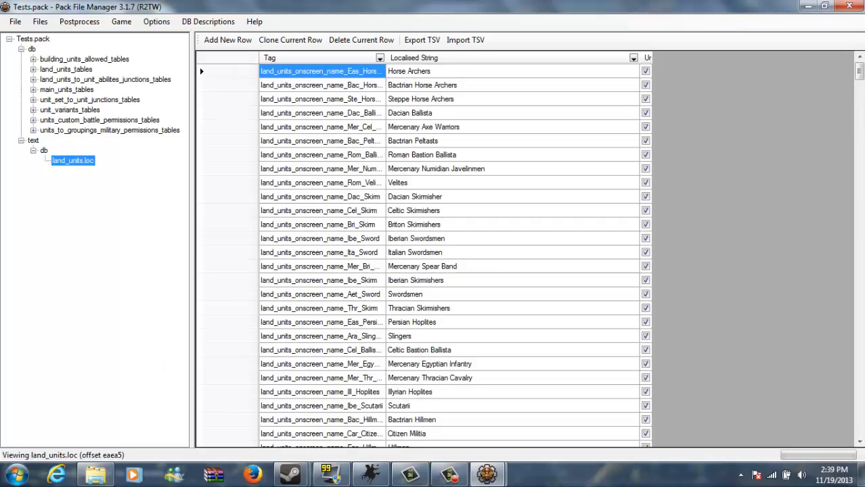
Step: Clone the last row of land_units.loc and change the copy's tag to land_units_onscreen_name_Rom_Hastati_E
left_click_drag(859, 72, 859, 427)
left_click(219, 410)
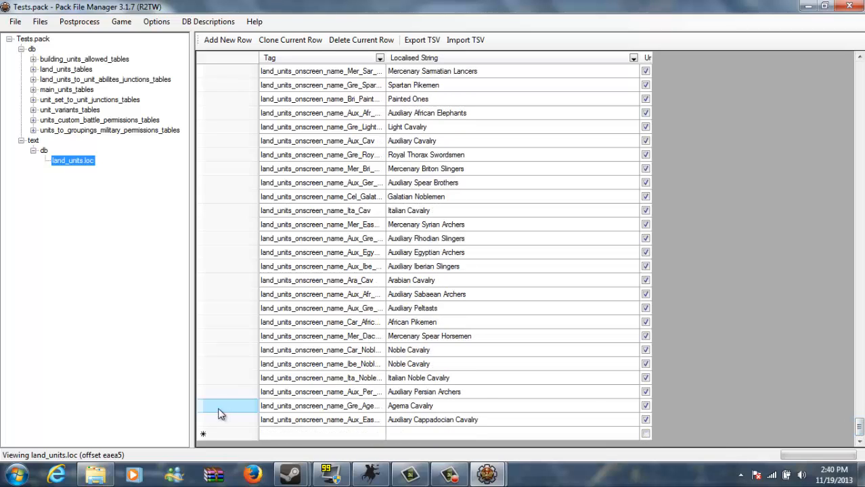
left_click(228, 422)
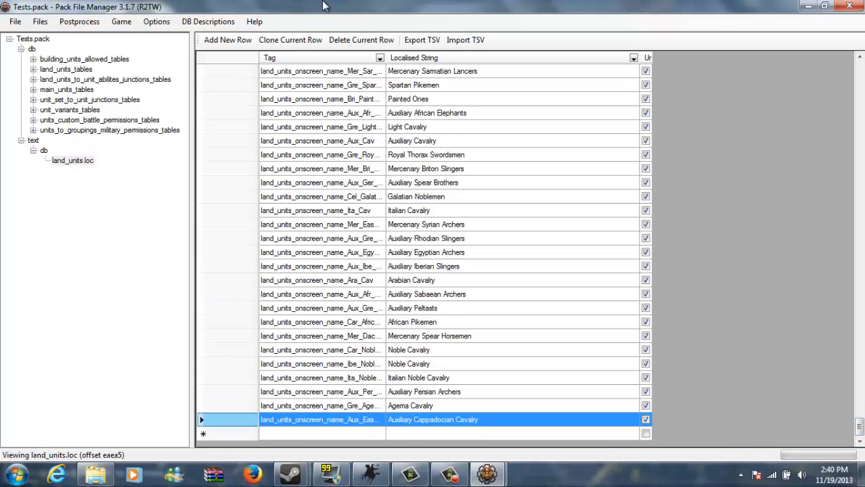
left_click(287, 42)
left_click(371, 421)
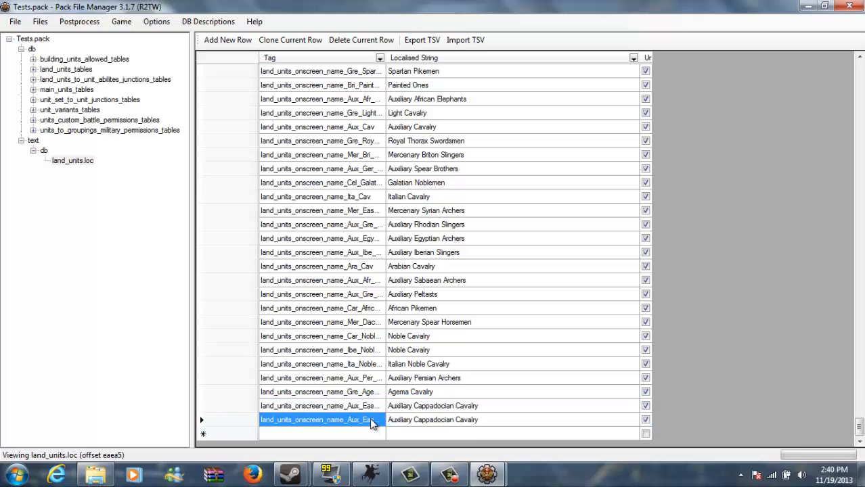
left_click(371, 420)
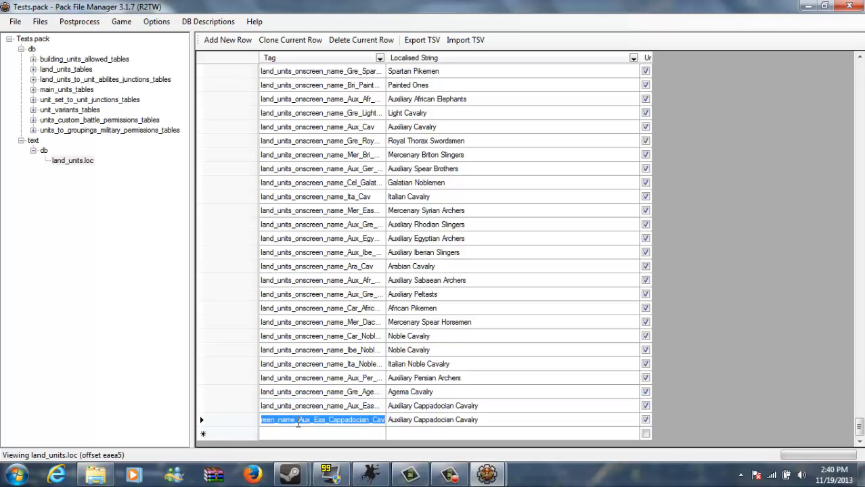
left_click_drag(298, 421, 393, 422)
right_click(356, 421)
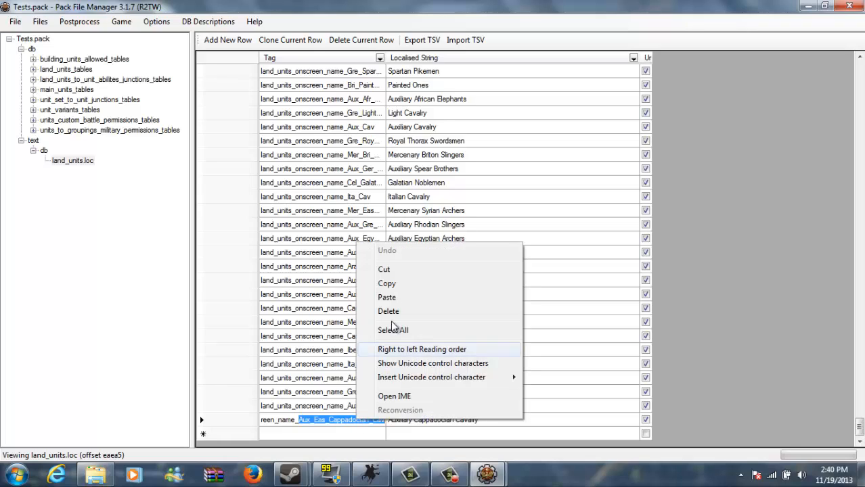
left_click(386, 297)
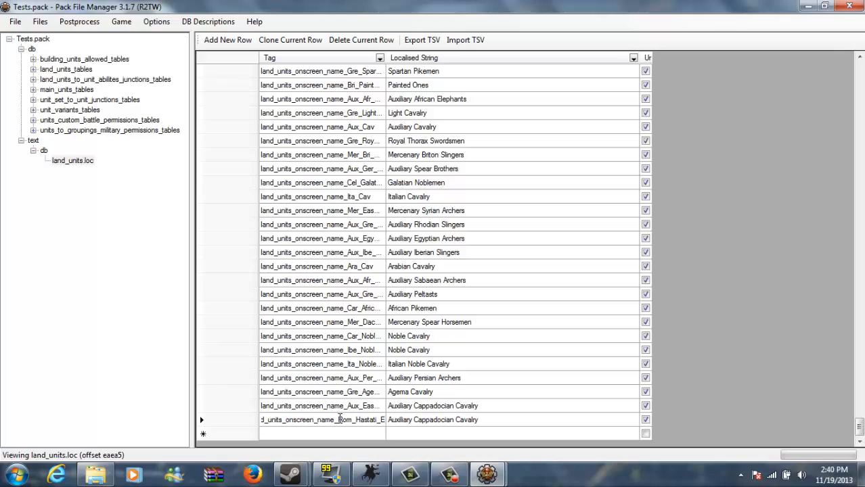
Step: Delete the cloned land_units_onscreen_name_Rom_Hastati_E row at the end of land_units.loc
left_click(238, 420)
left_click(250, 406)
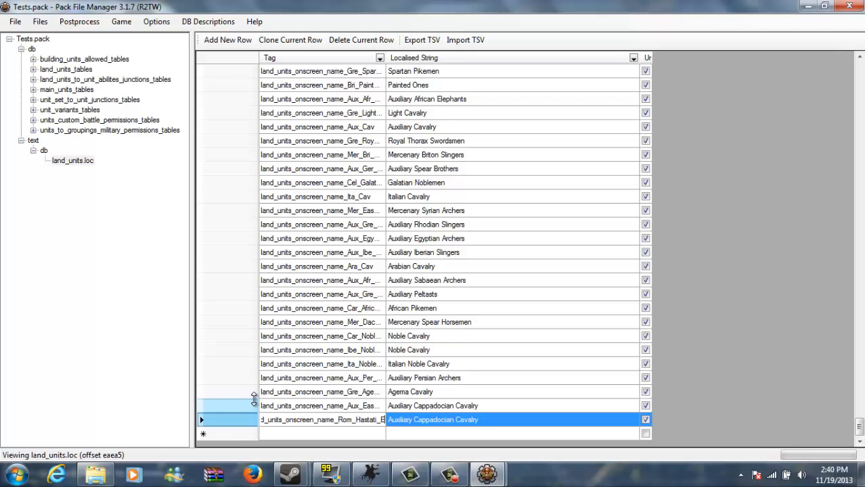
left_click(250, 420)
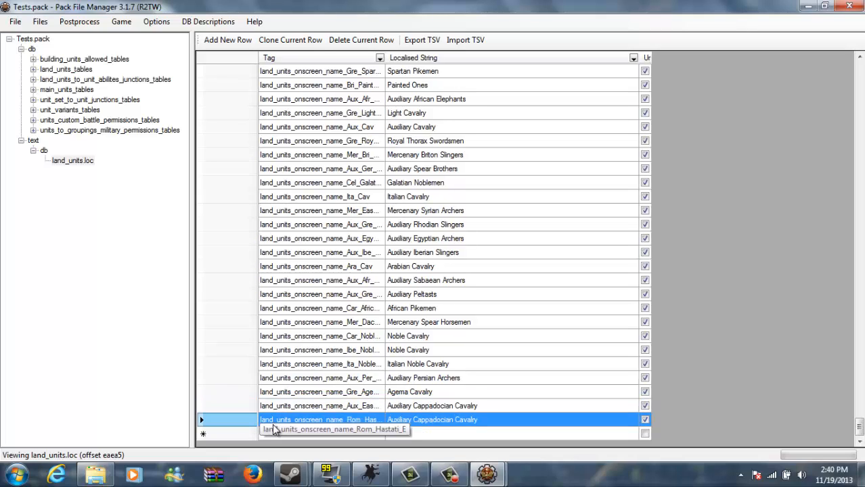
key("Delete")
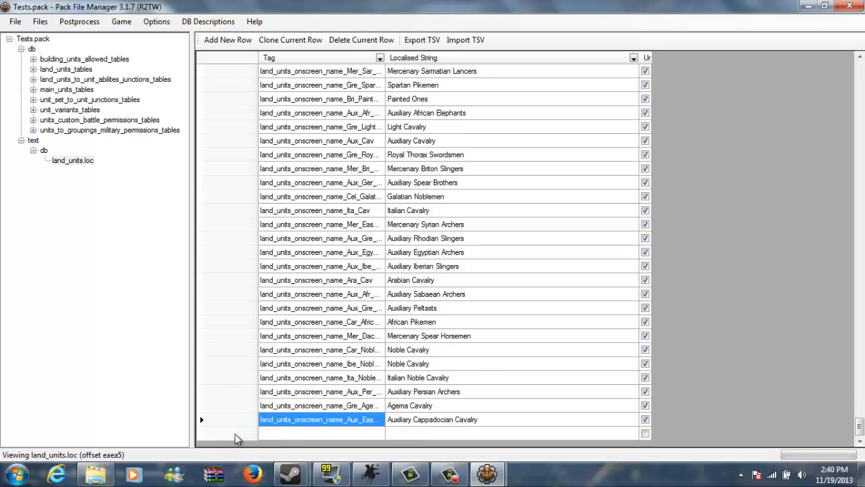
Step: Clone the final Auxiliary Cappadocian Cavalry row again and replace the unit part of the copy's tag with Rom_Hastati_E
left_click(230, 418)
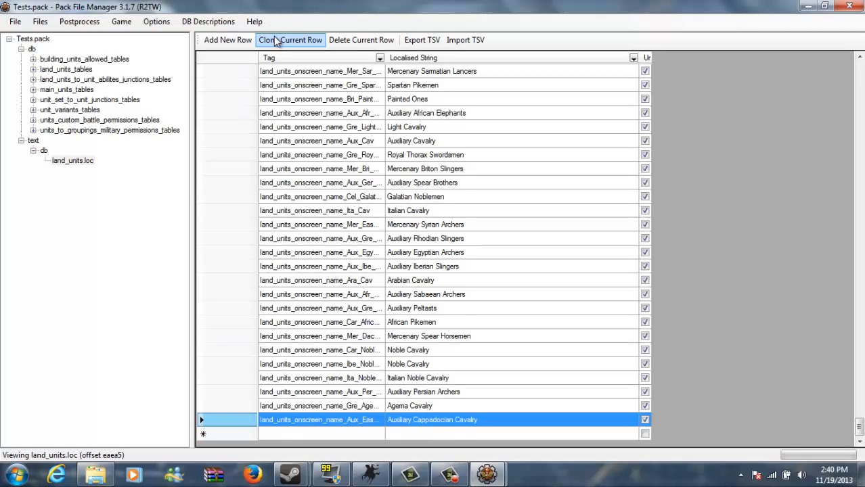
left_click(276, 40)
left_click(322, 419)
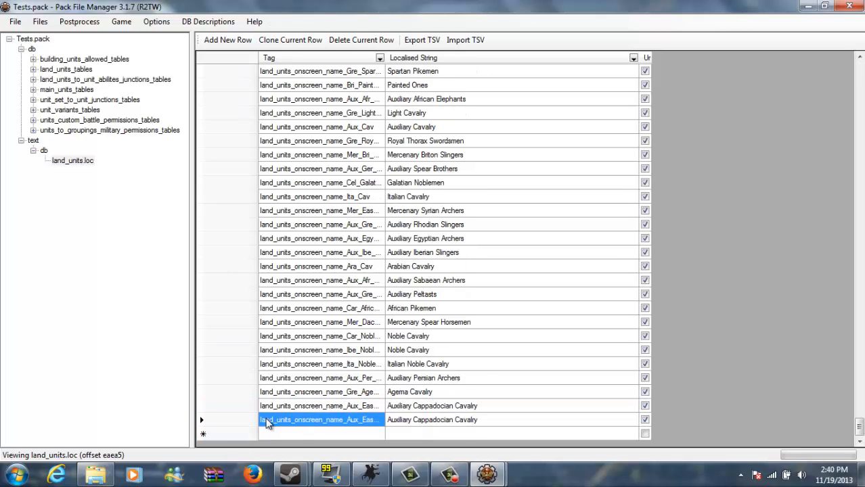
left_click(351, 421)
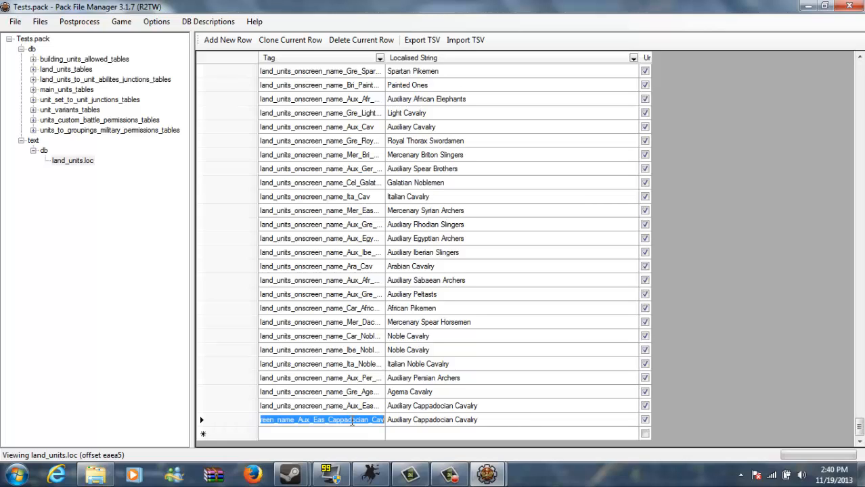
left_click_drag(300, 421, 371, 425)
right_click(363, 423)
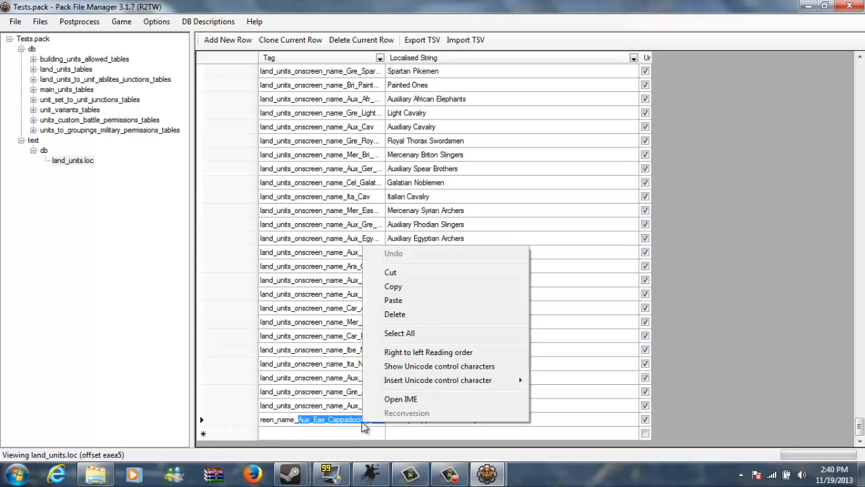
left_click(394, 301)
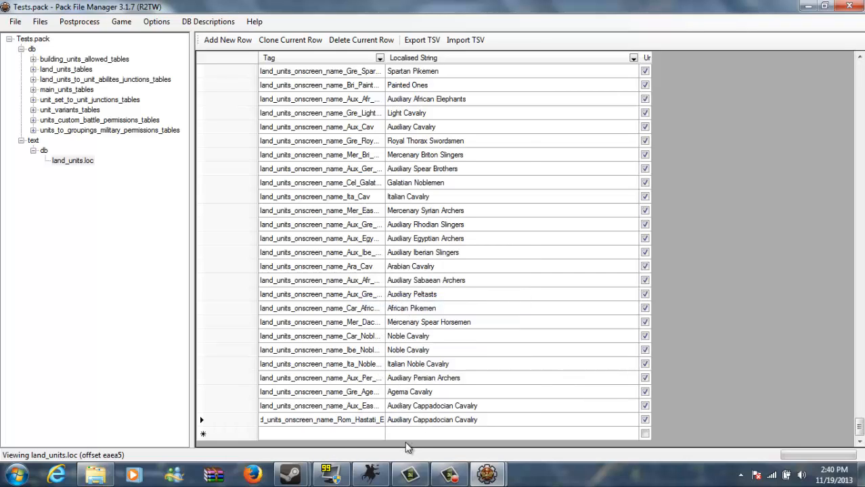
Step: Set the localised string of the new Rom_Hastati_E row in land_units.loc to "Super Hastiati"
left_click(490, 425)
left_click(489, 420)
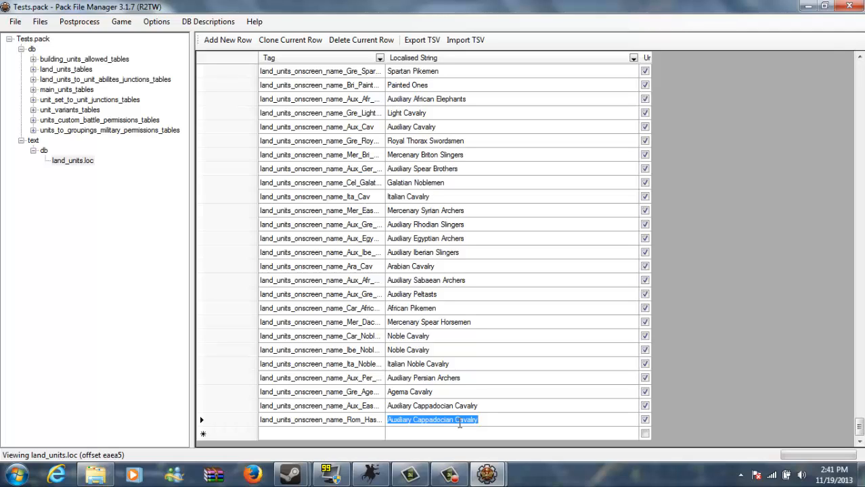
type("Super Hastiati")
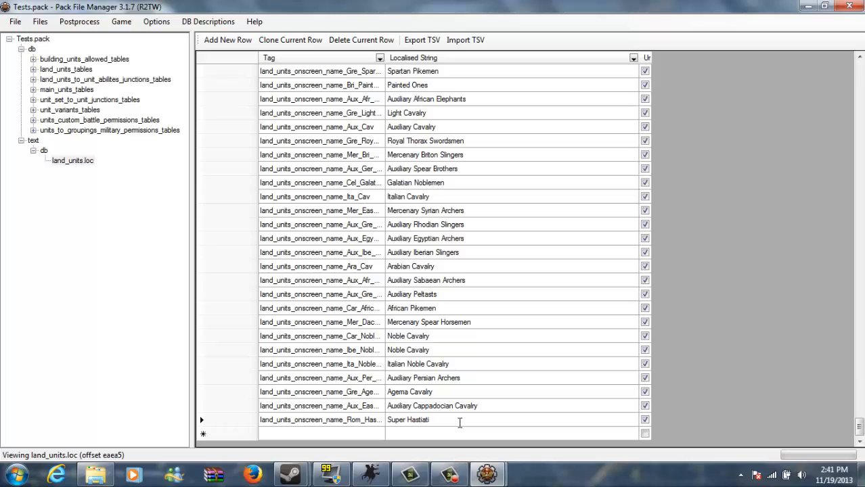
left_click(474, 408)
left_click(474, 421)
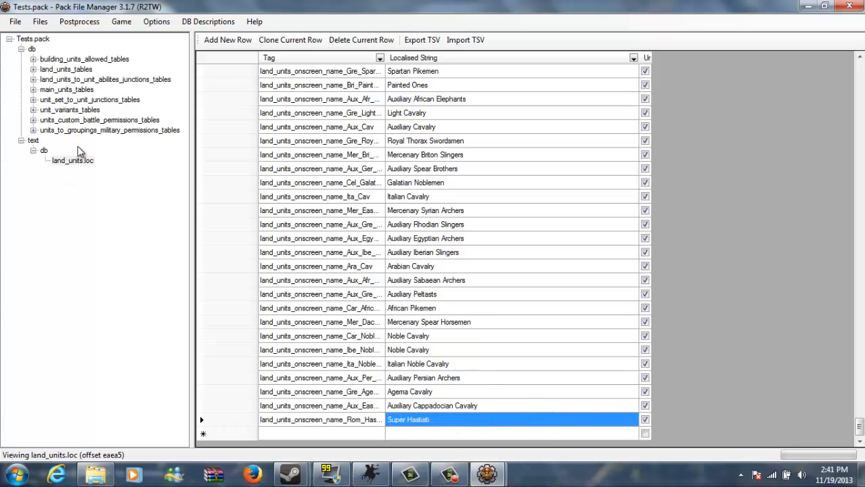
Step: Open the units_to_groupings_military_permissions table and save the modified Tests.pack
left_click(33, 130)
left_click(84, 141)
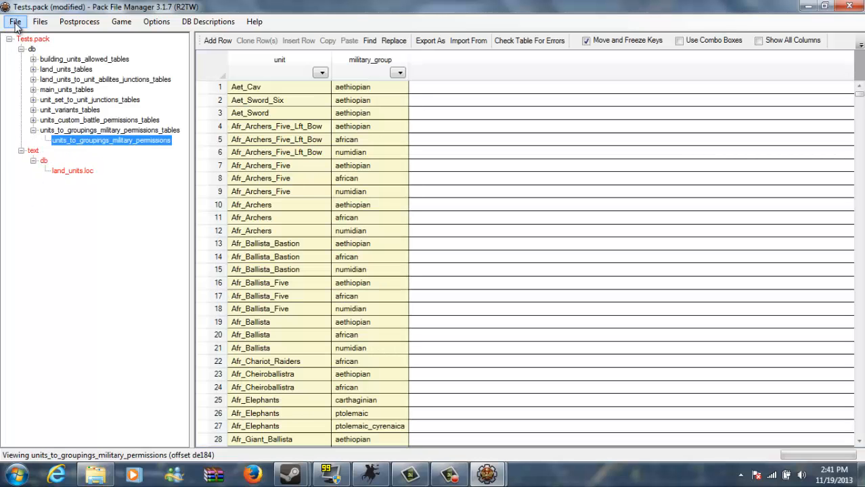
left_click(12, 22)
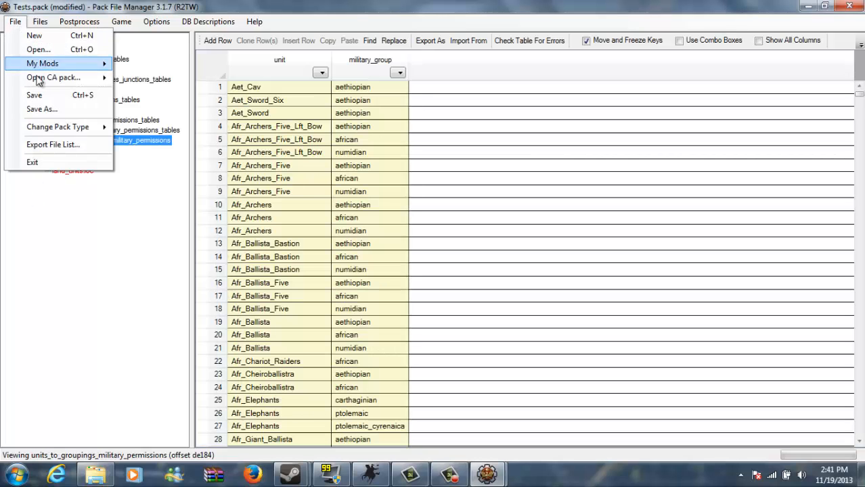
left_click(35, 95)
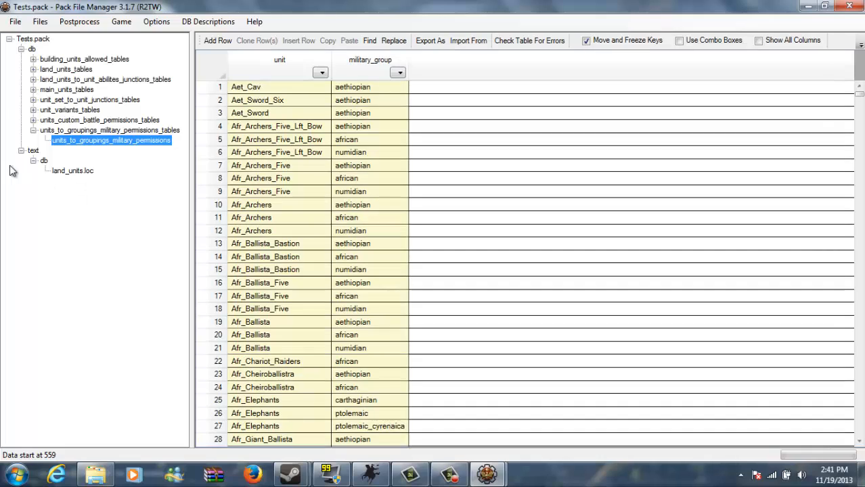
left_click(32, 160)
left_click(21, 150)
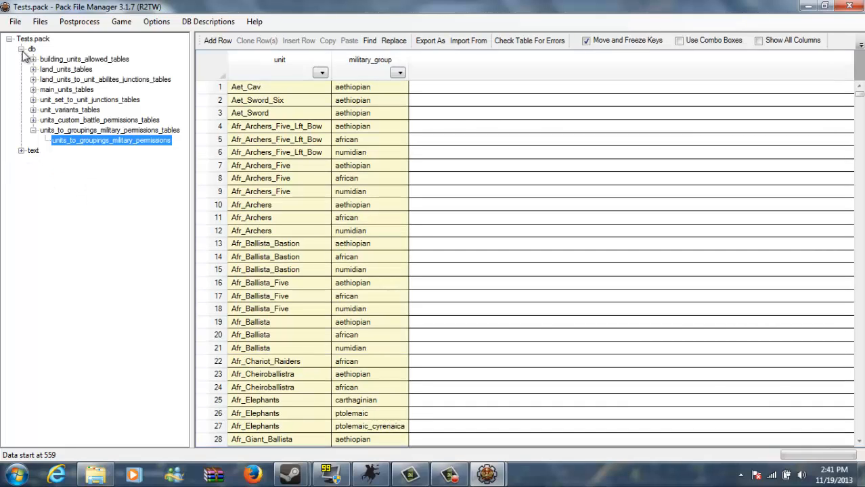
left_click(21, 49)
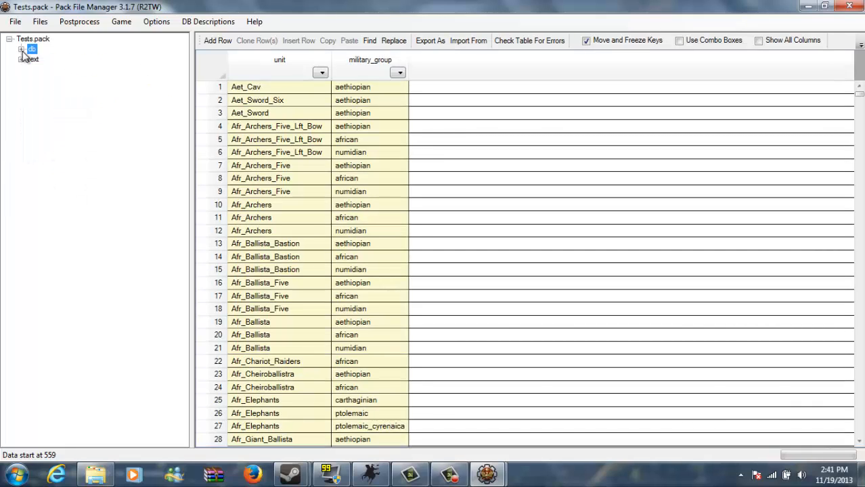
left_click(8, 39)
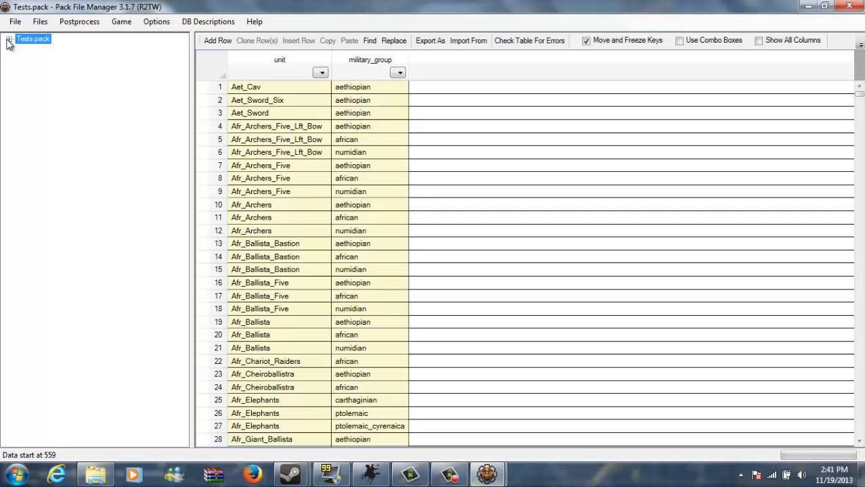
left_click(9, 39)
left_click(21, 49)
left_click(21, 152)
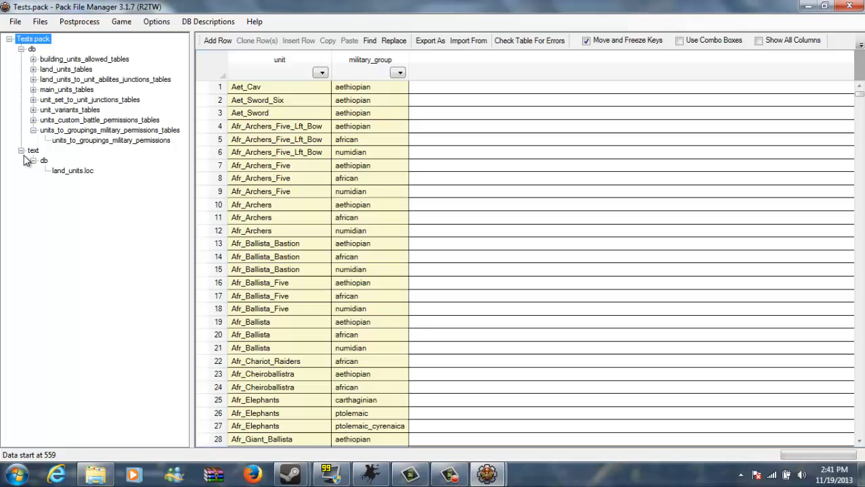
left_click(33, 161)
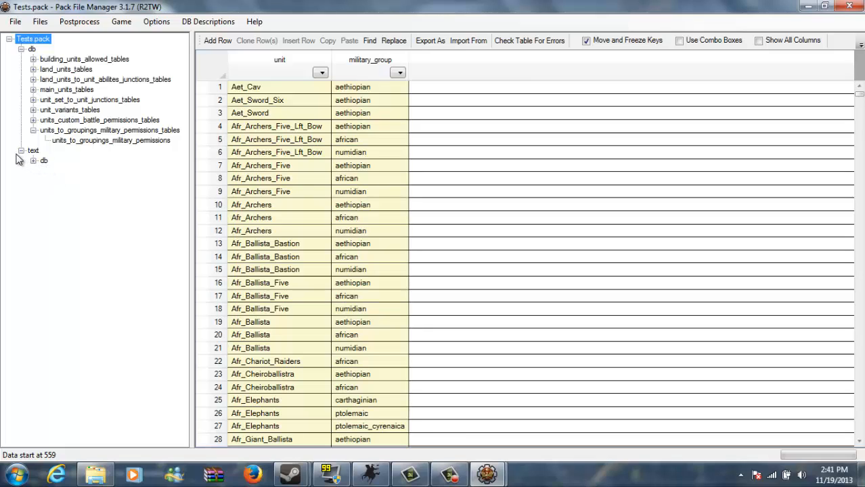
left_click(21, 151)
left_click(21, 49)
left_click(9, 40)
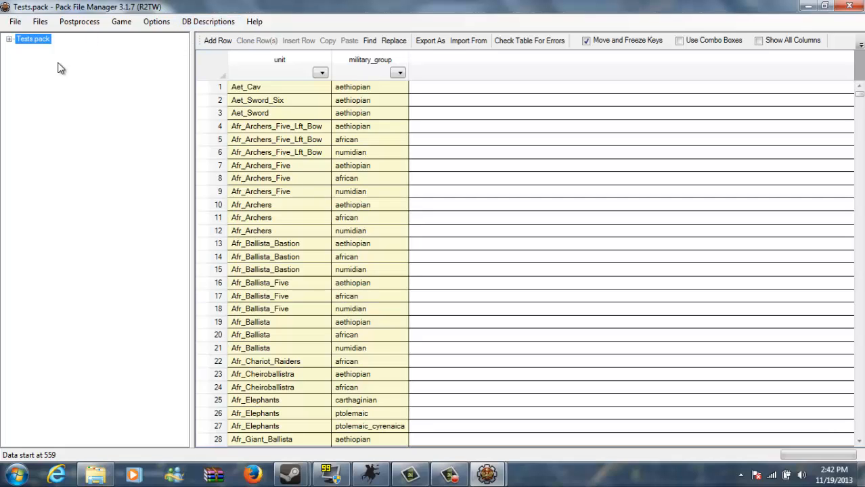
Step: Minimize both Pack File Manager windows and the PFM folder, and close the Total War launcher after bringing up its mod list
left_click(812, 6)
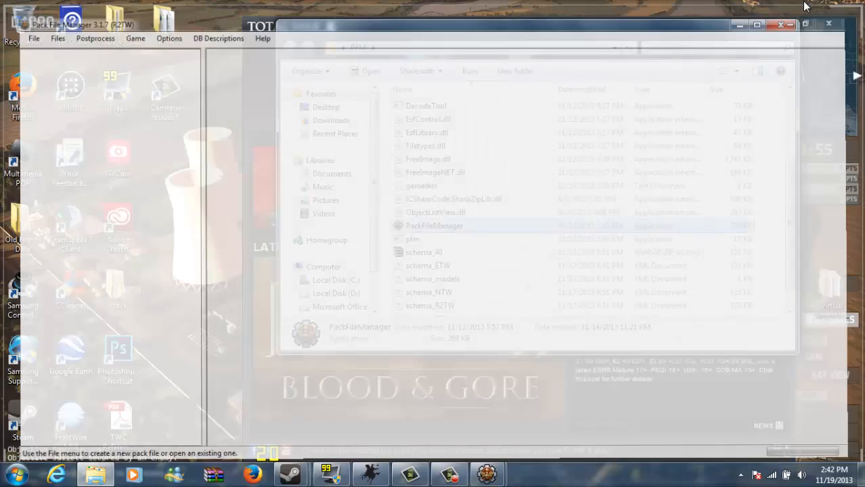
left_click(808, 6)
left_click(739, 25)
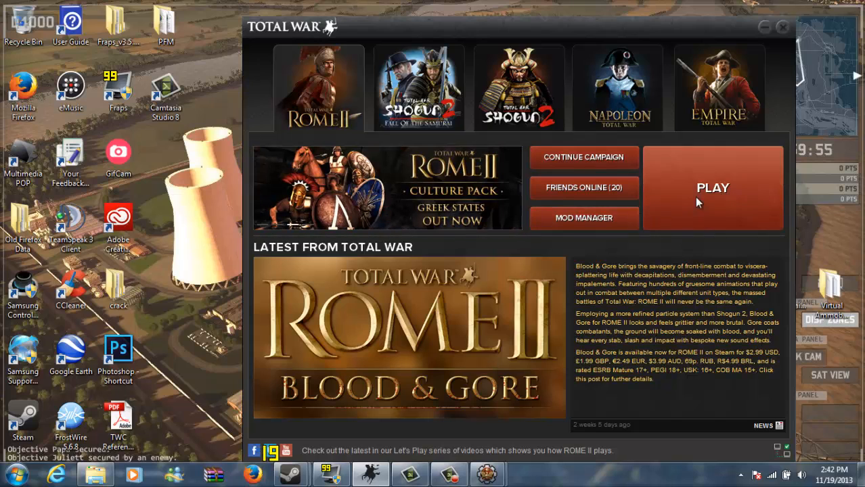
left_click(628, 217)
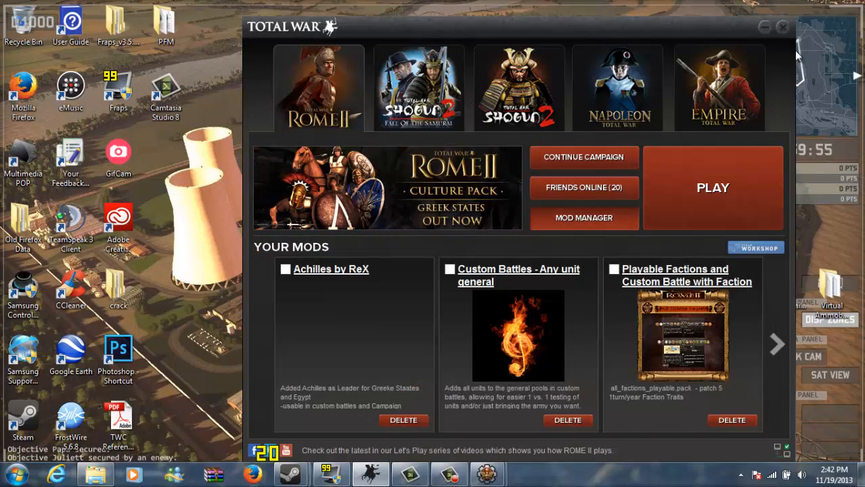
left_click(782, 26)
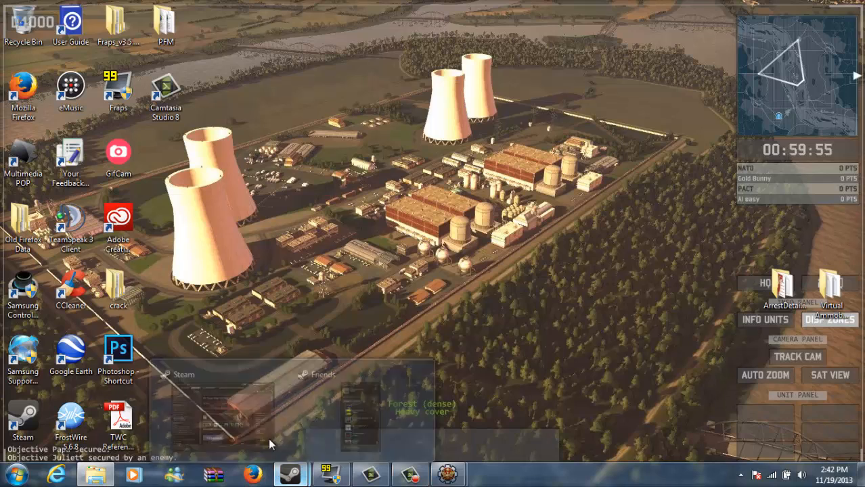
Step: Switch to Steam and relaunch Total War: ROME II from the library, dismissing the start error
left_click(290, 474)
left_click(457, 155)
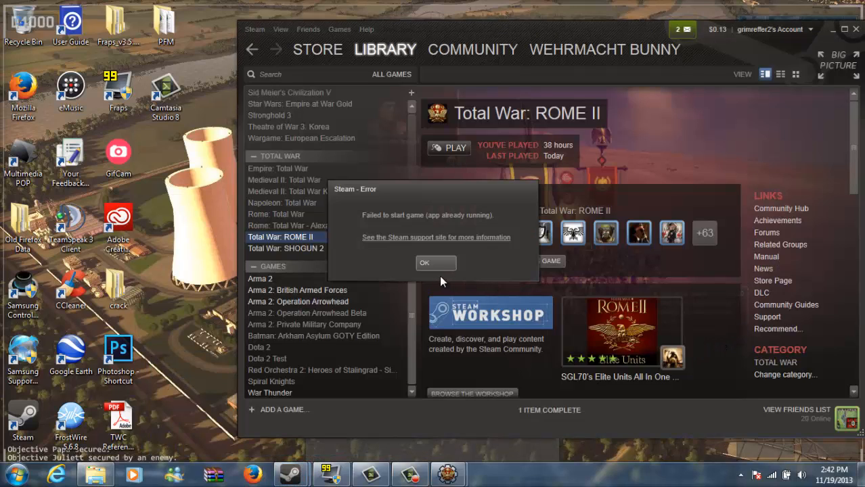
left_click(429, 266)
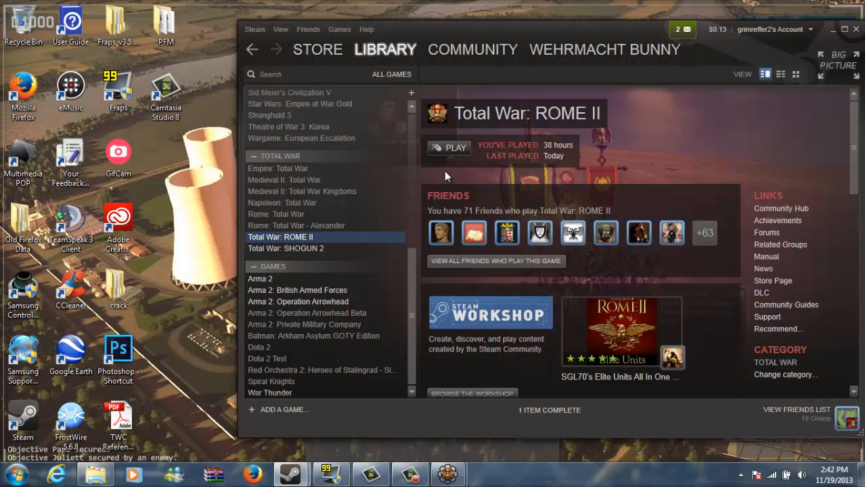
left_click(455, 149)
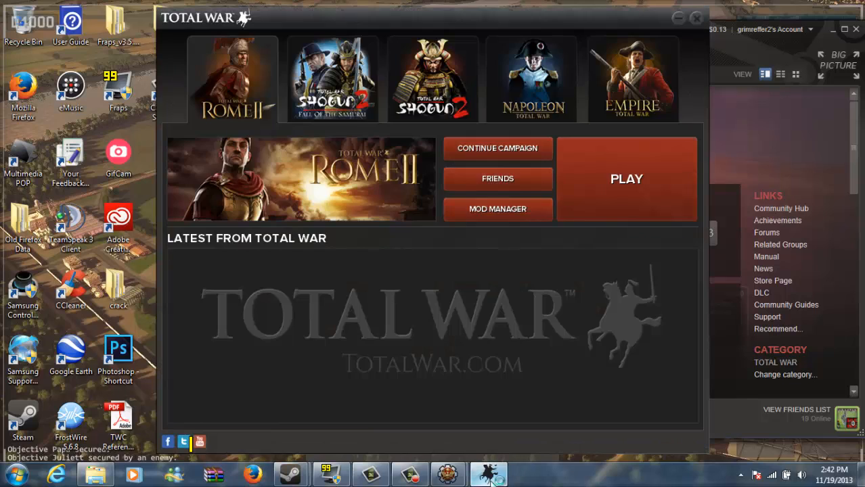
Step: Bring up the launcher's mod list and disable something.pack
left_click(486, 212)
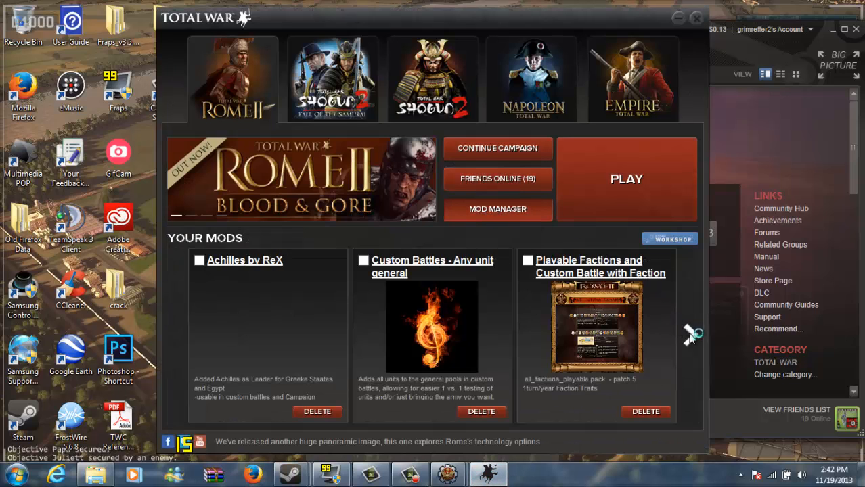
left_click(690, 337)
left_click(691, 335)
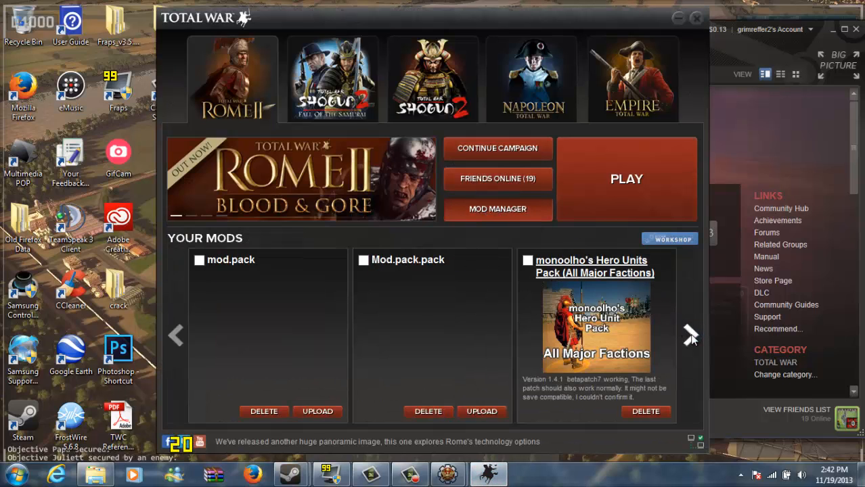
left_click(690, 336)
left_click(690, 336)
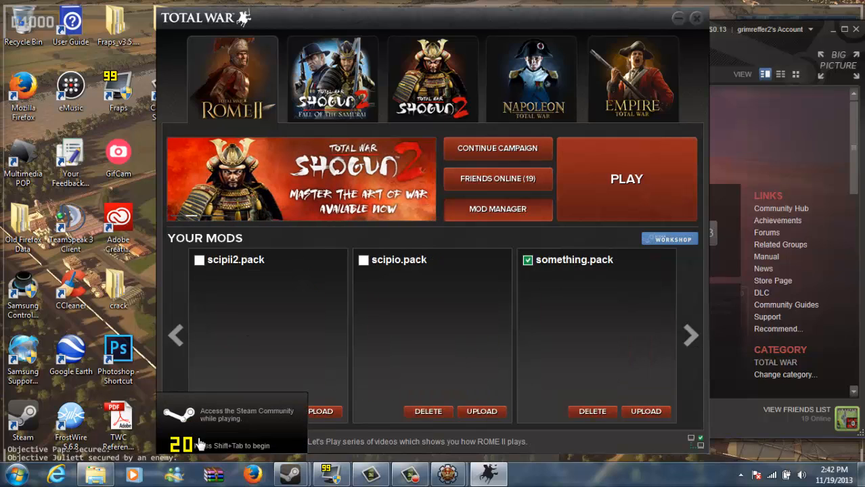
left_click(528, 261)
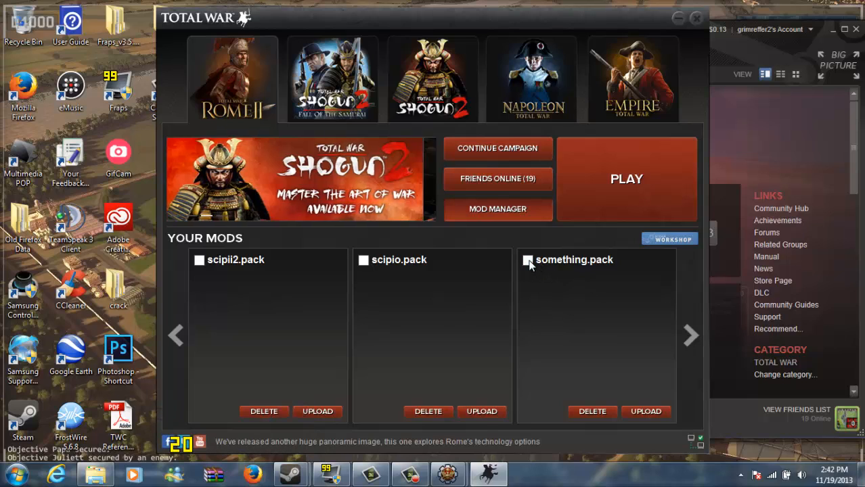
Step: Enable Tests.pack in the mod list and start the game
left_click(689, 336)
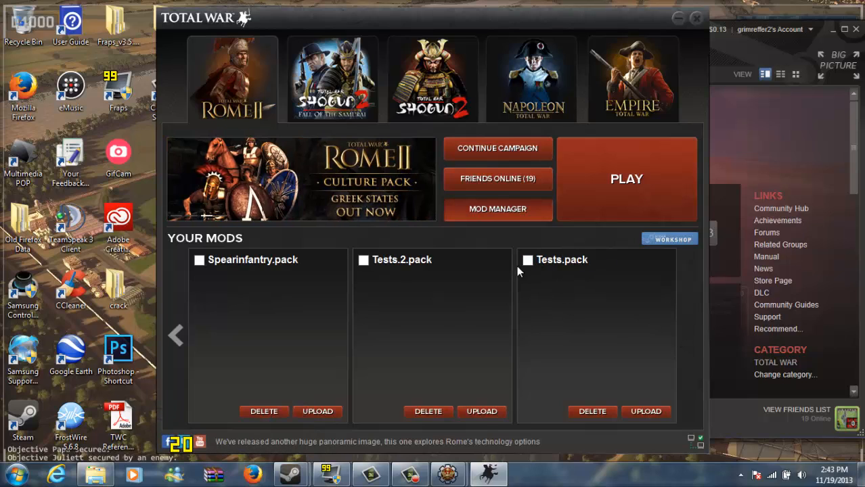
mouse_move(447, 474)
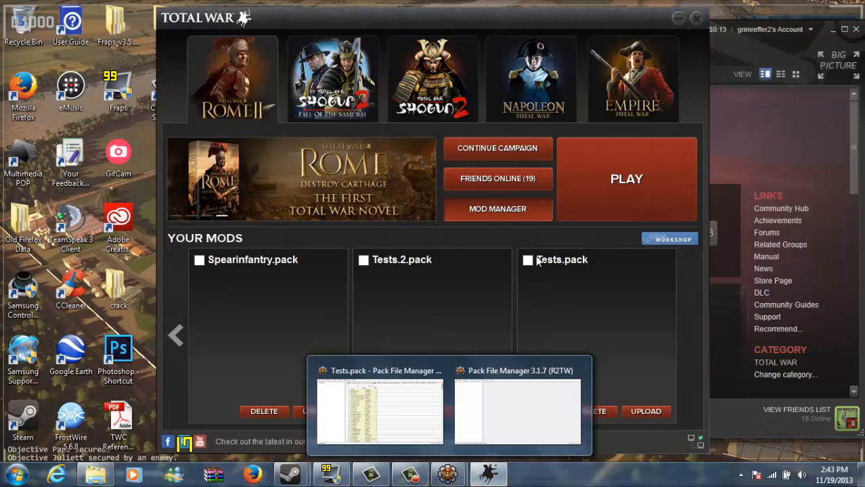
left_click(528, 261)
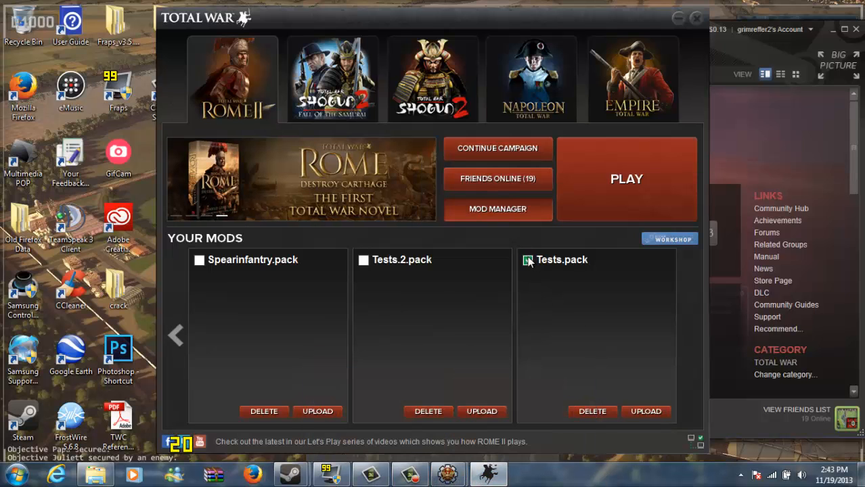
left_click(612, 180)
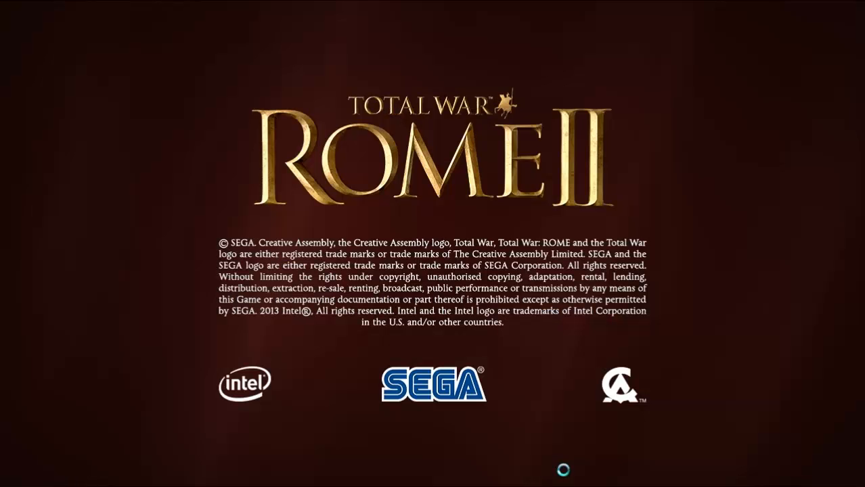
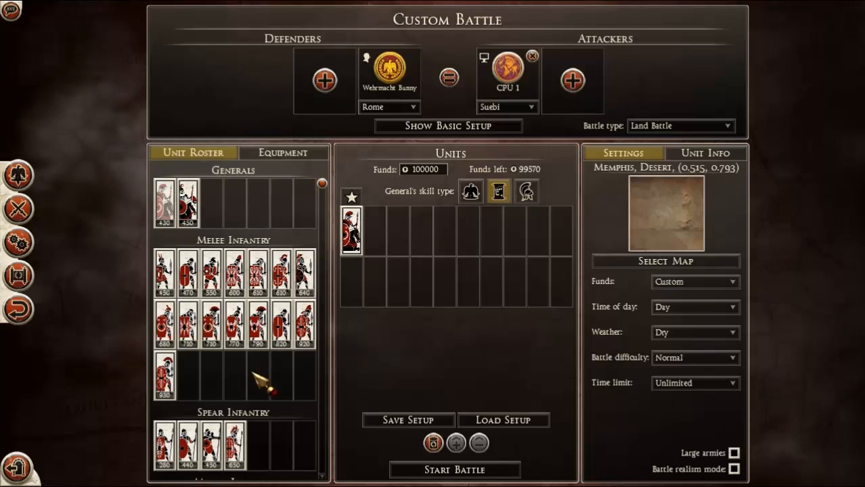
Step: Add six Super Hastiati units to Rome's custom battle army and remove one of them again
left_click(290, 332)
left_click(290, 332)
left_click(290, 332)
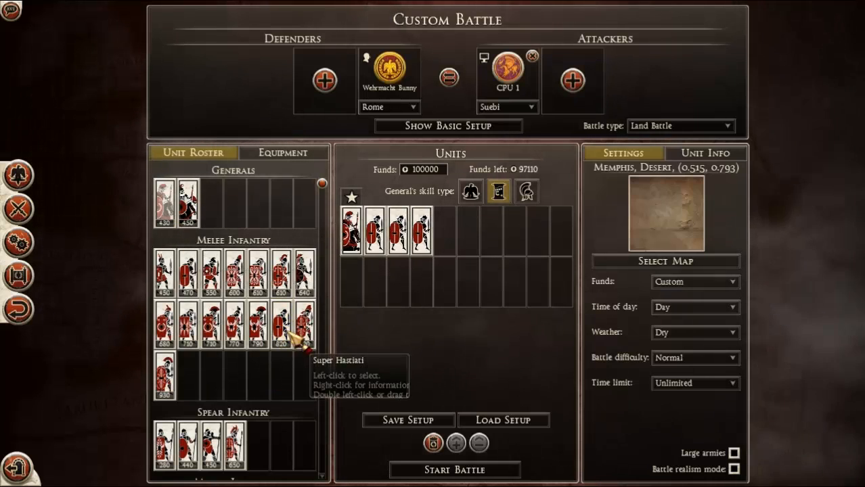
left_click(290, 332)
left_click(290, 332)
left_click(290, 332)
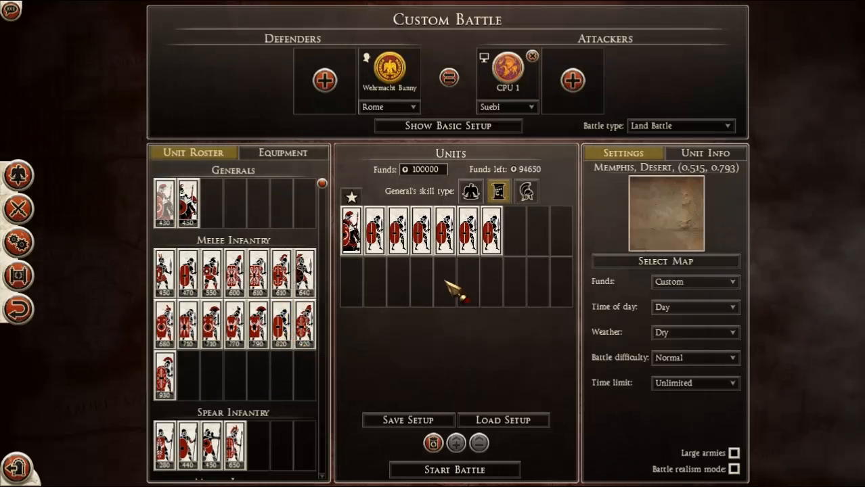
left_click(491, 229)
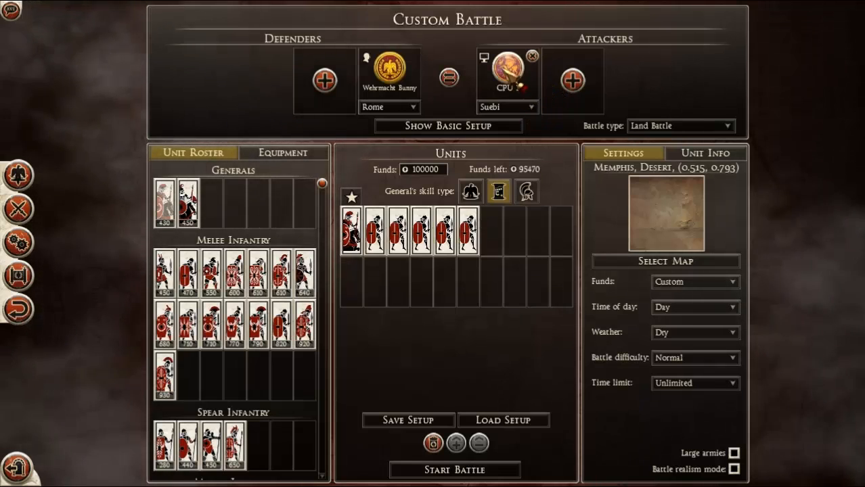
Step: Remove every unit from CPU 1's Suebi army and add the 910-cost general to it
left_click(501, 101)
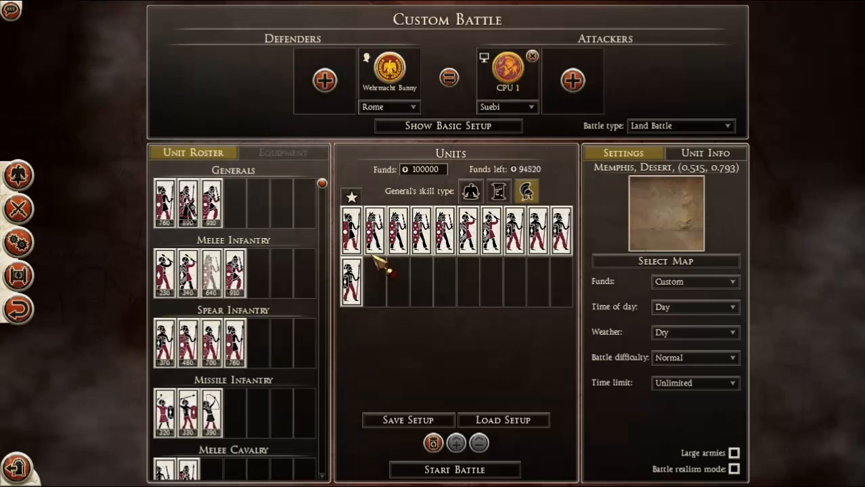
right_click(357, 234)
right_click(391, 237)
right_click(391, 237)
right_click(390, 237)
right_click(393, 238)
right_click(394, 239)
right_click(396, 240)
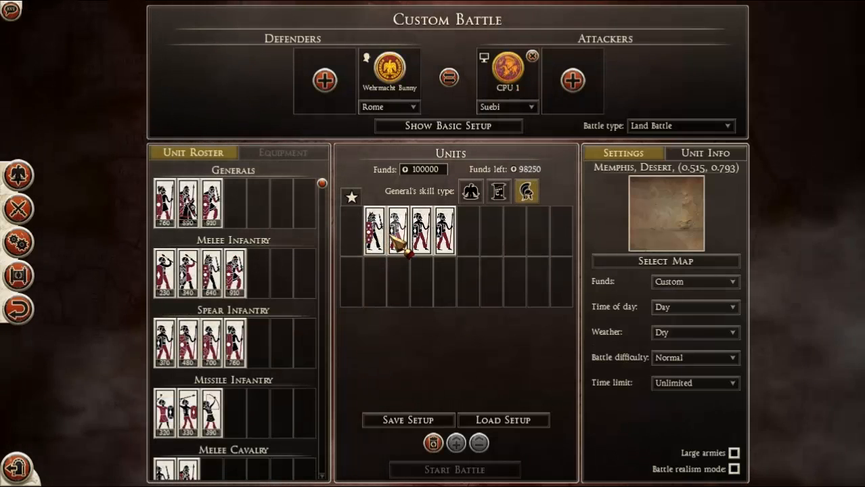
right_click(396, 242)
right_click(396, 243)
right_click(396, 245)
right_click(375, 234)
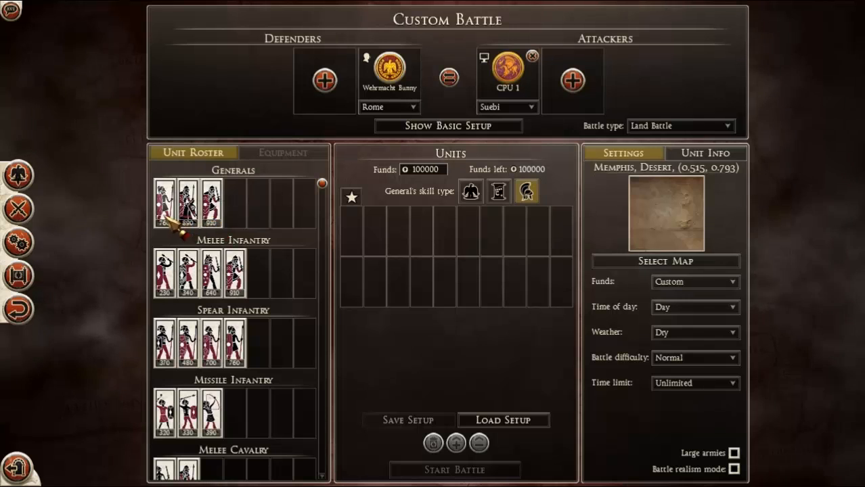
left_click(211, 206)
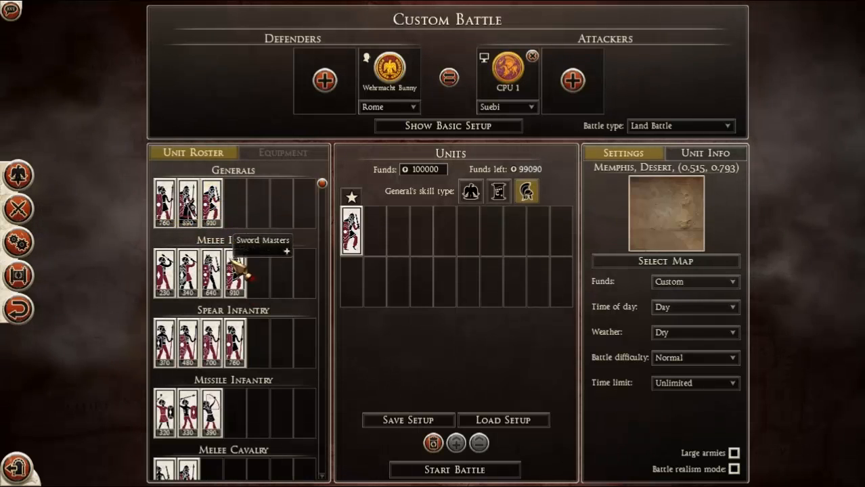
Step: Add two Berserkers units to CPU 1's Suebi army and launch the custom battle
left_click(213, 284)
left_click(213, 285)
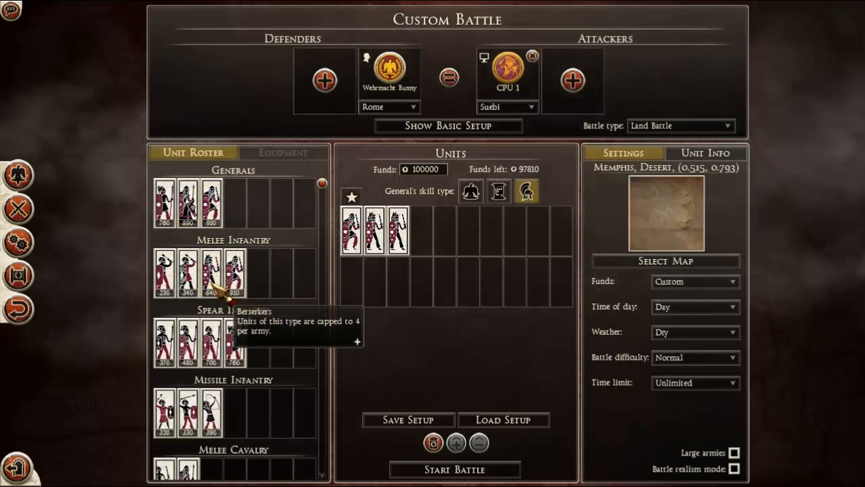
left_click(487, 467)
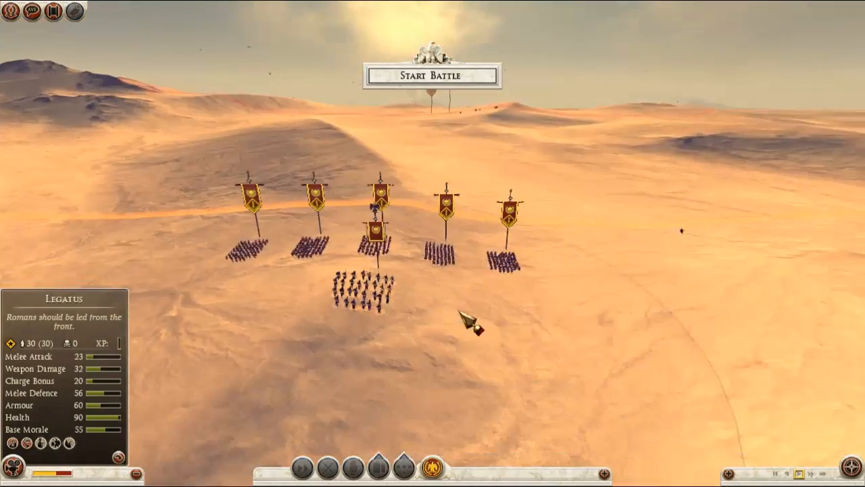
Step: Select all five Super Hastiati units and deploy them in one wide line on the open sand east of their starting position
left_click_drag(631, 212, 250, 276)
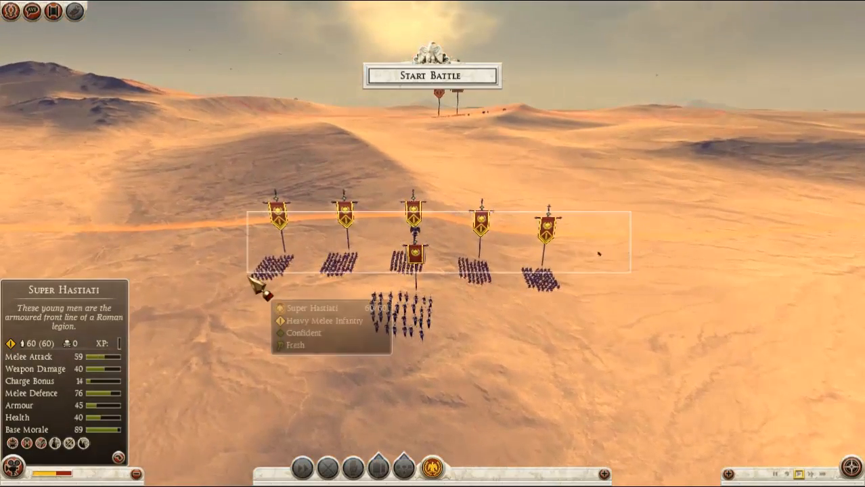
key("d")
key("w")
left_click_drag(293, 324, 738, 322)
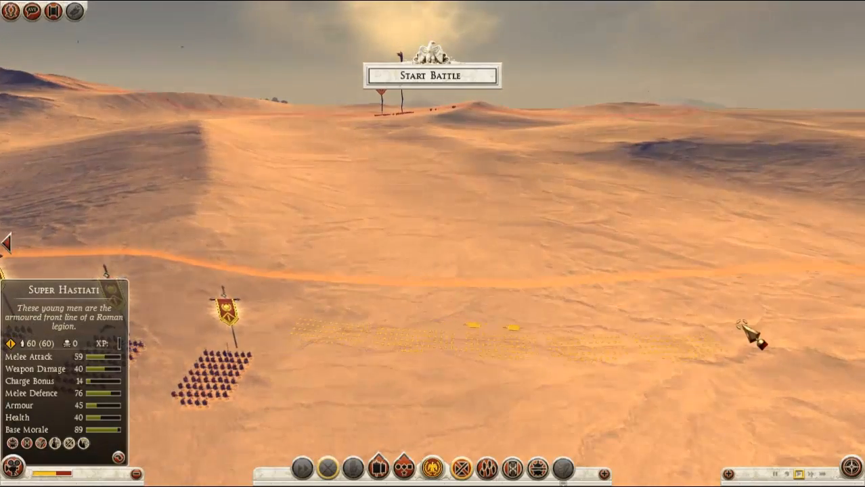
Step: Examine the deployed Super Hastiati soldiers up close from behind, the front and the flank, checking their armour, shields and standard bearer
key("d")
key("w")
key("s")
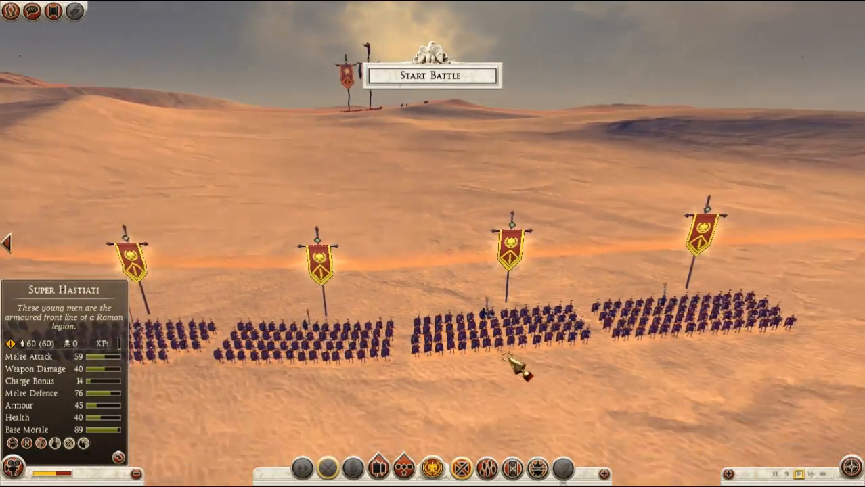
scroll(492, 324, "up", 5)
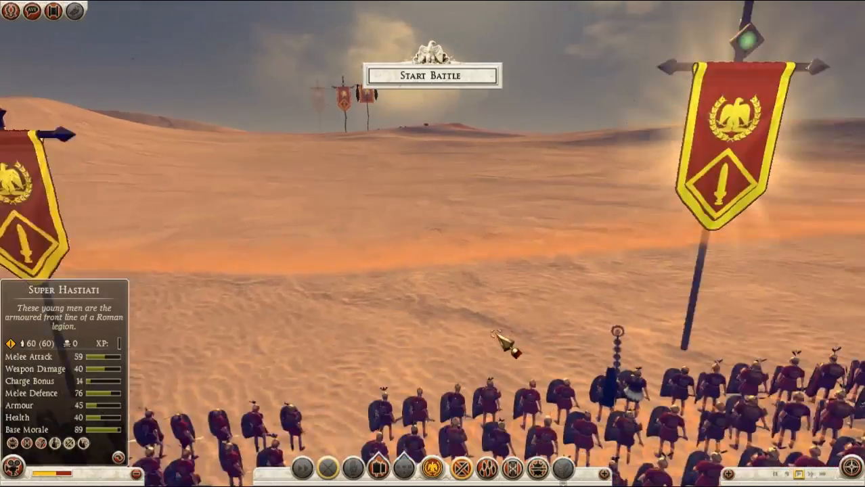
key("s")
key("w")
key("w")
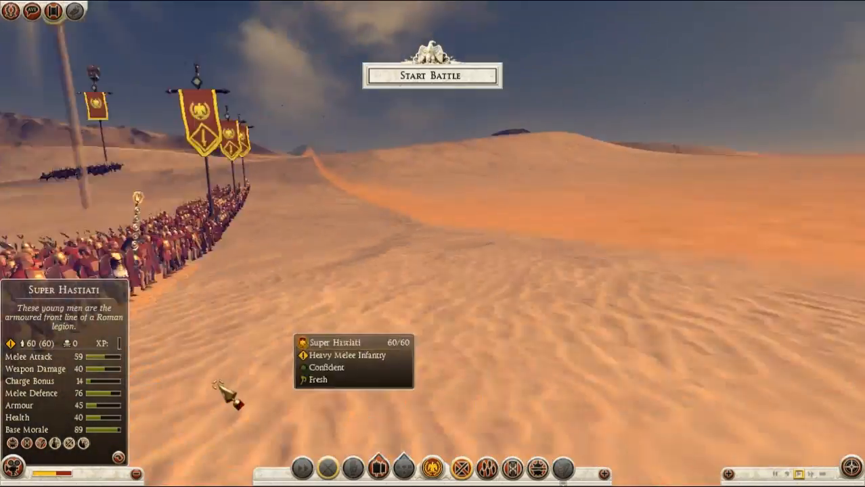
key("w")
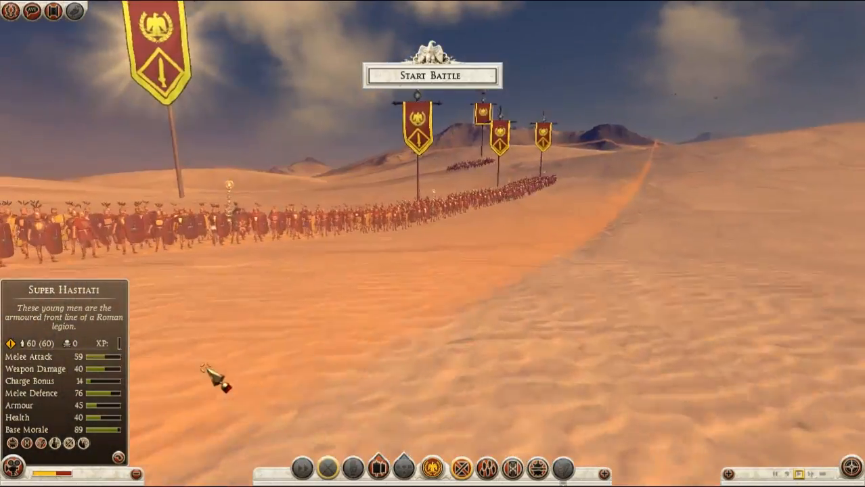
key("w")
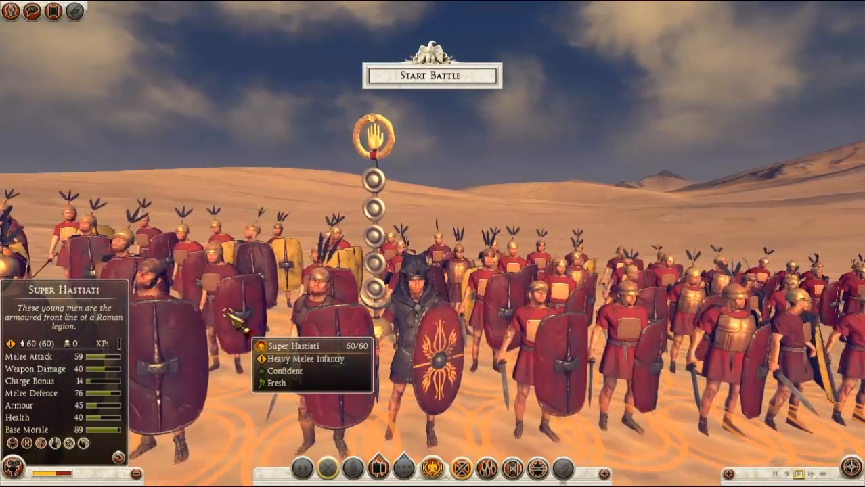
key("s")
key("a")
key("e")
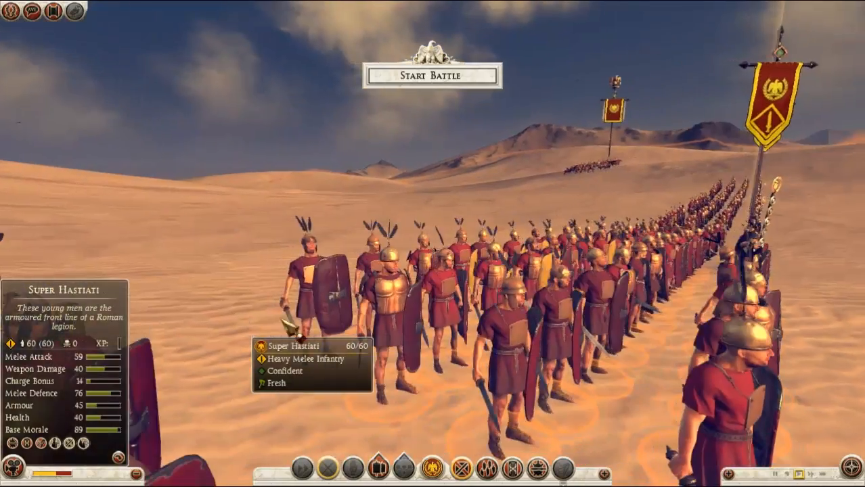
key("s")
scroll(420, 389, "down", 2)
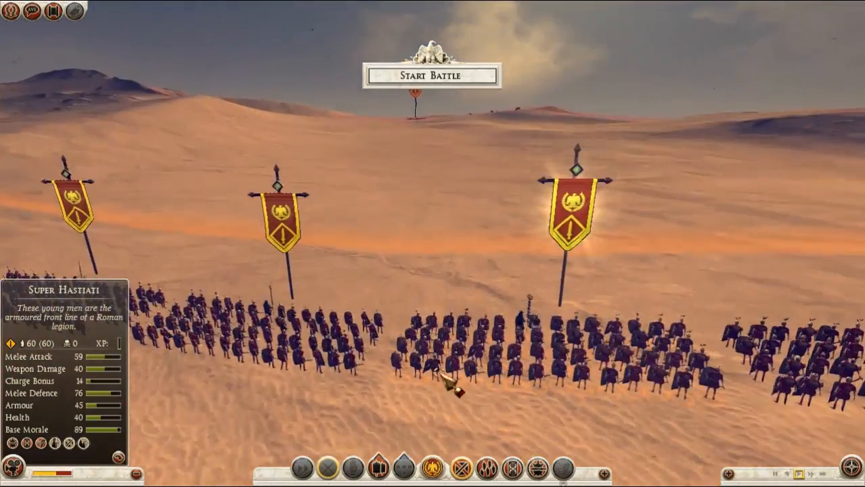
Step: Reposition the Legatus general's cavalry unit close behind the Super Hastiati line
key("a")
key("e")
key("s")
key("s")
key("a")
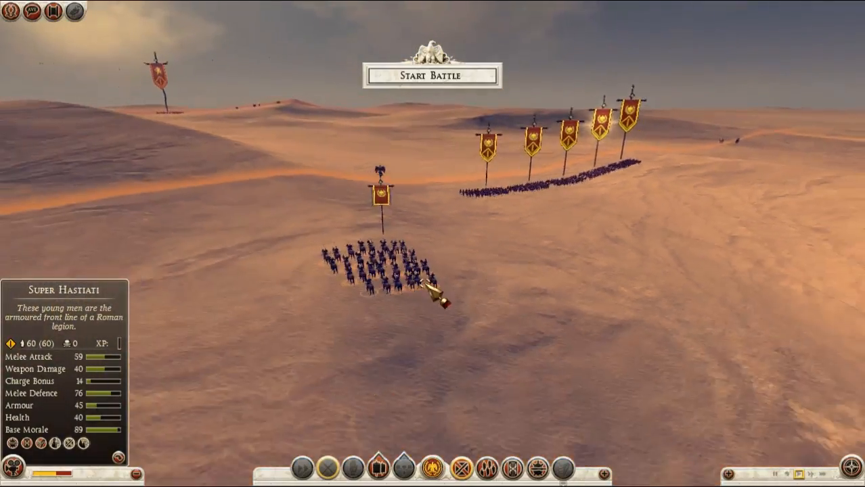
left_click(424, 261)
right_click(646, 182)
key("w")
key("d")
key("q")
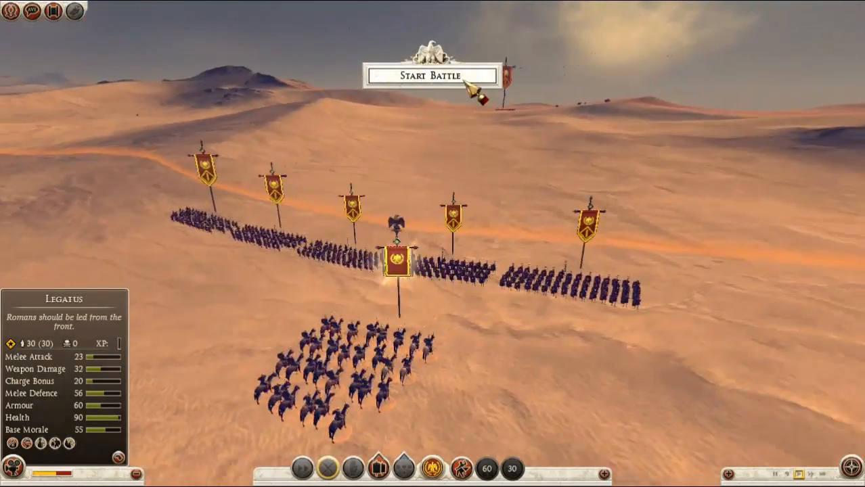
Step: Start the battle and send the five Super Hastiati units running towards the Suebi army
left_click(464, 81)
key("a")
key("e")
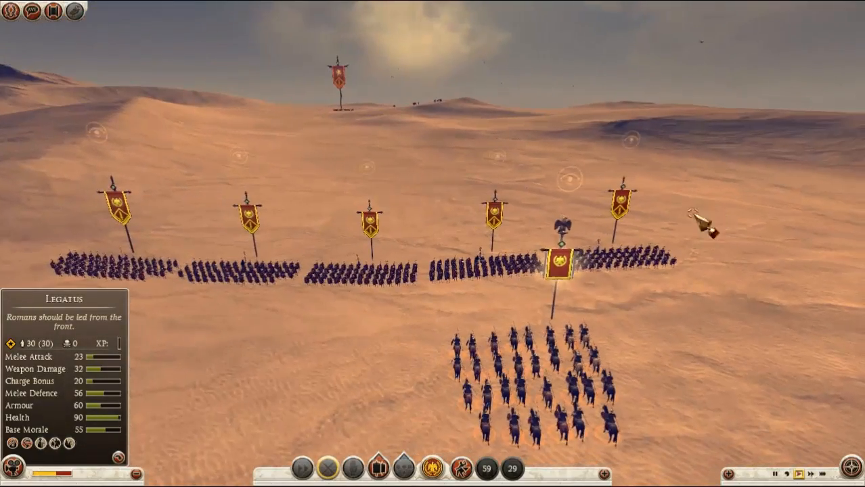
key("w")
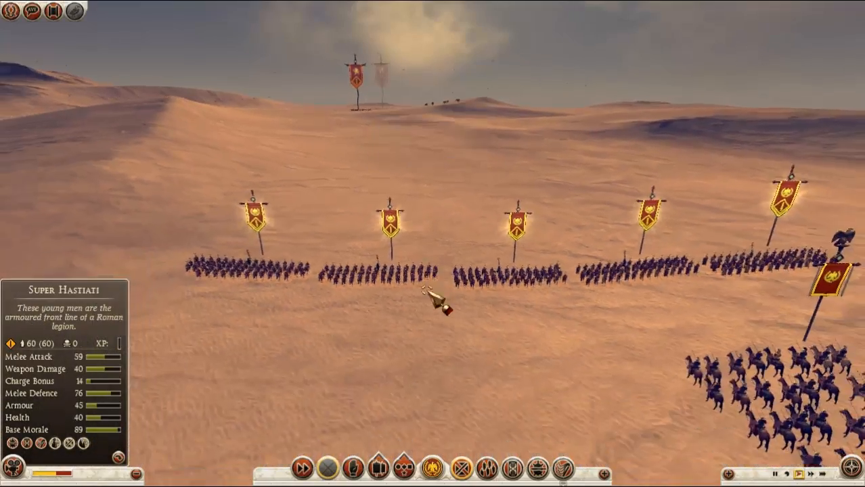
key("w")
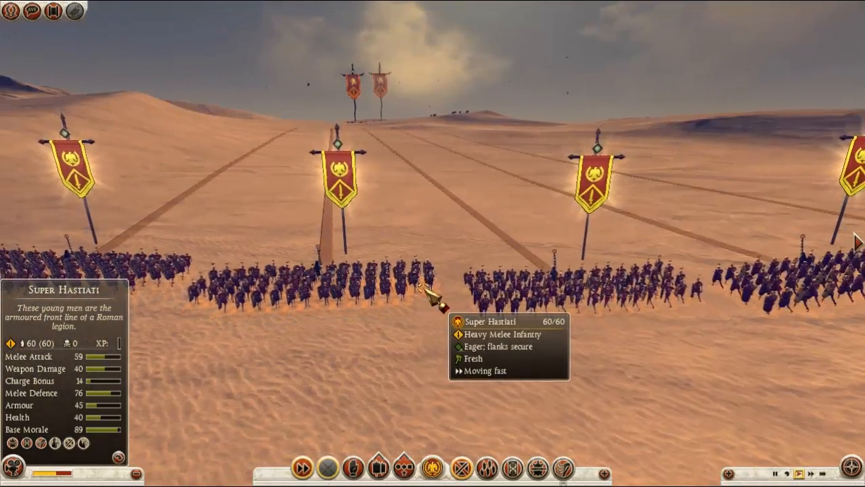
Step: Examine the running Super Hastiati soldiers up close and compare their line with the Suebi units ahead
key("w")
key("e")
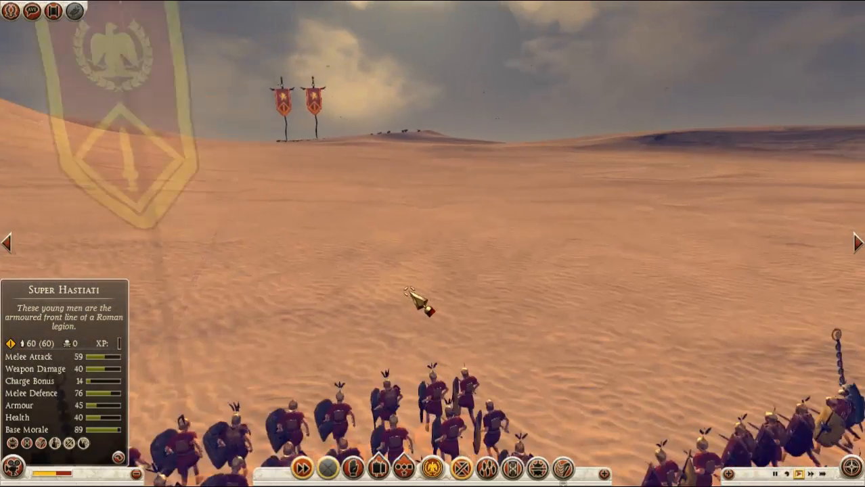
key("e")
key("e")
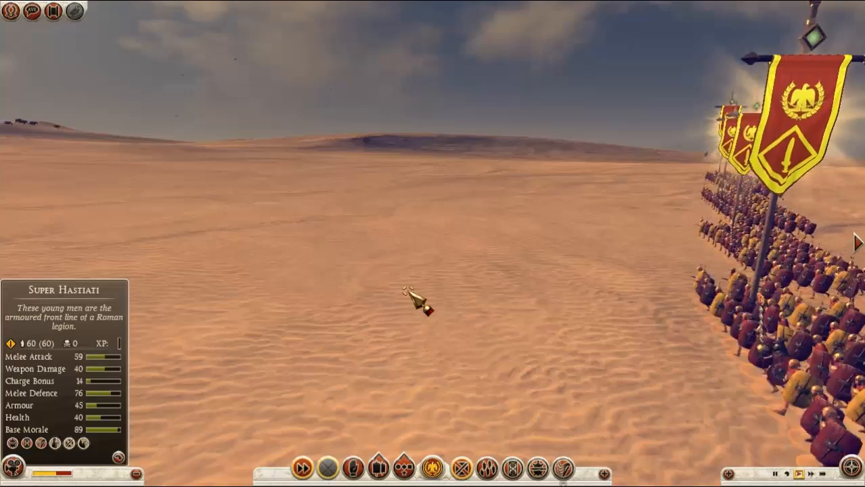
key("q")
key("s")
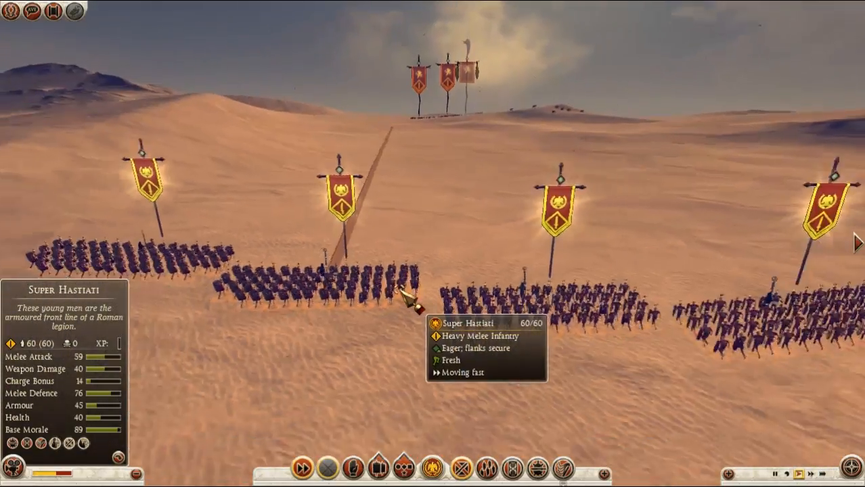
key("w")
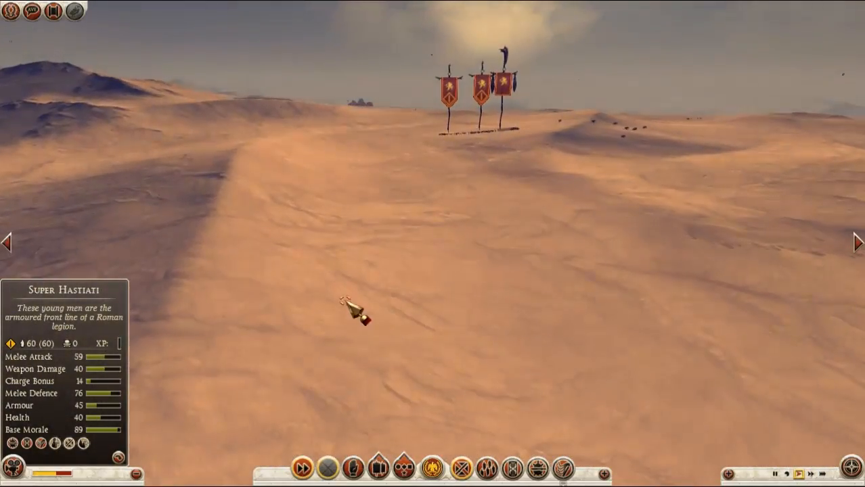
key("s")
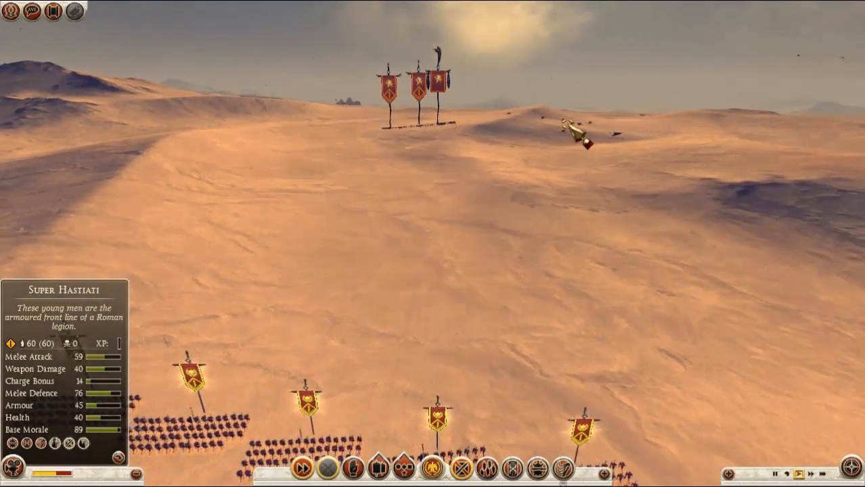
Step: Survey the desert terrain around both armies, including the ridge and hills beside the Super Hastiati line
key("w")
key("d")
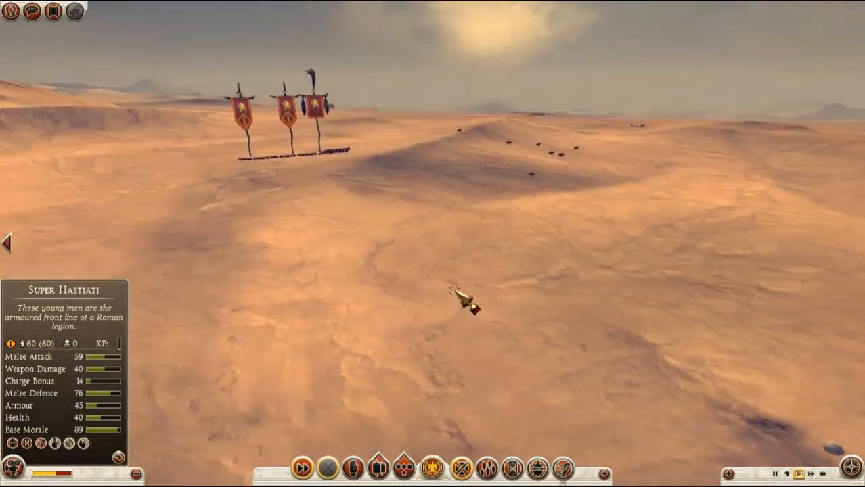
key("s")
key("a")
key("e")
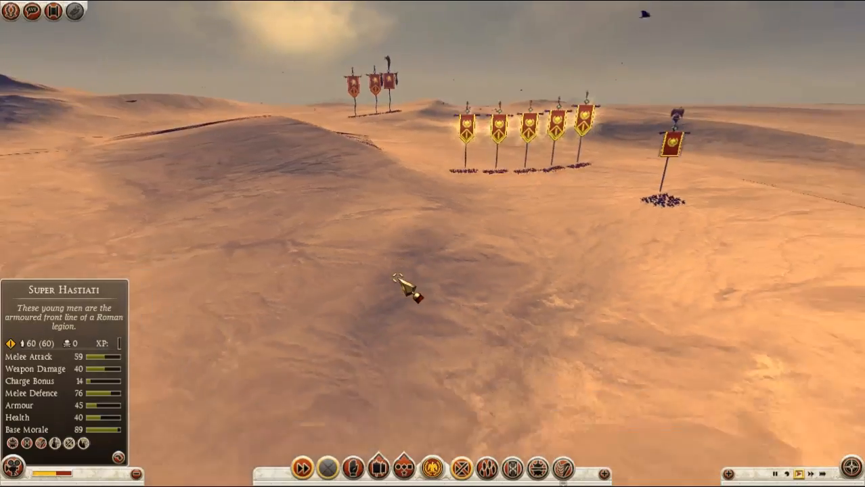
key("a")
key("q")
key("d")
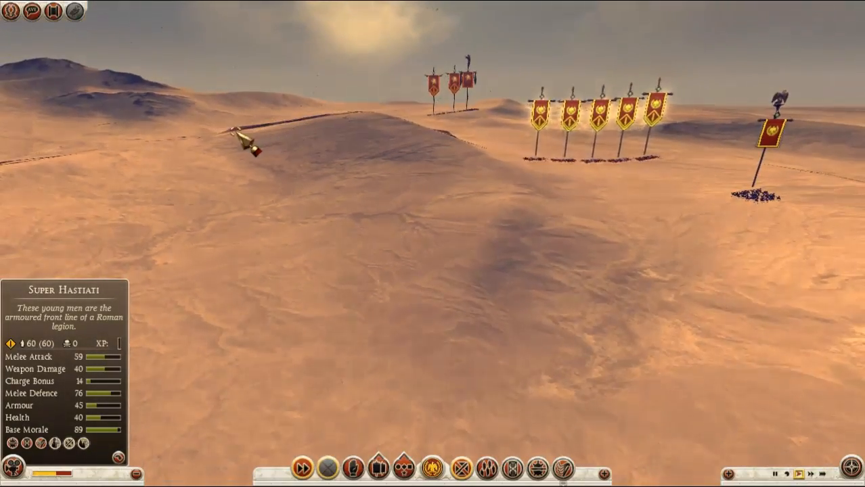
key("q")
key("s")
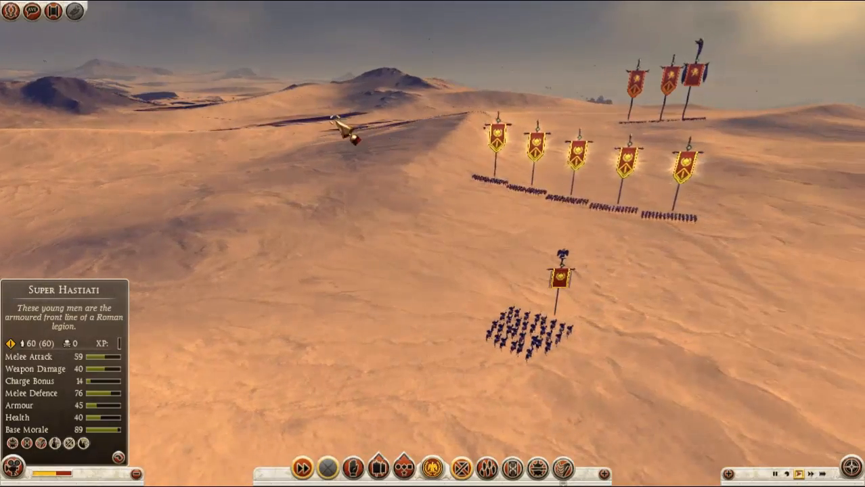
key("w")
key("e")
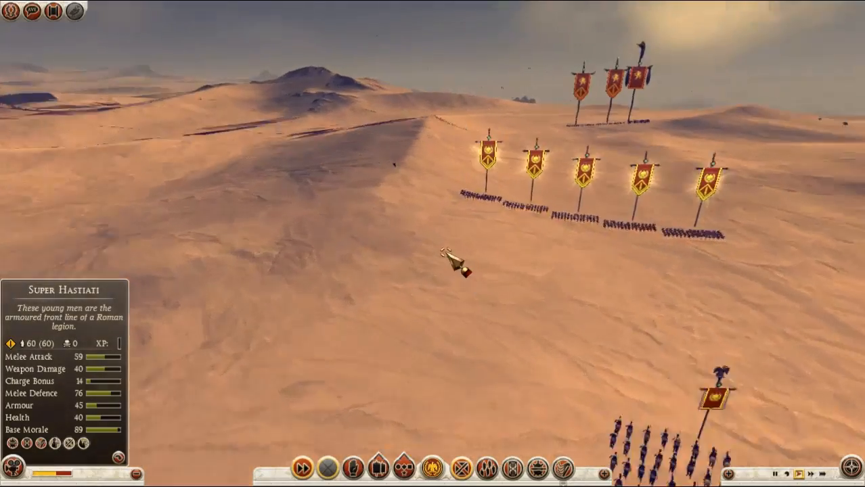
key("a")
key("q")
key("w")
key("a")
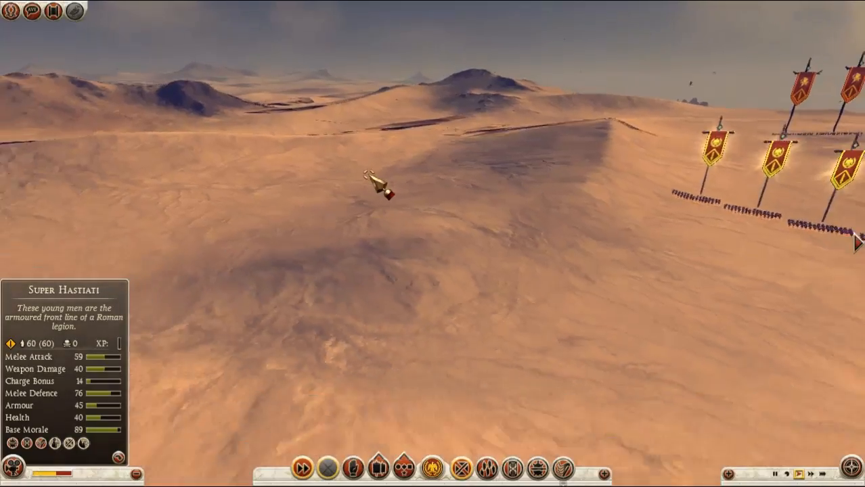
key("s")
key("q")
key("d")
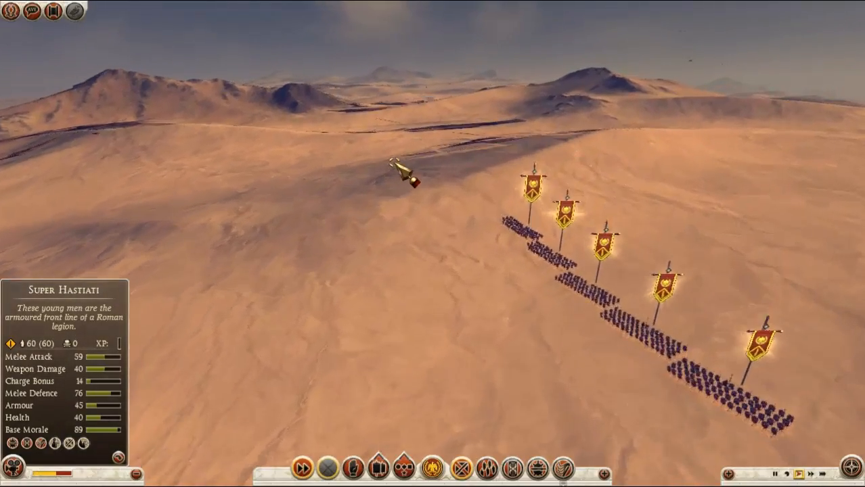
Step: Follow the Super Hastiati line's advance on the Suebi units from several angles
key("e")
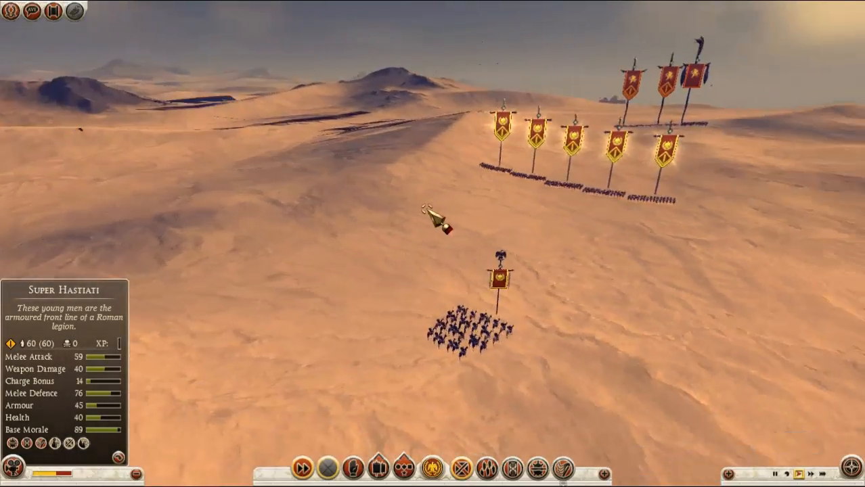
key("q")
key("e")
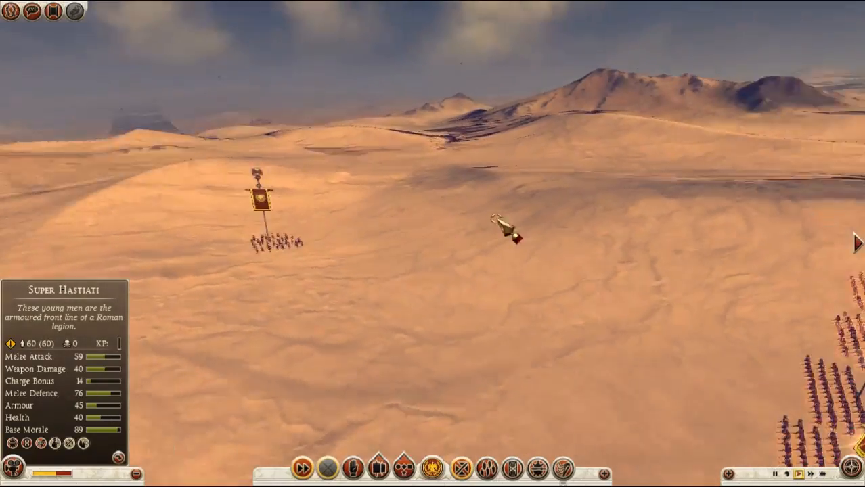
key("e")
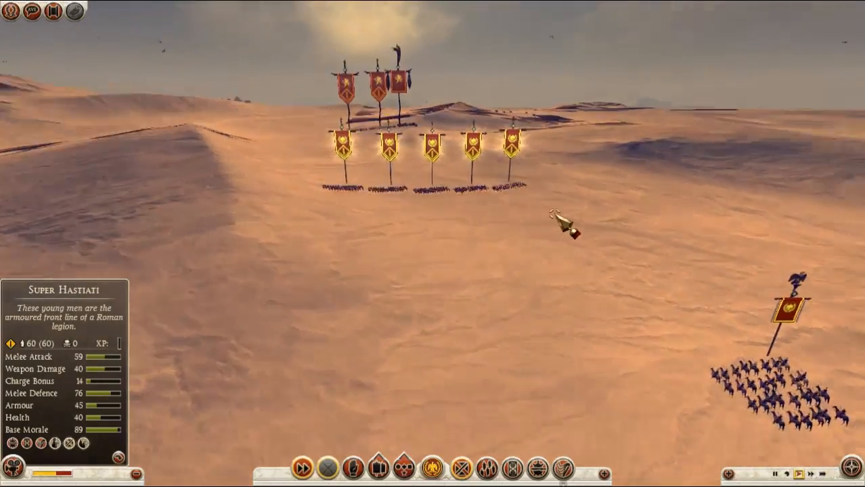
key("q")
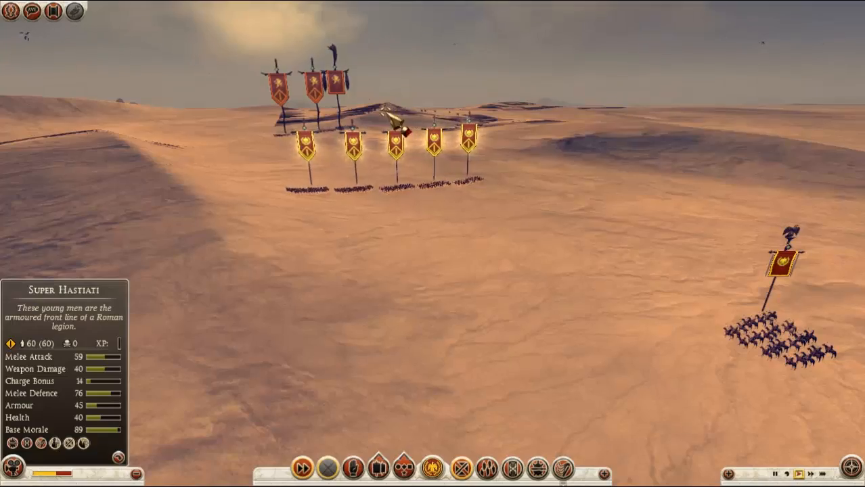
key("w")
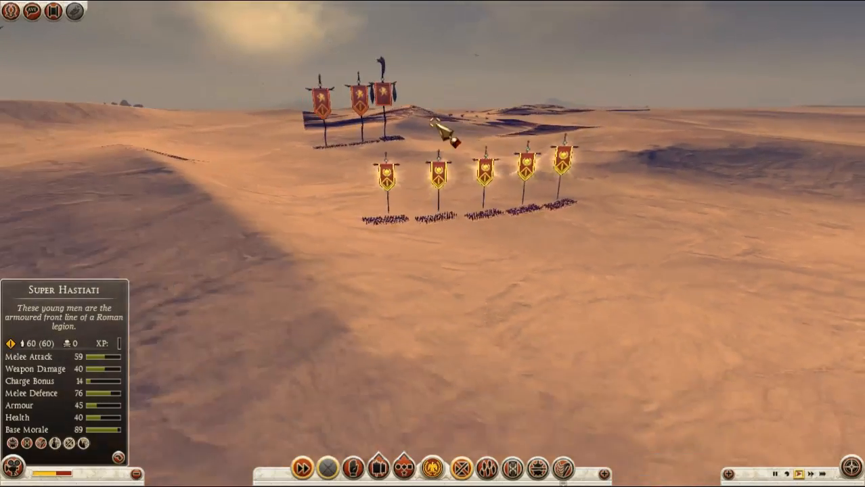
key("e")
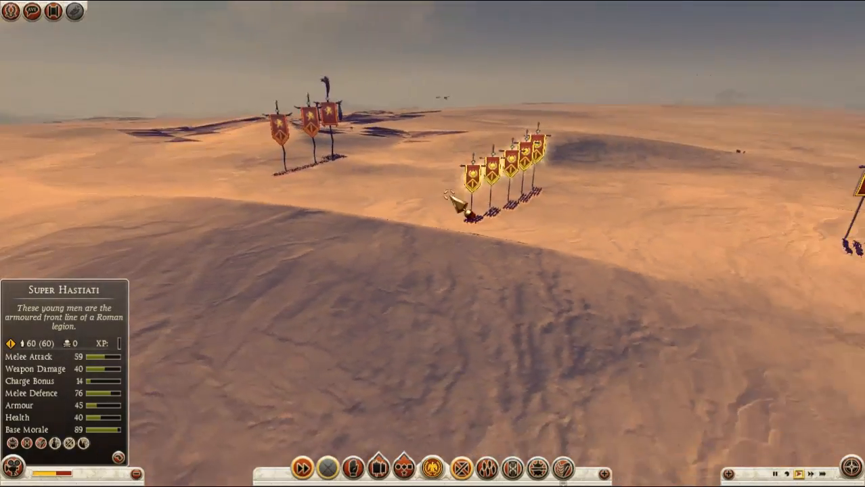
key("q")
key("w")
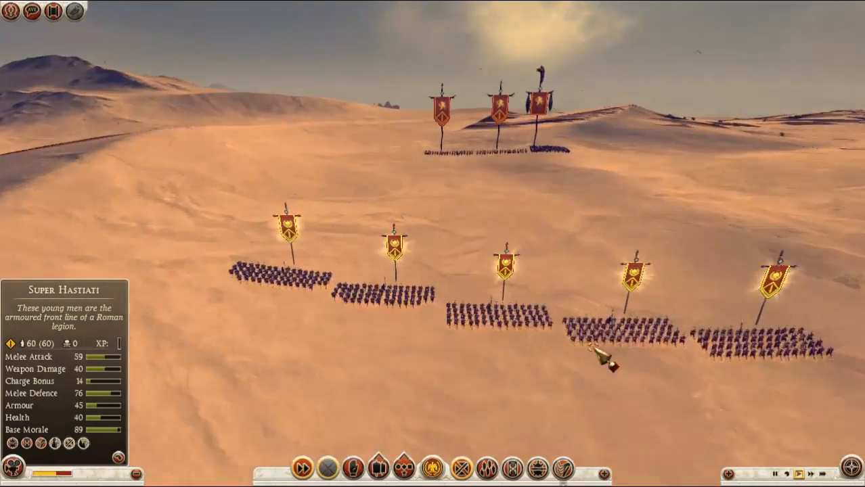
Step: Halt the five Super Hastiati units in front of the Suebi army and activate their hourglass defensive ability
key("s")
key("q")
key("w")
key("q")
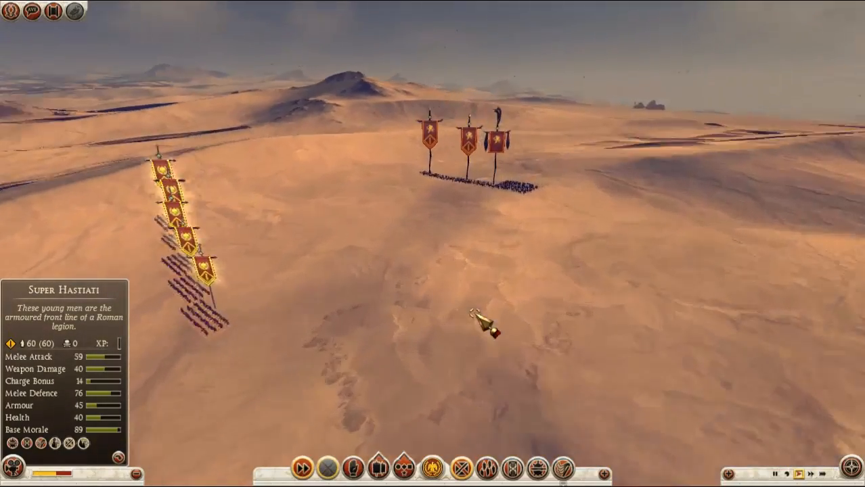
key("d")
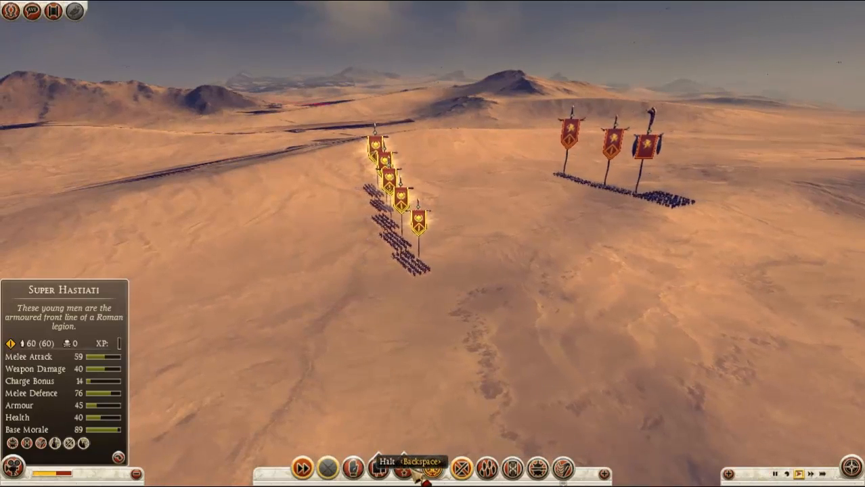
key("q")
key("s")
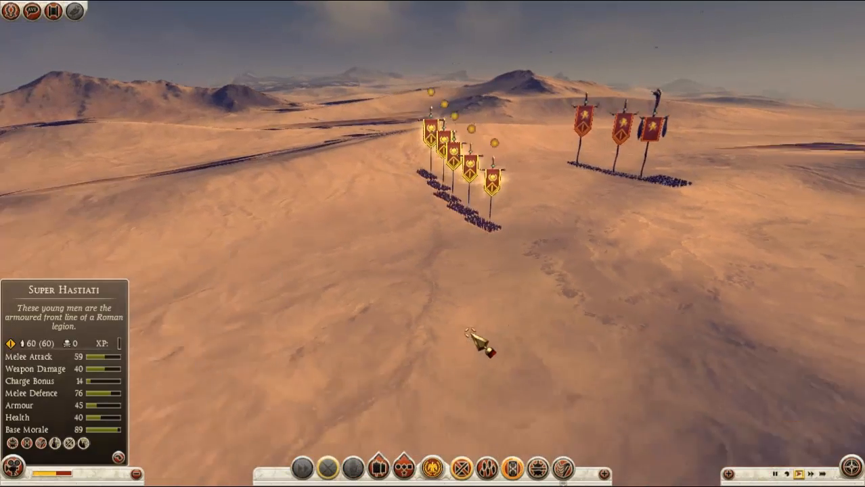
Step: Select the Legatus cavalry unit and send it to a position behind the Super Hastiati line
key("a")
left_click_drag(408, 181, 261, 238)
right_click(604, 197)
key("w")
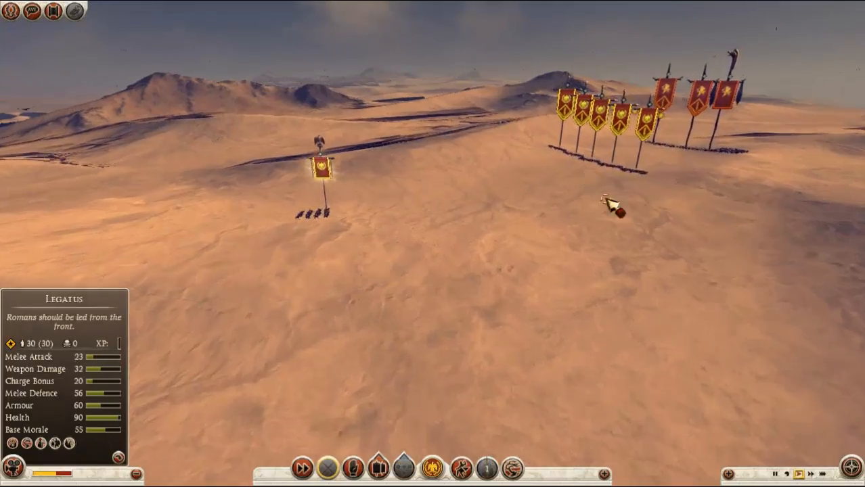
Step: Examine the Super Hastiati soldiers up close along their line and compare it with the approaching Suebi units
key("d")
key("q")
key("w")
key("d")
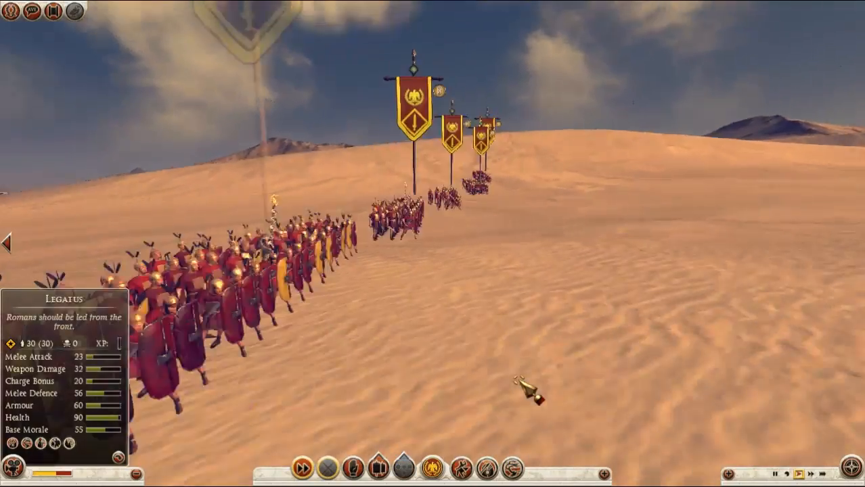
key("w")
key("d")
key("w")
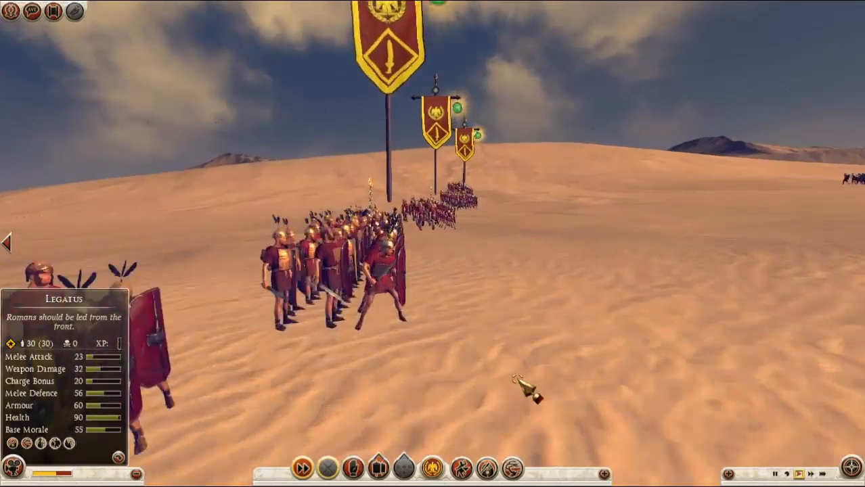
key("d")
key("w")
key("d")
key("w")
key("d")
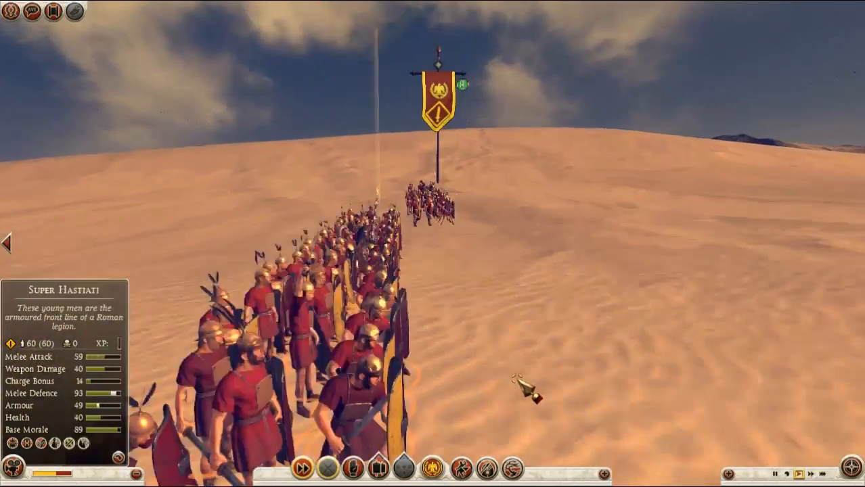
key("e")
key("e")
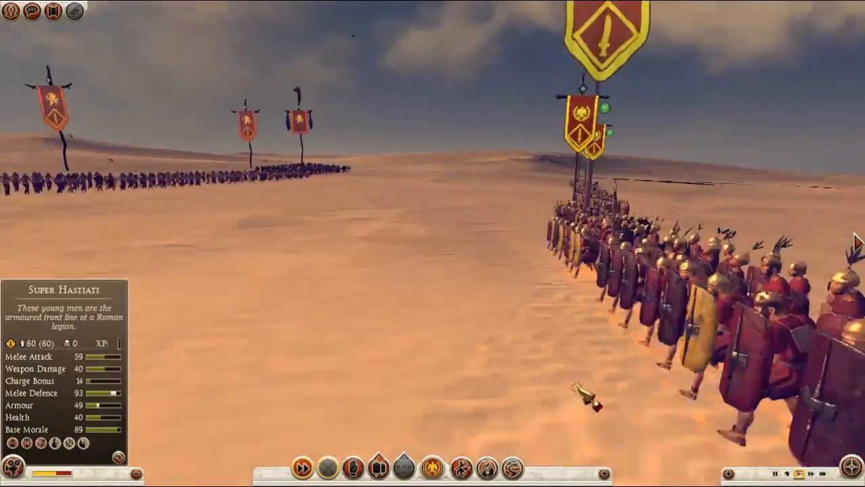
Step: Select the Super Hastiati units and activate their Use the Whip ability against the charging Suebi
scroll(631, 347, "down", 5)
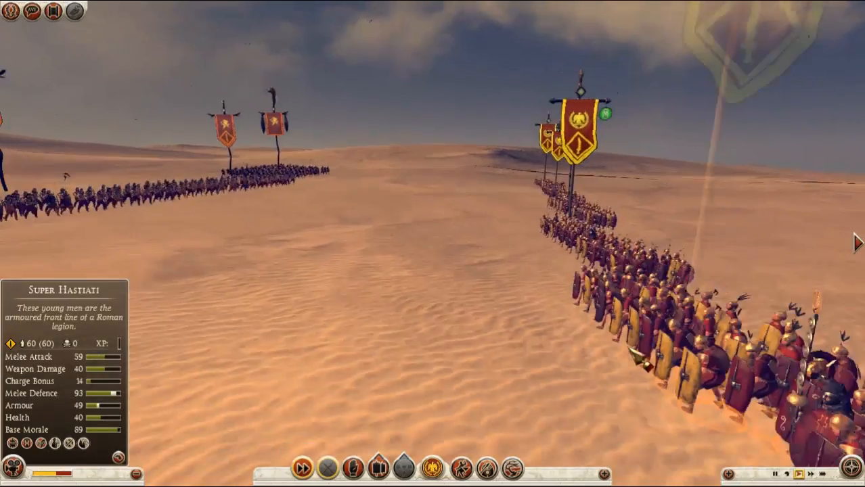
left_click_drag(484, 319, 488, 323)
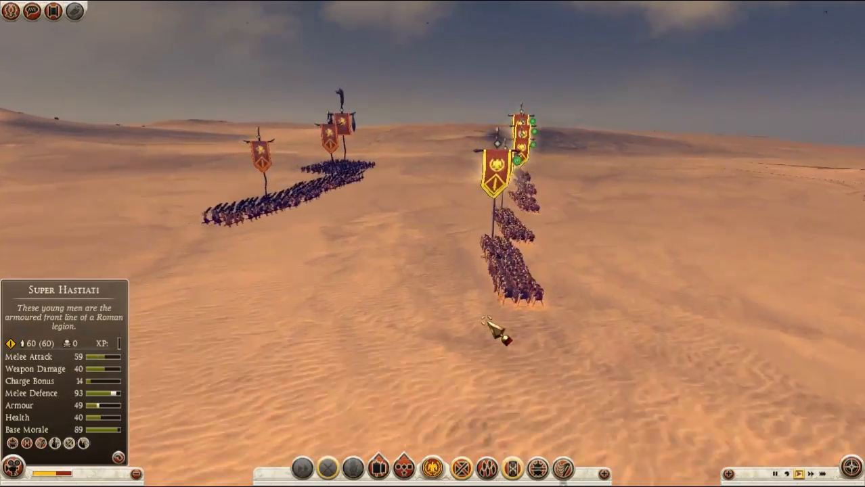
scroll(489, 324, "up", 5)
key("e")
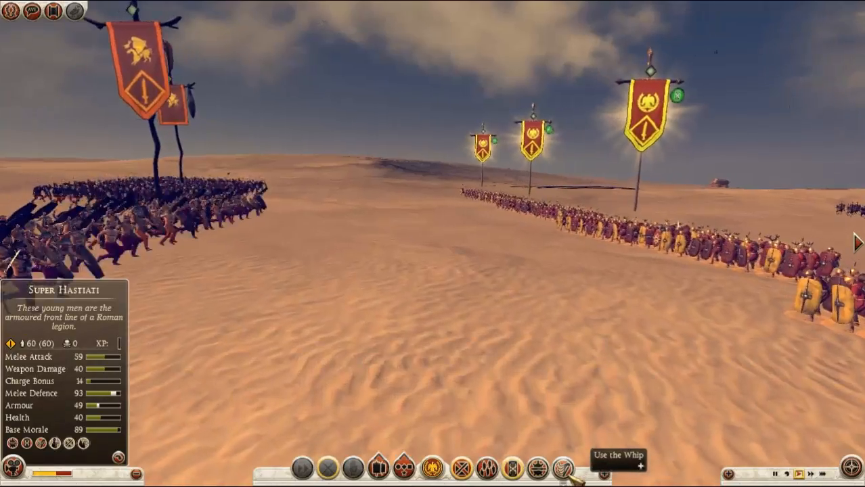
key("q")
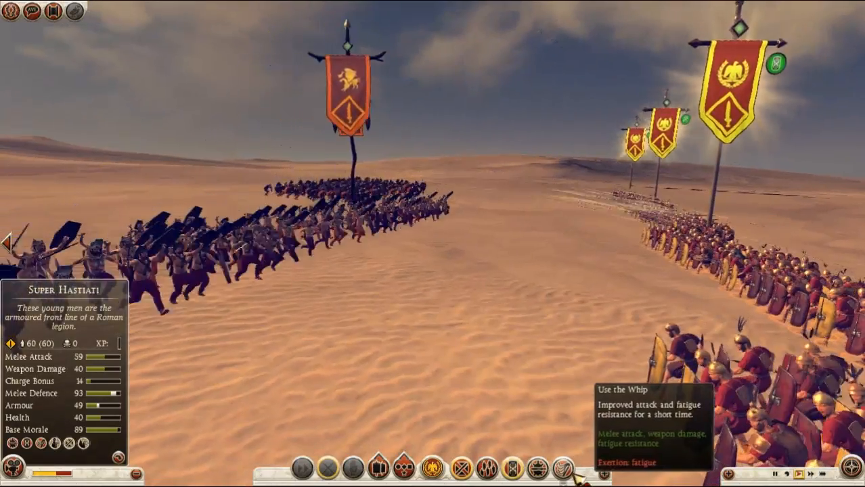
key("d")
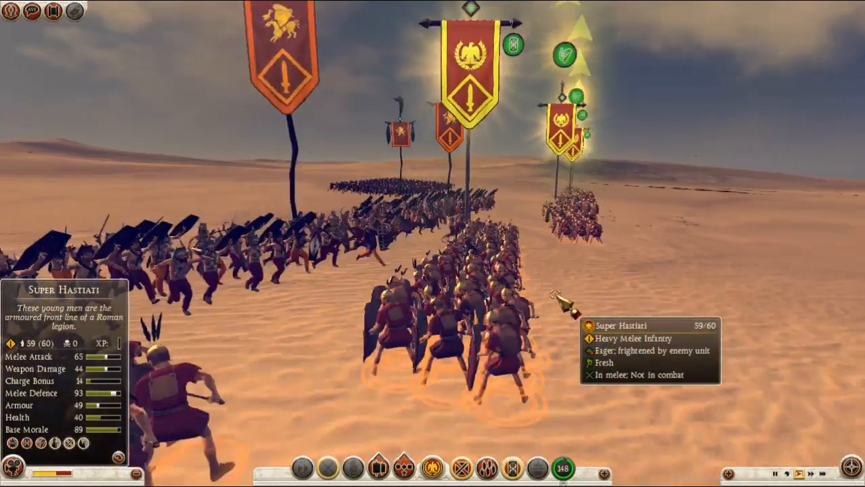
Step: Select the unengaged Super Hastiati unit at the end of the line and send it past the Suebi flank
key("a")
scroll(584, 312, "down", 3)
key("d")
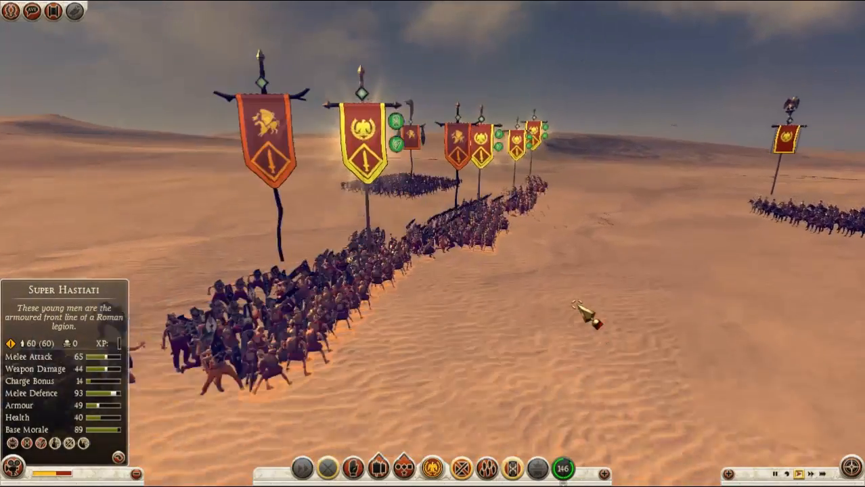
key("w")
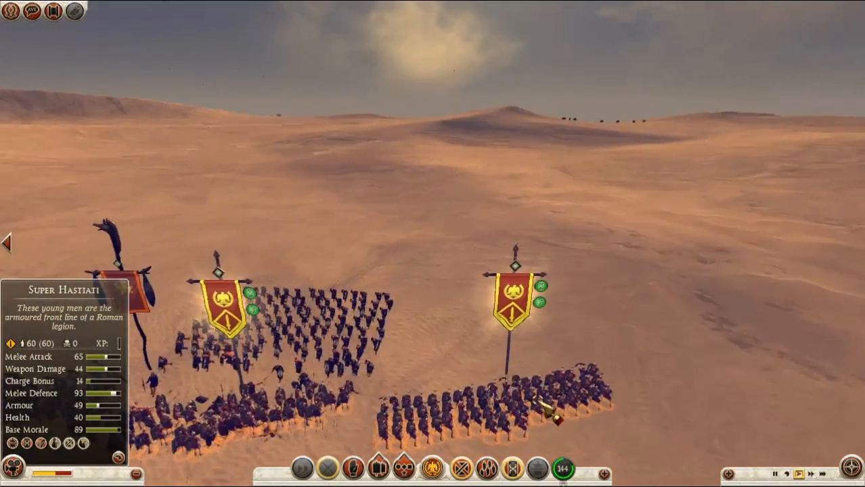
key("s")
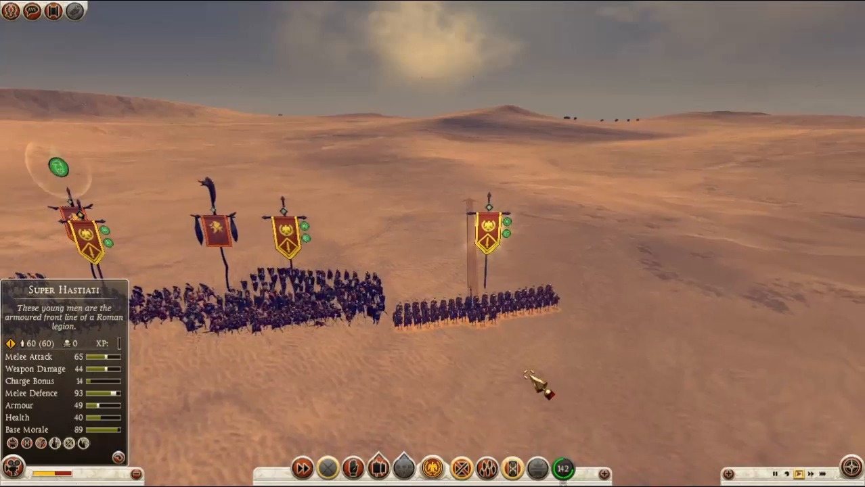
key("q")
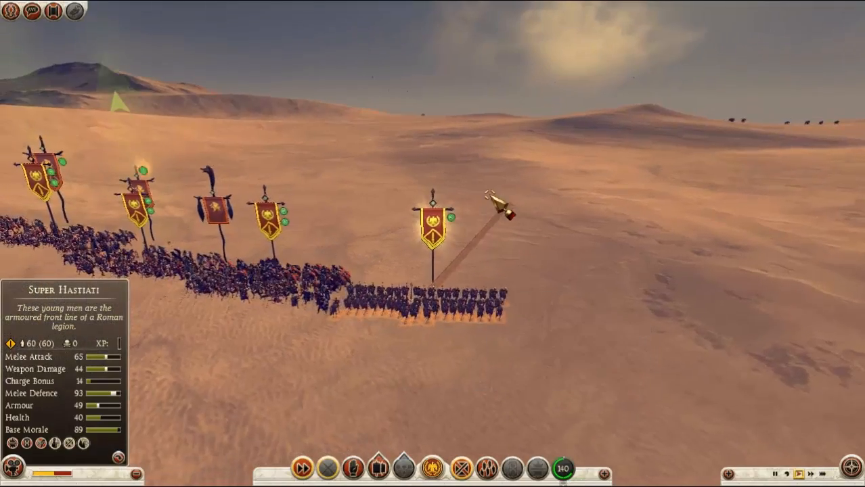
right_click(509, 190)
Step: Order the flanking Super Hastiati unit to form a wide line behind the Suebi rear
key("q")
key("q")
key("d")
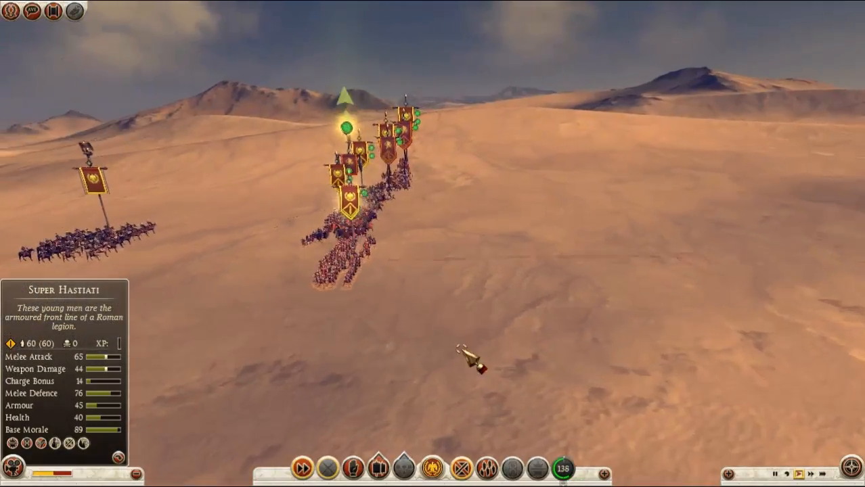
left_click_drag(374, 331, 589, 277)
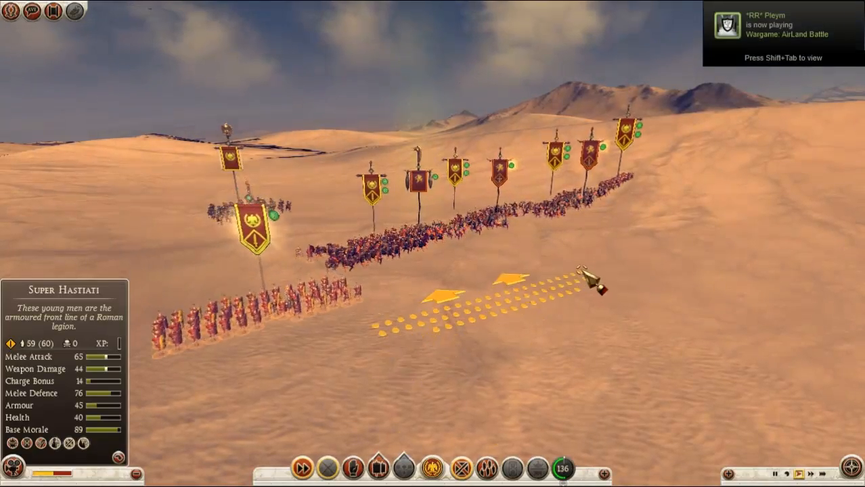
Step: Use a Legatus ability on the engaged Super Hastiati unit at the near end of the melee
scroll(538, 355, "up", 3)
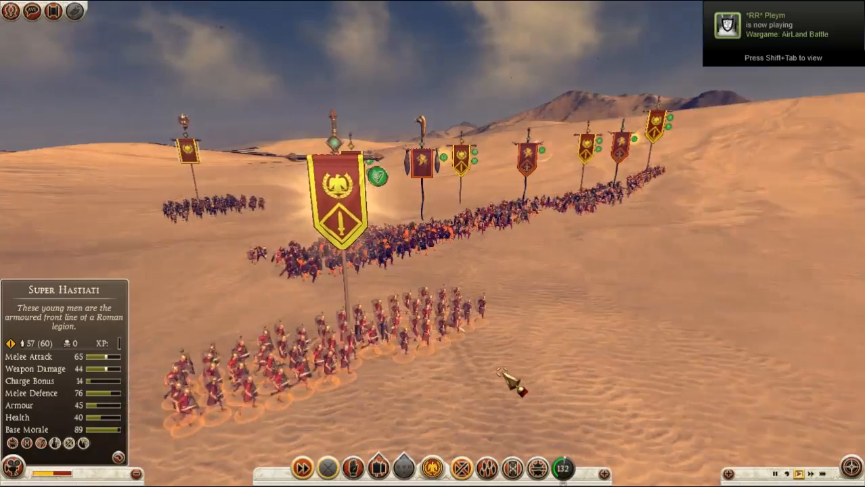
scroll(509, 374, "up", 3)
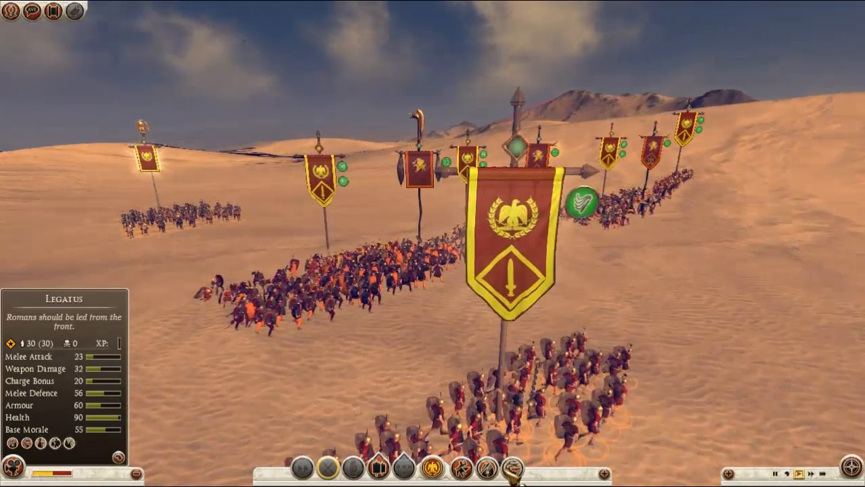
left_click(331, 189)
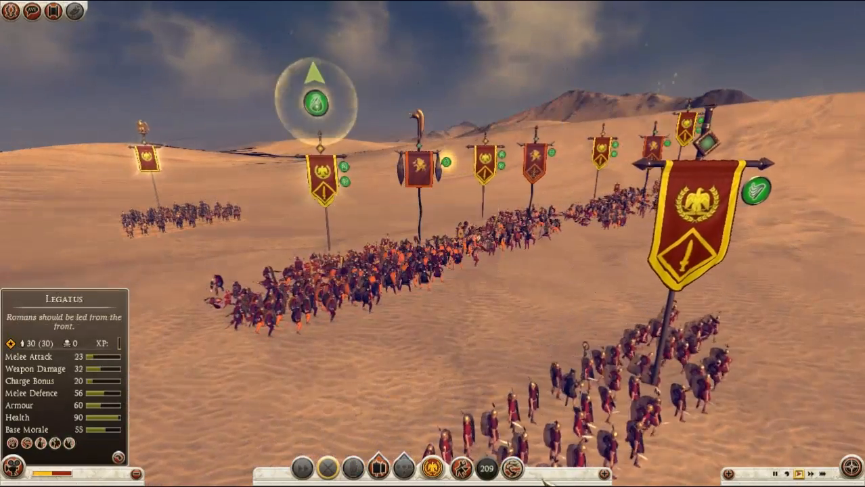
Step: Activate the flanking Super Hastiati unit's hourglass ability and order it forward through the Suebi rear
left_click(527, 346)
key("e")
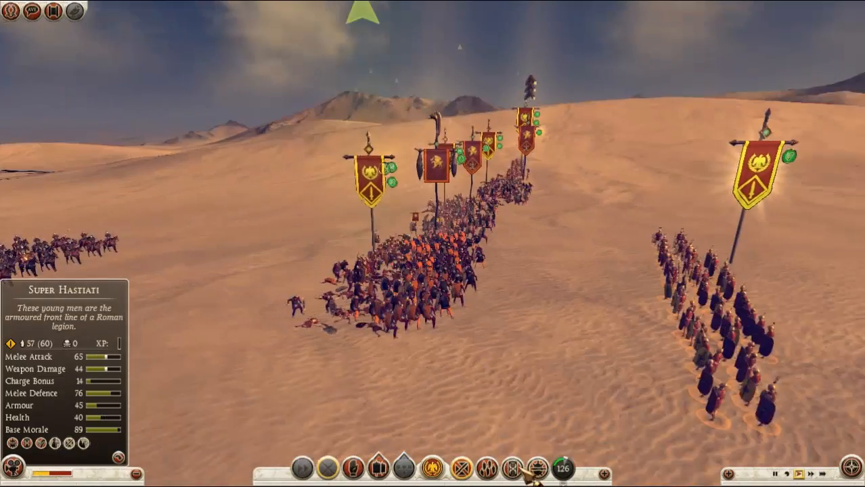
left_click(520, 469)
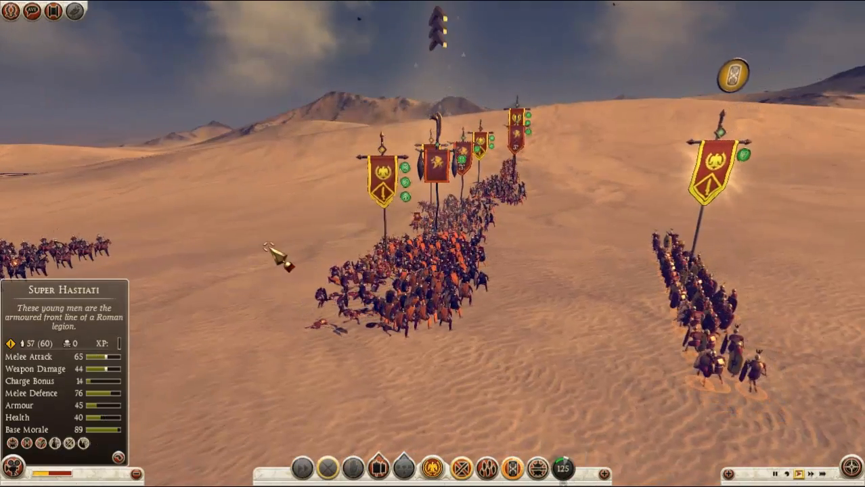
right_click(232, 246)
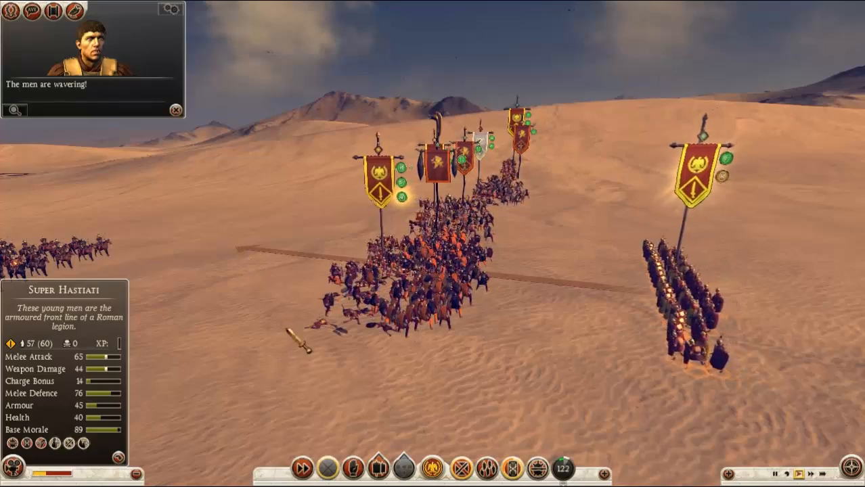
Step: Examine the flanking Super Hastiati unit up close as it attacks the Sword Masters and check both units' stats
scroll(290, 347, "up", 3)
key("d")
key("a")
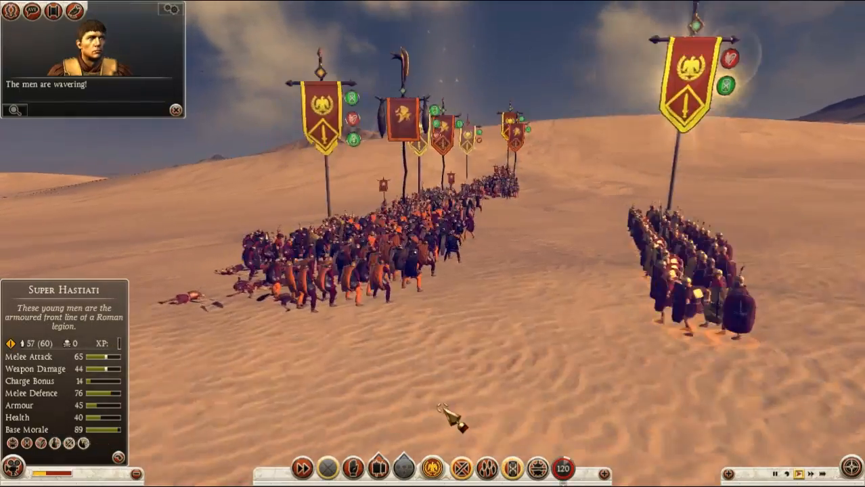
key("w")
key("d")
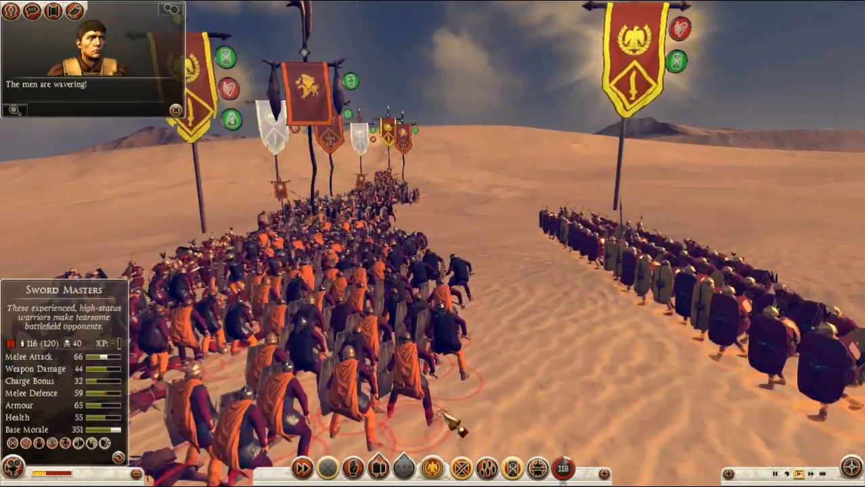
key("a")
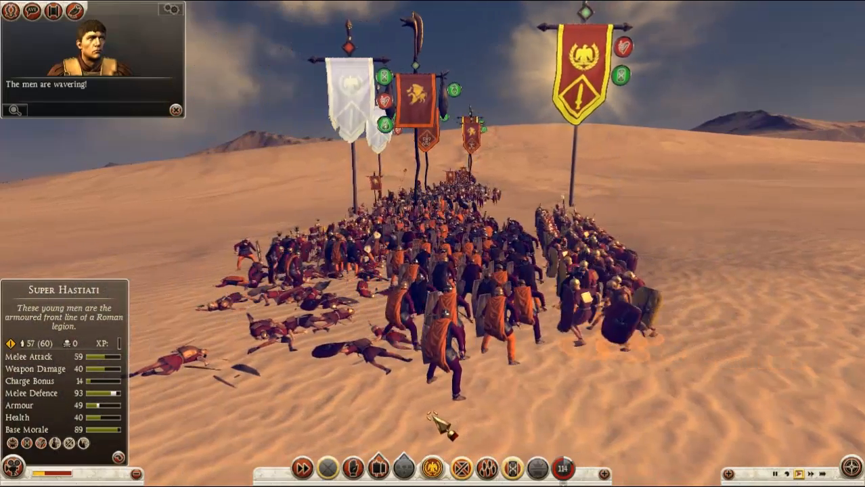
key("w")
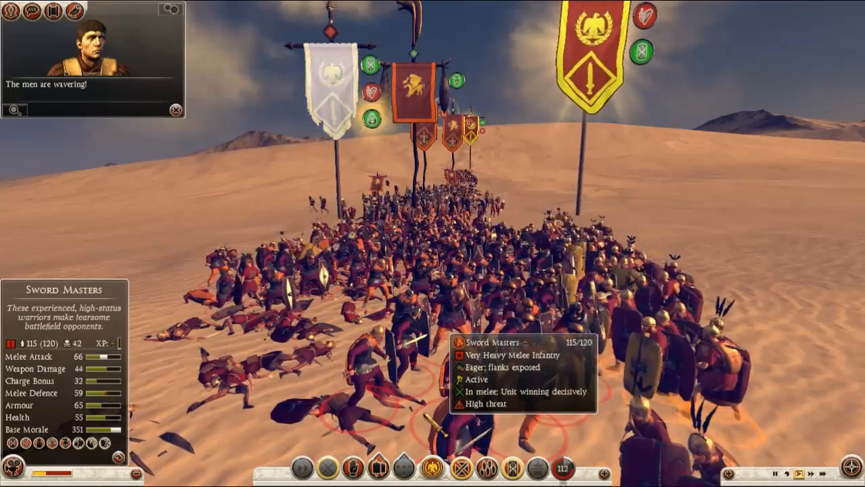
key("d")
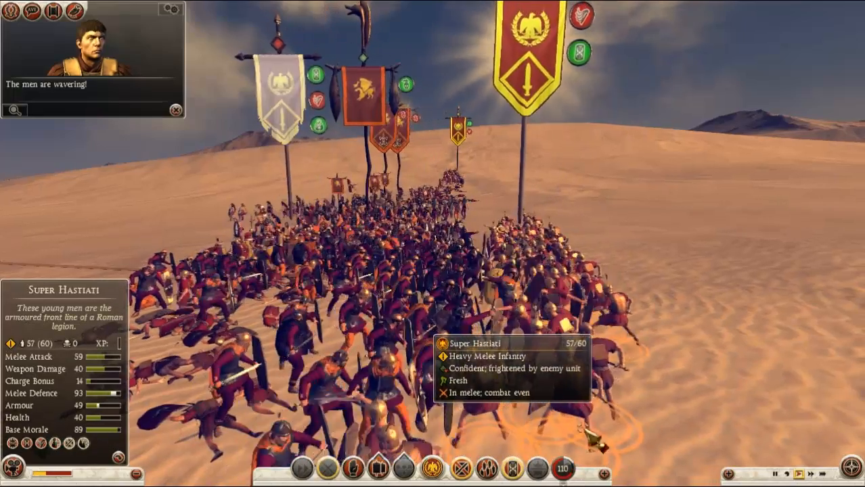
Step: Follow the melee between the Super Hastiati and the Sword Masters from near and far, checking both units' status
key("s")
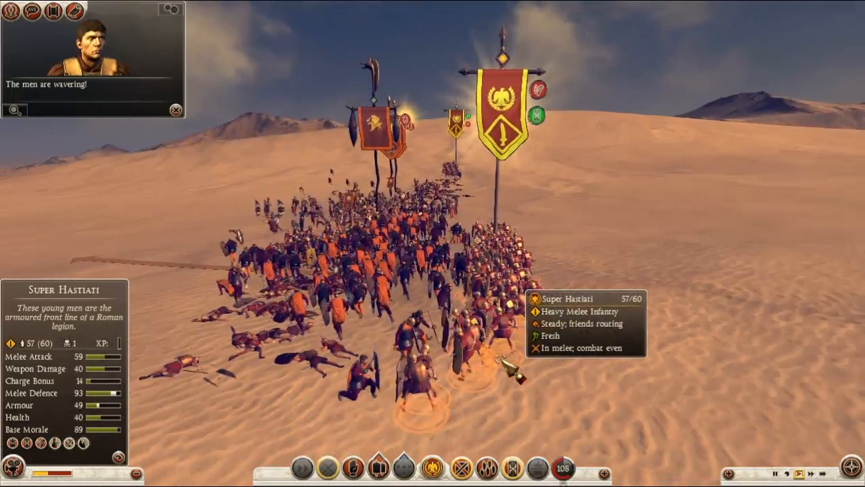
key("s")
key("a")
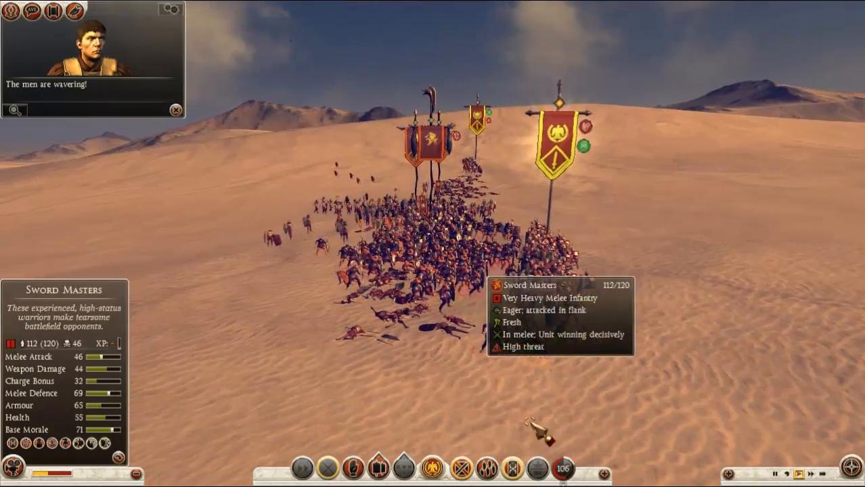
scroll(541, 433, "up", 5)
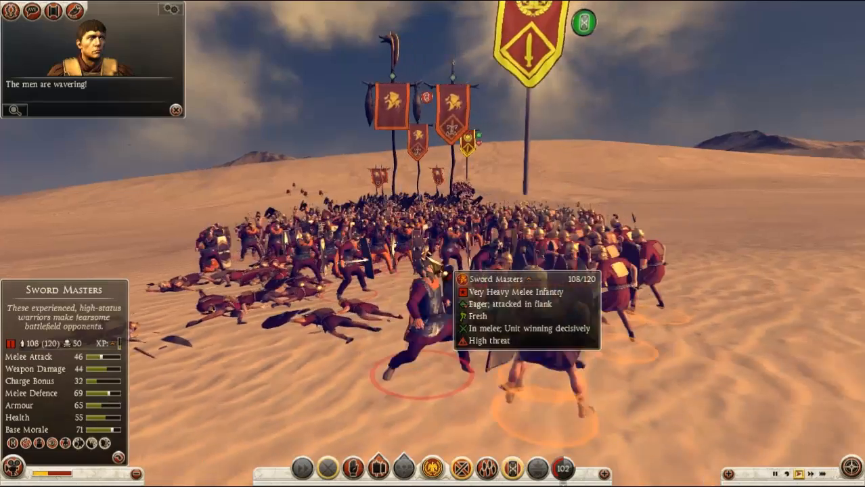
key("d")
scroll(439, 271, "down", 3)
scroll(436, 270, "down", 4)
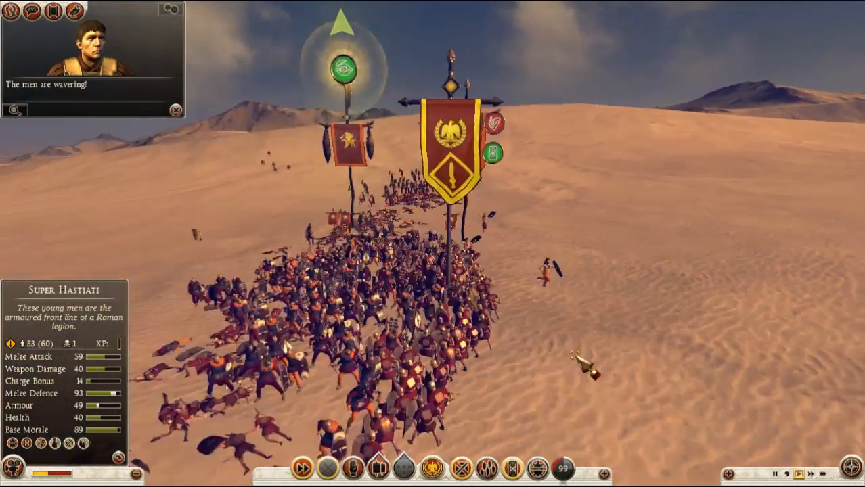
scroll(589, 367, "down", 3)
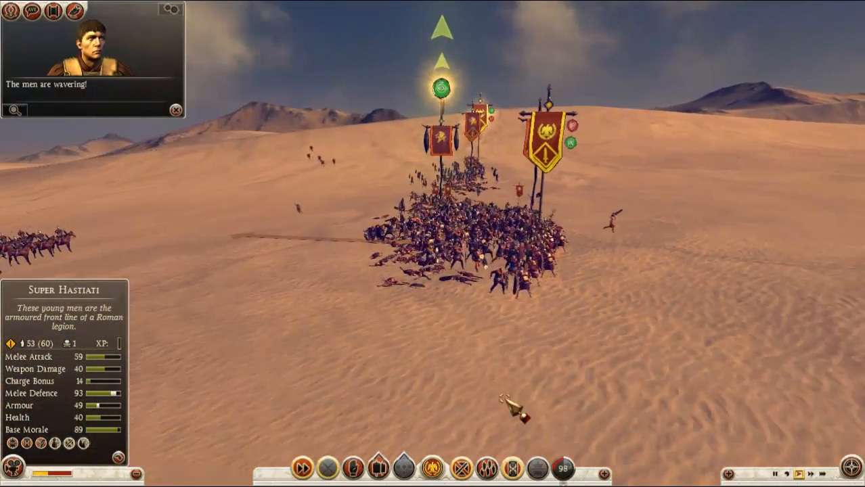
Step: Check the engaged Super Hastiati unit's condition and stats up close and from afar in the melee
scroll(577, 249, "up", 5)
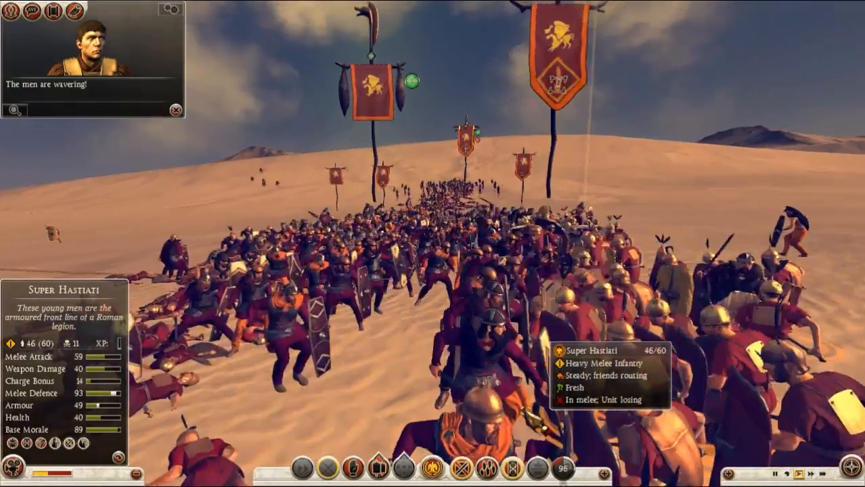
key("s")
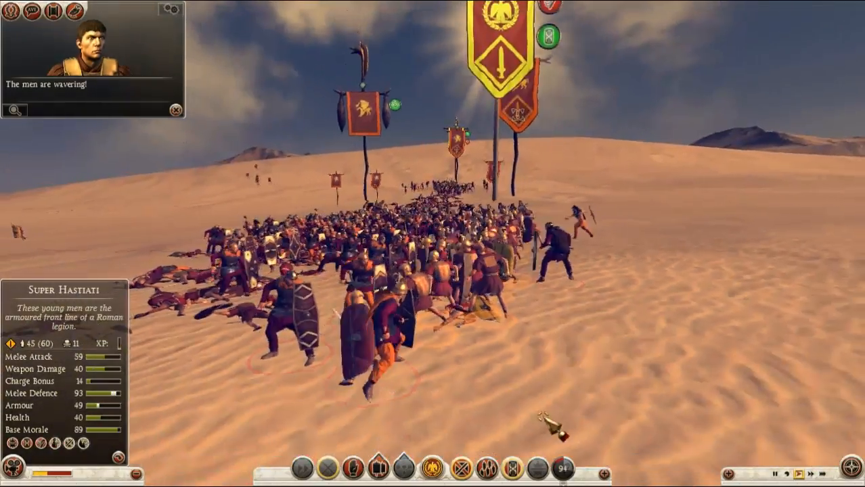
key("a")
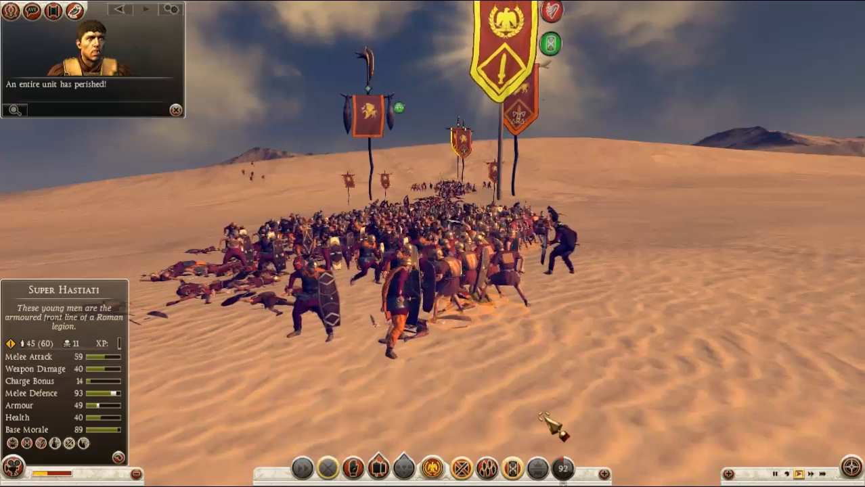
scroll(382, 331, "down", 3)
key("a")
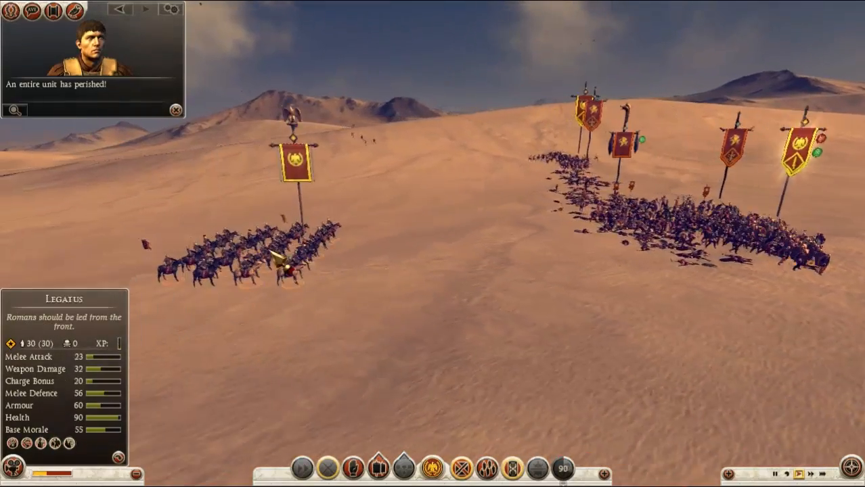
Step: Select the Legatus cavalry and order it across the sand toward the near side of the melee
left_click(285, 264)
key("s")
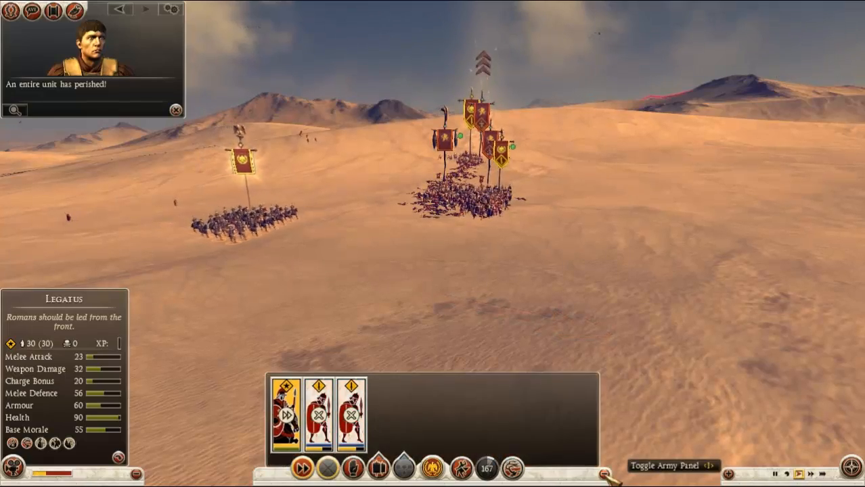
key("w")
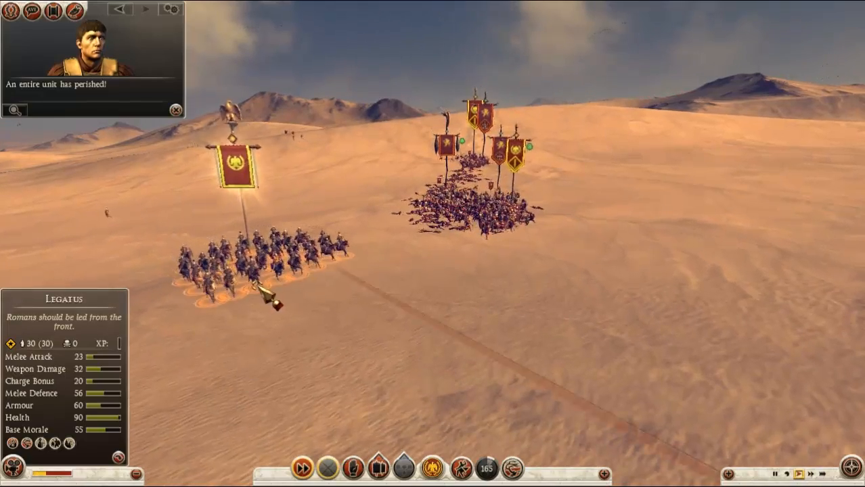
key("d")
left_click_drag(324, 311, 619, 269)
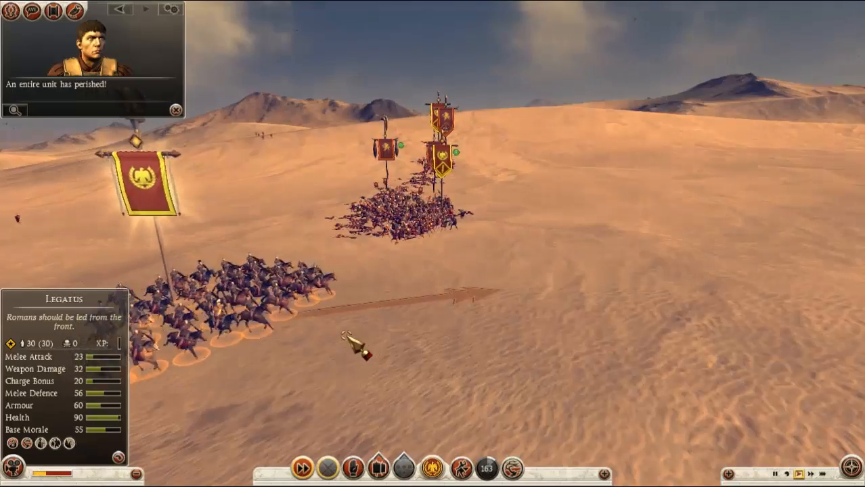
Step: Charge the Legatus cavalry into the Suebi at the near end of the melee and activate its available special ability
scroll(347, 337, "up", 3)
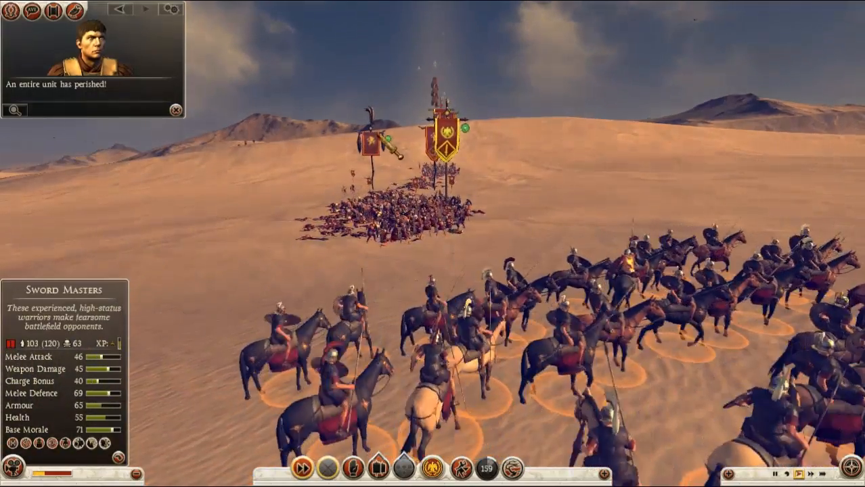
scroll(394, 210, "down", 4)
left_click(512, 468)
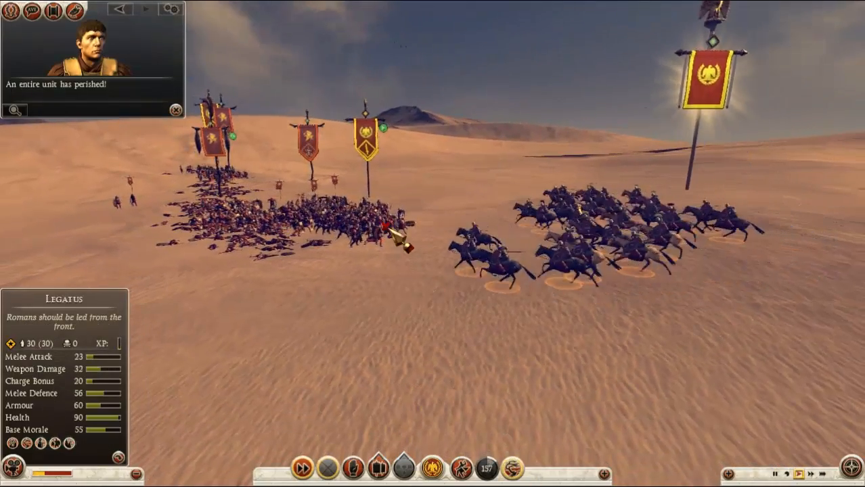
left_click(513, 468)
scroll(423, 406, "down", 3)
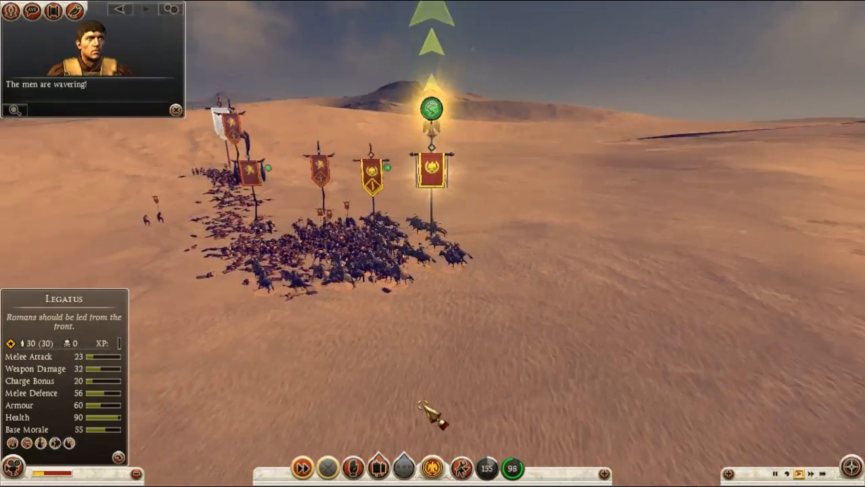
Step: Follow the Legatus in the melee up close and from afar, closing the advisor message and checking the Berserkers' and Sword Masters' stats
scroll(430, 414, "up", 5)
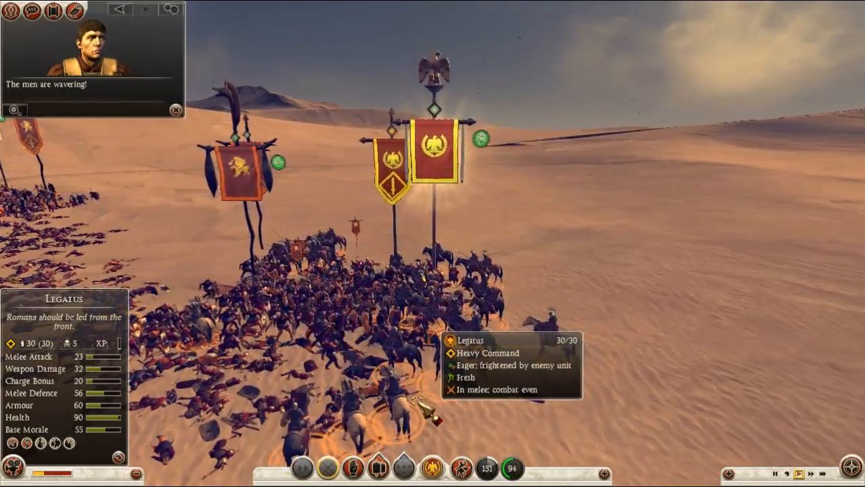
scroll(416, 401, "up", 3)
scroll(415, 403, "down", 3)
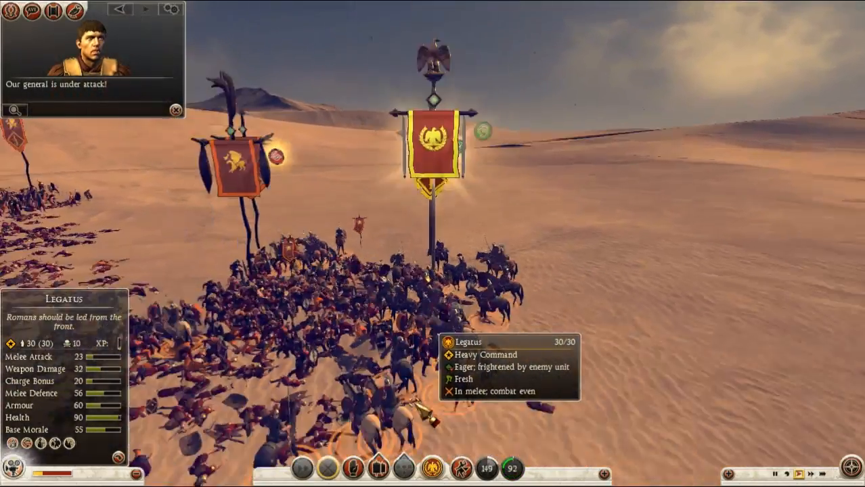
scroll(415, 409, "down", 5)
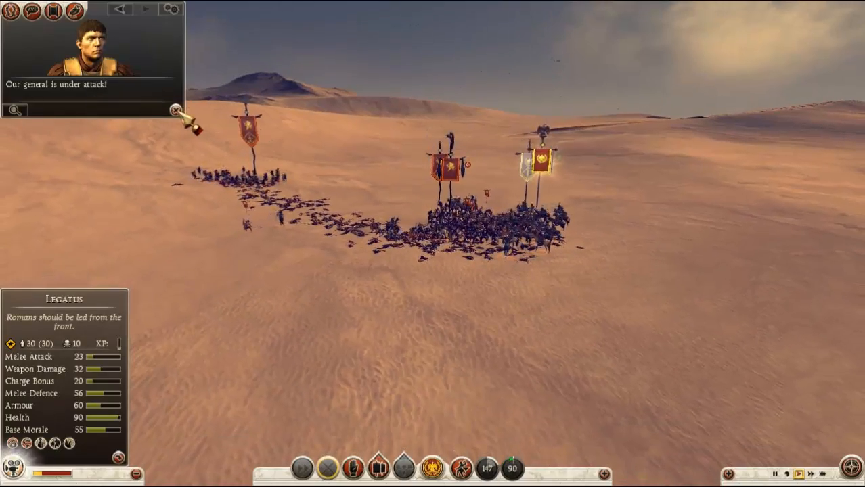
left_click(176, 110)
scroll(418, 294, "up", 5)
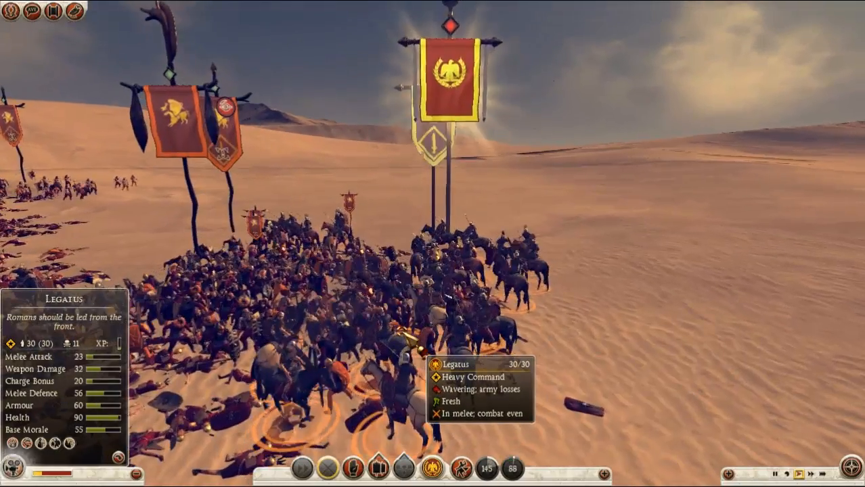
scroll(423, 355, "up", 5)
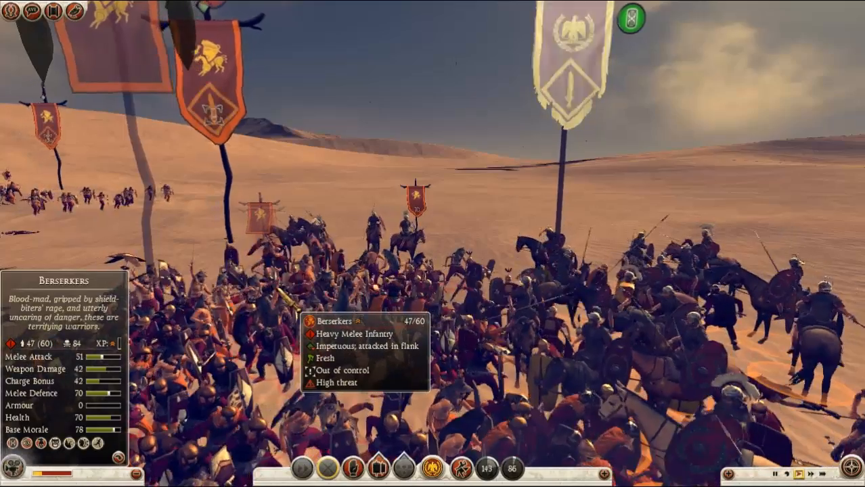
scroll(297, 312, "down", 5)
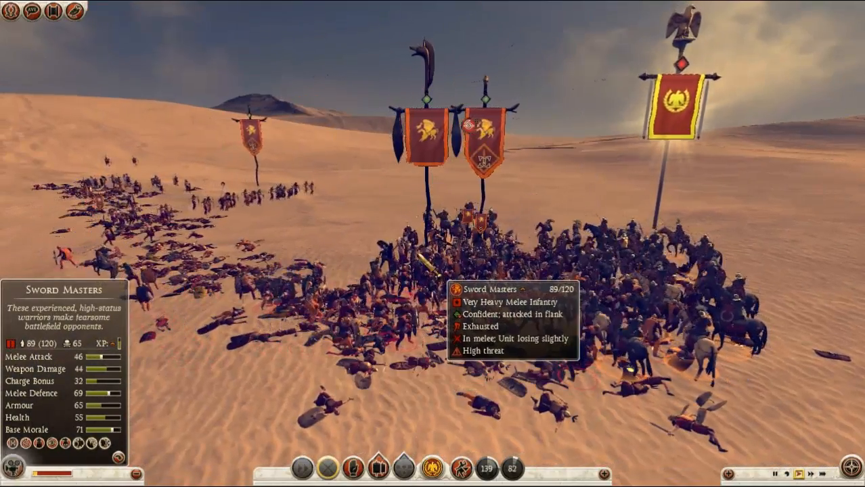
Step: End the custom battle against the Suebi and leave the results screen
double_click(293, 139)
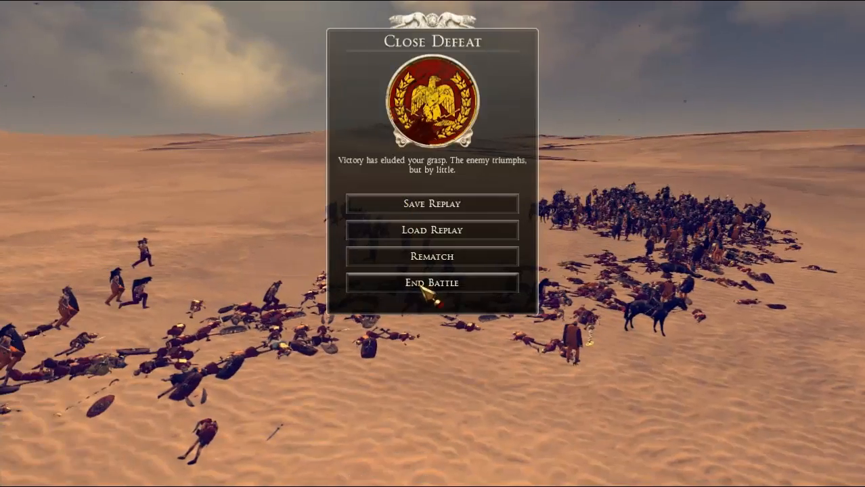
left_click(422, 287)
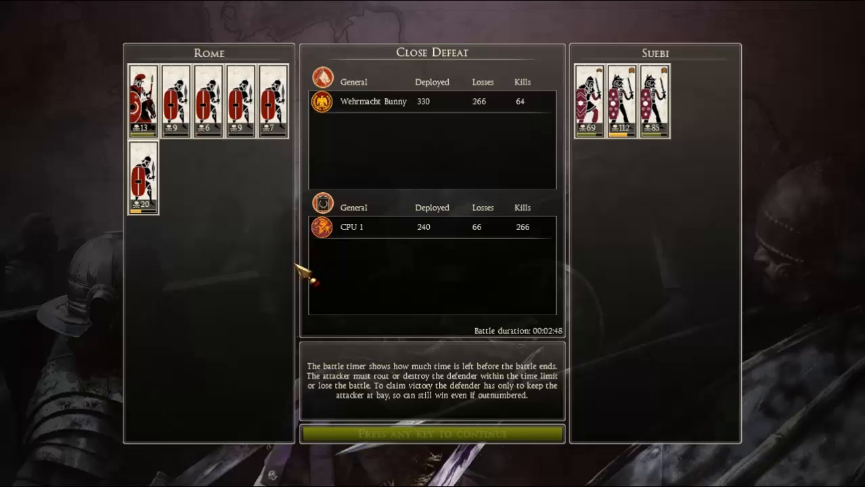
left_click(395, 375)
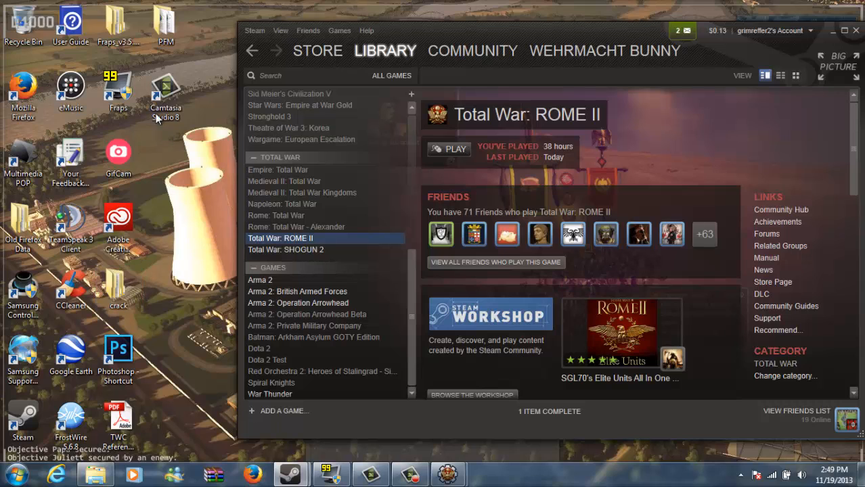
Step: Switch to Pack File Manager with Tests.pack open and expand the pack's db and text folders
mouse_move(449, 478)
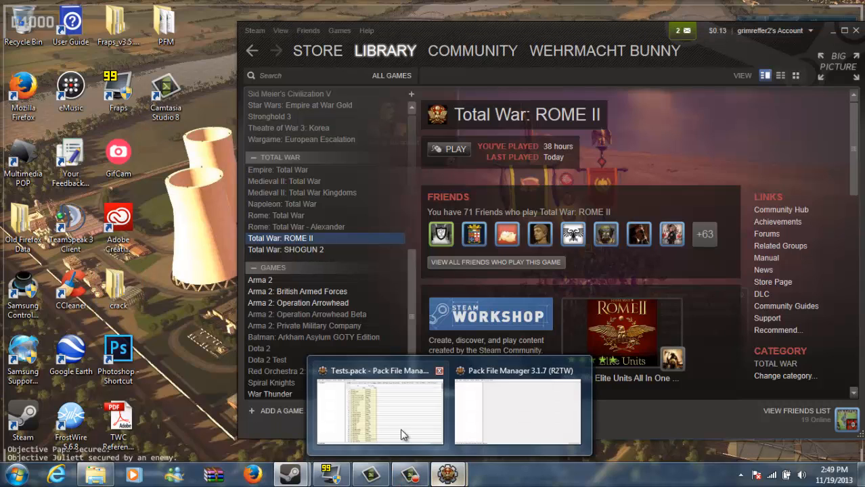
left_click(401, 433)
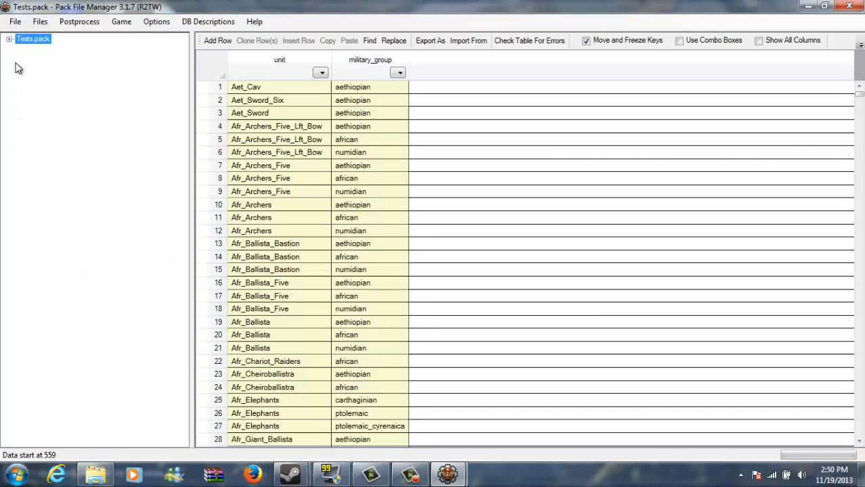
left_click(10, 39)
left_click(21, 49)
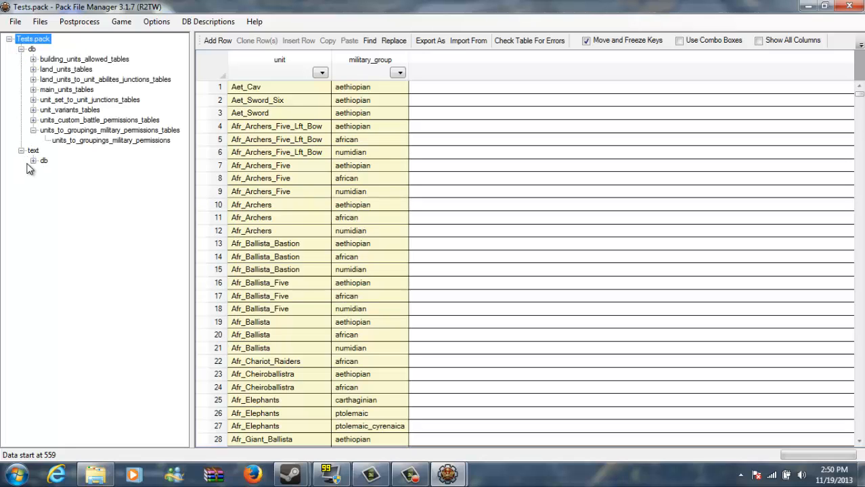
right_click(46, 42)
mouse_move(51, 51)
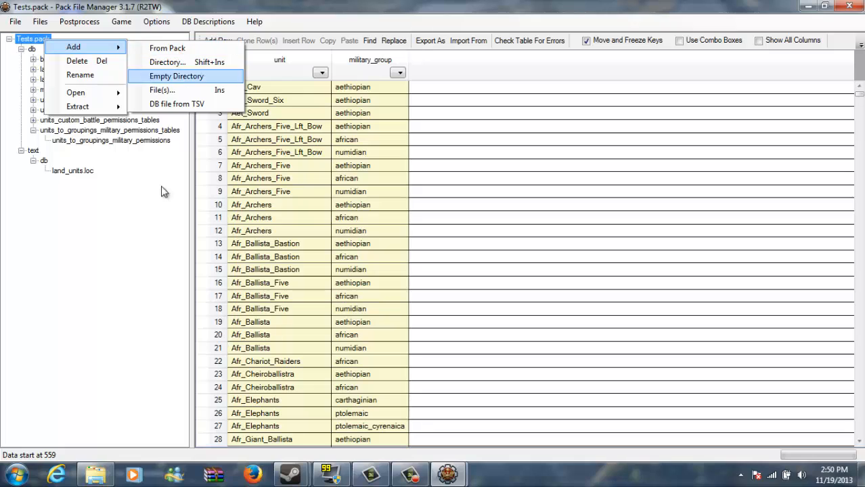
left_click(133, 282)
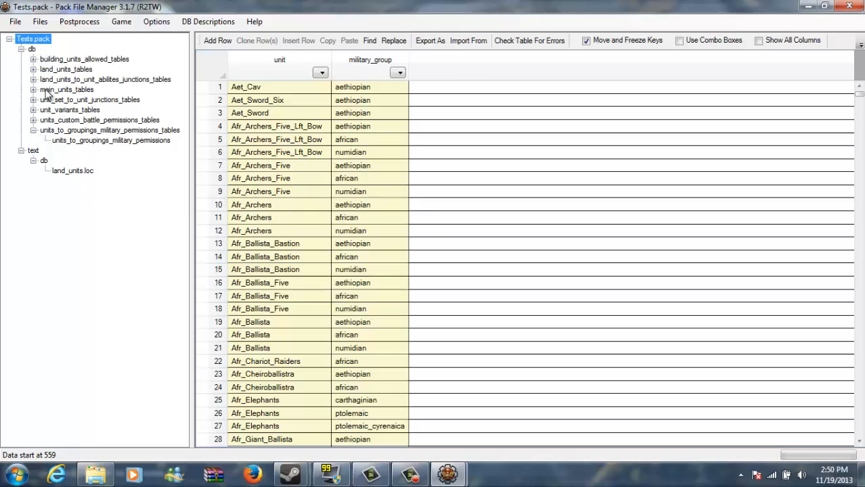
Step: Start adding files to Tests.pack from another pack, choosing data_rome2.pack in the Total War Rome II data folder as the source
right_click(41, 45)
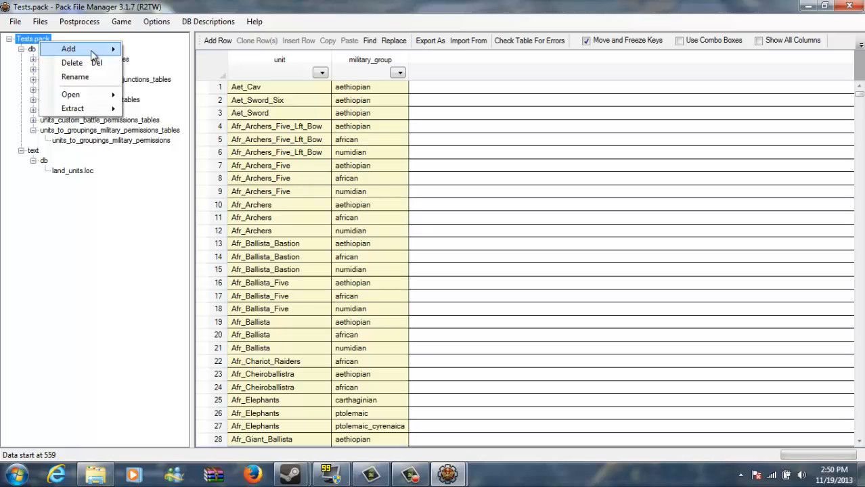
mouse_move(67, 48)
left_click(175, 52)
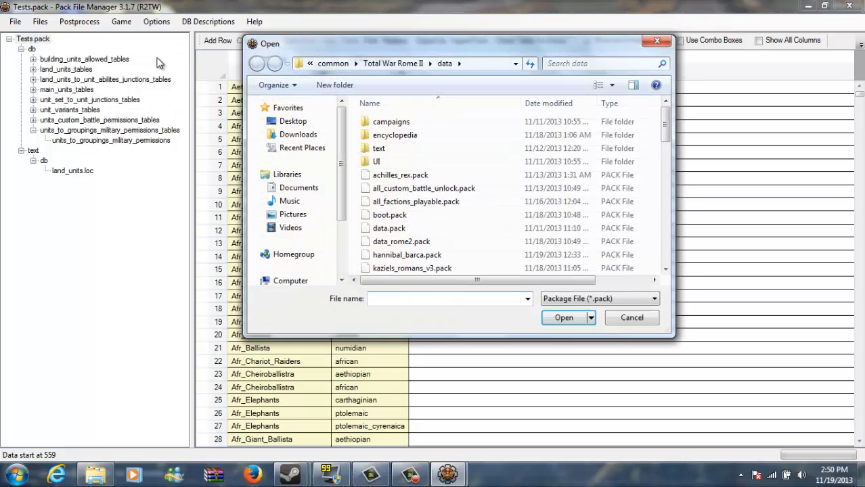
mouse_move(663, 119)
left_mouse_down()
mouse_move(666, 142)
mouse_move(667, 129)
left_mouse_up()
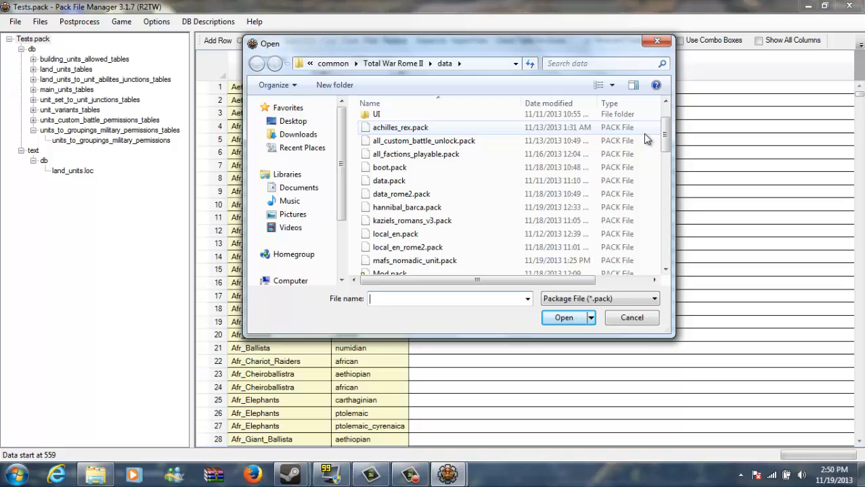
left_click_drag(664, 133, 669, 119)
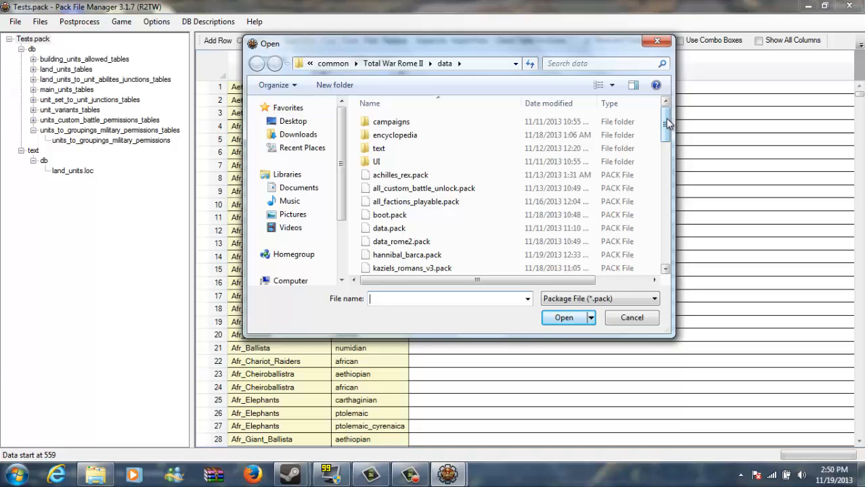
left_click_drag(668, 121, 668, 128)
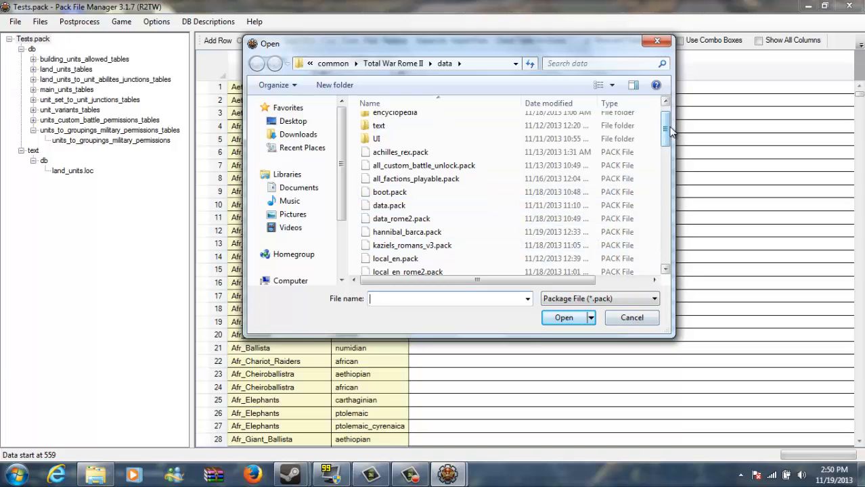
left_click_drag(668, 123, 668, 126)
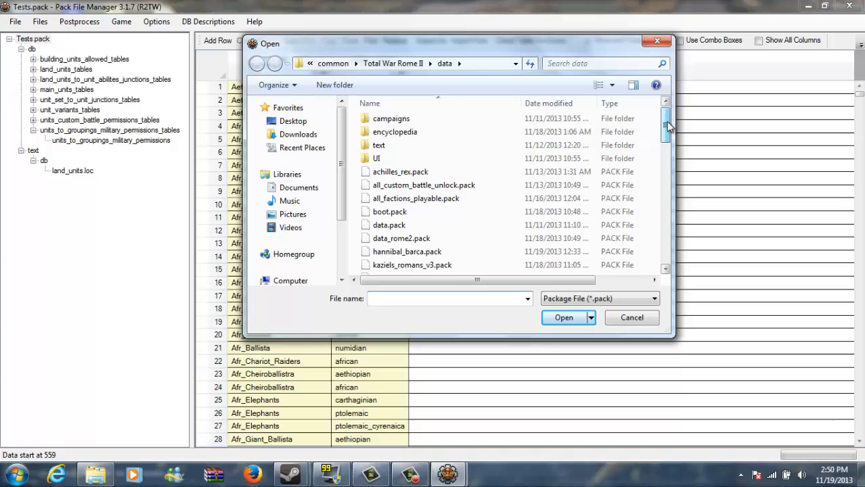
double_click(445, 242)
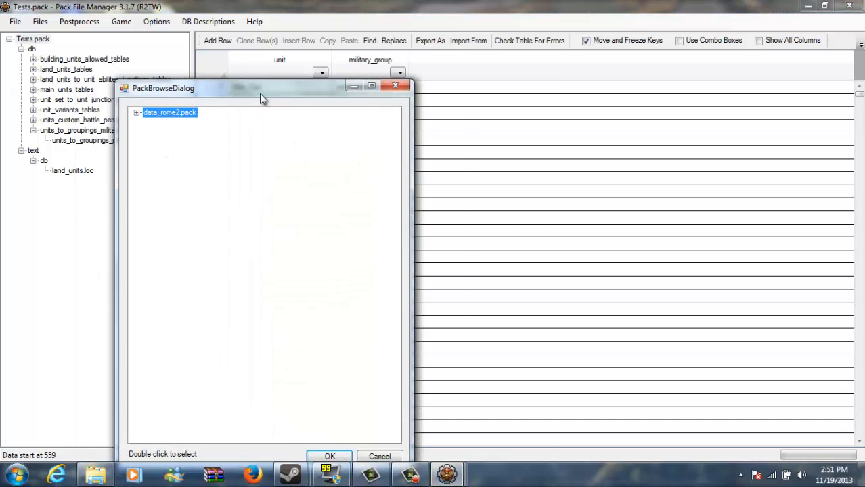
Step: Select the faction_banners table in the db folder of data_rome2.pack and dismiss the Windows color scheme message
left_click(269, 88)
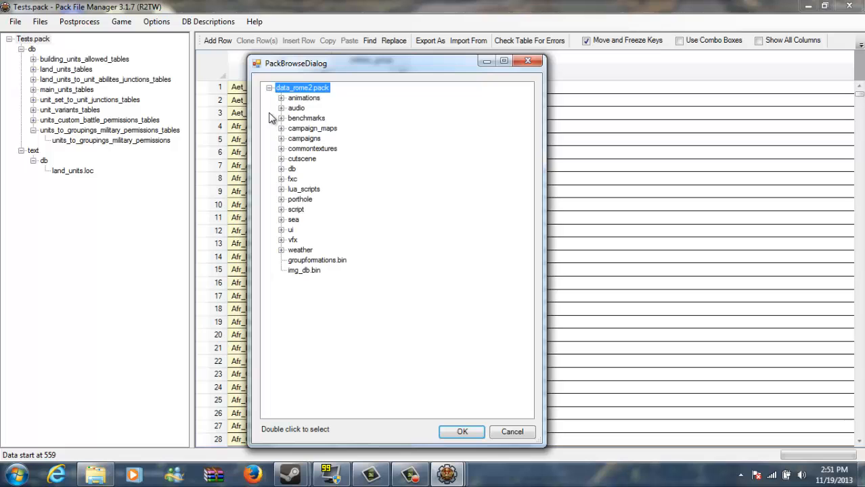
left_click(281, 169)
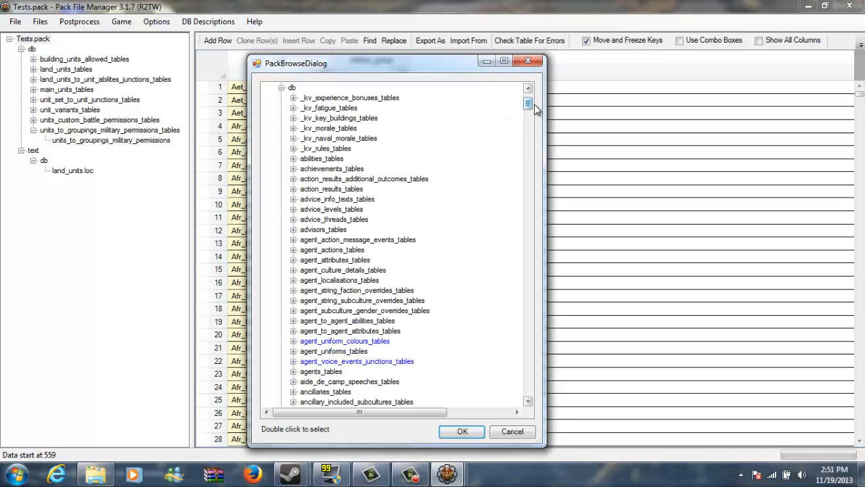
left_click_drag(530, 115, 544, 277)
scroll(341, 172, "up", 2)
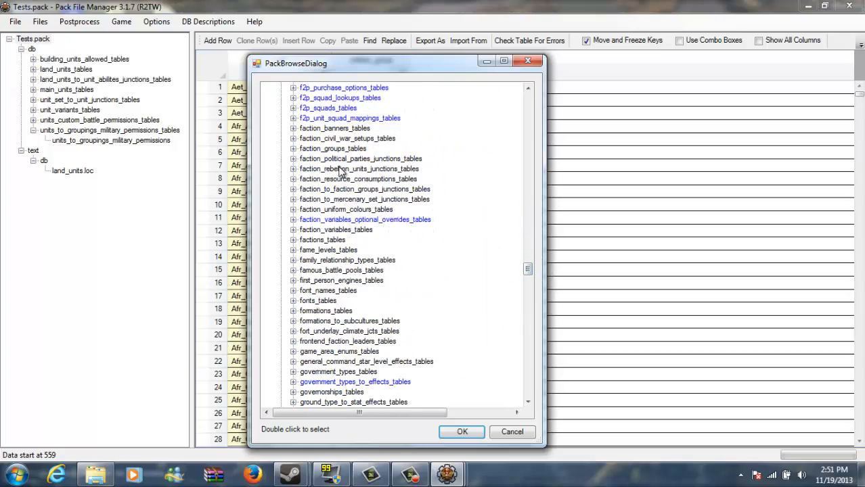
left_click(293, 129)
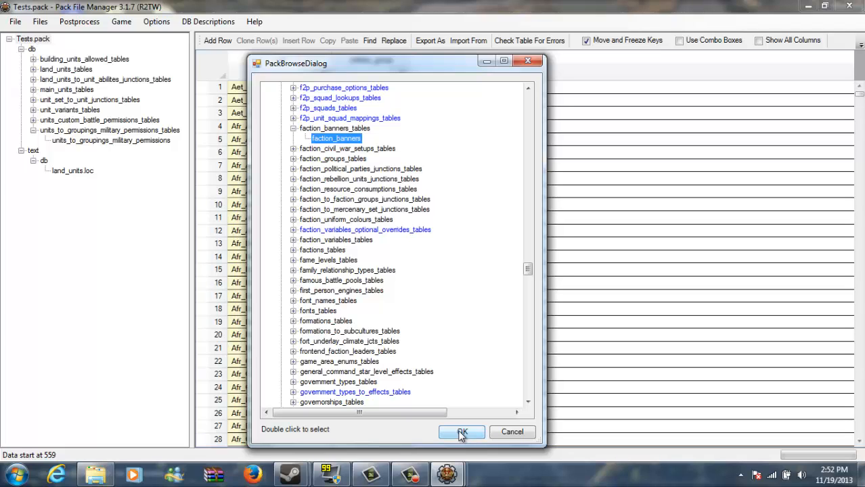
left_click(460, 431)
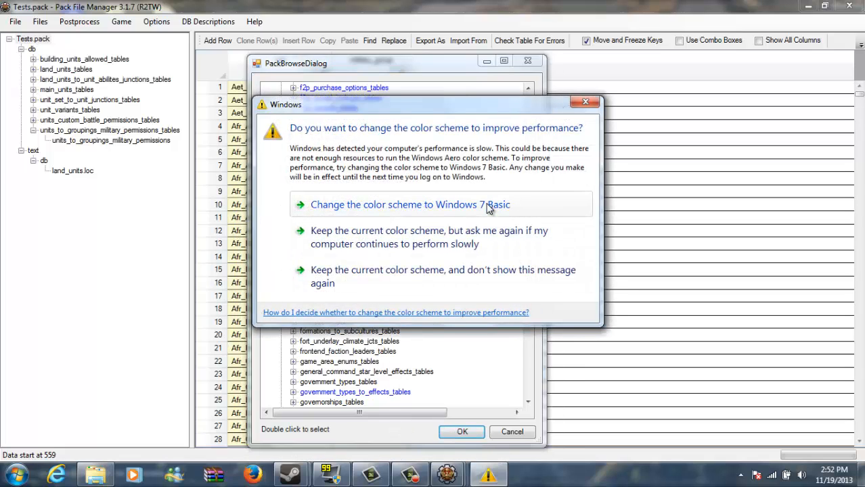
left_click(588, 104)
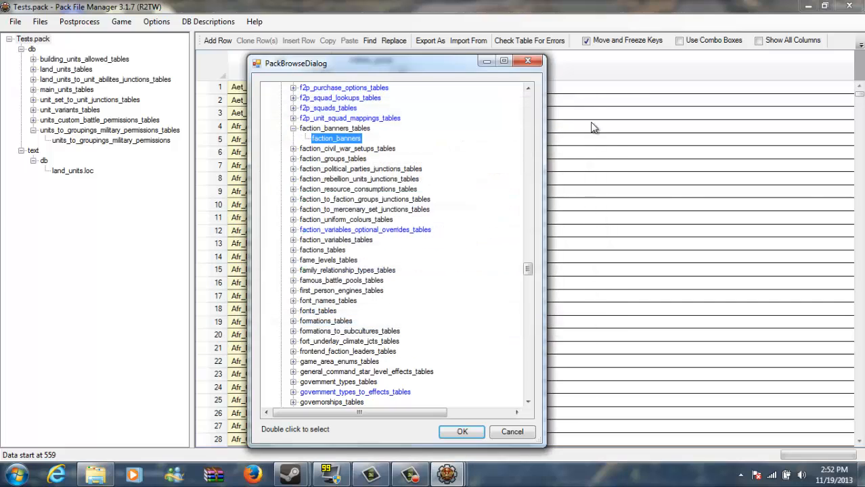
left_click(417, 478)
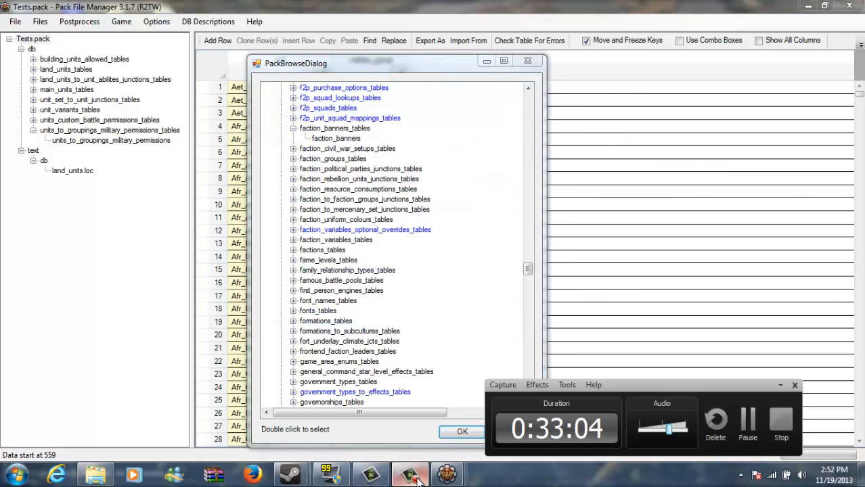
left_click(147, 307)
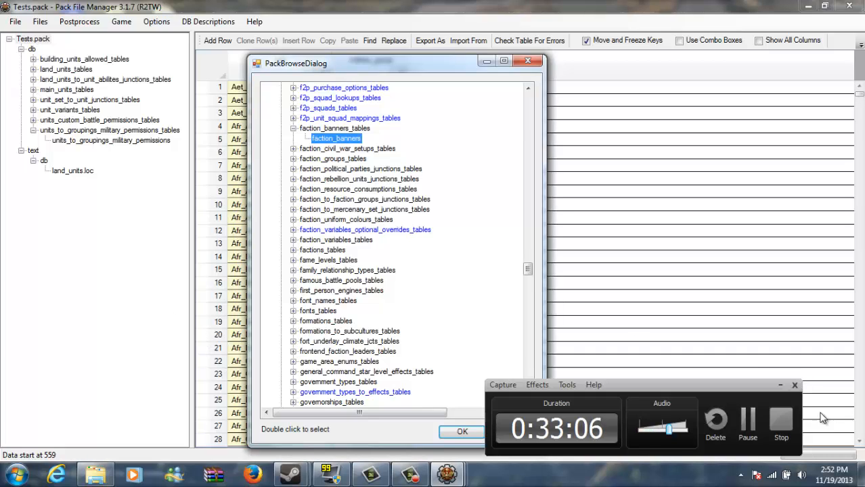
left_click(782, 384)
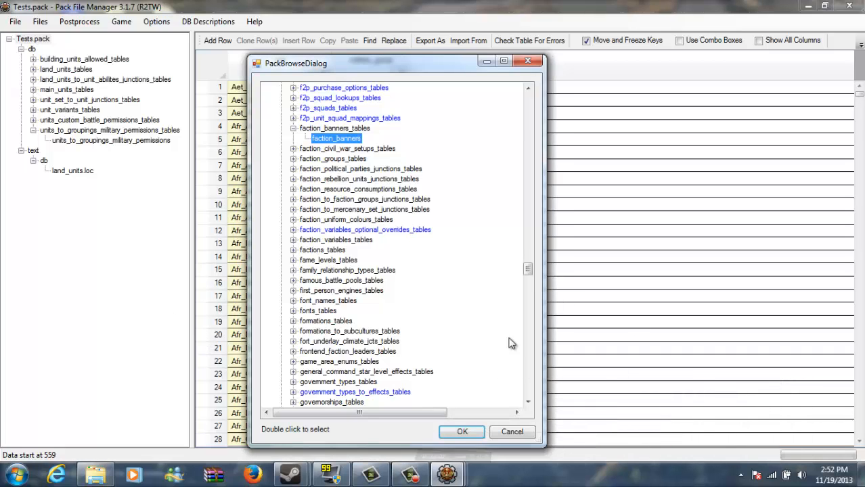
Step: Add the selected faction_banners table to Tests.pack and confirm the import
double_click(330, 141)
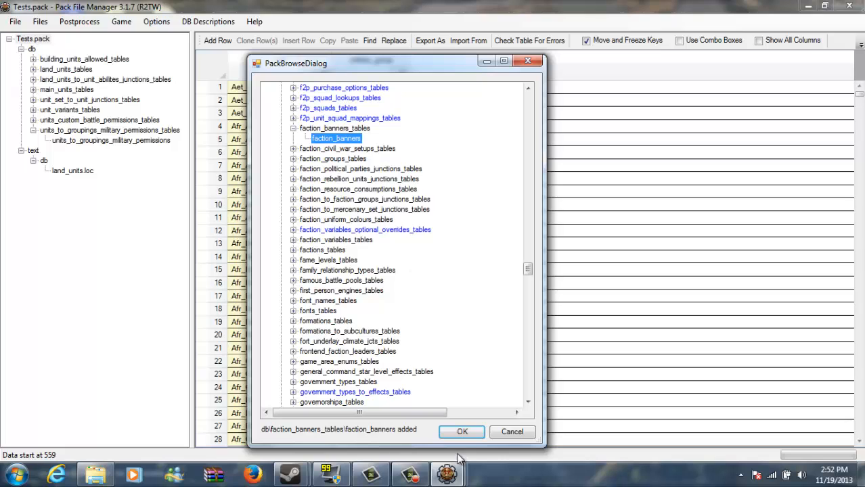
left_click(461, 433)
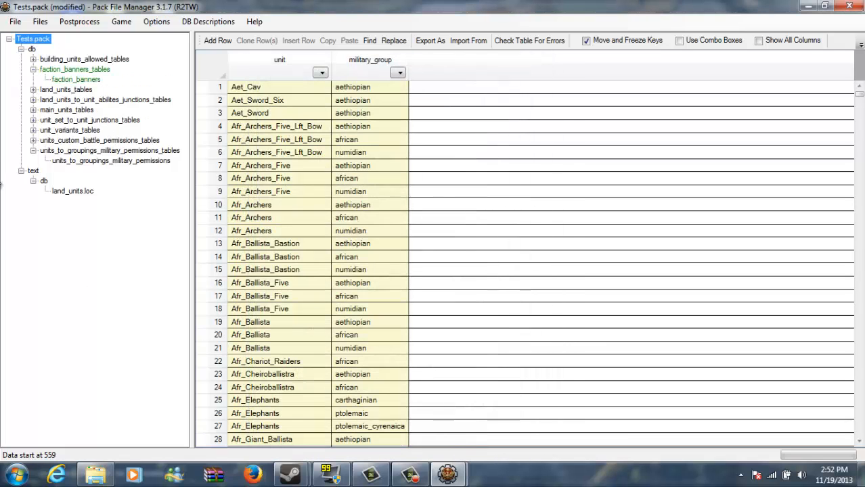
Step: Start another import from a pack into Tests.pack, choosing data_rome2.pack as the source
right_click(48, 39)
mouse_move(115, 43)
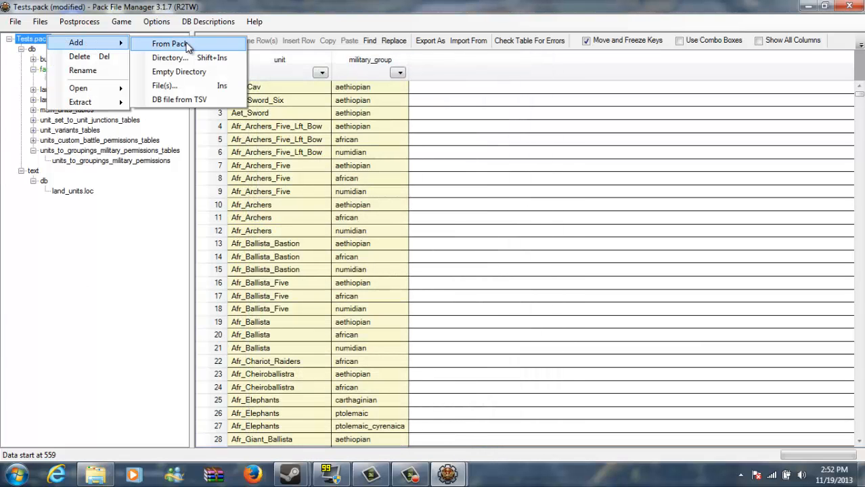
left_click(169, 44)
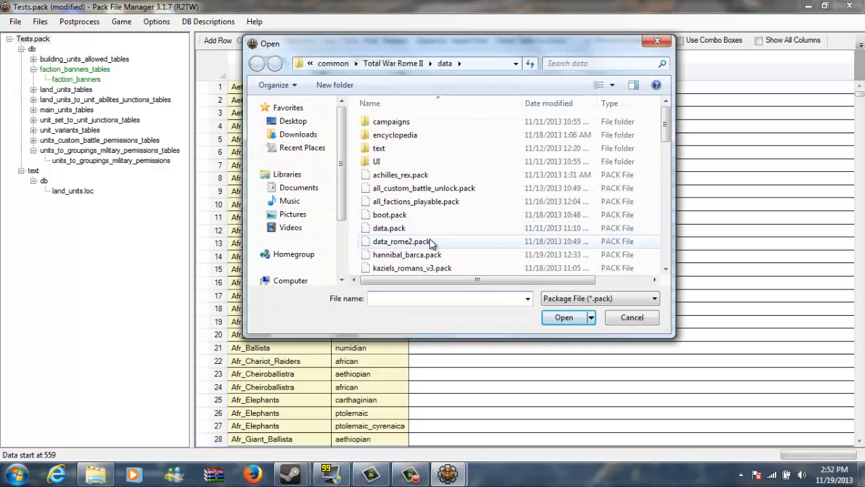
double_click(430, 243)
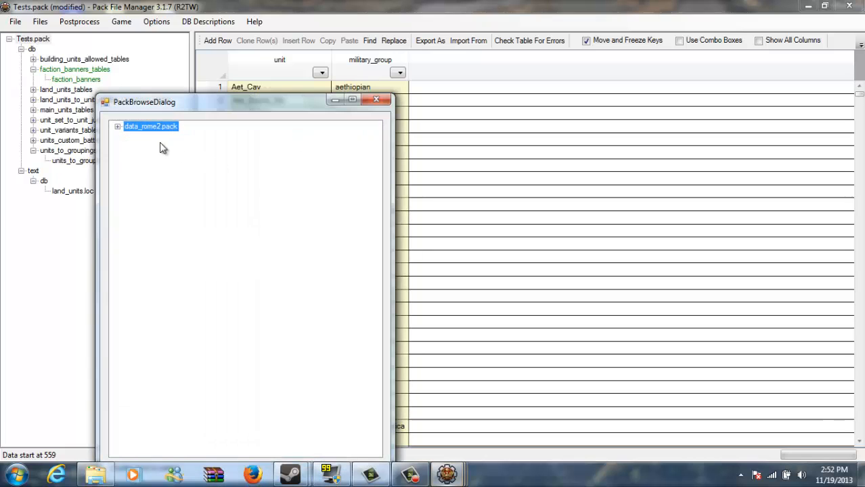
Step: Import the faction_uniform_colours table from the db folder of data_rome2.pack into Tests.pack
left_click(117, 127)
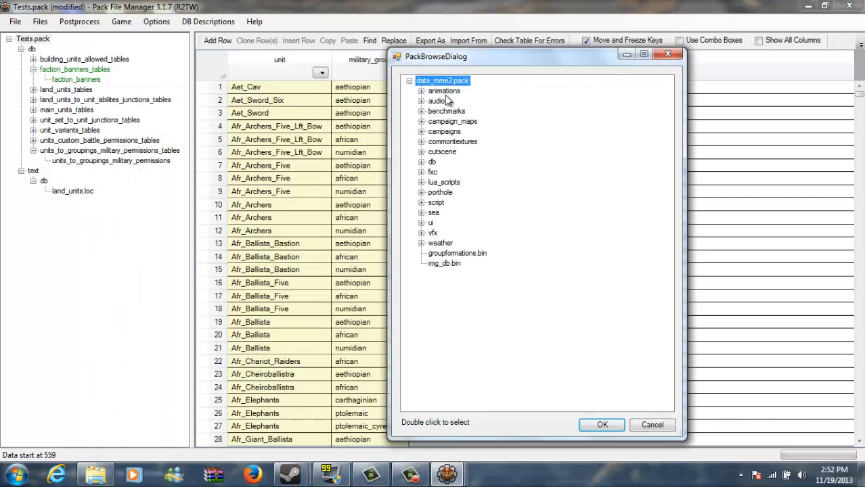
left_click(421, 162)
scroll(585, 206, "down", 11)
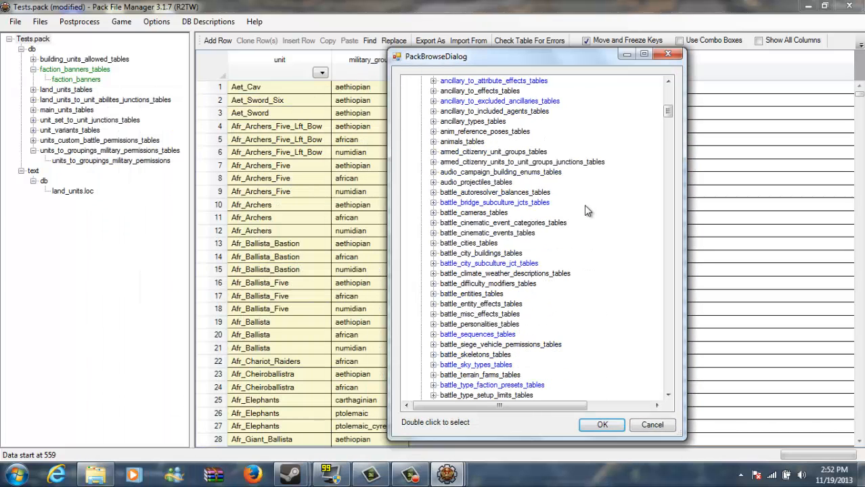
scroll(587, 211, "down", 5)
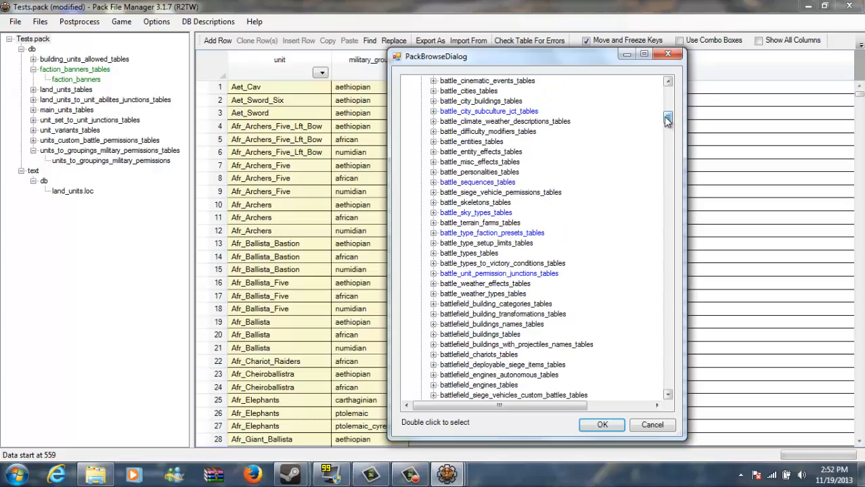
left_click_drag(667, 120, 665, 258)
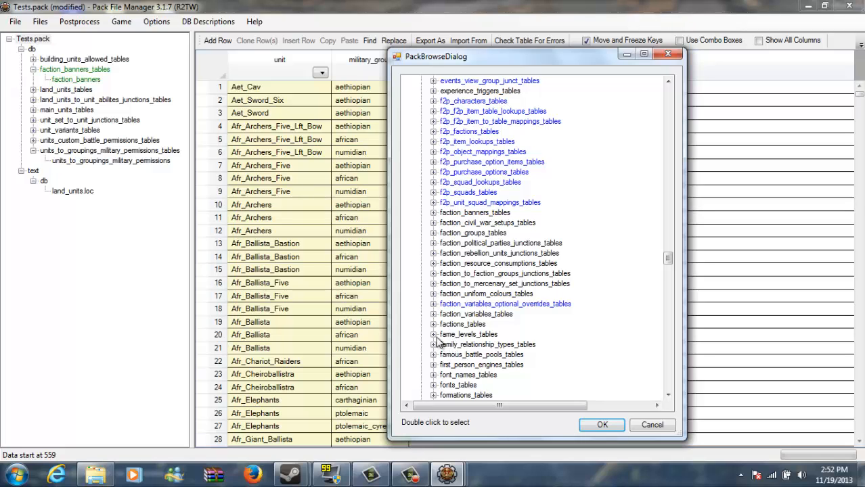
left_click(434, 294)
left_click(481, 304)
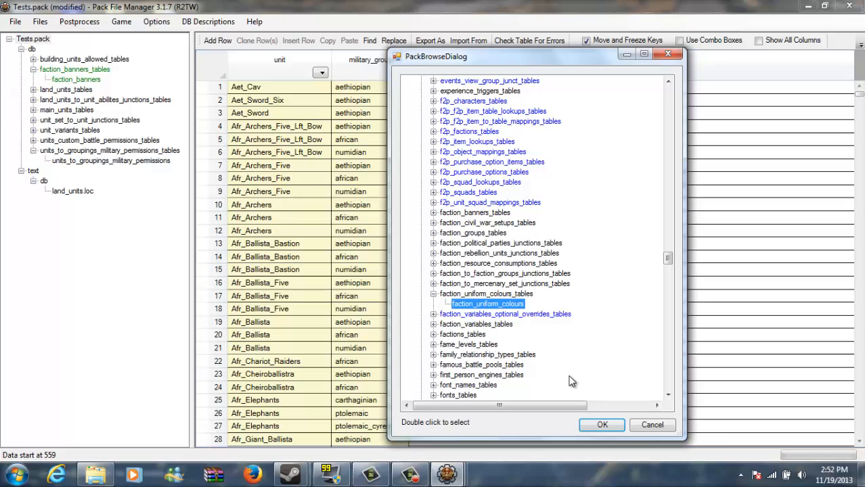
left_click(600, 426)
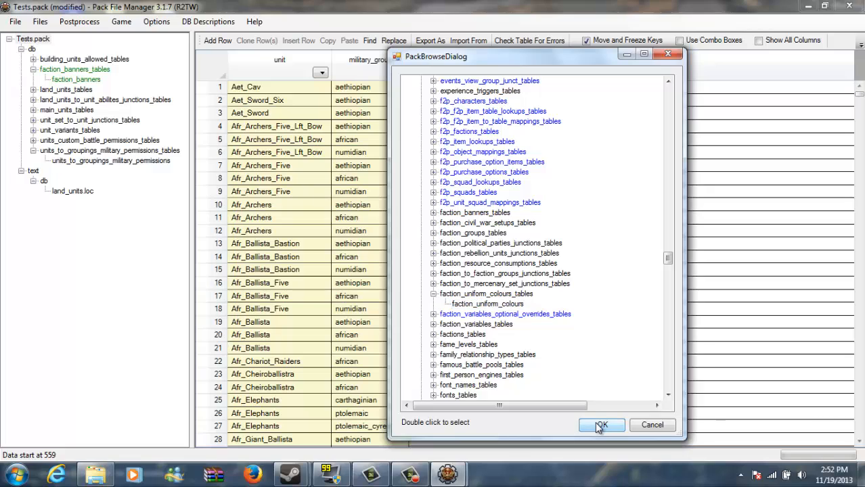
Step: Start one more import into Tests.pack, again using data_rome2.pack from the data folder as the source
right_click(23, 42)
mouse_move(80, 46)
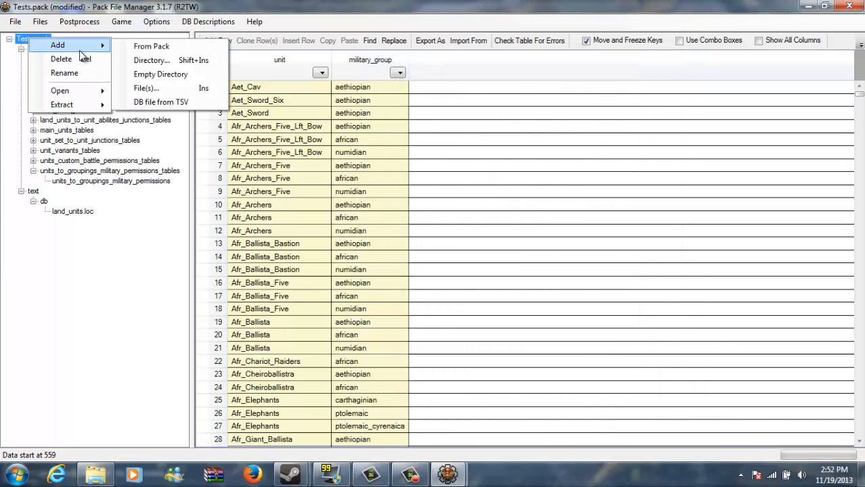
left_click(161, 44)
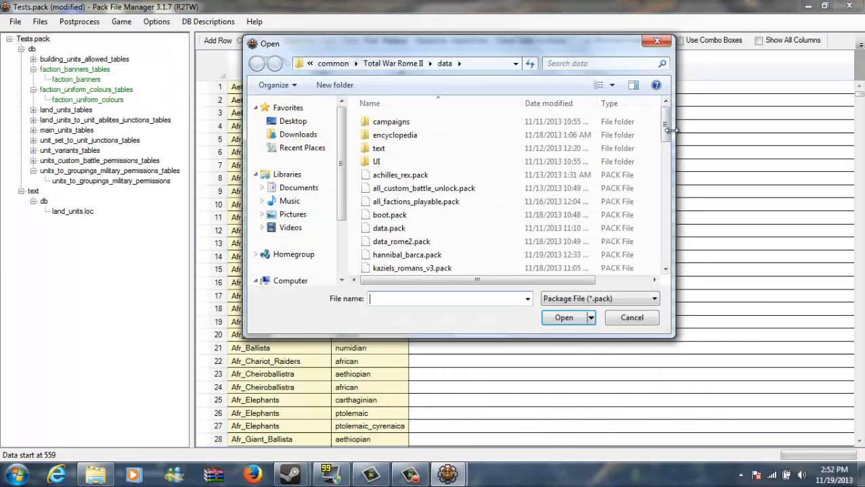
left_click_drag(667, 135, 667, 154)
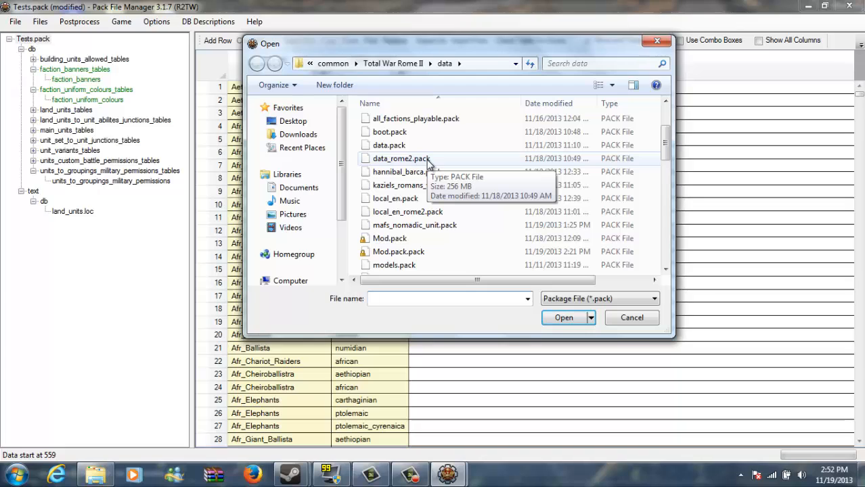
double_click(426, 162)
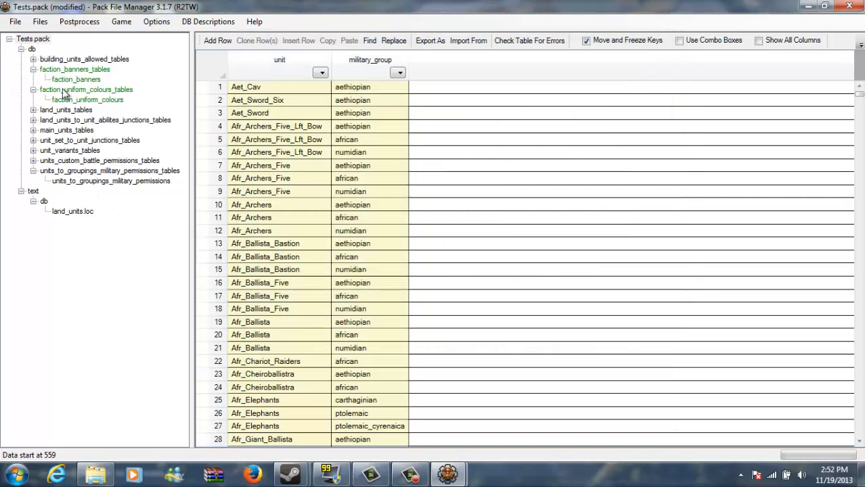
Step: Import the factions table from factions_tables in the db folder of data_rome2.pack into Tests.pack
left_click_drag(214, 102, 373, 63)
left_click(290, 88)
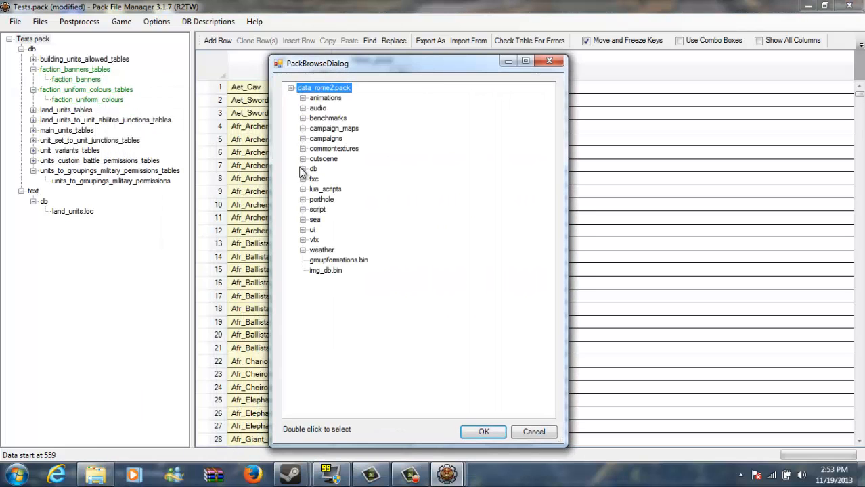
left_click(302, 169)
left_click_drag(549, 107, 549, 269)
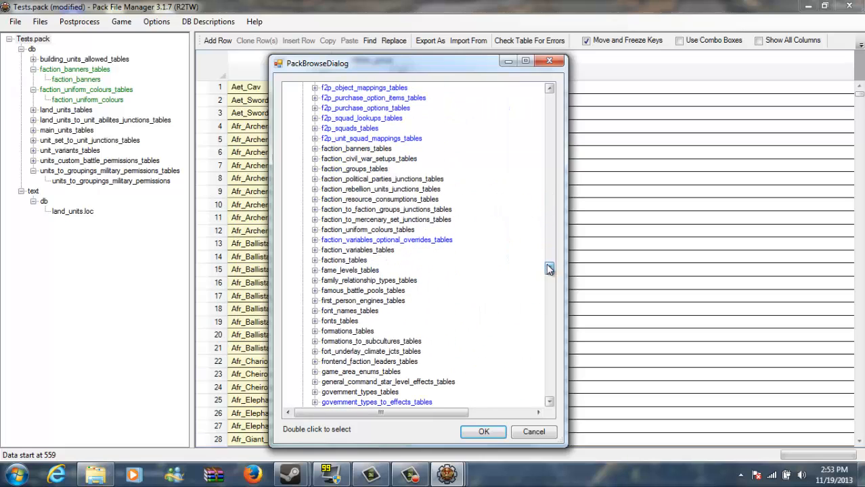
left_click(314, 260)
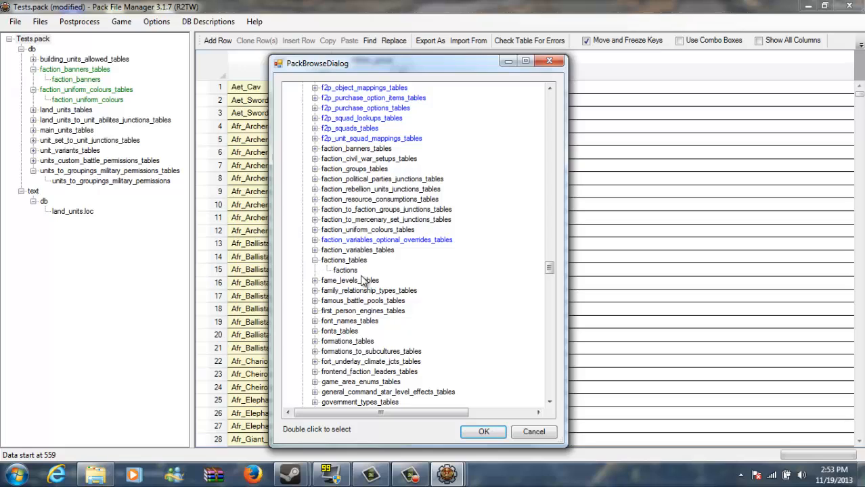
left_click(315, 250)
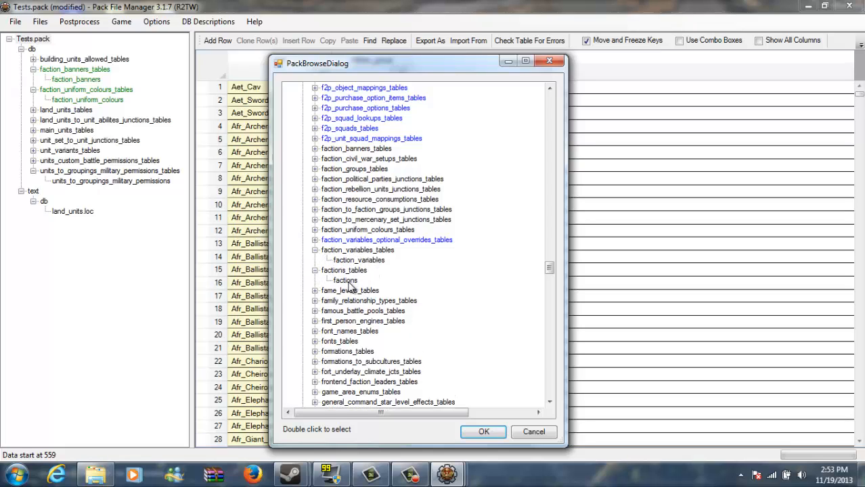
left_click(345, 280)
left_click(475, 437)
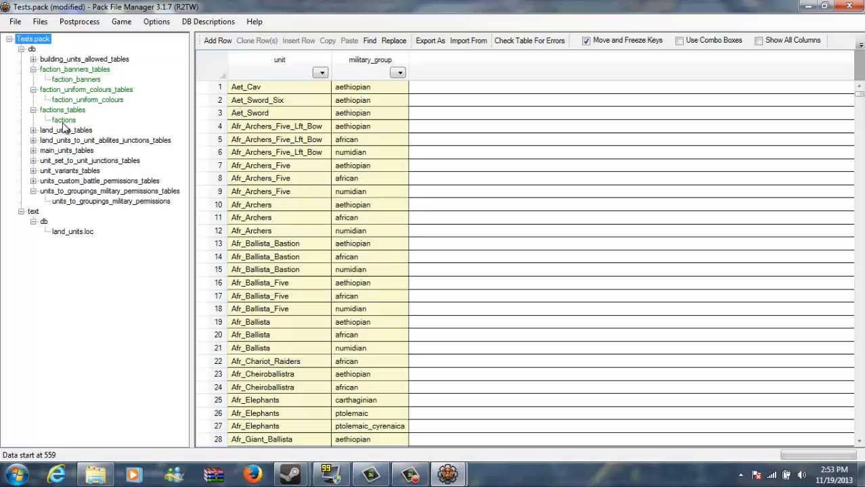
Step: Open the imported faction_banners table and examine the color values of the pro_rome and rom_rome rows
left_click(88, 79)
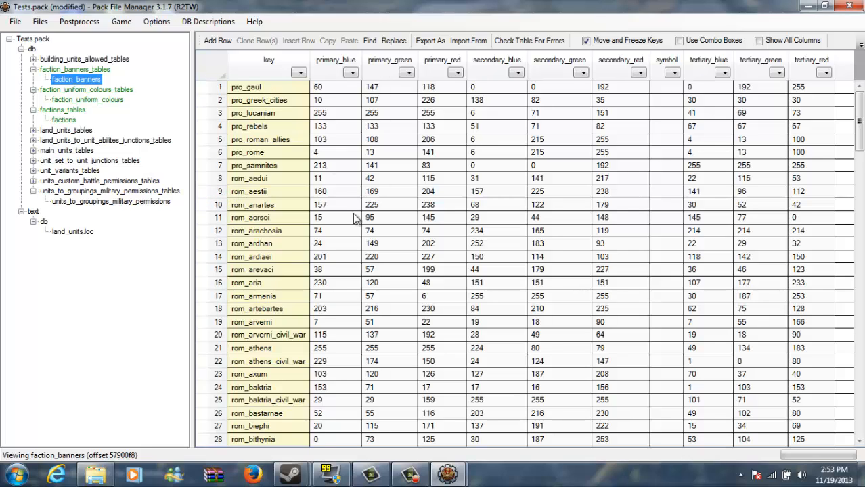
left_click(208, 158)
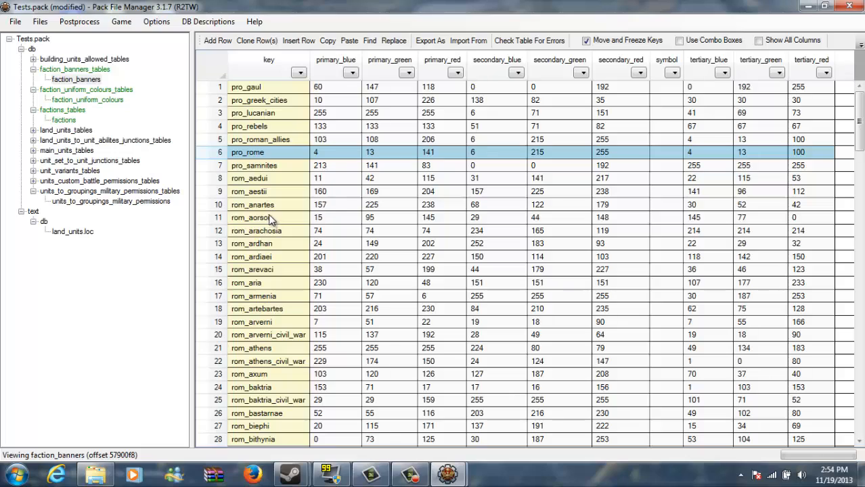
left_click_drag(856, 114, 859, 382)
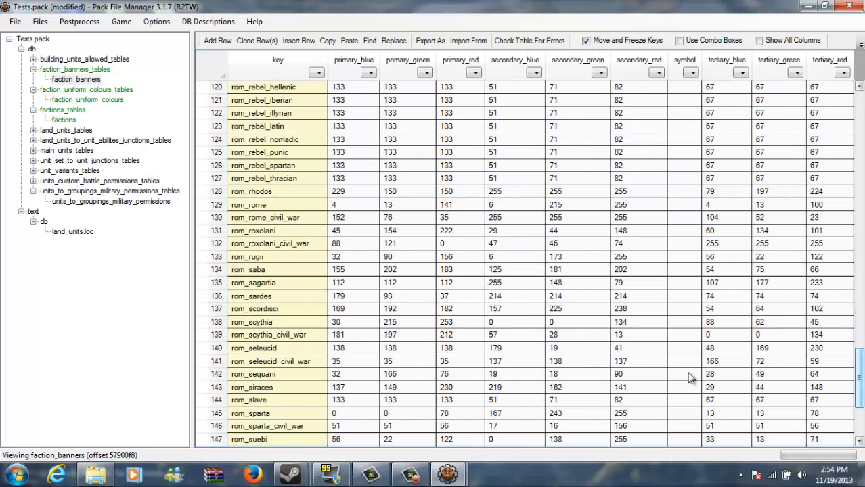
left_click(859, 87)
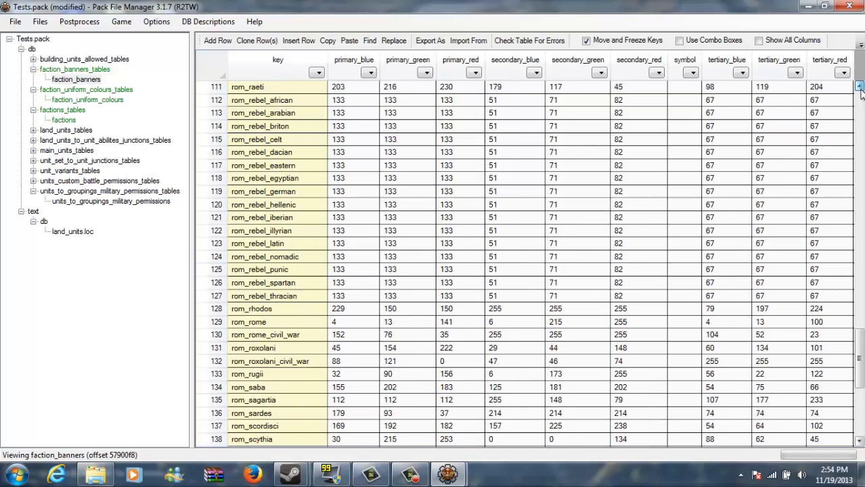
left_click(859, 88)
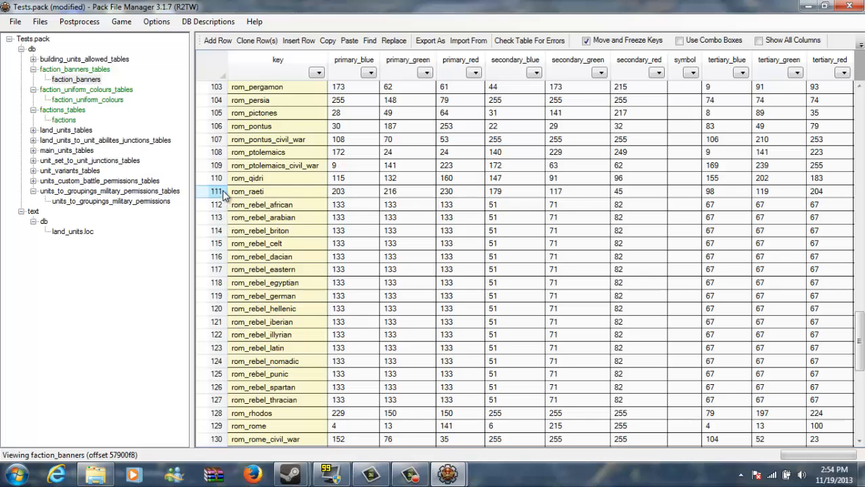
left_click(215, 426)
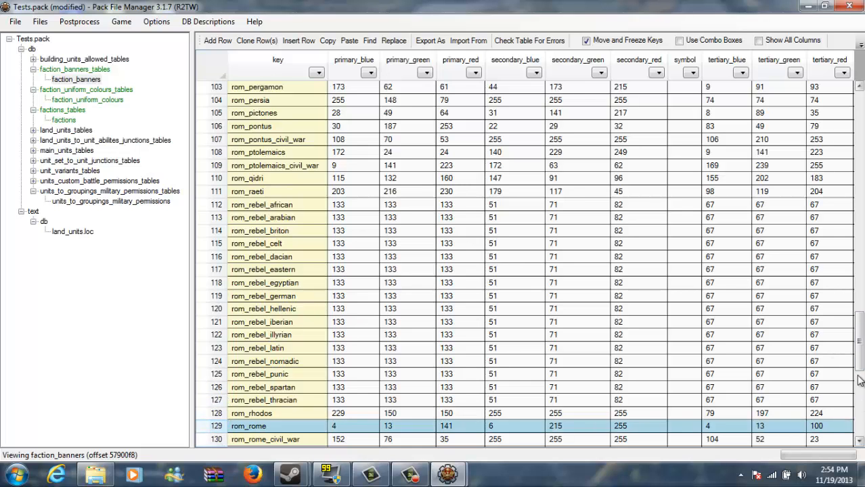
Step: In faction_banners, set the rom_rome row's primary_blue to 102, primary_green to 8 and primary_red to 10
left_click_drag(860, 365, 861, 384)
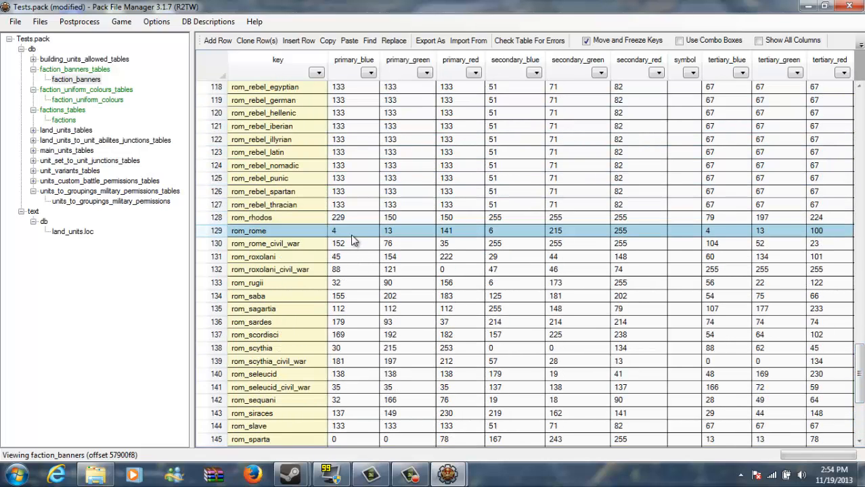
left_click(350, 233)
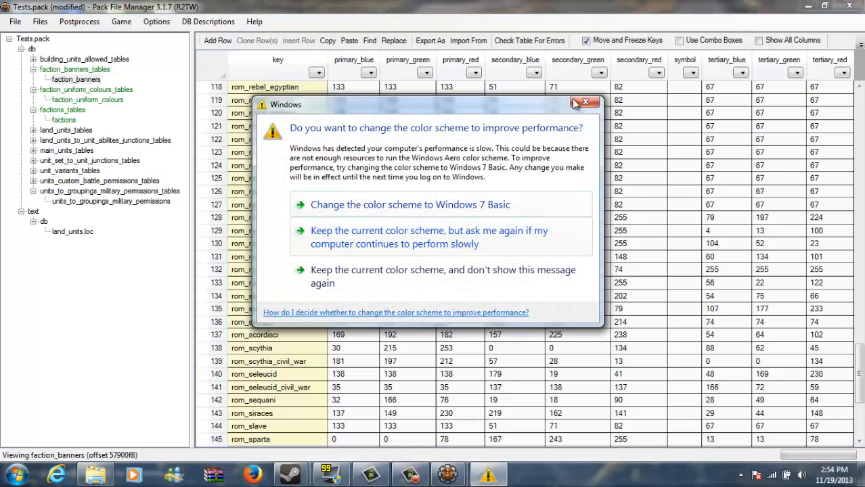
left_click(584, 105)
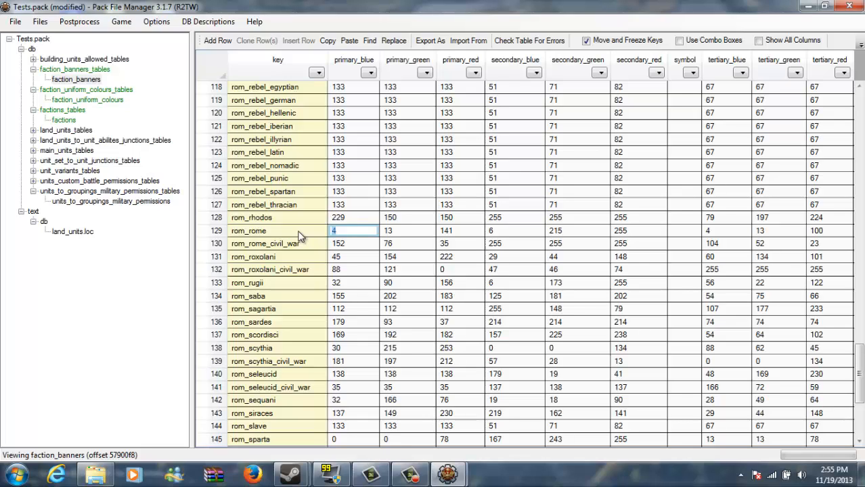
type("102")
left_click(416, 230)
type("8")
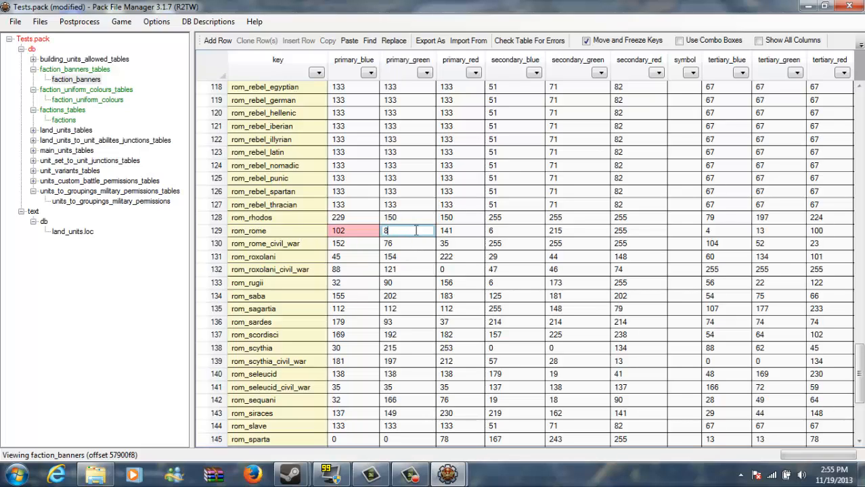
left_click(467, 232)
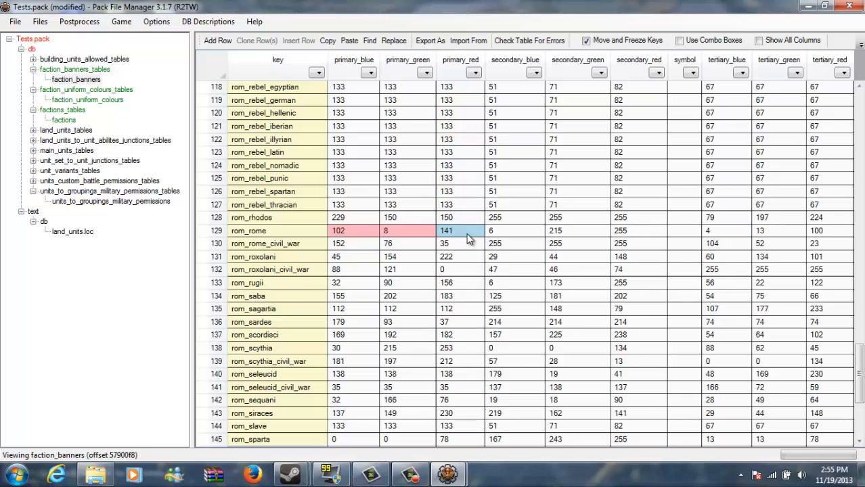
type("10")
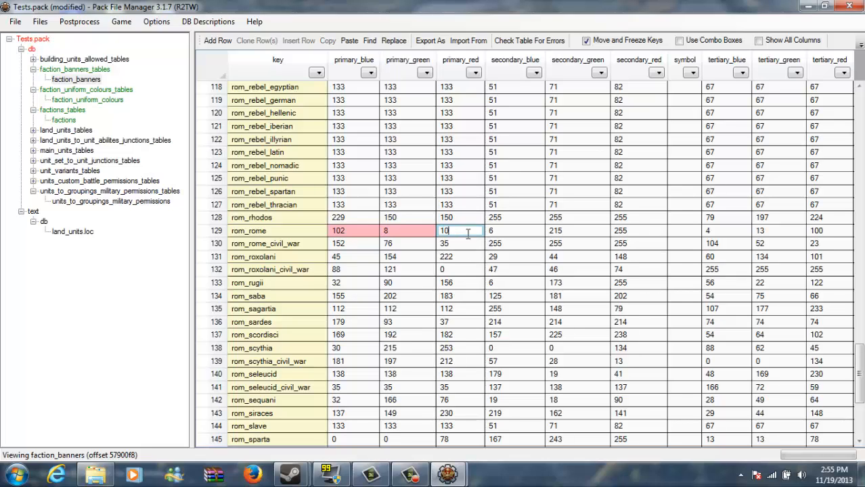
left_click(507, 234)
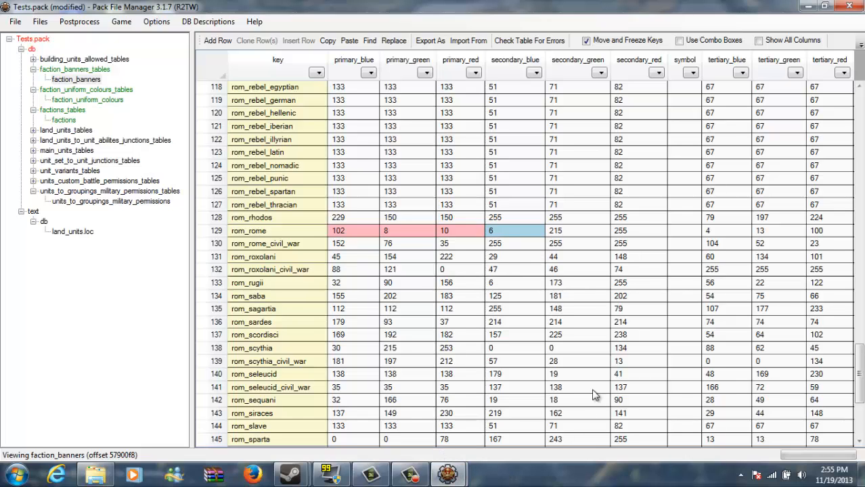
Step: Set the rom_rome banner's tertiary_blue to 102, tertiary_green to 8 and tertiary_red to 10, leaving the secondary colors as they are
scroll(640, 359, "down", 1)
scroll(653, 295, "up", 1)
left_click(527, 232)
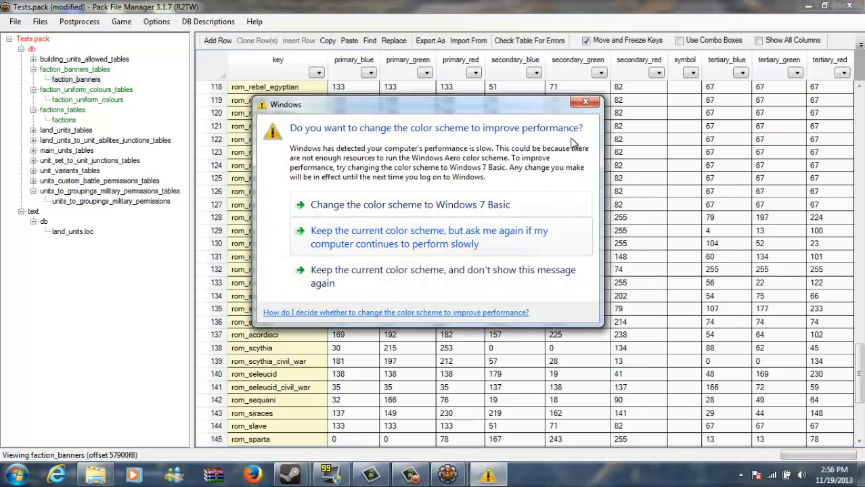
left_click(585, 103)
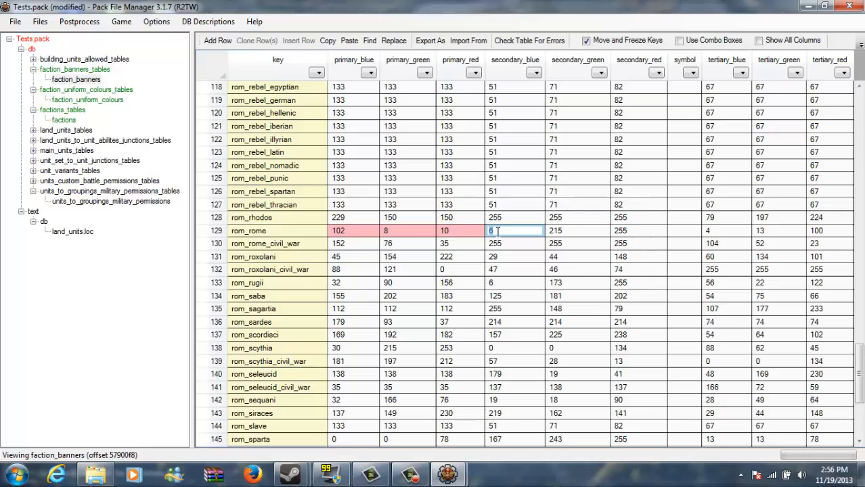
left_click(720, 229)
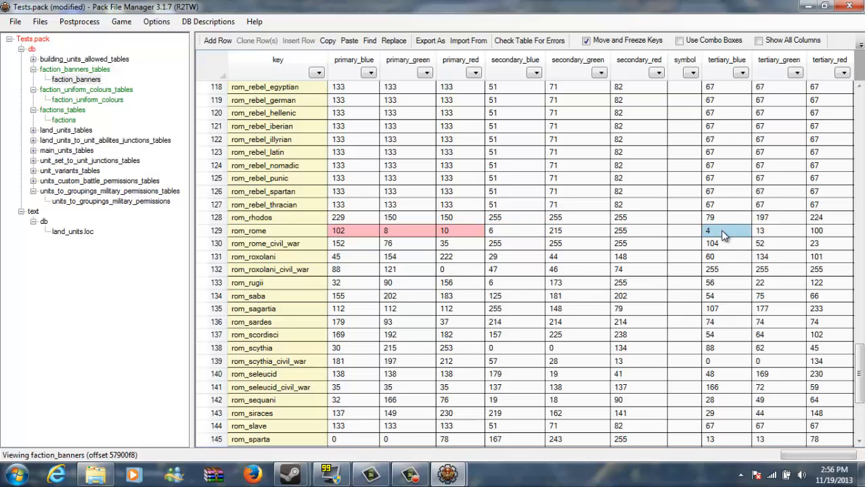
left_click(720, 229)
type("102")
left_click(778, 237)
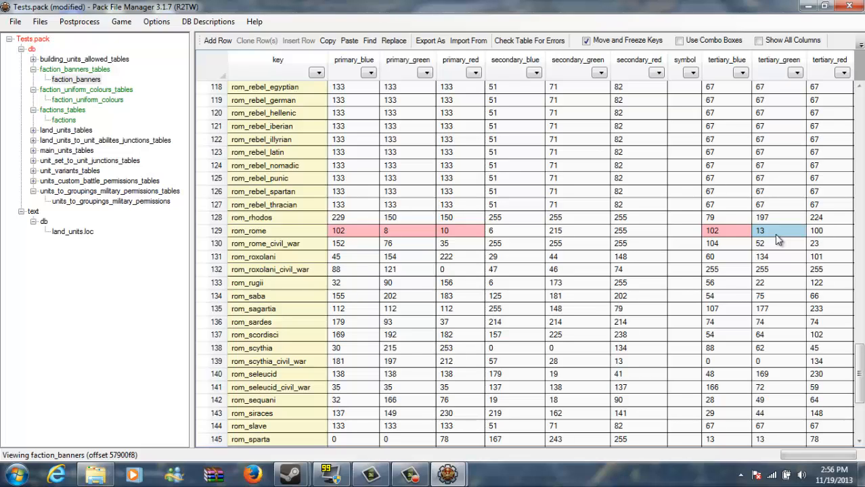
type("8")
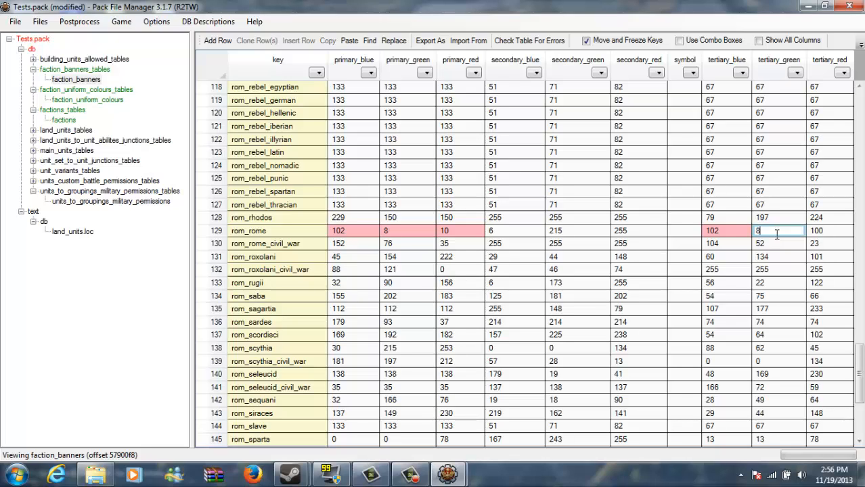
left_click(839, 233)
left_click(838, 233)
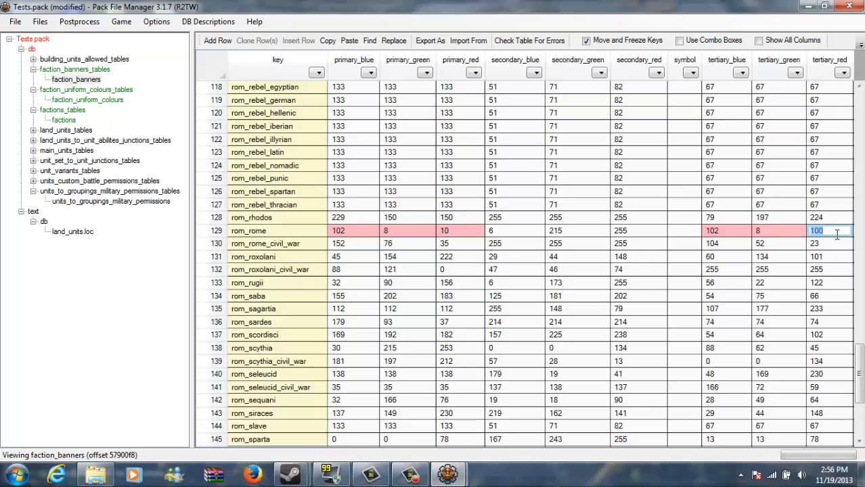
type("10")
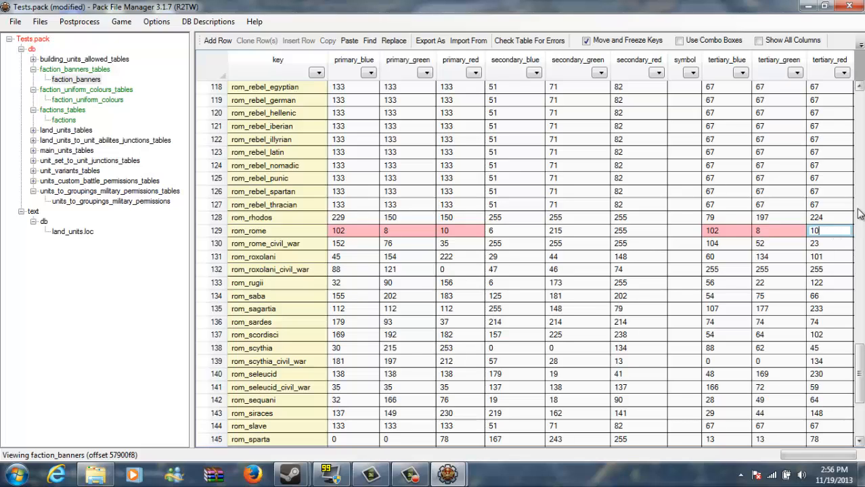
left_click(846, 205)
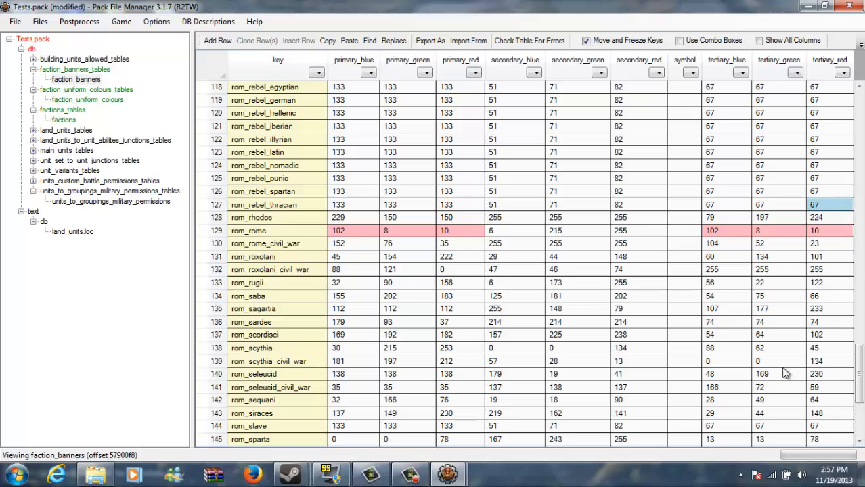
Step: Collapse the faction_banners_tables folder and save Tests.pack
left_click(86, 80)
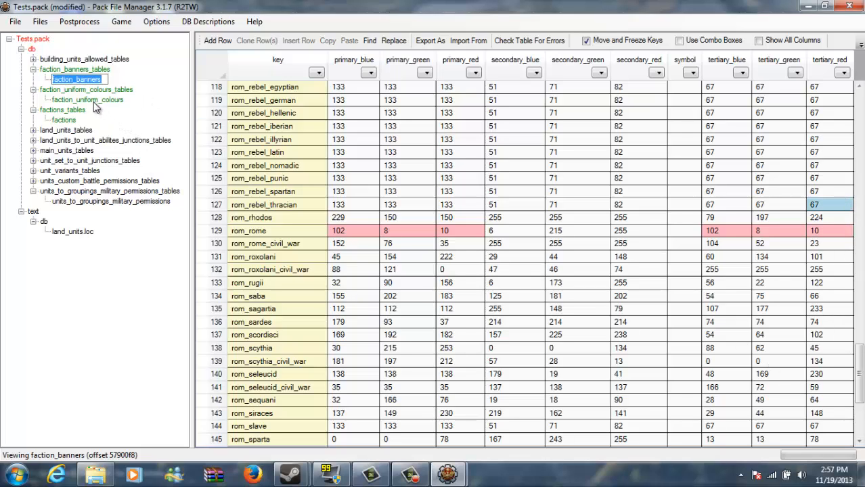
left_click(114, 75)
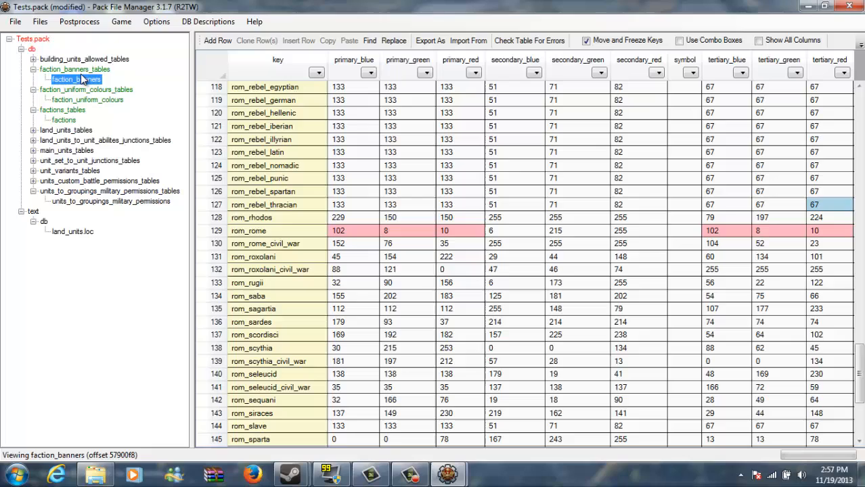
left_click(33, 69)
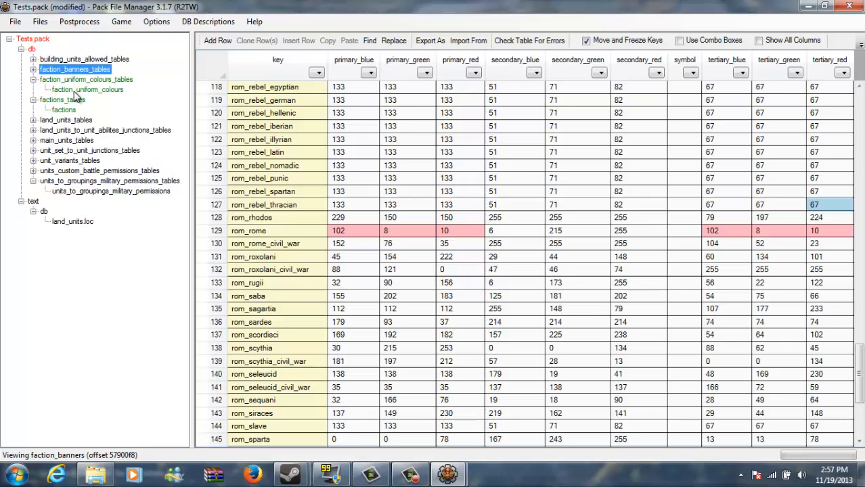
left_click(15, 20)
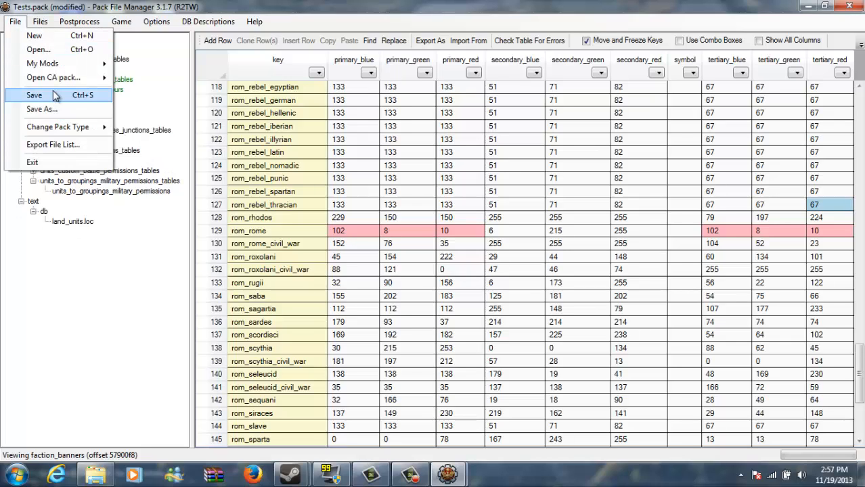
left_click(56, 96)
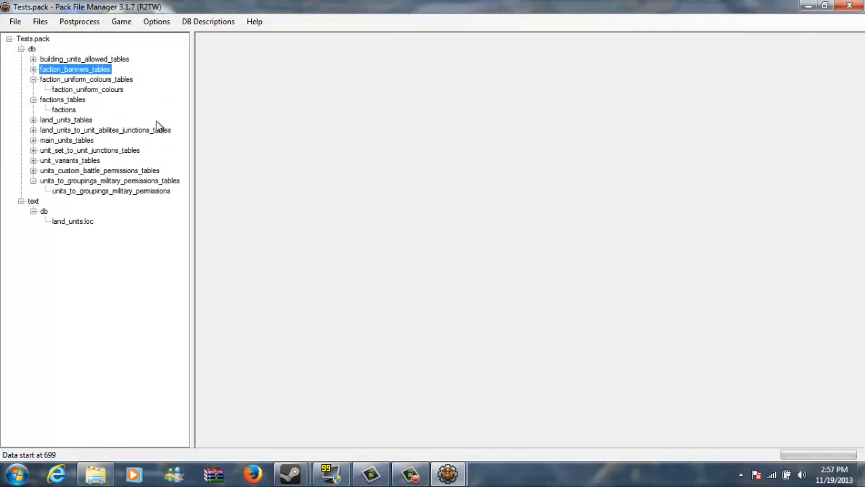
Step: Open the faction_uniform_colours table and change the Windows color scheme to Windows 7 Basic
left_click(94, 92)
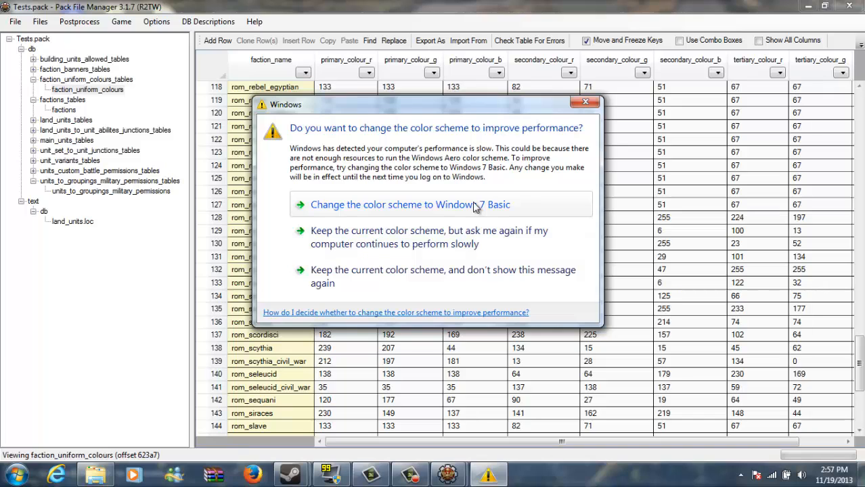
left_click(474, 205)
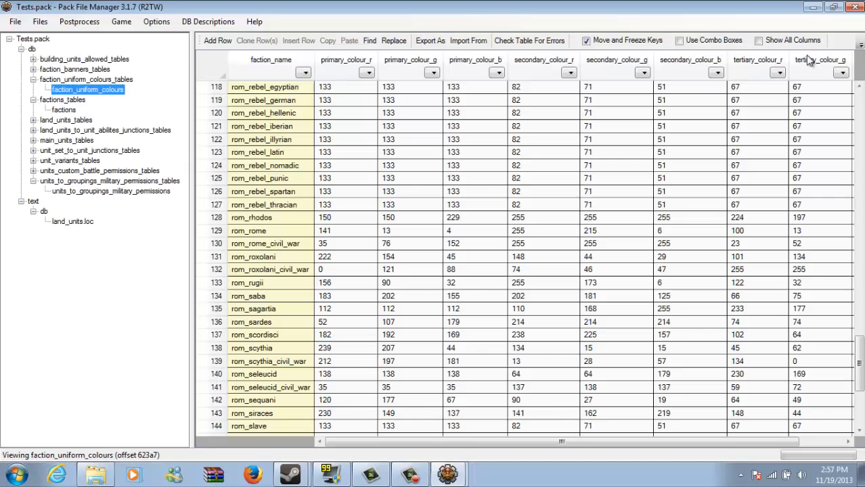
mouse_move(463, 479)
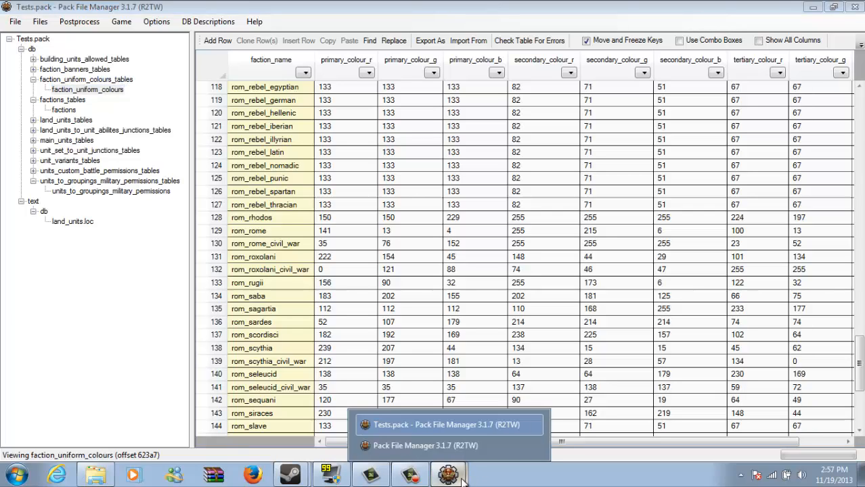
left_click(418, 478)
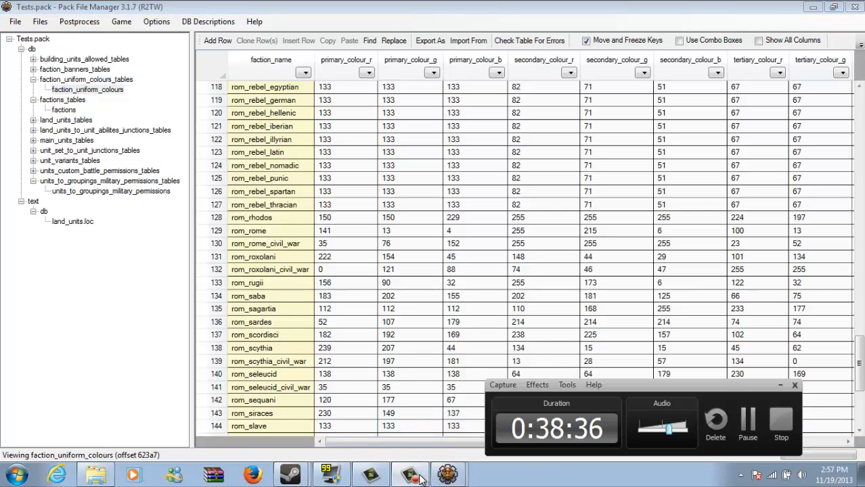
left_click(419, 478)
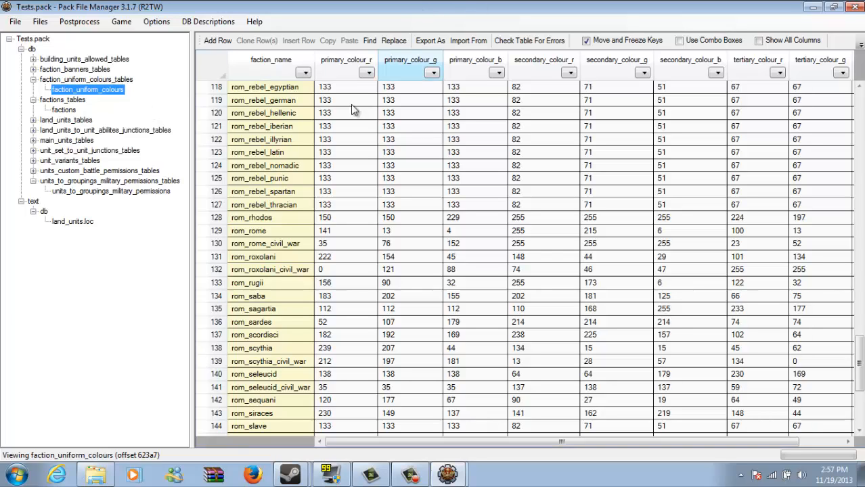
Step: In faction_uniform_colours, set the rom_rome row's primary_colour_r to 10, primary_colour_g to 8 and primary_colour_b to 102
left_click(289, 230)
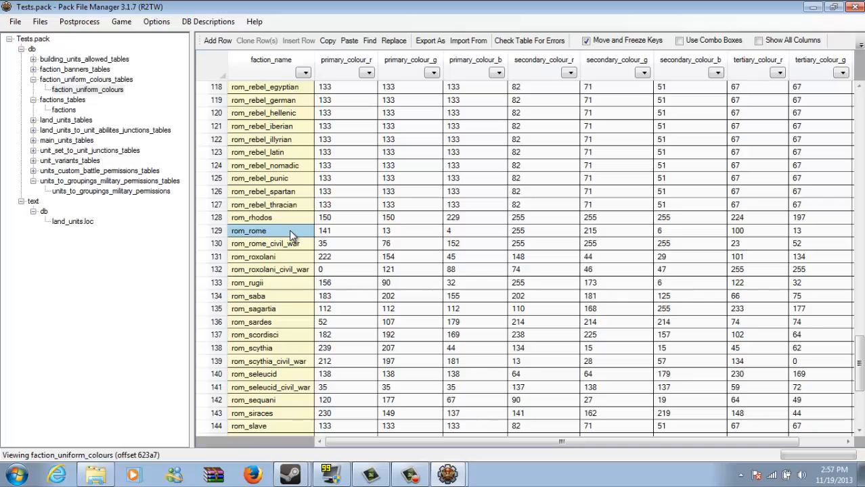
left_click(339, 230)
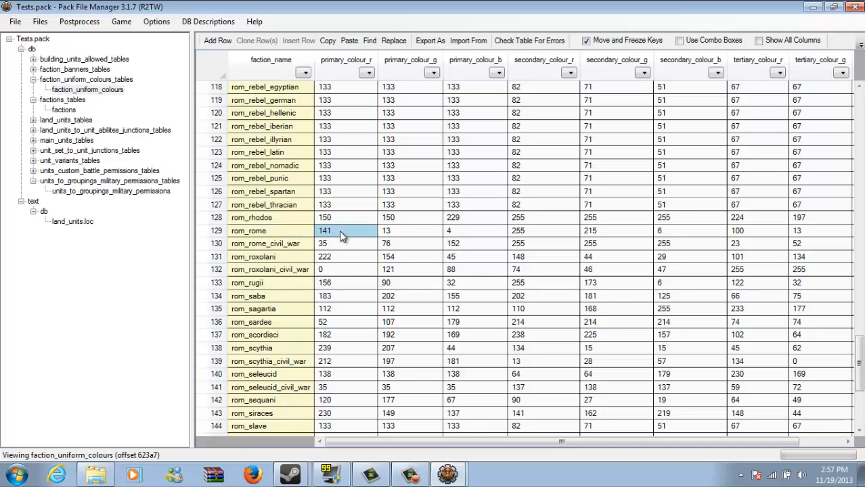
left_click(339, 230)
type("10")
left_click(415, 230)
type("8")
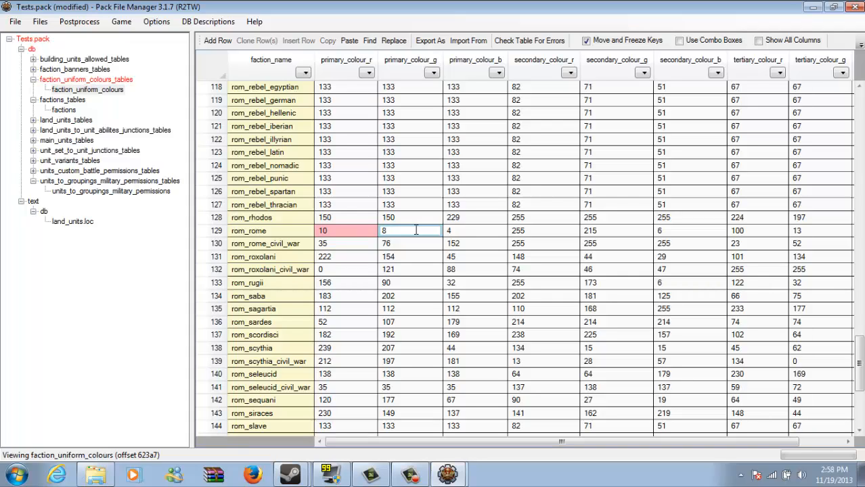
left_click(463, 230)
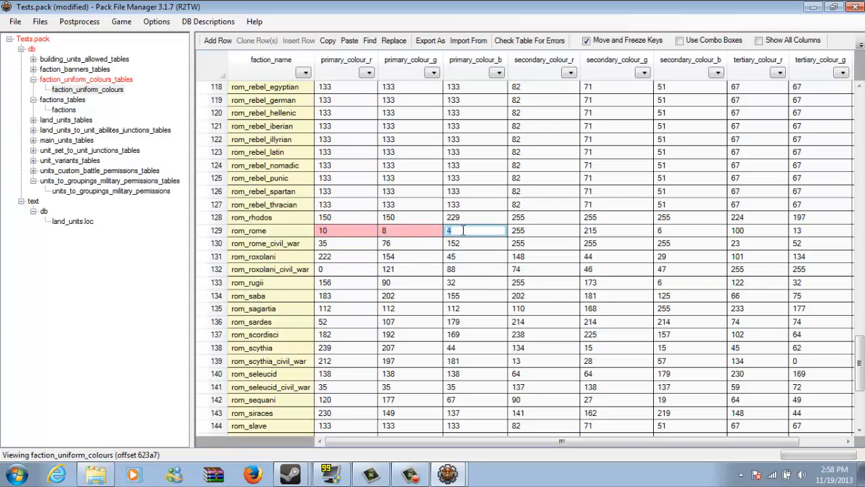
type("102")
Step: Set the rom_rome uniform's tertiary_colour_r to 10, tertiary_colour_g to 8 and tertiary_colour_b to 102
left_click(749, 231)
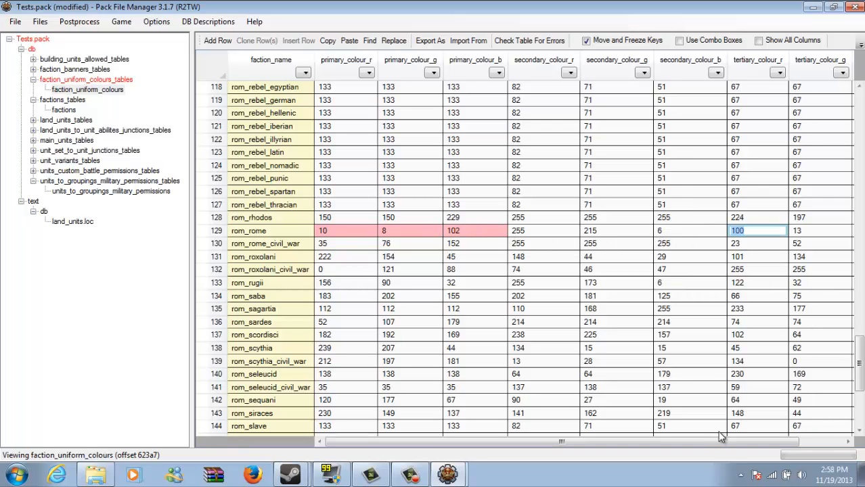
left_click_drag(712, 441, 764, 445)
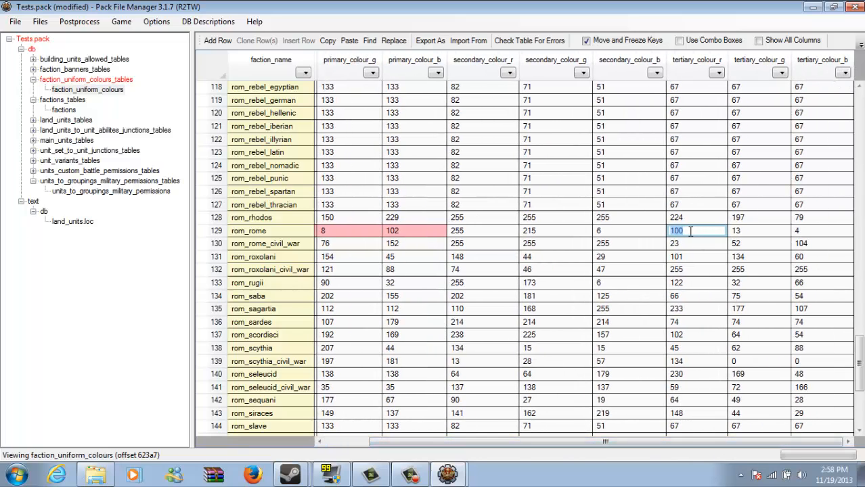
type("10")
left_click(747, 231)
left_click(747, 231)
type("8")
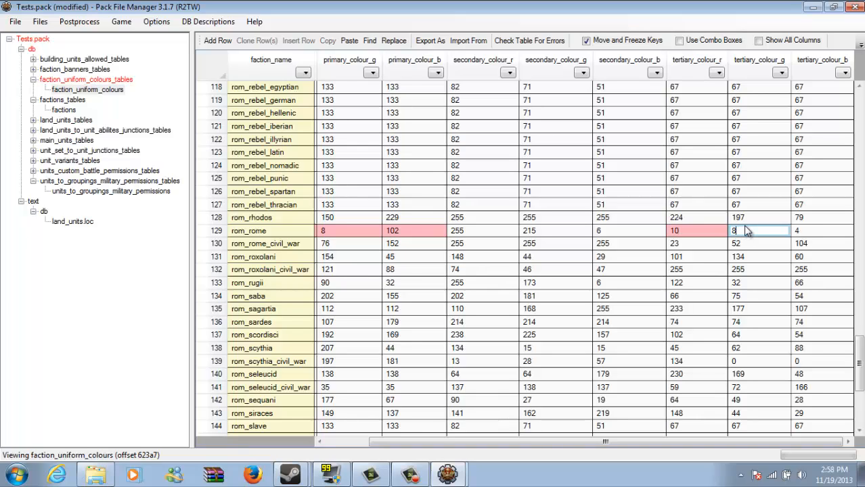
double_click(810, 231)
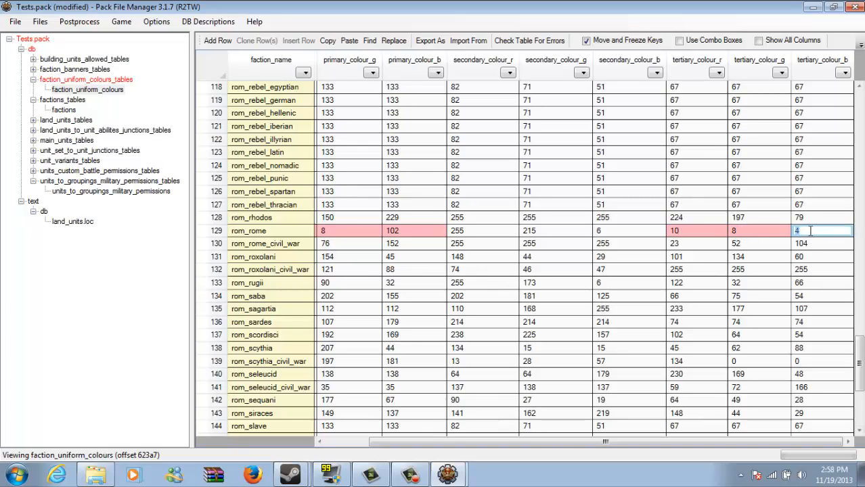
type("102")
left_click(748, 234)
Step: Commit the edited rom_rome uniform colours and save Tests.pack
left_click(88, 89)
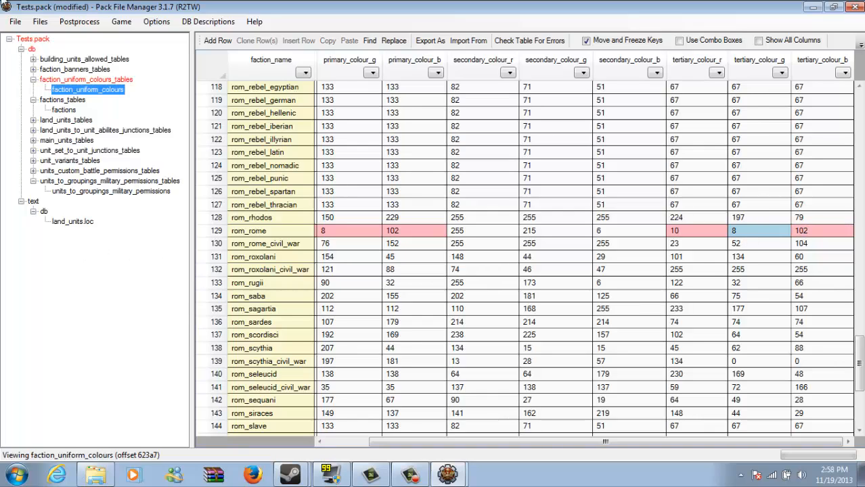
left_click(15, 22)
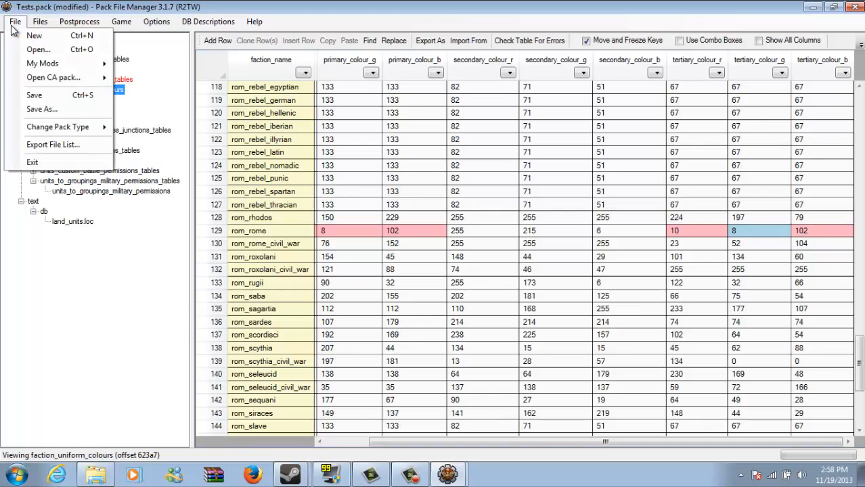
left_click(30, 96)
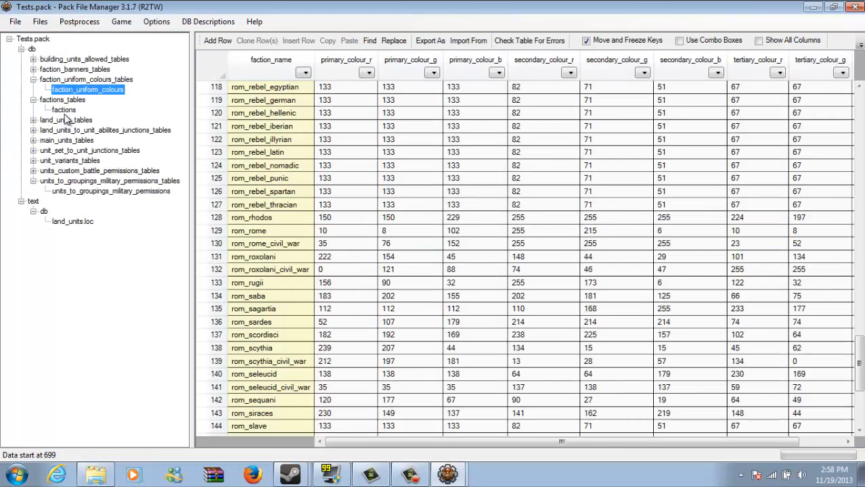
Step: Open the factions table and select the rom_rome row
left_click(64, 110)
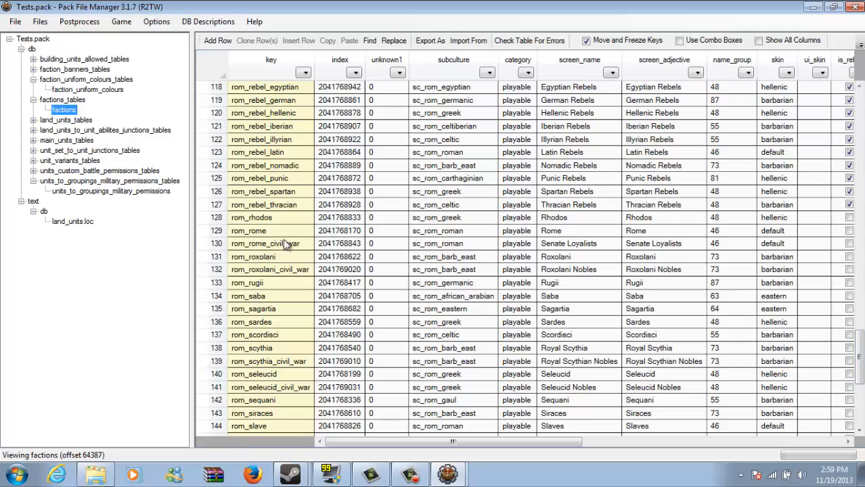
left_click(203, 235)
left_click(204, 233)
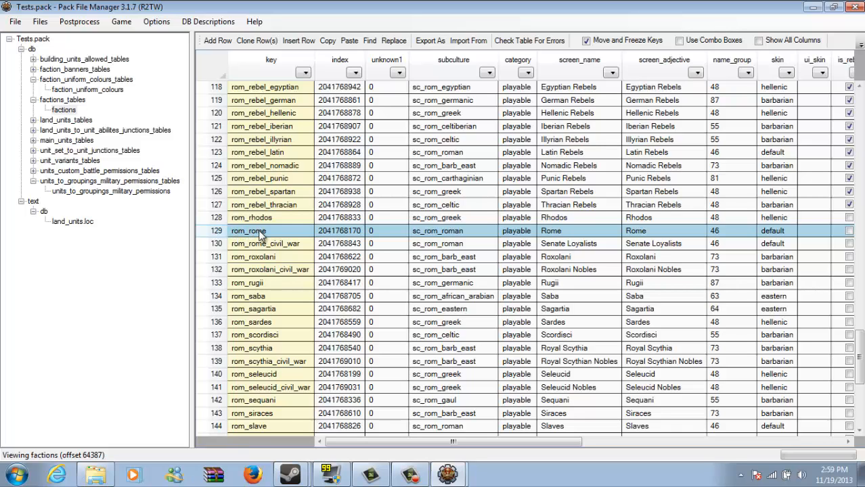
mouse_move(860, 365)
left_mouse_down()
mouse_move(860, 120)
mouse_move(859, 382)
left_mouse_up()
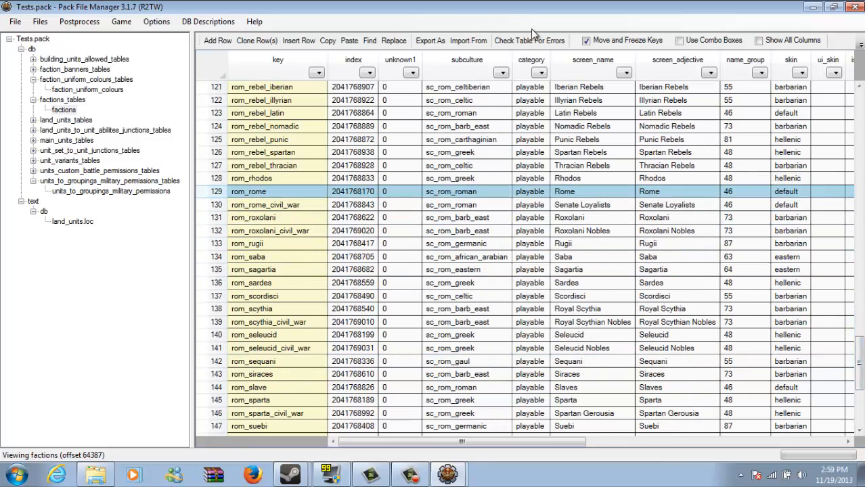
Step: Examine the rom_rome row's screen_name, screen_adjective, name_group and flags_path fields in the factions table
left_click(596, 193)
left_click(583, 195)
left_click(583, 195)
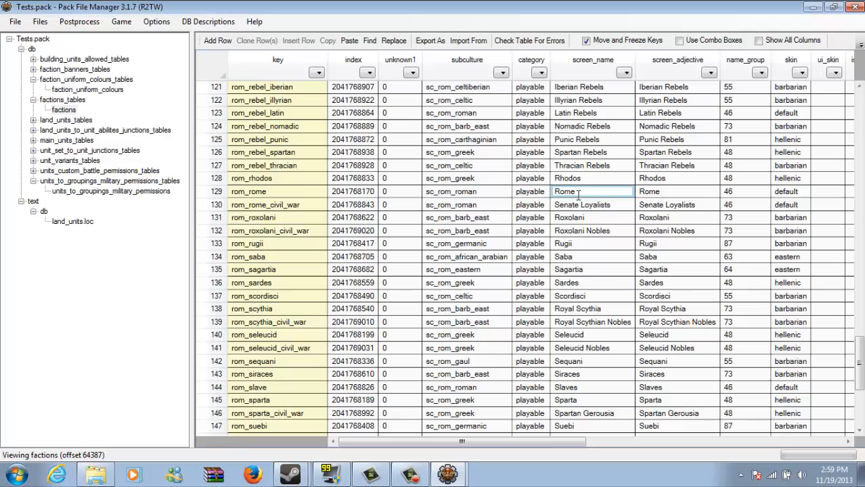
left_click(670, 192)
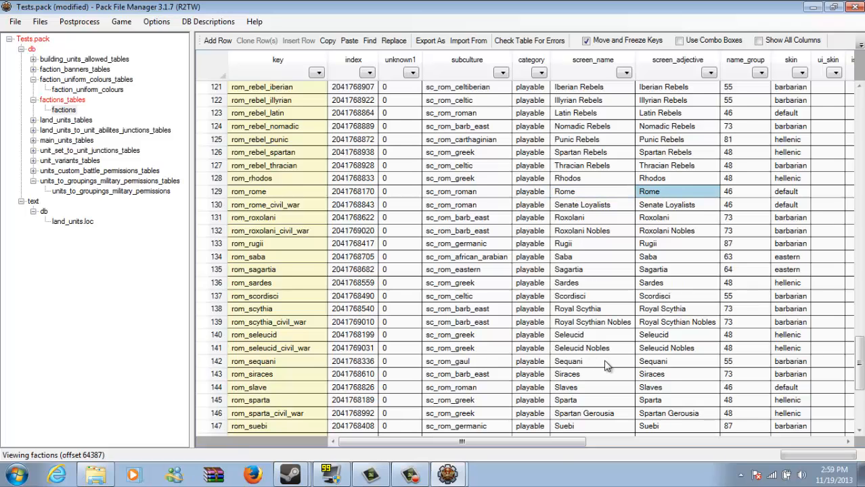
left_click_drag(553, 443, 607, 453)
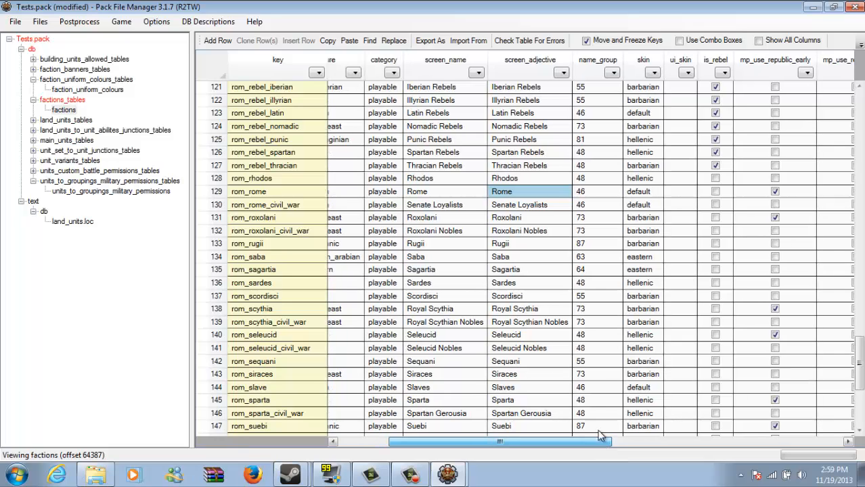
left_click(602, 195)
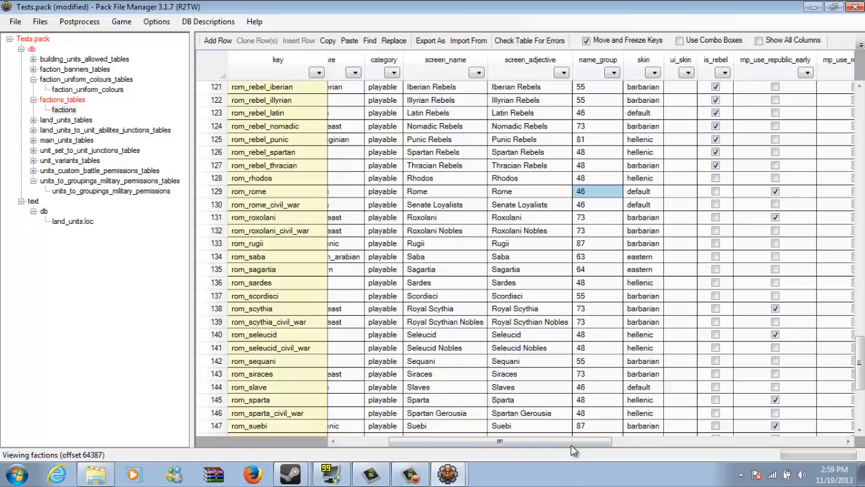
left_click_drag(574, 444, 669, 455)
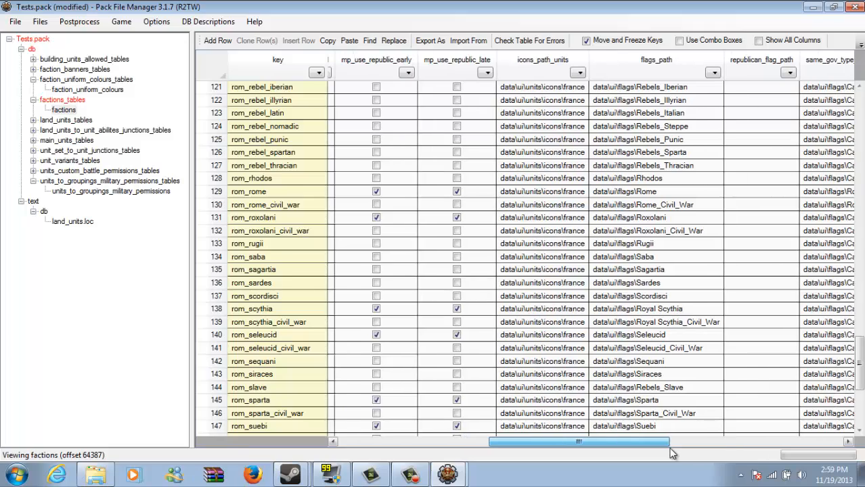
Step: In the factions table, set rom_rome's card_colour_r to 10, card_colour_g to 8 and card_colour_b to 102
left_click(203, 192)
left_click_drag(555, 444, 812, 439)
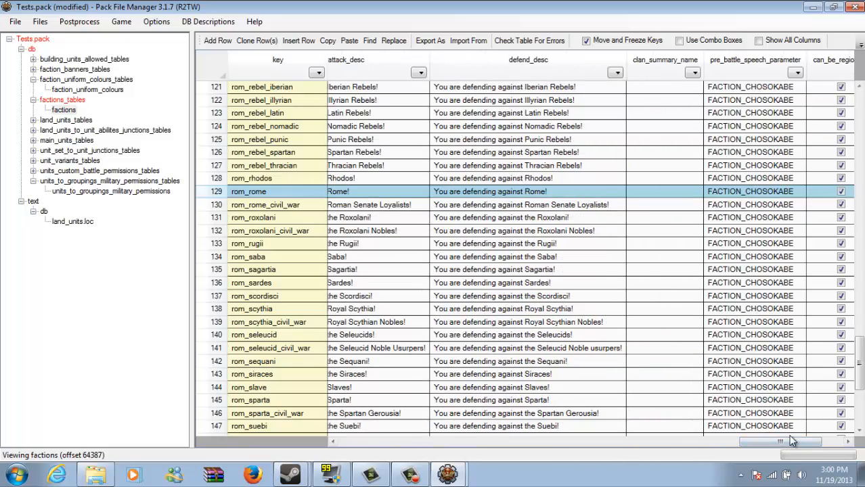
left_click_drag(754, 441, 793, 442)
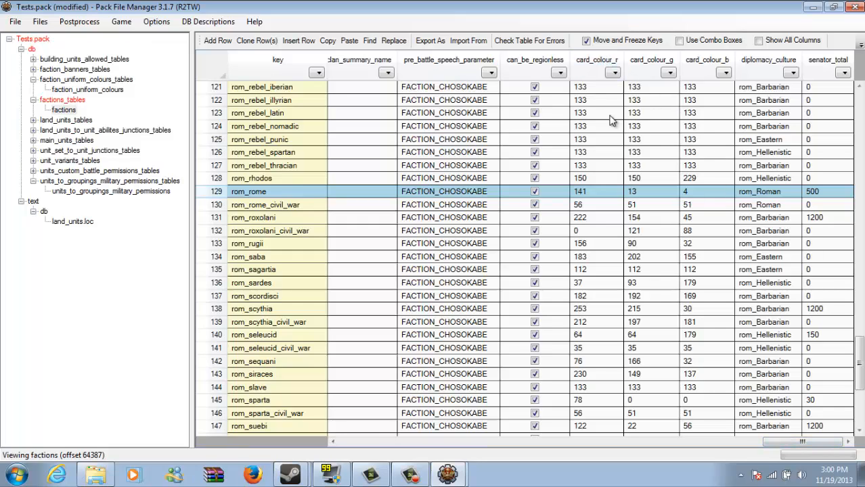
double_click(611, 194)
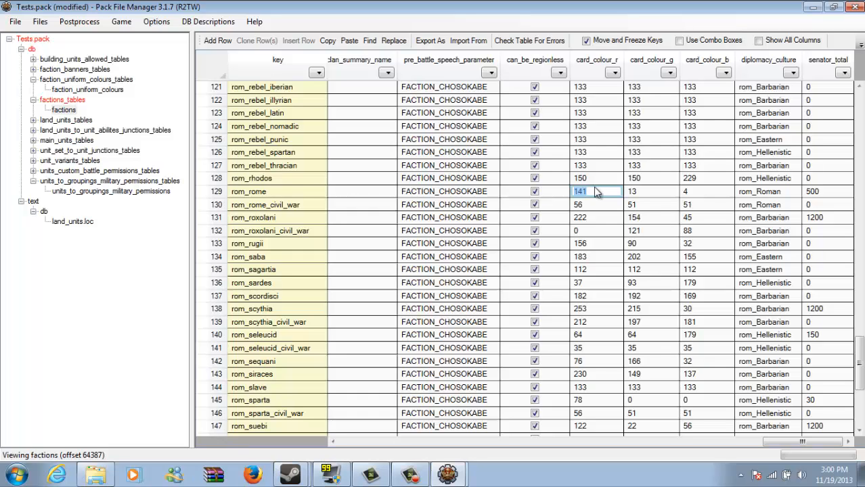
type("10")
left_click(657, 191)
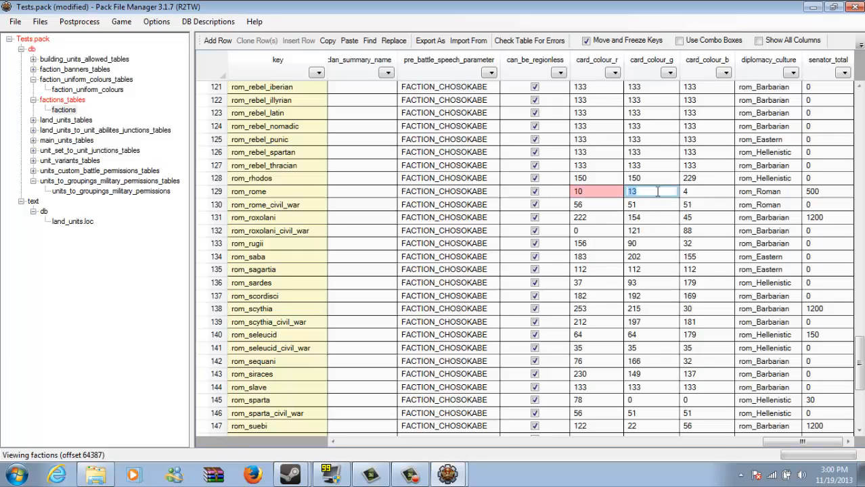
left_click(711, 193)
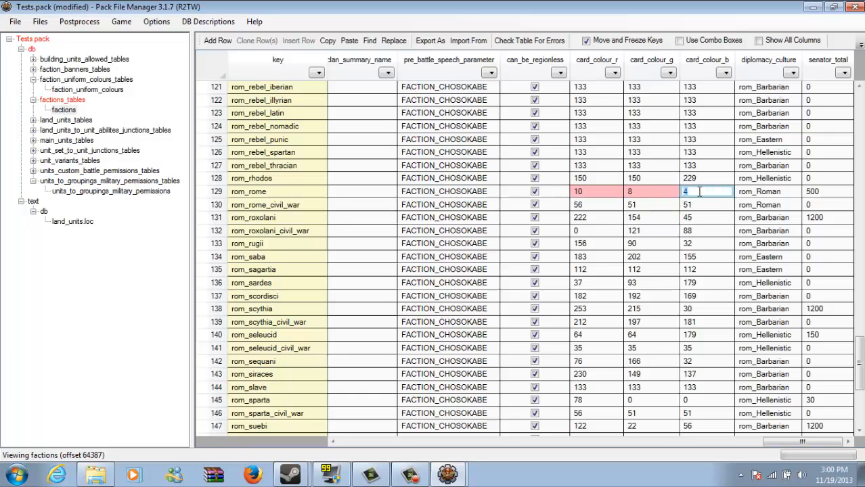
type("102")
left_click(706, 168)
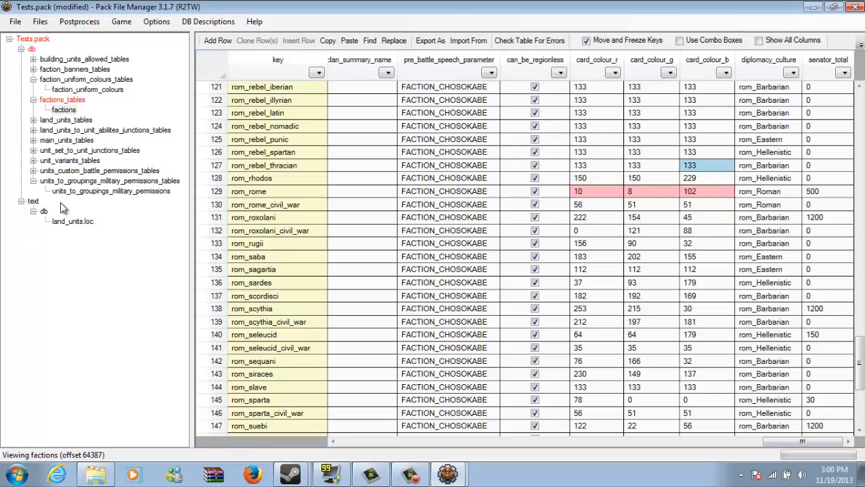
Step: Switch back to the faction_uniform_colours table and save Tests.pack with the new card colours
left_click(71, 90)
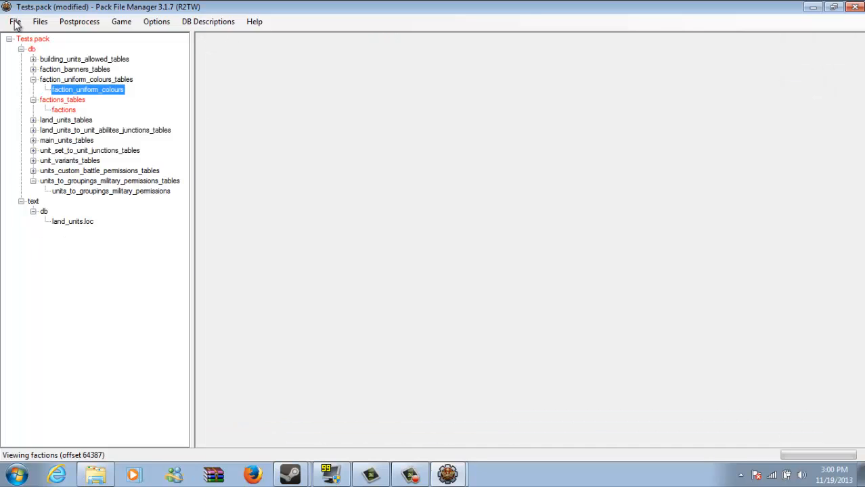
left_click(15, 22)
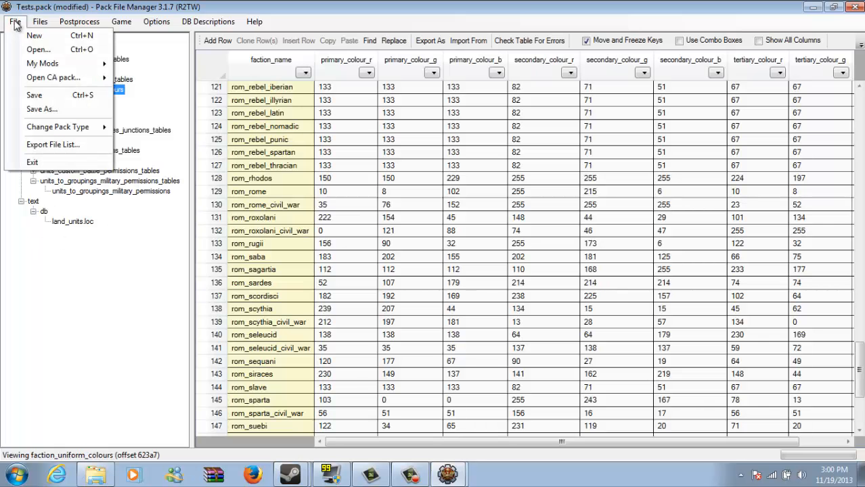
left_click(48, 98)
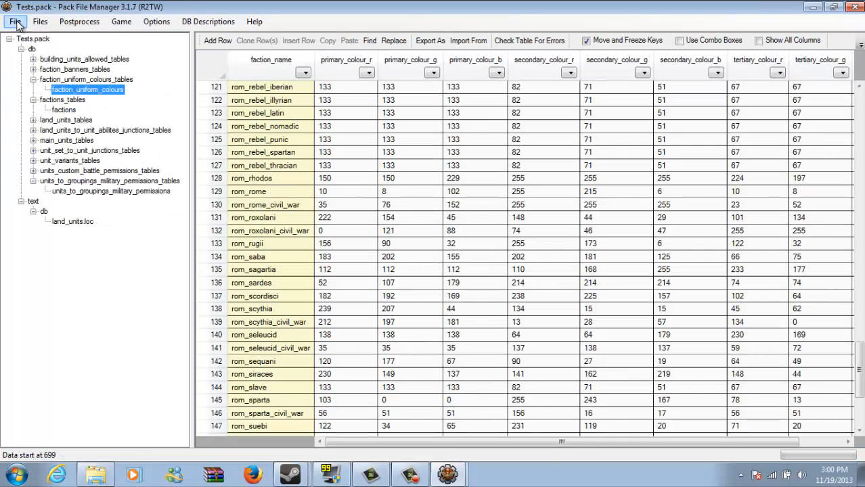
left_click(15, 22)
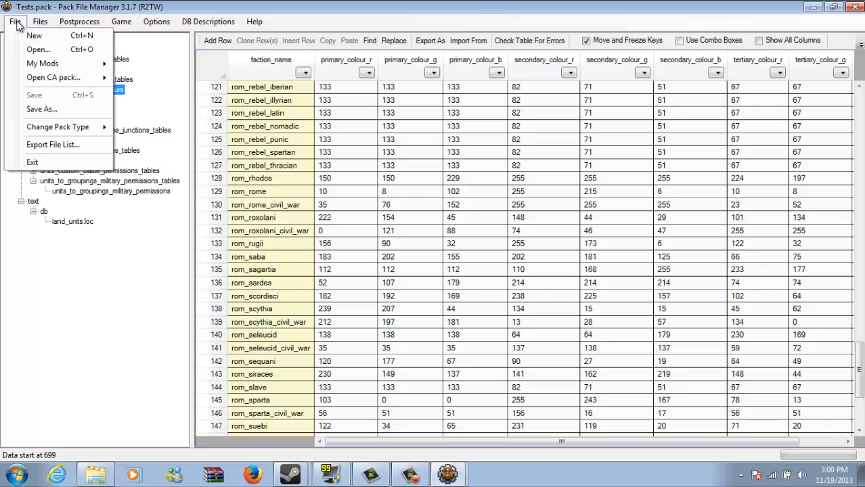
left_click(17, 23)
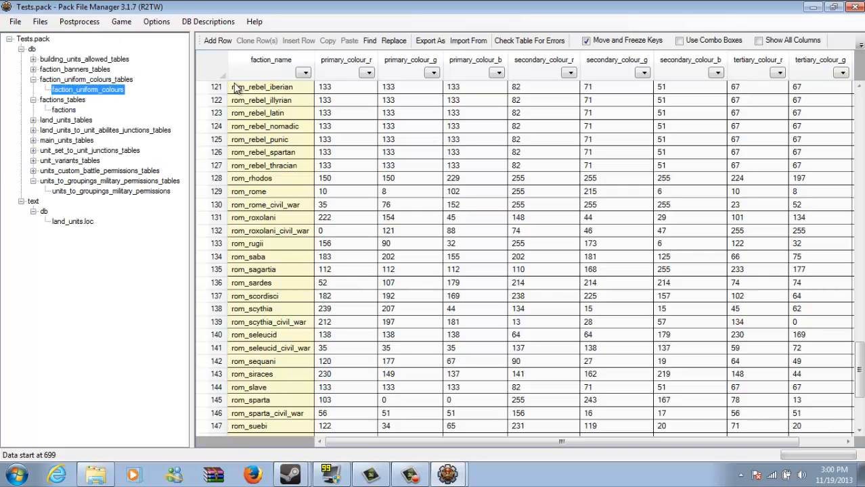
Step: Minimize Pack File Manager, launch Total War: ROME II from Steam and open the launcher's Mod Manager
left_click(812, 7)
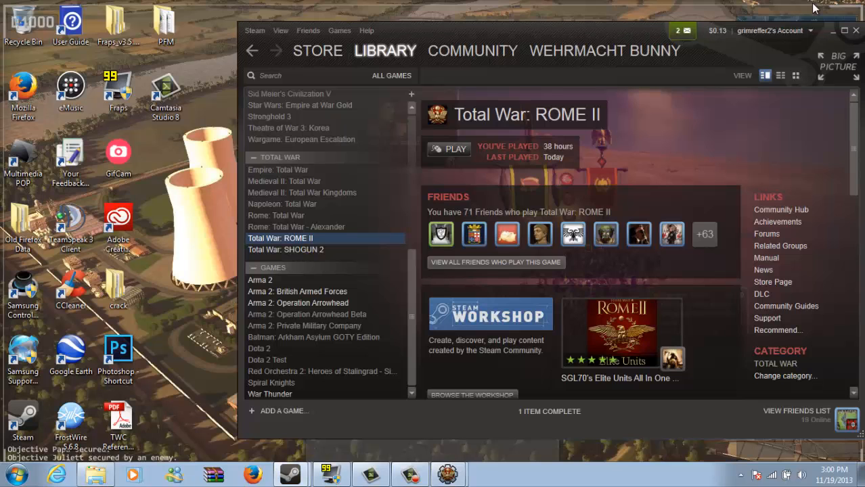
left_click(455, 150)
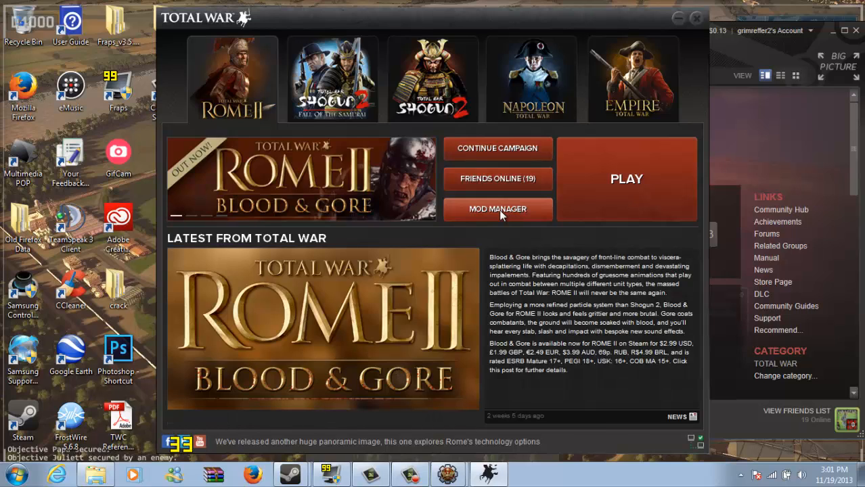
left_click(499, 210)
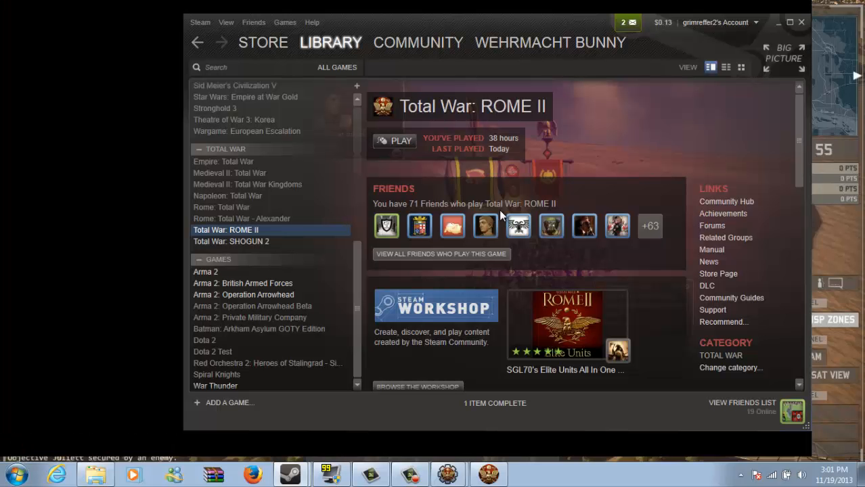
left_click(410, 475)
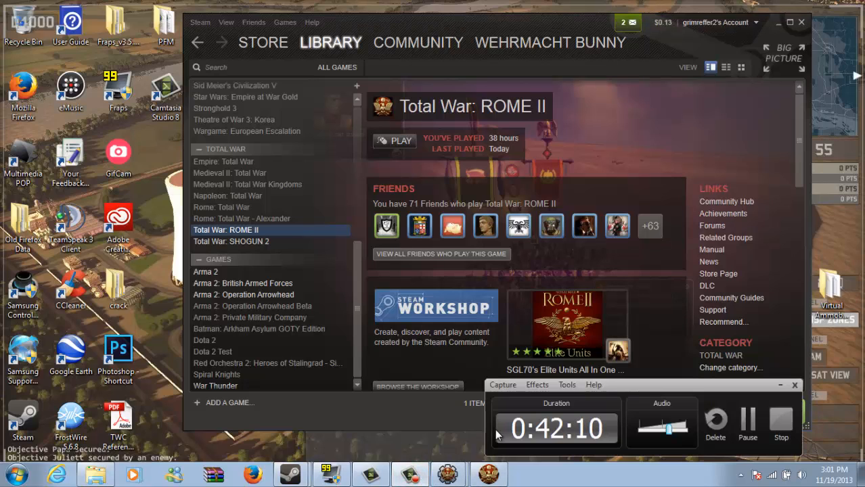
mouse_move(418, 477)
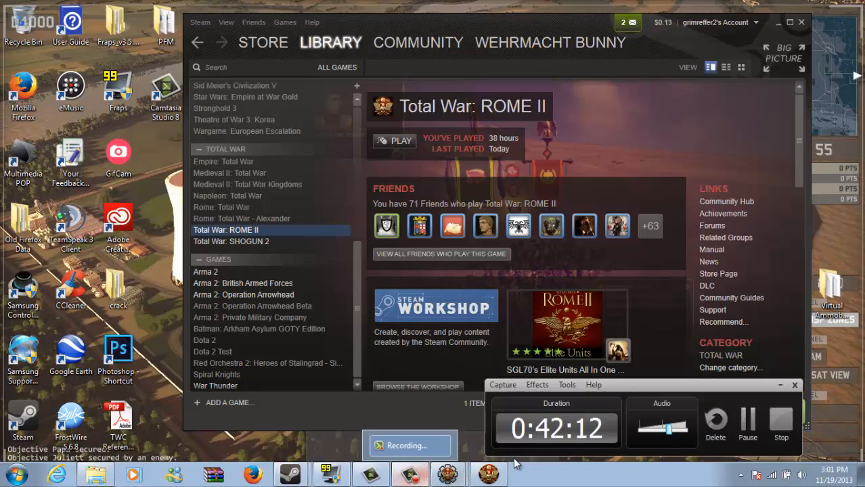
left_click(748, 420)
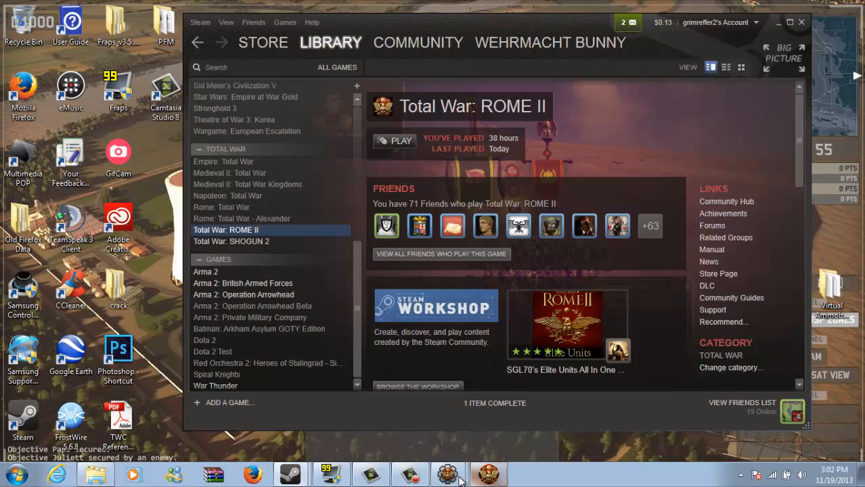
left_click(411, 480)
left_click(748, 420)
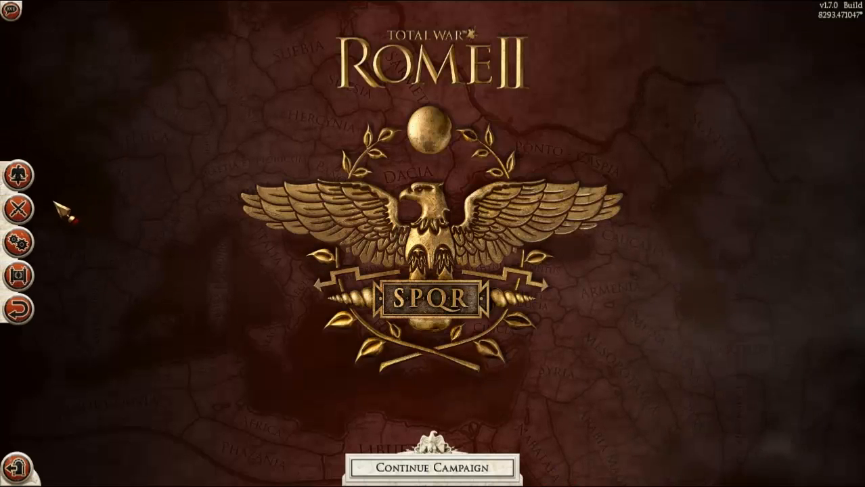
Step: Open a Custom Battle in ROME II and select the 450-cost general in Rome's unit roster
mouse_move(19, 209)
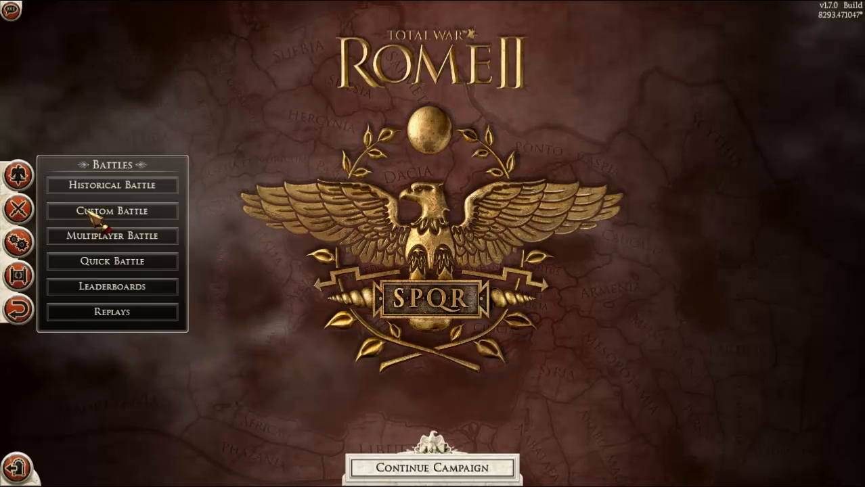
left_click(88, 211)
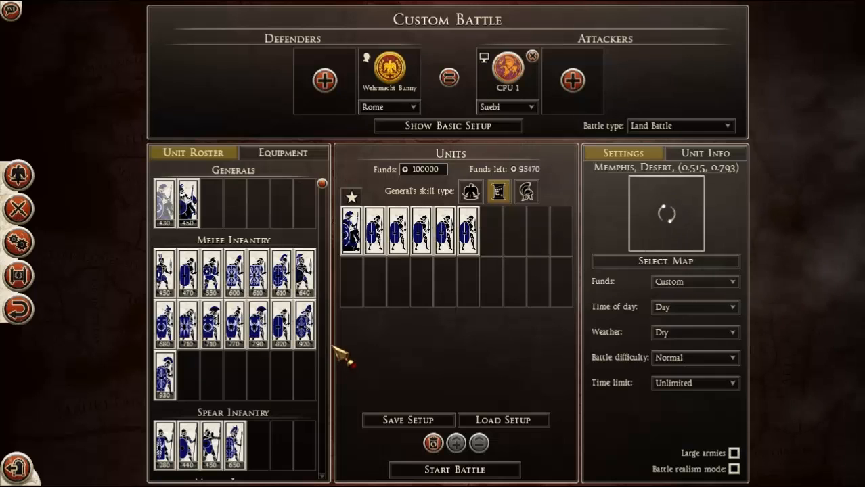
left_click(190, 213)
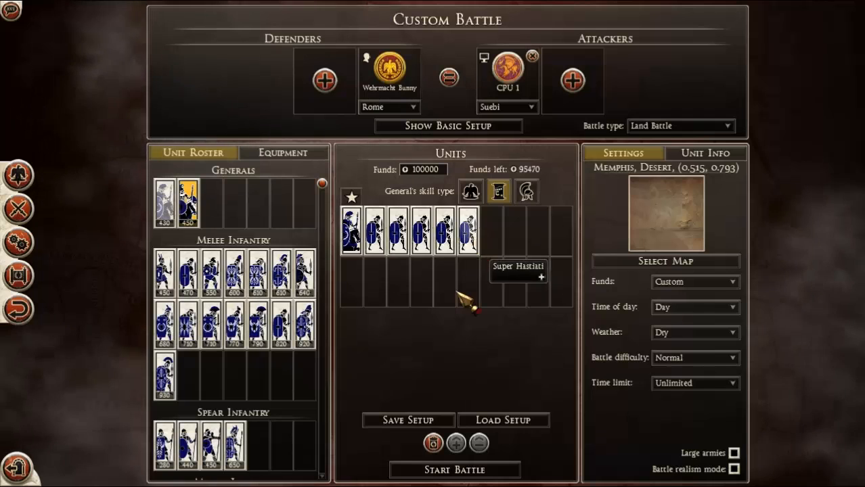
Step: Change the attacking CPU 1 faction to Carthage and display its army
left_click(511, 108)
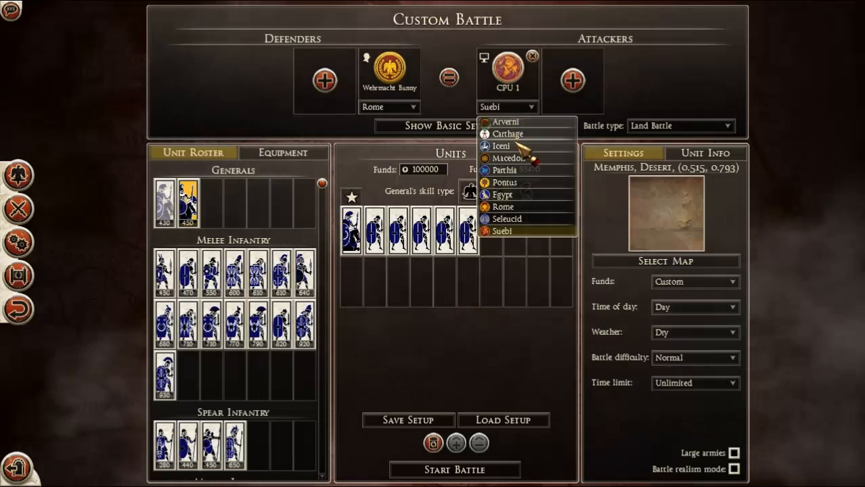
left_click(509, 134)
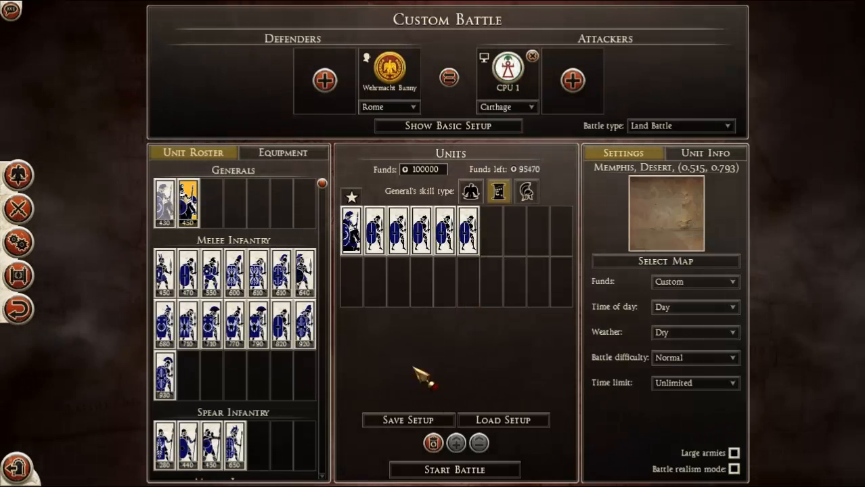
left_click(503, 76)
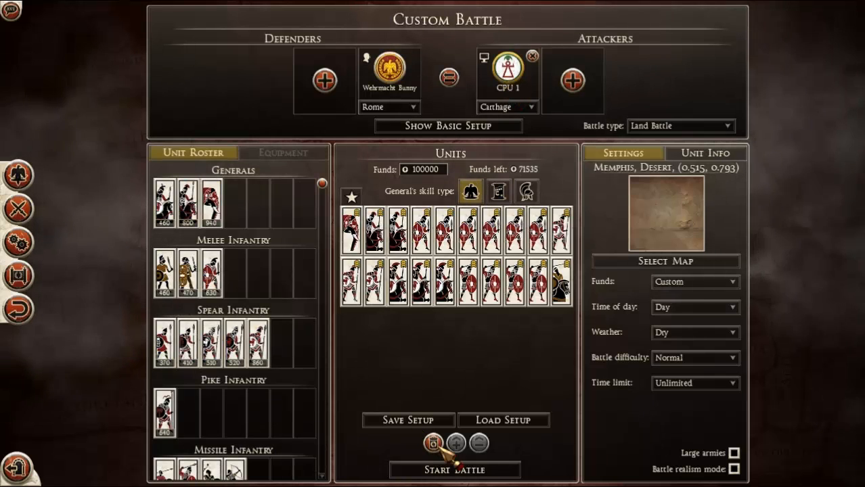
Step: Clear Carthage's generated army and add only the 940-cost general to it
left_click(433, 443)
left_click(224, 203)
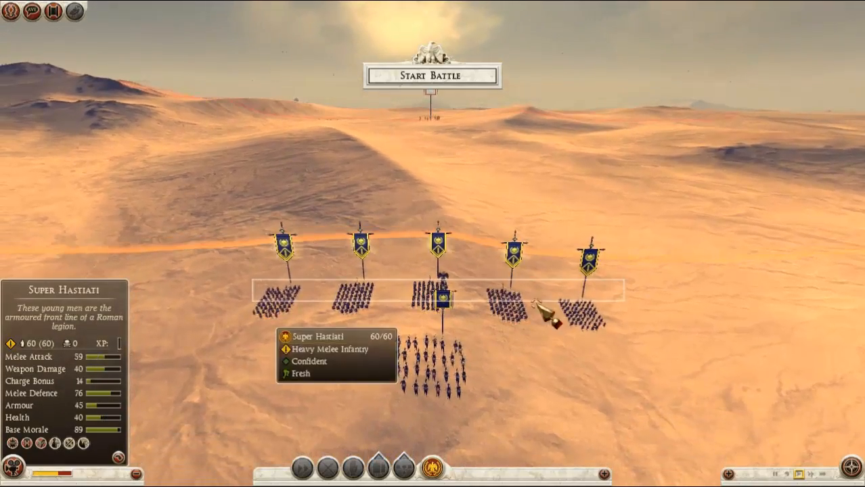
Step: Deploy four Super Hastiati units as one wide, shallow line along the edge of the deployment zone
left_click_drag(534, 302, 623, 302)
key("w")
key("d")
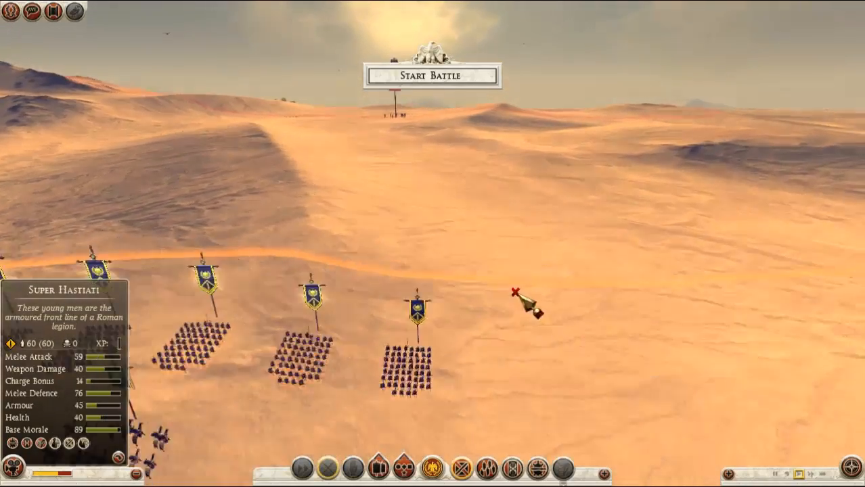
left_click_drag(235, 343, 765, 333)
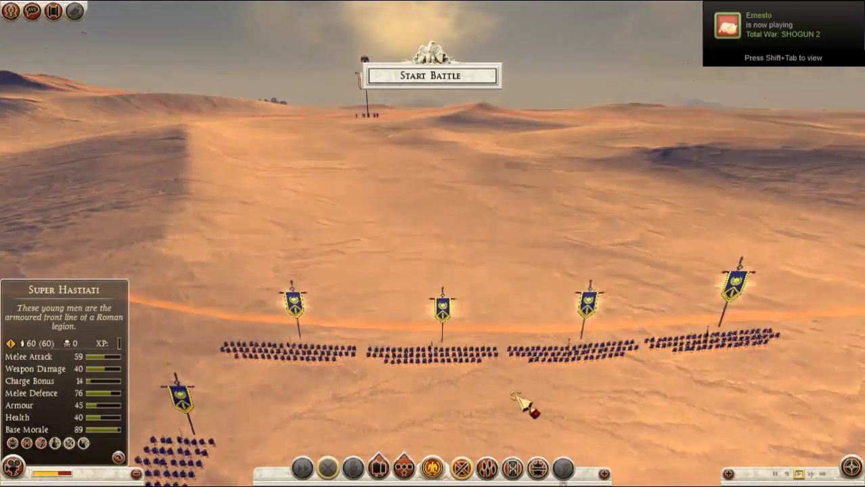
Step: Inspect the banners and soldiers of the deployed Super Hastiati line up close and from a distance
scroll(516, 395, "up", 3)
scroll(395, 358, "up", 4)
scroll(395, 358, "down", 5)
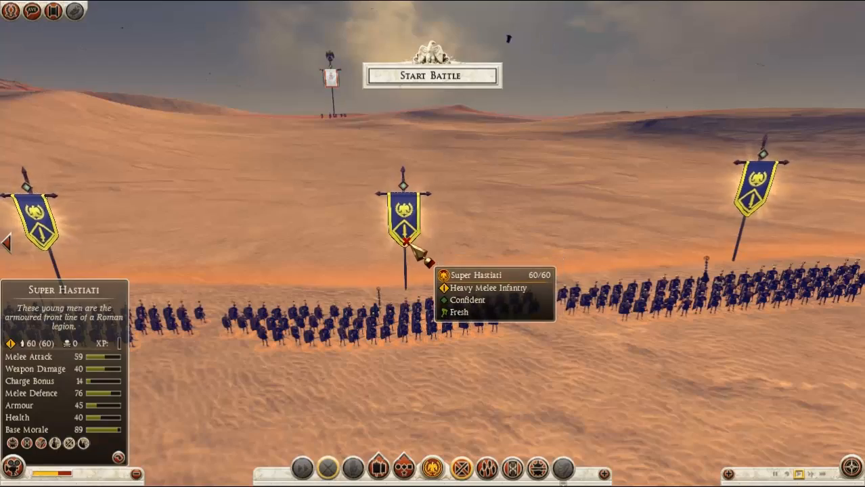
scroll(420, 406, "up", 5)
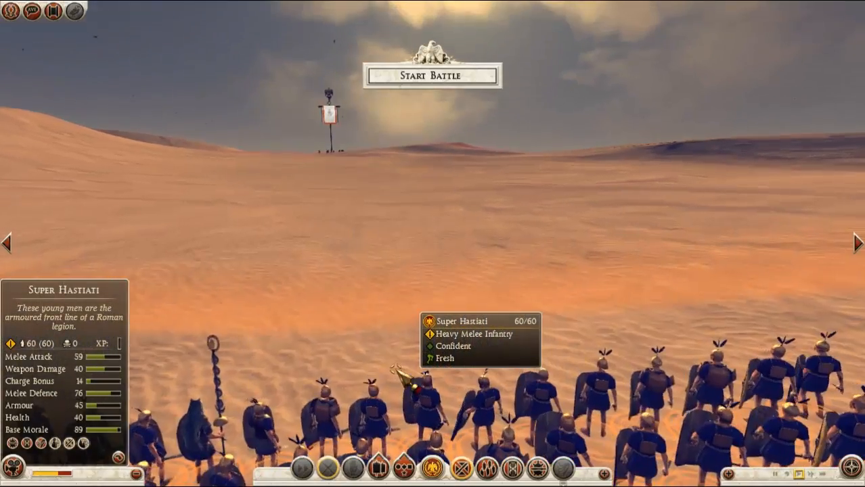
scroll(394, 368, "down", 3)
scroll(398, 366, "down", 6)
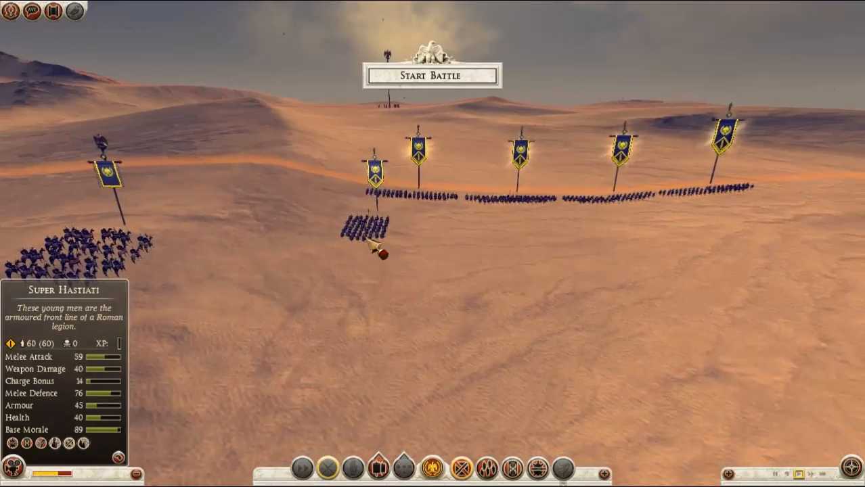
Step: Move the leftover Super Hastiati unit from behind the formation to the right end of the line
left_click(368, 241)
key("d")
key("w")
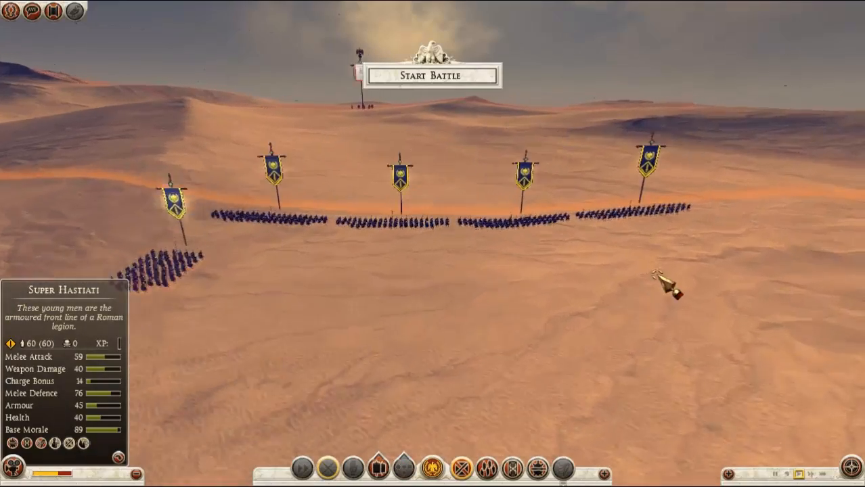
right_click(684, 242)
key("d")
key("w")
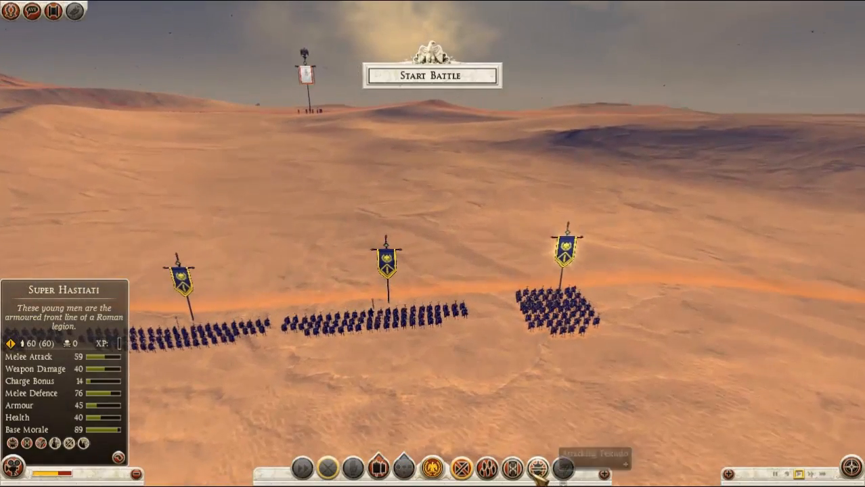
key("s")
key("a")
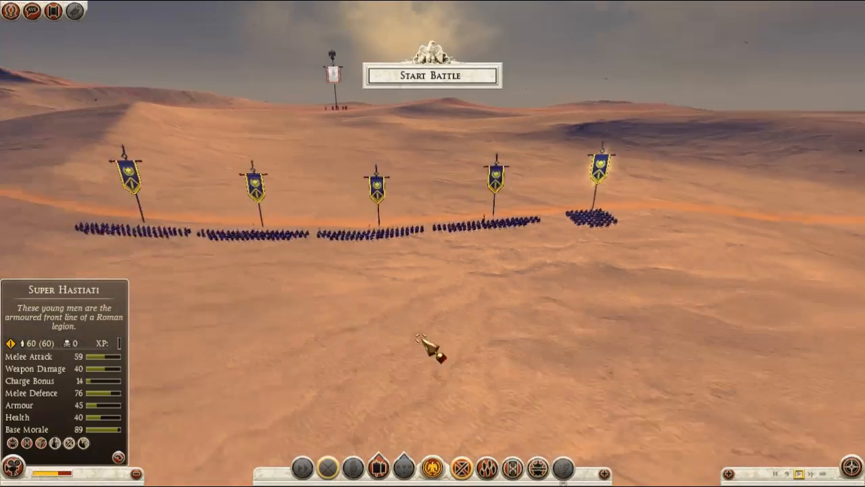
Step: Reposition the Legatus general's unit behind the Super Hastiati line
left_click(235, 221)
right_click(425, 213)
key("d")
key("w")
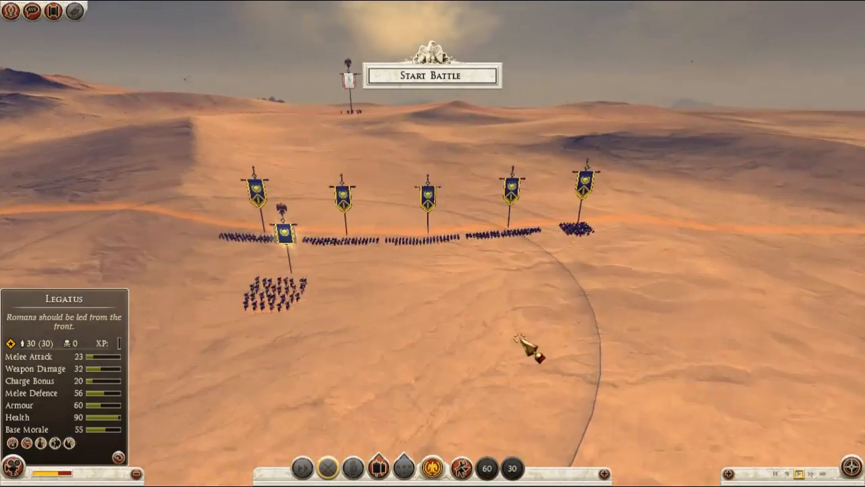
Step: Examine the uniforms, shields and banners of the Super Hastiati and the Legatus cavalry from in front of the line
key("w")
key("q")
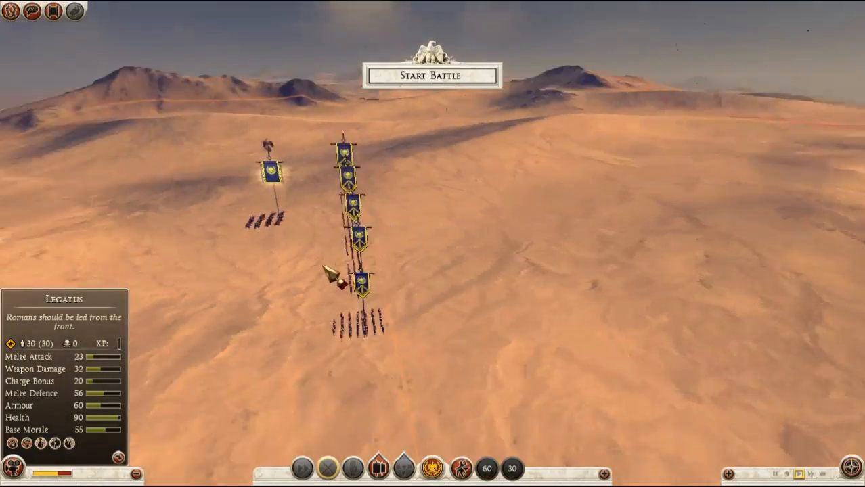
key("w")
scroll(328, 290, "up", 5)
key("q")
key("s")
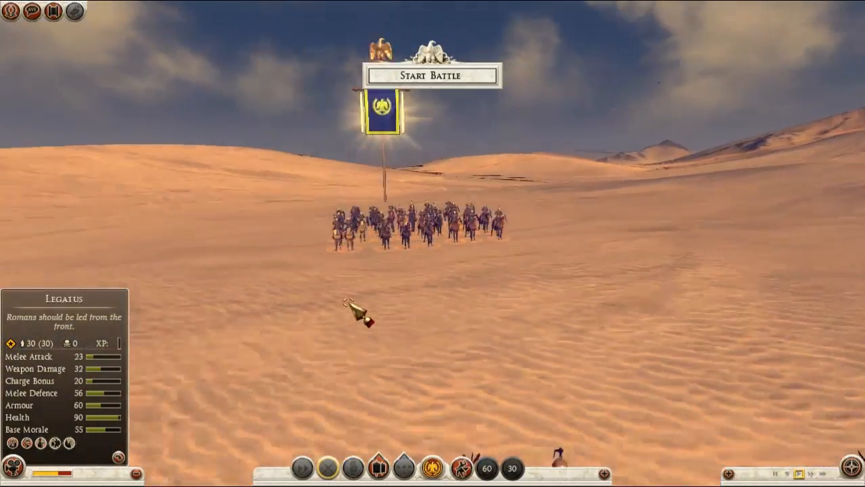
key("d")
key("w")
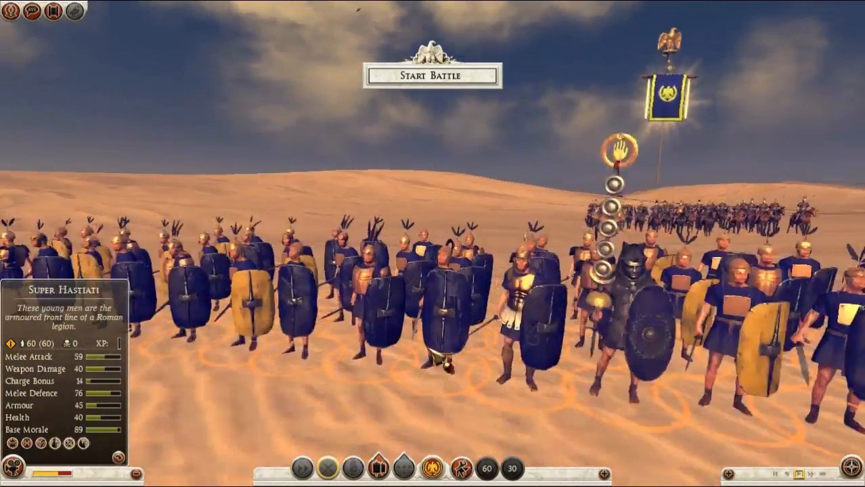
key("s")
key("d")
key("q")
key("a")
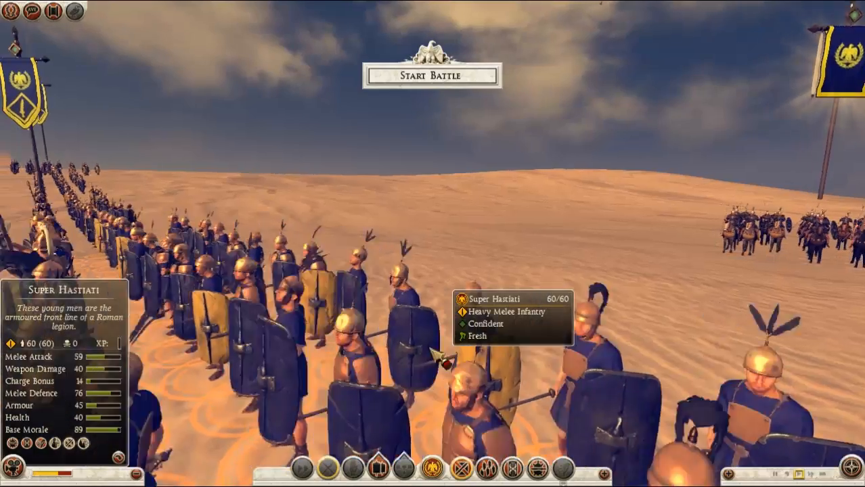
key("e")
key("w")
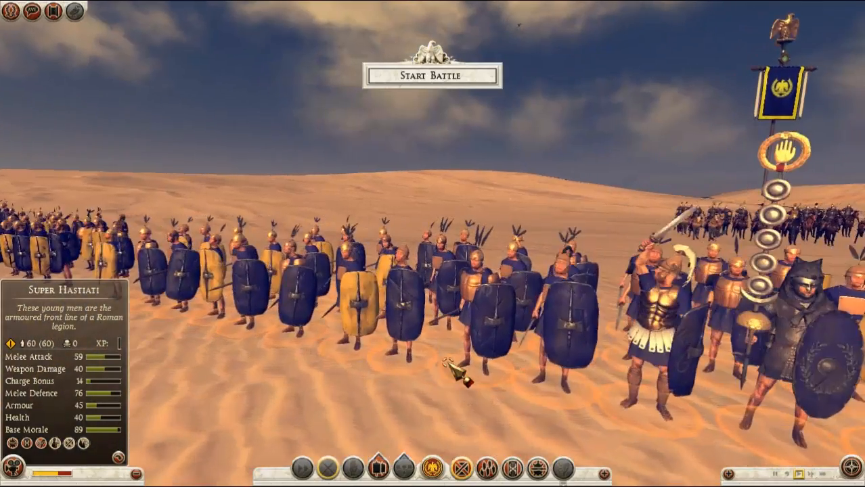
key("s")
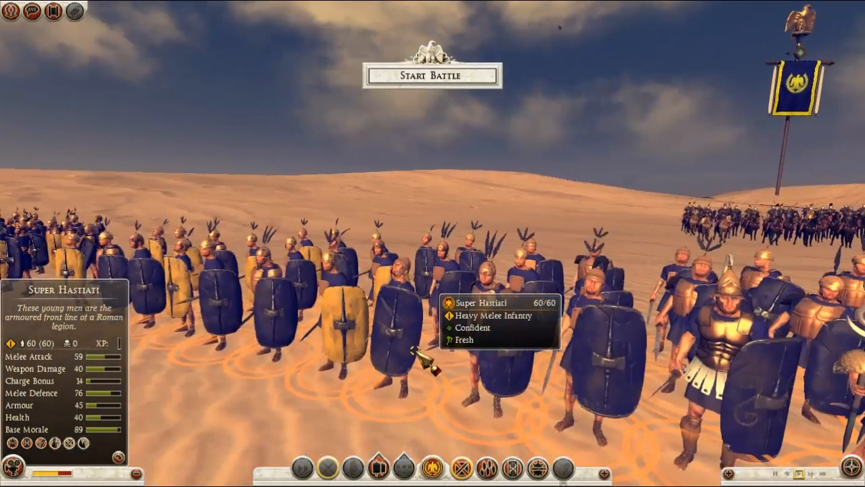
key("w")
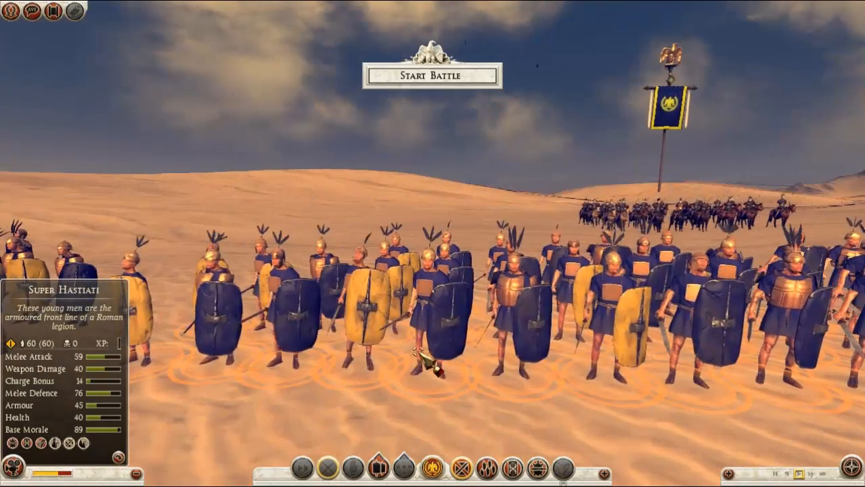
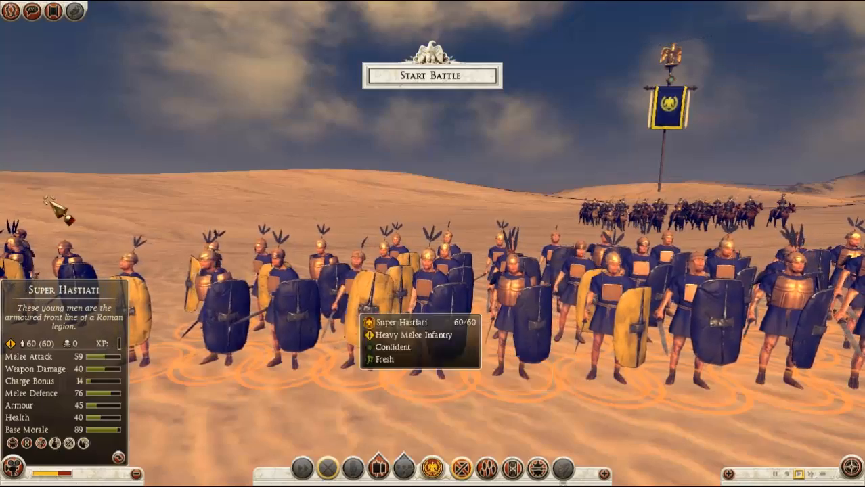
Step: Put the Super Hastiati unit at the end of the line into Shieldwall formation and view the soldiers up close
scroll(353, 304, "down", 5)
scroll(365, 332, "down", 3)
key("d")
key("q")
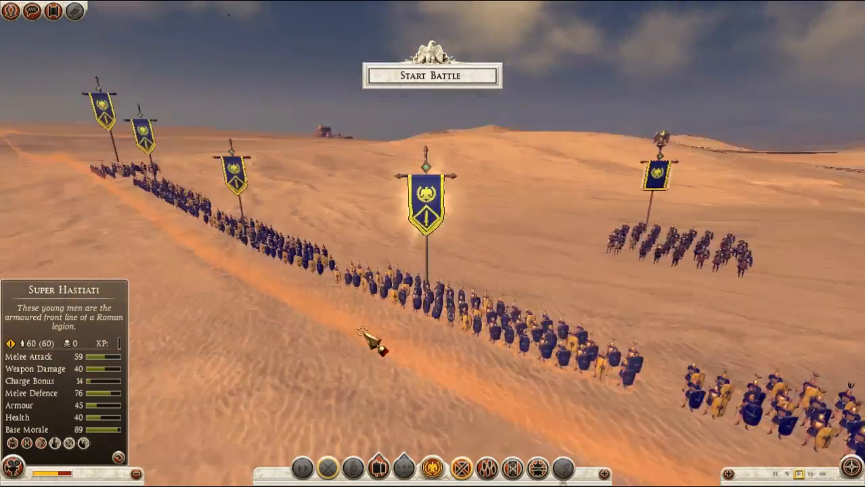
key("w")
key("a")
key("e")
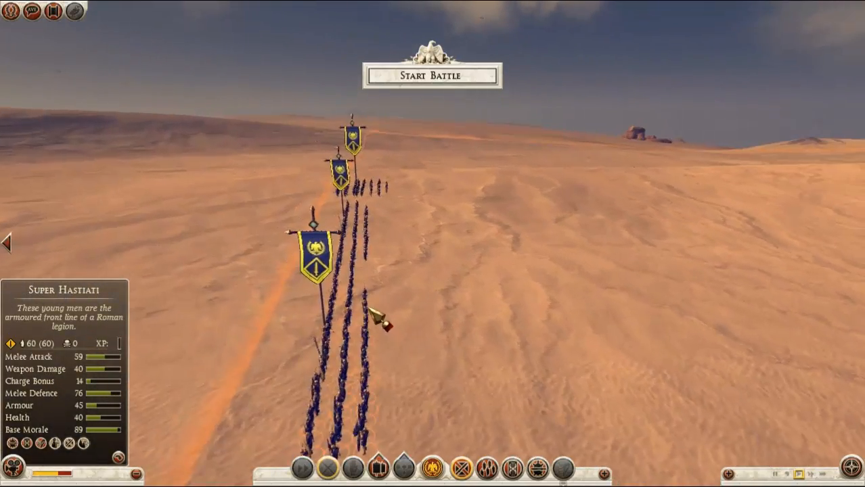
key("d")
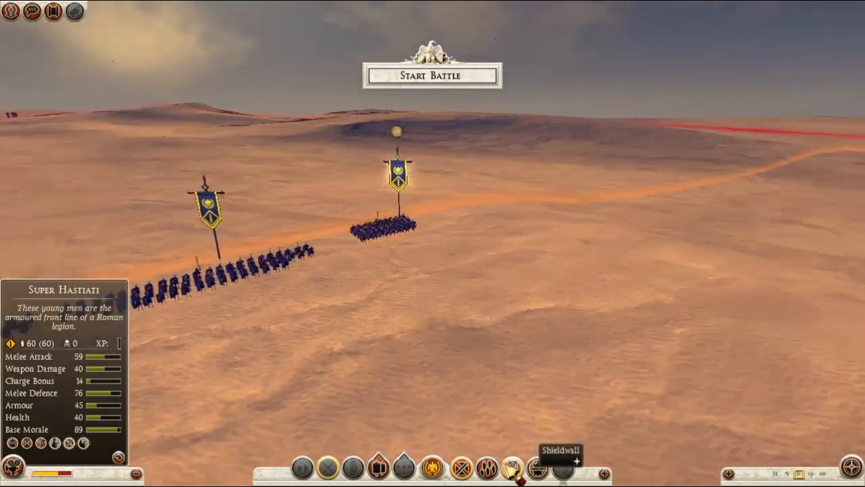
key("q")
key("d")
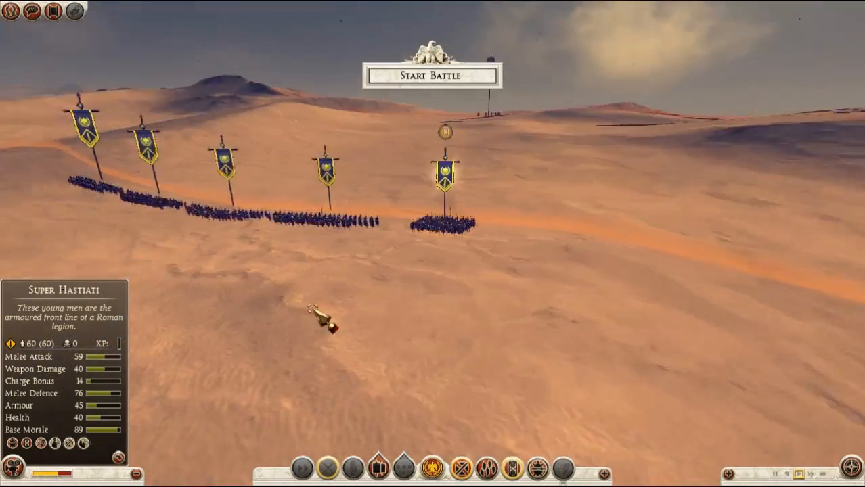
key("w")
key("w")
scroll(396, 338, "up", 3)
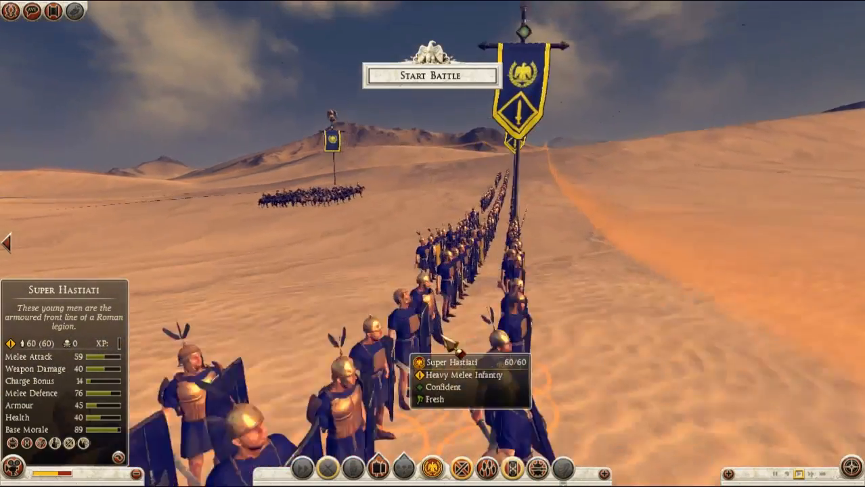
key("d")
key("q")
Step: Quit the battle to Windows and switch back to Tests.pack in Pack File Manager
key("Escape")
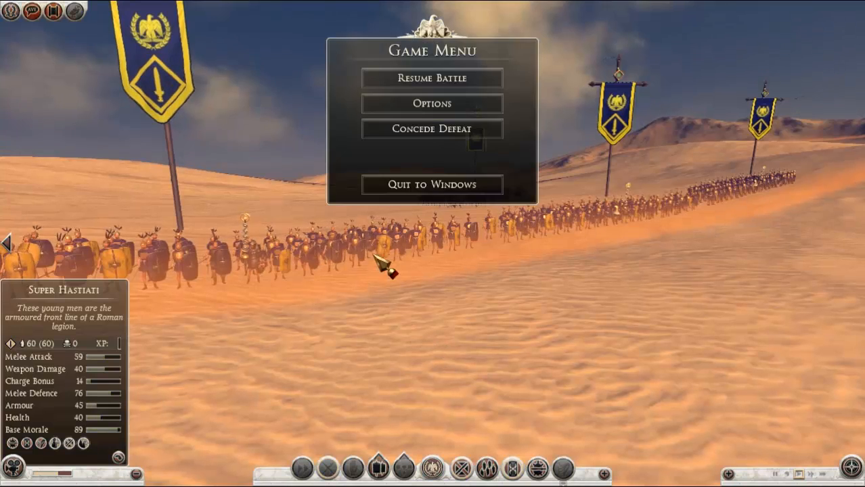
left_click(447, 185)
left_click(454, 473)
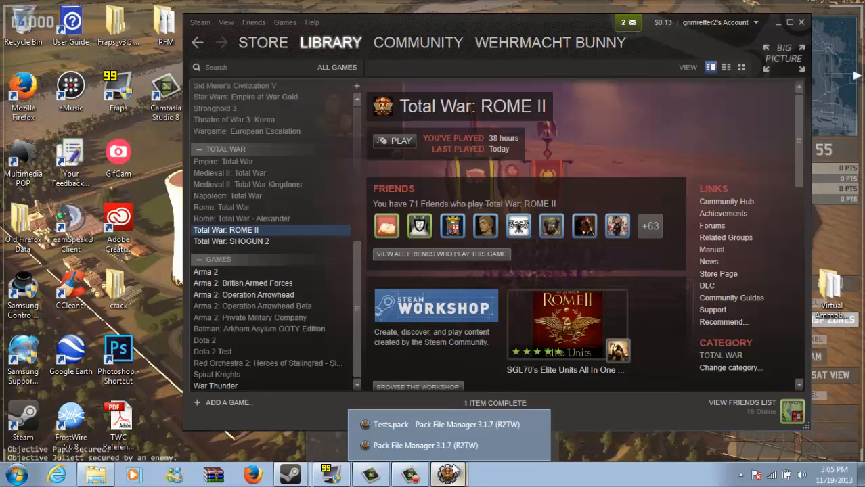
left_click(440, 424)
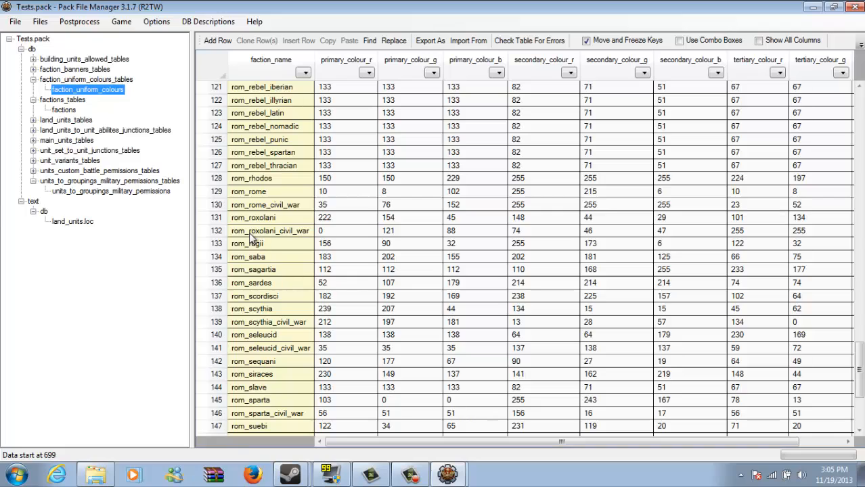
Step: Collapse the faction_uniform_colours and factions tables, and save the pack as Tests.2.pack in the data folder, replacing the existing file
left_click(33, 80)
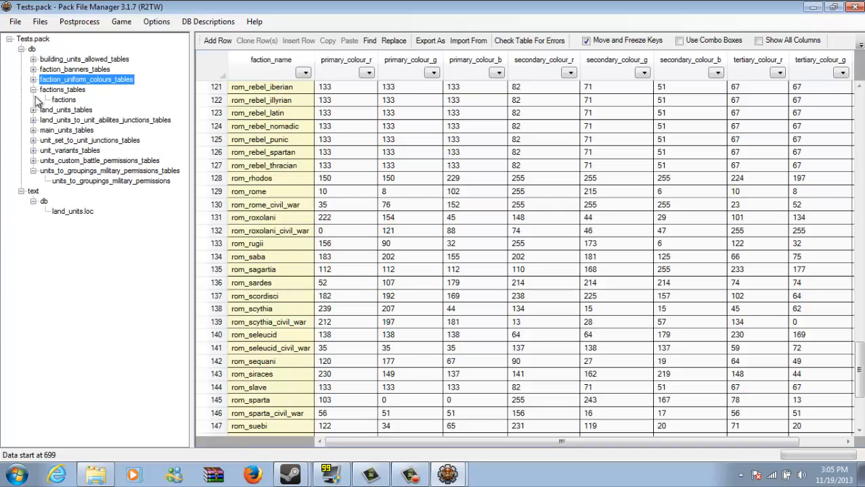
left_click(33, 90)
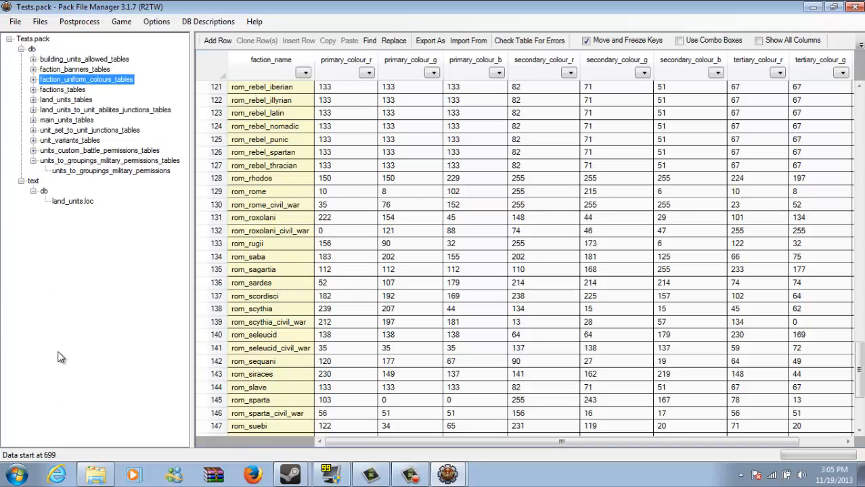
left_click(14, 22)
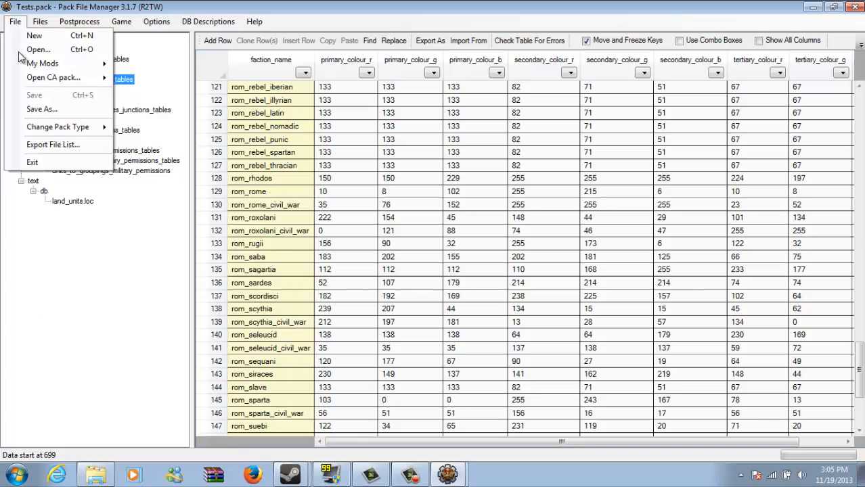
left_click(42, 109)
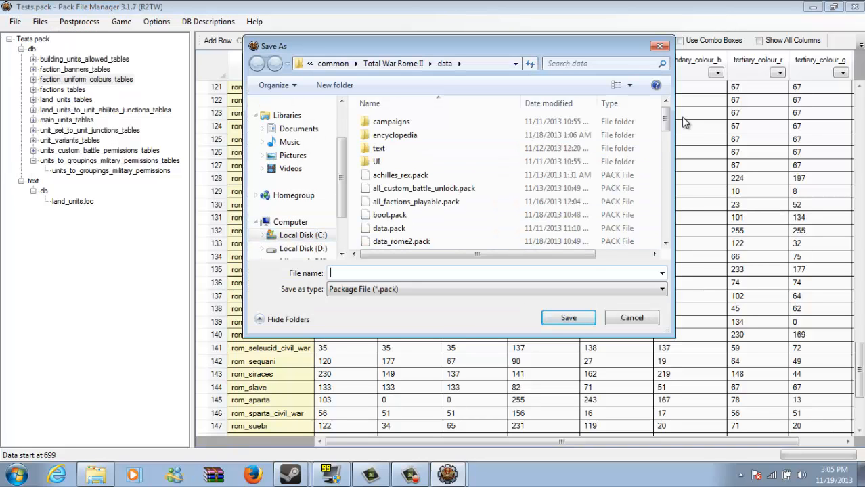
left_click_drag(667, 116, 663, 213)
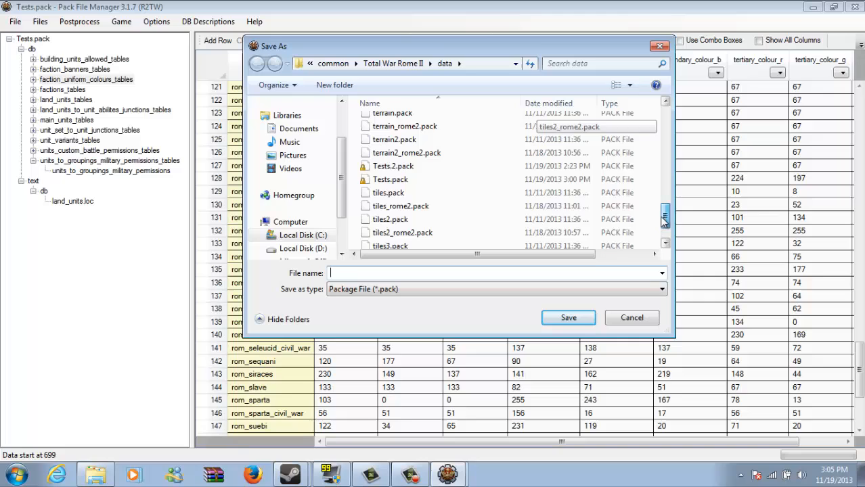
left_click(443, 181)
key("Up")
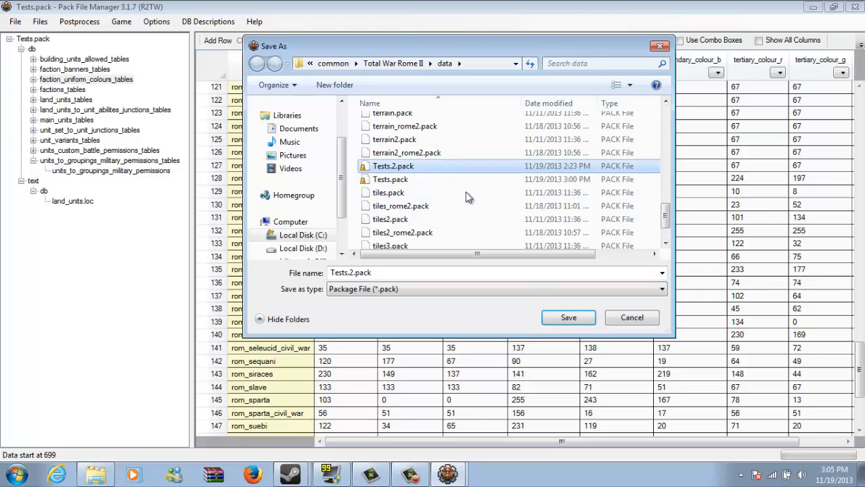
left_click(562, 325)
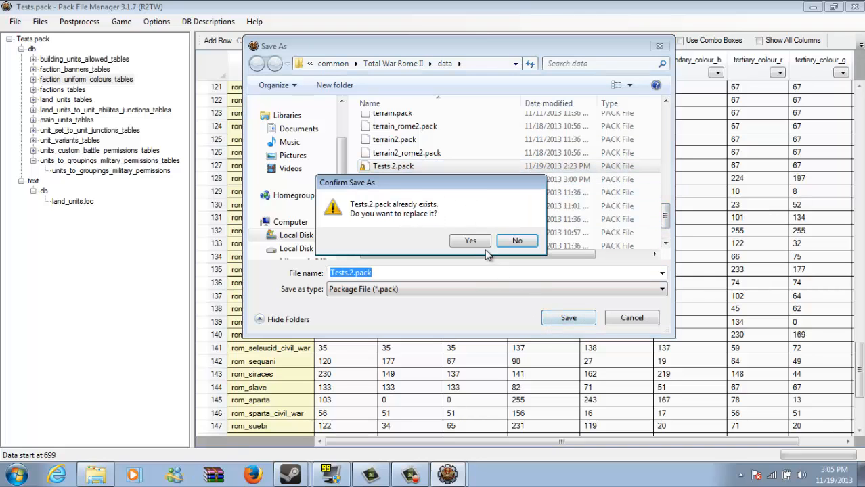
left_click_drag(445, 184, 629, 52)
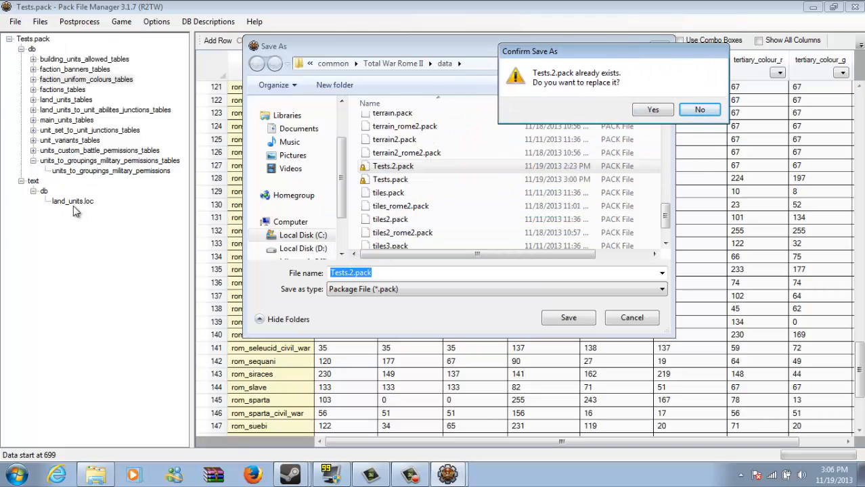
left_click(652, 111)
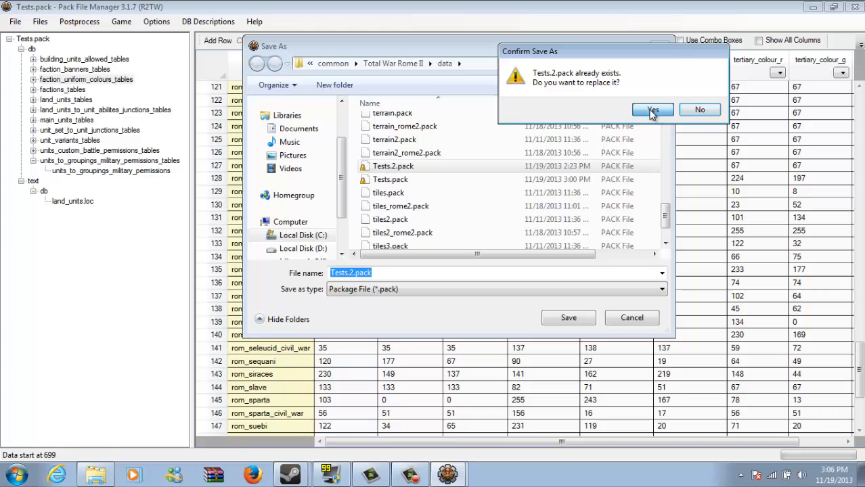
Step: Check the faction_uniform_colours table and the land_units.loc text entries in the saved pack
left_click(33, 79)
left_click(53, 90)
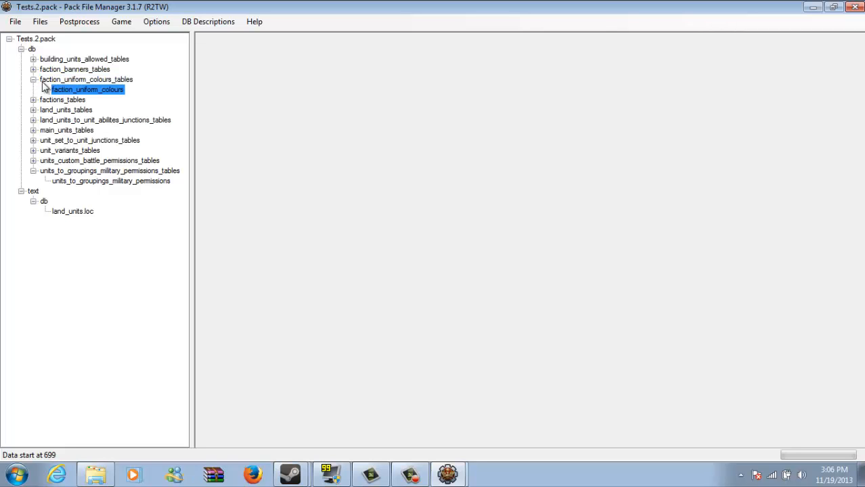
left_click(34, 80)
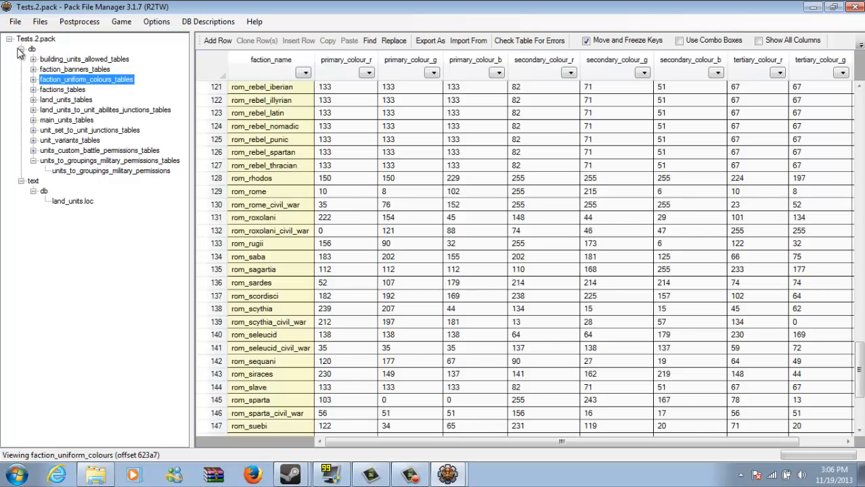
left_click(33, 192)
left_click(21, 181)
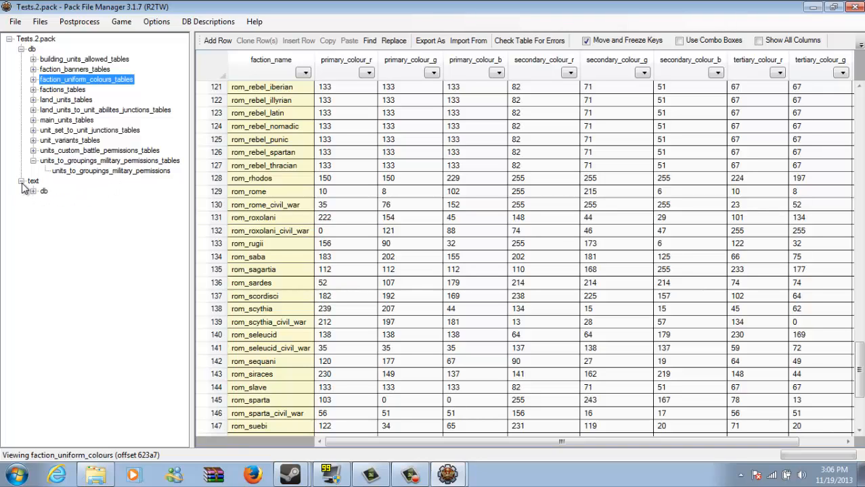
left_click(34, 192)
left_click(67, 201)
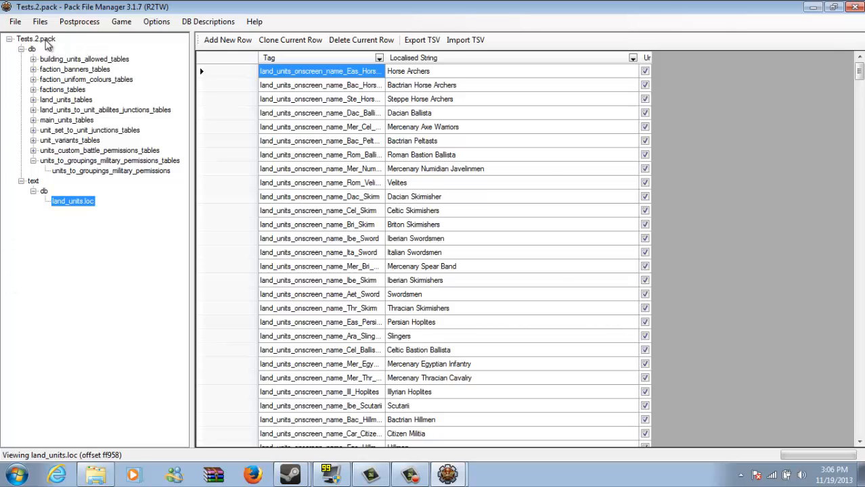
left_click(37, 40)
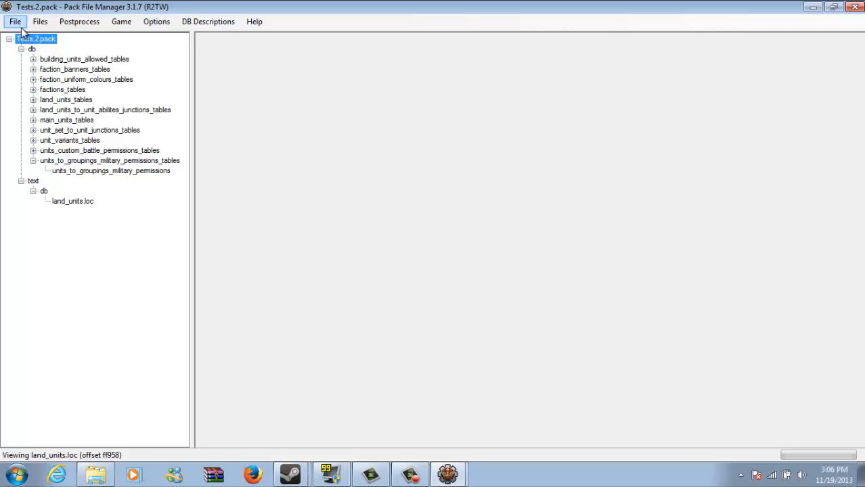
Step: Open Scipii.pack in a second Pack File Manager window, expand its db folder to review the tables, and close that window
left_click(447, 474)
left_click(447, 446)
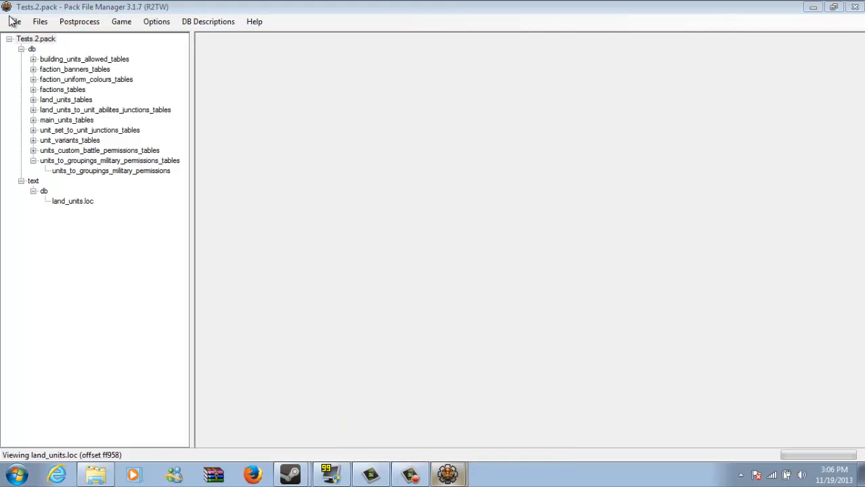
left_click(15, 21)
left_click(39, 54)
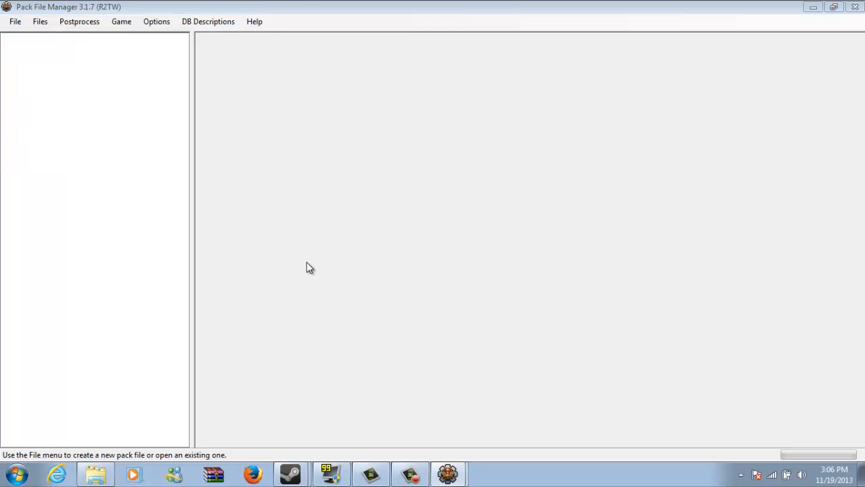
left_click_drag(670, 129, 667, 205)
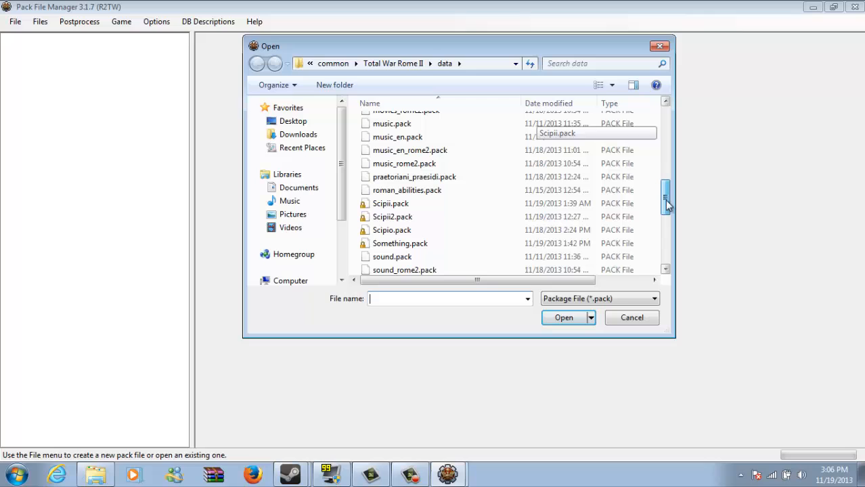
double_click(429, 206)
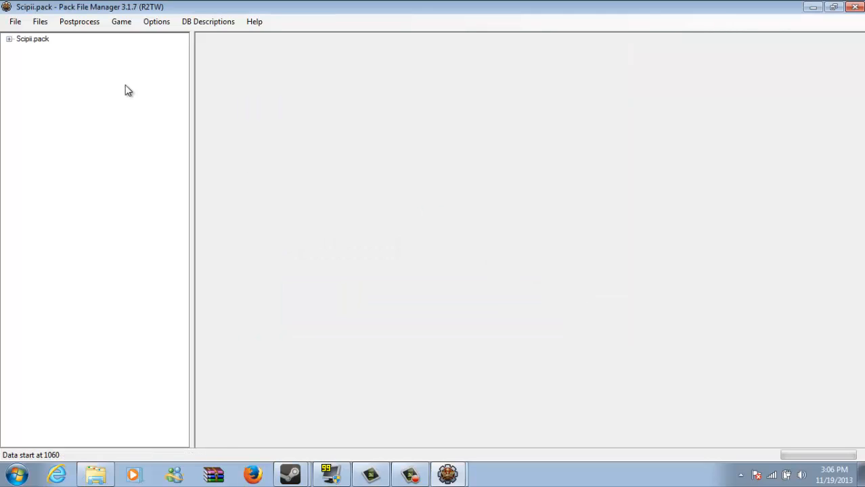
left_click(9, 38)
left_click(21, 49)
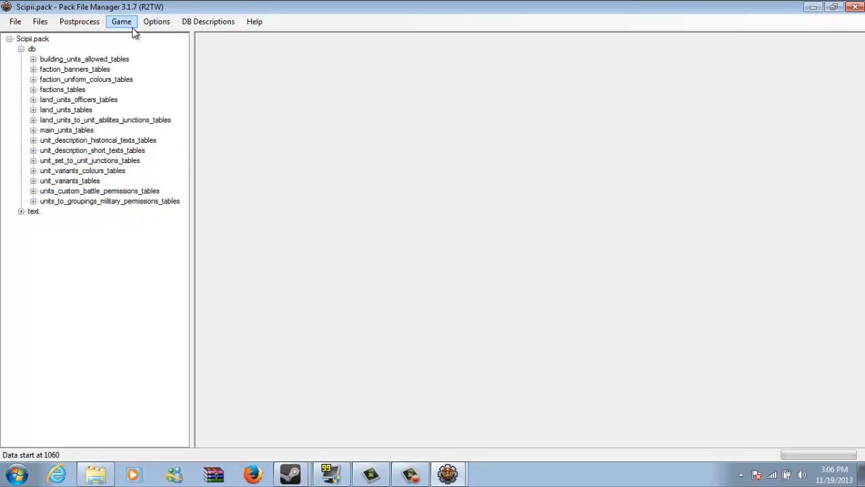
left_click(854, 6)
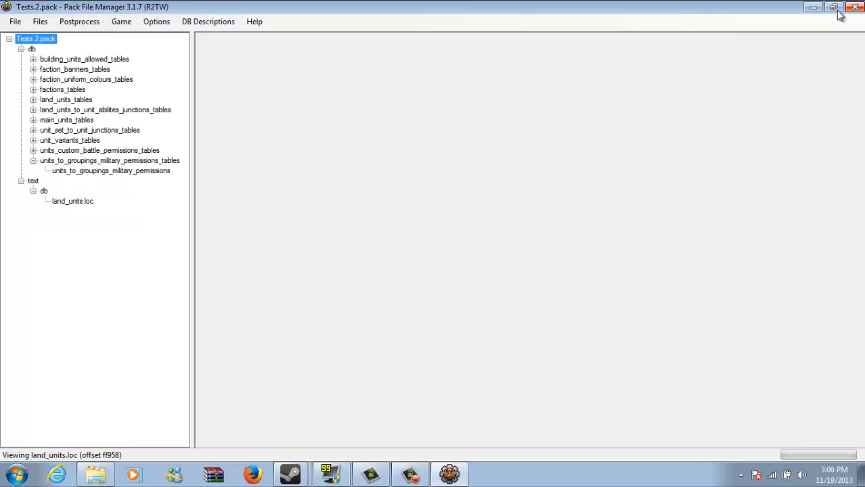
Step: Collapse the units_to_groupings_military_permissions tables and open the units_custom_battle_permissions table
left_click(34, 161)
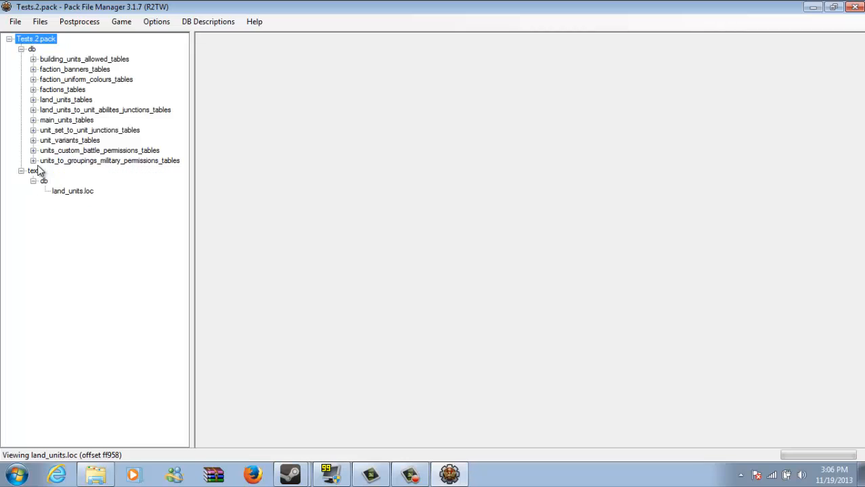
left_click(33, 140)
left_click(33, 140)
left_click(34, 130)
left_click(33, 130)
left_click(33, 151)
left_click(67, 162)
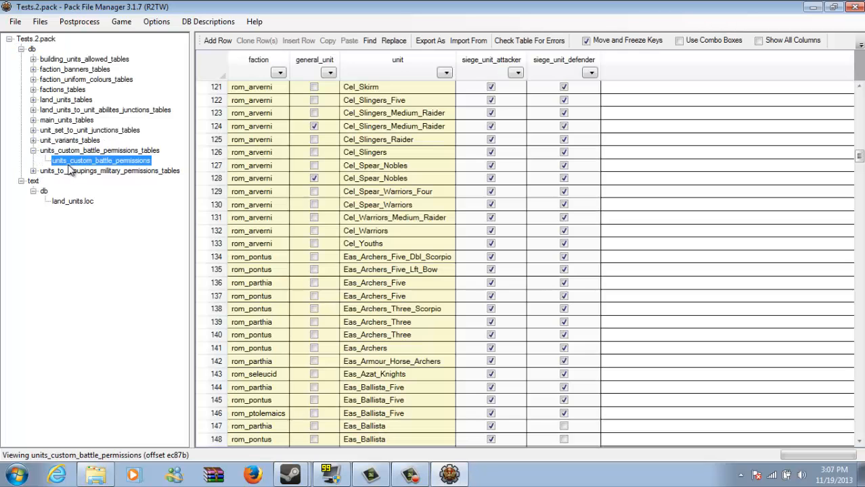
Step: Filter the unit column to Rom_Hastati_E and enable general_unit on its rom_rome row
left_click(446, 73)
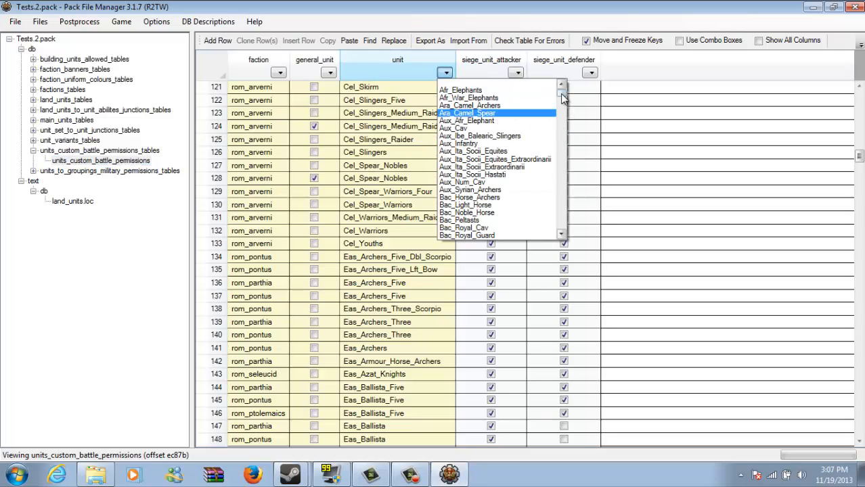
left_click_drag(562, 98, 610, 214)
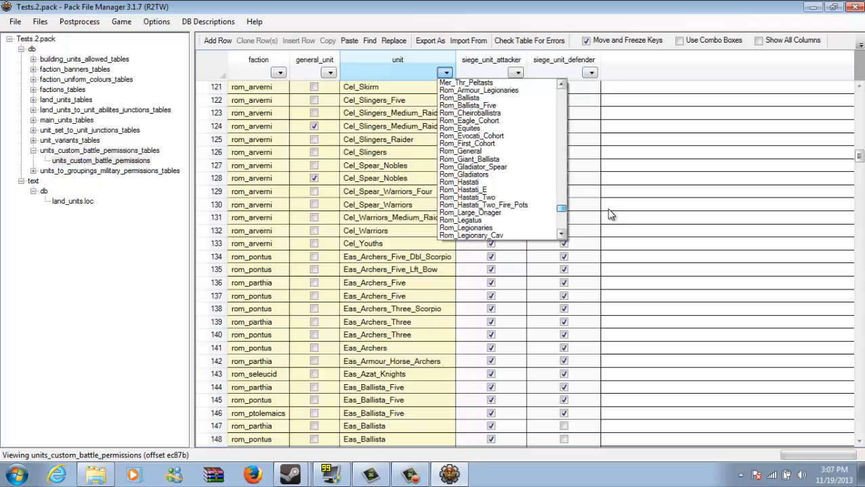
left_click(483, 190)
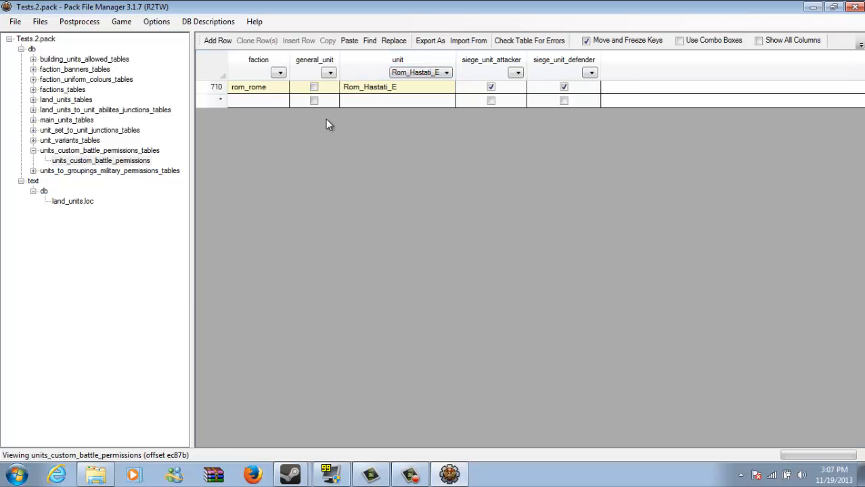
left_click(327, 94)
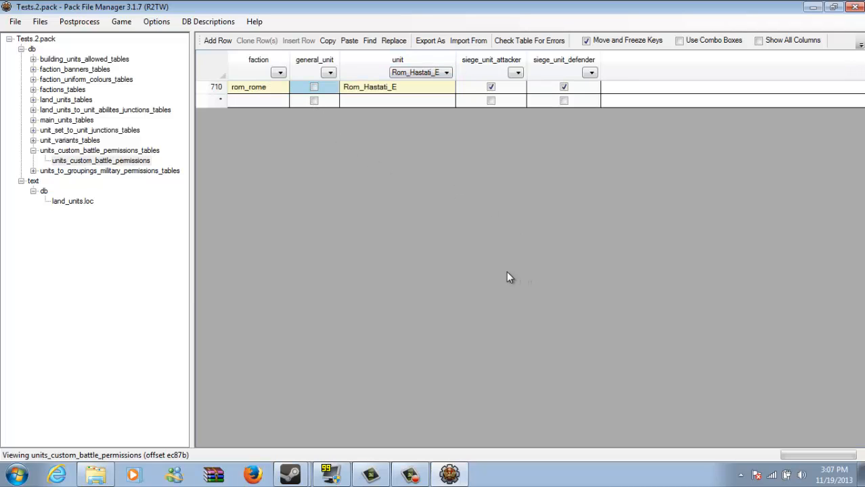
left_click(313, 89)
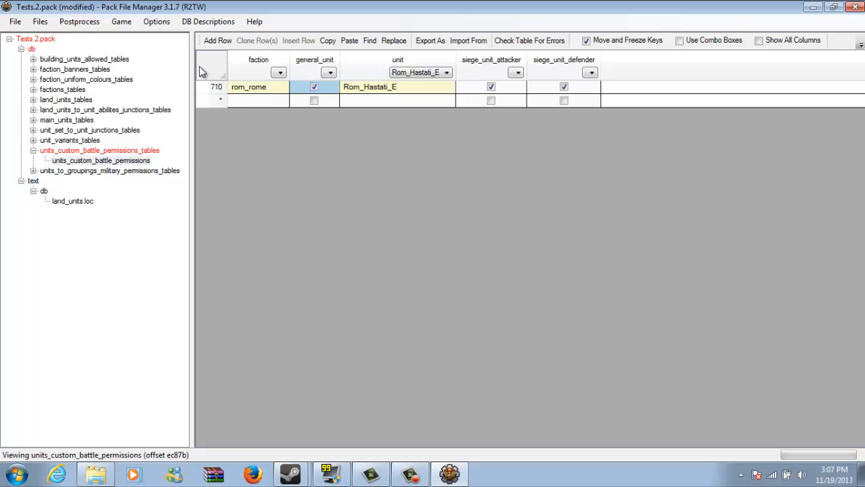
Step: Save the changes to Tests.2.pack and quit Pack File Manager
left_click(141, 162)
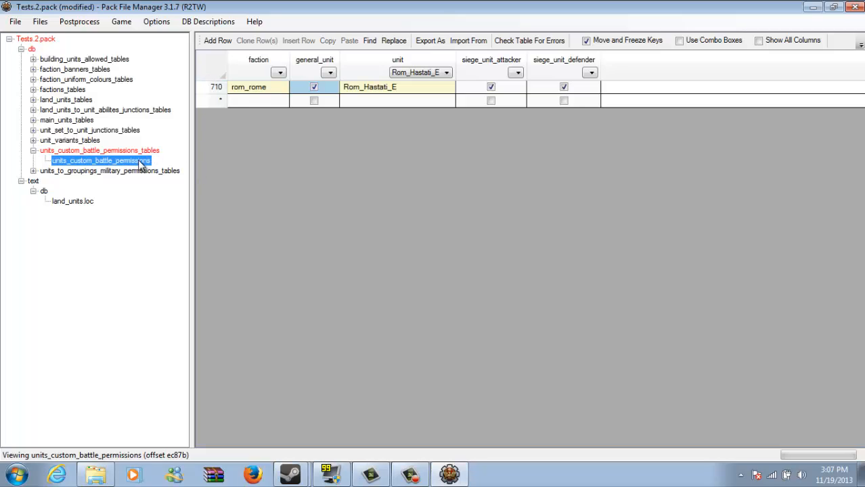
left_click(15, 22)
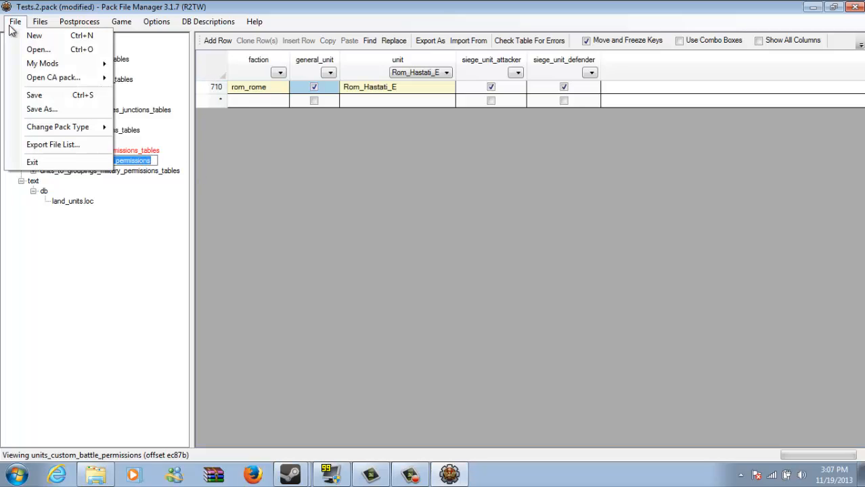
left_click(36, 95)
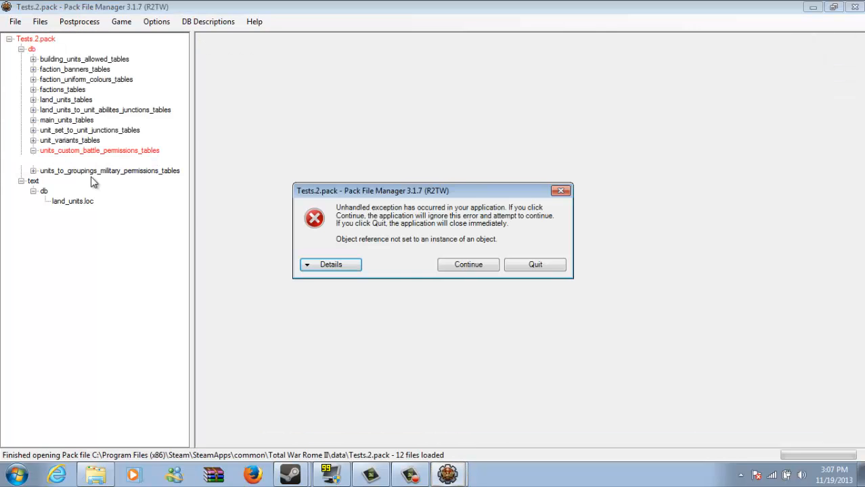
left_click_drag(444, 195, 344, 42)
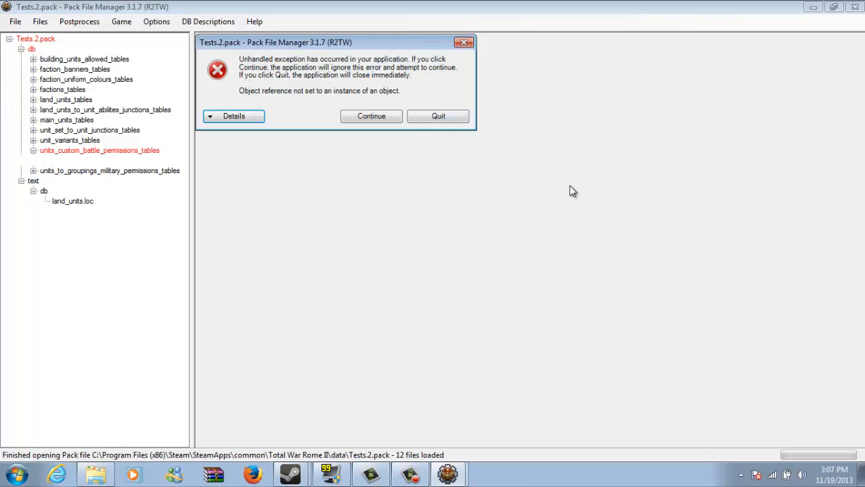
left_click(437, 116)
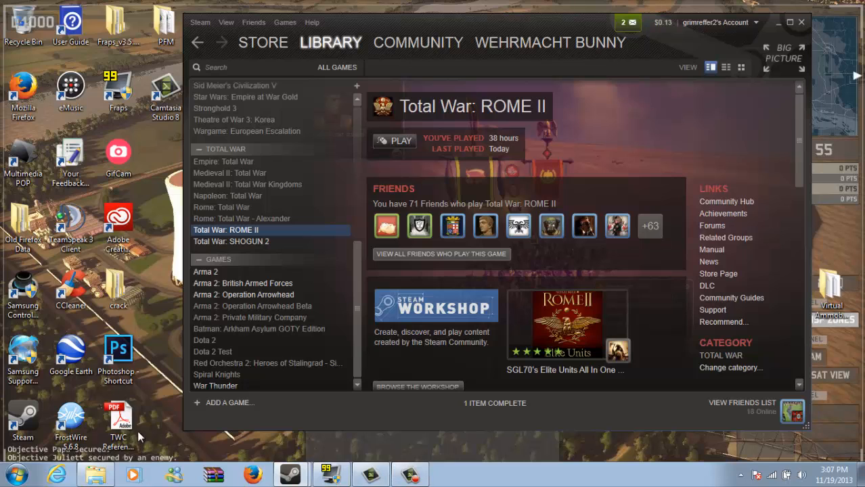
Step: Launch Pack File Manager, open Tests.2.pack from the Total War Rome II data folder, and expand its db folder
left_click(96, 475)
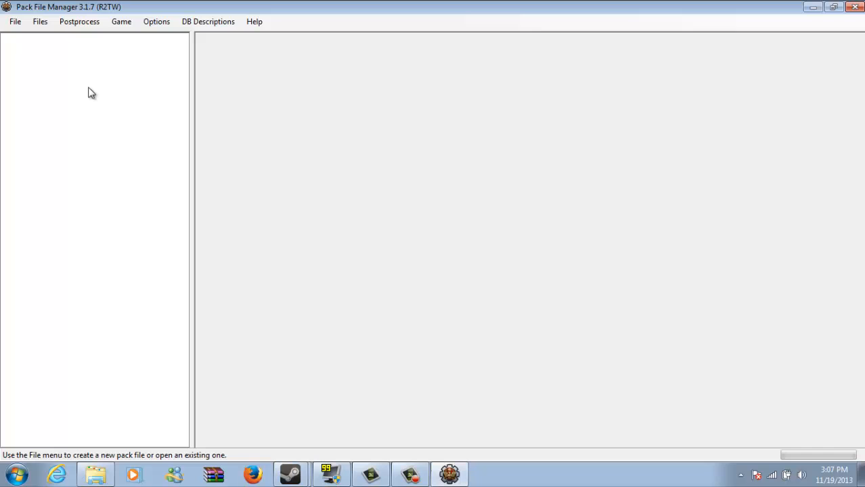
left_click(14, 22)
left_click(34, 51)
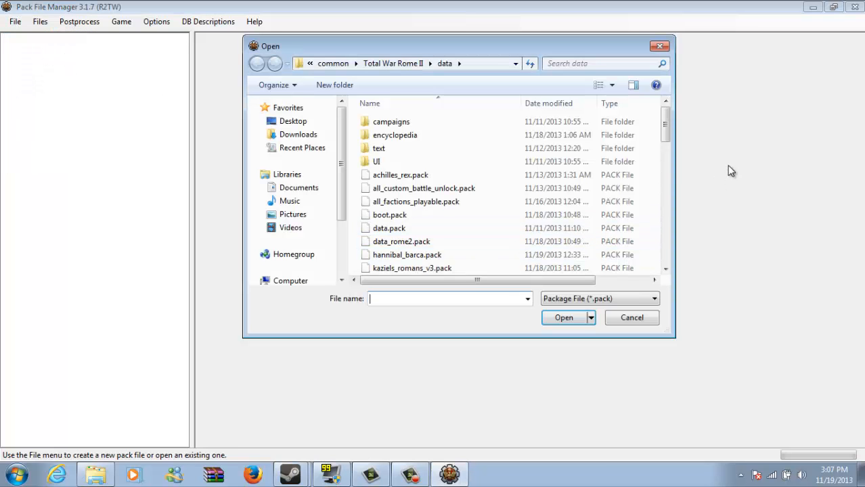
left_click_drag(669, 129, 666, 227)
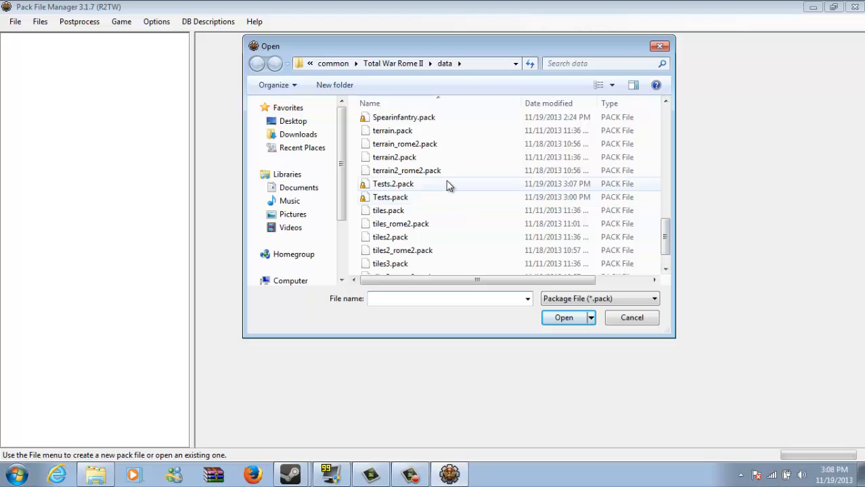
double_click(448, 185)
left_click(9, 39)
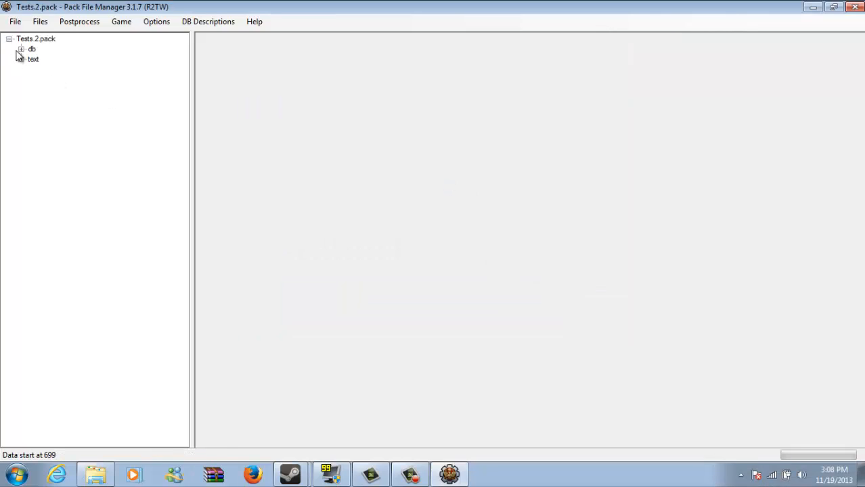
left_click(21, 49)
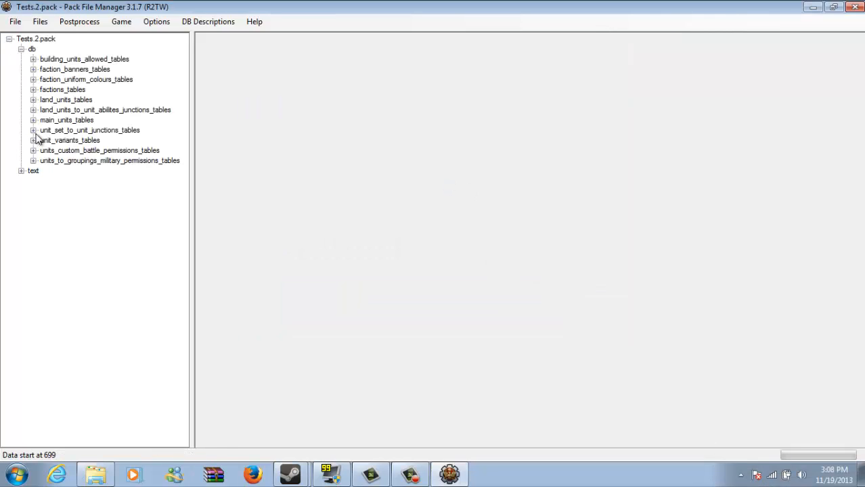
Step: Open the unit_set_to_unit_junctions table and filter its unit_set column to bodyguard_units_generals
left_click(33, 150)
left_click(85, 161)
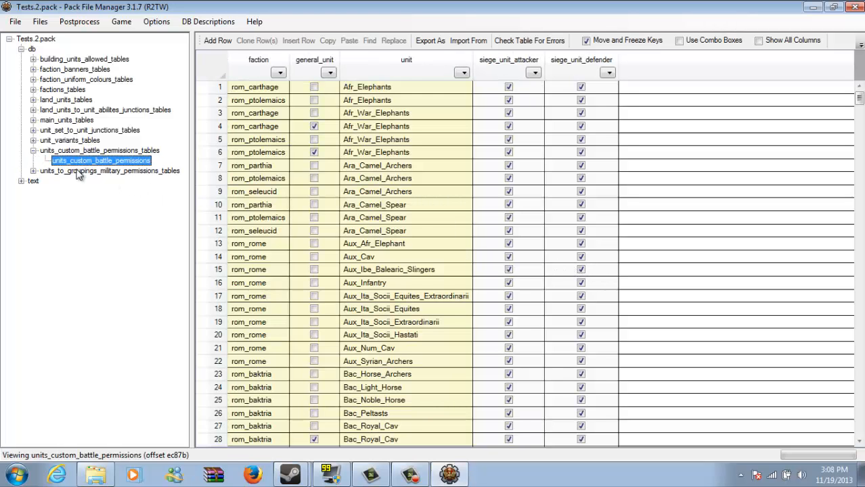
left_click(33, 150)
left_click(33, 130)
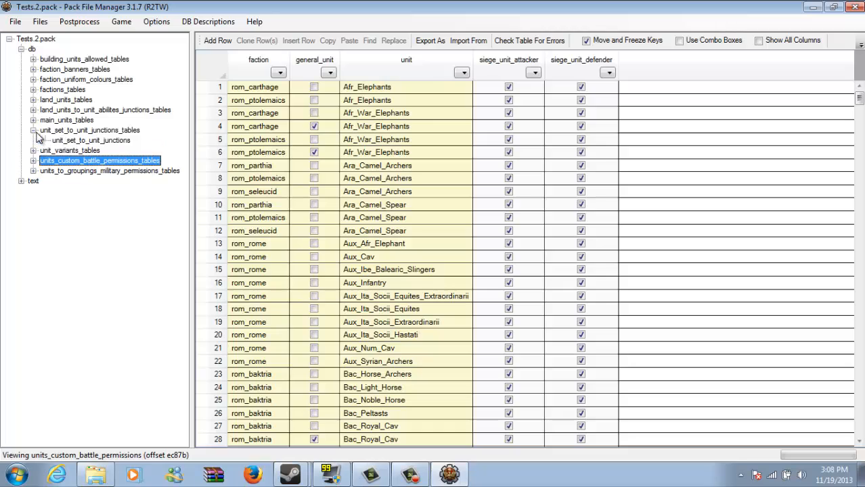
left_click(70, 140)
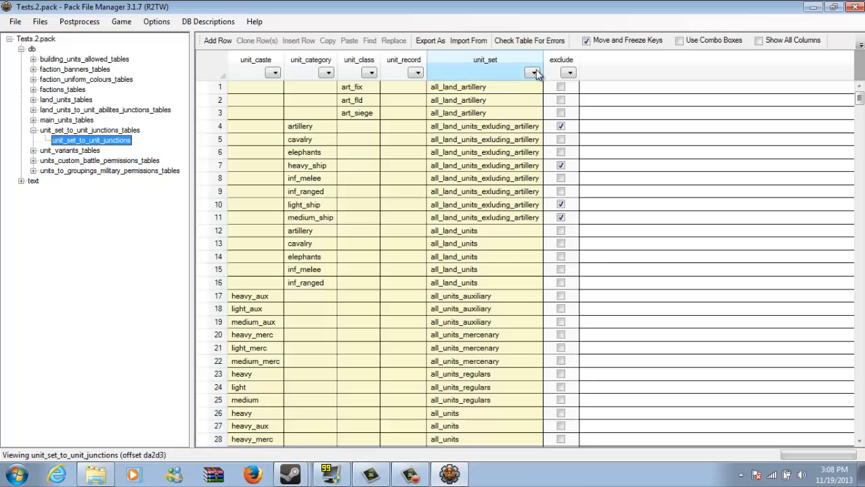
left_click(533, 73)
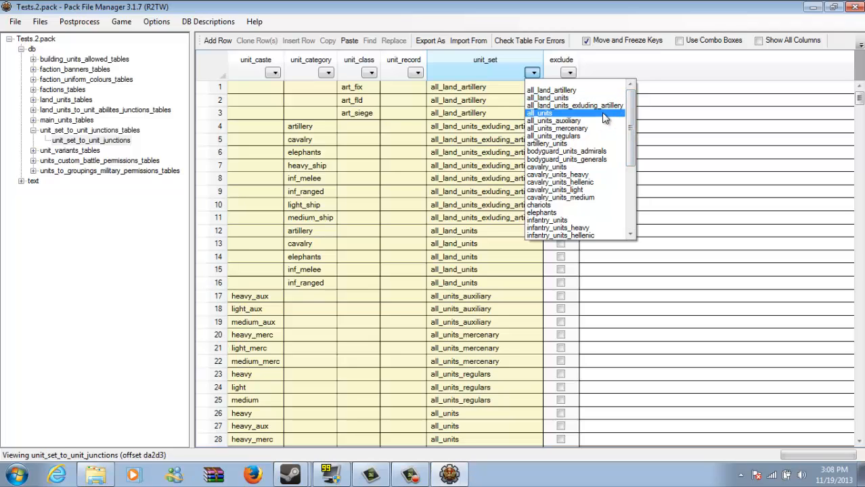
left_click(607, 160)
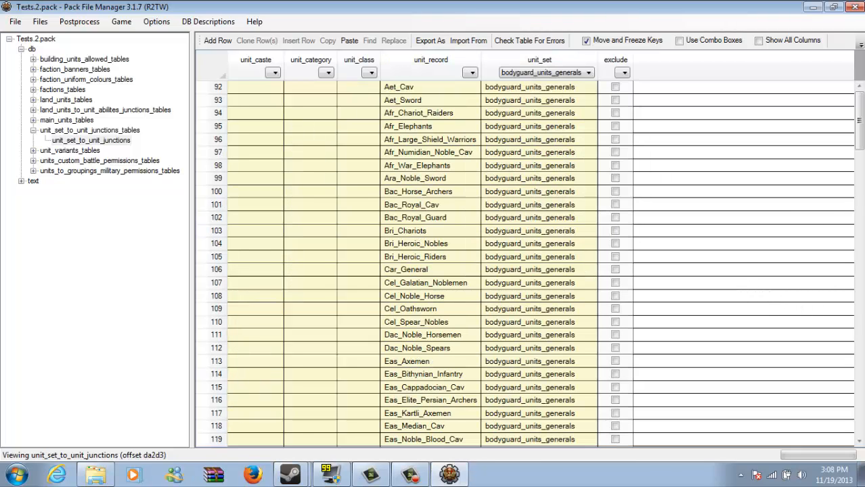
Step: Clone the Thr_Royal_Cav row at the end of the filtered table and set the clone's unit_record to Rom_Hastati_E
scroll(858, 149, "down", 4)
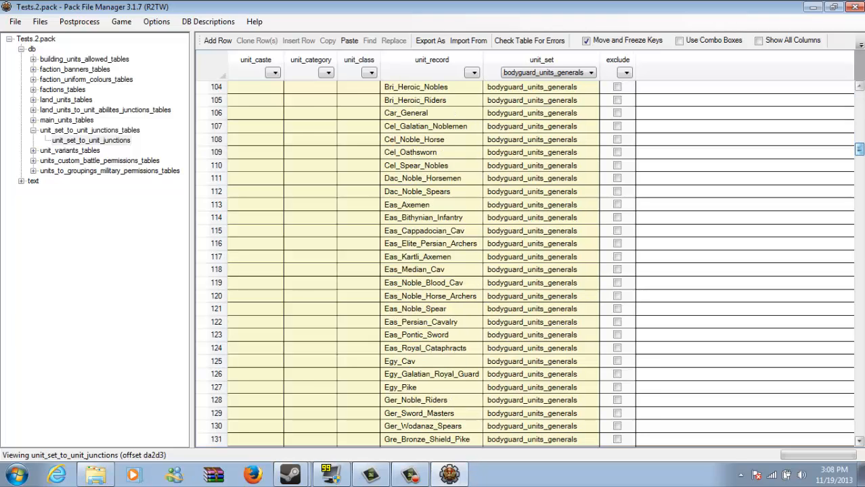
scroll(858, 149, "down", 13)
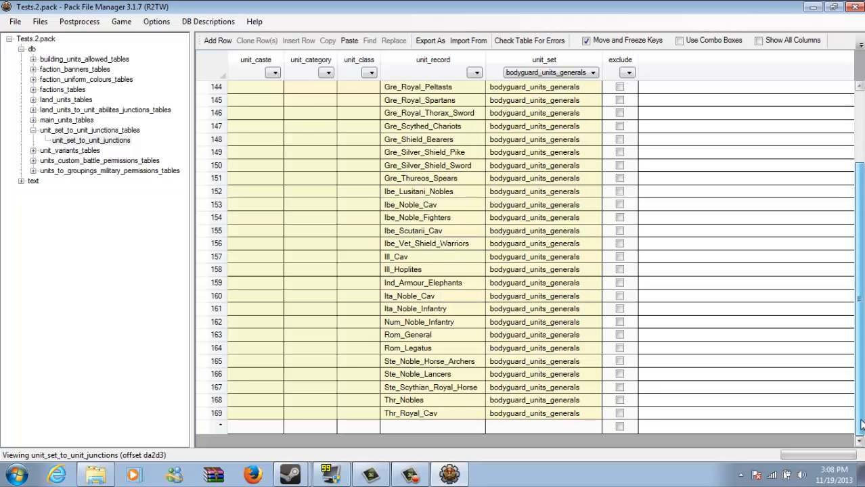
left_click(203, 413)
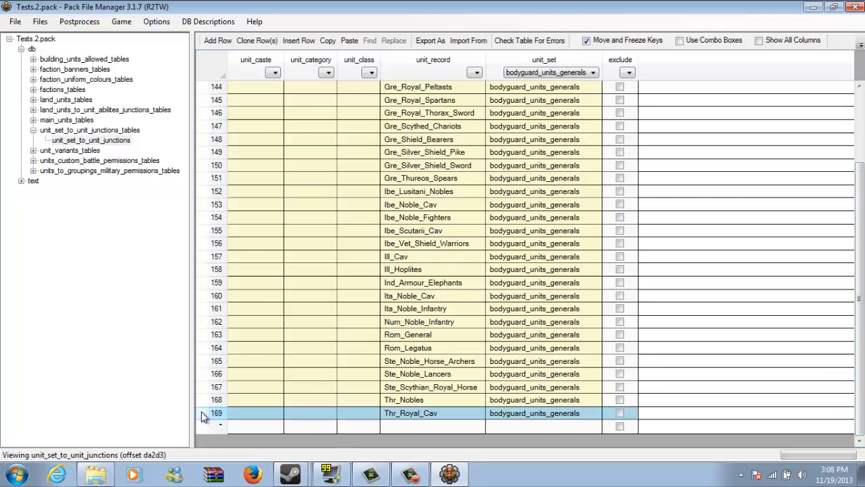
left_click(257, 41)
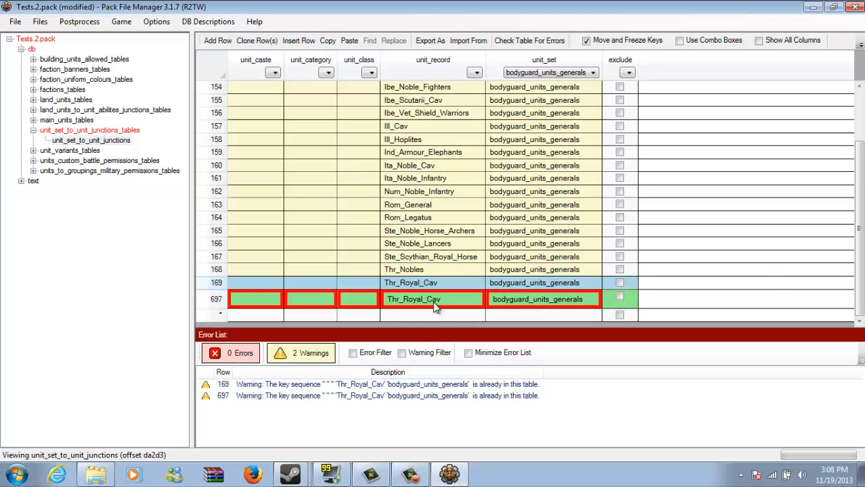
double_click(448, 306)
right_click(436, 310)
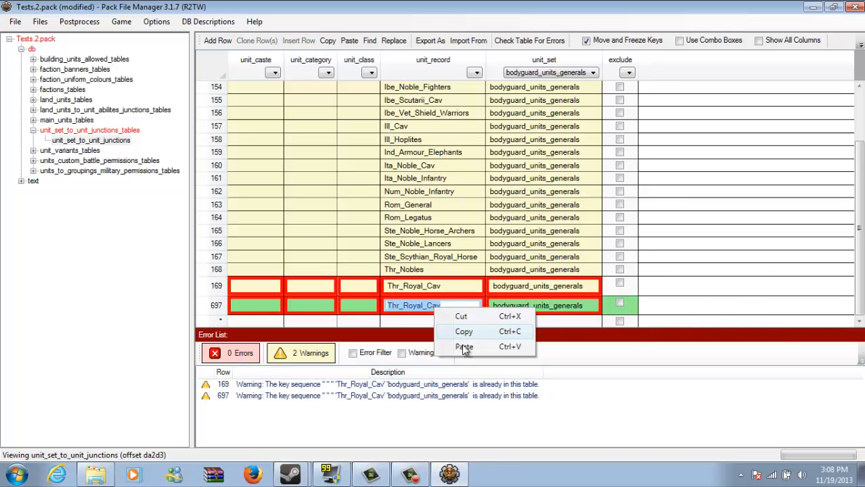
left_click(463, 348)
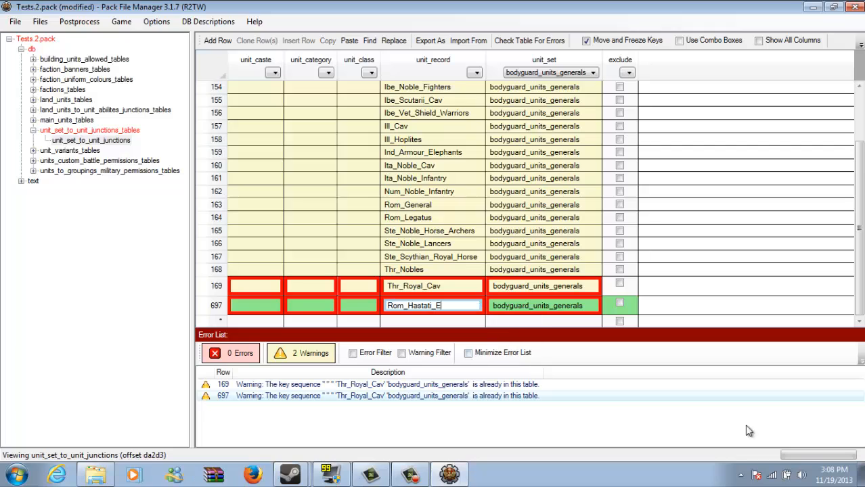
left_click(592, 308)
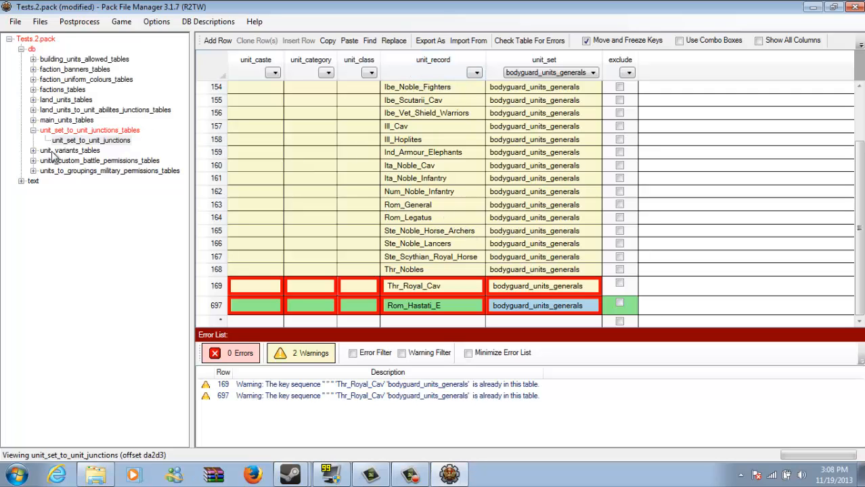
Step: Collapse the unit_set_to_unit_junctions tables and save the changes to Tests.2.pack
left_click(33, 130)
left_click(15, 21)
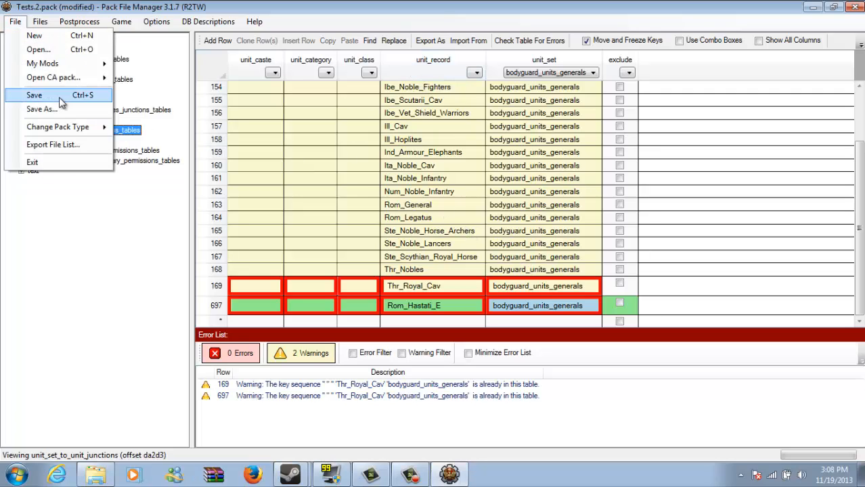
left_click(59, 96)
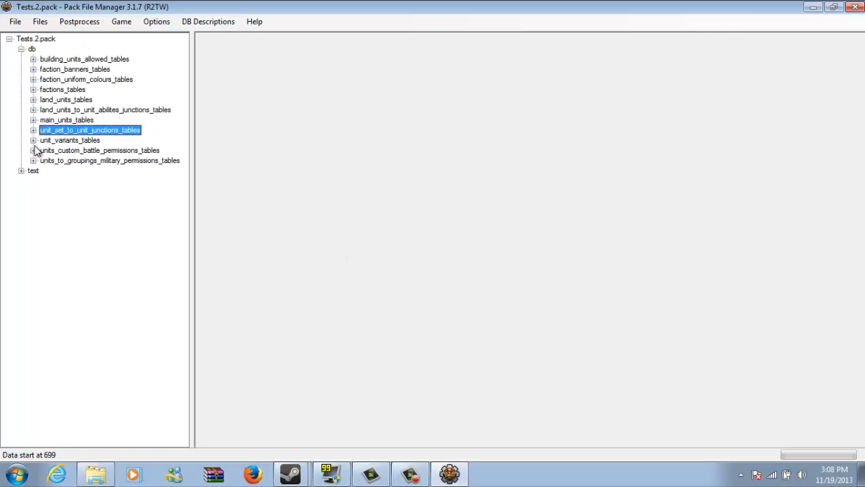
Step: Open the unit_variants table to review its unit entries
left_click(33, 151)
left_click(33, 151)
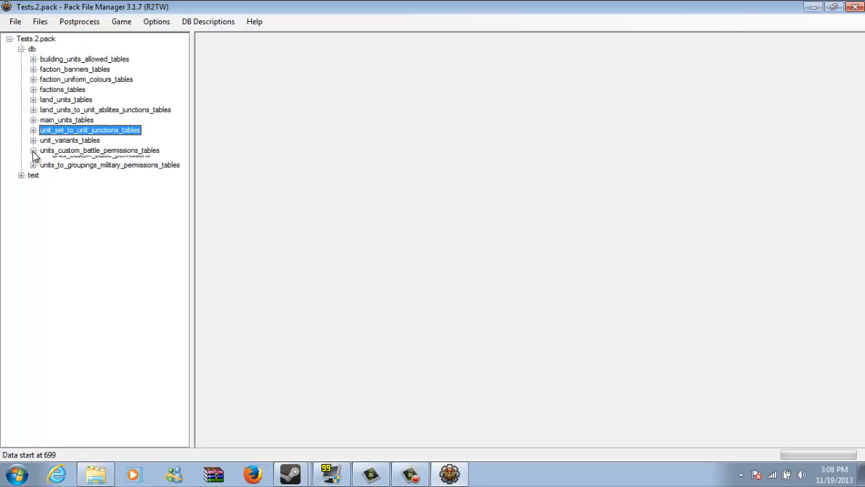
left_click(33, 140)
left_click(71, 150)
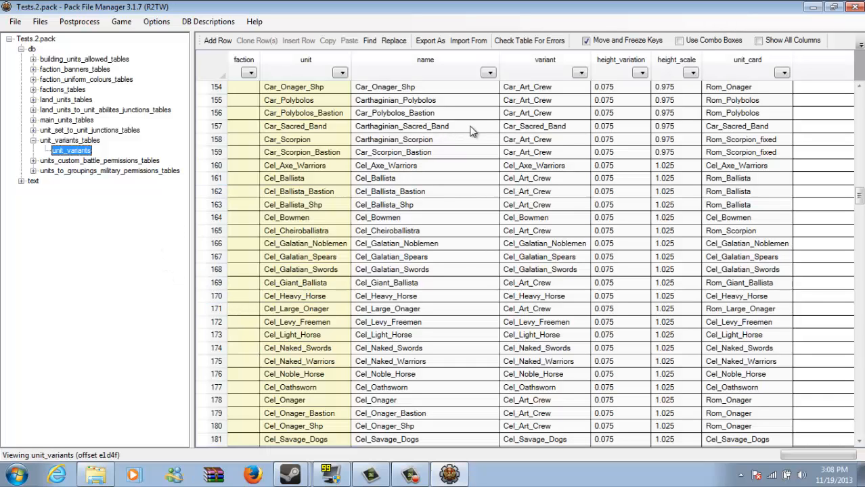
Step: Filter the unit column of the units_custom_battle_permissions table to Rom_Hastati_E and check the unit's faction and general settings
left_click(34, 161)
left_click(67, 172)
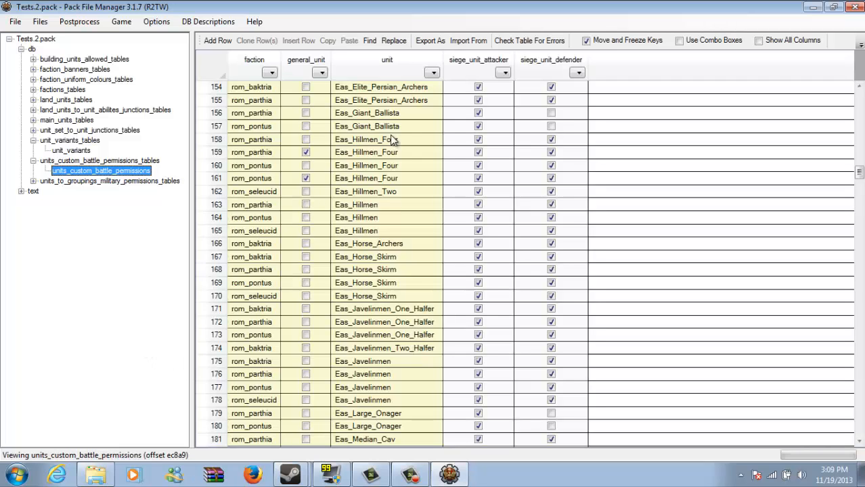
left_click(432, 72)
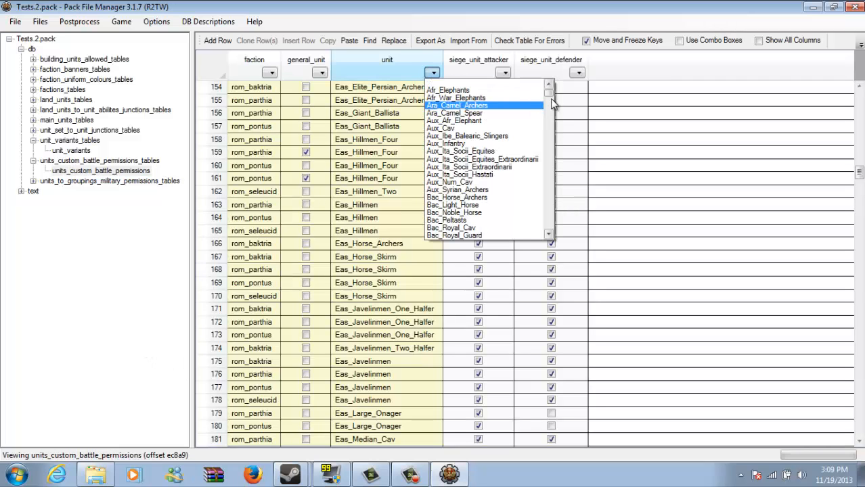
left_click_drag(549, 93, 561, 211)
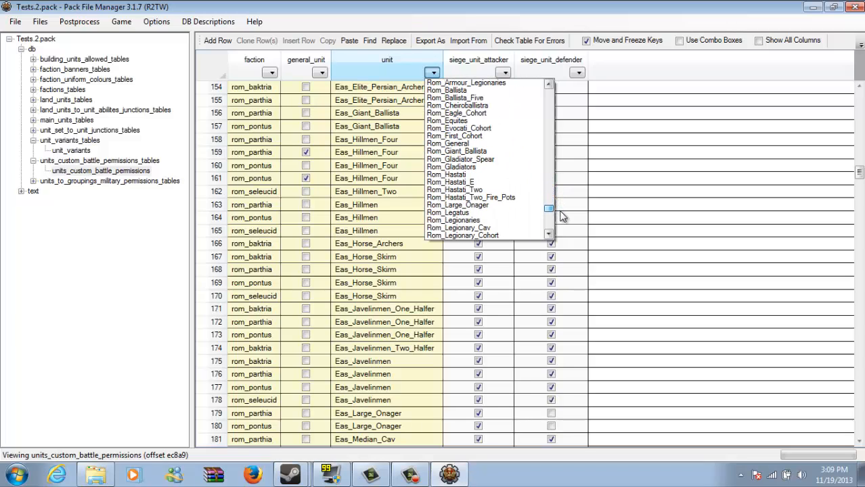
left_click(524, 184)
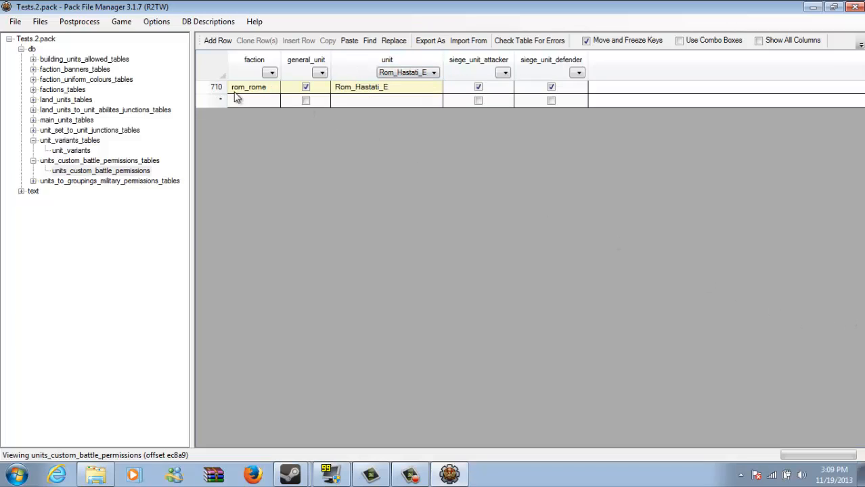
left_click(213, 87)
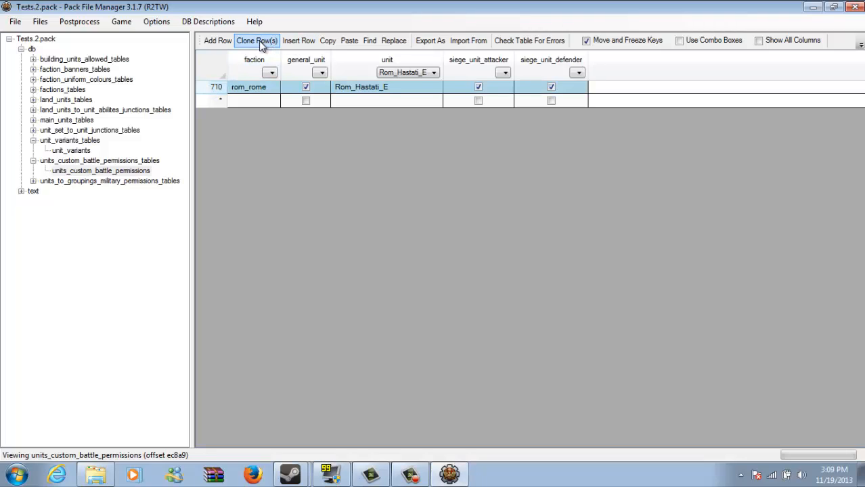
left_click(358, 89)
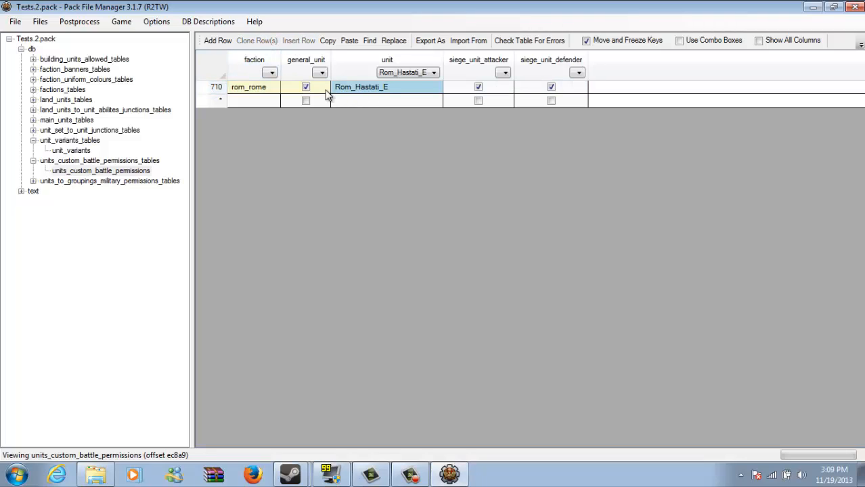
left_click(274, 90)
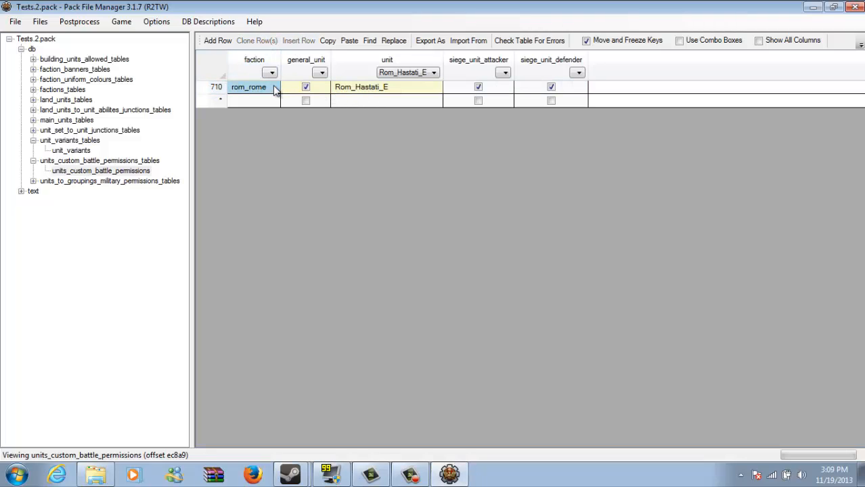
Step: Review the units_to_groupings_military_permissions table, and collapse it along with the custom battle permissions and unit variants tables
left_click(33, 181)
left_click(88, 192)
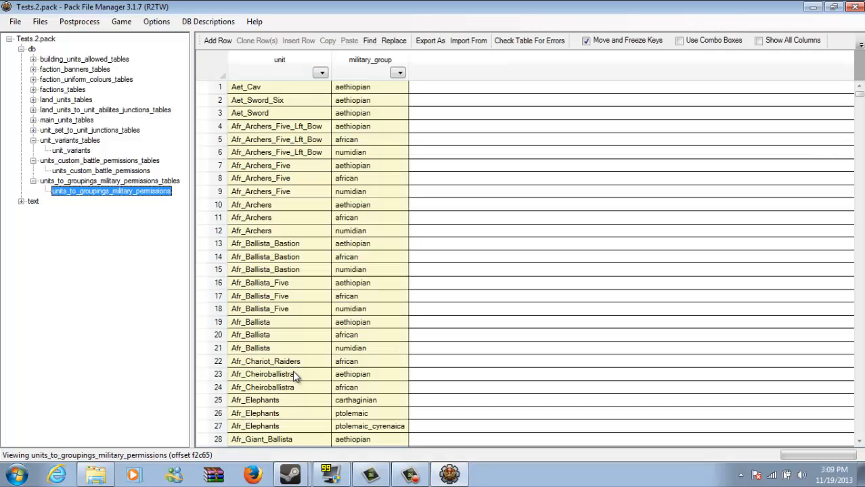
left_click(33, 181)
left_click(34, 161)
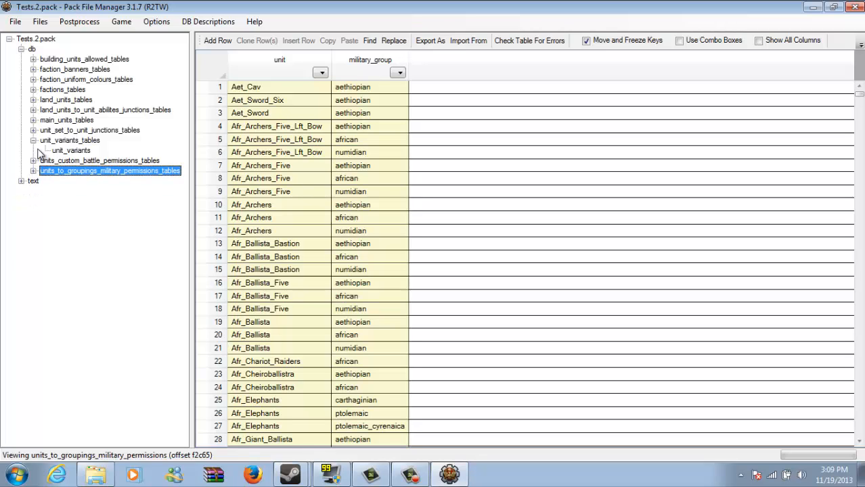
left_click(34, 140)
Step: Look over the columns of the main_units table, collapse it, and open the land_units table
left_click(33, 120)
left_click(68, 130)
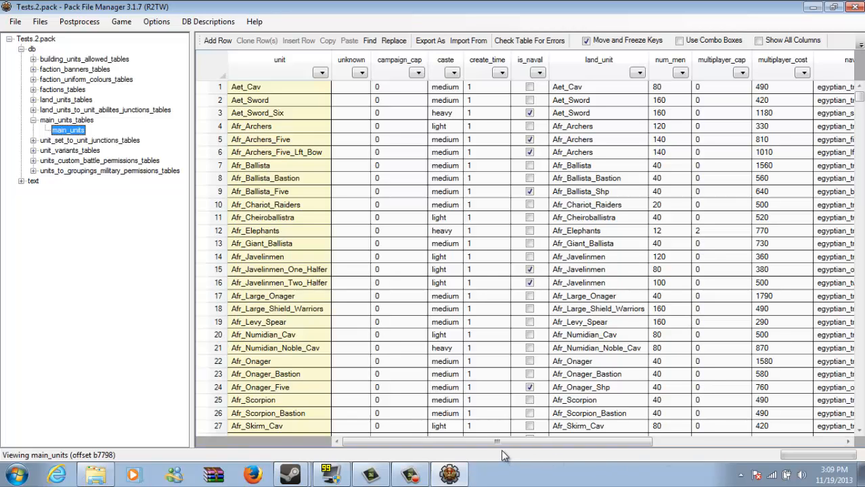
left_click_drag(532, 443, 454, 435)
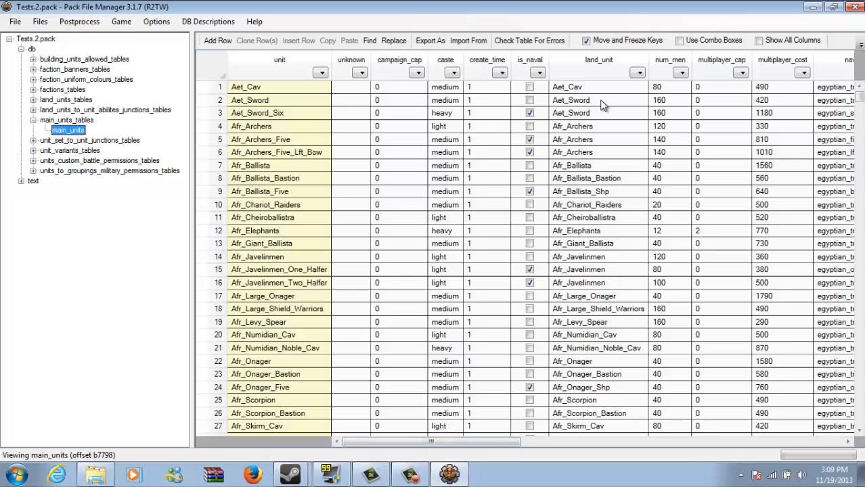
left_click(33, 120)
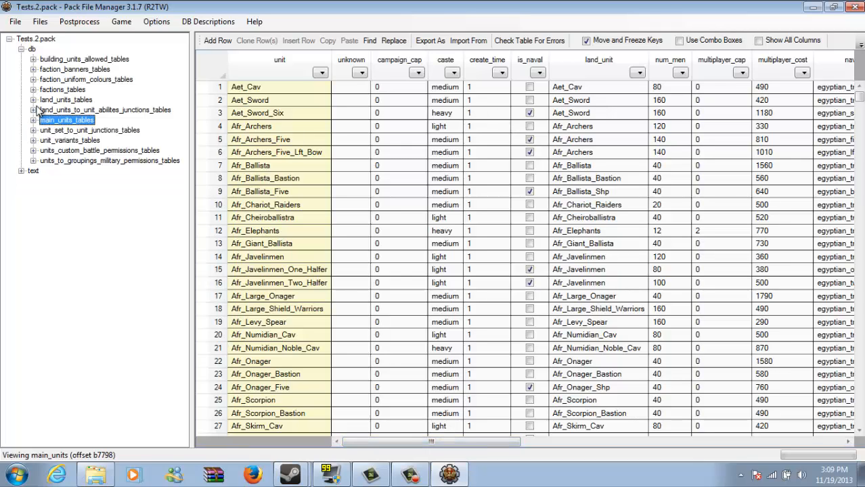
left_click(34, 100)
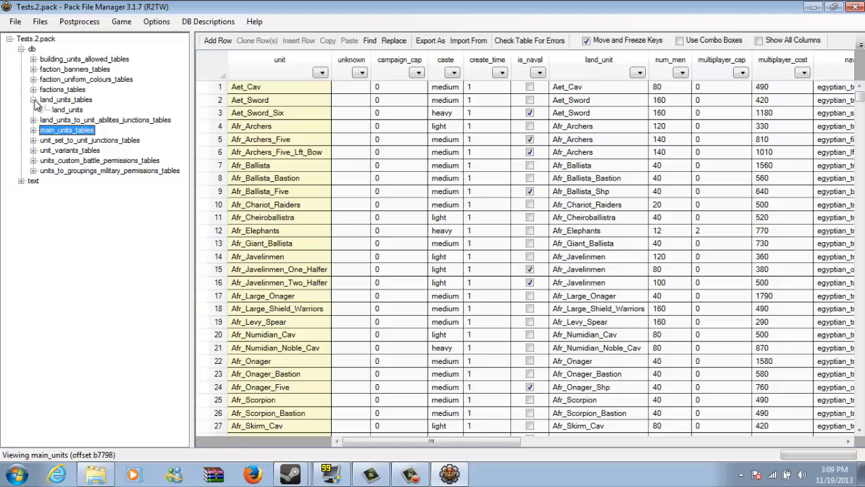
left_click(67, 110)
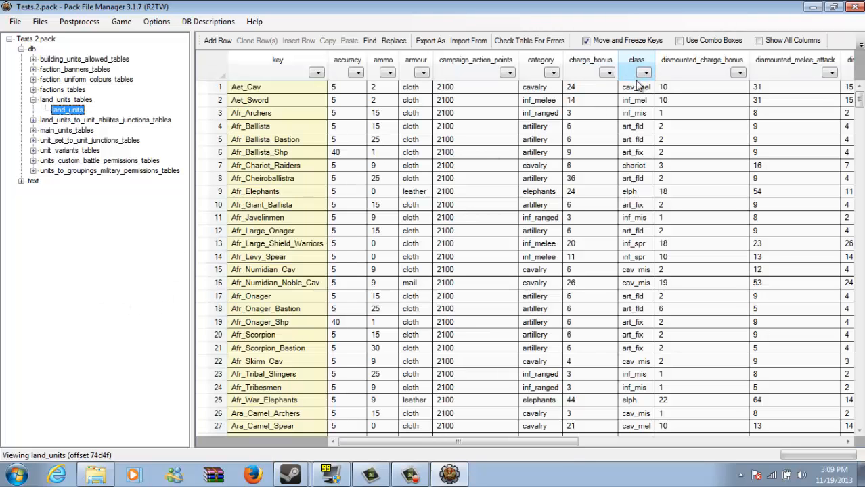
Step: Filter the key column of the land_units table to Rom_Hastati_E
left_click(316, 74)
left_click_drag(434, 91, 452, 218)
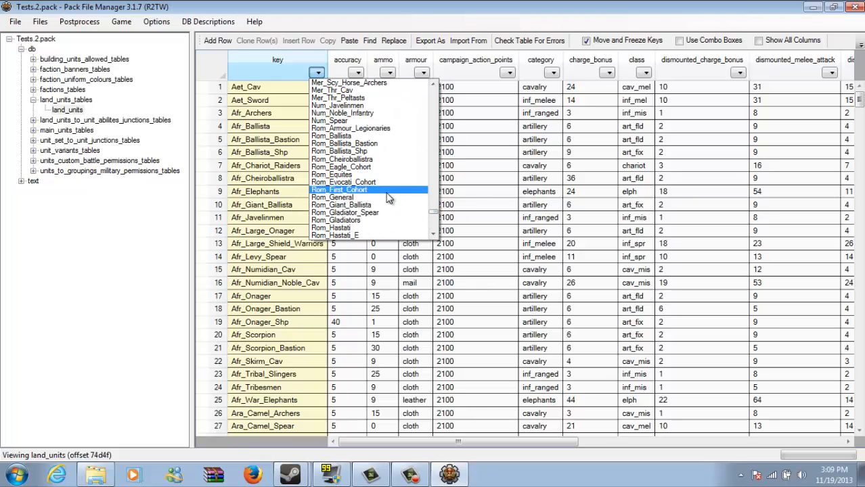
scroll(382, 175, "down", 2)
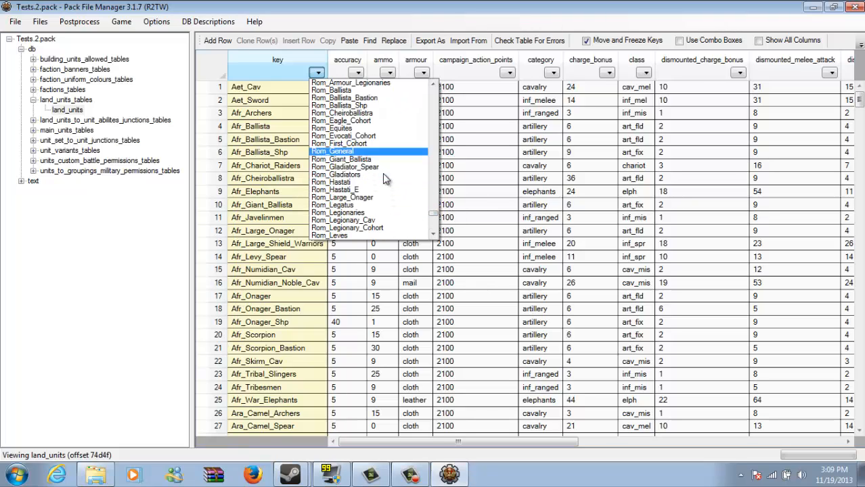
left_click(357, 191)
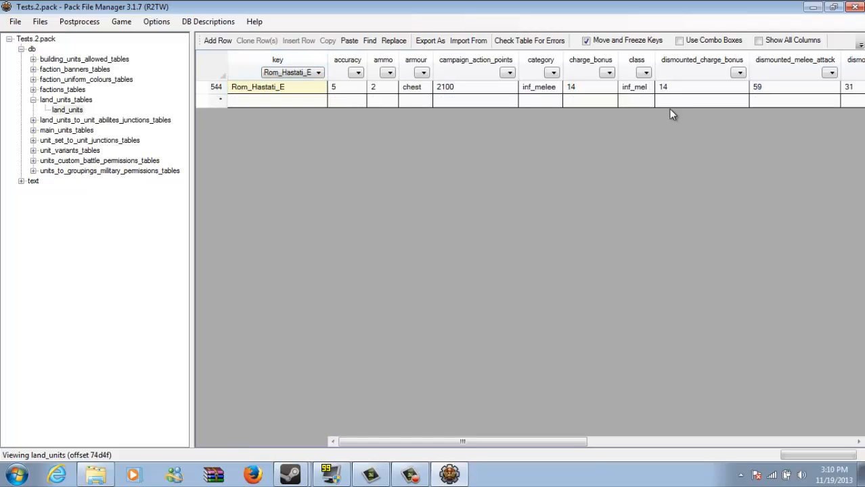
Step: Set the class of the Rom_Hastati_E row in the land_units table to com
double_click(640, 87)
double_click(628, 88)
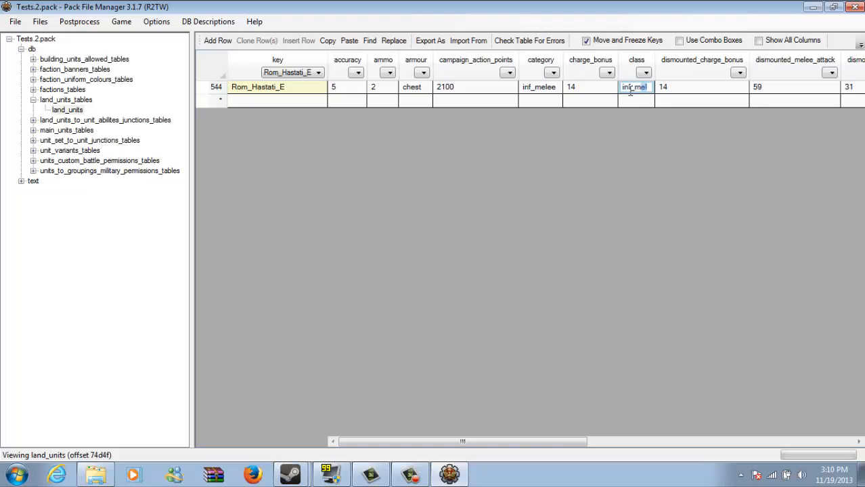
left_click_drag(630, 91, 591, 101)
type("com")
left_click(701, 88)
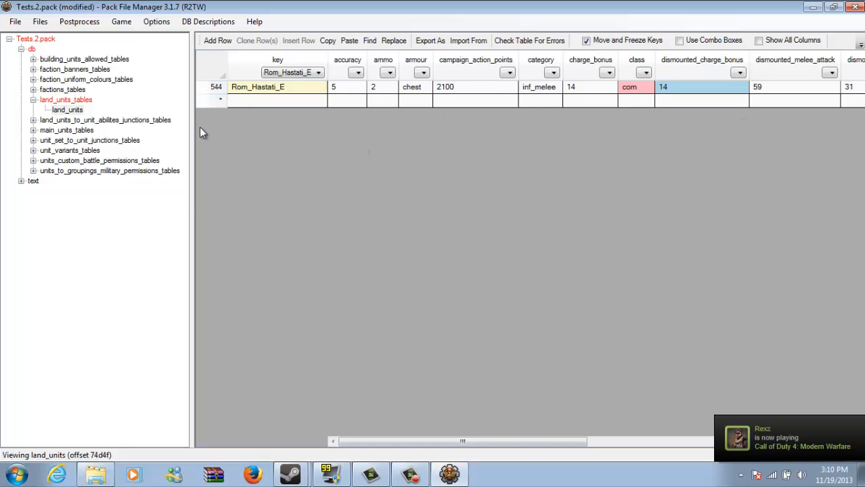
left_click(170, 212)
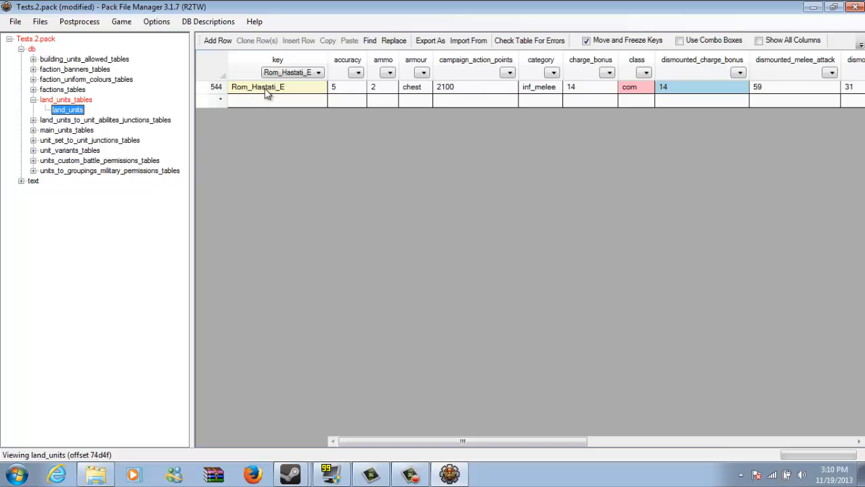
left_click(209, 92)
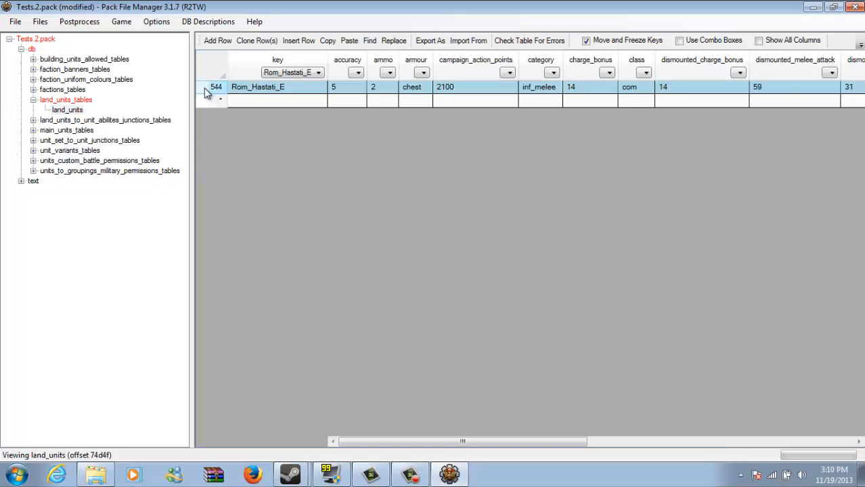
Step: Collapse the land_units table and save the Tests.2.pack mod
left_click(33, 100)
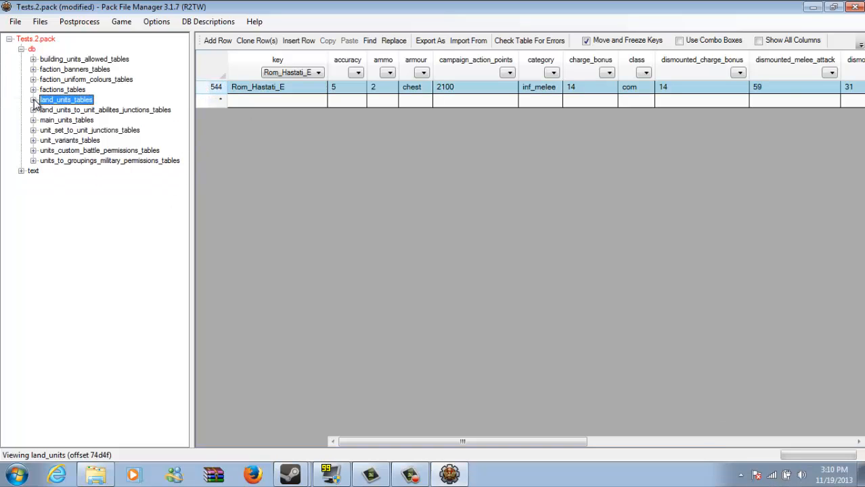
left_click(34, 161)
left_click(33, 161)
left_click(15, 22)
left_click(40, 94)
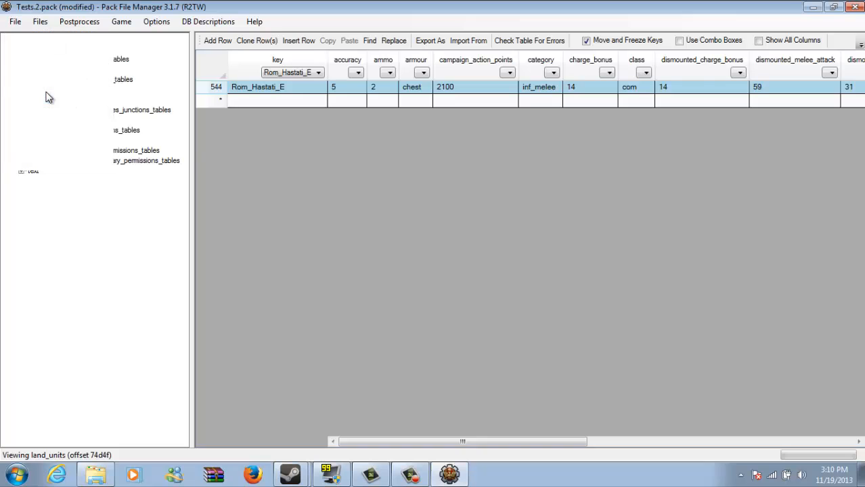
Step: Minimize Pack File Manager and launch Total War: ROME II from Steam to test the mod
left_click(813, 7)
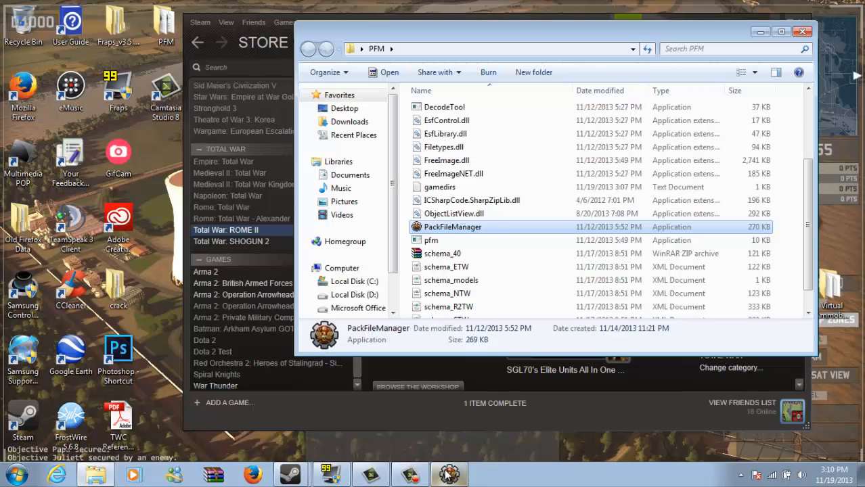
left_click(792, 410)
left_click(748, 421)
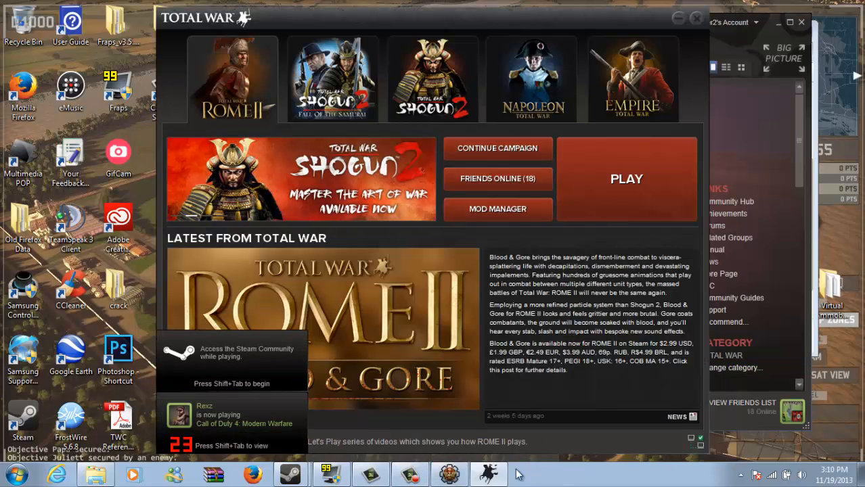
left_click(411, 475)
left_click(750, 433)
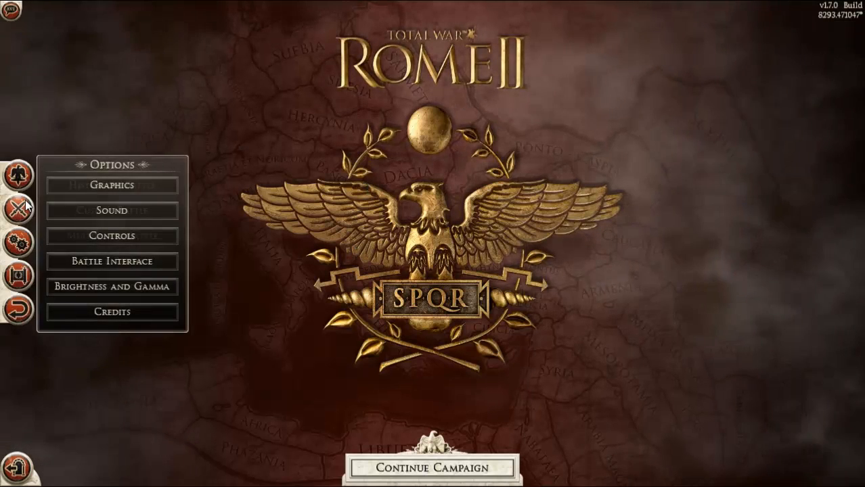
Step: Open the custom battle setup and show the unit info of the Super Hastiati general unit
mouse_move(26, 206)
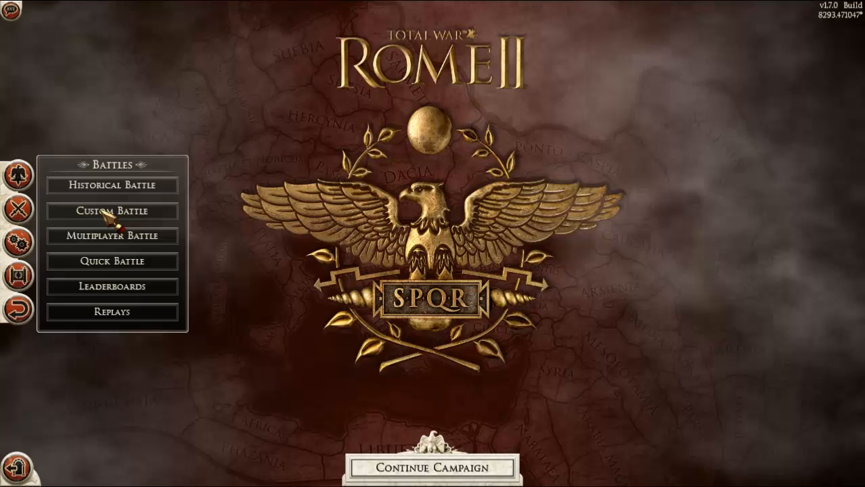
left_click(103, 212)
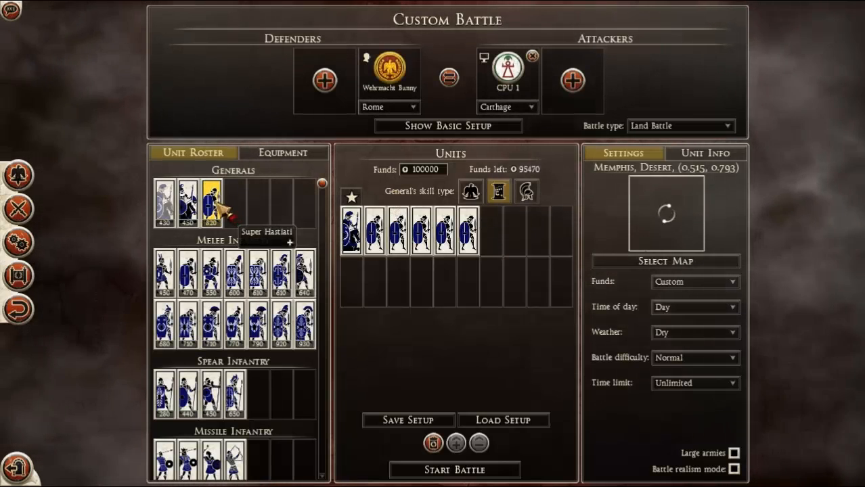
left_click(705, 153)
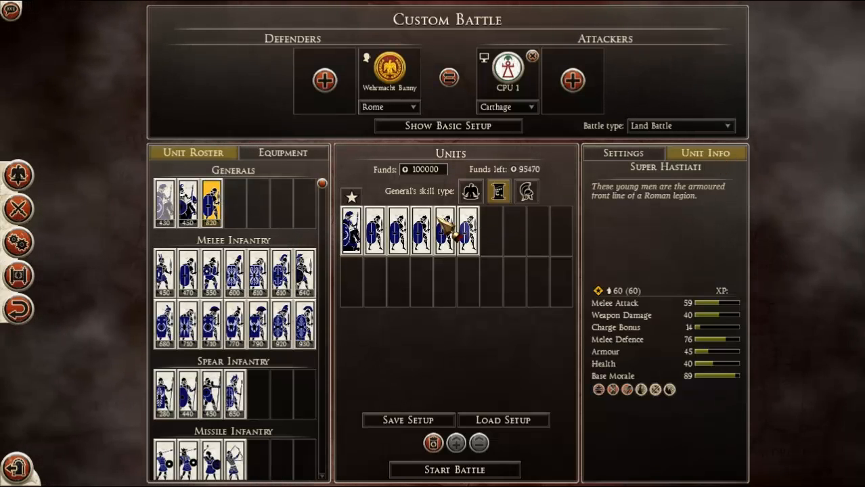
Step: Replace Rome's general with the Super Hastiati unit and remove the five other units from the army
right_click(352, 230)
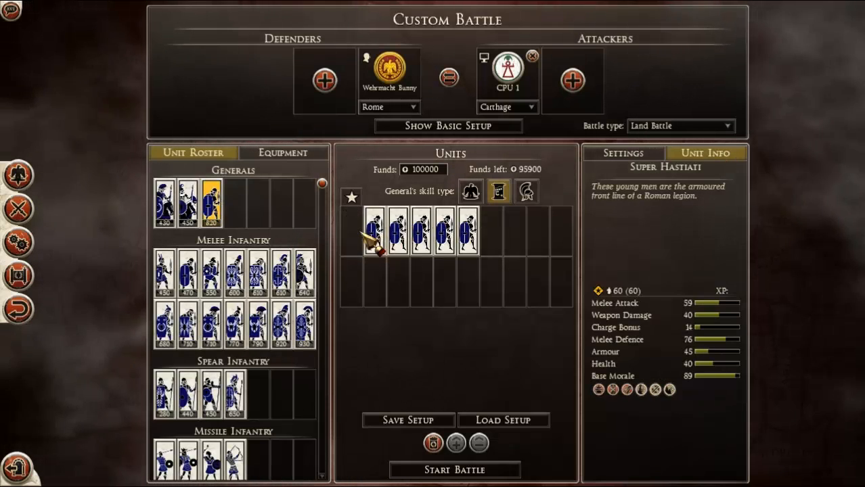
left_click(212, 221)
right_click(372, 232)
right_click(372, 231)
right_click(373, 232)
right_click(372, 231)
right_click(372, 232)
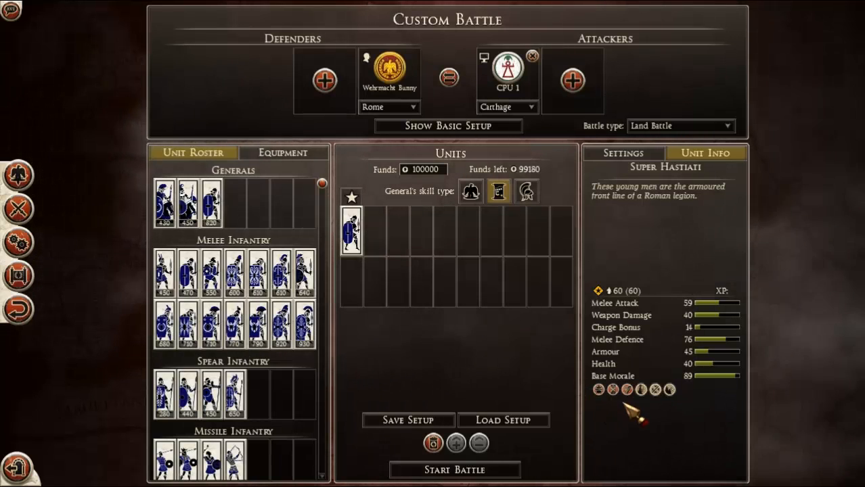
Step: Try the general's skill types, choose the one with the eagle symbol, and start the custom battle
left_click(525, 192)
left_click(499, 192)
left_click(472, 193)
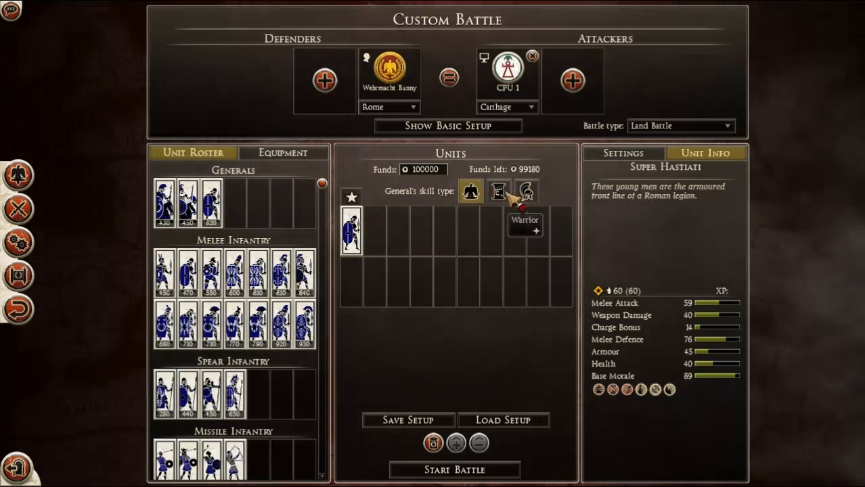
left_click(501, 193)
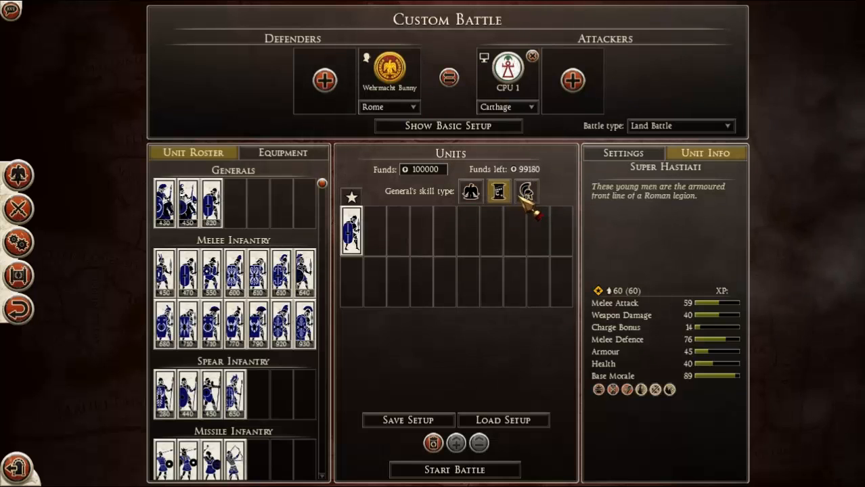
left_click(472, 193)
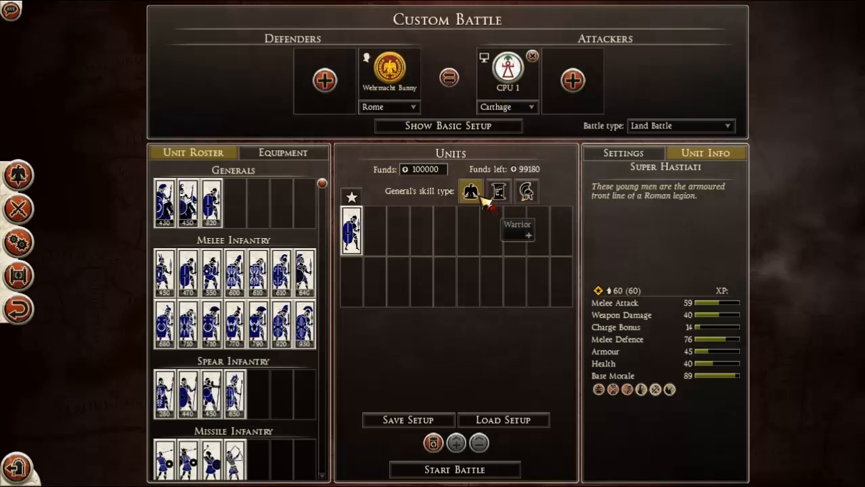
left_click(486, 469)
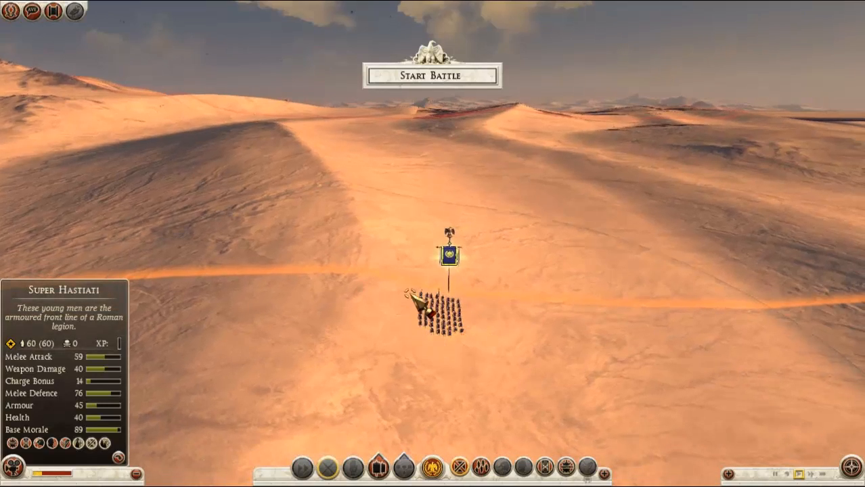
Step: Spread the Super Hastiati unit into a wide line and examine the general and his bodyguard up close
left_click_drag(541, 310, 544, 310)
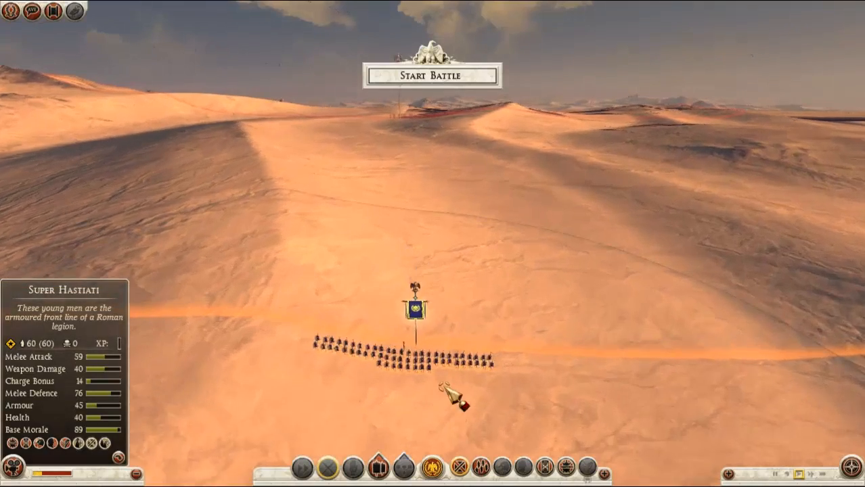
scroll(389, 358, "up", 3)
key("q")
key("d")
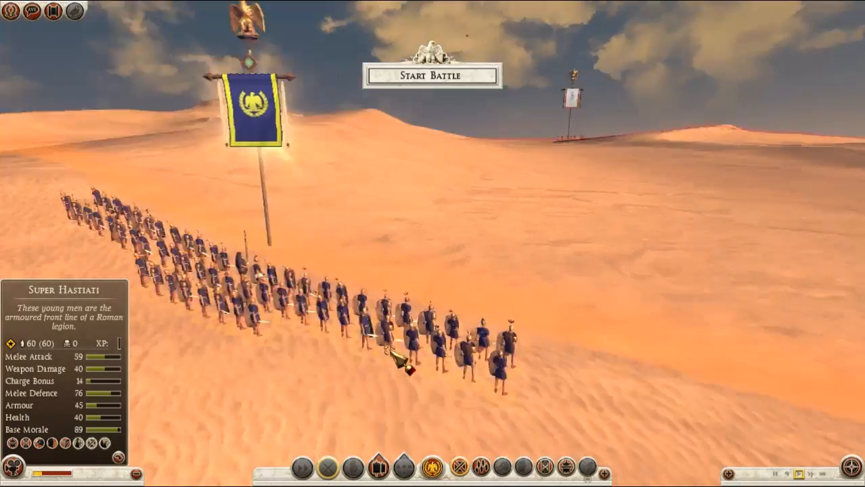
key("a")
key("w")
key("s")
key("d")
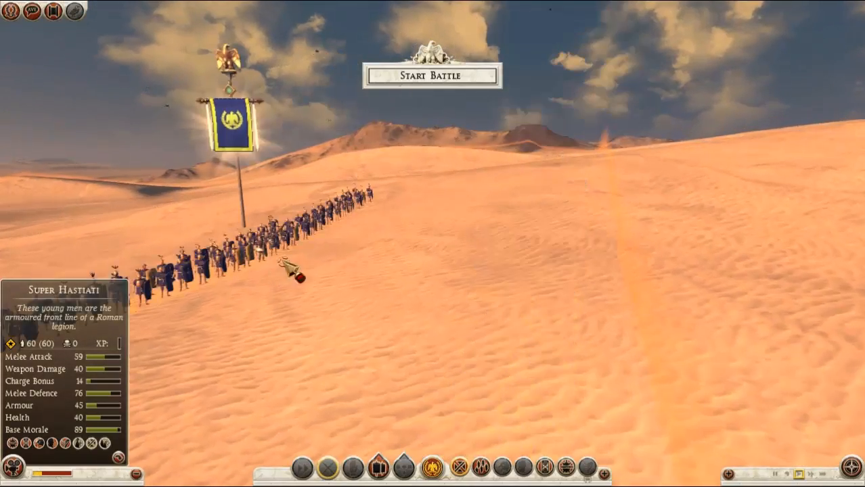
key("a")
key("w")
key("q")
key("w")
key("a")
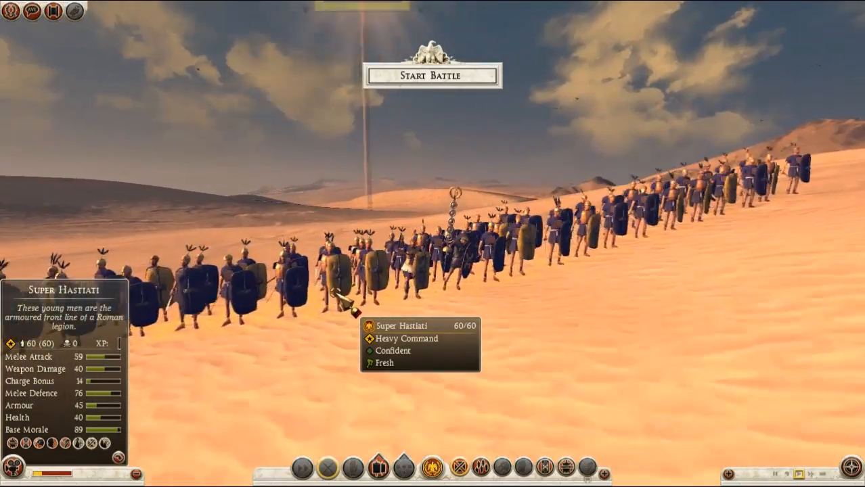
key("d")
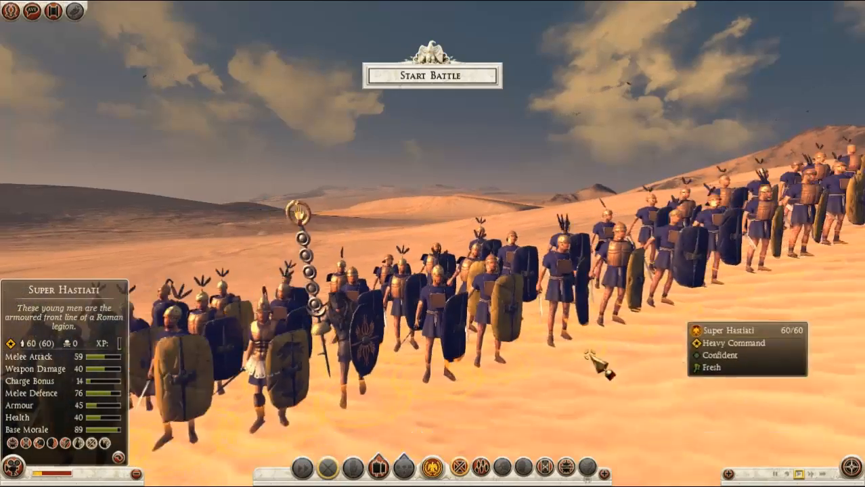
key("w")
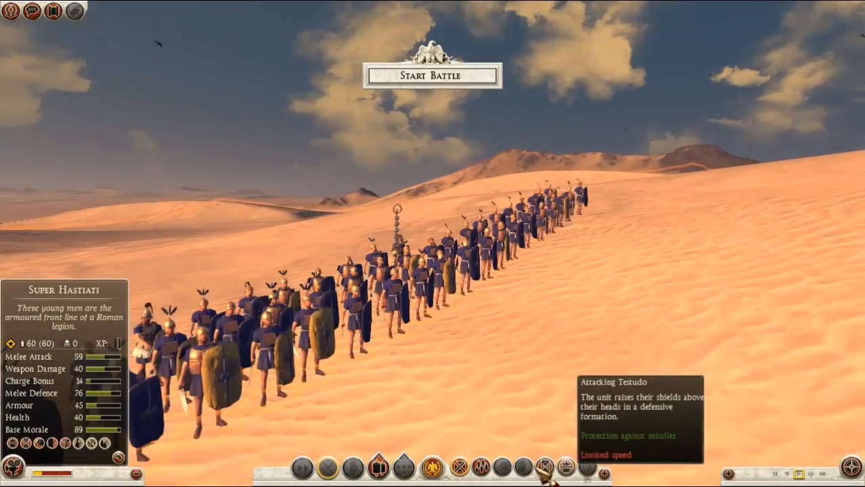
Step: View the Super Hastiati unit from farther away and redeploy it in a wide line behind the deployment boundary
key("s")
key("a")
key("e")
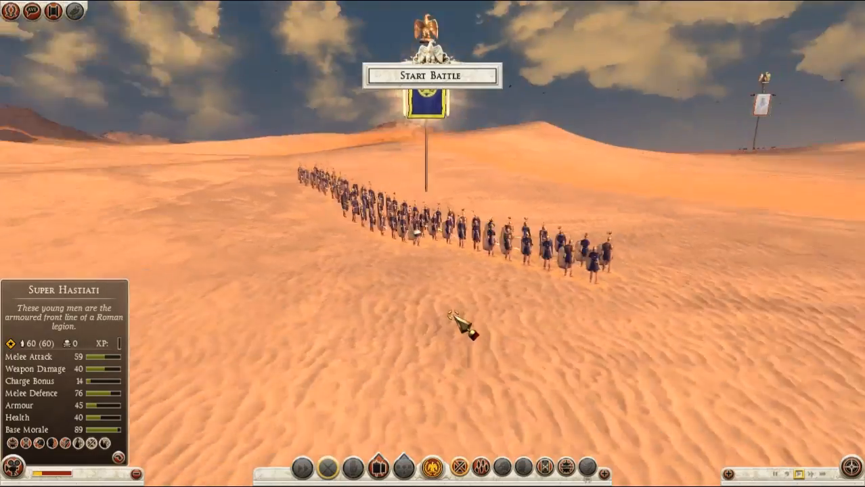
key("w")
key("s")
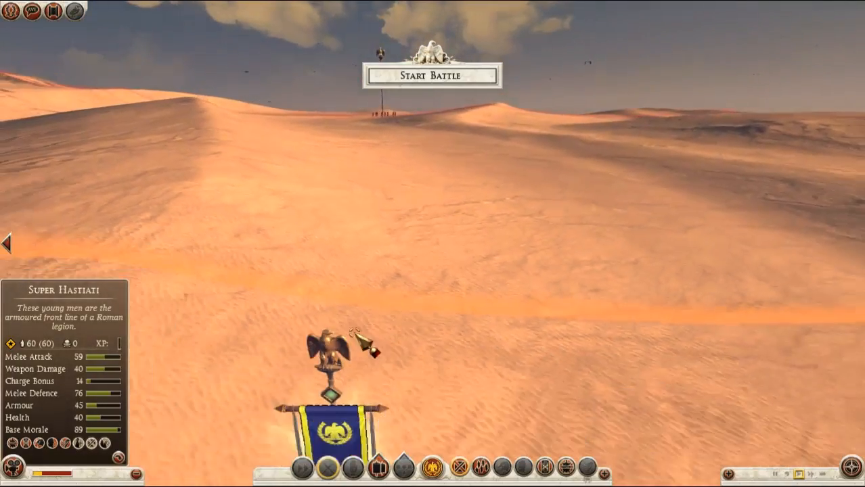
left_click_drag(375, 309, 691, 347)
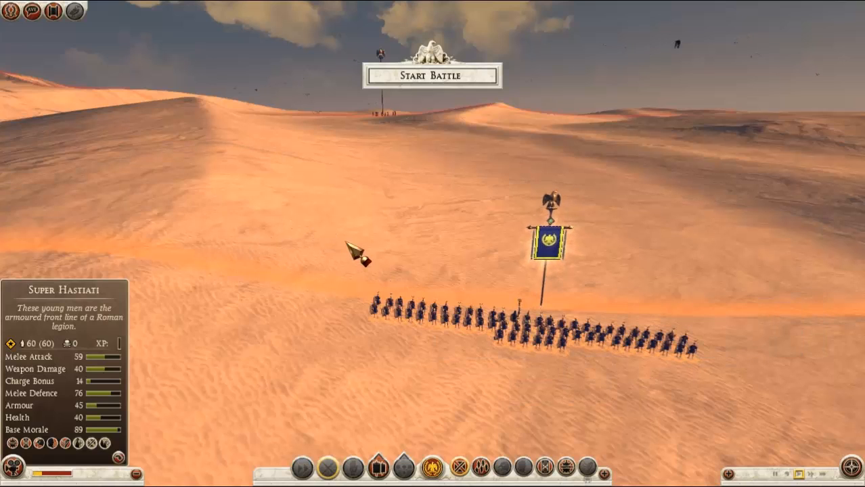
Step: Quit the battle to Windows and switch back to Pack File Manager with Tests.2.pack
key("Escape")
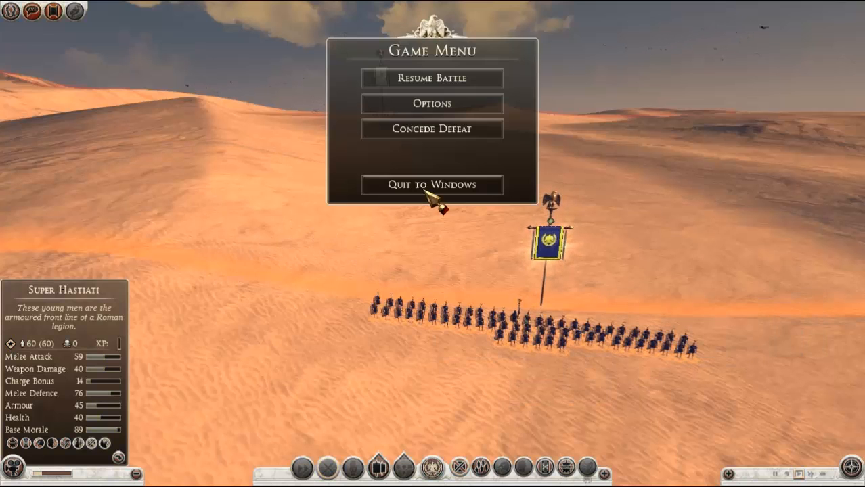
left_click(426, 186)
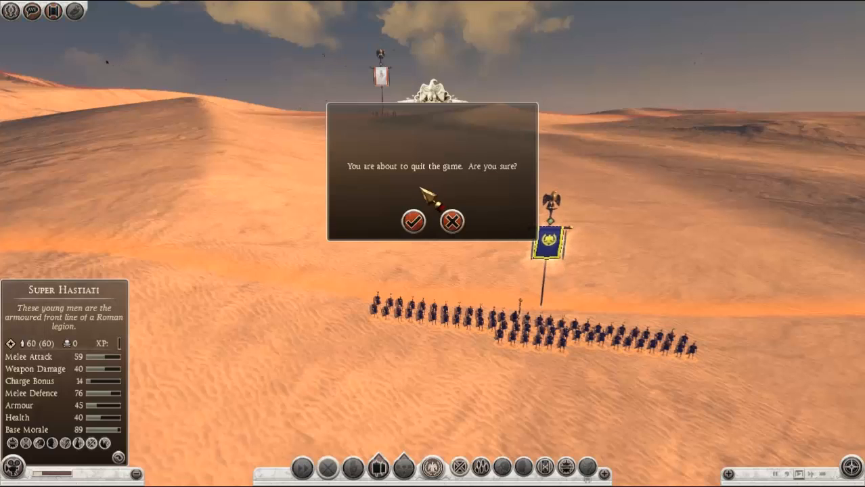
left_click(411, 218)
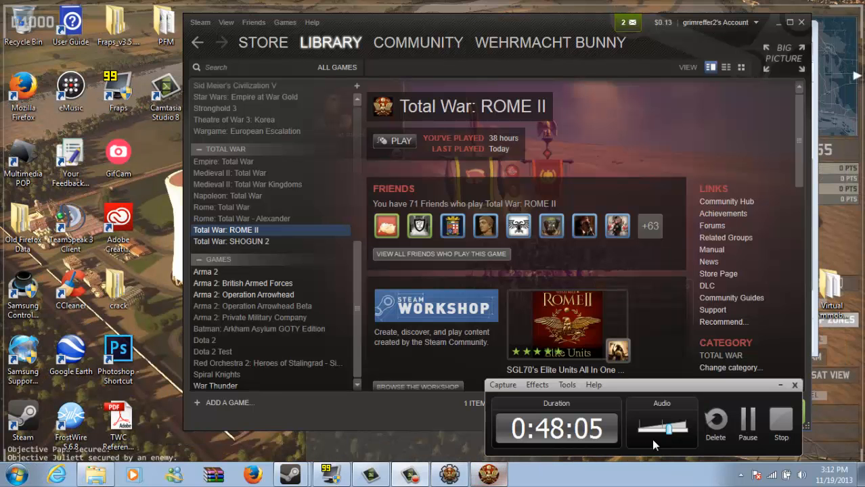
left_click(748, 420)
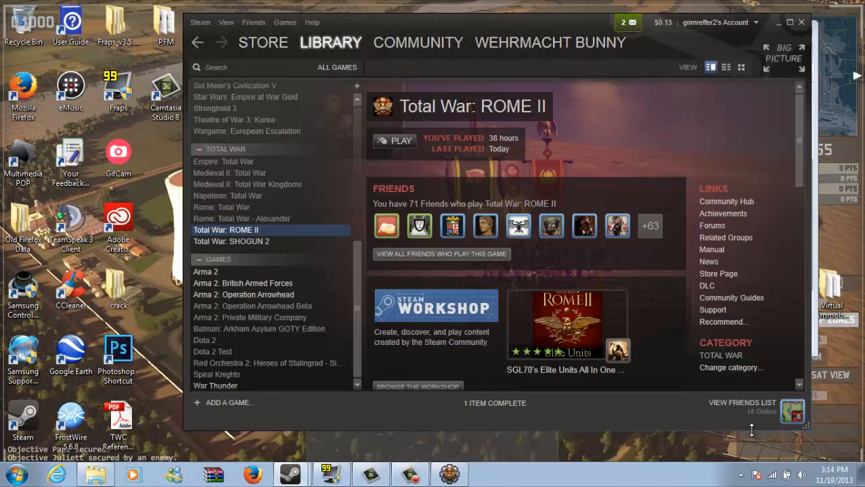
left_click(449, 474)
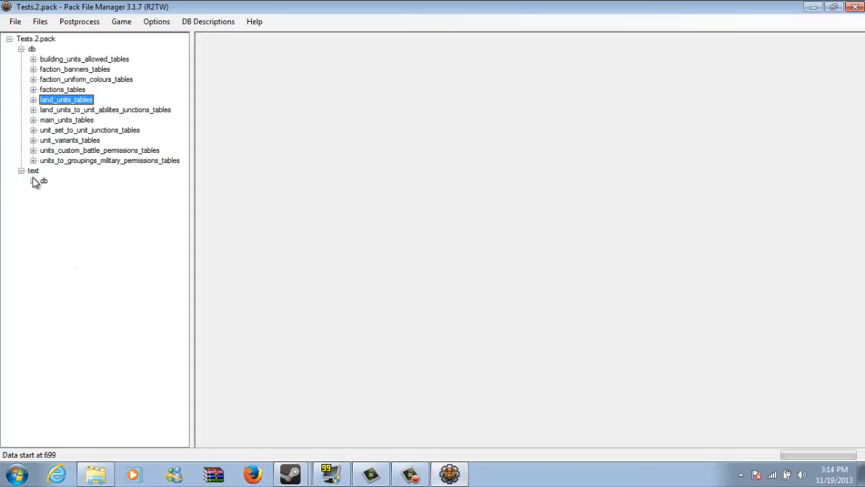
left_click(33, 181)
left_click(33, 182)
left_click(19, 173)
Step: Switch to Firefox and go to the Total War forums at forums.totalwar.com
left_click(253, 475)
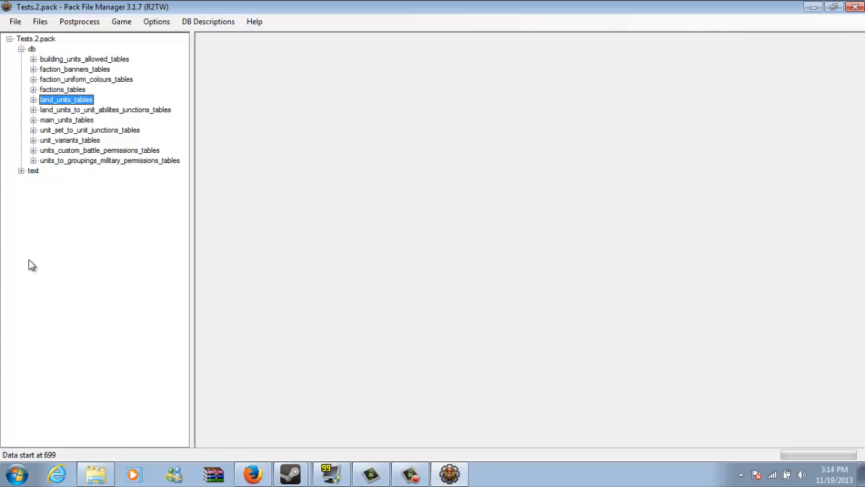
left_click(252, 470)
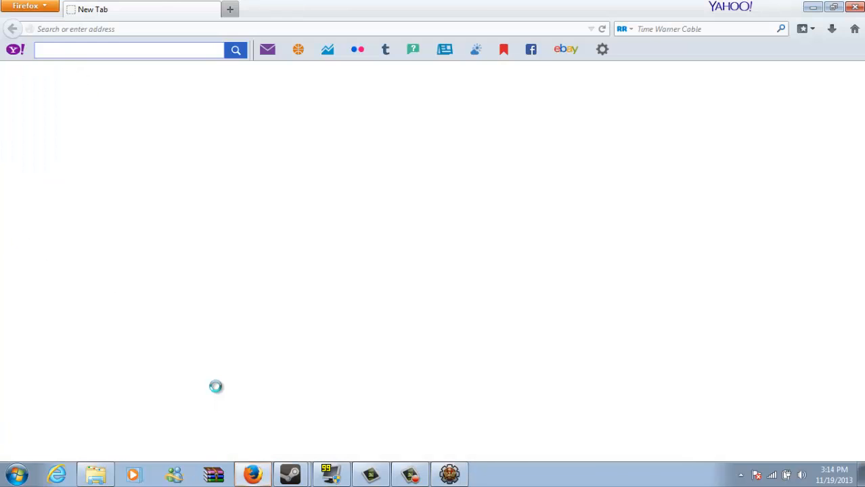
left_click(230, 29)
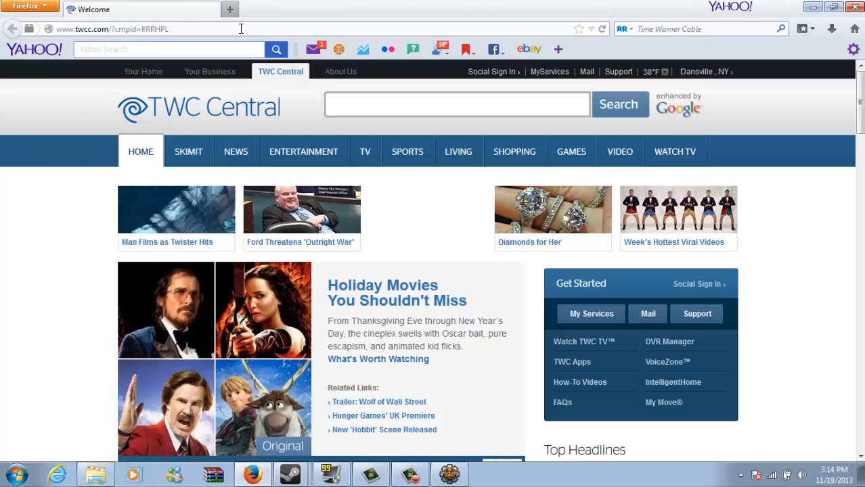
left_click_drag(240, 29, 35, 32)
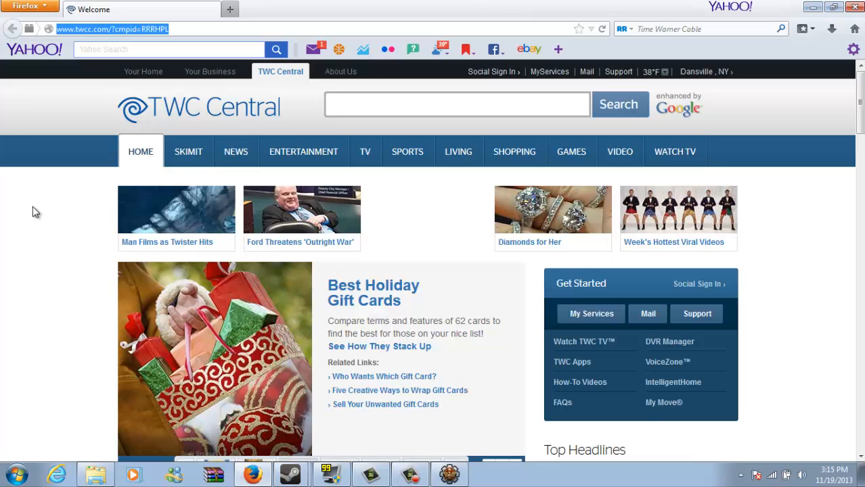
type("forums.totalwar.com/")
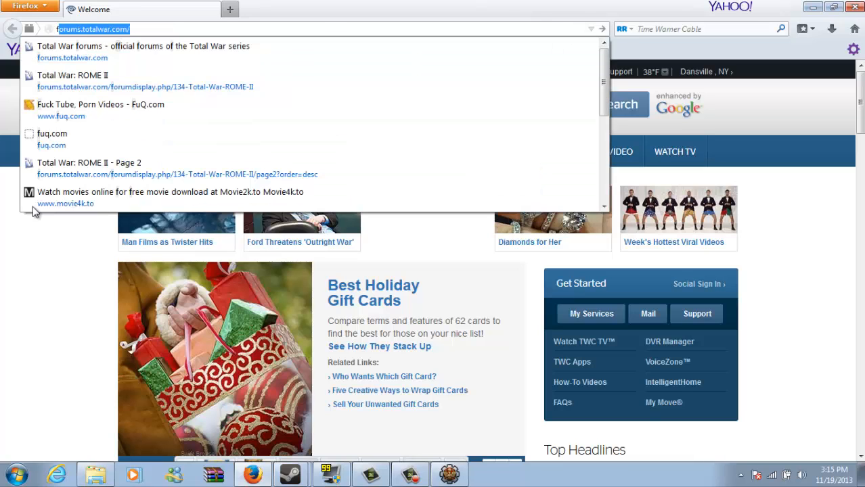
key("Return")
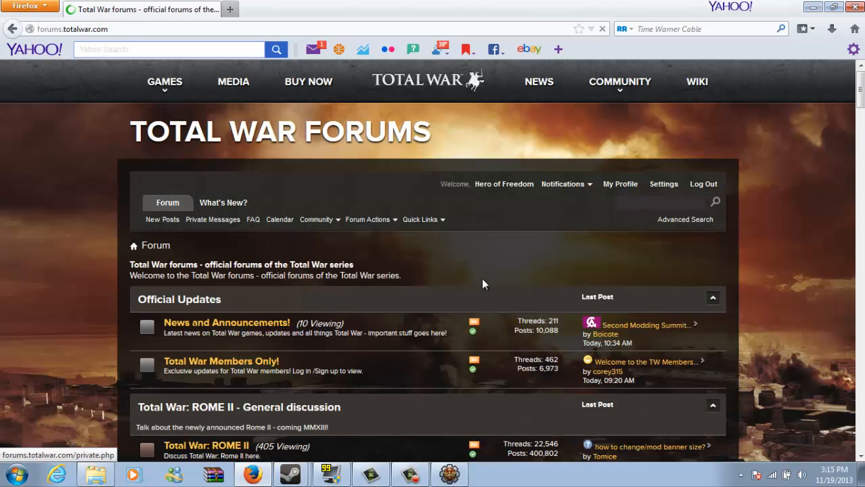
Step: Read the planned topics on page 1 of the thread "Does anyone want to see a modding tutorial for the PFM?", and close Firefox
scroll(428, 268, "down", 4)
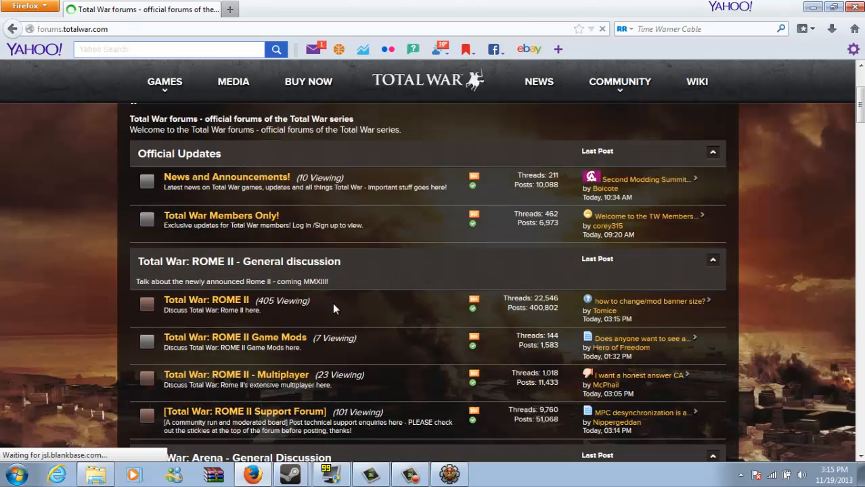
scroll(588, 350, "down", 2)
left_click(621, 271)
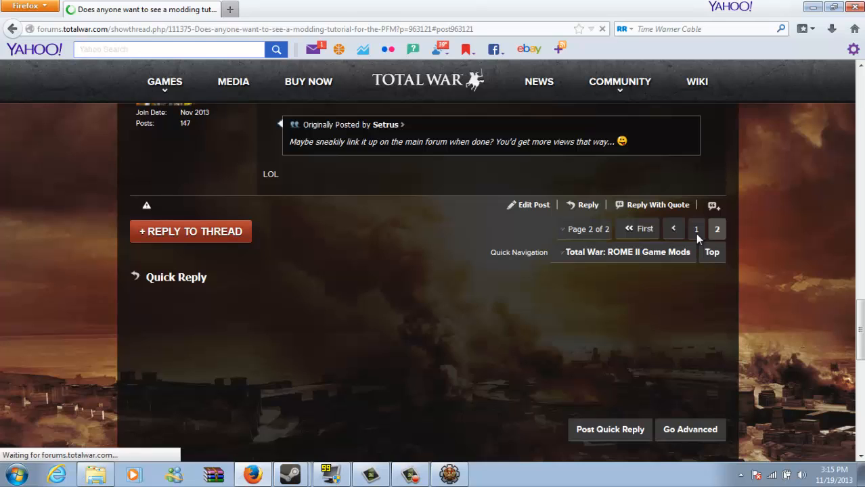
left_click(696, 233)
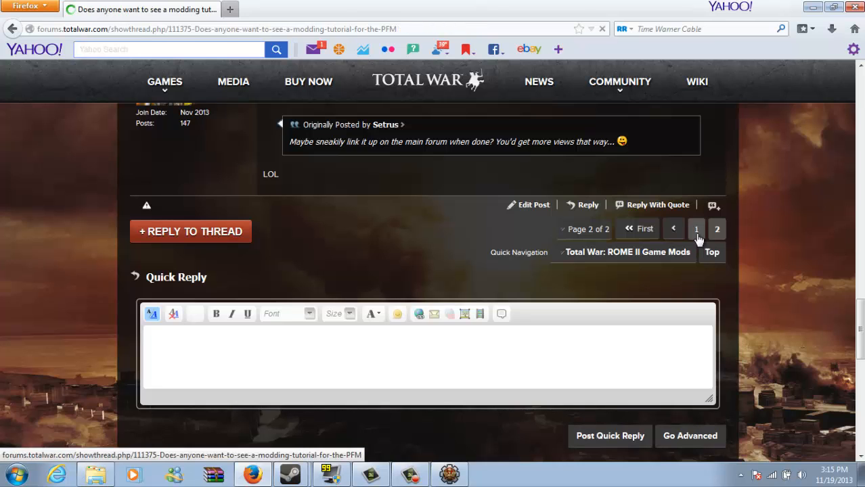
scroll(431, 372, "down", 3)
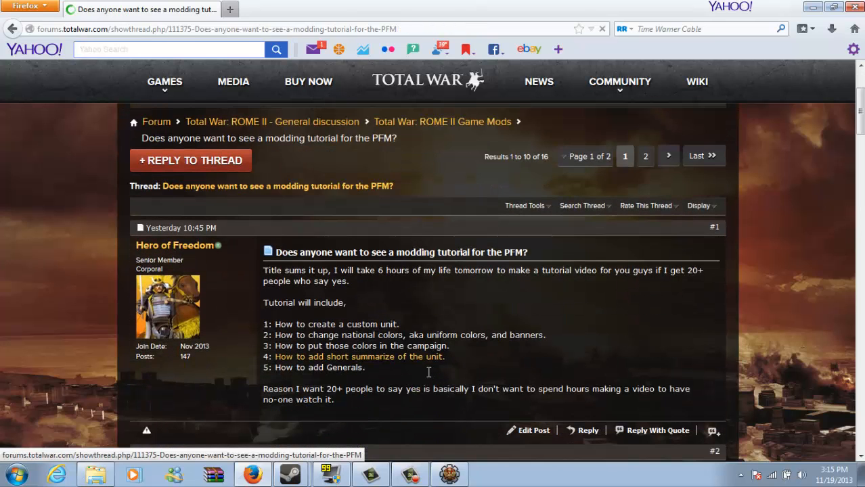
scroll(398, 371, "down", 1)
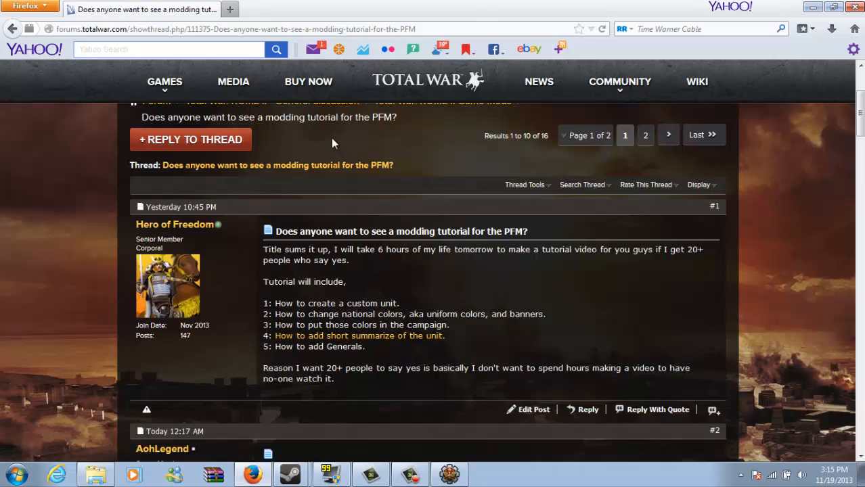
left_click(860, 7)
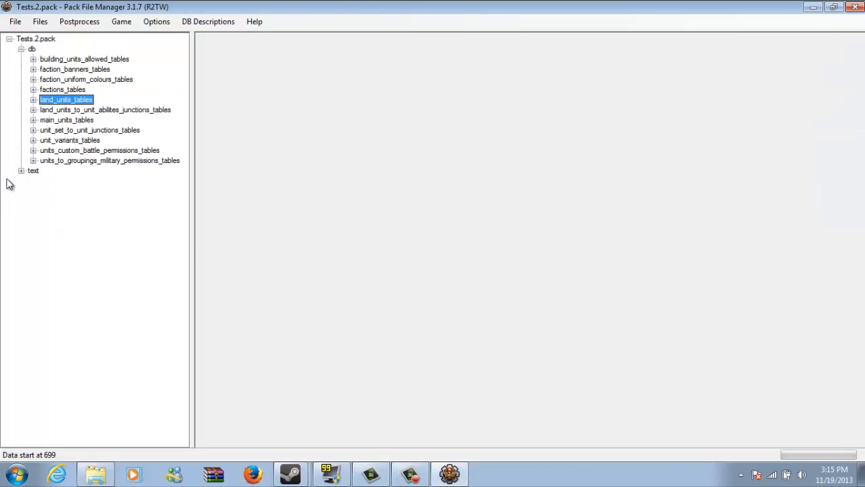
Step: Look through the db and text folders of Tests.2.pack, expanding text down to land_units.loc
left_click(21, 50)
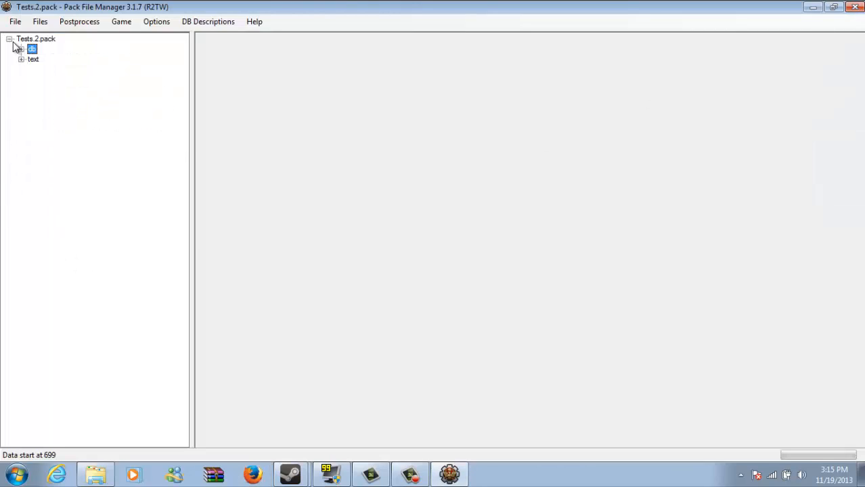
left_click(9, 38)
left_click(9, 38)
left_click(21, 49)
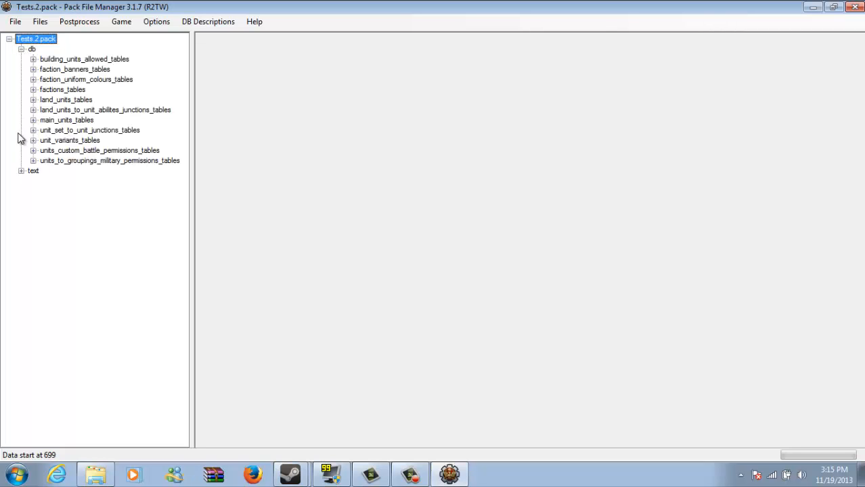
left_click(21, 171)
left_click(33, 180)
left_click(33, 140)
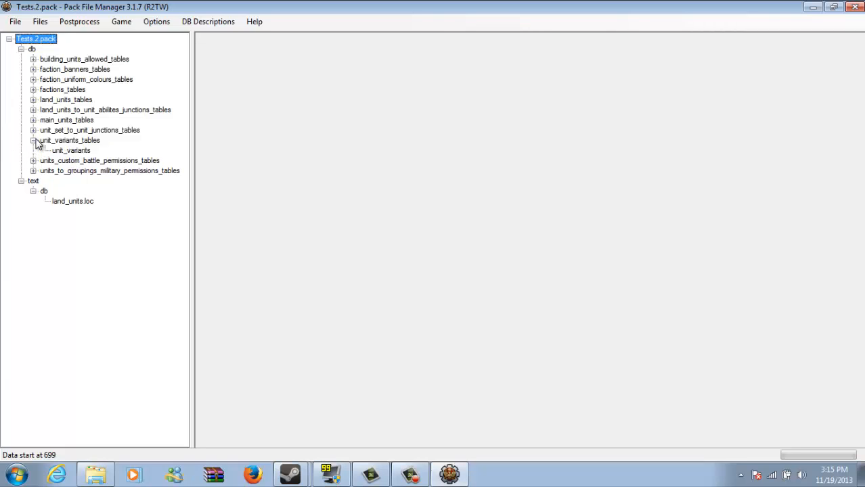
left_click(33, 140)
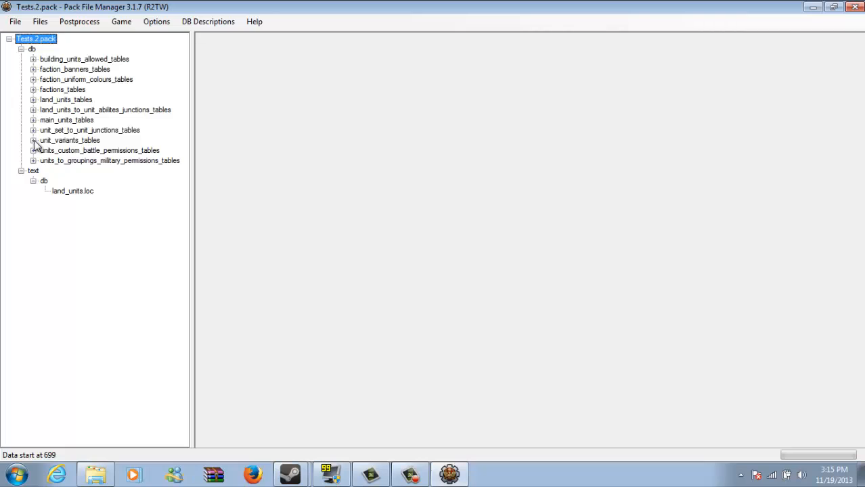
left_click(33, 140)
left_click(33, 140)
left_click(33, 181)
left_click(34, 182)
Step: Choose local_en_rome2.pack from the Rome II data folder as the source for adding a file to Tests.2.pack
right_click(54, 41)
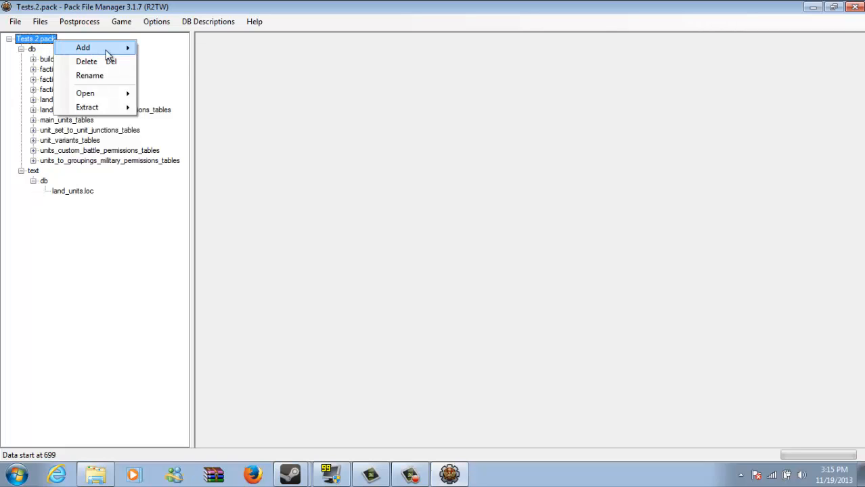
mouse_move(108, 54)
left_click(184, 49)
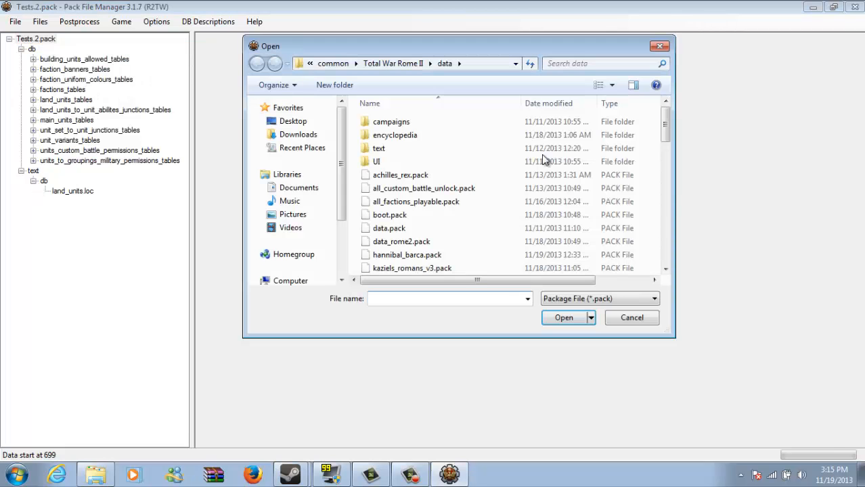
left_click_drag(666, 120, 684, 262)
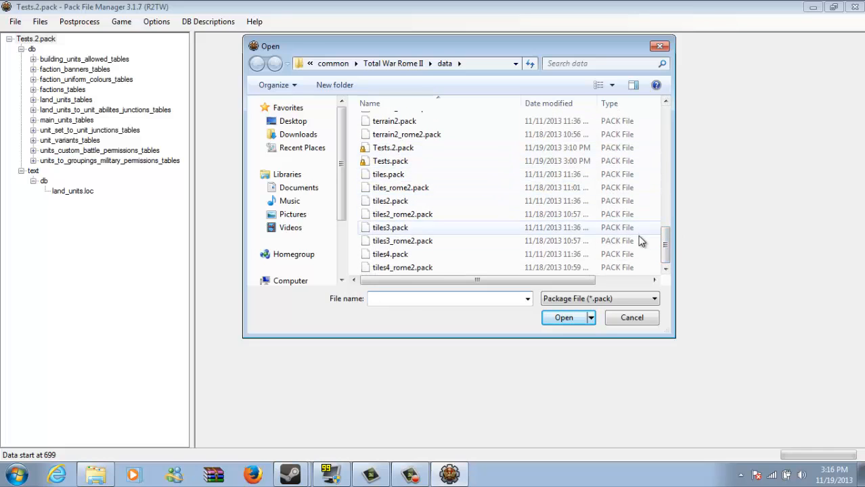
left_click_drag(663, 248, 666, 134)
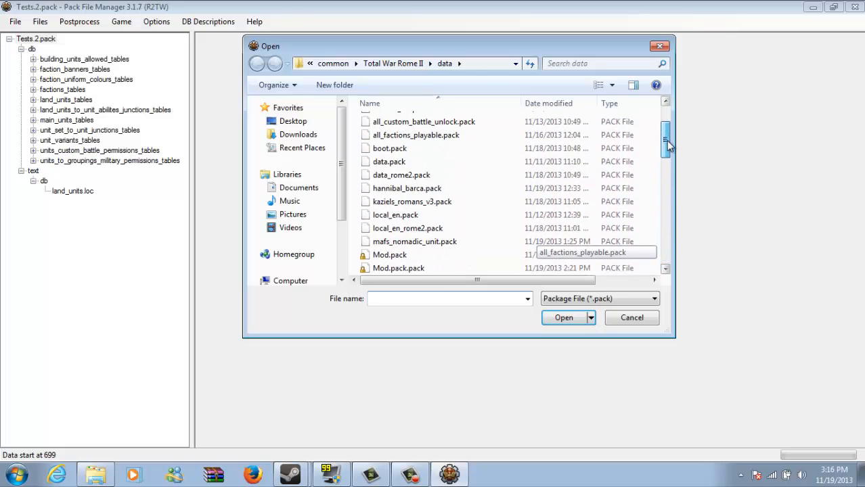
double_click(419, 229)
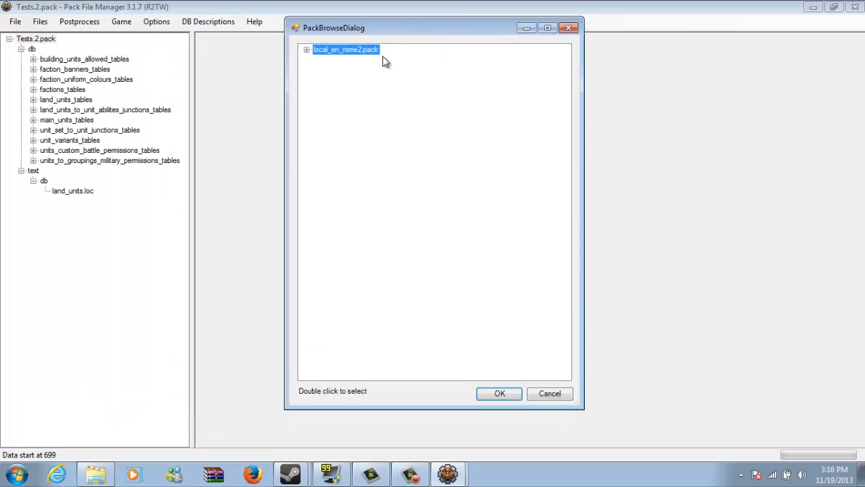
Step: Add unit_description_historical_texts.loc from the source pack's text/db folder to Tests.2.pack
left_click(307, 51)
left_click(318, 81)
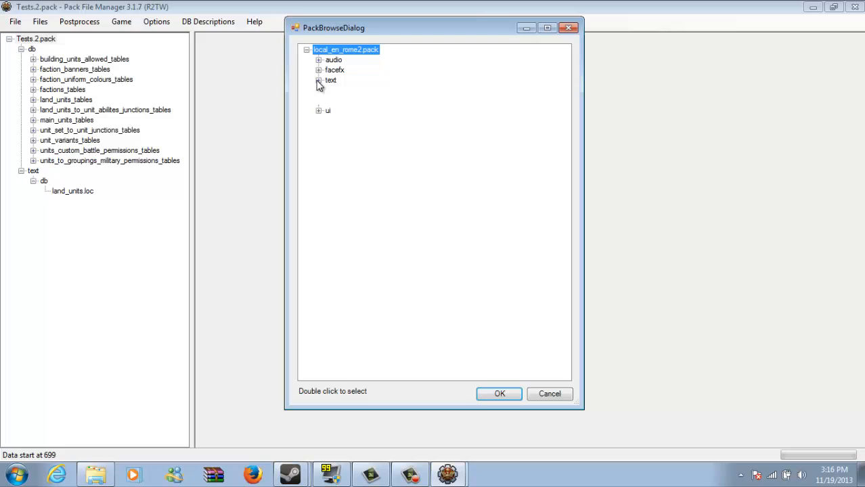
left_click(331, 91)
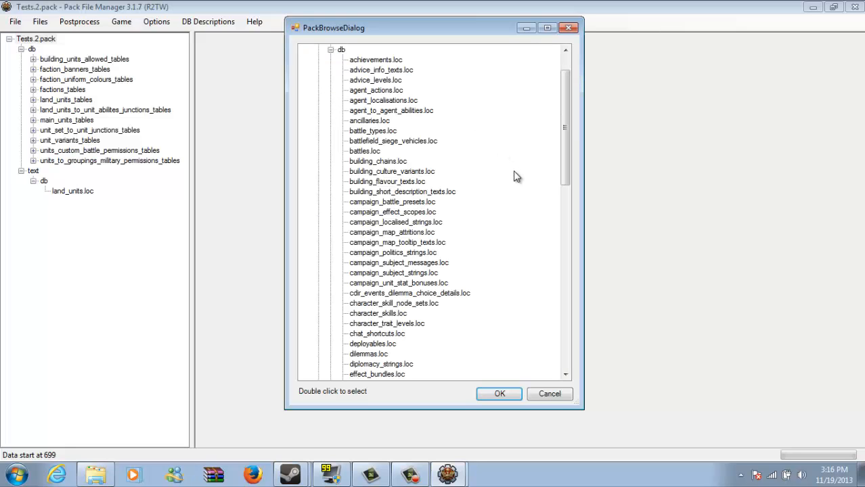
left_click_drag(566, 99, 556, 218)
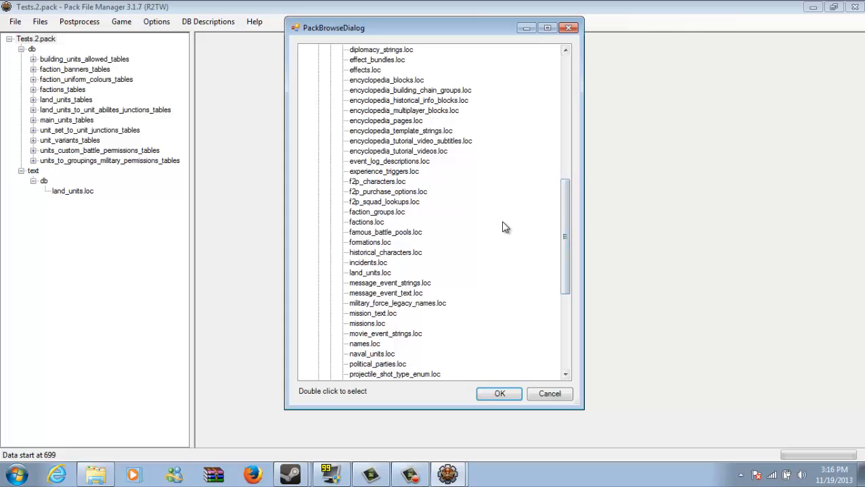
left_click_drag(561, 201, 570, 73)
left_click_drag(565, 129, 565, 318)
left_click(376, 326)
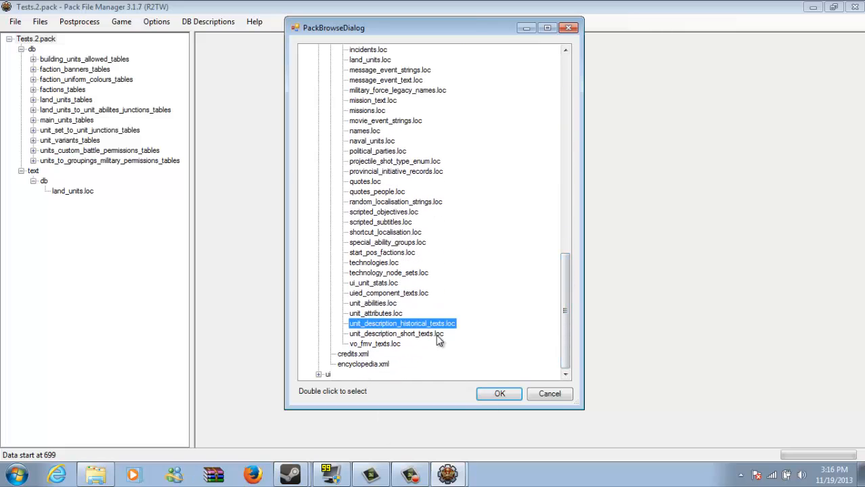
left_click(486, 390)
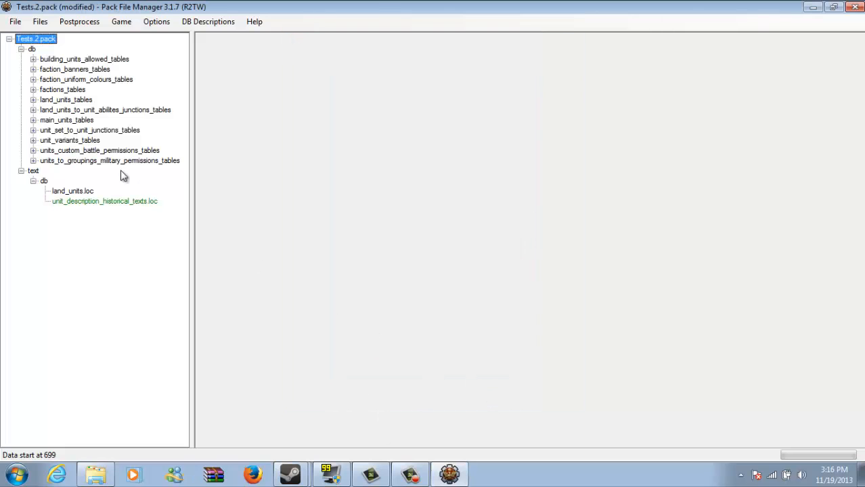
right_click(47, 46)
mouse_move(103, 50)
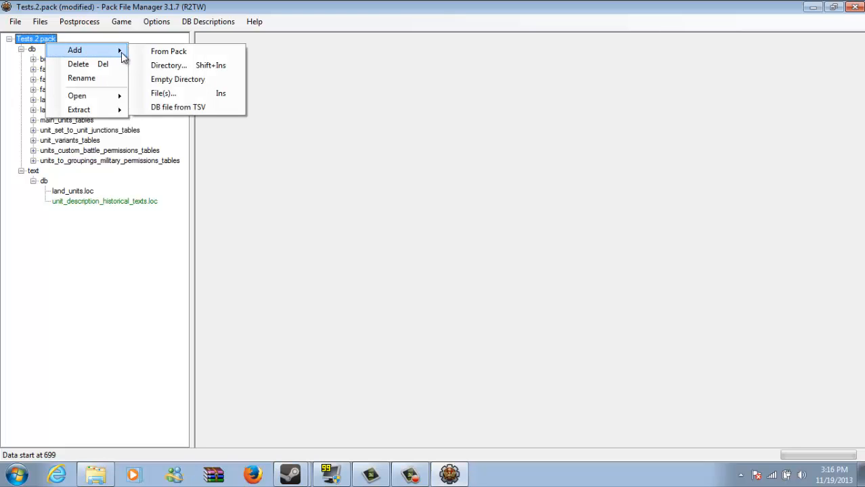
left_click(152, 52)
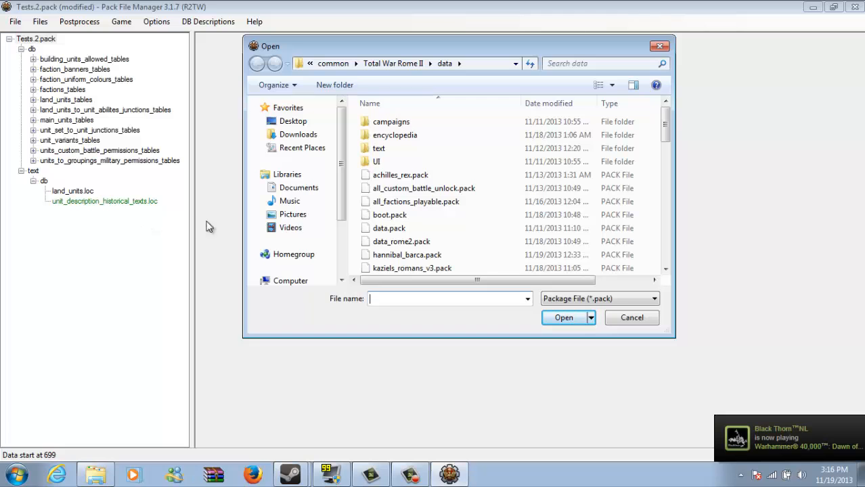
scroll(666, 135, "down", 3)
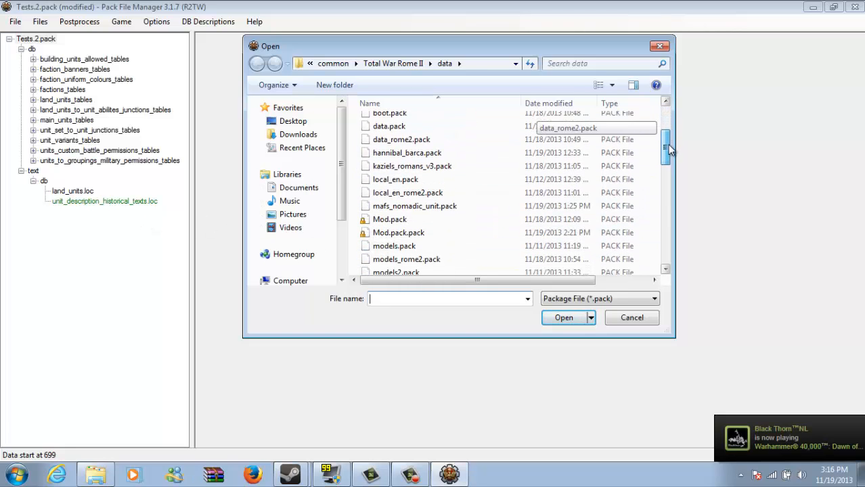
left_click(440, 142)
double_click(440, 142)
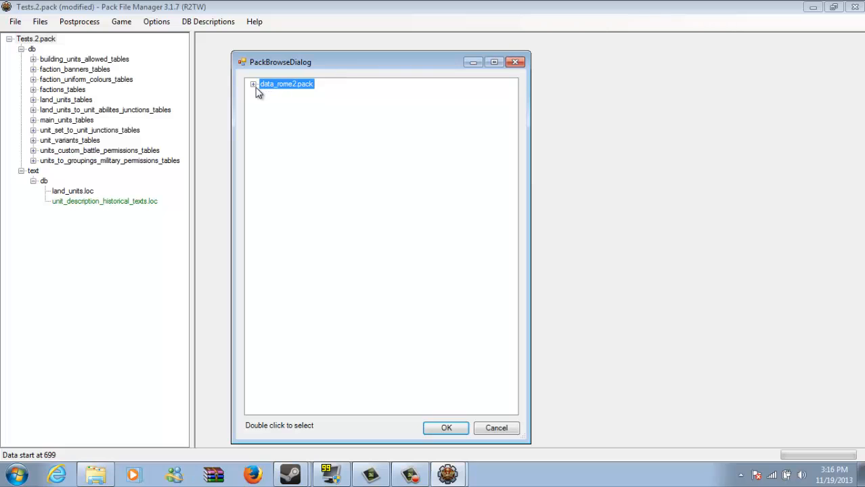
left_click(253, 85)
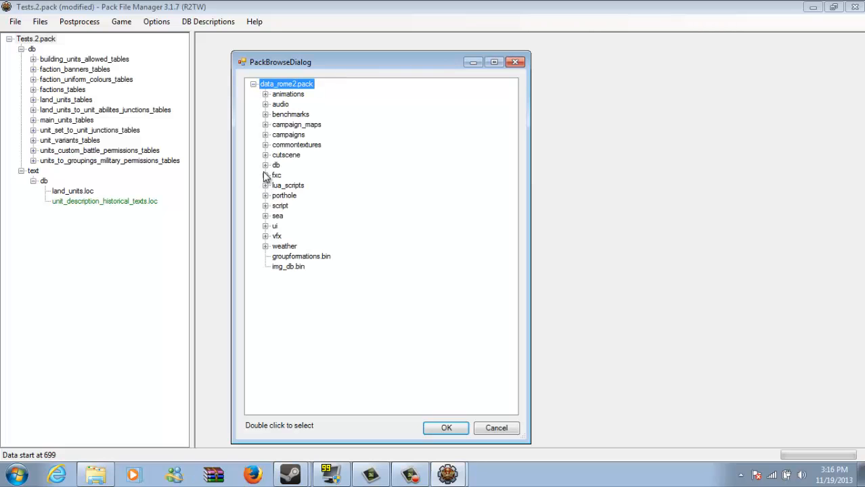
left_click(264, 166)
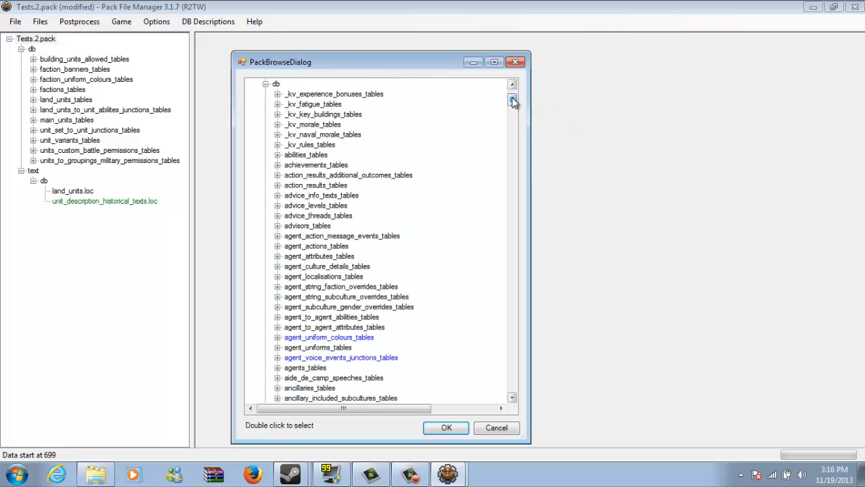
mouse_move(512, 100)
left_mouse_down()
mouse_move(512, 91)
mouse_move(513, 136)
mouse_move(514, 96)
left_mouse_up()
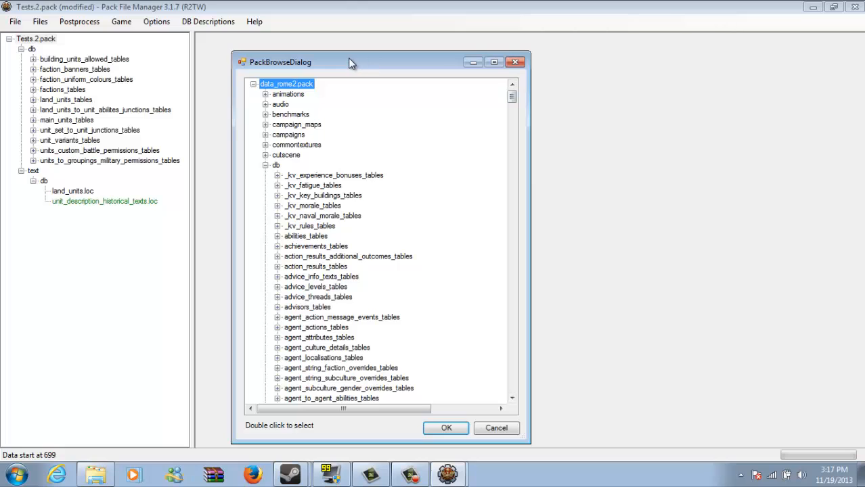
left_click(515, 62)
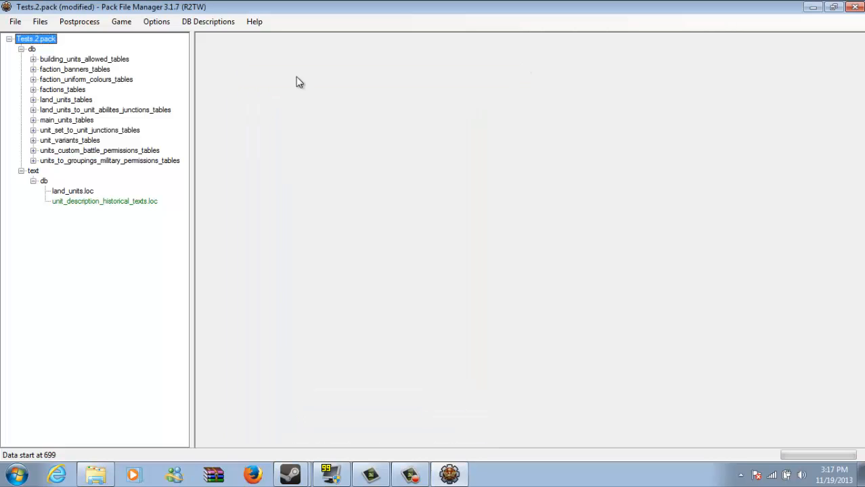
left_click(15, 21)
left_click(37, 48)
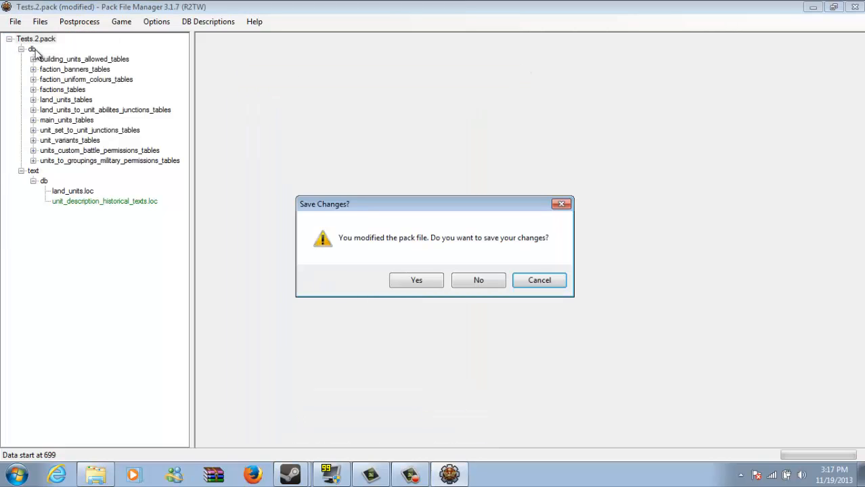
left_click(539, 280)
Step: Choose local_en_rome2.pack from the Rome II data folder as the source for another file in Tests.2.pack
right_click(44, 41)
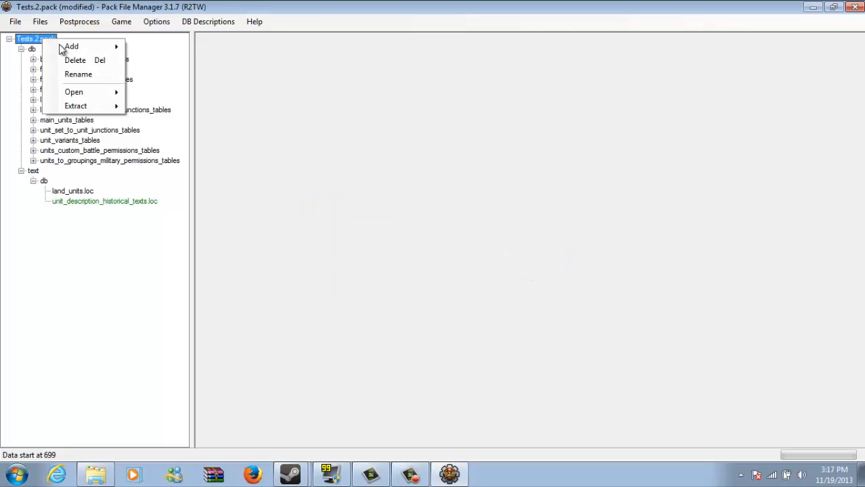
mouse_move(81, 46)
left_click(176, 49)
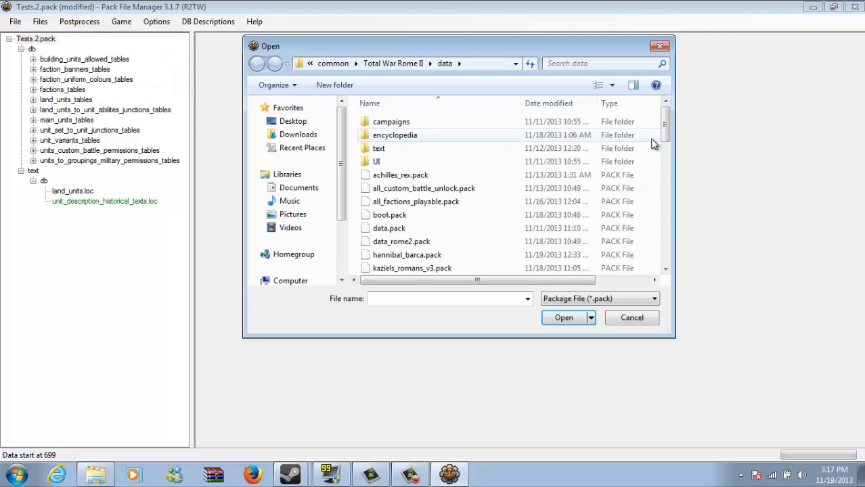
left_click_drag(666, 121, 670, 153)
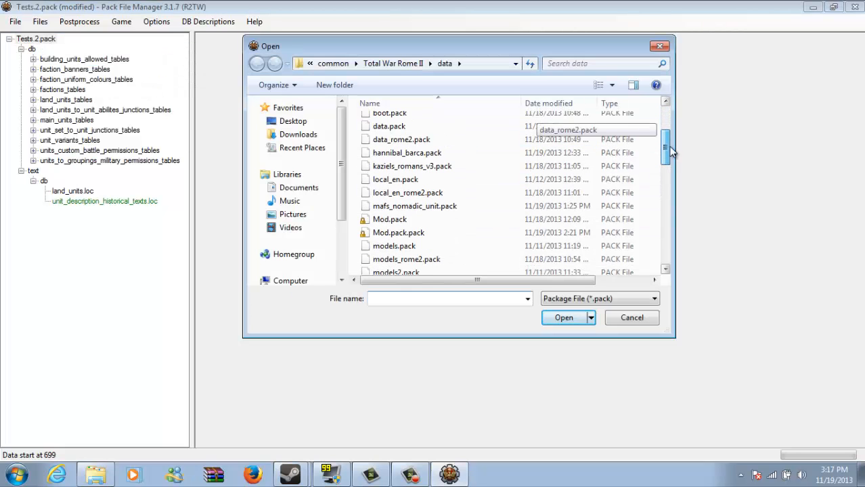
double_click(395, 195)
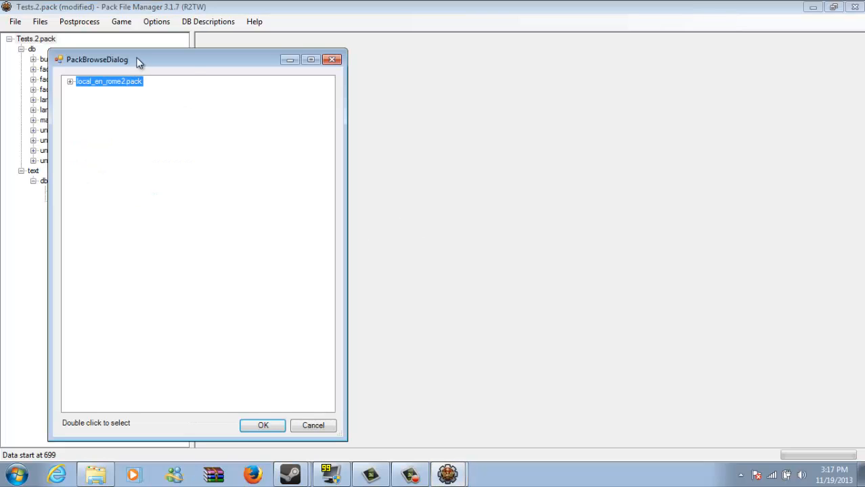
Step: Add unit_description_short_texts.loc from the source pack's text/db folder to Tests.2.pack
left_click_drag(138, 60, 351, 75)
left_click(320, 91)
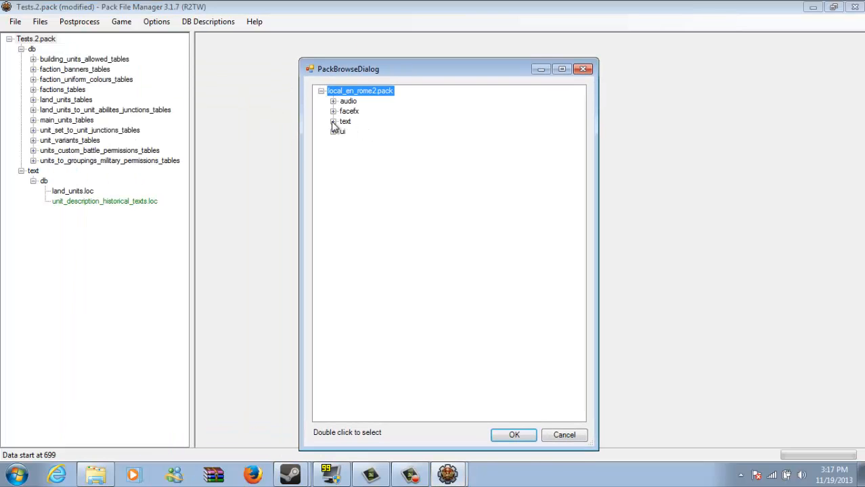
left_click(332, 122)
left_click(342, 132)
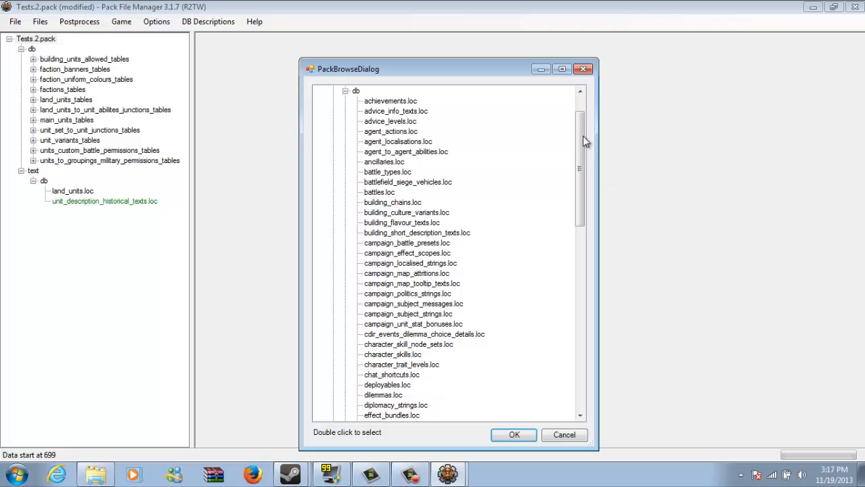
left_click_drag(584, 141, 553, 330)
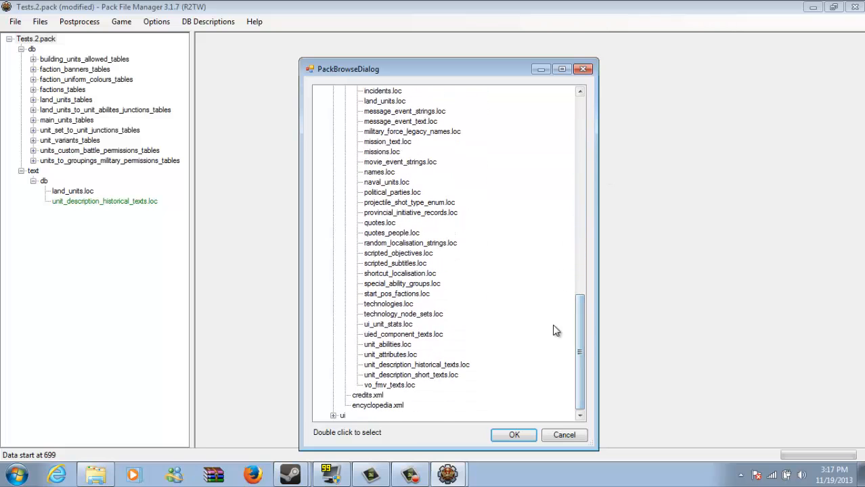
double_click(449, 379)
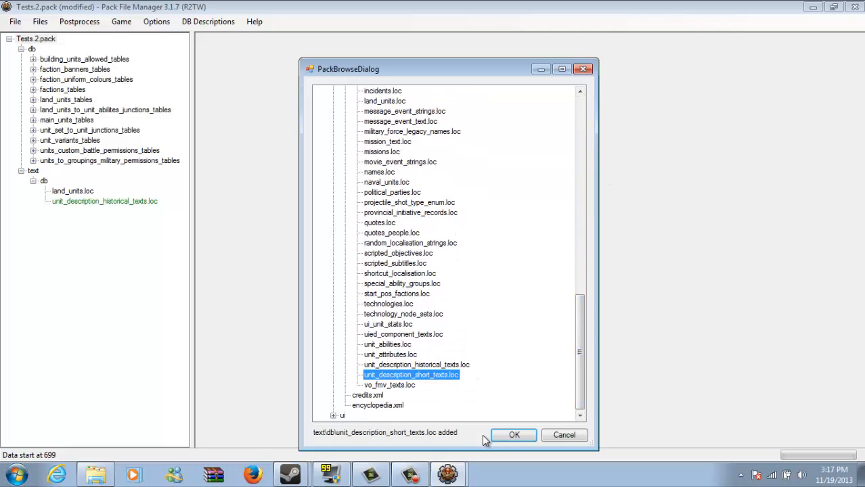
left_click(525, 439)
Step: Look through the tags and localised strings in unit_description_short_texts.loc down to its last row
left_click(94, 213)
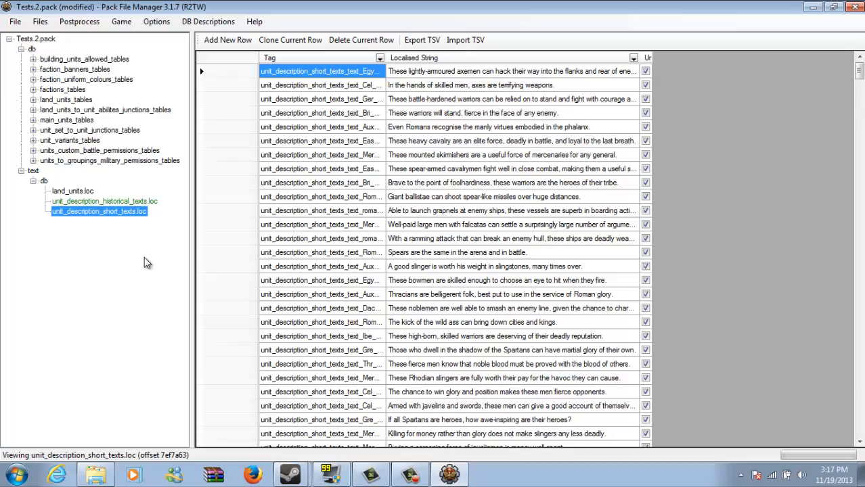
scroll(446, 257, "down", 10)
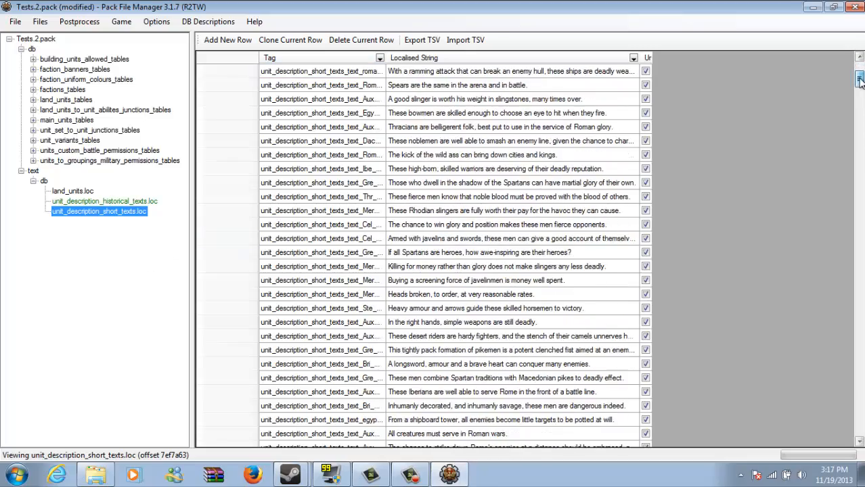
scroll(446, 257, "down", 1)
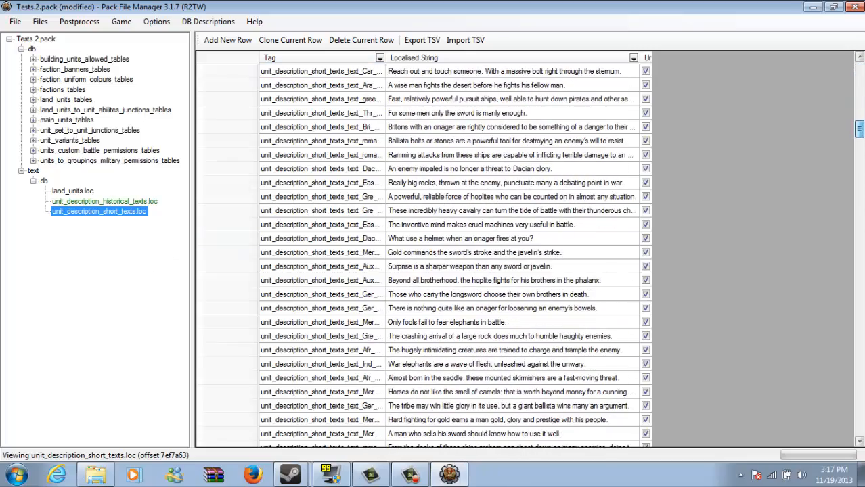
left_click_drag(859, 128, 861, 433)
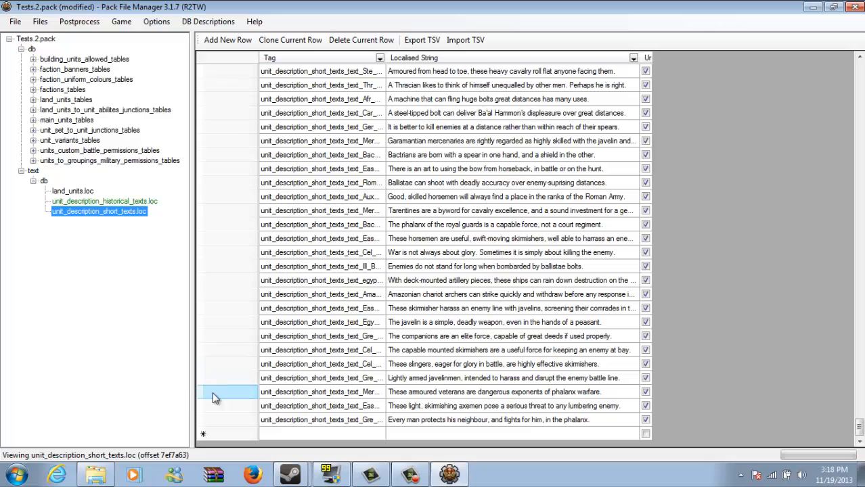
left_click(236, 421)
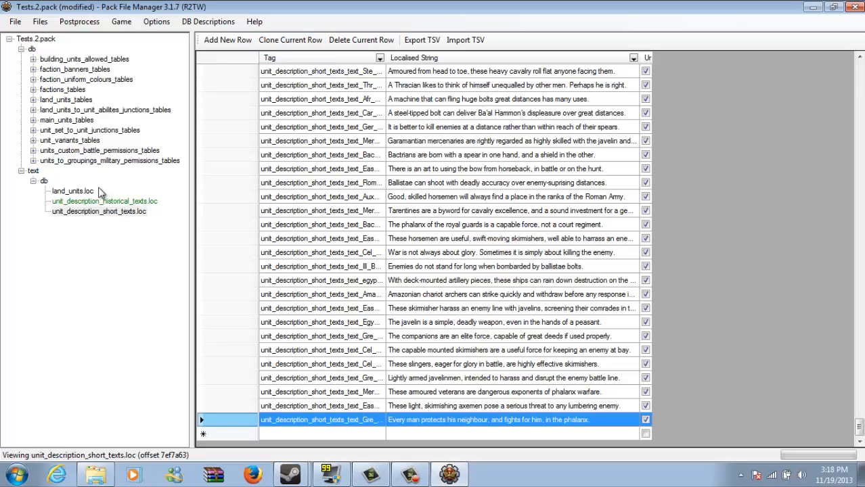
Step: Choose data_rome2.pack from the Rome II data folder as the source for adding a db table to Tests.2.pack
left_click(37, 39)
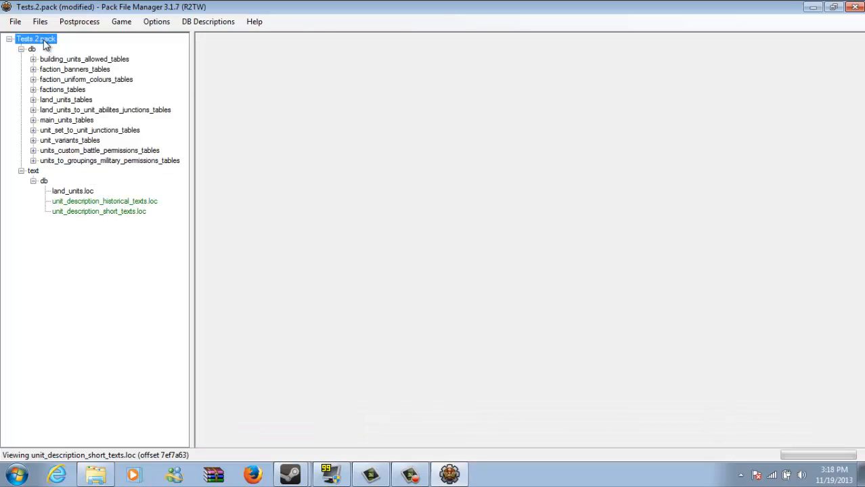
right_click(44, 43)
mouse_move(86, 50)
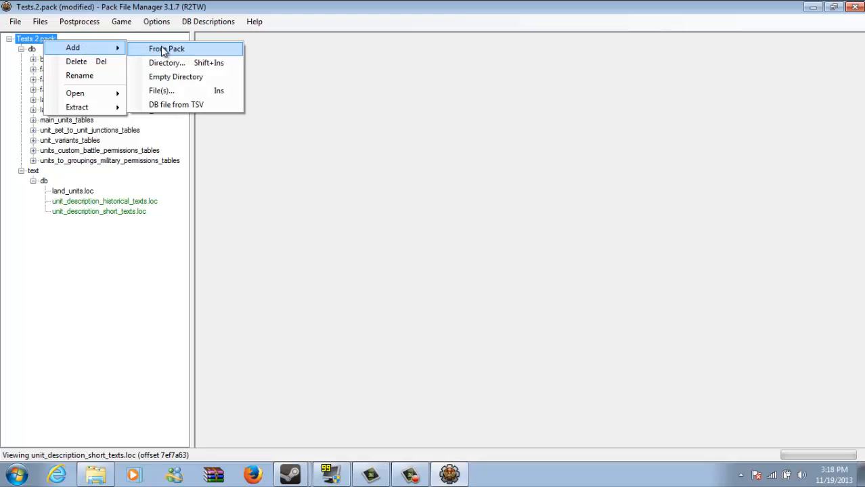
left_click(173, 50)
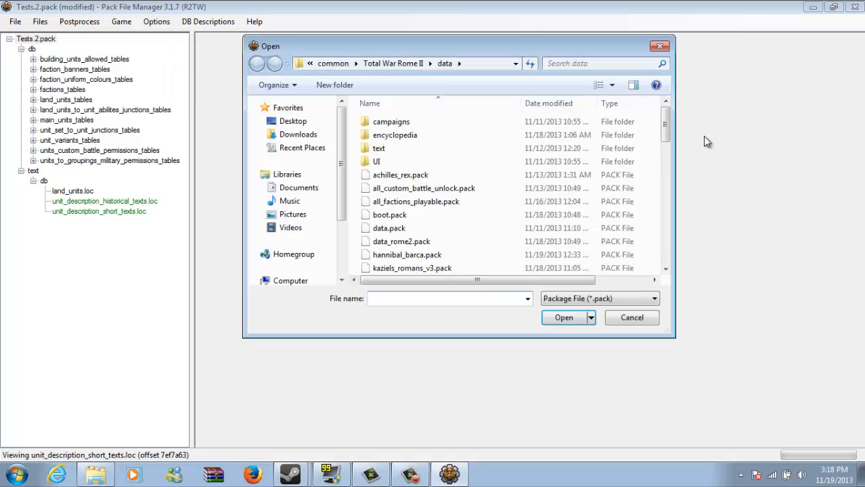
scroll(668, 133, "down", 1)
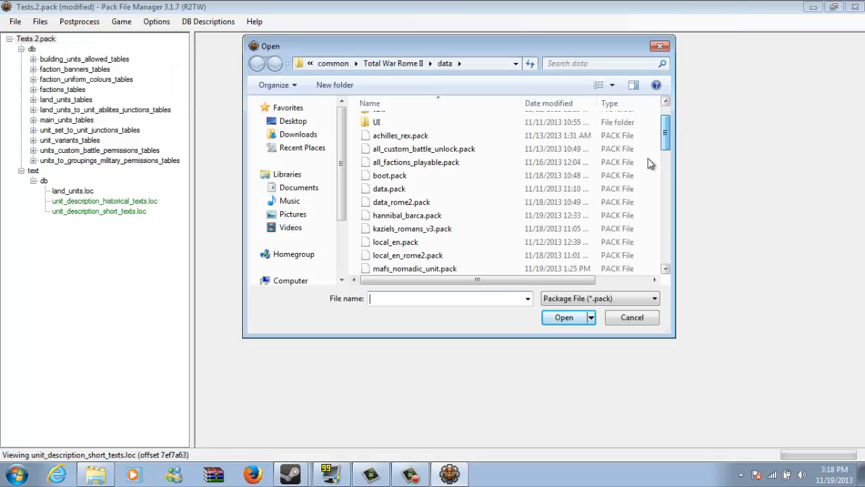
double_click(427, 204)
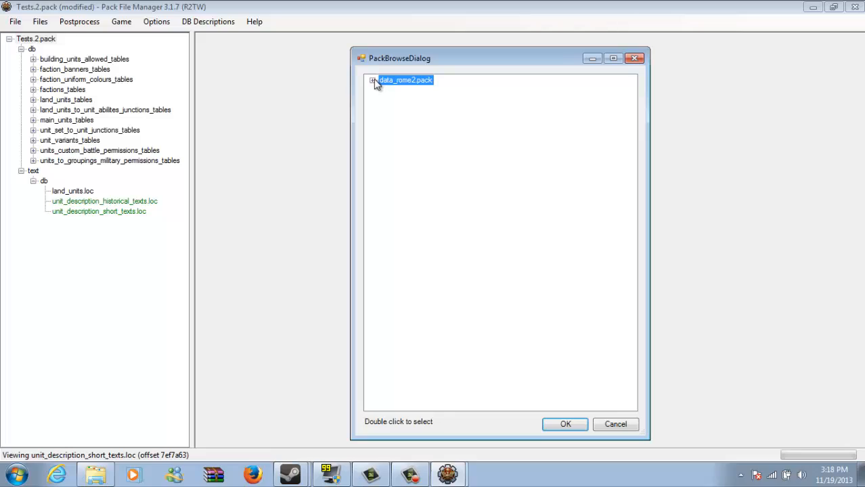
Step: Add the unit_description_short_texts table from the source pack's db/unit_description_short_texts_tables folder to Tests.2.pack
left_click(374, 81)
left_click(383, 163)
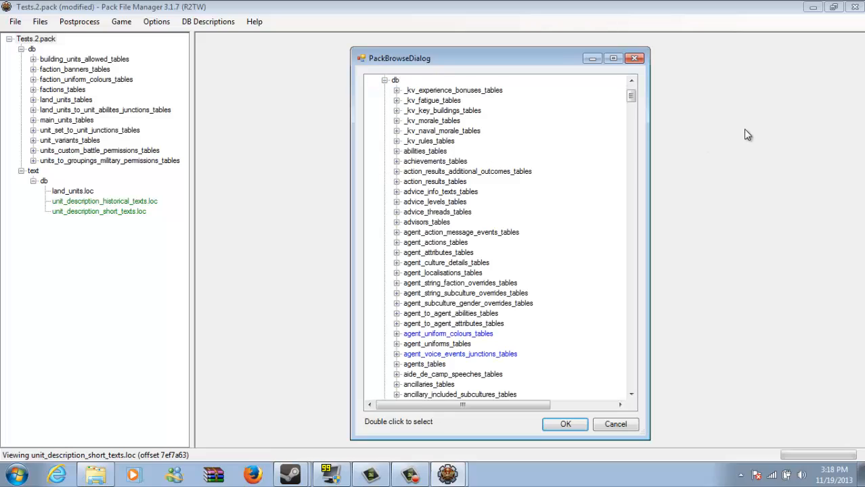
left_click_drag(631, 95, 634, 272)
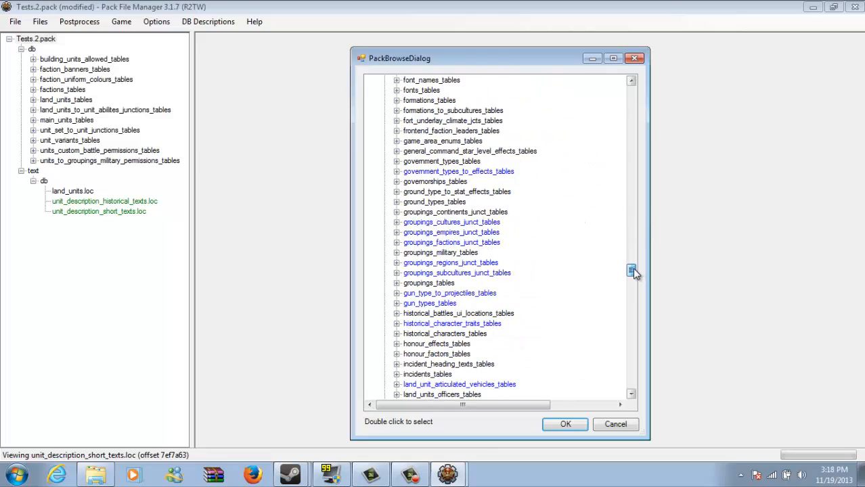
left_click_drag(634, 272, 633, 362)
left_click(397, 284)
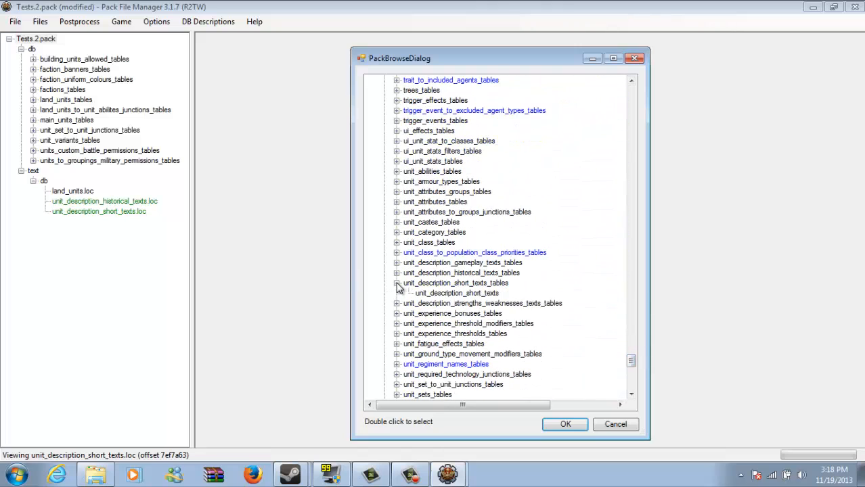
left_click(471, 295)
left_click(564, 423)
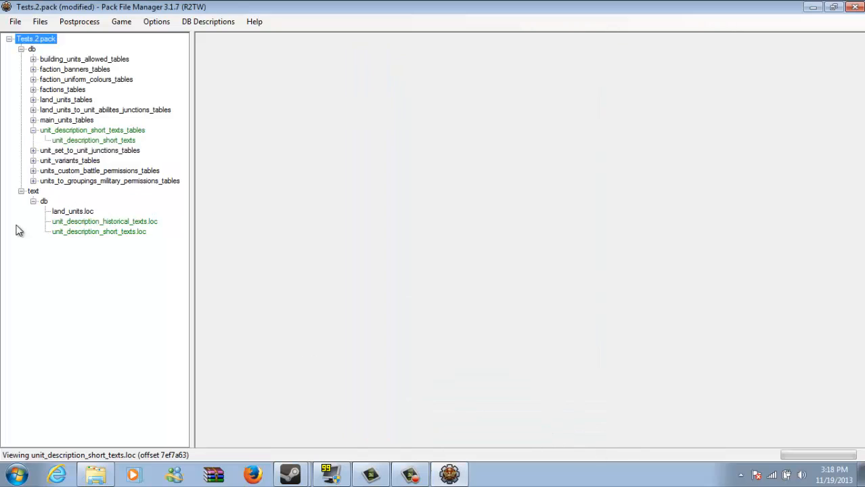
Step: Choose data_rome2.pack again as the source for adding a second description table to Tests.2.pack
right_click(51, 41)
mouse_move(60, 48)
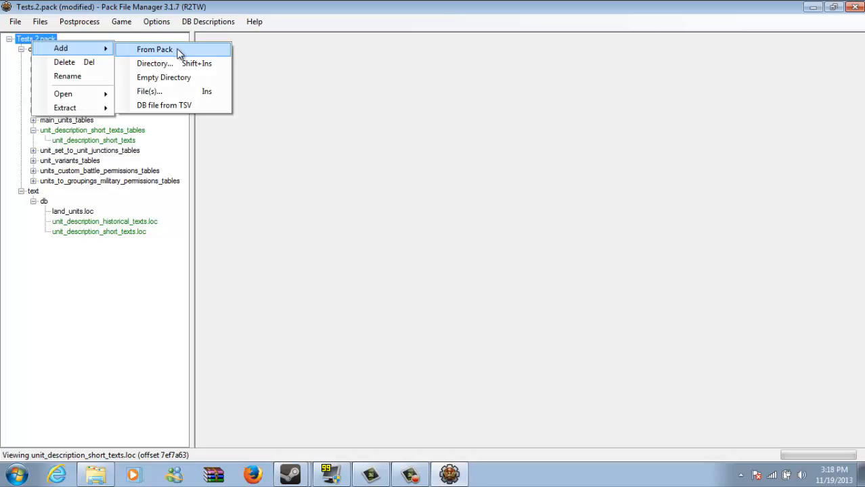
left_click(184, 48)
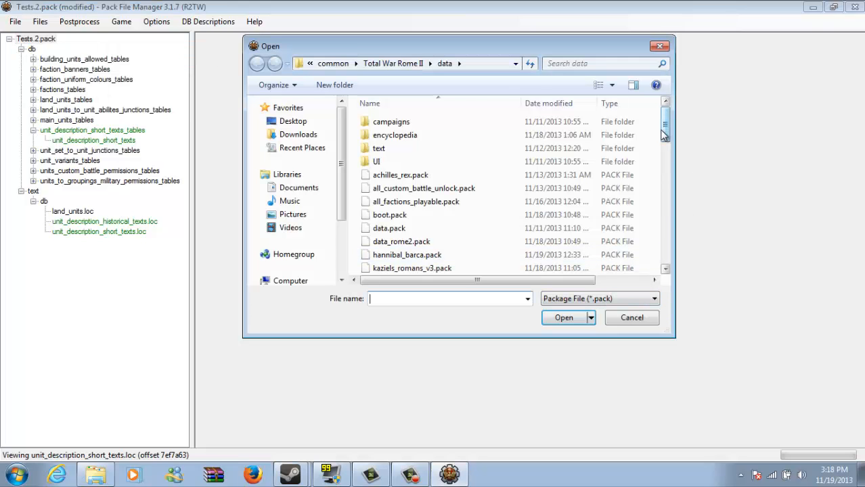
left_click(407, 243)
key("Return")
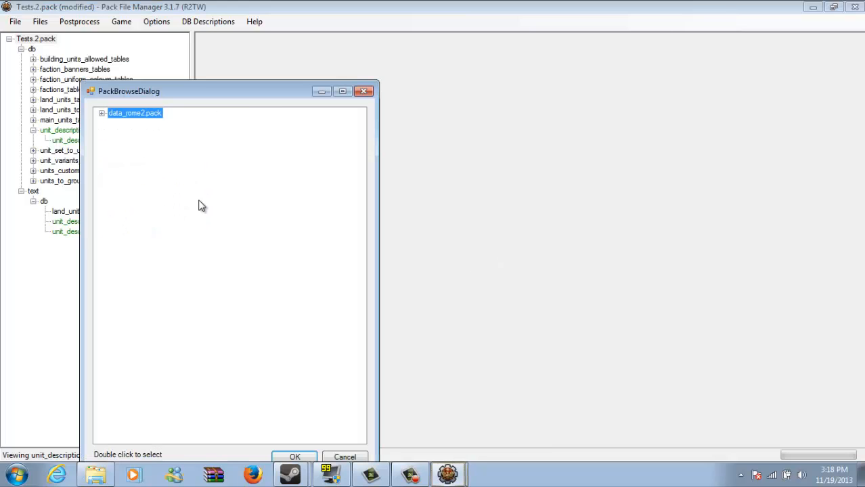
Step: Add the unit_description_historical_texts table from the source pack's db/unit_description_historical_texts_tables folder to Tests.2.pack
left_click_drag(237, 94, 465, 80)
left_click(384, 98)
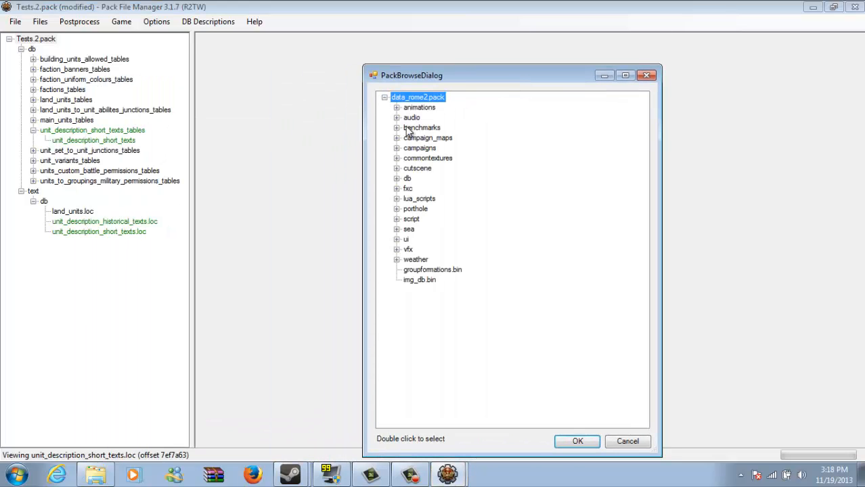
left_click(397, 179)
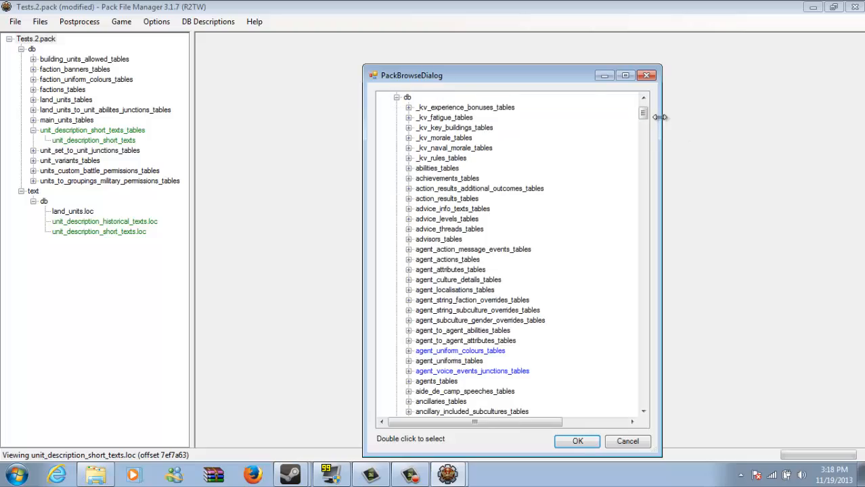
left_click_drag(642, 115, 662, 377)
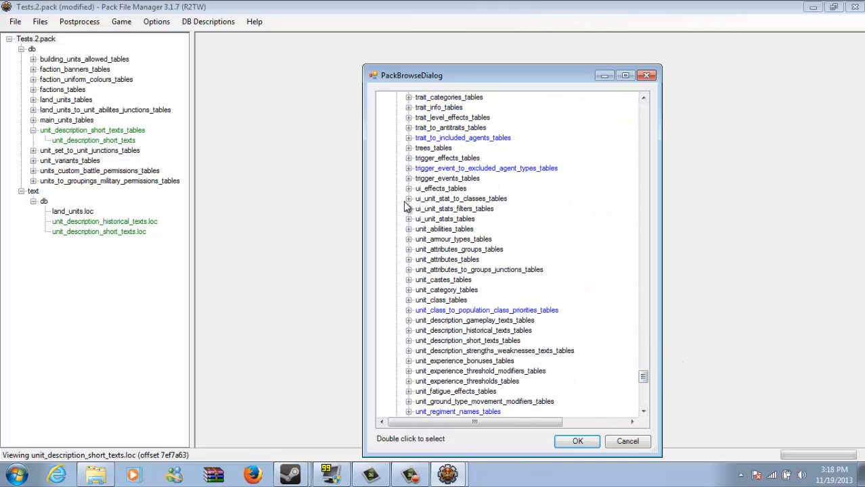
scroll(417, 253, "down", 3)
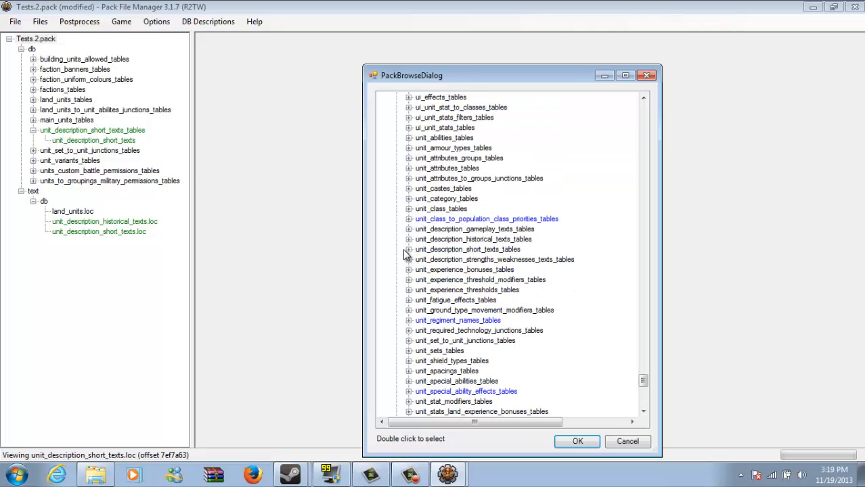
left_click(408, 239)
left_click(433, 249)
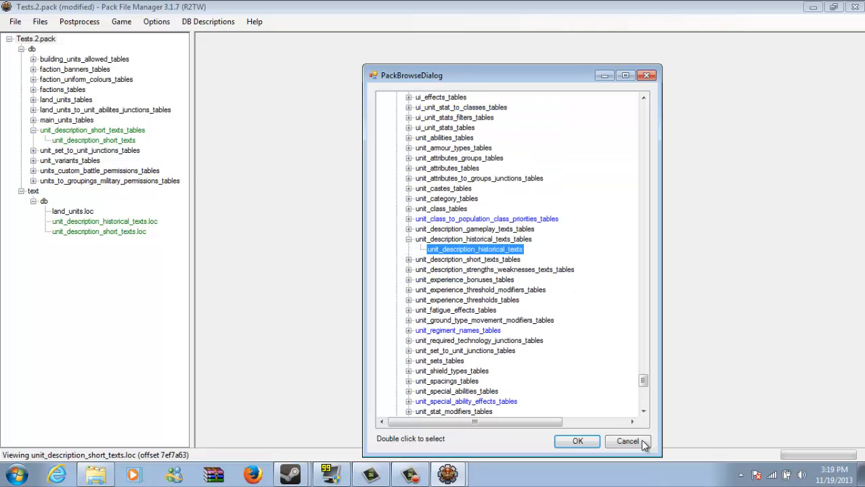
left_click(585, 442)
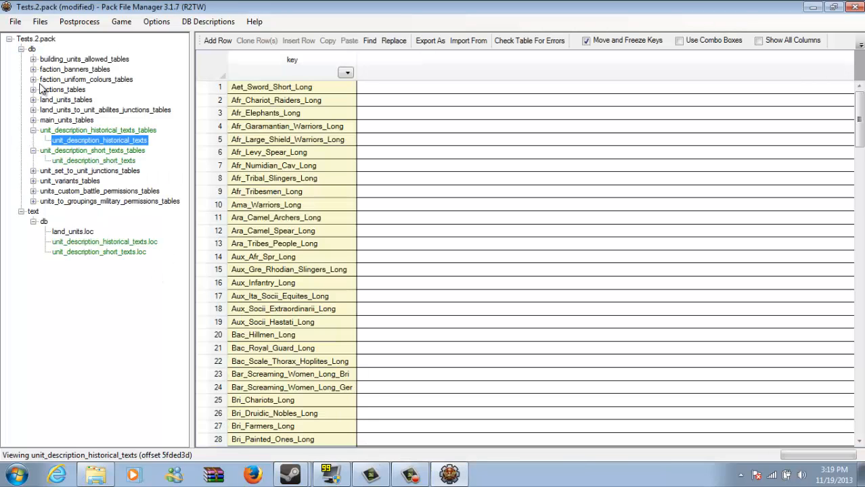
Step: Save Tests.2.pack and open its unit_description_short_texts table
left_click(15, 22)
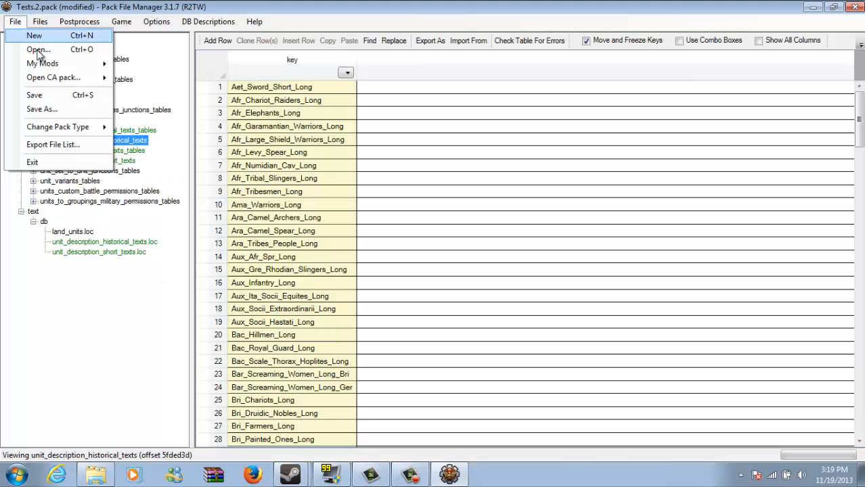
left_click(61, 95)
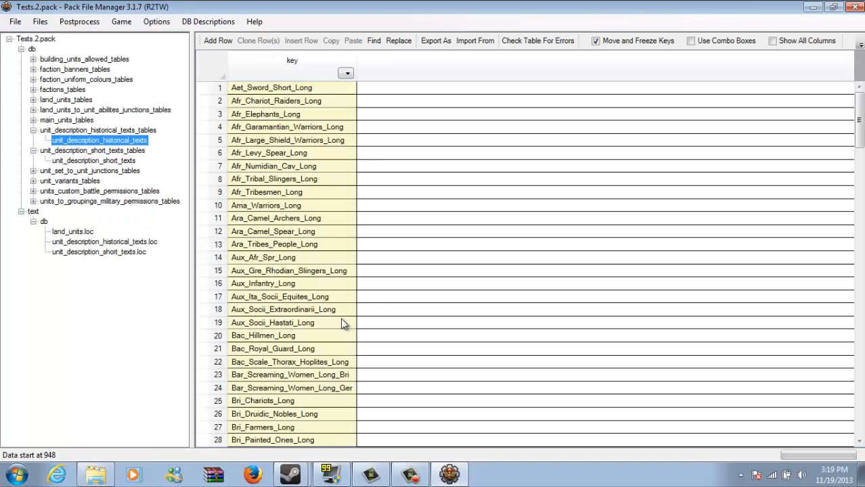
left_click(101, 161)
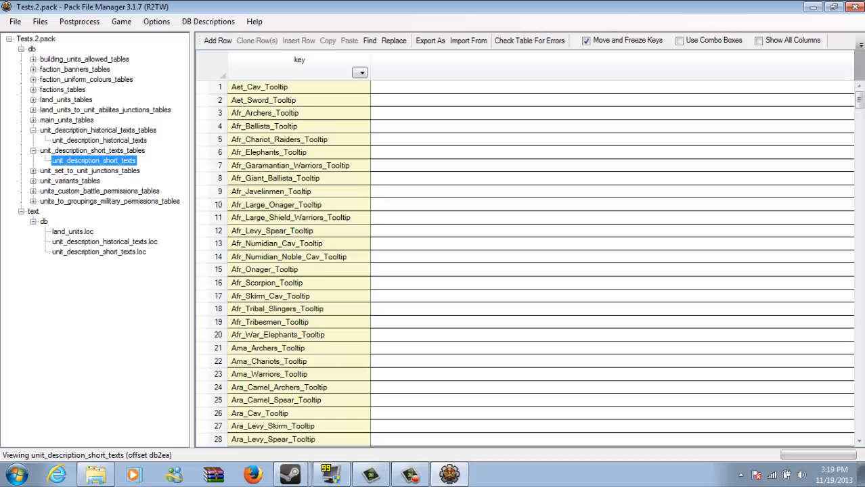
left_click_drag(858, 100, 854, 440)
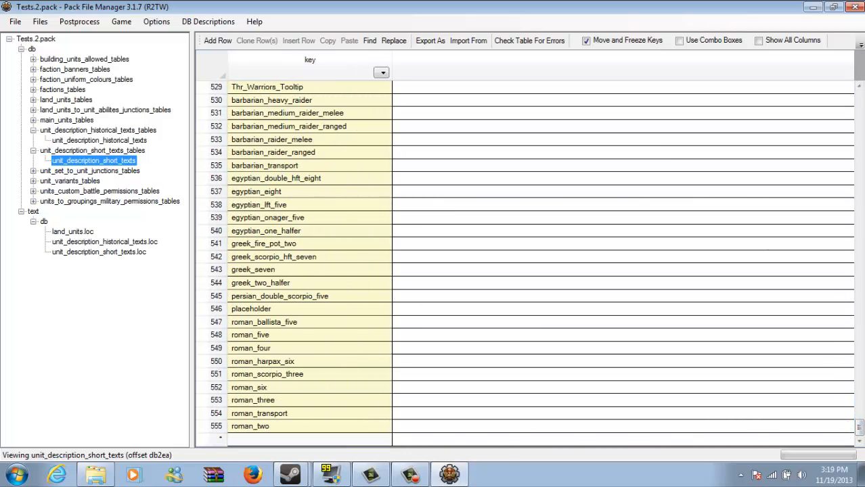
scroll(859, 88, "up", 2)
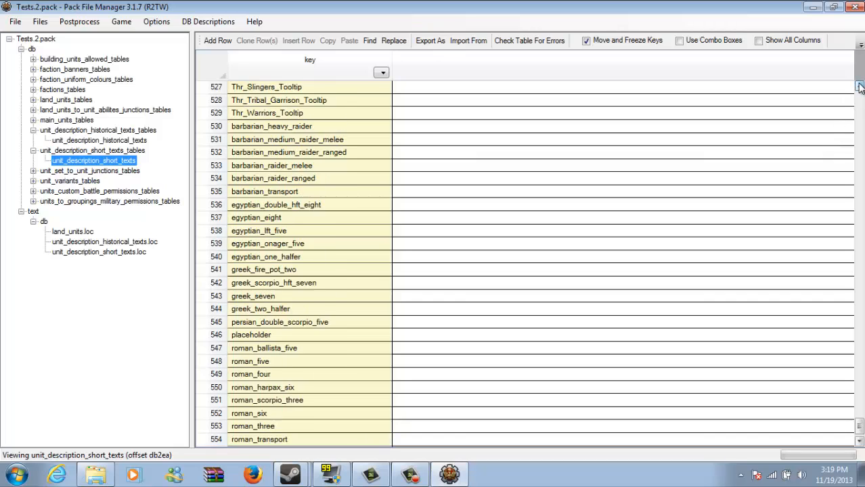
scroll(860, 88, "up", 5)
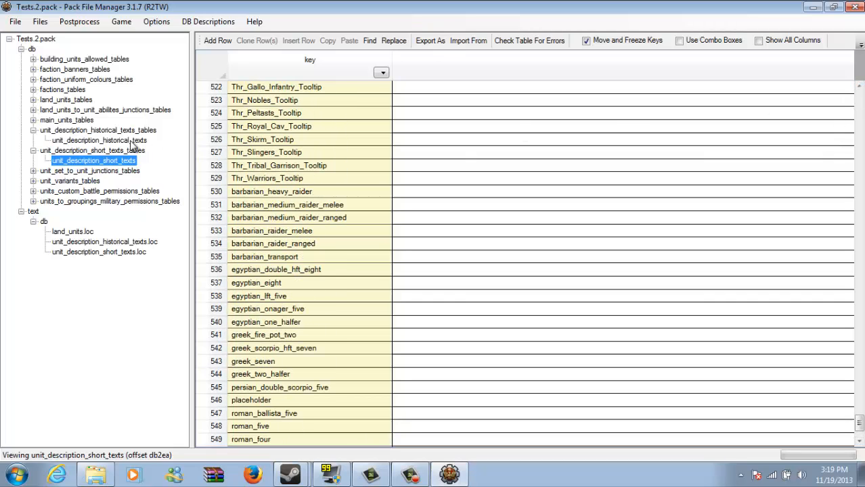
Step: Filter the land_units table to the Rom_Hastati_E entry and copy its key
left_click(33, 99)
left_click(64, 110)
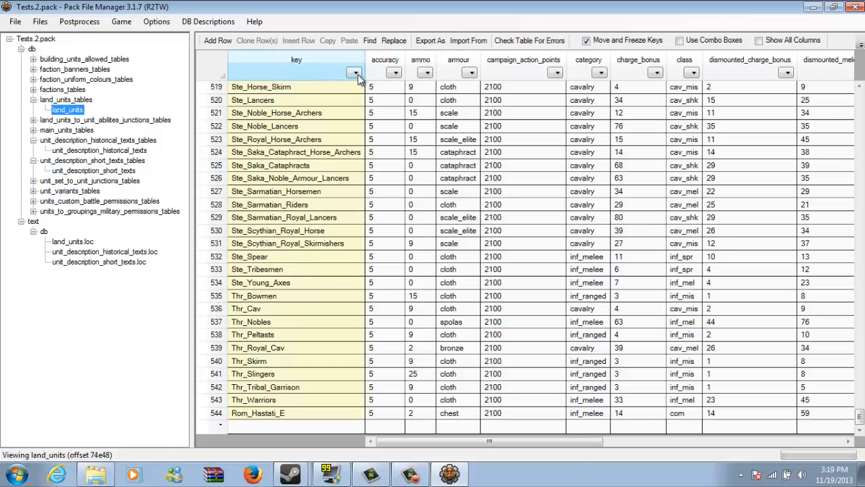
left_click(356, 73)
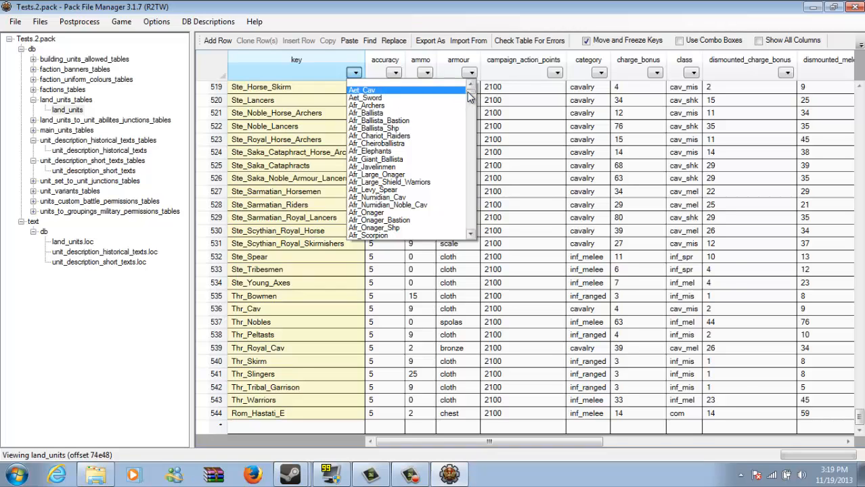
left_click_drag(470, 97, 491, 218)
left_click(432, 201)
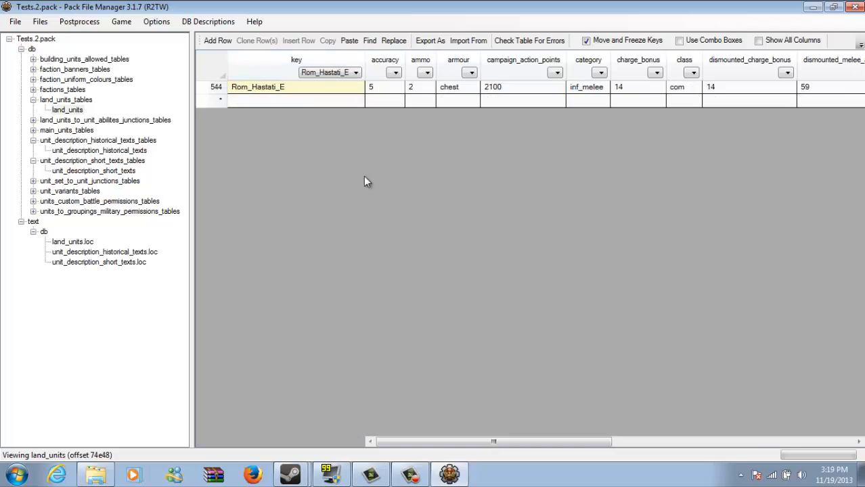
left_click(293, 93)
right_click(283, 88)
left_click(310, 110)
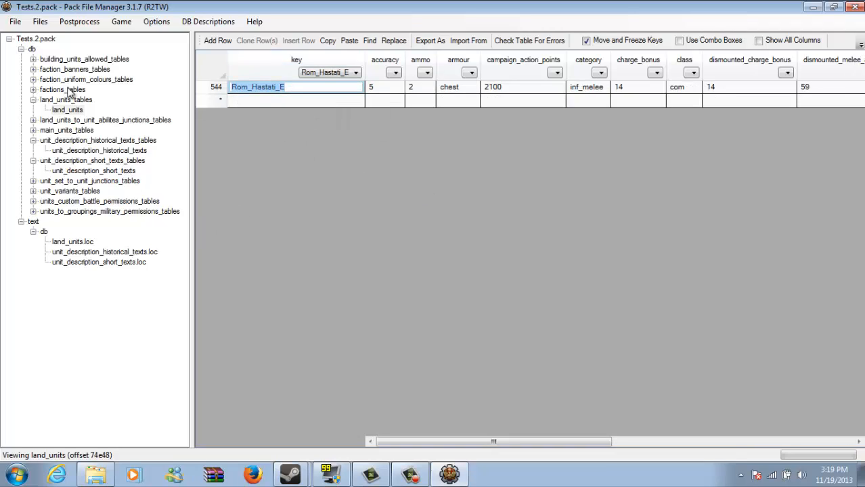
left_click(109, 88)
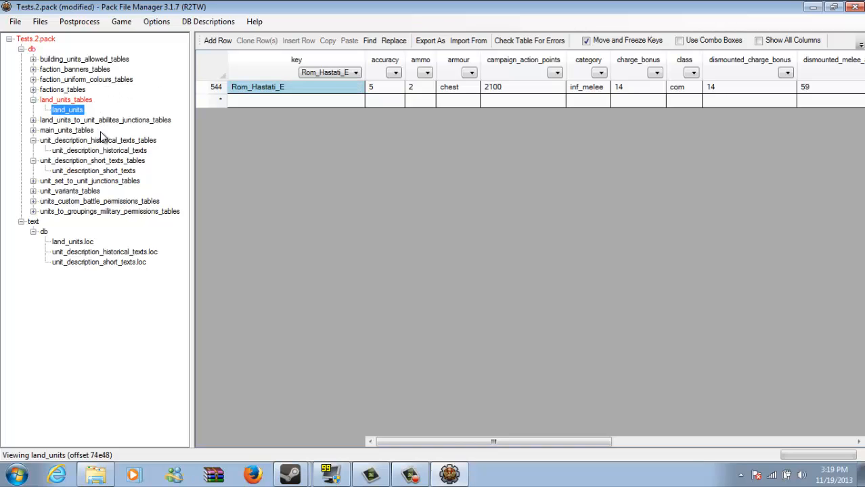
Step: Clone the first row, Aet_Cav_Tooltip, in the unit_description_short_texts table
left_click(96, 172)
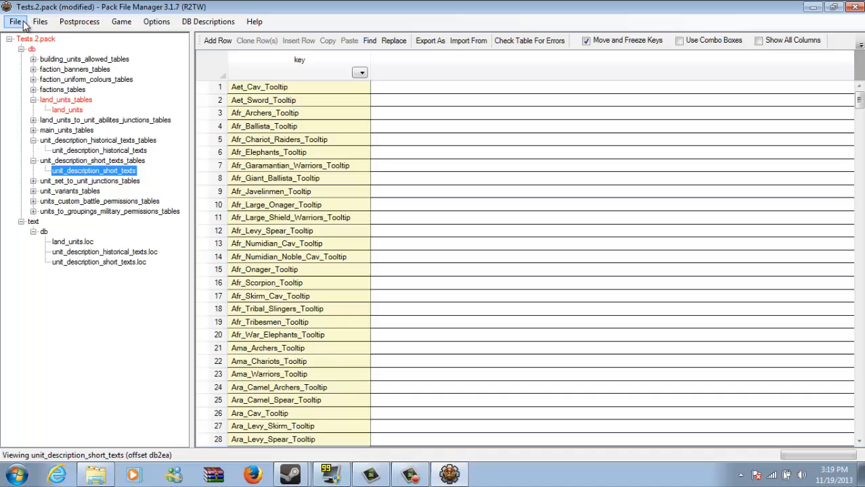
left_click(219, 90)
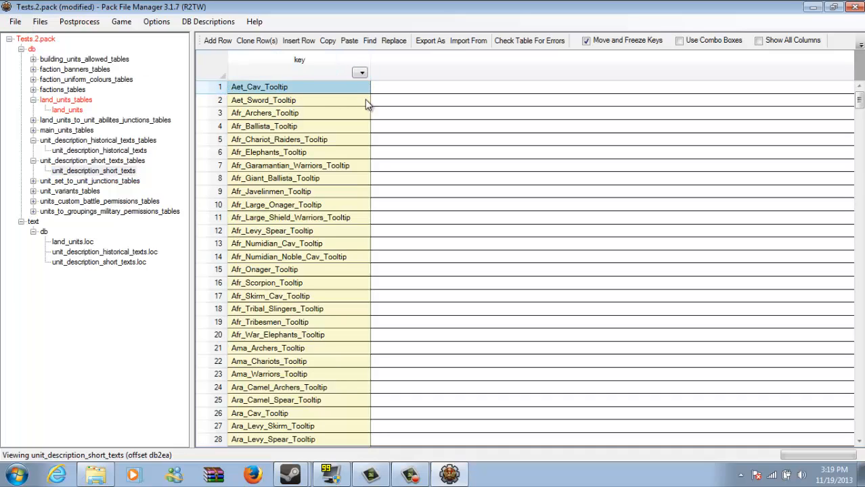
left_click(257, 42)
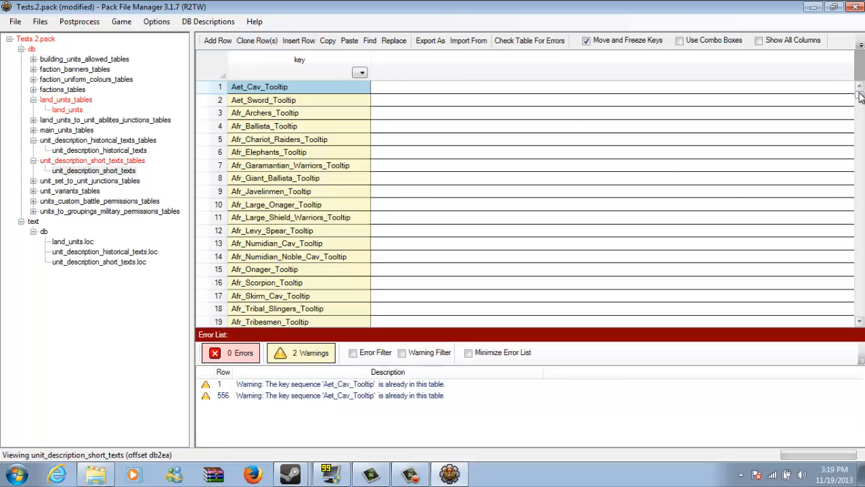
Step: Rename the cloned row's key at the end of the short texts table to Rom_Hastati_E_Tooltip
left_click_drag(859, 95, 859, 314)
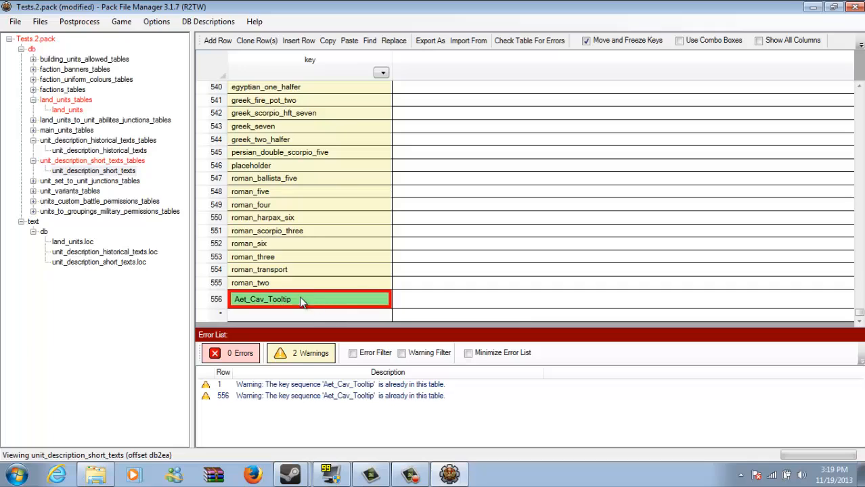
double_click(269, 301)
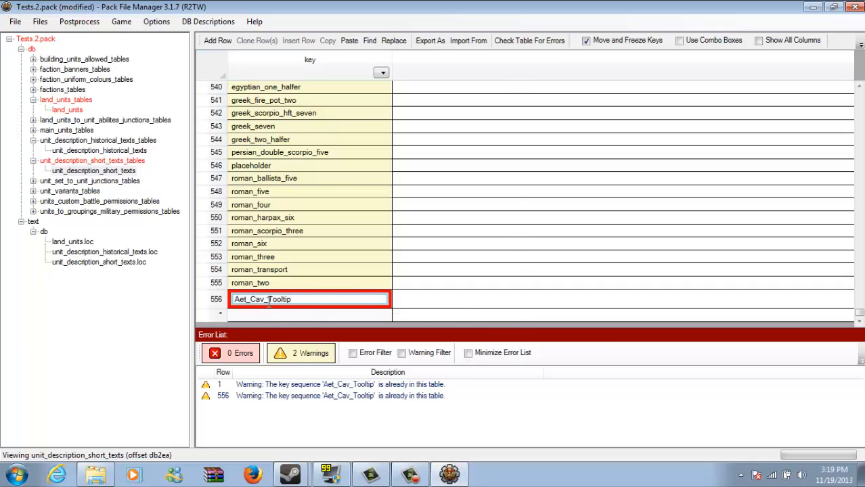
left_click_drag(269, 301, 234, 302)
right_click(251, 303)
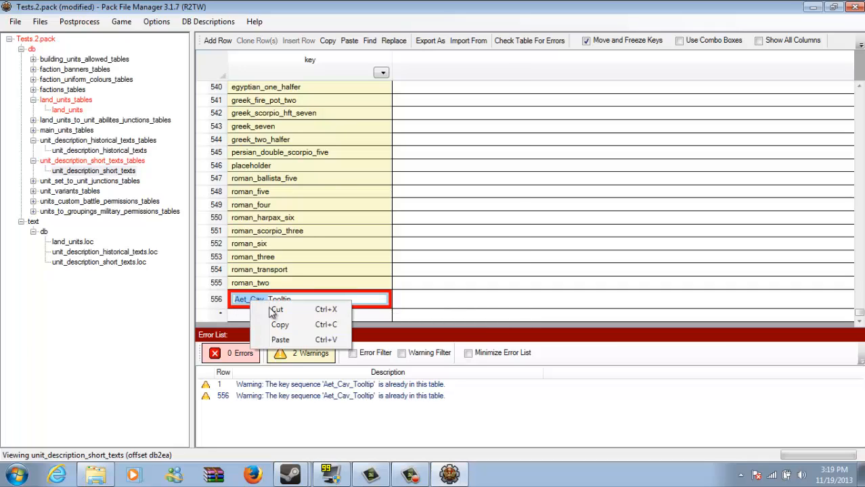
left_click(307, 345)
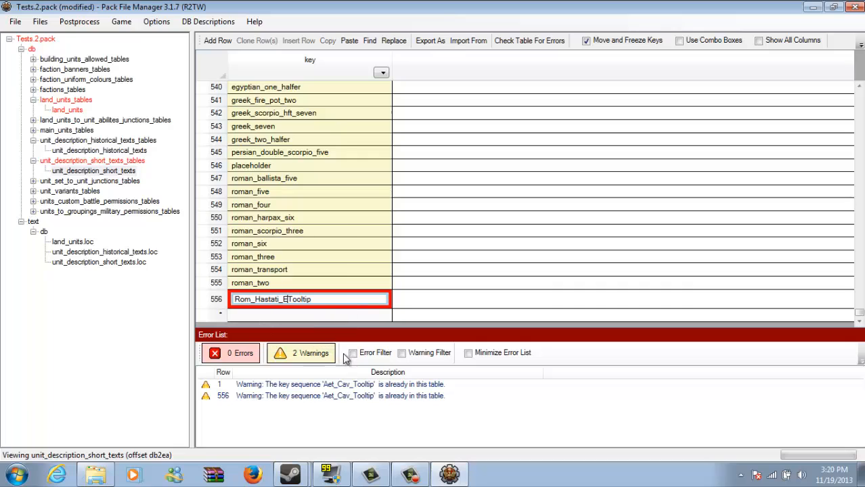
left_click(341, 299)
key("Return")
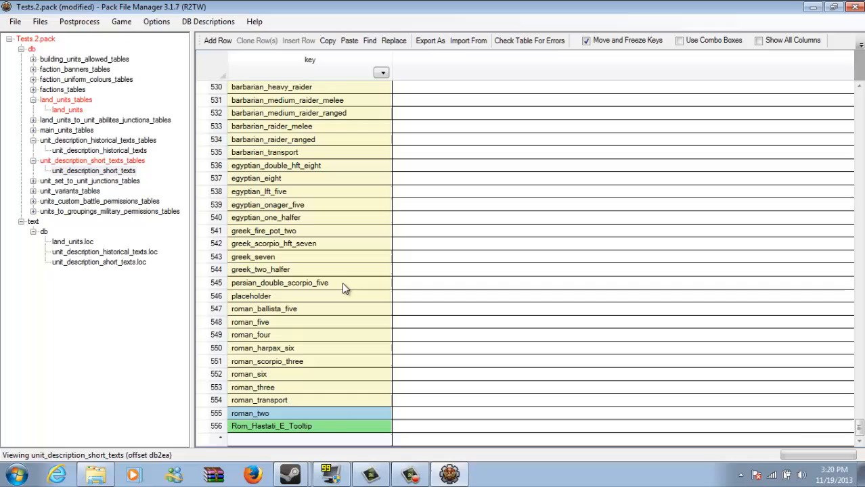
Step: Copy the full Rom_Hastati_E_Tooltip key from the new row of the short texts table
left_click(333, 427)
left_click(334, 428)
key("ctrl+c")
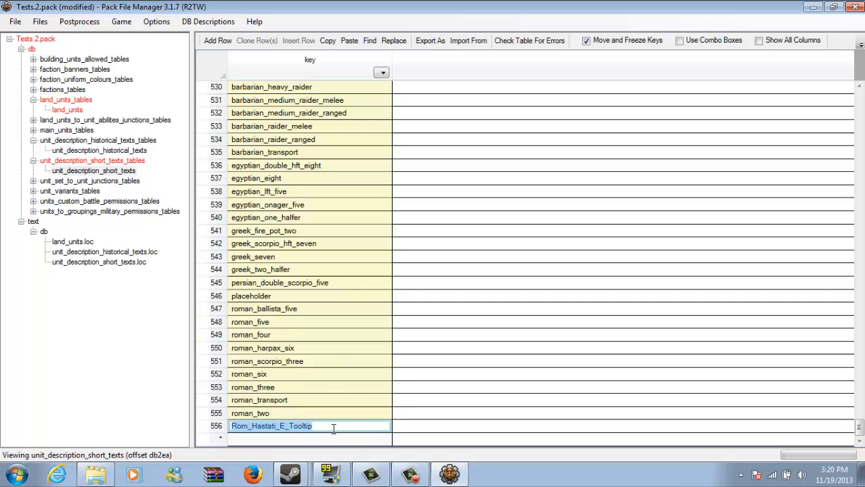
right_click(283, 431)
left_click(306, 400)
left_click(336, 413)
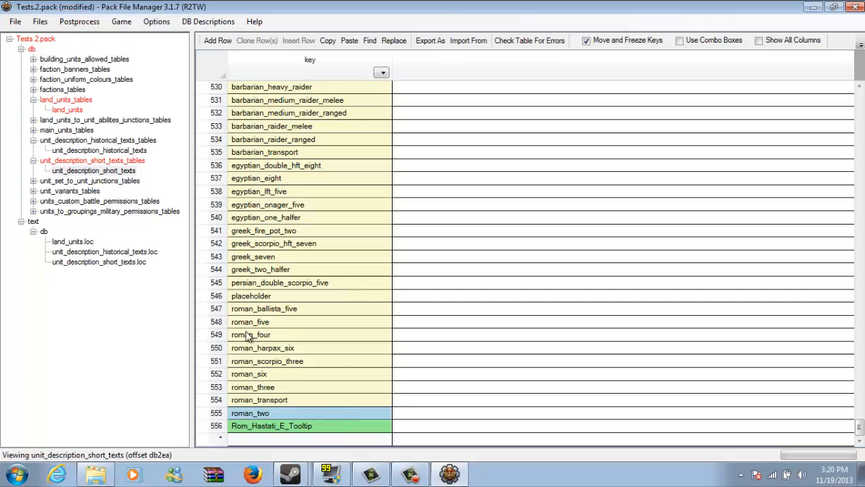
Step: Open the unit_description_historical_texts table and save Tests.2.pack
left_click(80, 151)
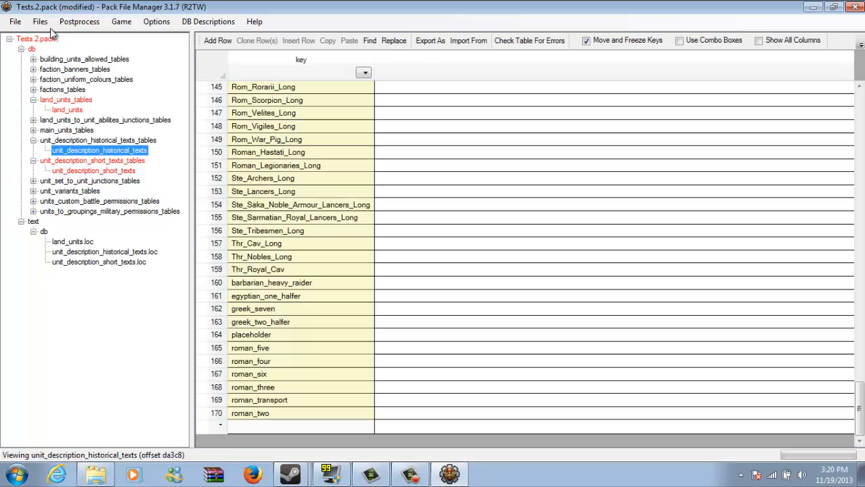
left_click(15, 21)
left_click(50, 94)
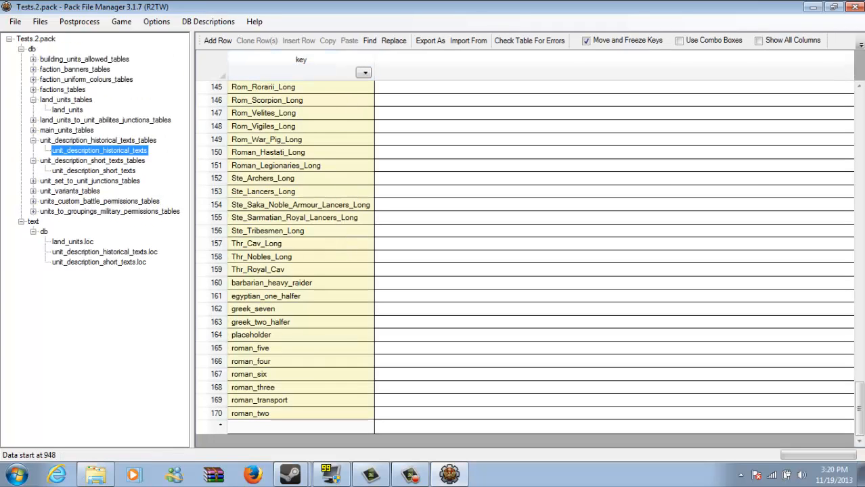
left_click_drag(860, 417, 860, 357)
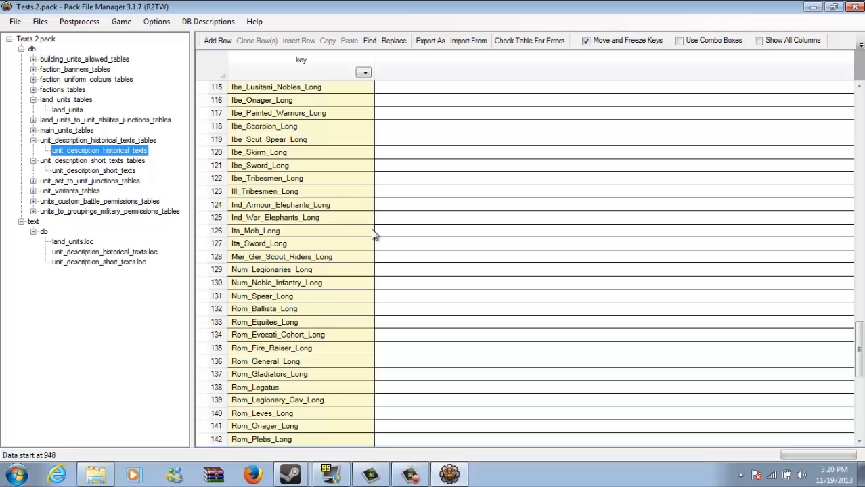
Step: Open unit_description_short_texts.loc and clone its last row
left_click(33, 140)
left_click(81, 252)
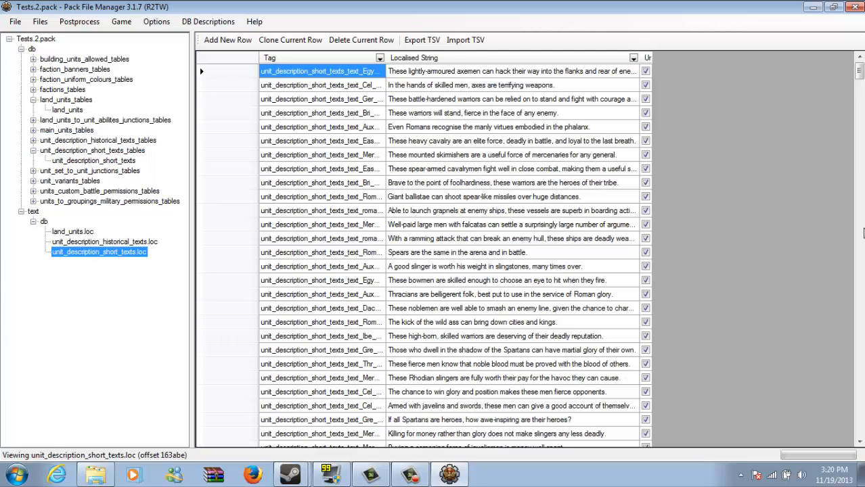
left_click_drag(860, 73, 858, 425)
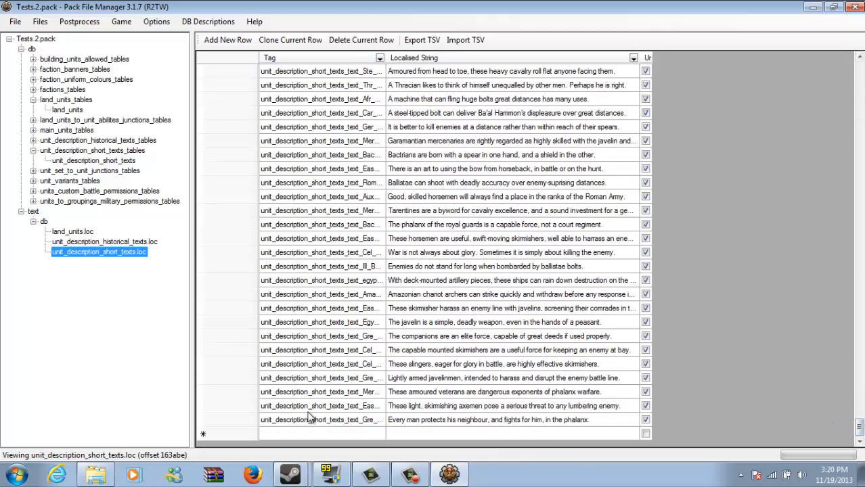
left_click(228, 421)
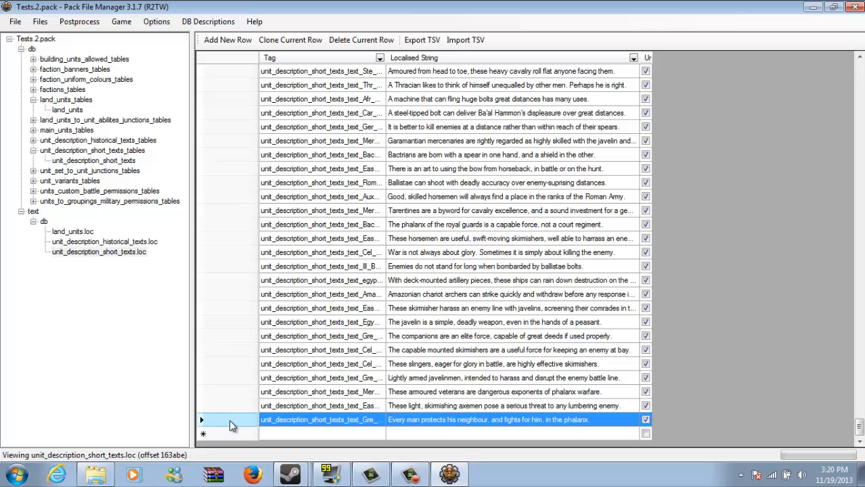
left_click(312, 41)
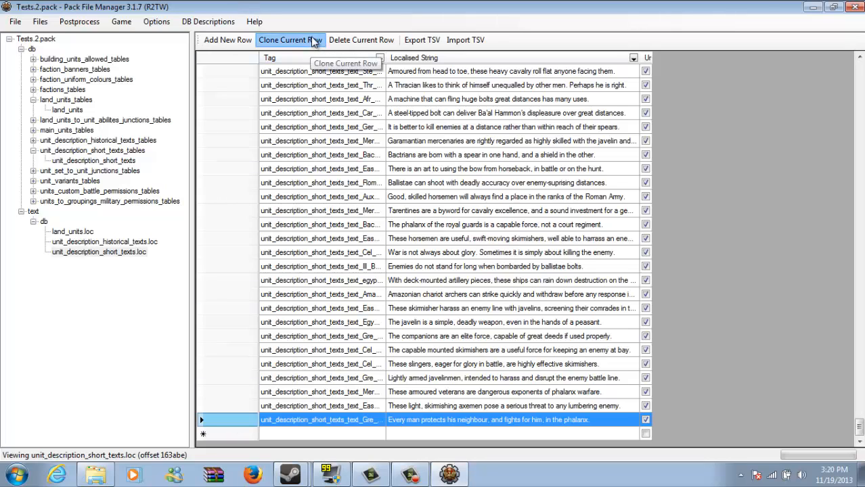
Step: Replace the unit key at the end of the cloned row's tag with the copied Rom_Hastati_E_Tooltip
left_click(363, 421)
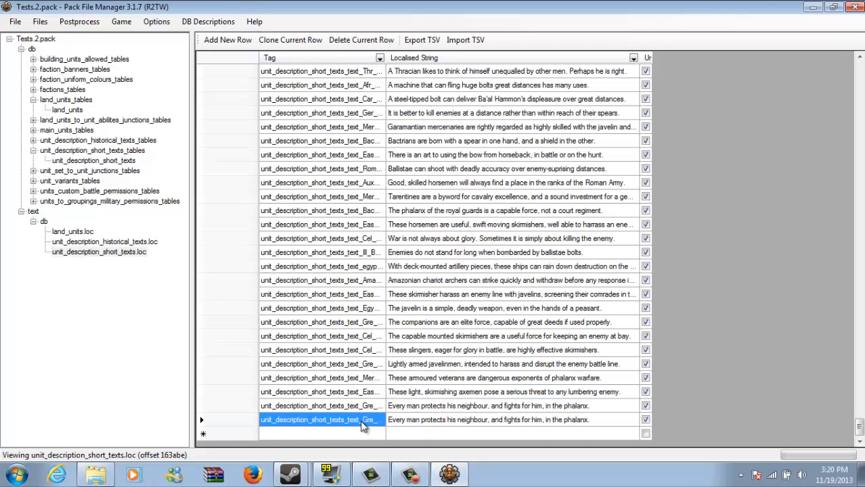
left_click(358, 420)
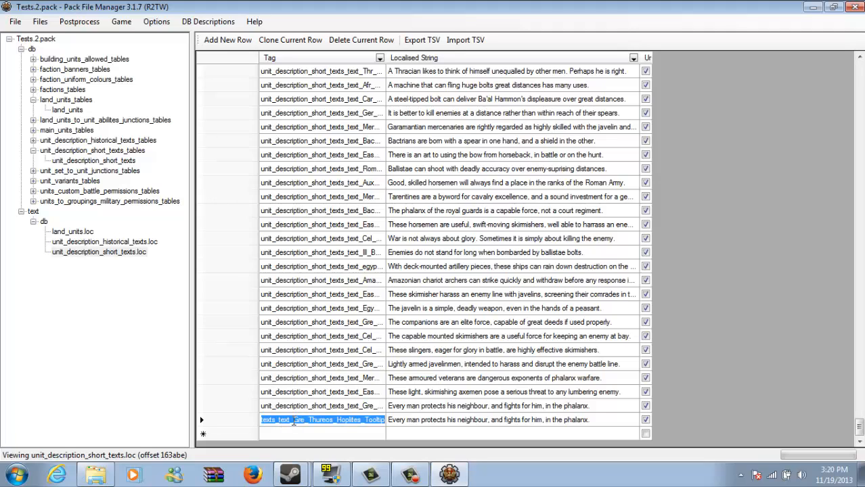
left_click_drag(293, 419, 384, 420)
right_click(303, 420)
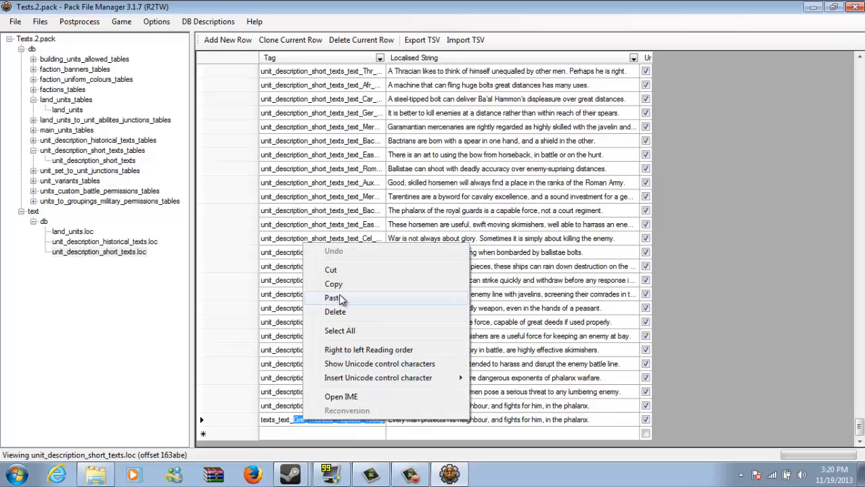
left_click(333, 299)
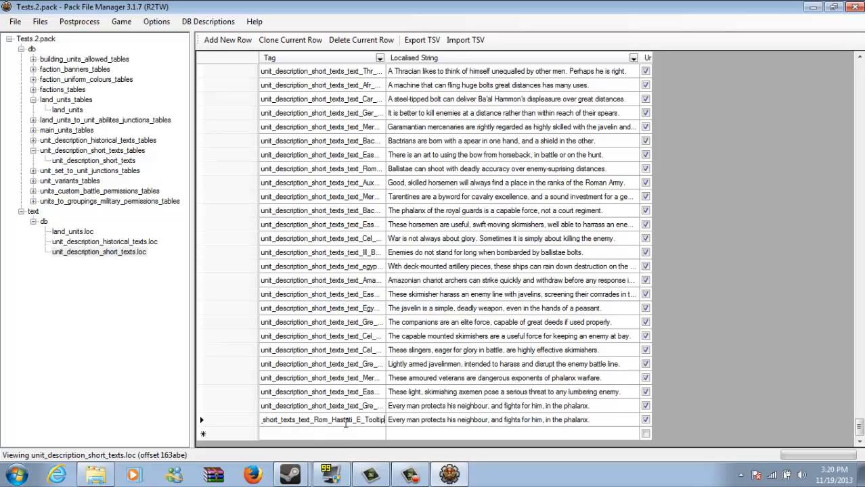
Step: Set the new row's localised string to "I am super and Carthage is weak!"
left_click(446, 423)
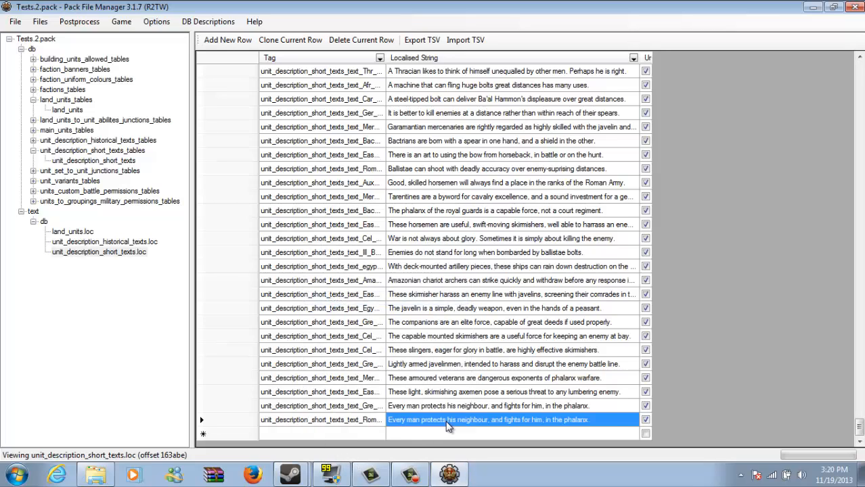
left_click(610, 420)
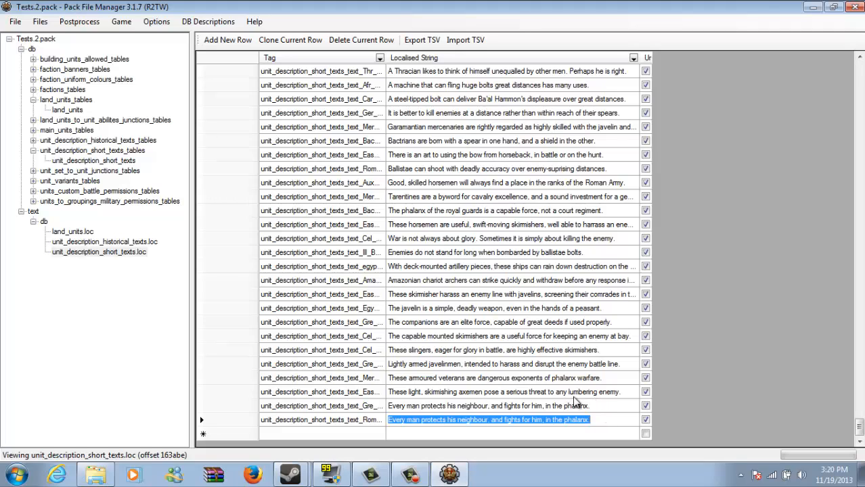
type("I")
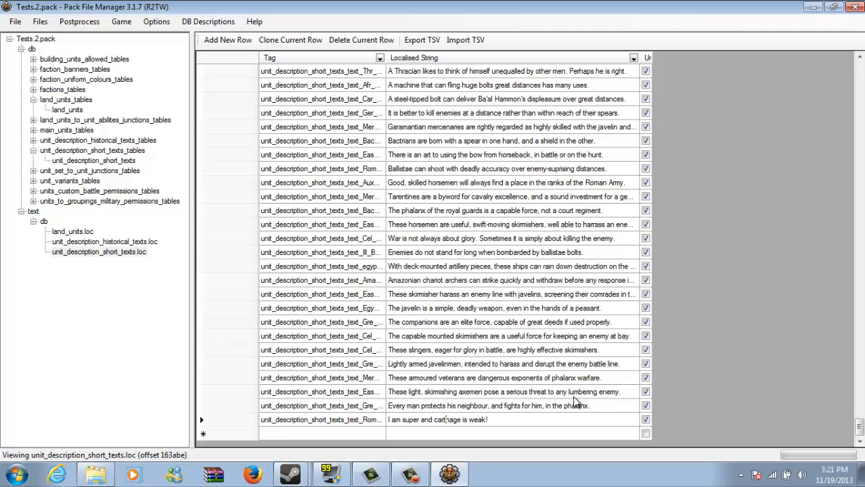
key("BackSpace")
type("C")
left_click(539, 410)
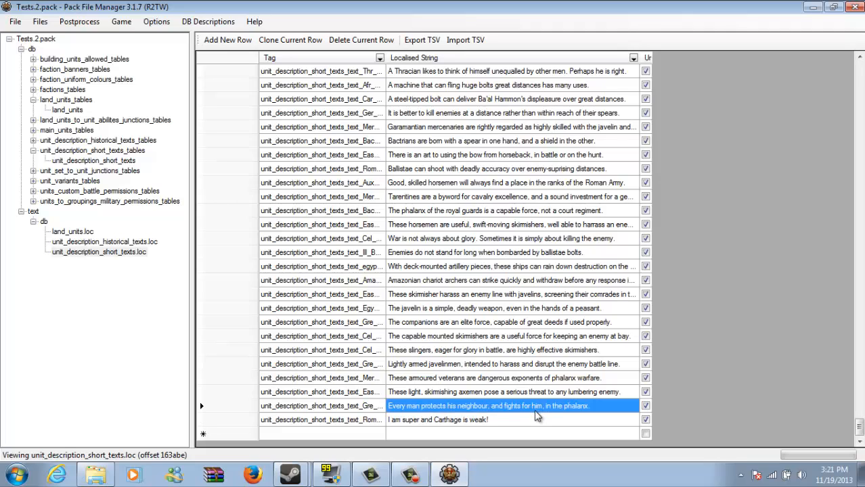
Step: Copy the unit key Rom_Hastati_E_Tooltip from the end of the new row's tag
left_click(514, 422)
left_click(366, 423)
left_click(363, 422)
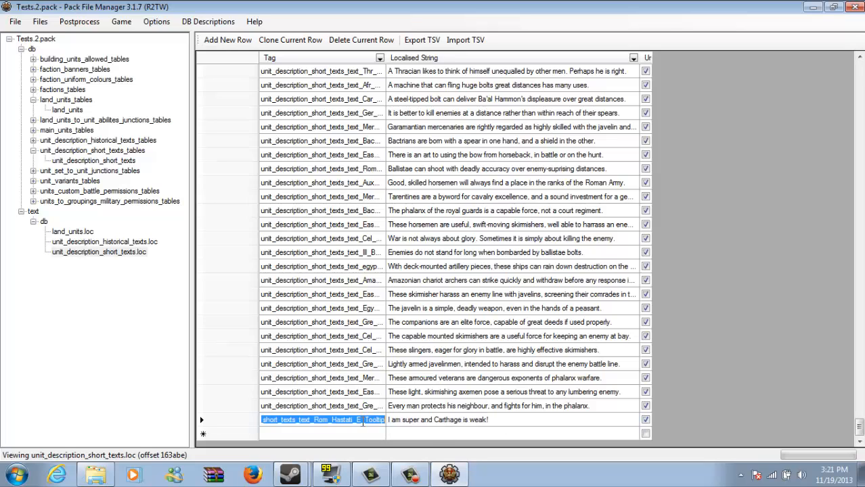
left_click_drag(314, 422, 383, 421)
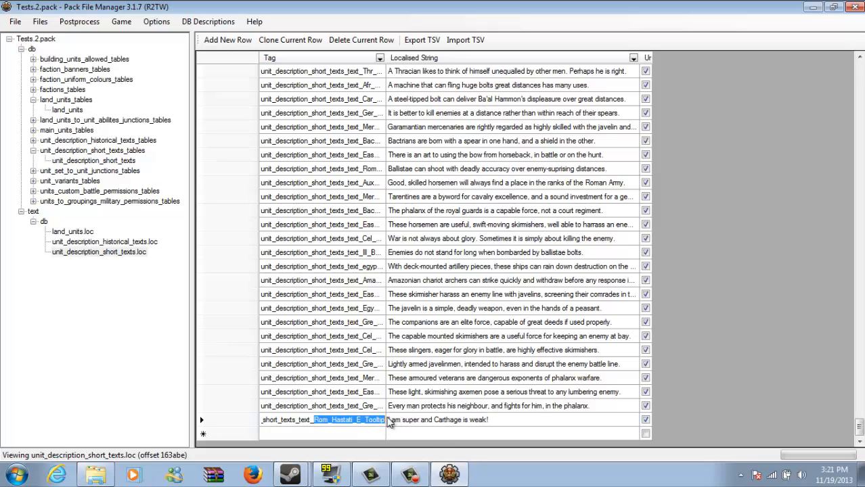
right_click(389, 422)
left_click(402, 282)
Step: Open the land_units table and save Tests.2.pack
left_click(71, 110)
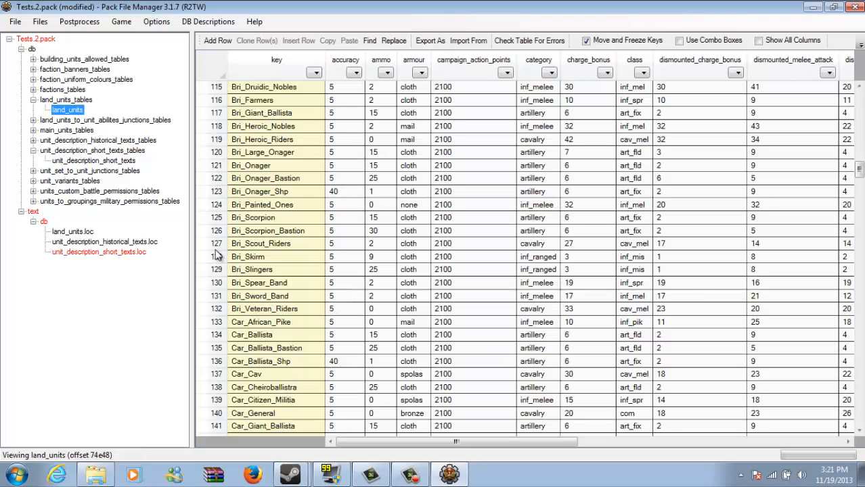
left_click(15, 21)
left_click(34, 95)
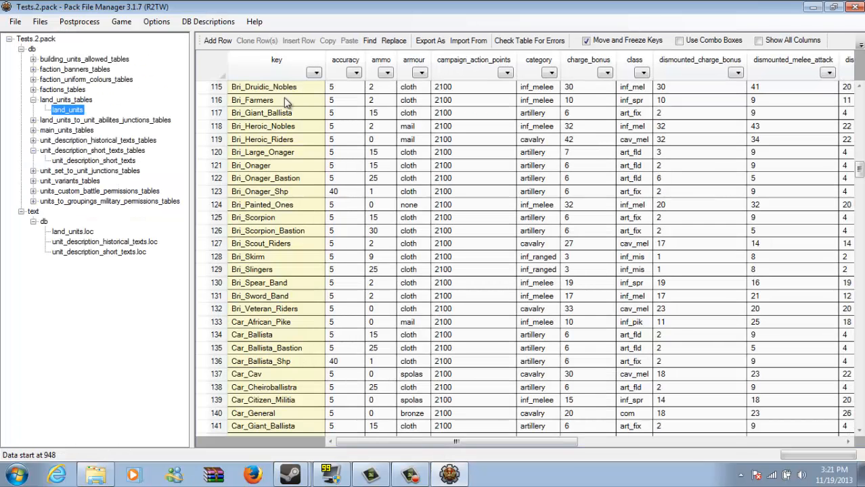
Step: Filter the land_units table by the key Rom_Hastati_E
left_click(314, 73)
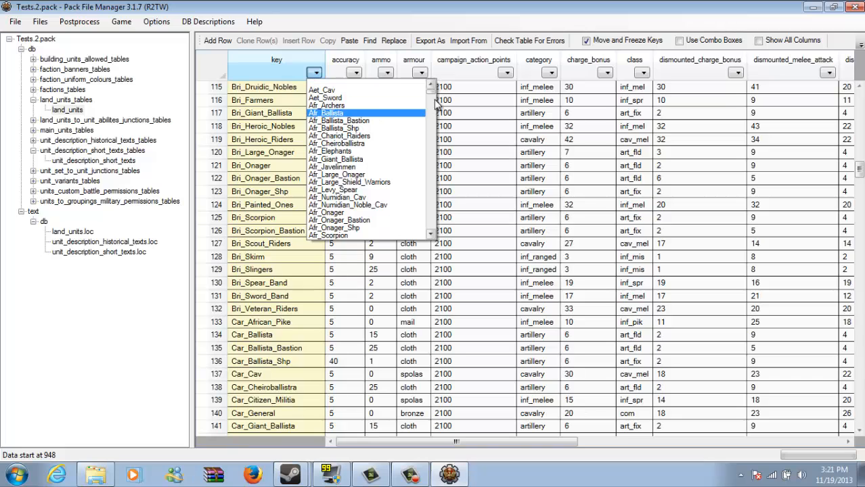
left_click_drag(434, 97, 448, 217)
left_click(331, 197)
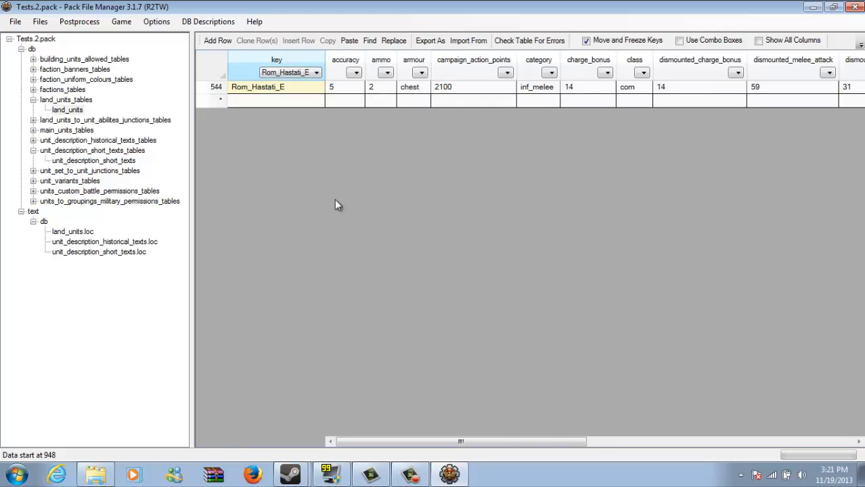
Step: Set the unit's short_description_text to the copied Rom_Hastati_E_Tooltip and save the pack
left_click_drag(442, 446, 623, 446)
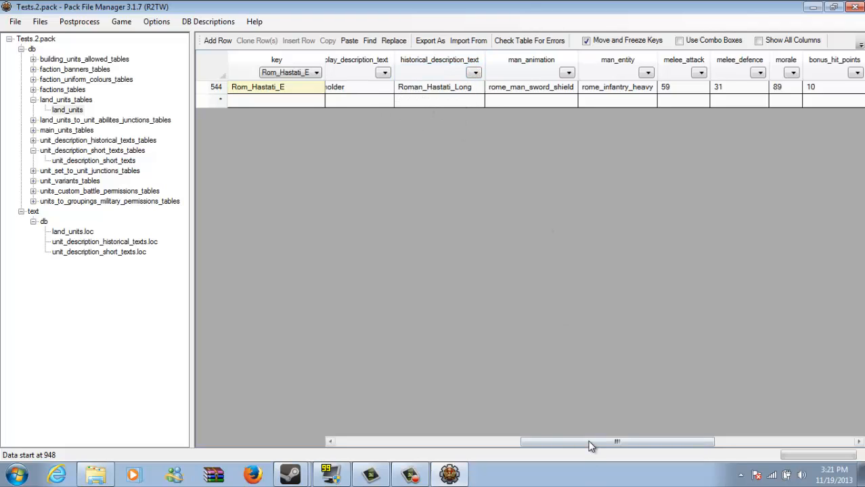
left_click_drag(589, 446, 699, 439)
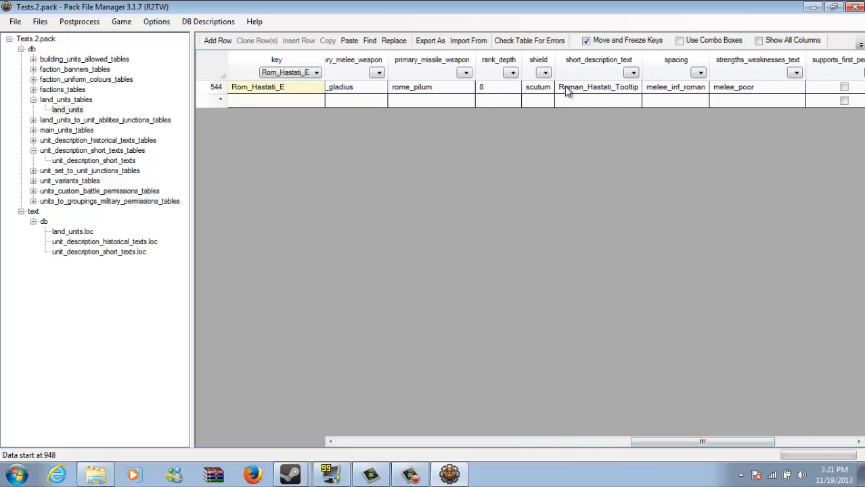
double_click(566, 88)
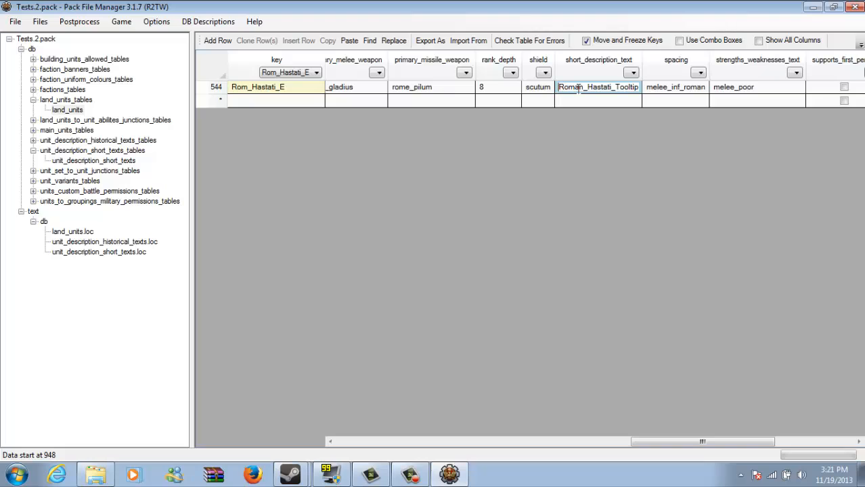
double_click(579, 88)
right_click(617, 88)
left_click(633, 125)
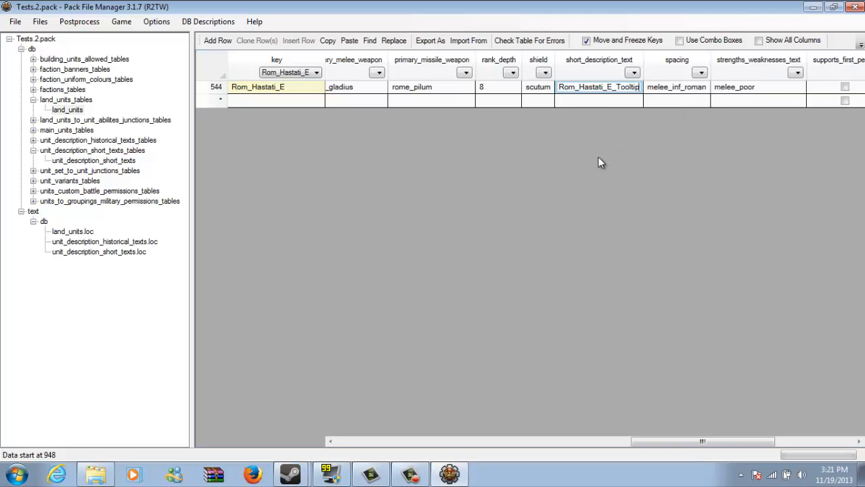
left_click(723, 89)
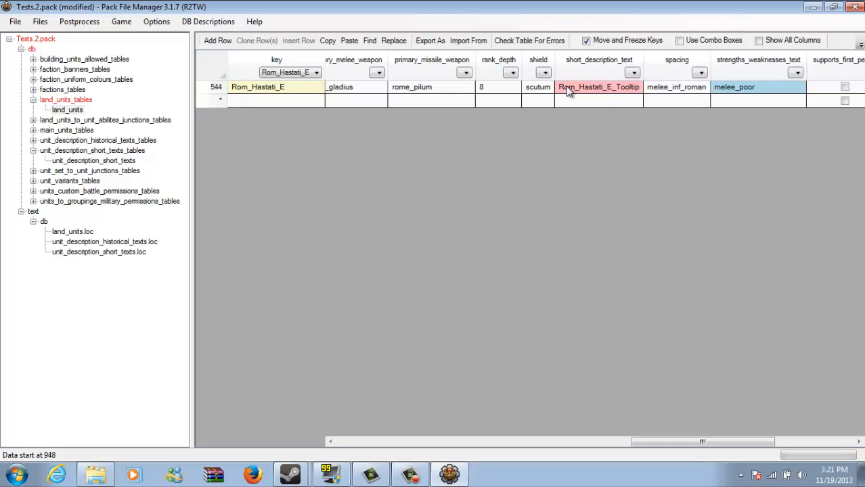
left_click(504, 89)
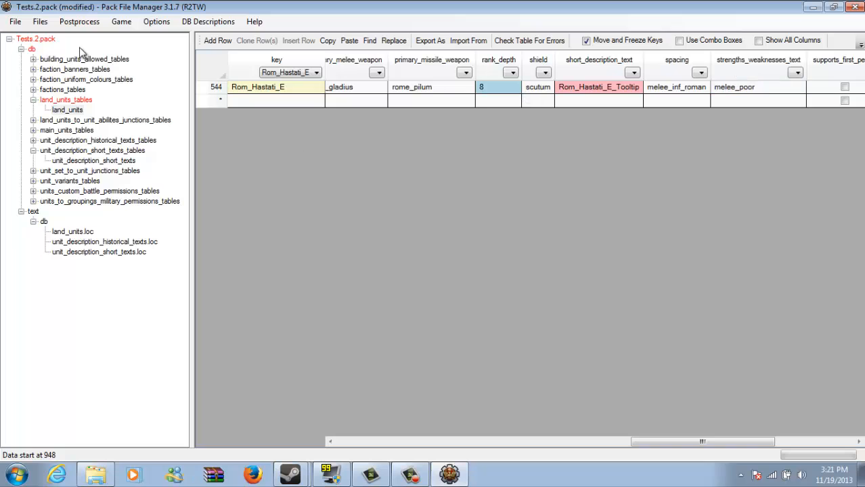
left_click(16, 24)
left_click(39, 92)
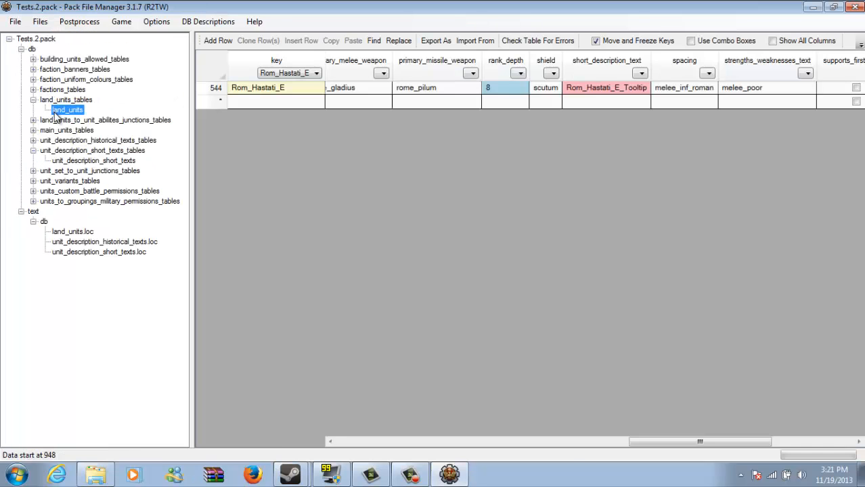
Step: Collapse the land_units_tables and unit_description_short_texts_tables folders and open the unit_description_historical_texts table
double_click(37, 101)
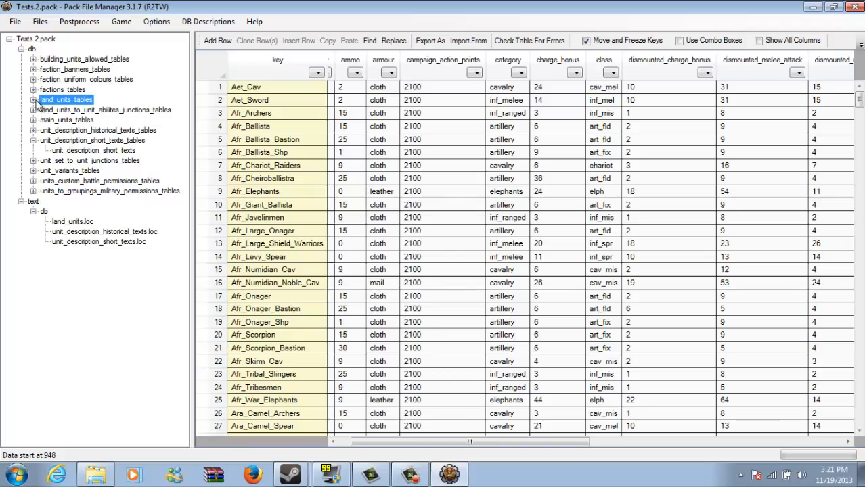
left_click(33, 140)
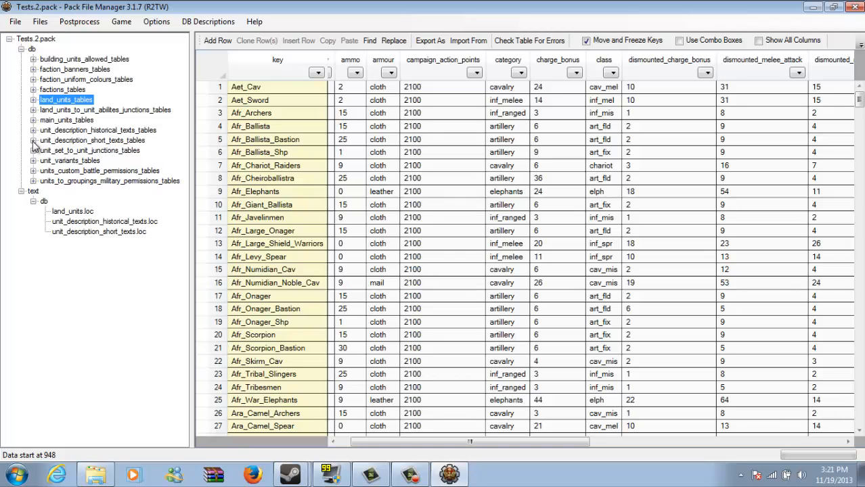
left_click(33, 131)
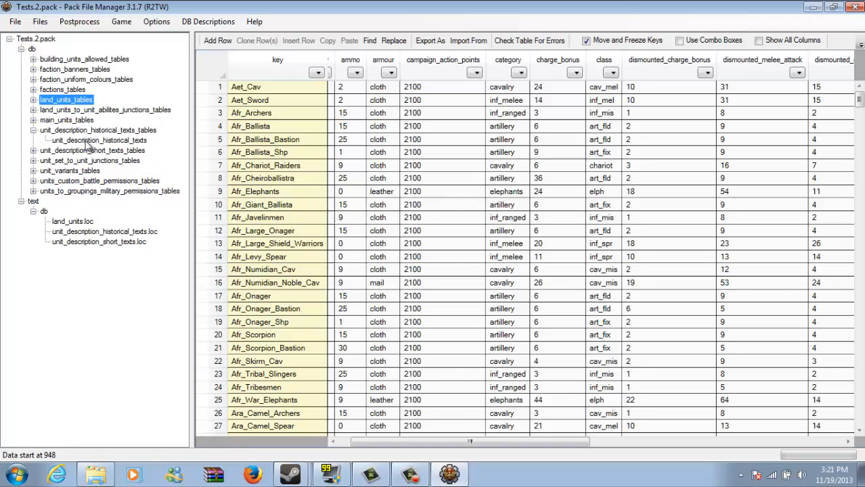
left_click(88, 141)
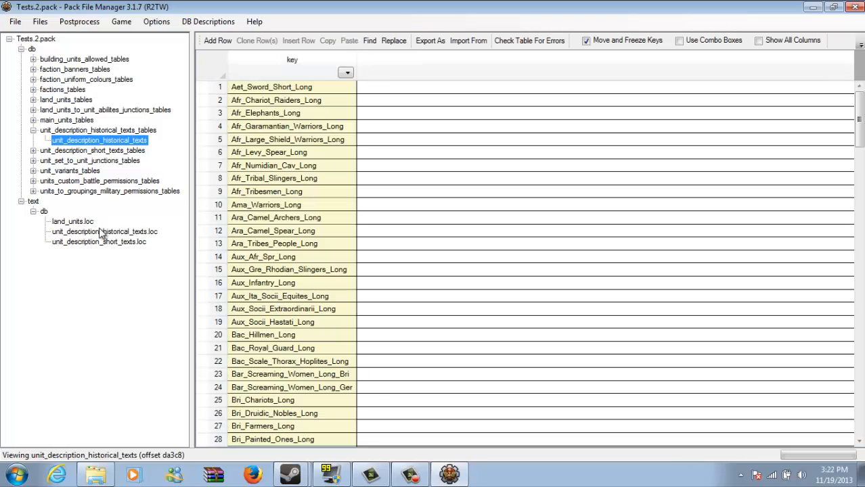
left_click(345, 74)
scroll(476, 134, "down", 8)
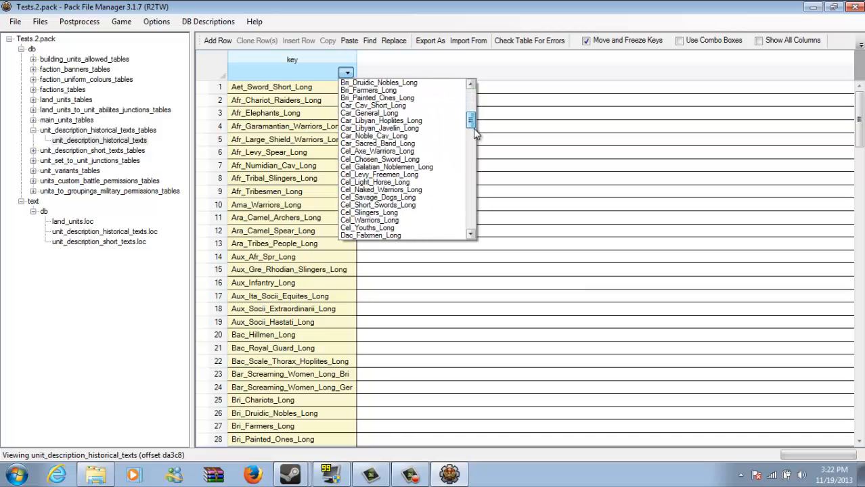
scroll(475, 133, "down", 5)
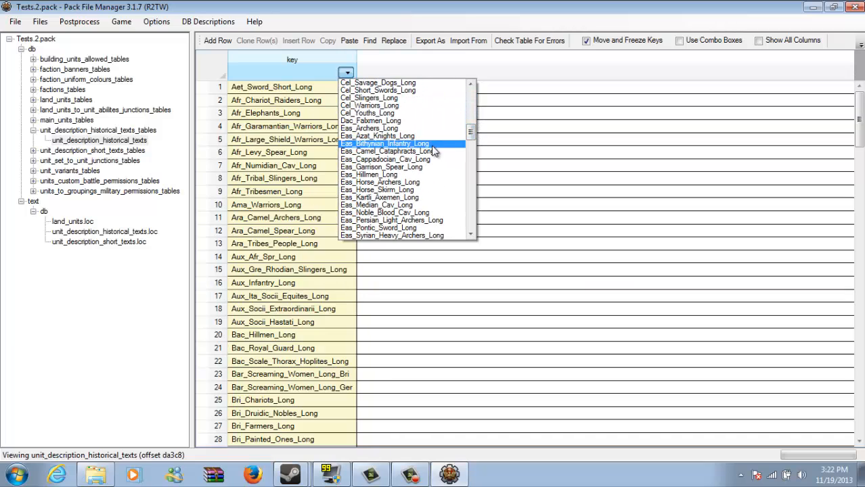
left_click(366, 62)
Step: Clone the Aet_Sword_Short_Long row and change the new row's key to Rom_Hastati_E_Long
left_click(213, 87)
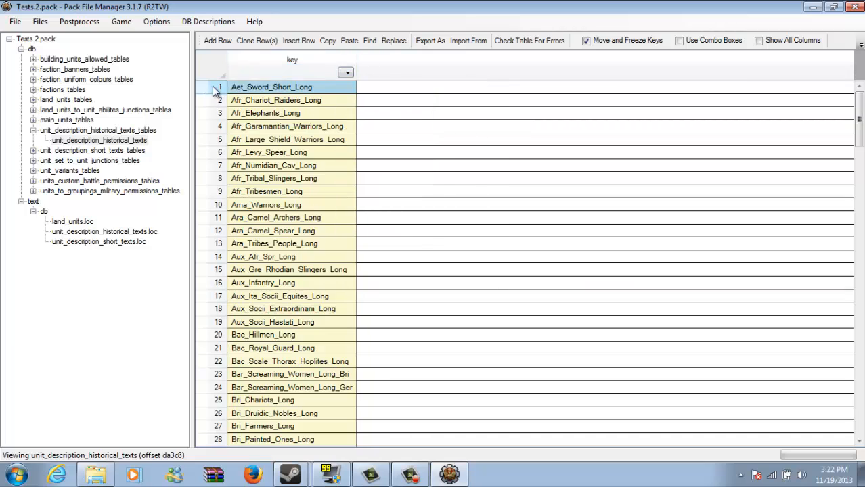
left_click(264, 42)
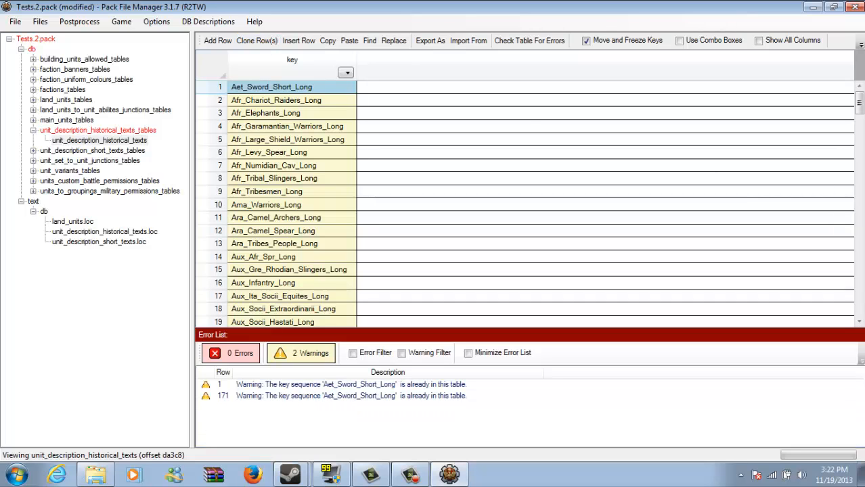
left_click_drag(861, 108, 861, 317)
left_click(294, 299)
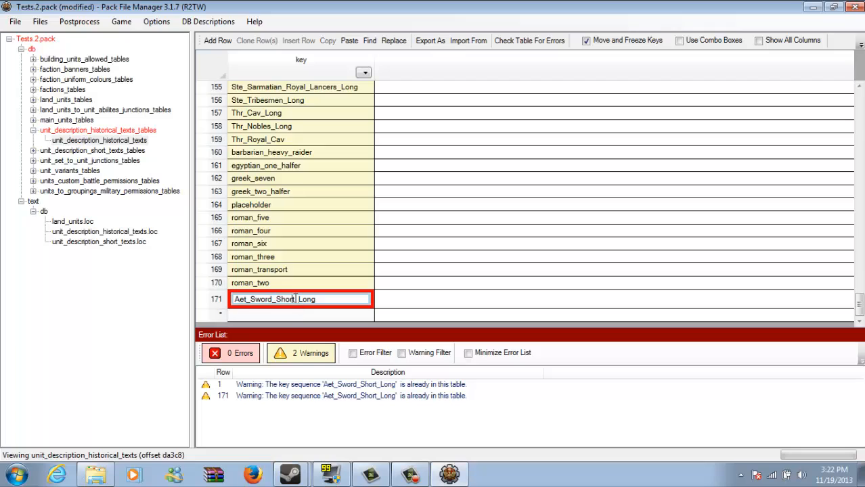
left_click_drag(294, 299, 231, 301)
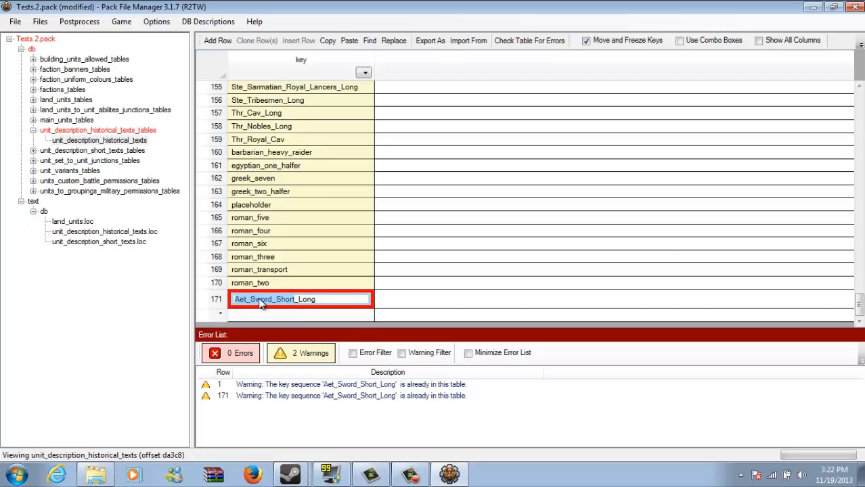
right_click(259, 299)
left_click(289, 338)
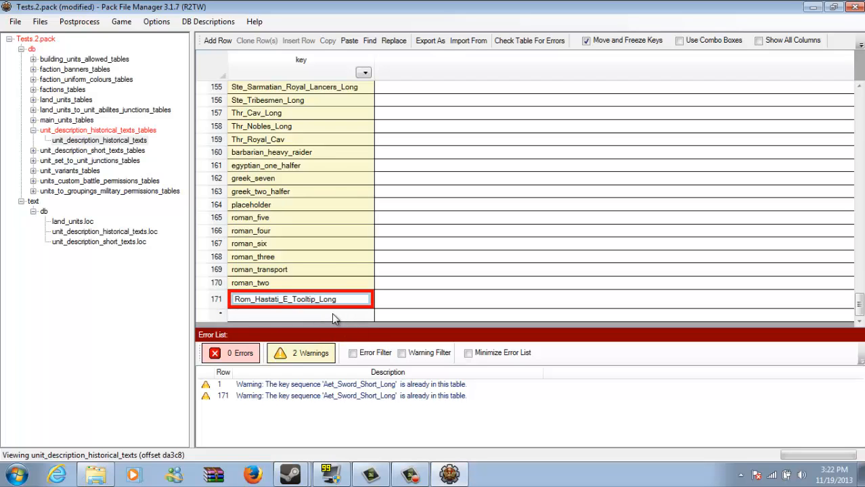
key("BackSpace")
key("BackSpace")
key("BackSpace")
key("BackSpace")
key("BackSpace")
key("BackSpace")
Step: Copy the new Rom_Hastati_E_Long key and save Tests.2.pack
left_click_drag(326, 298, 232, 301)
right_click(270, 310)
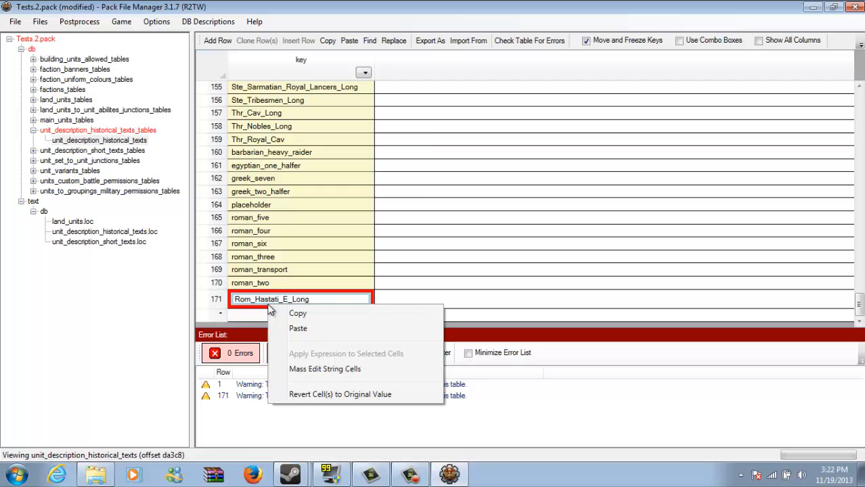
left_click(291, 311)
left_click(322, 283)
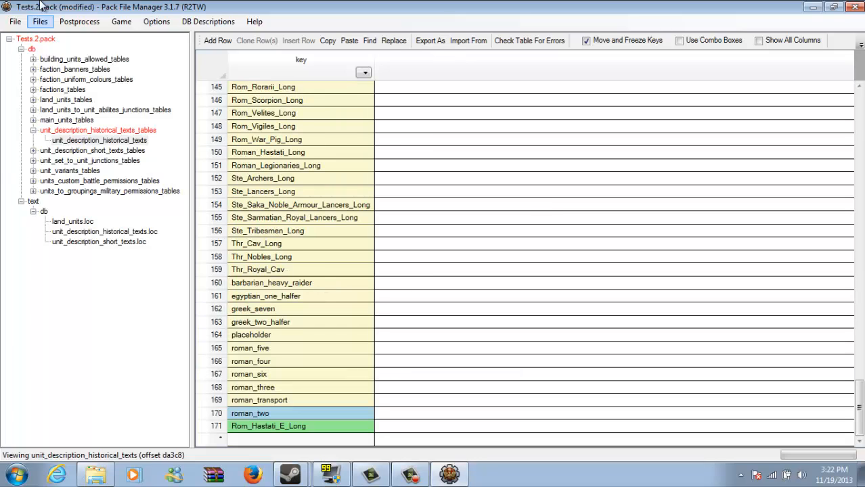
left_click(15, 21)
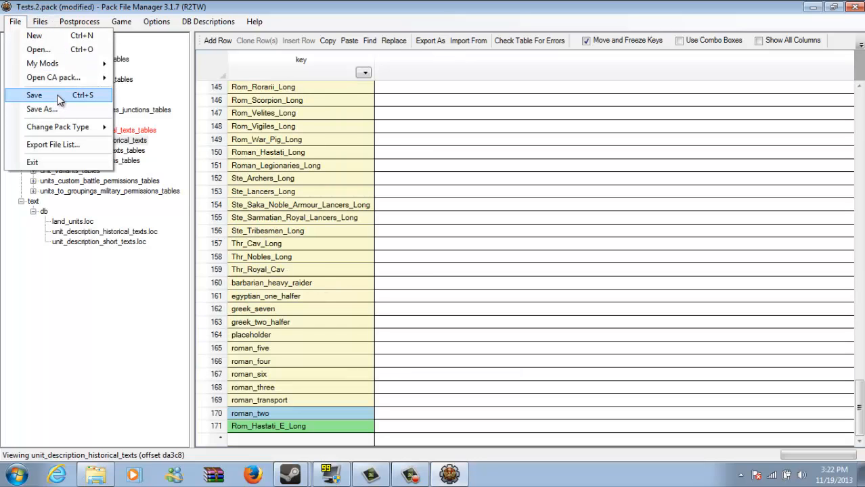
left_click(59, 96)
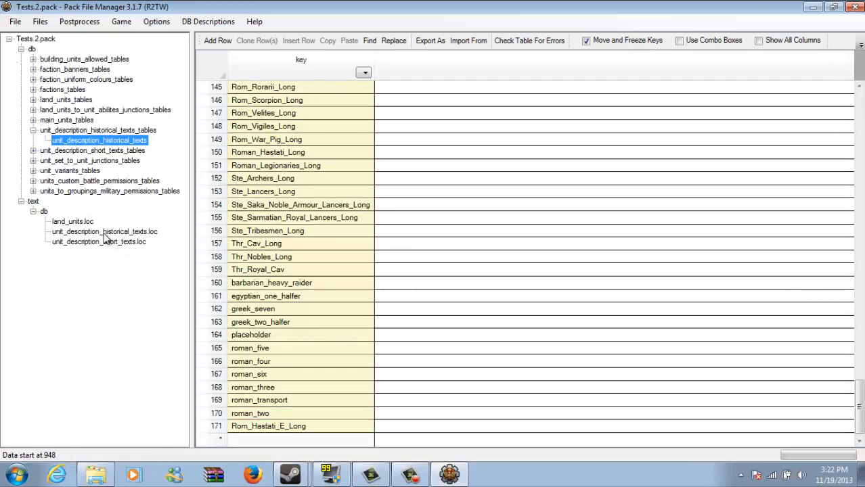
Step: Open unit_description_historical_texts.loc and clone its last row
left_click(105, 232)
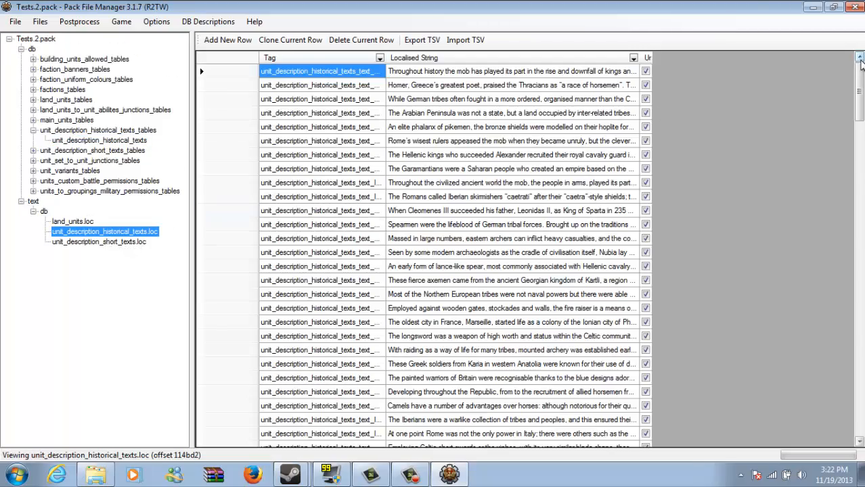
left_click_drag(860, 61, 860, 402)
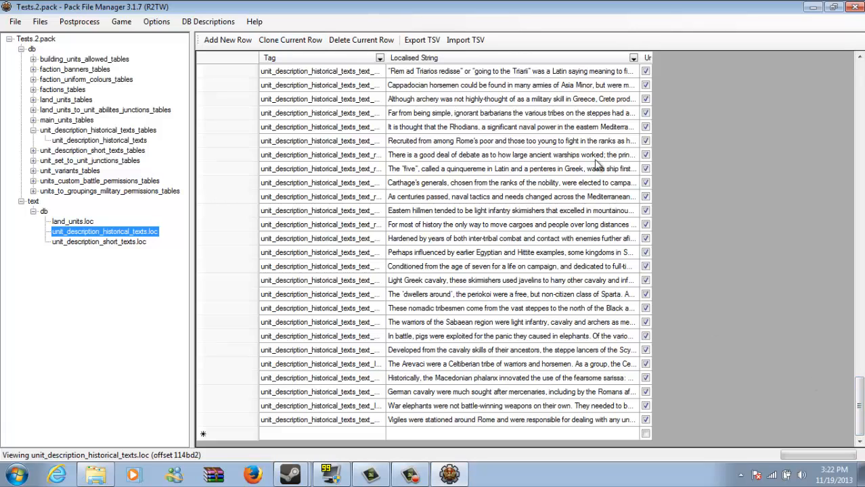
left_click(245, 421)
left_click(291, 40)
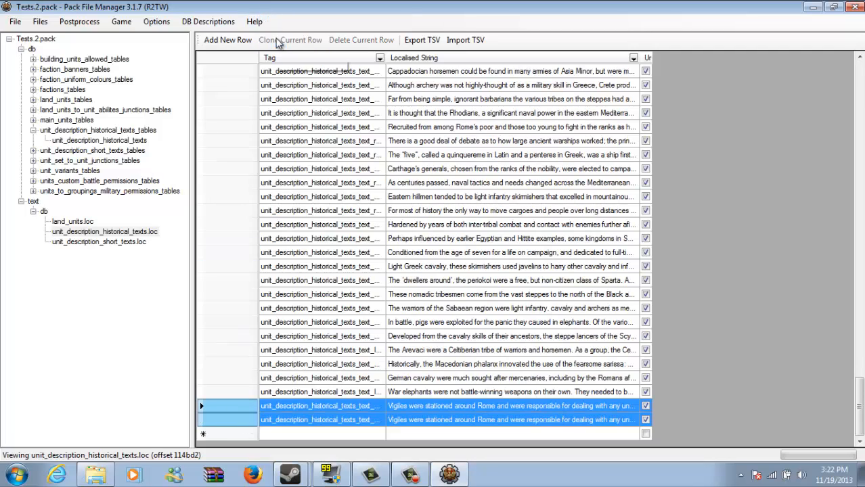
Step: Replace the Rom_Vigiles_Long ending of the cloned last row's tag with the copied key Rom_Hastati_E_Long
left_click(369, 424)
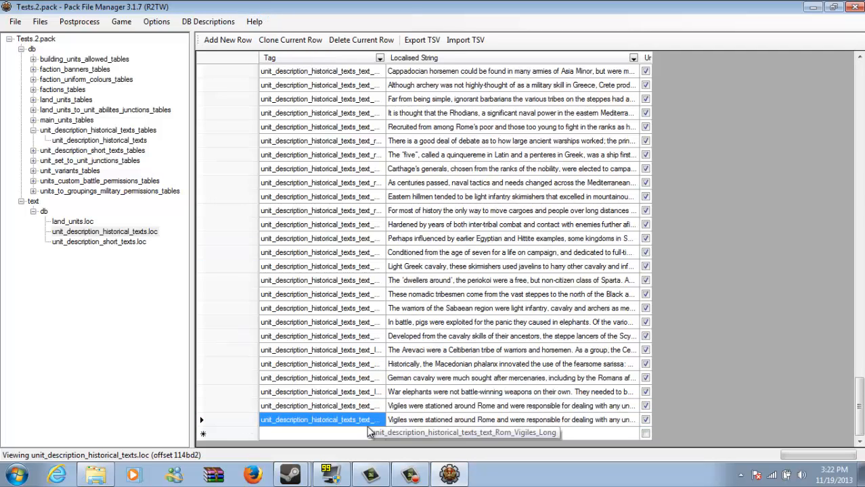
left_click(370, 424)
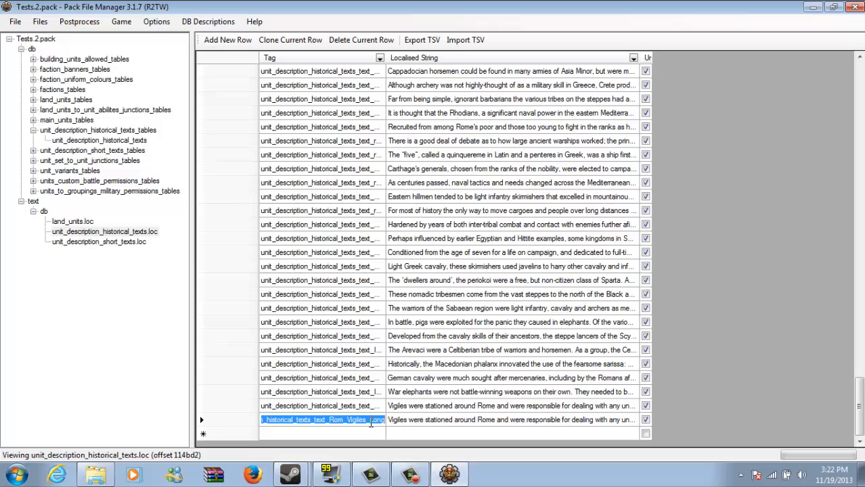
left_click_drag(330, 423, 397, 425)
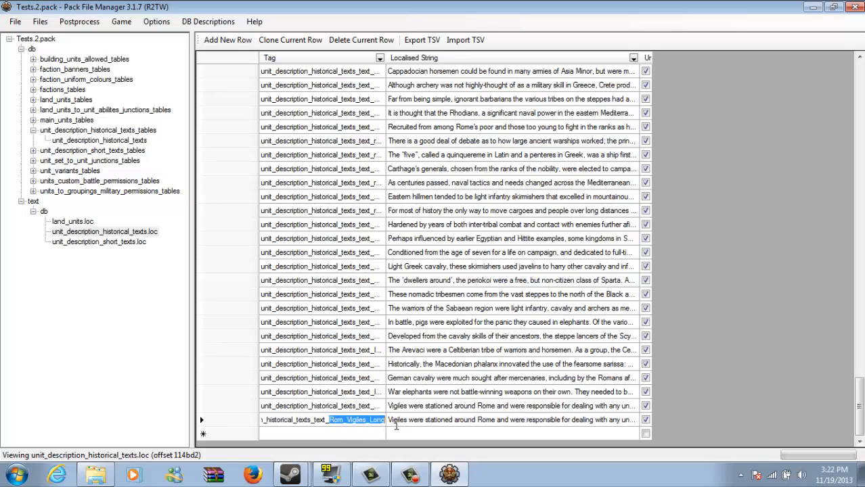
right_click(368, 421)
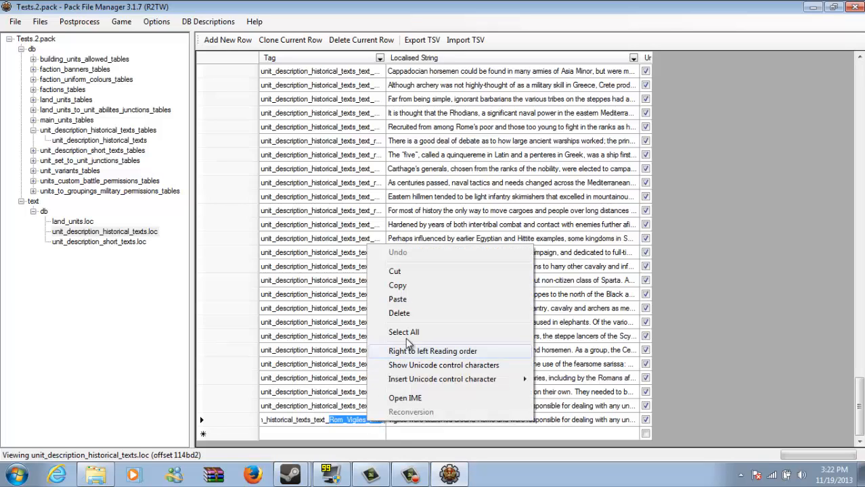
left_click(398, 302)
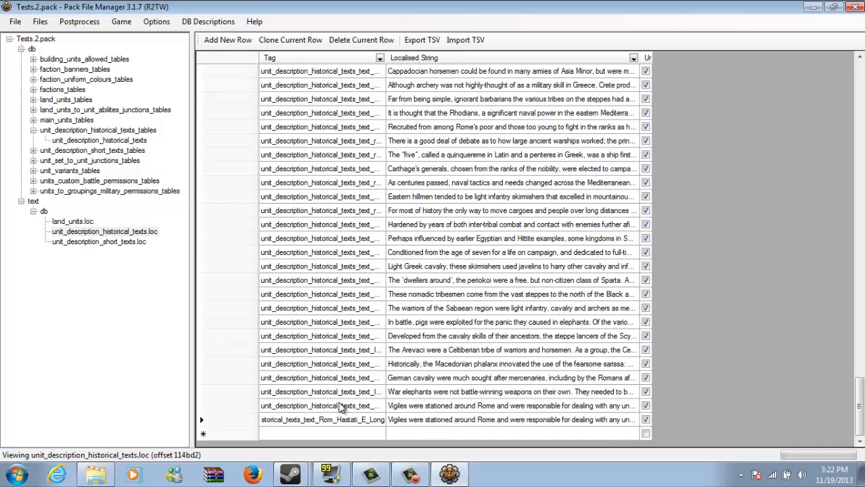
Step: Erase the Vigiles description from the Localised String of the new Rom_Hastati_E_Long row
left_click(393, 422)
left_click(389, 419)
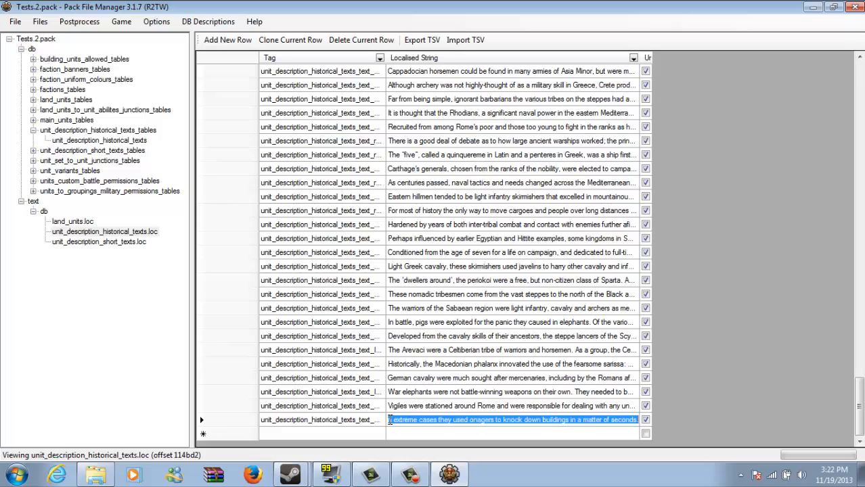
left_click_drag(389, 419, 656, 418)
key("BackSpace")
key("BackSpace")
key("BackSpace")
key("BackSpace")
key("BackSpace")
key("BackSpace")
key("BackSpace")
key("BackSpace")
key("BackSpace")
key("BackSpace")
key("BackSpace")
key("BackSpace")
key("BackSpace")
key("BackSpace")
key("BackSpace")
key("BackSpace")
key("BackSpace")
key("BackSpace")
key("BackSpace")
key("BackSpace")
key("BackSpace")
key("BackSpace")
key("BackSpace")
key("BackSpace")
key("BackSpace")
key("BackSpace")
key("BackSpace")
key("BackSpace")
key("BackSpace")
key("BackSpace")
key("BackSpace")
key("BackSpace")
key("BackSpace")
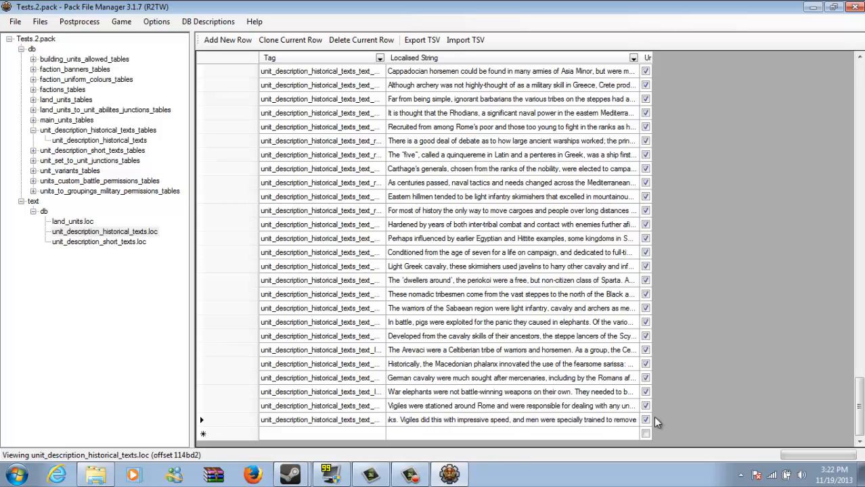
key("BackSpace")
key("BackSpace")
key("BackSpace")
key("BackSpace")
key("BackSpace")
key("BackSpace")
key("BackSpace")
key("BackSpace")
key("BackSpace")
key("BackSpace")
key("BackSpace")
key("BackSpace")
key("BackSpace")
key("BackSpace")
key("BackSpace")
key("BackSpace")
key("BackSpace")
key("BackSpace")
key("BackSpace")
key("BackSpace")
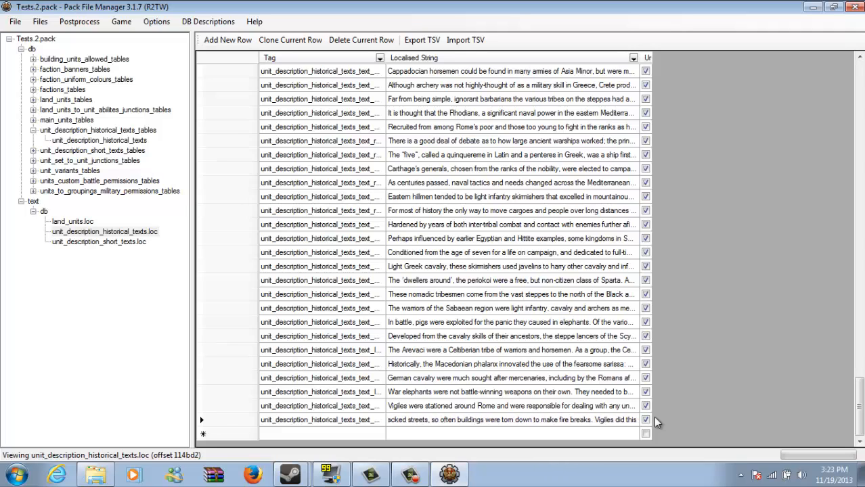
key("BackSpace")
key("BackSpace")
key("BackSpace")
key("BackSpace")
key("BackSpace")
key("BackSpace")
key("BackSpace")
key("BackSpace")
key("BackSpace")
key("BackSpace")
key("BackSpace")
key("BackSpace")
key("BackSpace")
key("BackSpace")
key("BackSpace")
key("BackSpace")
key("BackSpace")
key("BackSpace")
key("BackSpace")
key("BackSpace")
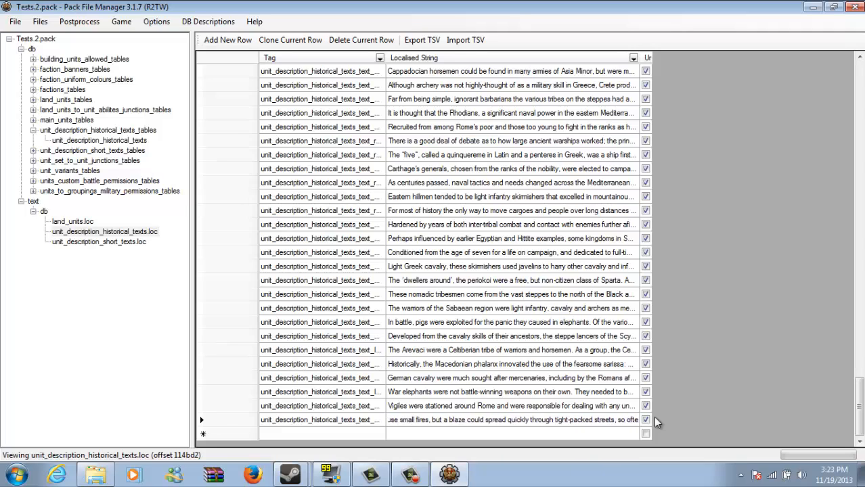
key("BackSpace")
key("BackSpace")
key("BackSpace")
key("BackSpace")
key("BackSpace")
key("BackSpace")
key("BackSpace")
key("BackSpace")
key("BackSpace")
key("BackSpace")
key("BackSpace")
key("BackSpace")
key("BackSpace")
key("BackSpace")
key("BackSpace")
key("BackSpace")
key("BackSpace")
key("BackSpace")
key("BackSpace")
key("BackSpace")
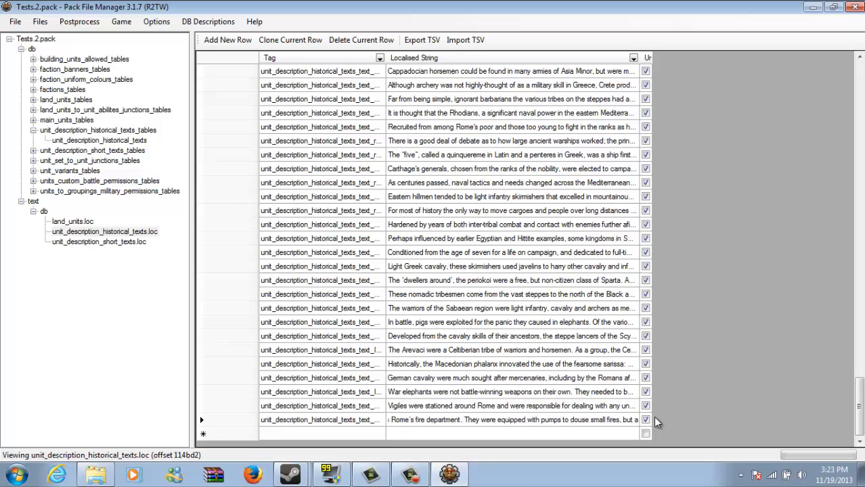
key("BackSpace")
key("BackSpace")
key("BackSpace")
key("BackSpace")
key("BackSpace")
key("BackSpace")
key("BackSpace")
key("BackSpace")
key("BackSpace")
key("BackSpace")
key("BackSpace")
key("BackSpace")
key("BackSpace")
key("BackSpace")
key("BackSpace")
key("BackSpace")
key("BackSpace")
key("BackSpace")
key("BackSpace")
key("BackSpace")
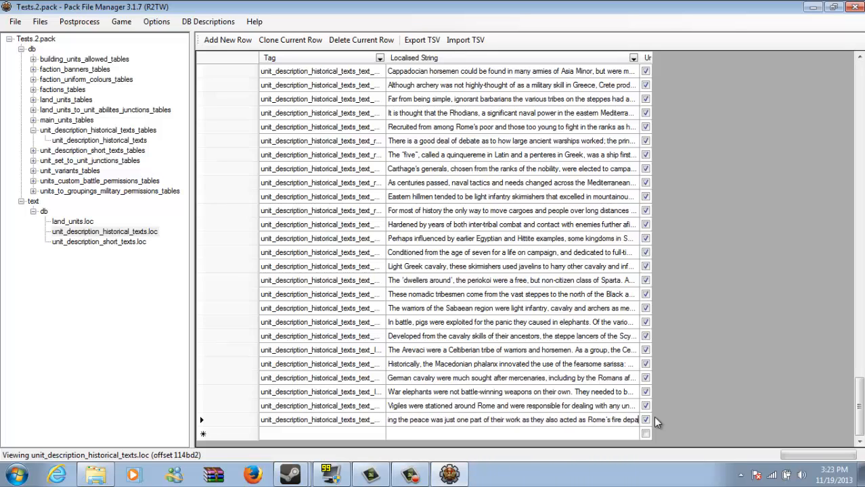
key("BackSpace")
key("BackSpace")
key("BackSpace")
key("BackSpace")
key("BackSpace")
key("BackSpace")
key("BackSpace")
key("BackSpace")
key("BackSpace")
key("BackSpace")
key("BackSpace")
key("BackSpace")
key("BackSpace")
key("BackSpace")
key("BackSpace")
key("BackSpace")
key("BackSpace")
key("BackSpace")
key("BackSpace")
key("BackSpace")
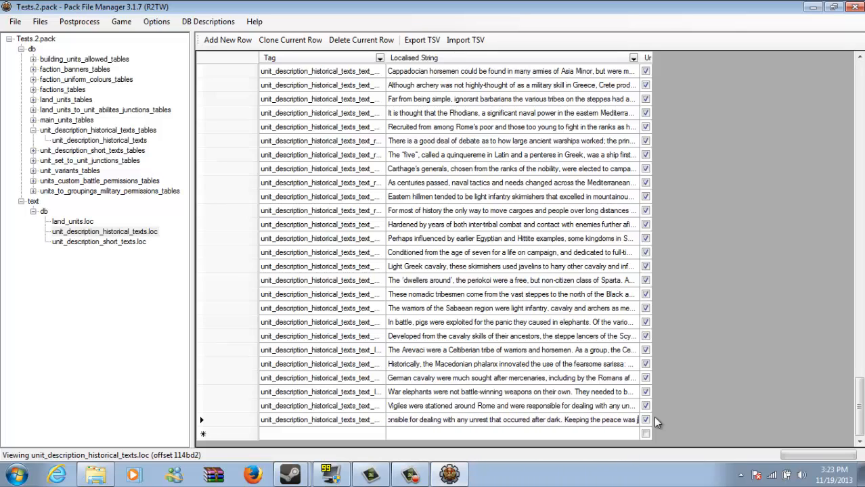
Step: Replace the remaining Vigiles text in the new row's Localised String with "Hastati was the front line unit of early of Rome."
key("BackSpace")
key("BackSpace")
key("BackSpace")
key("BackSpace")
key("BackSpace")
key("BackSpace")
key("BackSpace")
key("BackSpace")
key("BackSpace")
key("BackSpace")
key("BackSpace")
key("BackSpace")
key("BackSpace")
key("BackSpace")
key("BackSpace")
key("BackSpace")
key("BackSpace")
key("BackSpace")
key("BackSpace")
key("BackSpace")
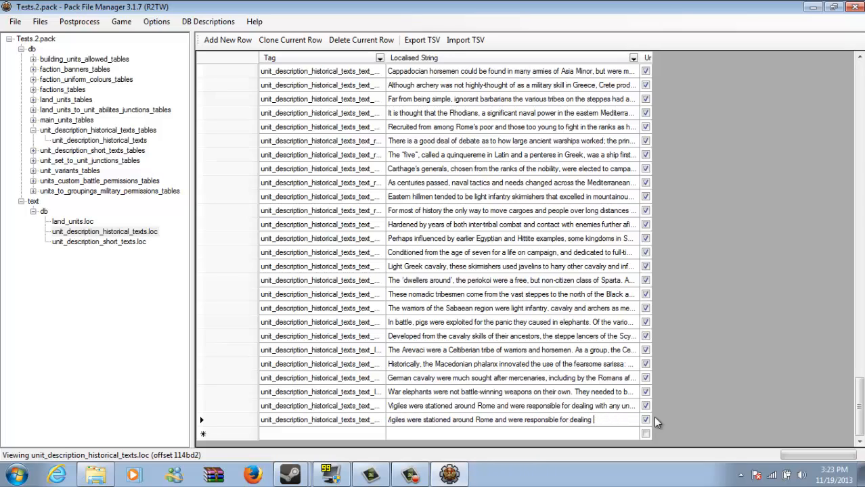
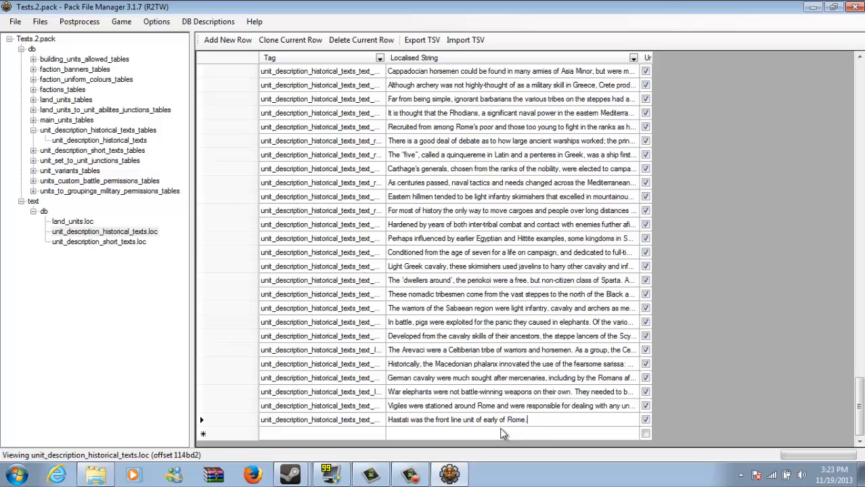
left_click(527, 408)
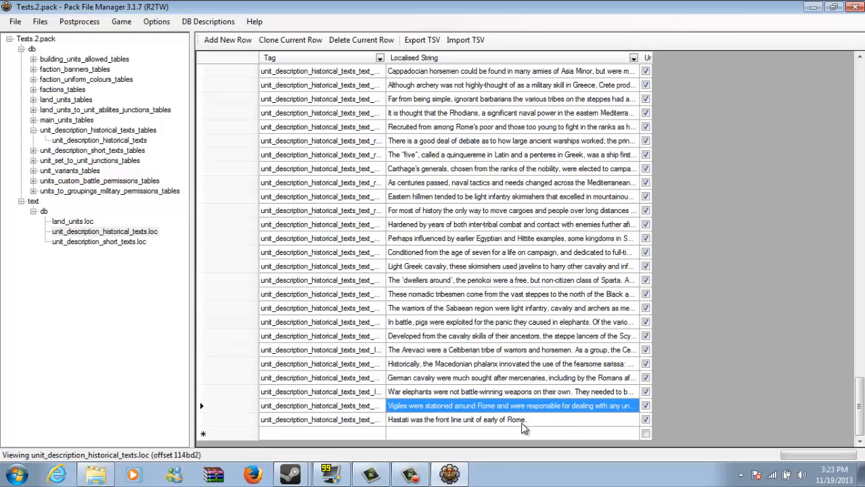
left_click(523, 421)
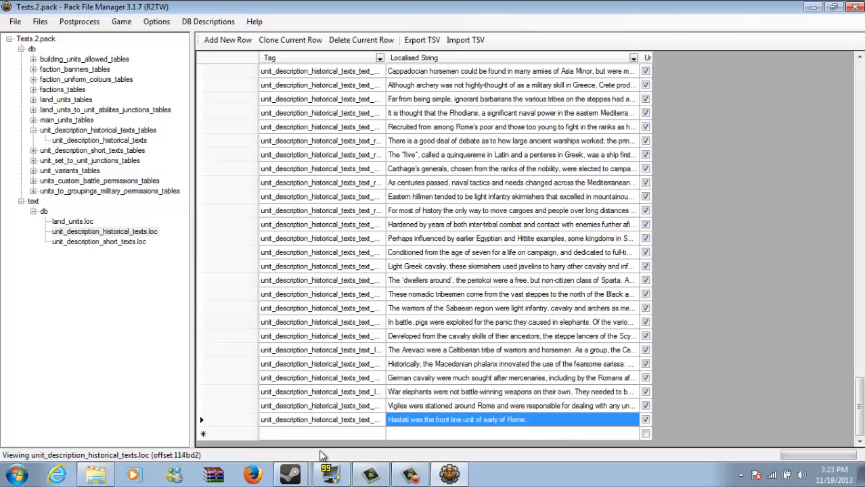
Step: Open the unit_description_historical_texts table and save Tests.2.pack
left_click(116, 142)
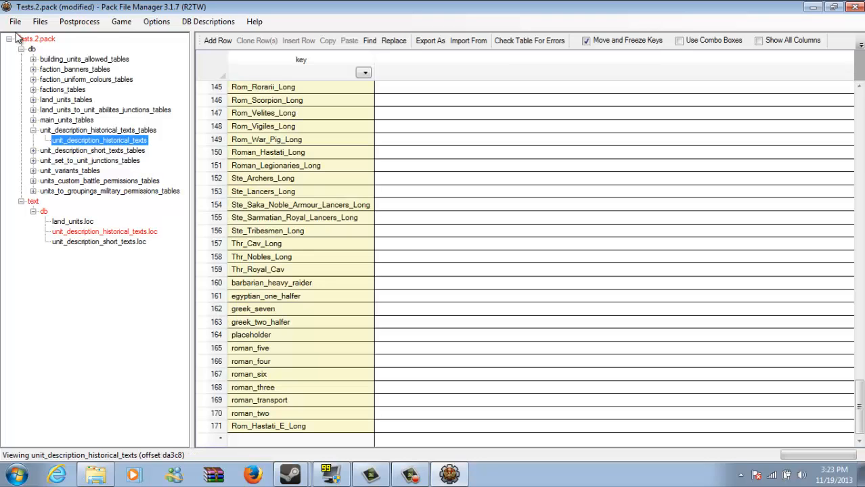
left_click(15, 21)
left_click(33, 93)
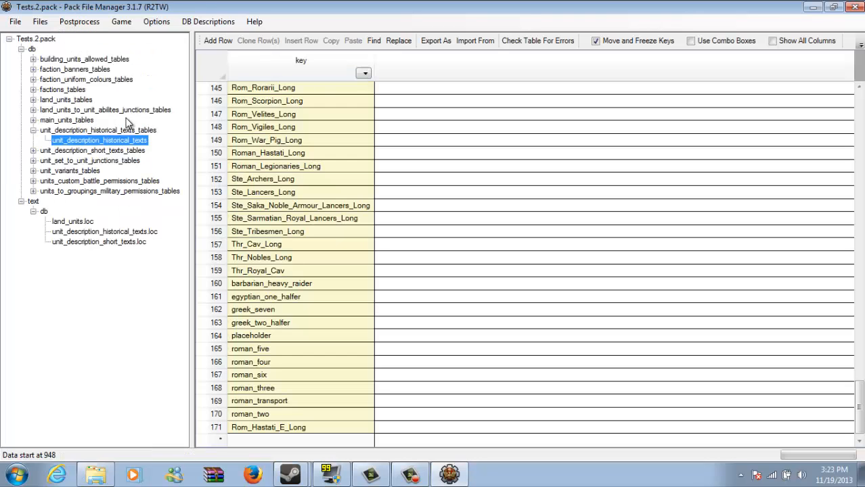
Step: Switch to Steam's library page for Total War: ROME II and minimise the PFM folder window
left_click(815, 8)
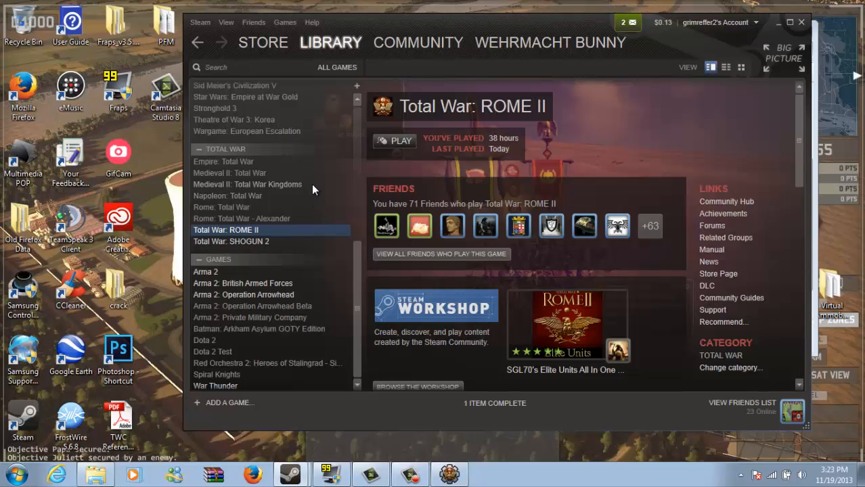
left_click_drag(509, 24, 484, 69)
left_click(504, 24)
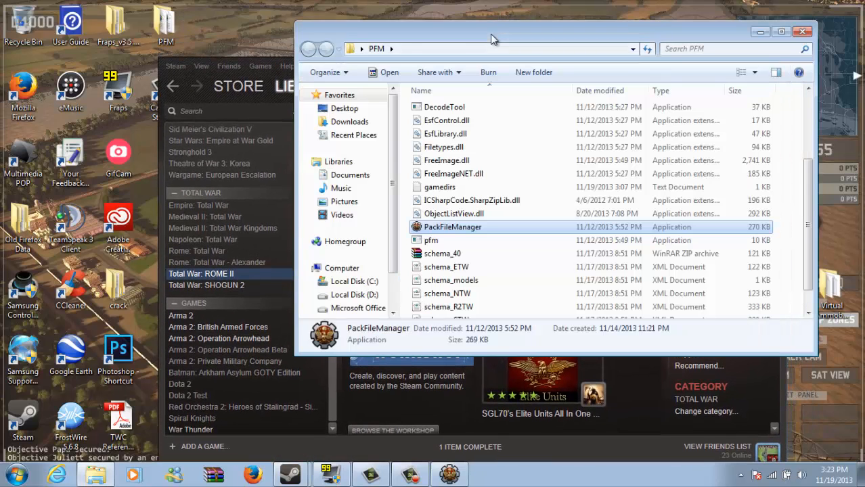
left_click(761, 33)
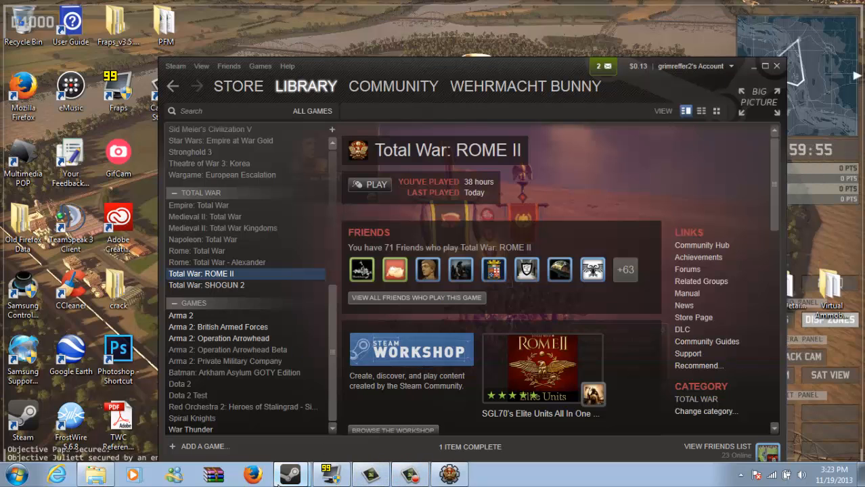
left_click(98, 477)
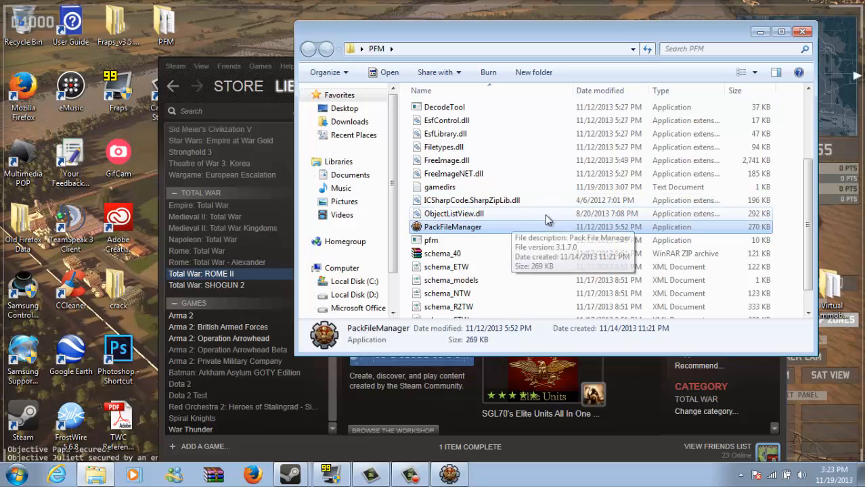
left_click_drag(807, 184, 814, 121)
scroll(814, 122, "down", 3)
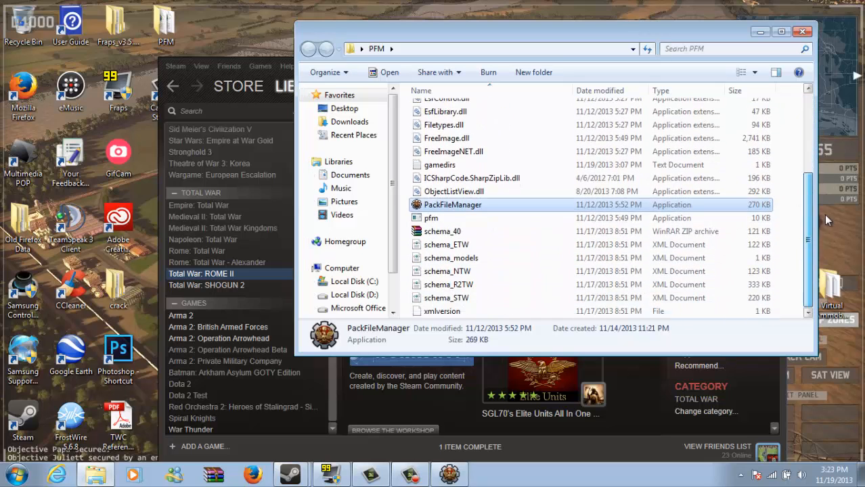
left_click(759, 31)
left_click_drag(534, 73, 548, 25)
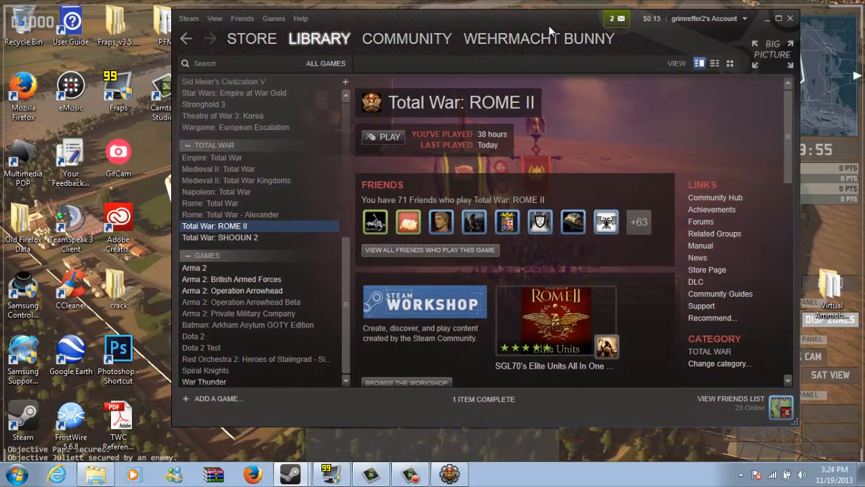
left_click(450, 476)
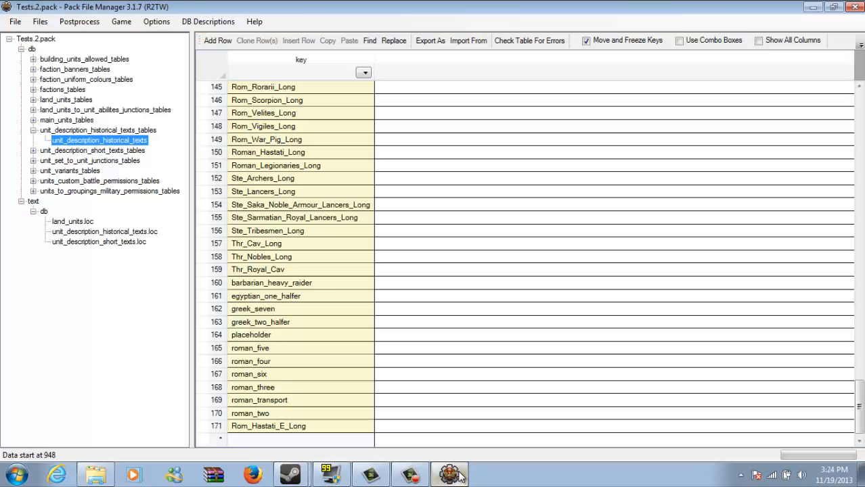
left_click(458, 475)
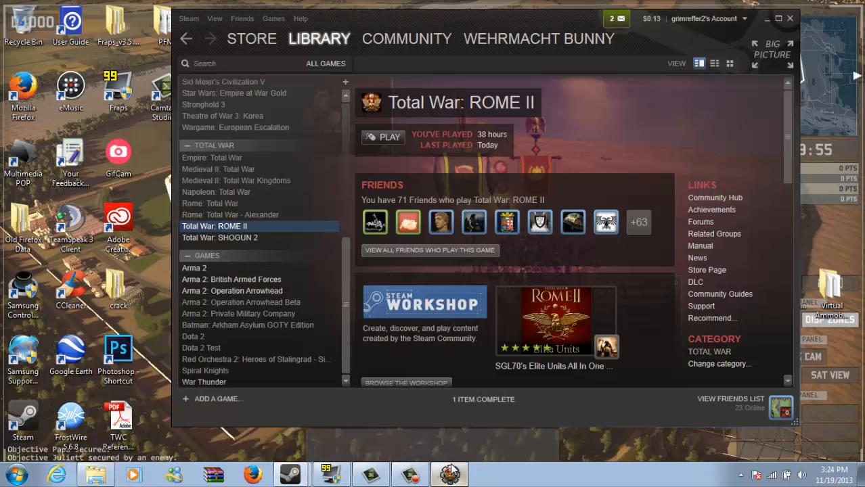
left_click(451, 474)
left_click(450, 473)
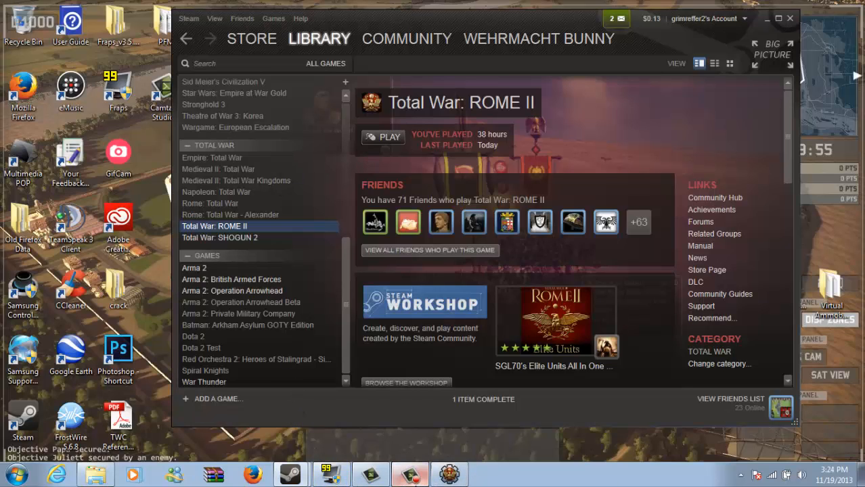
left_click(410, 475)
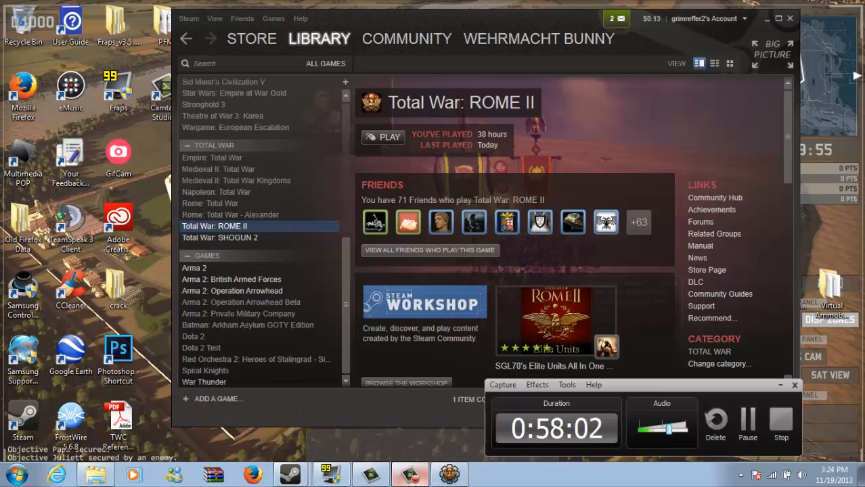
left_click(751, 419)
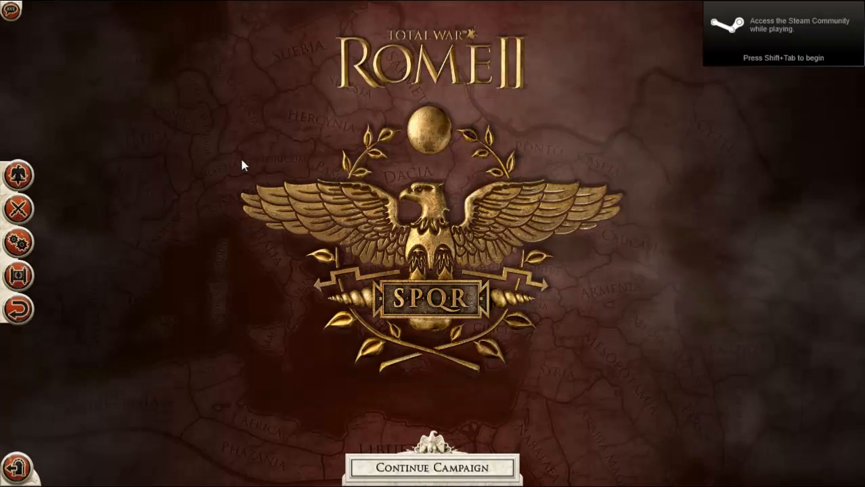
Step: In Total War: ROME II, open the custom battle setup and show the unit info of Rome's selected general unit
left_click(28, 210)
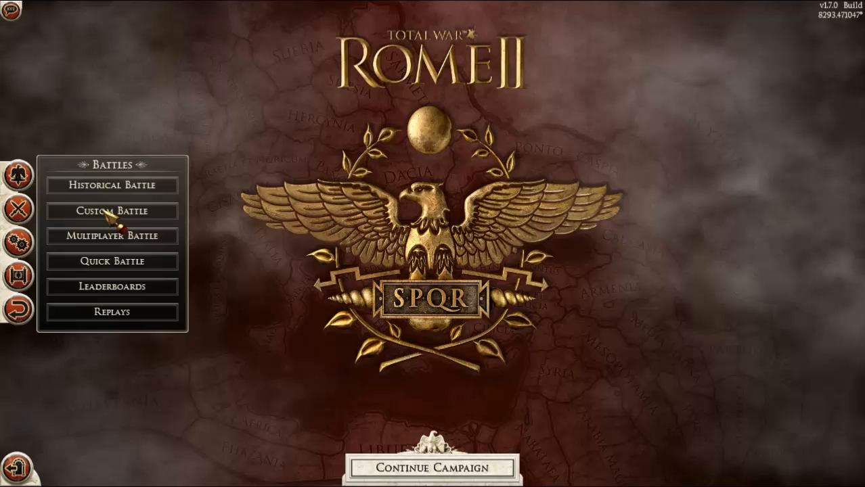
left_click(107, 213)
left_click(728, 155)
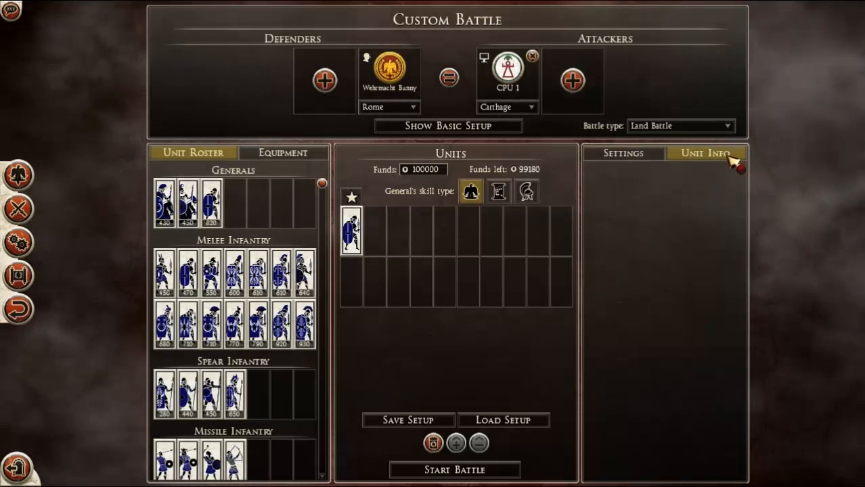
left_click(361, 240)
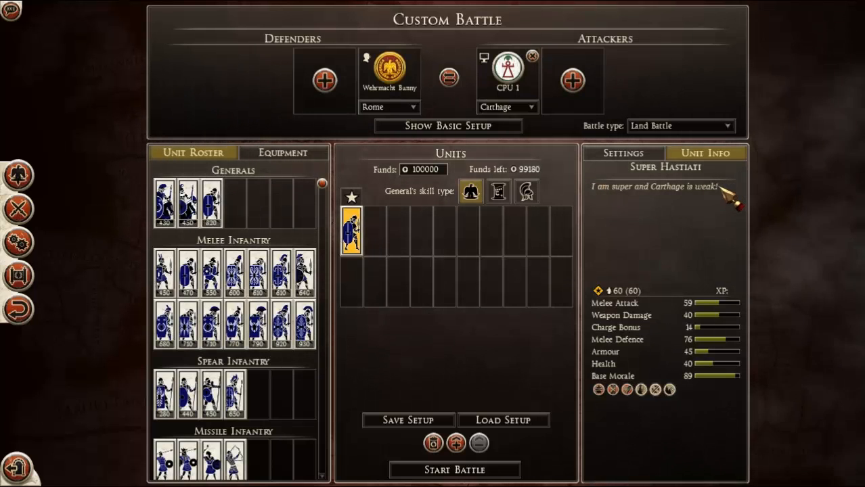
Step: Remove the Super Hastiati general from Rome's army and add it again from the generals roster
mouse_move(315, 310)
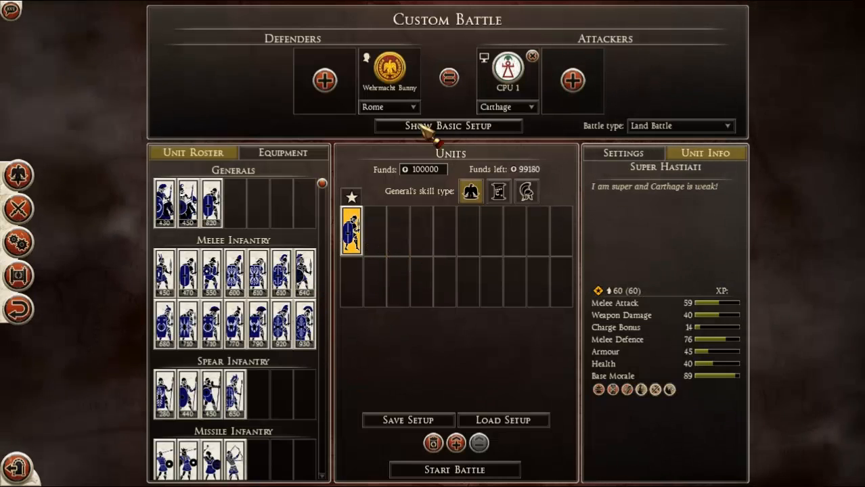
right_click(357, 238)
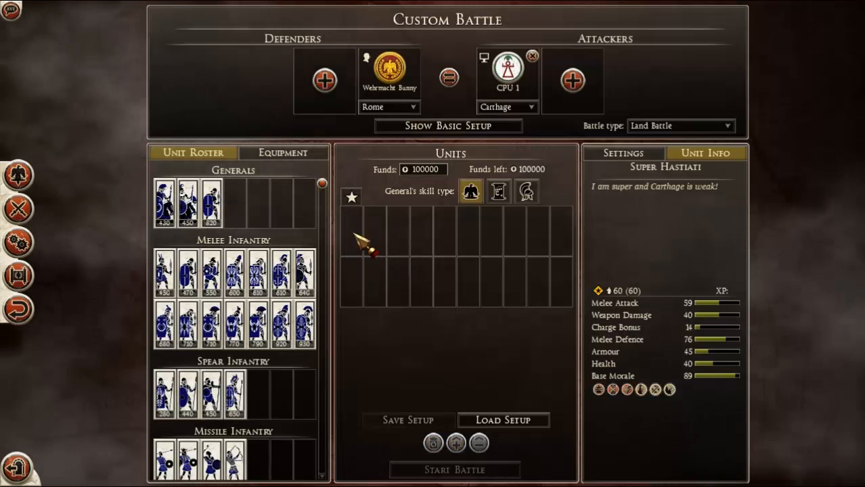
left_click(219, 217)
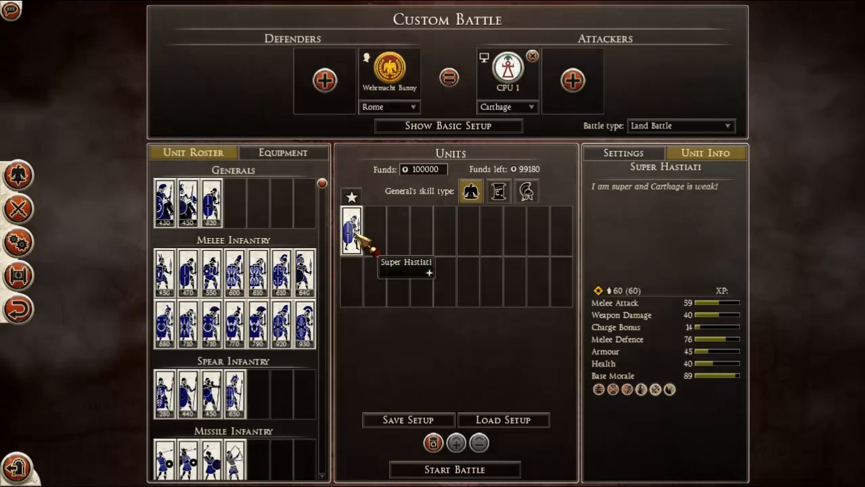
Step: Look up the Super Hastiati general in the in-game manual, read through the Units page and close the manual
right_click(217, 214)
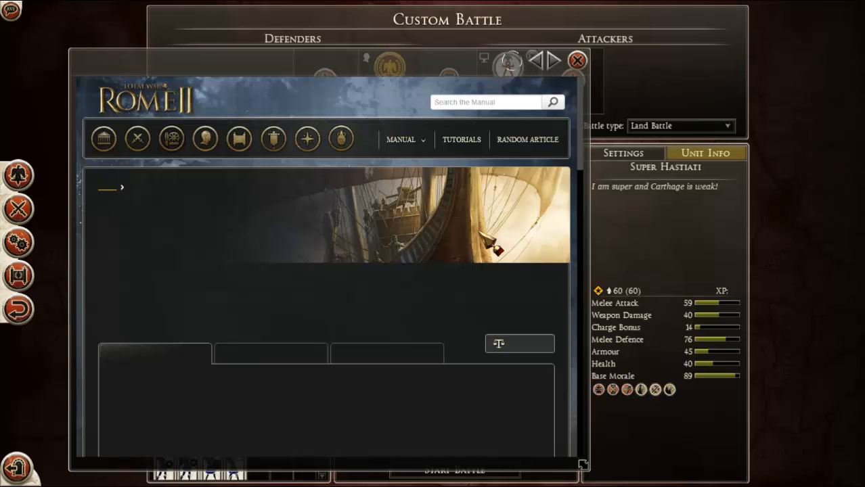
scroll(489, 242, "down", 1)
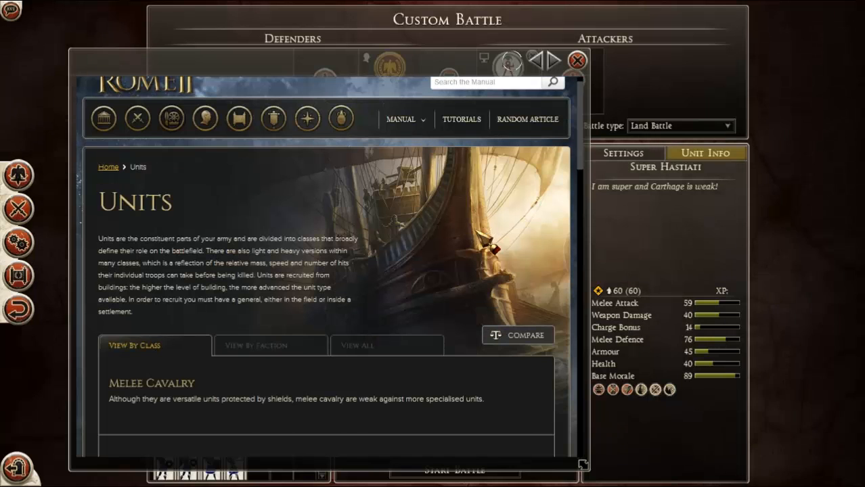
scroll(488, 240, "down", 1)
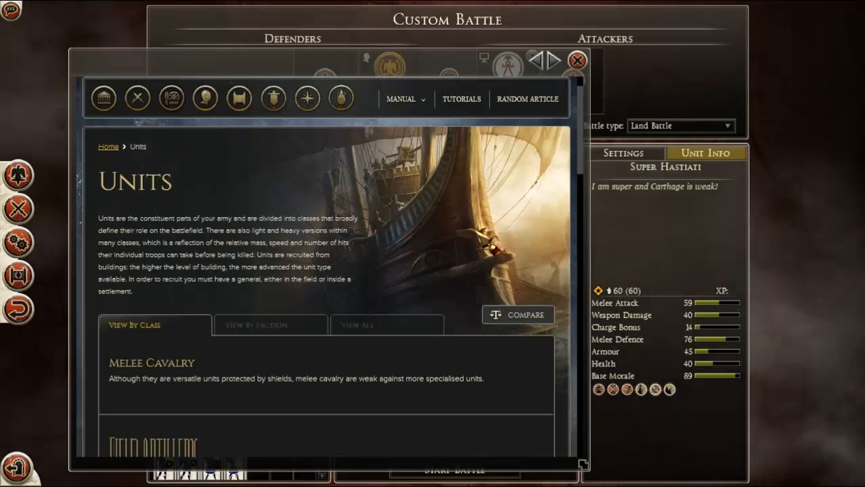
scroll(493, 249, "down", 3)
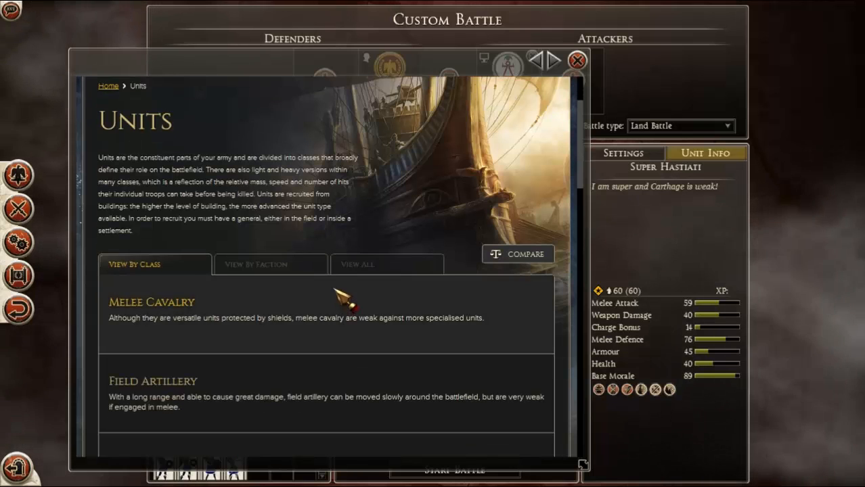
scroll(342, 298, "down", 12)
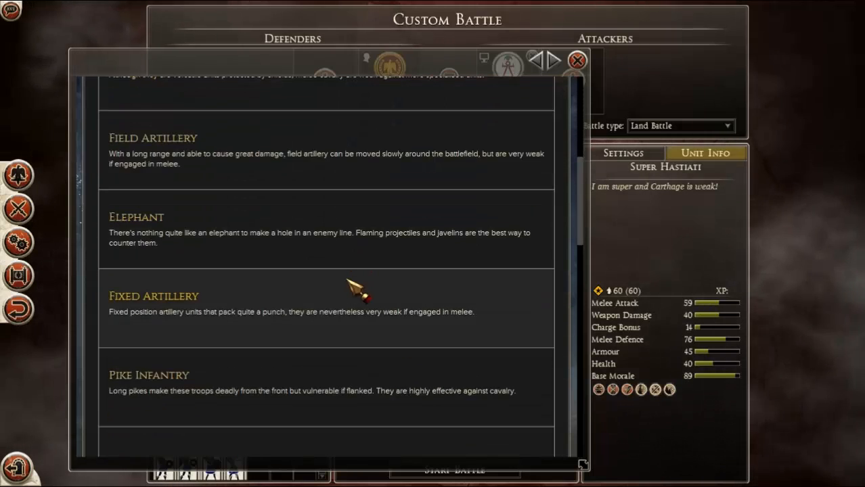
scroll(352, 284, "down", 14)
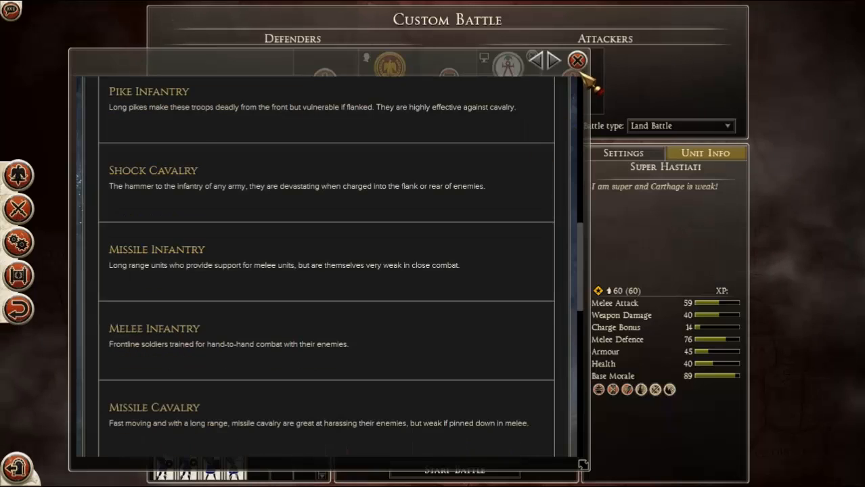
left_click(578, 64)
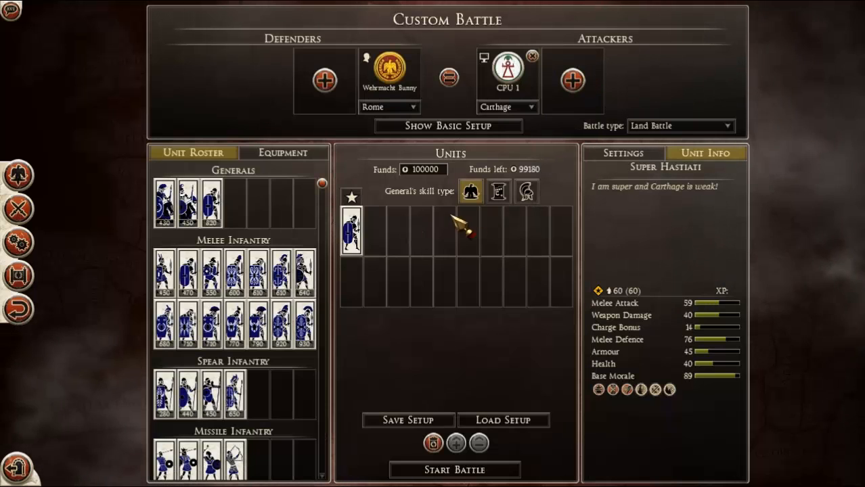
right_click(217, 203)
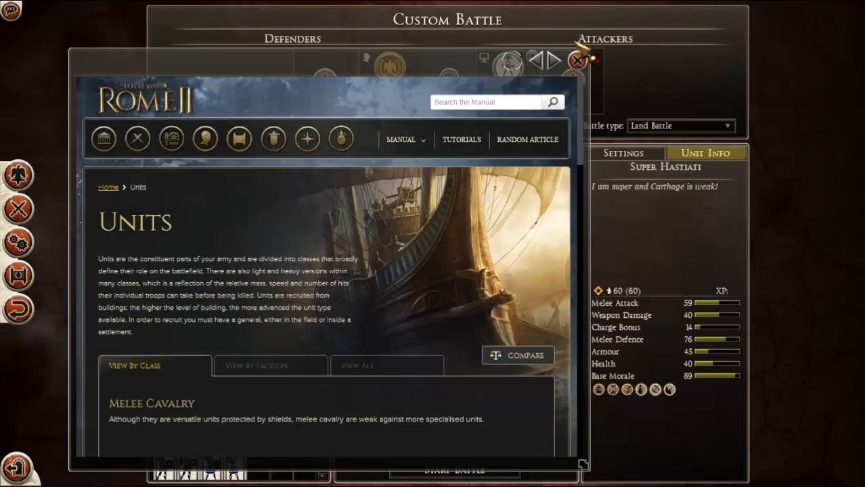
left_click(578, 59)
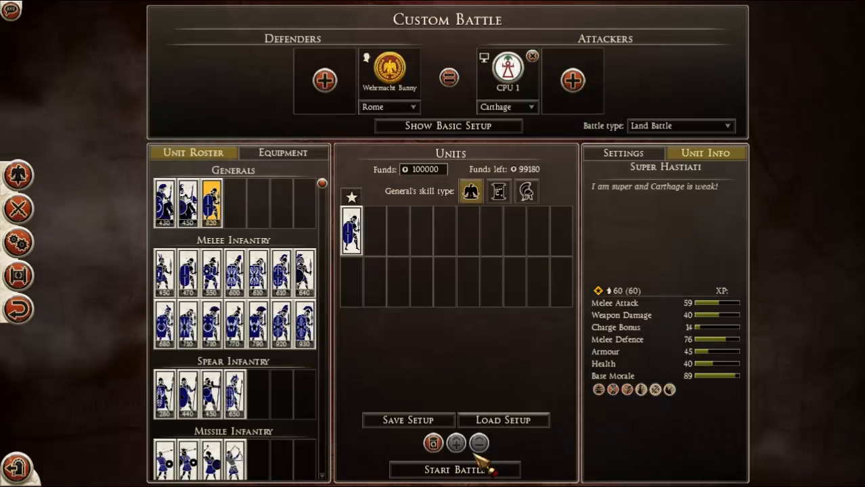
Step: Review the Carthage and Rome armies and start the custom battle
left_click(507, 68)
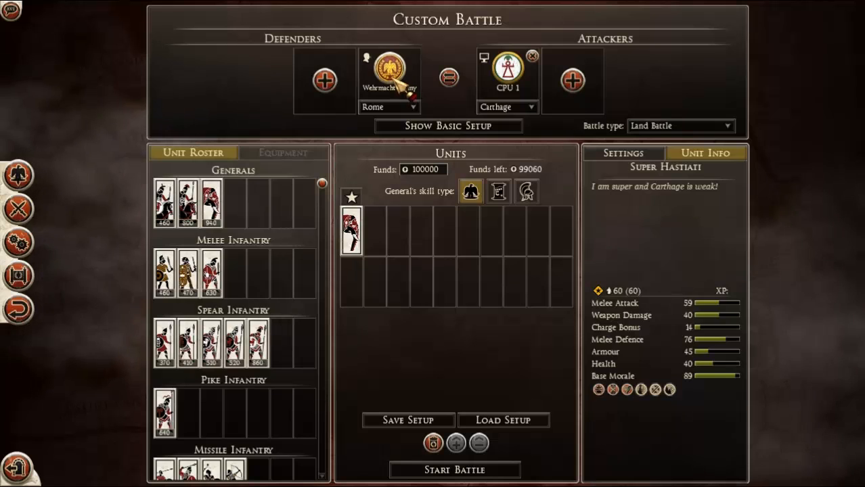
left_click(391, 71)
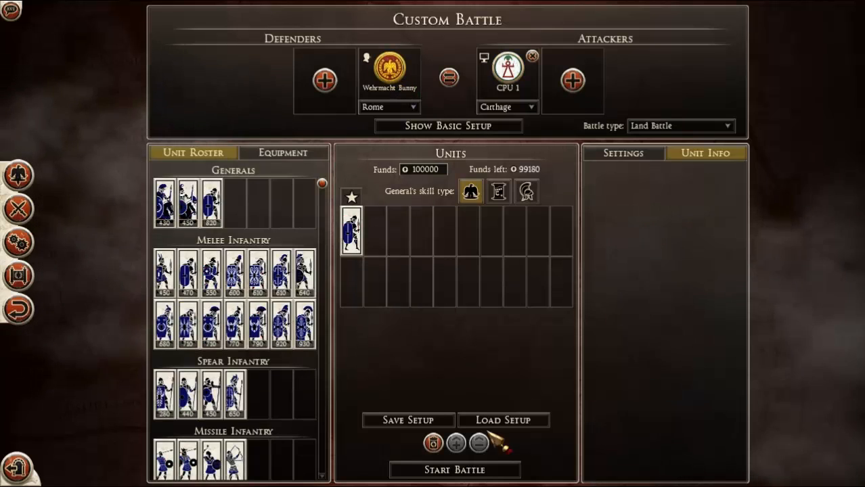
left_click(504, 470)
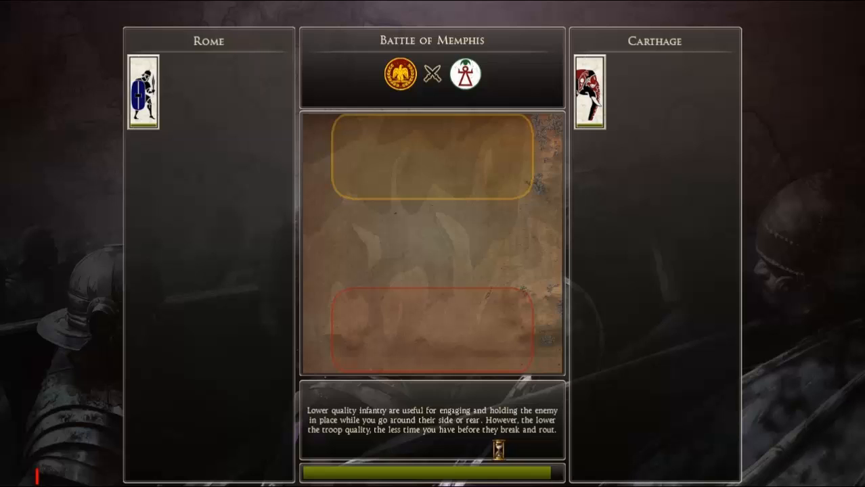
Step: Enter the battle, switch the Super Hastiati info panel between stats and portrait, and select the unit with its army card shown
left_click(511, 464)
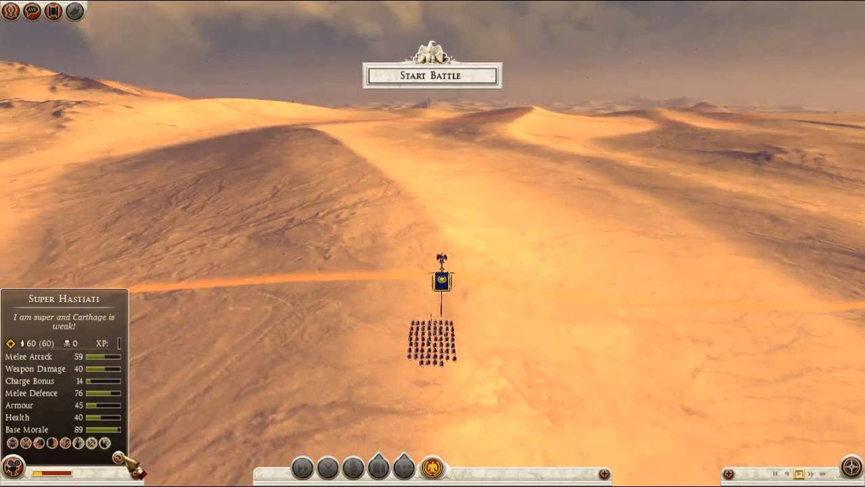
left_click(118, 458)
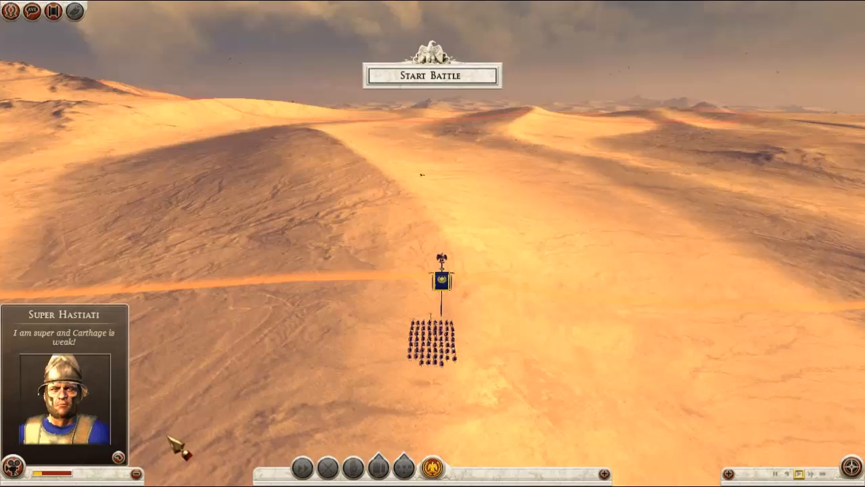
left_click(118, 458)
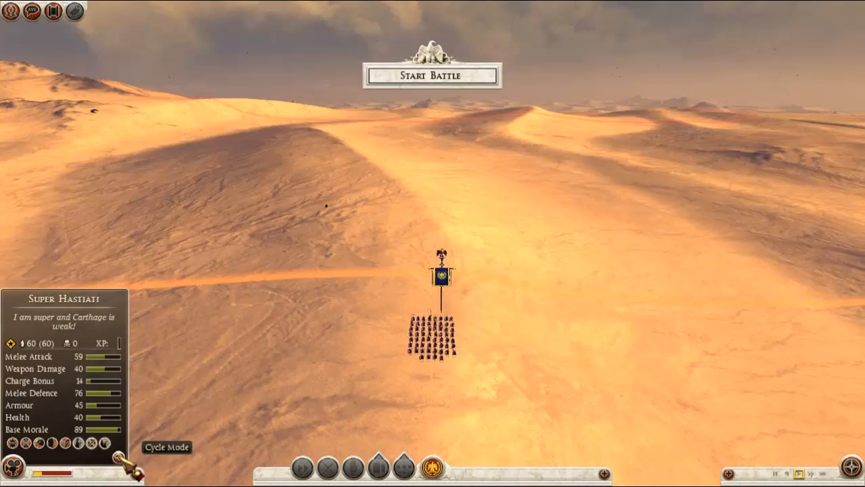
left_click(119, 458)
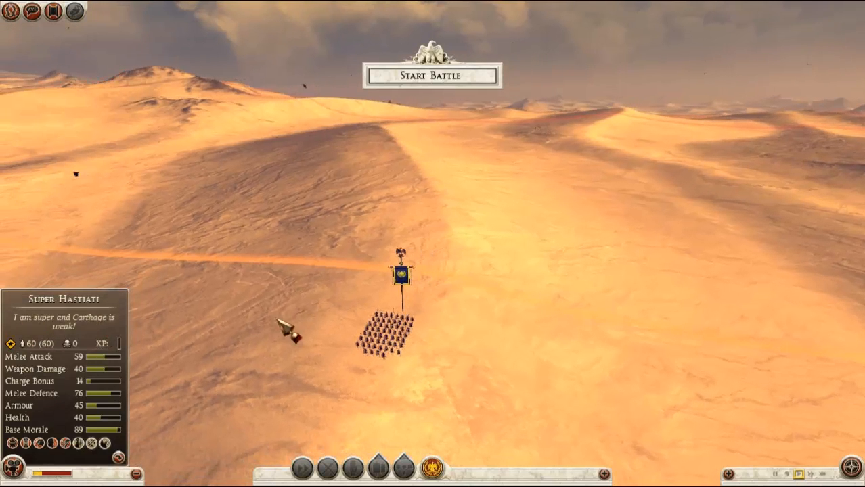
left_click(388, 340)
left_click(604, 474)
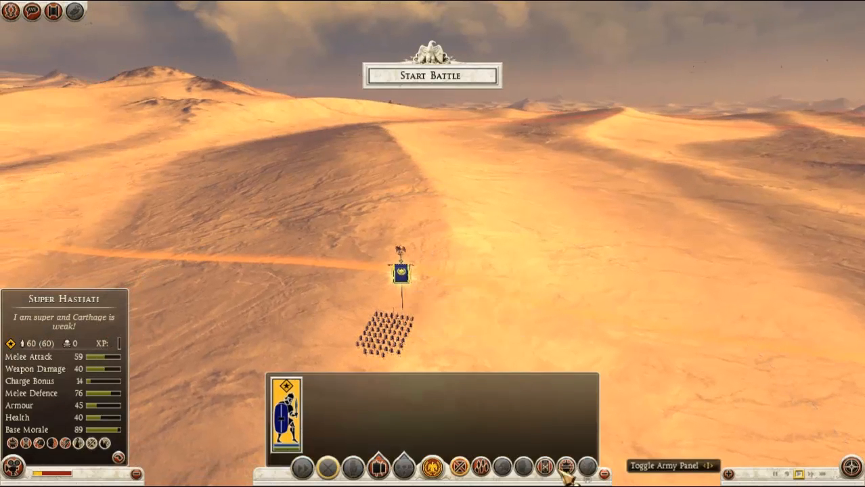
Step: Look up the Super Hastiati unit in the battle's in-game manual, skim the Units page and close the manual
right_click(296, 433)
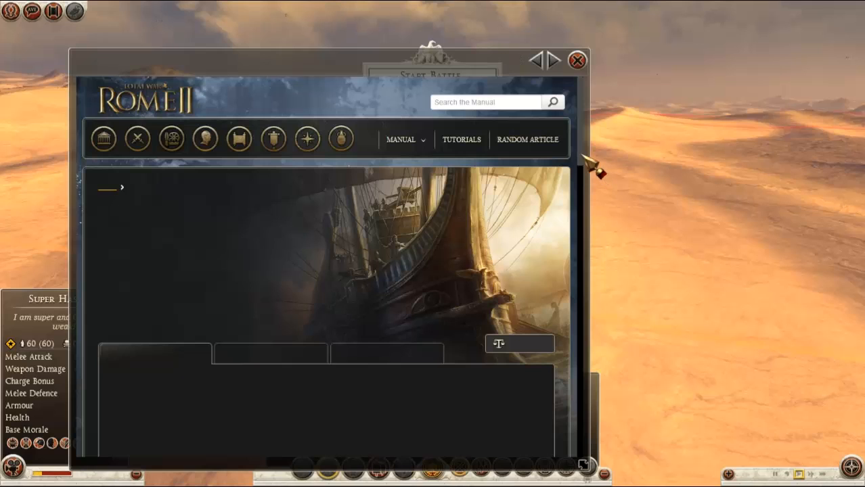
scroll(596, 203, "down", 3)
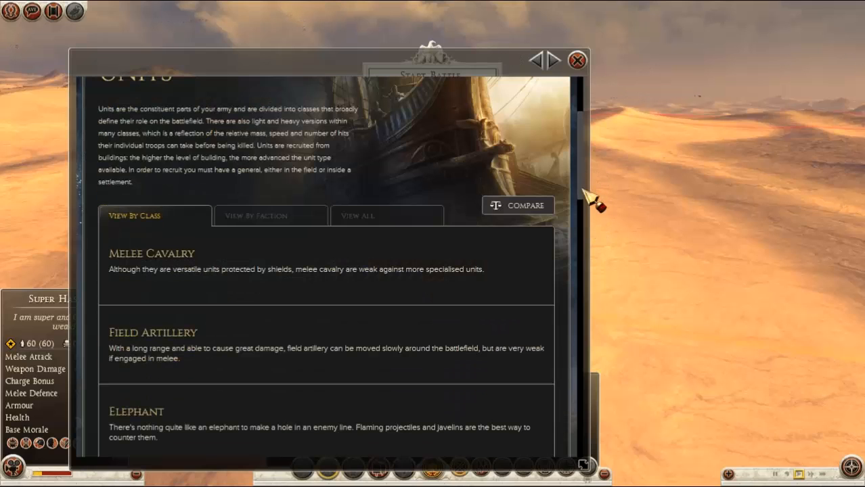
scroll(582, 203, "down", 2)
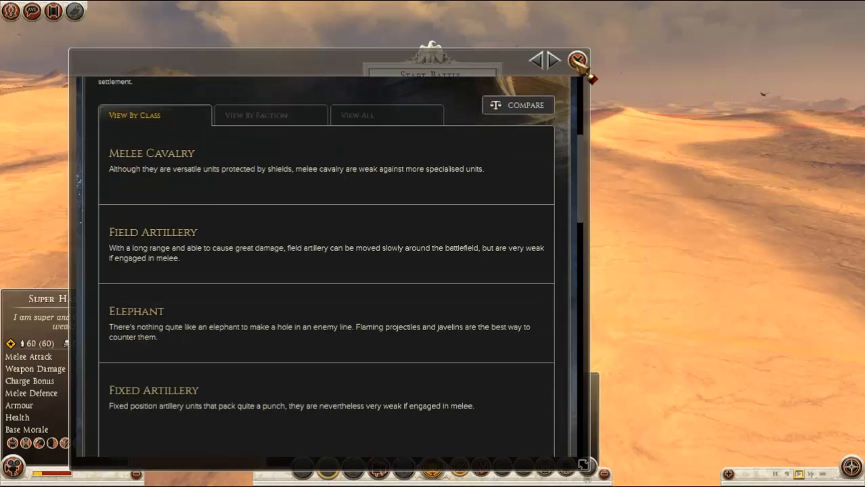
left_click(577, 60)
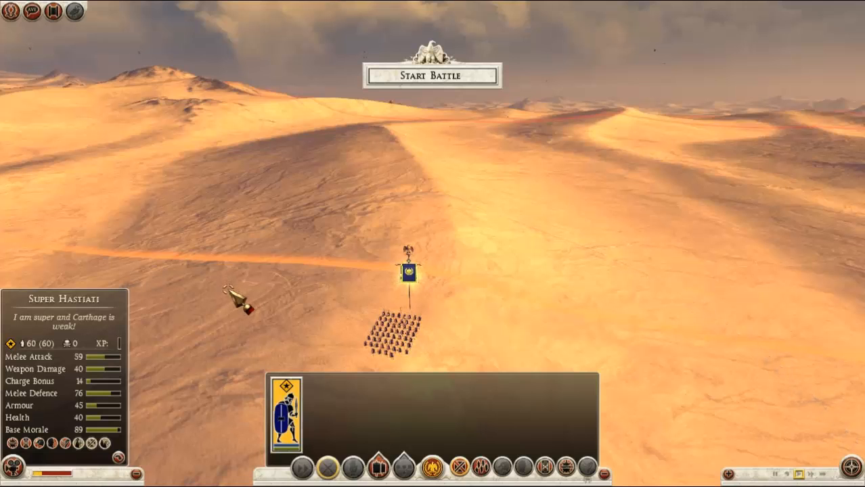
Step: Quit the battle and the game to Windows
key("Escape")
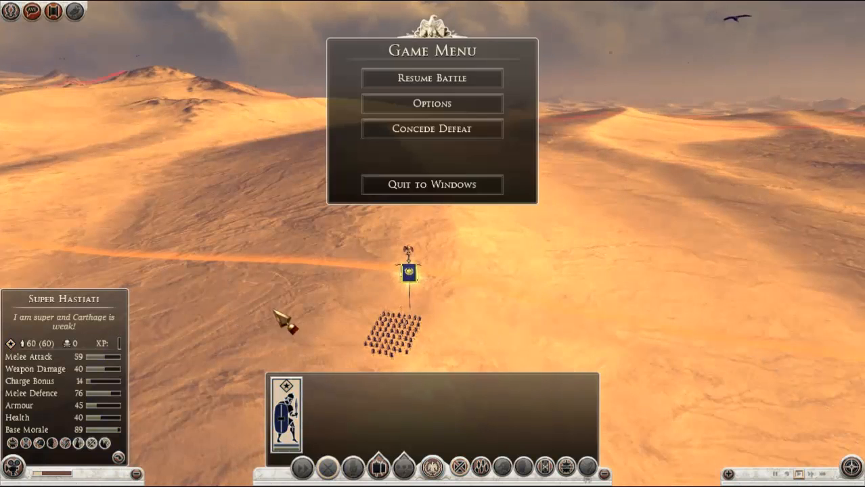
left_click(406, 188)
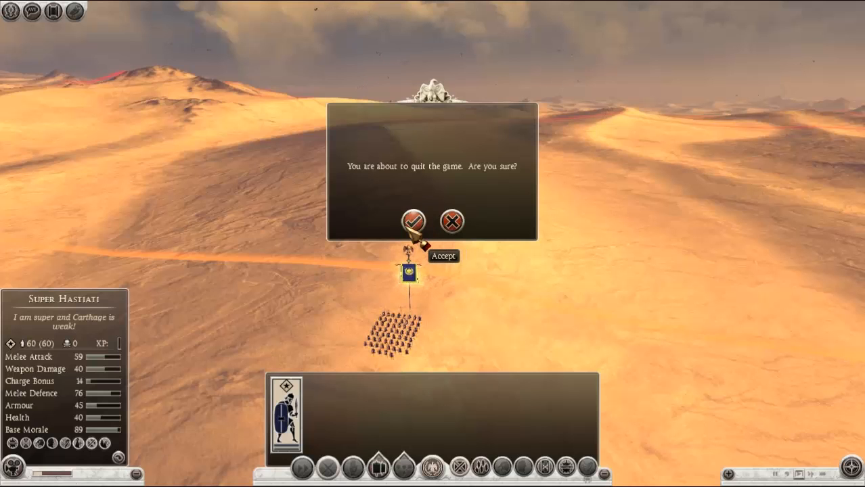
left_click(410, 223)
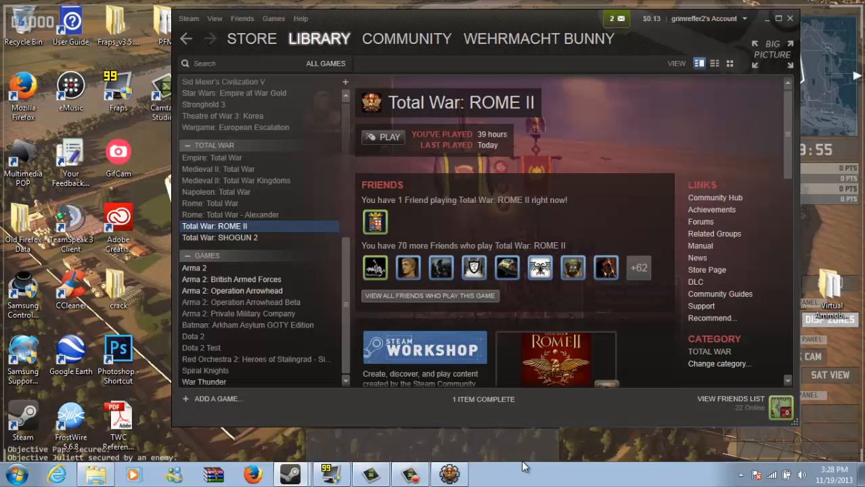
Step: Switch to Pack File Manager and copy the key Rom_Hastati_E_Long from the last row of the unit_description_historical_texts table
left_click(449, 474)
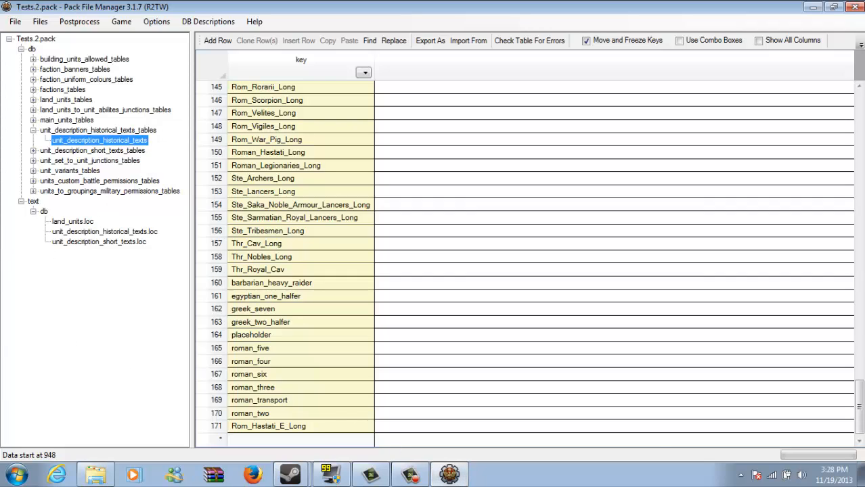
double_click(301, 427)
key("ctrl+c")
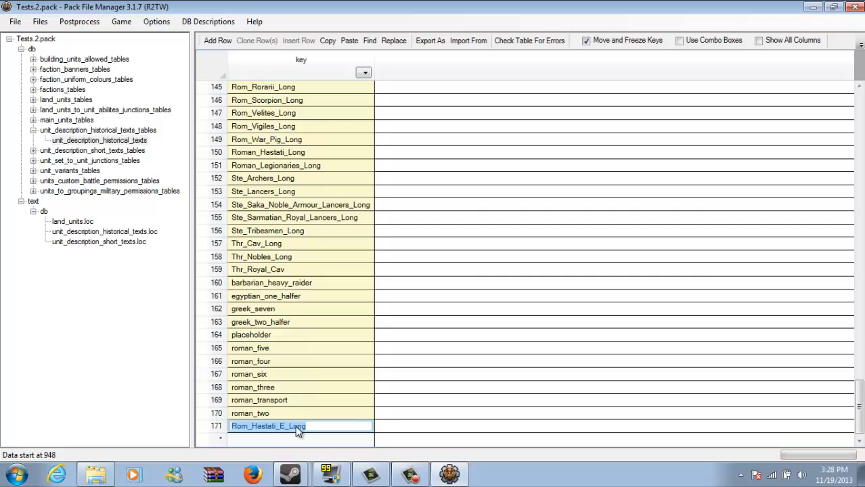
right_click(298, 431)
left_click(315, 400)
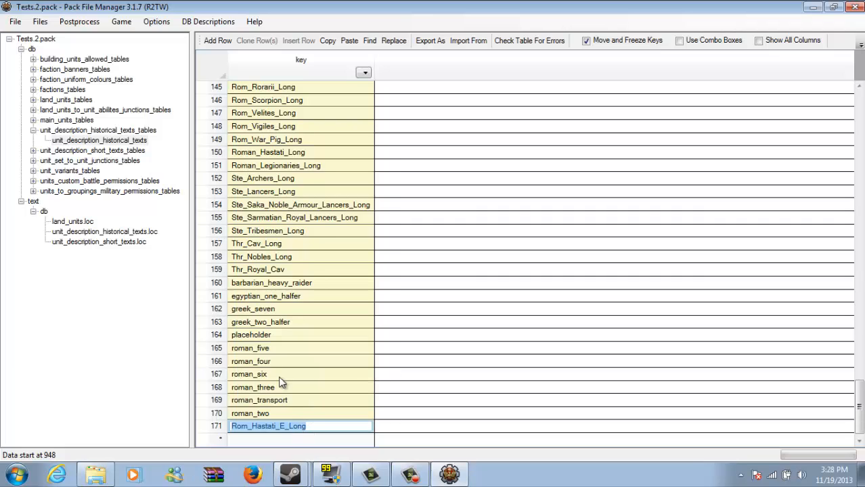
Step: Open the land_units table and filter its key column to Rom_Hastati_E
left_click(34, 130)
left_click(34, 99)
left_click(67, 109)
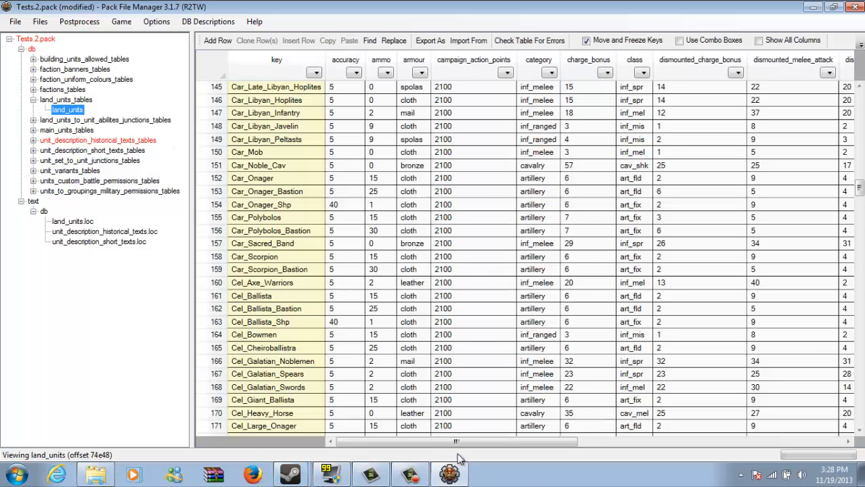
left_click(316, 73)
scroll(426, 101, "down", 2)
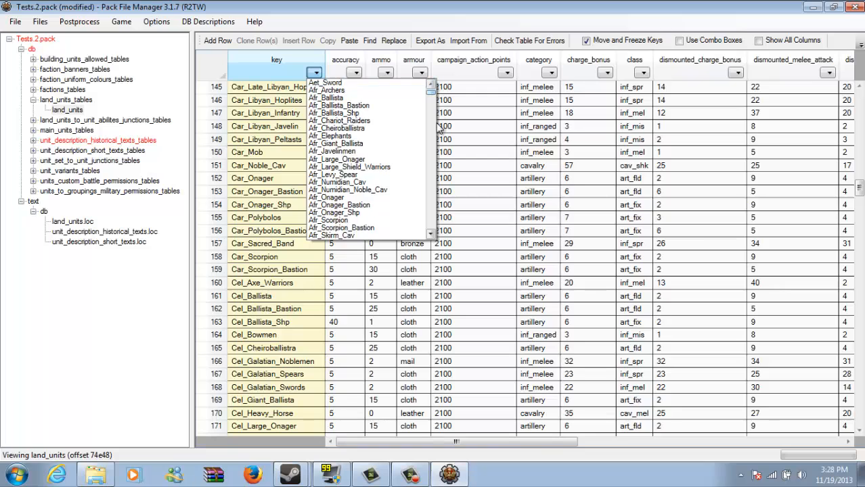
scroll(440, 127, "down", 15)
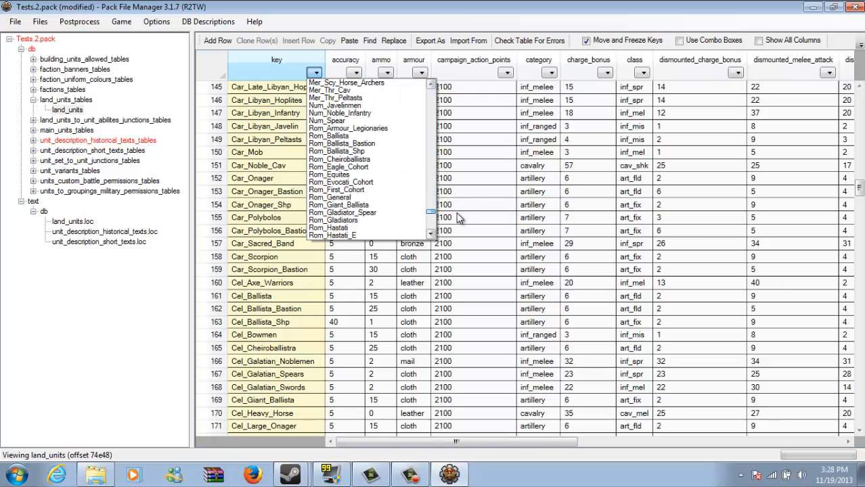
scroll(457, 217, "down", 6)
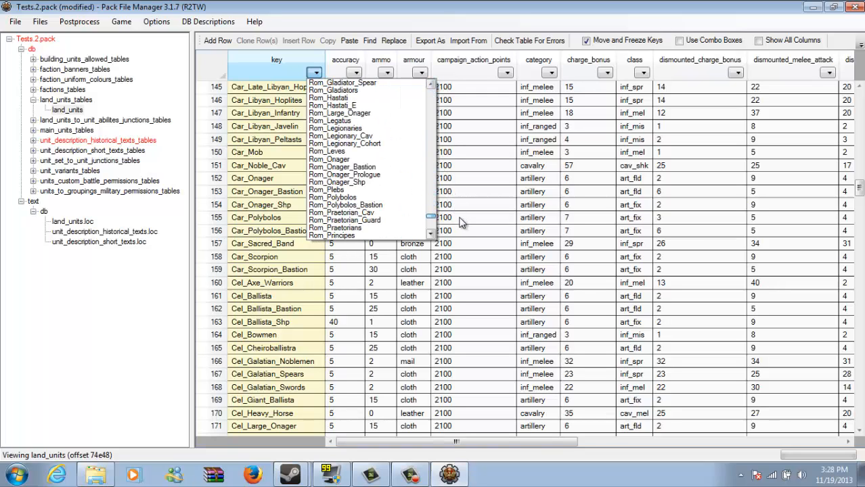
scroll(460, 223, "down", 1)
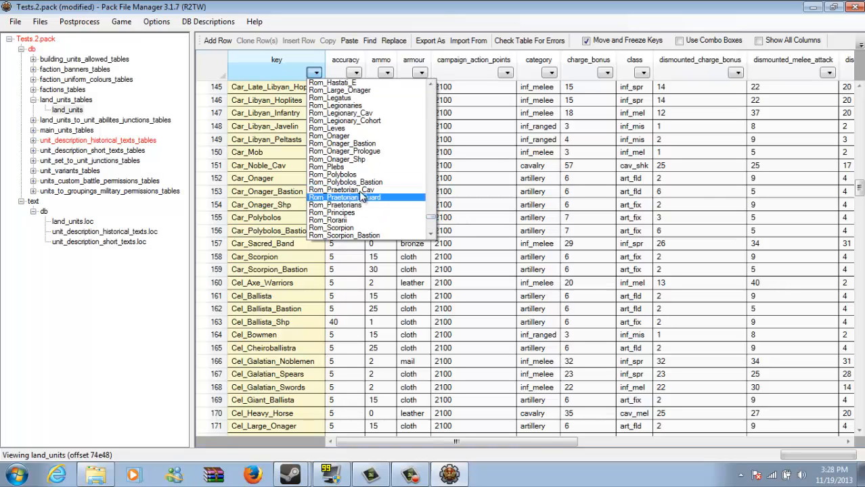
scroll(363, 200, "up", 5)
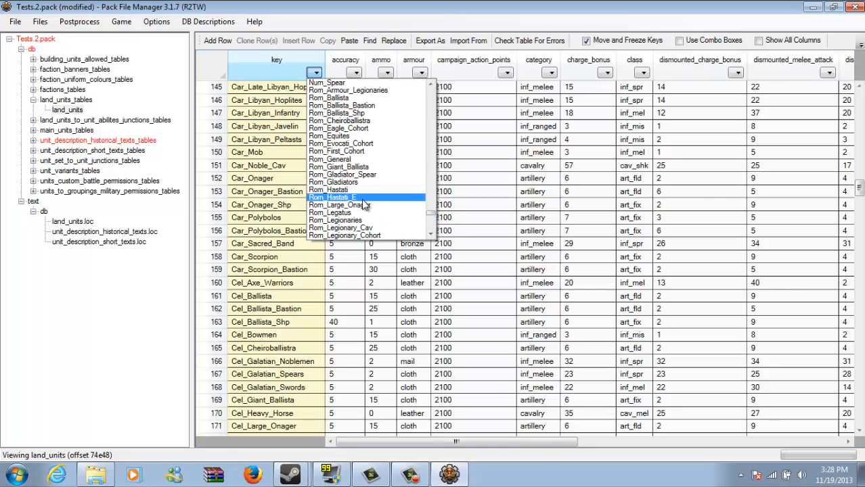
left_click(363, 197)
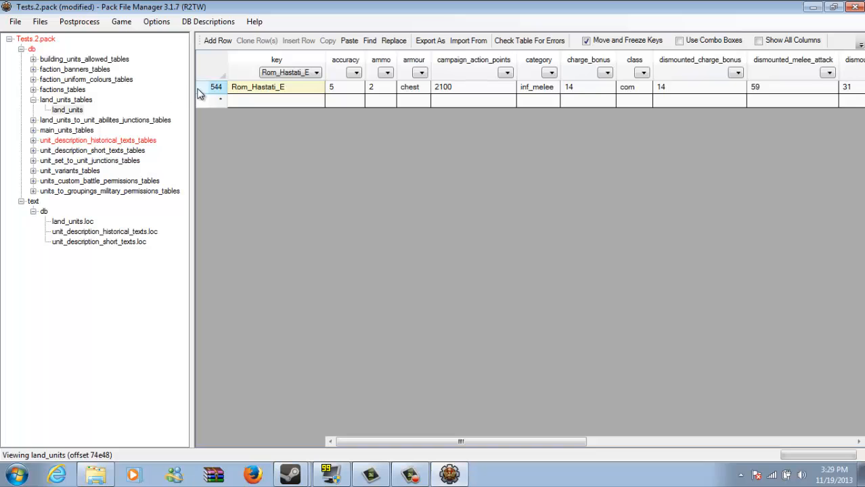
Step: Replace the historical_description_text of the Rom_Hastati_E row with the copied key Rom_Hastati_E_Long
left_click_drag(492, 441, 663, 455)
left_click(406, 87)
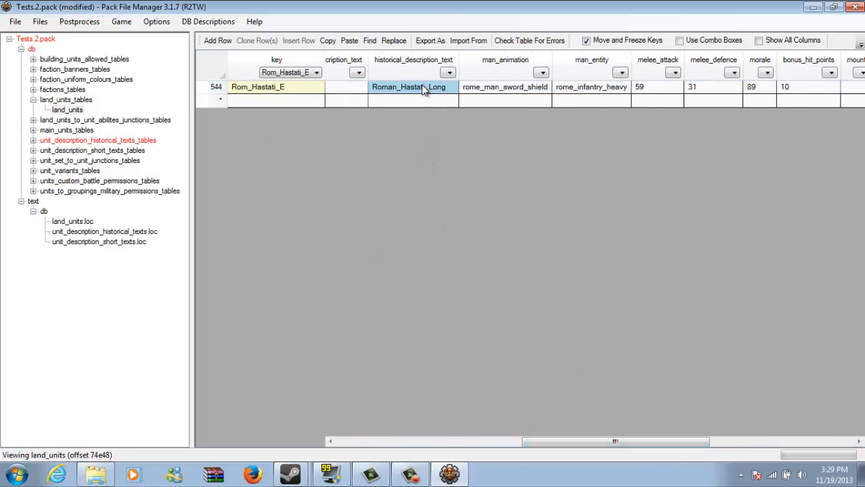
left_click(420, 87)
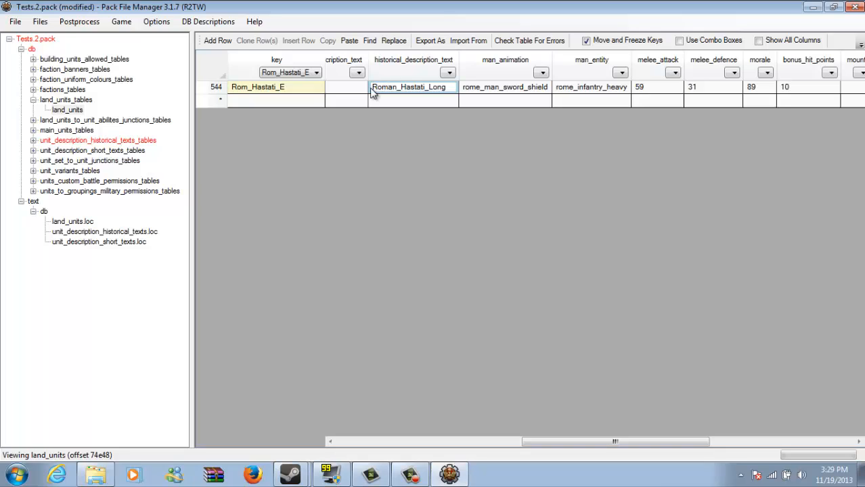
left_click_drag(372, 87, 466, 101)
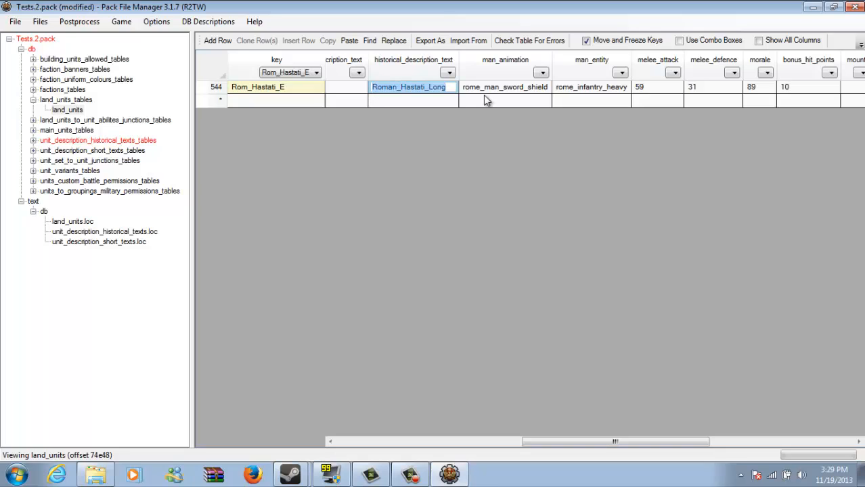
right_click(433, 92)
left_click(461, 130)
key("Tab")
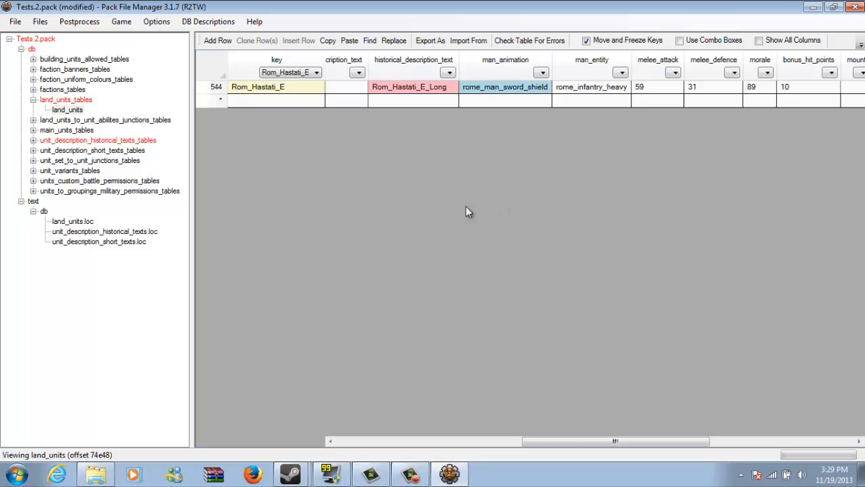
left_click(285, 93)
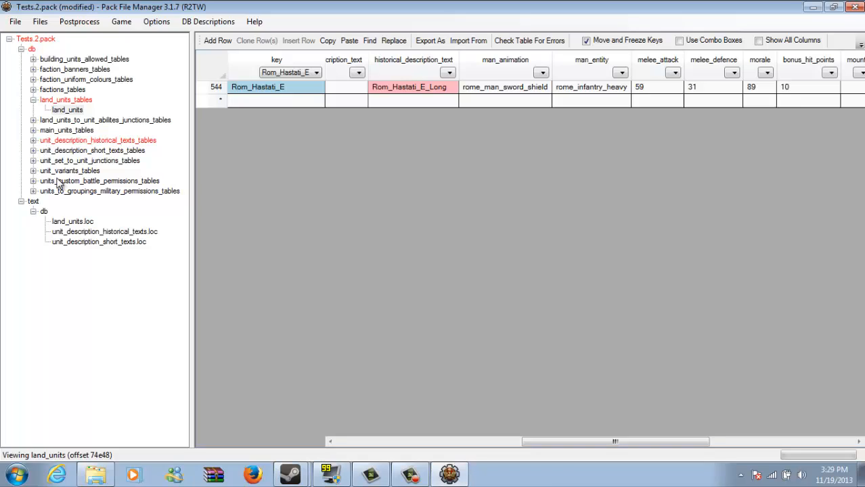
Step: Examine the unit_variants table and compare it with the land_units table
left_click(33, 100)
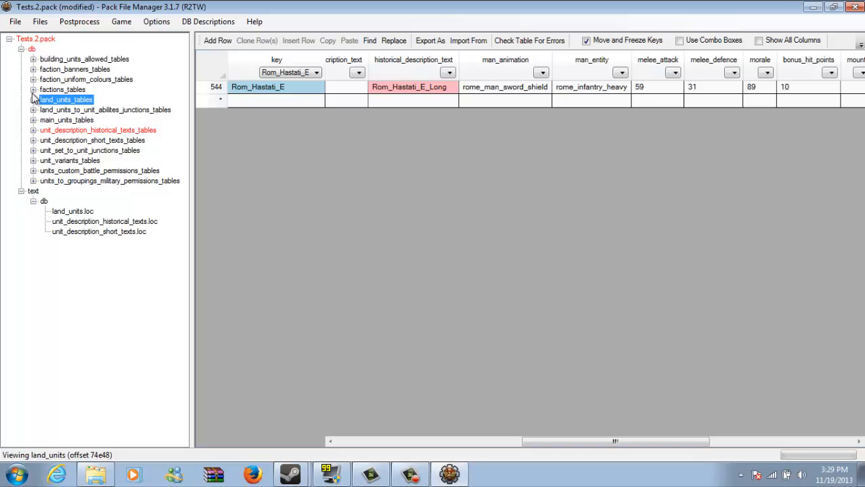
left_click(33, 161)
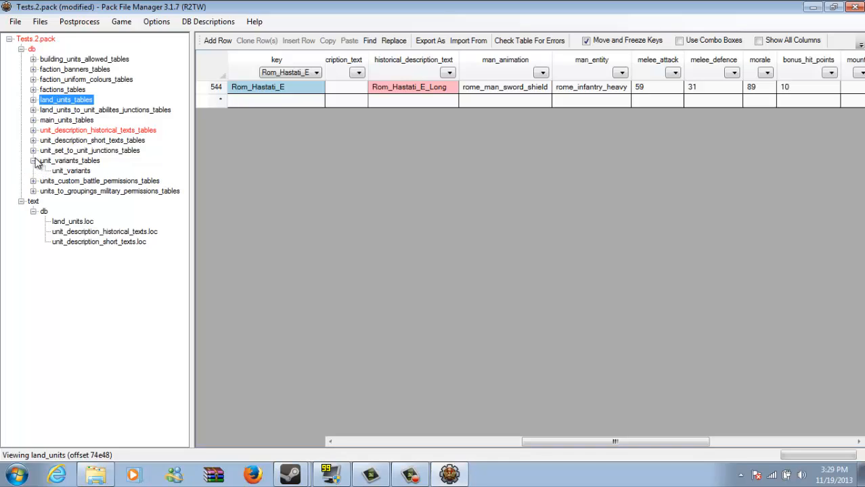
left_click(73, 171)
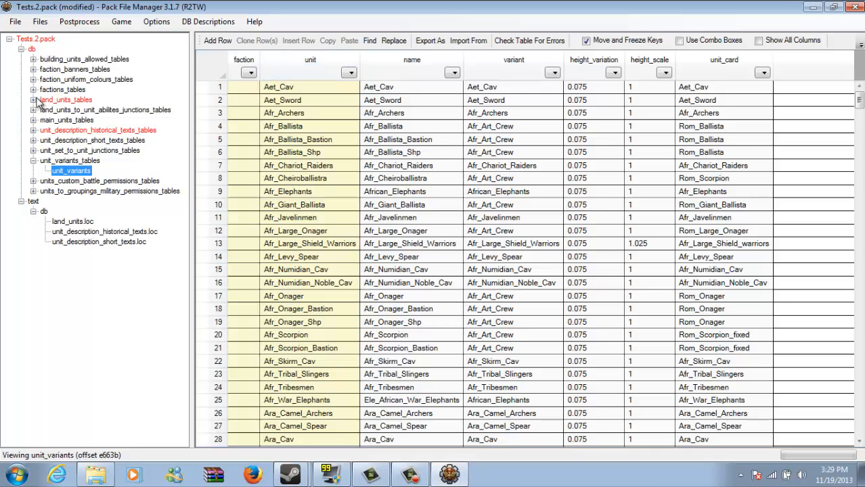
left_click(34, 99)
left_click(71, 112)
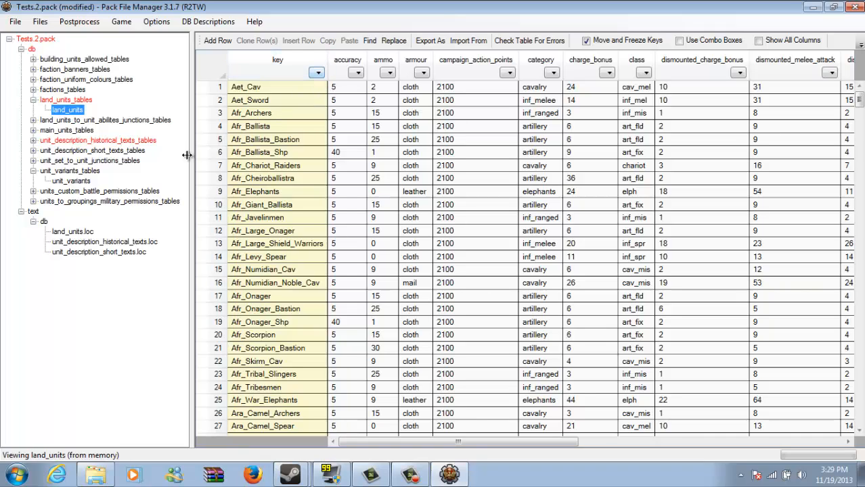
left_click(65, 181)
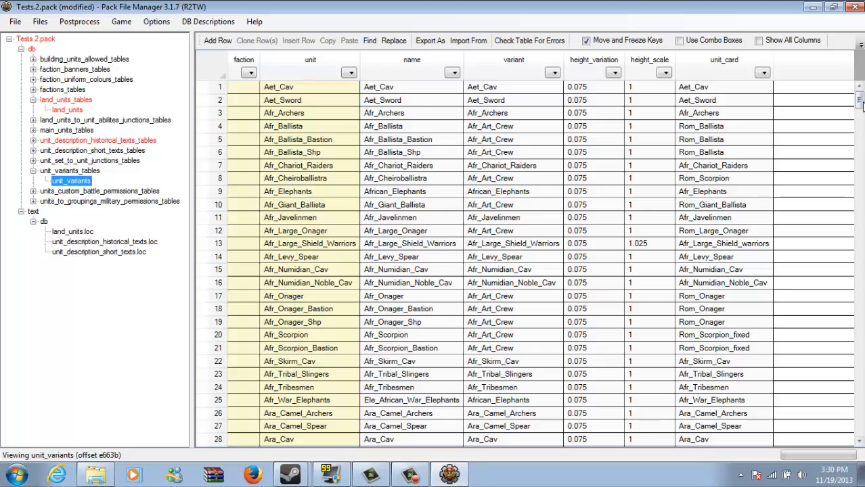
mouse_move(861, 103)
left_mouse_down()
mouse_move(862, 177)
mouse_move(862, 100)
left_mouse_up()
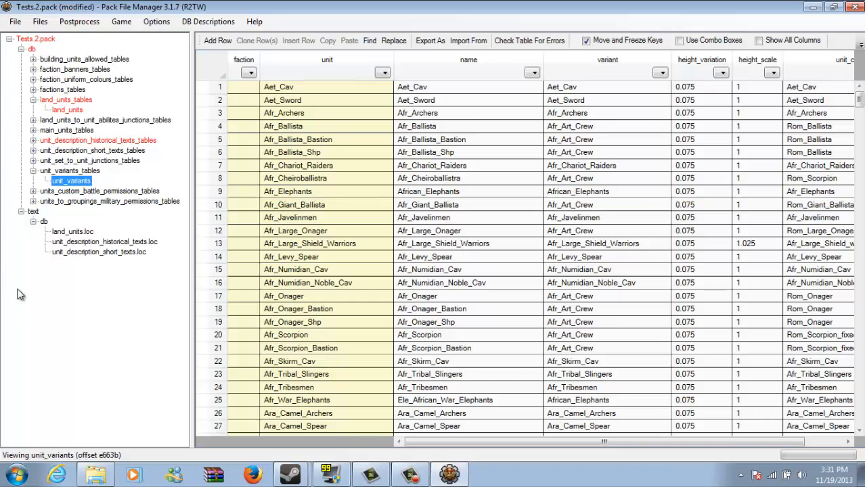
Step: Expand unit_description_historical_texts_tables and save the modified Tests.2.pack
left_click(33, 141)
left_click(13, 23)
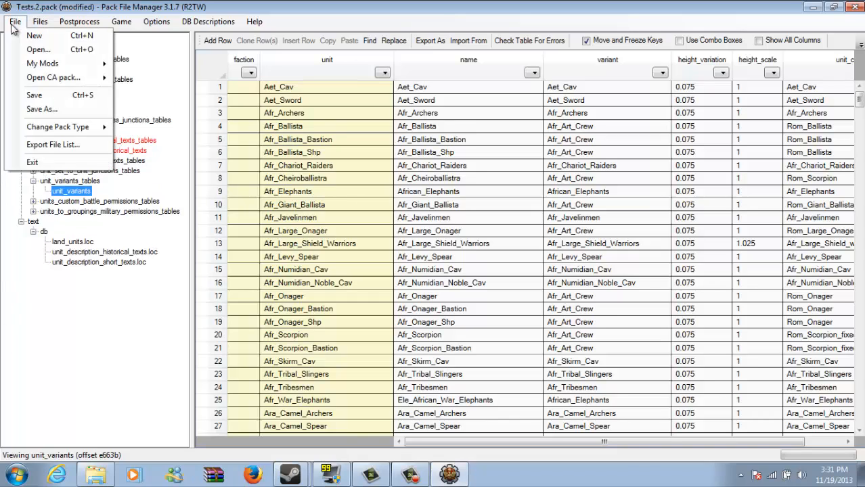
left_click(58, 98)
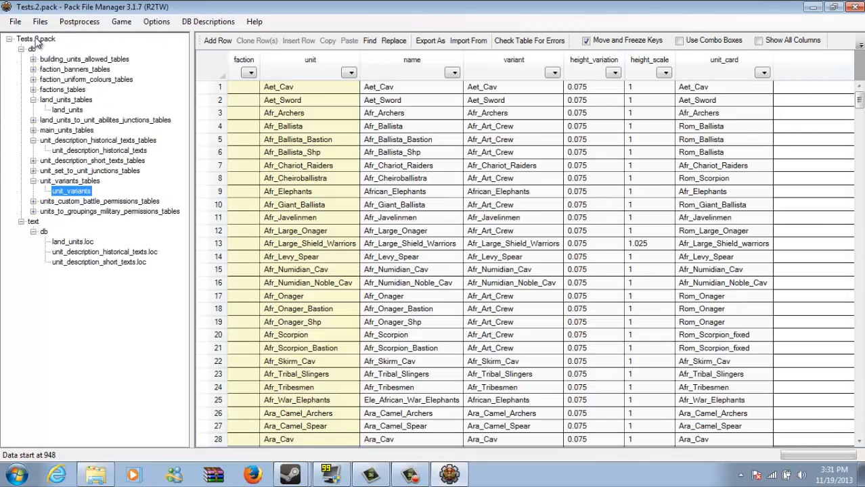
Step: Save the open pack under the name Spearinfantry.pack in the ROME II data folder, replacing the existing file
left_click(15, 21)
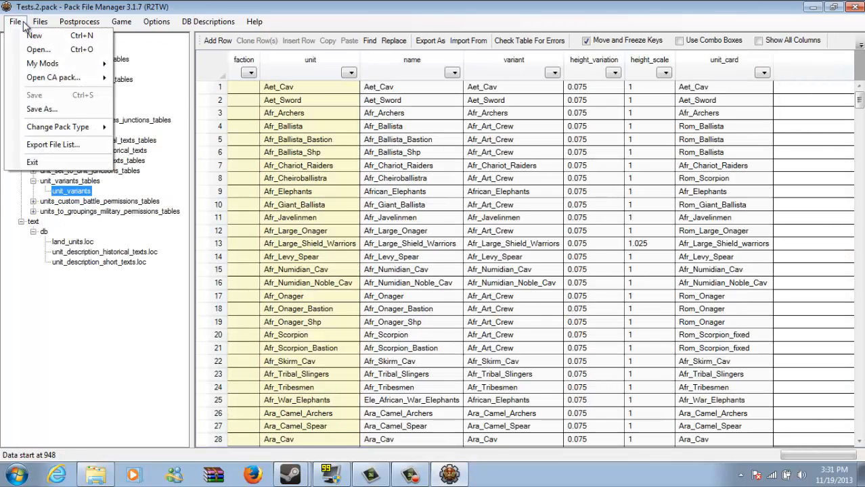
left_click(41, 111)
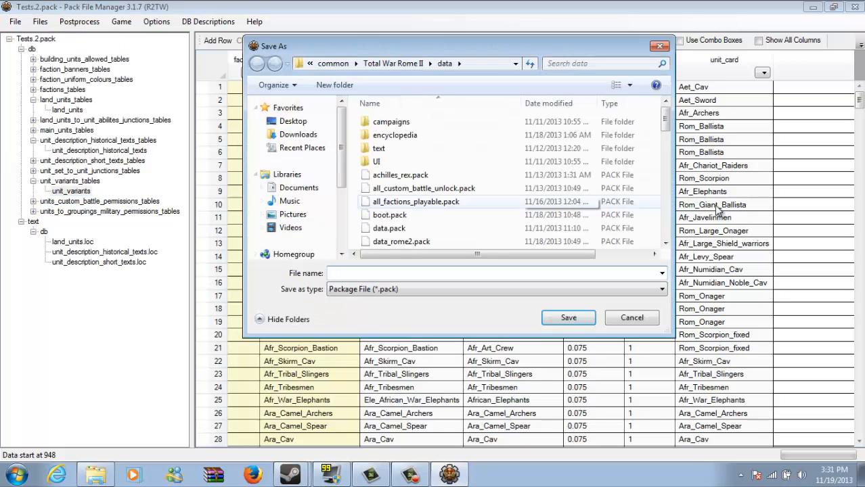
left_click_drag(665, 128, 670, 211)
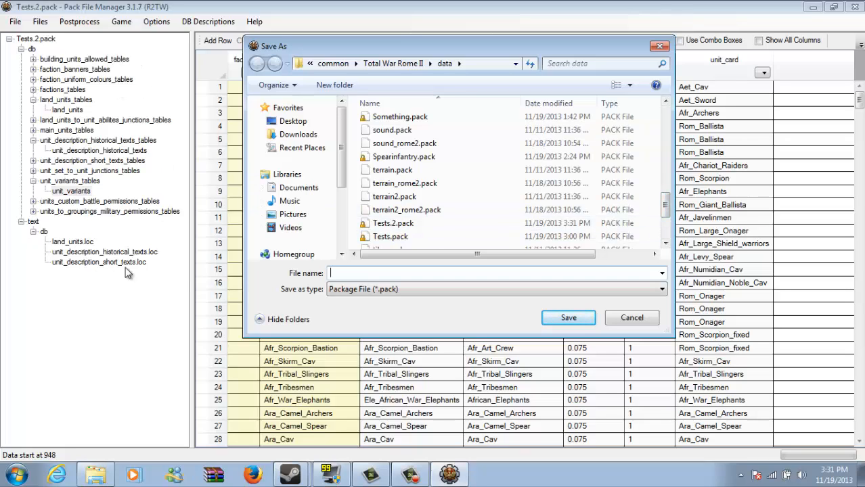
left_click(426, 160)
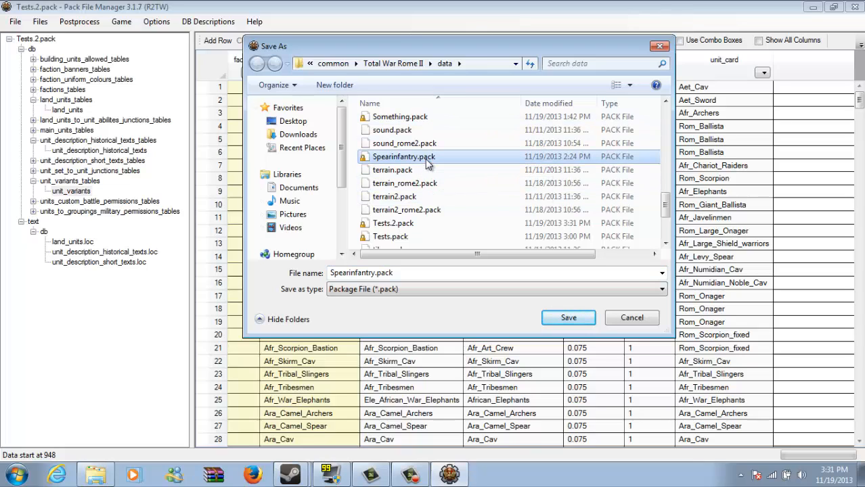
left_click(567, 319)
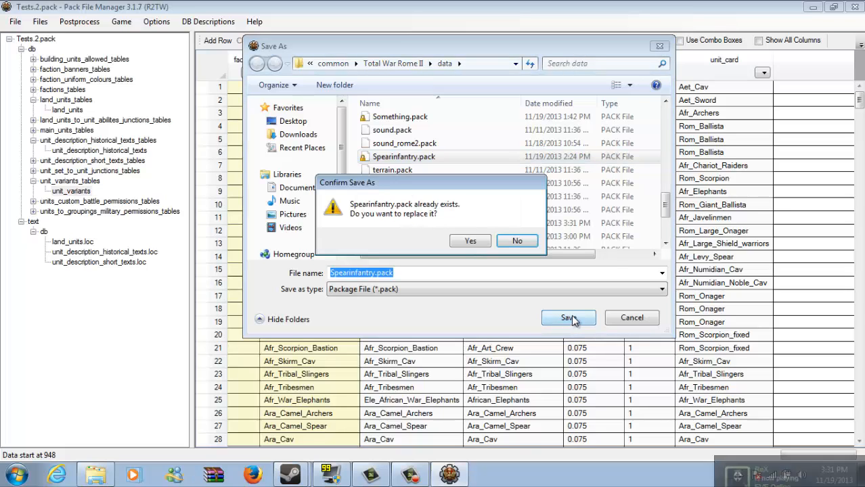
left_click(469, 241)
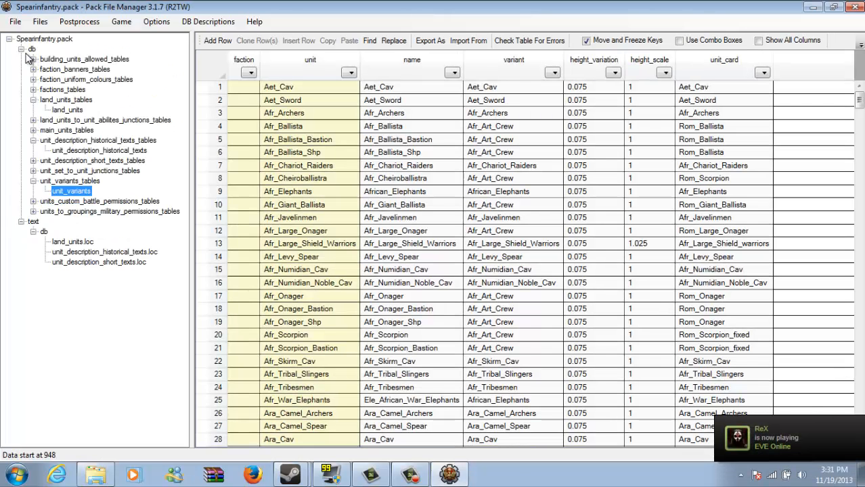
Step: Collapse the db and text branches and the whole Spearinfantry.pack tree
left_click(21, 49)
left_click(21, 59)
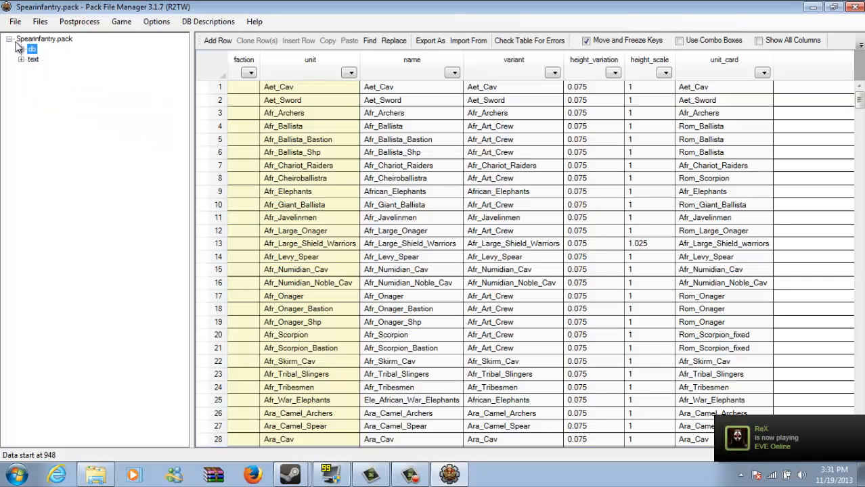
left_click(9, 39)
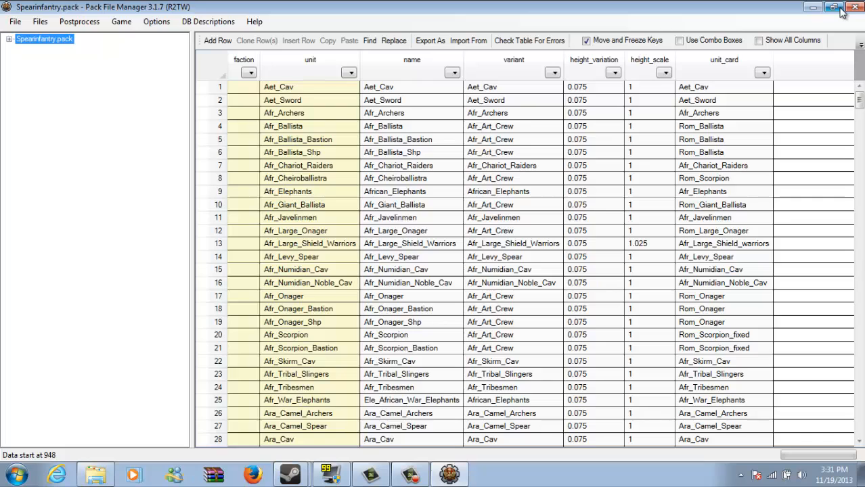
Step: Switch to Steam, start the Total War: ROME II launcher, look through the Mod Manager's mod list, and close the launcher
left_click(813, 9)
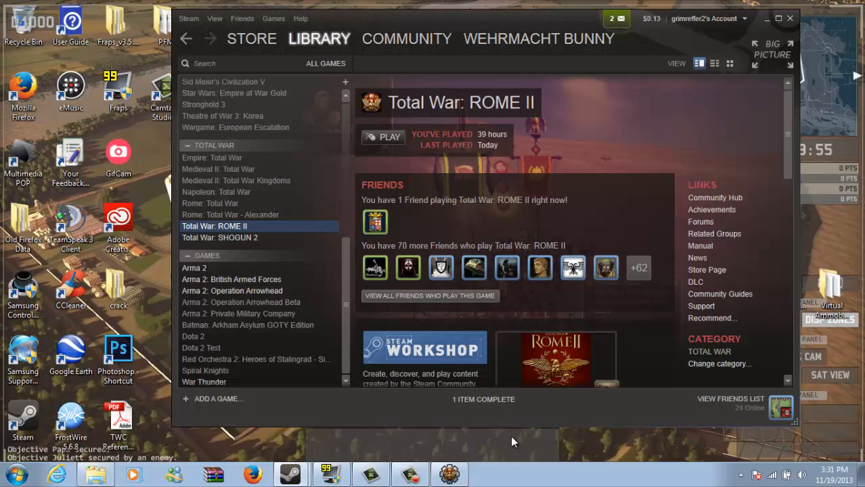
left_click(397, 144)
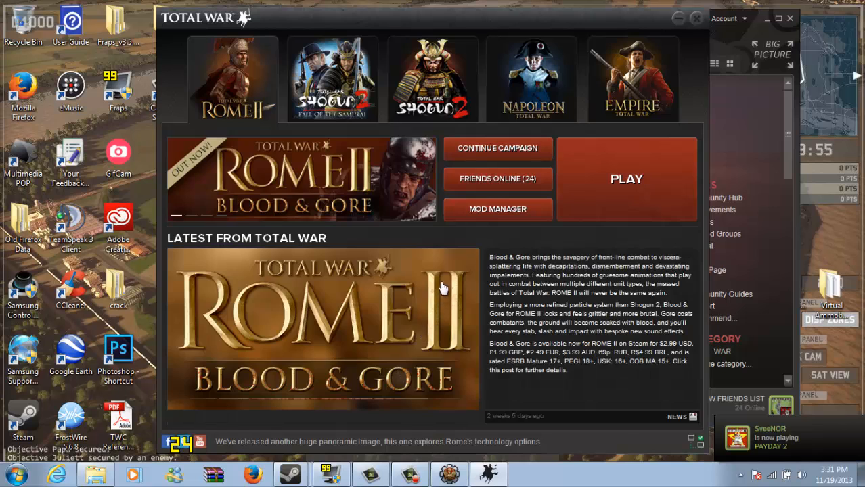
left_click(481, 215)
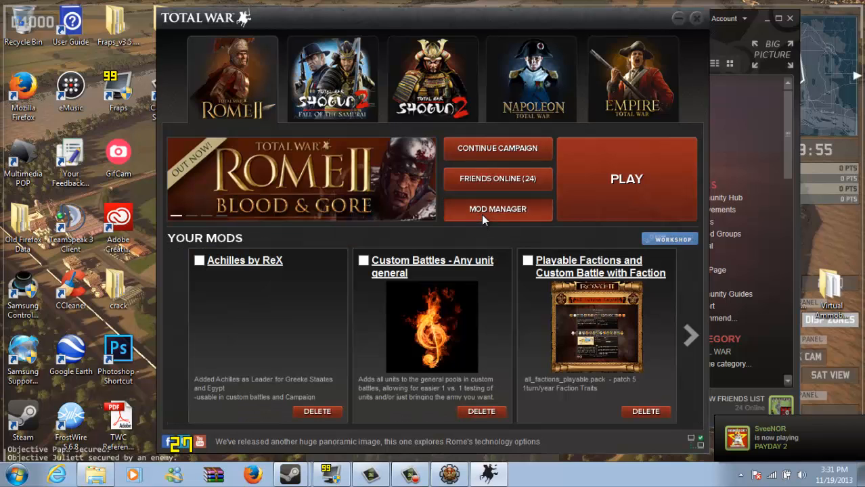
left_click(685, 343)
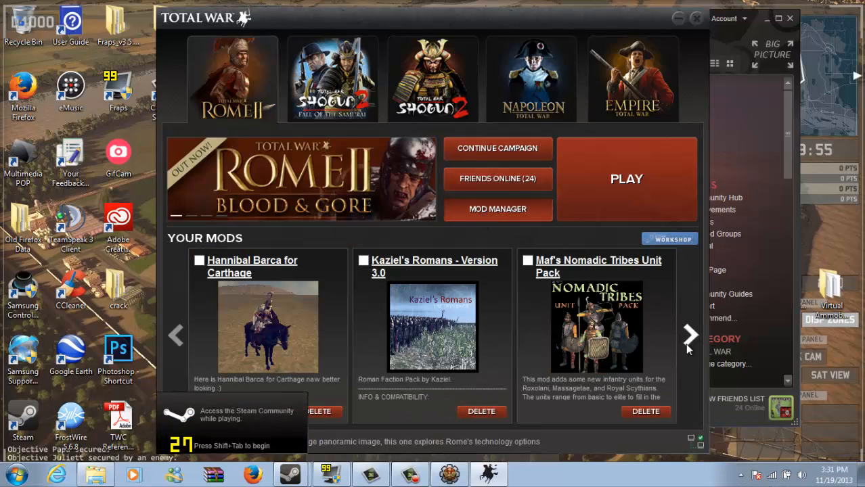
left_click(684, 343)
left_click(684, 343)
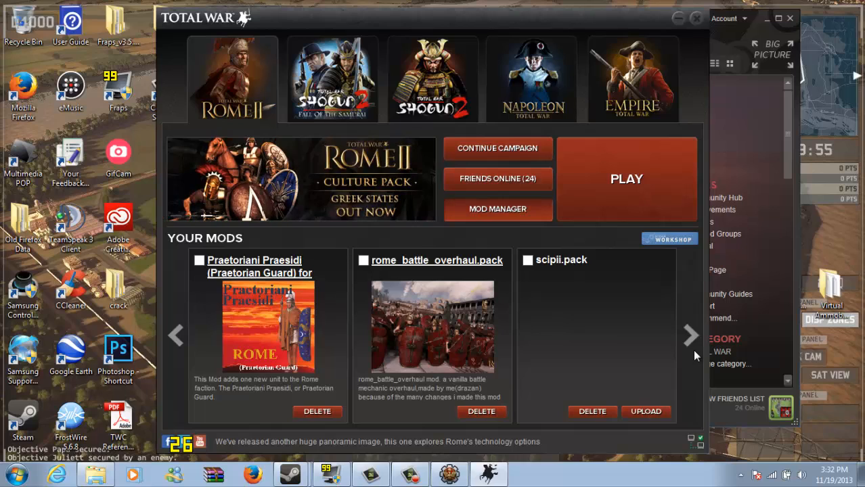
left_click(690, 336)
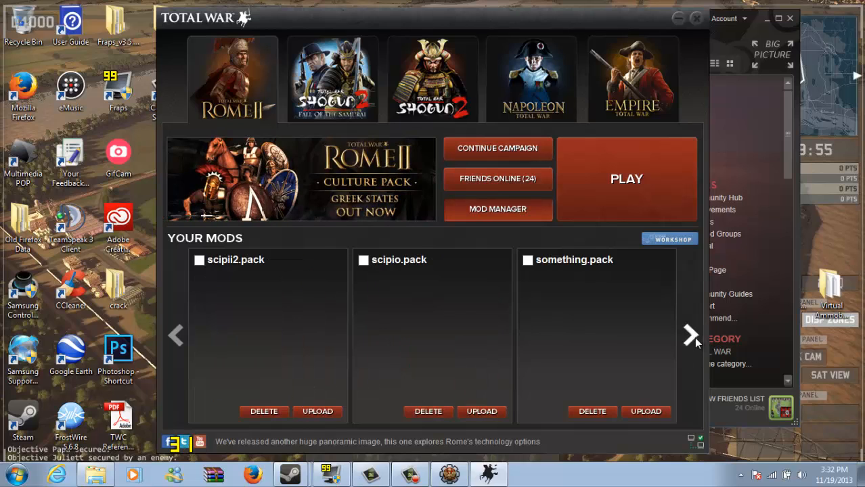
left_click(698, 19)
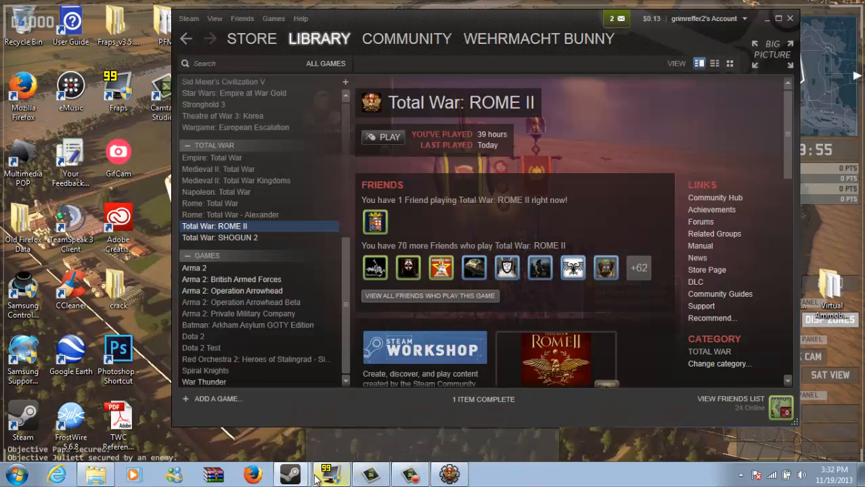
left_click(406, 476)
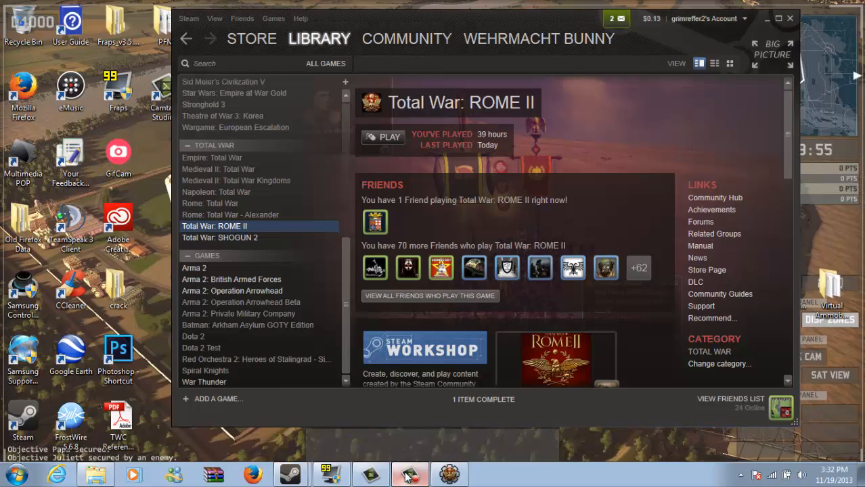